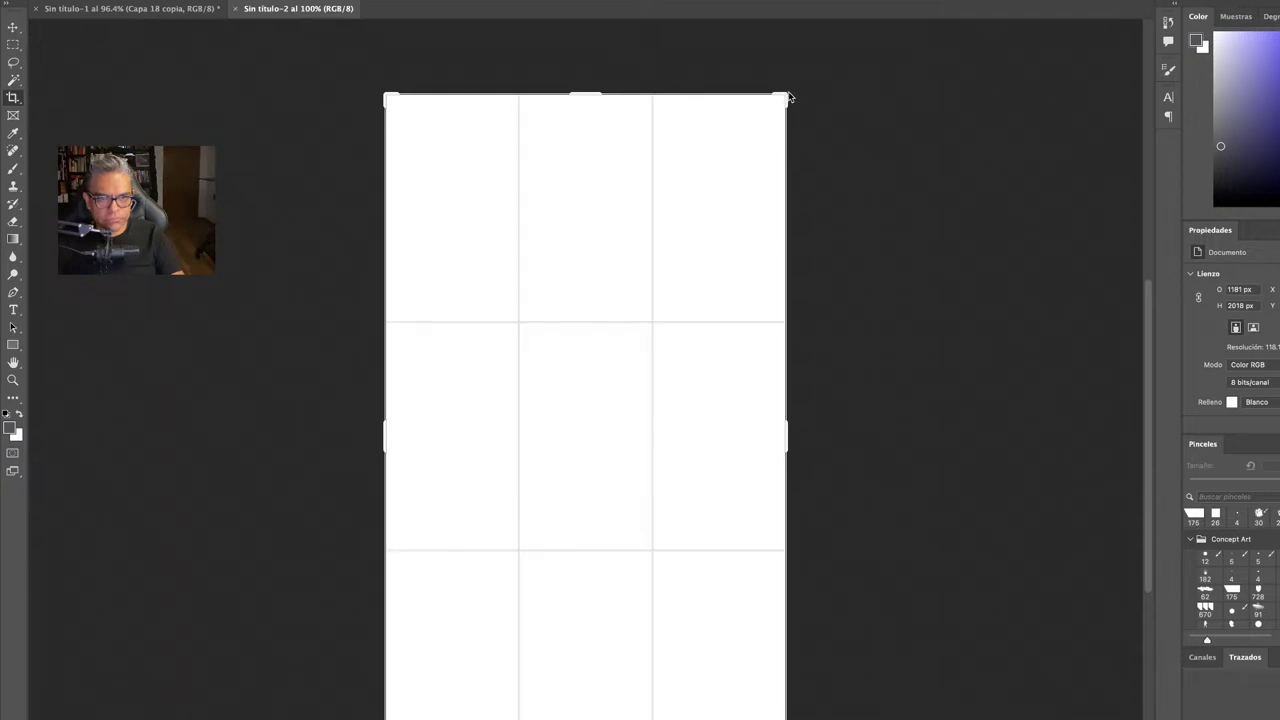
Enlarge the canvas to 1817 × 2390 px by cropping outward and paste the creature drawing onto it.
{"action": "key", "text": "Return"}
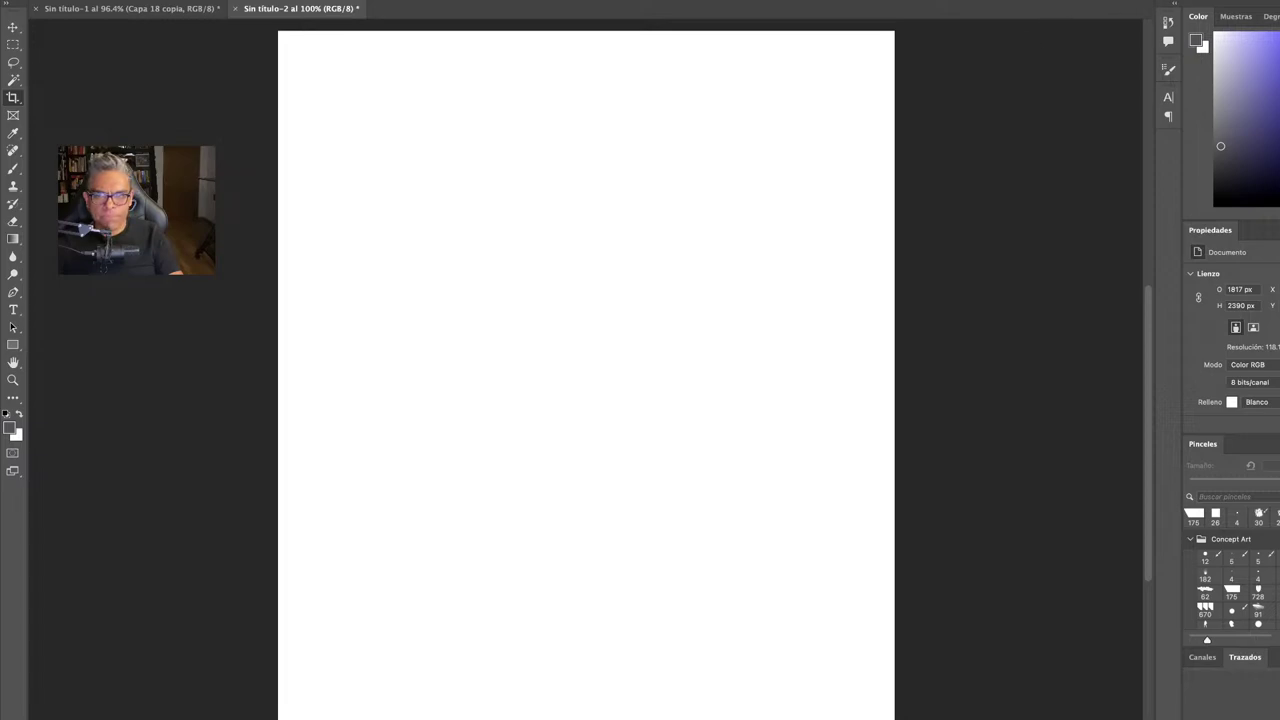
{"action": "mouse_move", "coordinate": [1279, 719]}
{"action": "left_mouse_down"}
{"action": "mouse_move", "coordinate": [1248, 719]}
{"action": "mouse_move", "coordinate": [1279, 719]}
{"action": "left_mouse_up"}
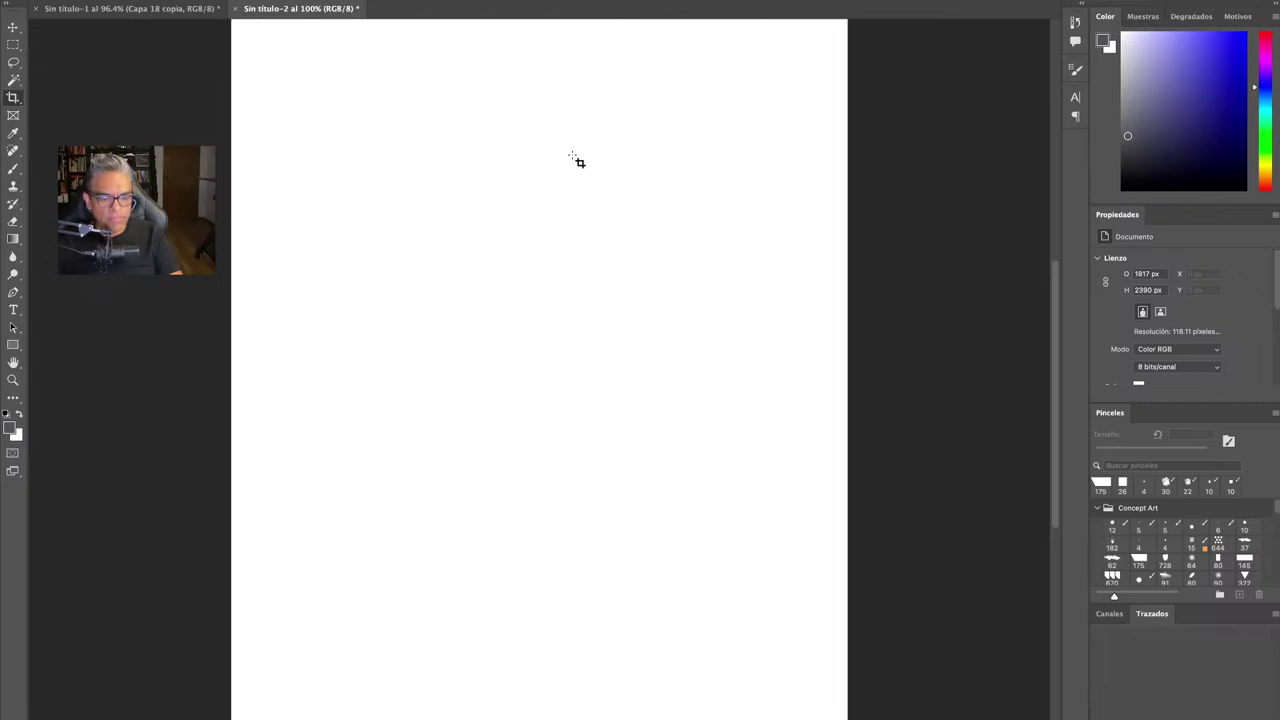
{"action": "left_click_drag", "start_coordinate": [643, 164], "coordinate": [743, 49]}
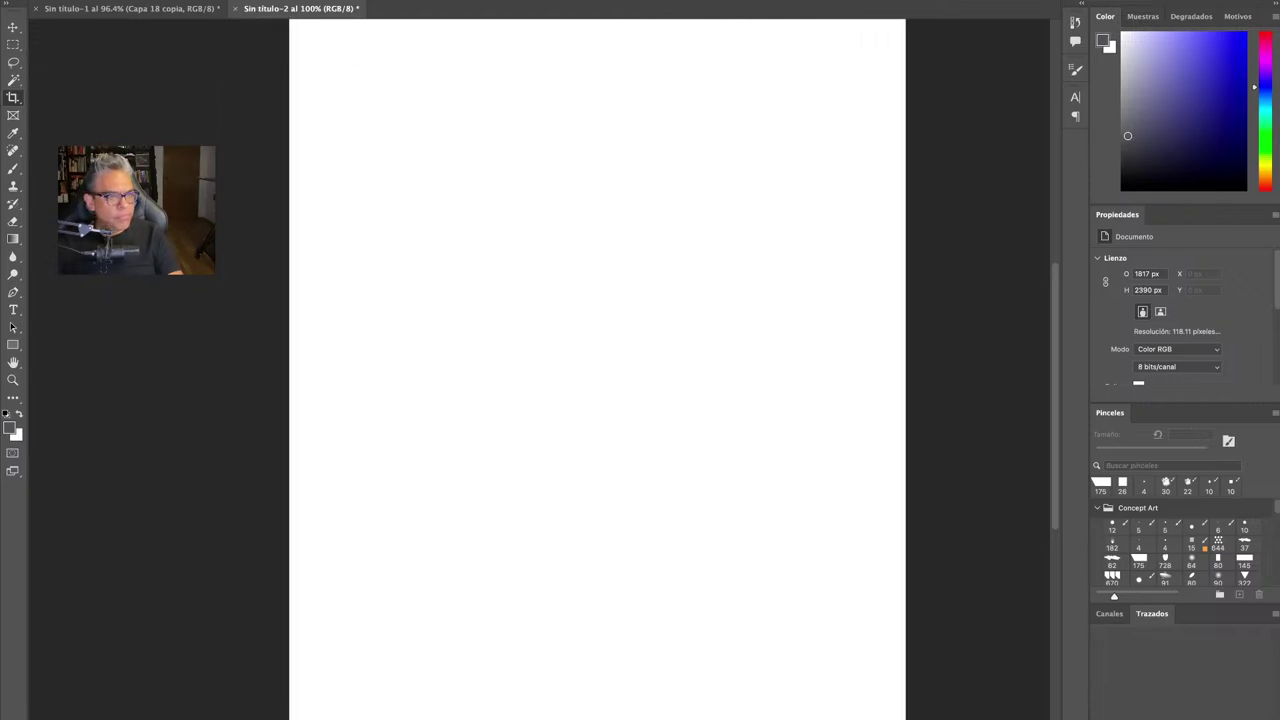
{"action": "key", "text": "super+v"}
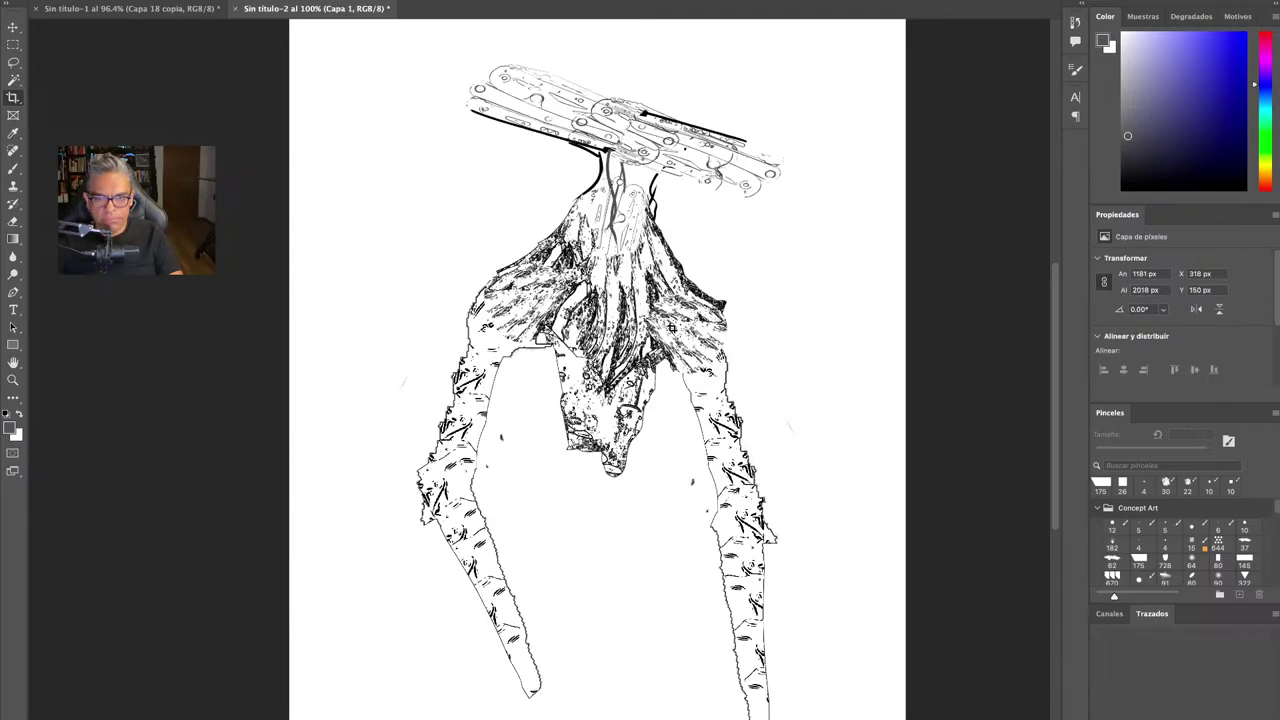
Scale the pasted creature drawing up to about 1239 × 2118 px and center it horizontally on the canvas.
{"action": "key", "text": "z"}
{"action": "left_click_drag", "start_coordinate": [670, 318], "coordinate": [645, 362]}
{"action": "key", "text": "super+t"}
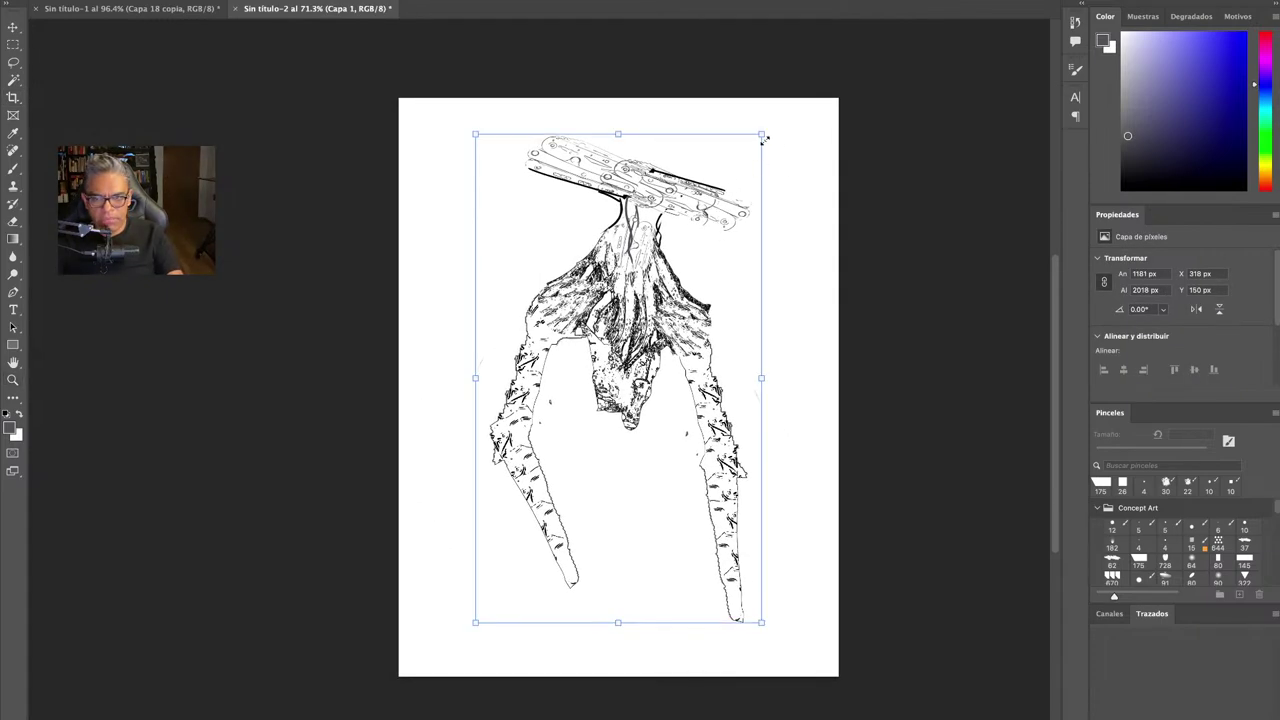
{"action": "left_click_drag", "start_coordinate": [762, 135], "coordinate": [779, 126]}
{"action": "mouse_move", "coordinate": [641, 243]}
{"action": "left_mouse_down"}
{"action": "mouse_move", "coordinate": [641, 254]}
{"action": "mouse_move", "coordinate": [680, 241]}
{"action": "left_mouse_up"}
{"action": "key", "text": "Return"}
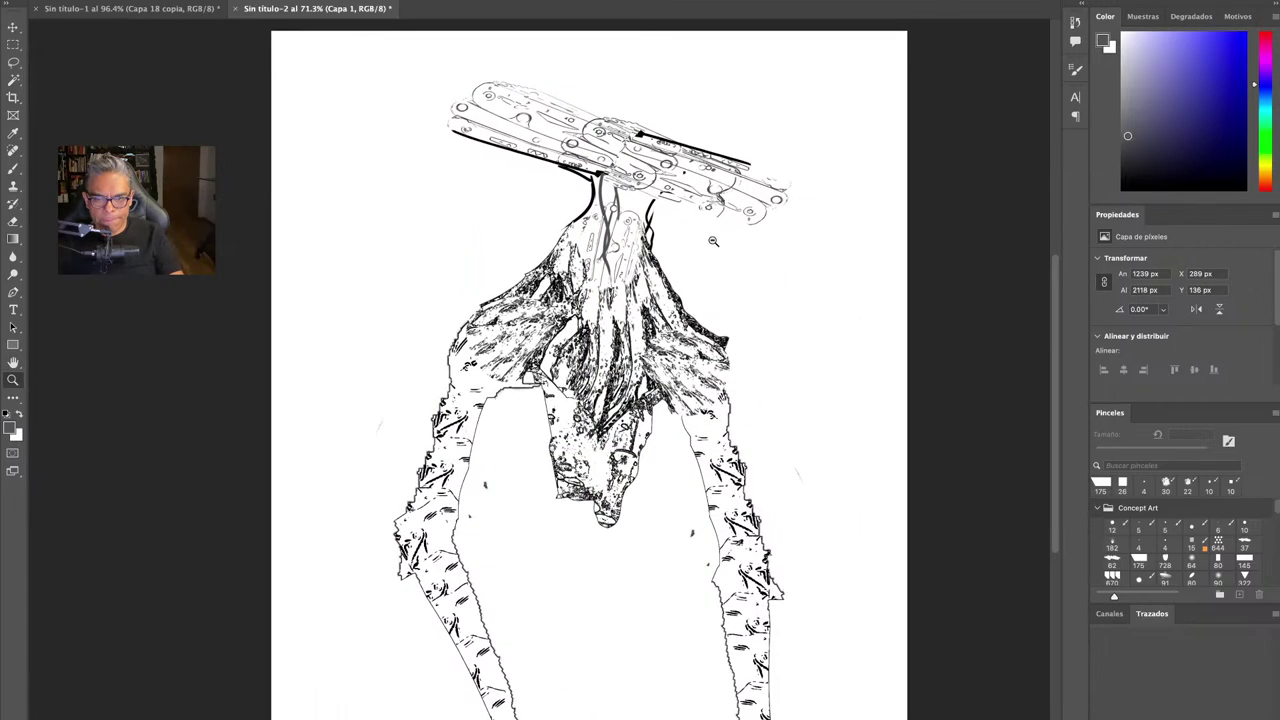
Bring the creature's pencil sketch from Sin título-1 into Sin título-2, placing it about 639 × 699 px in the canvas's lower-left corner.
{"action": "key", "text": "ctrl+Tab"}
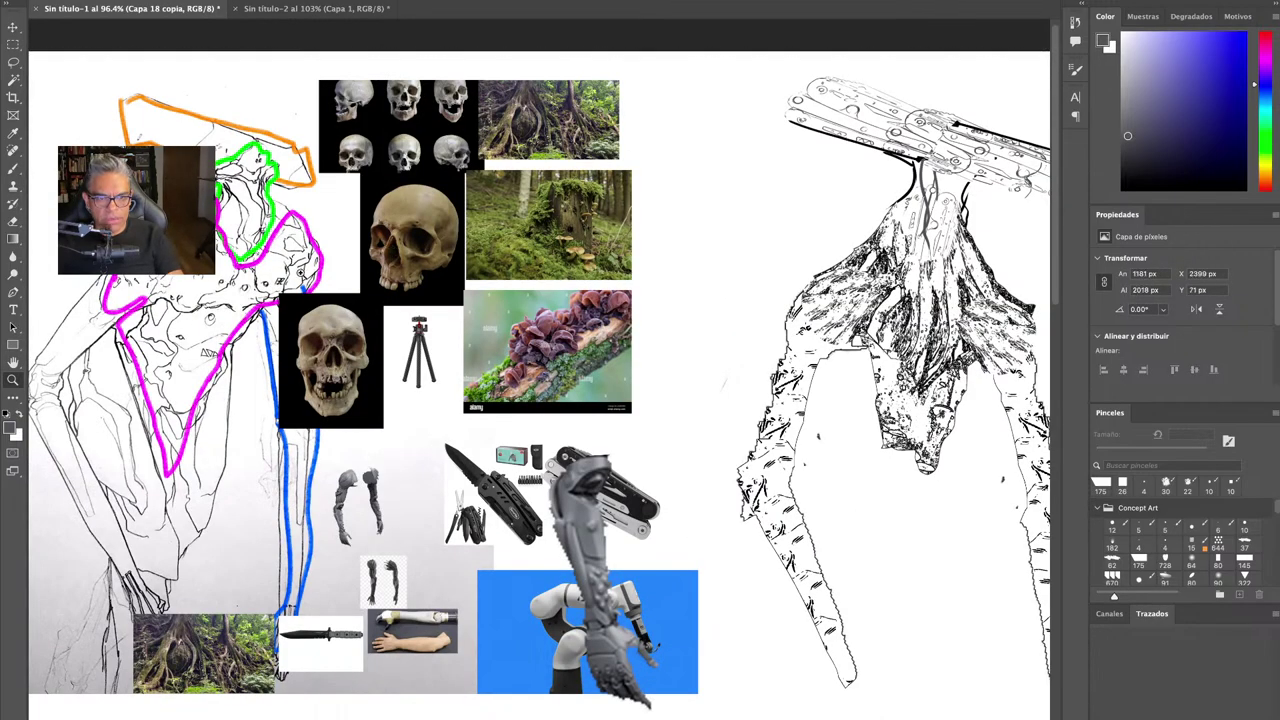
{"action": "key", "text": "v"}
{"action": "left_click", "coordinate": [209, 304]}
{"action": "key", "text": "ctrl+Tab"}
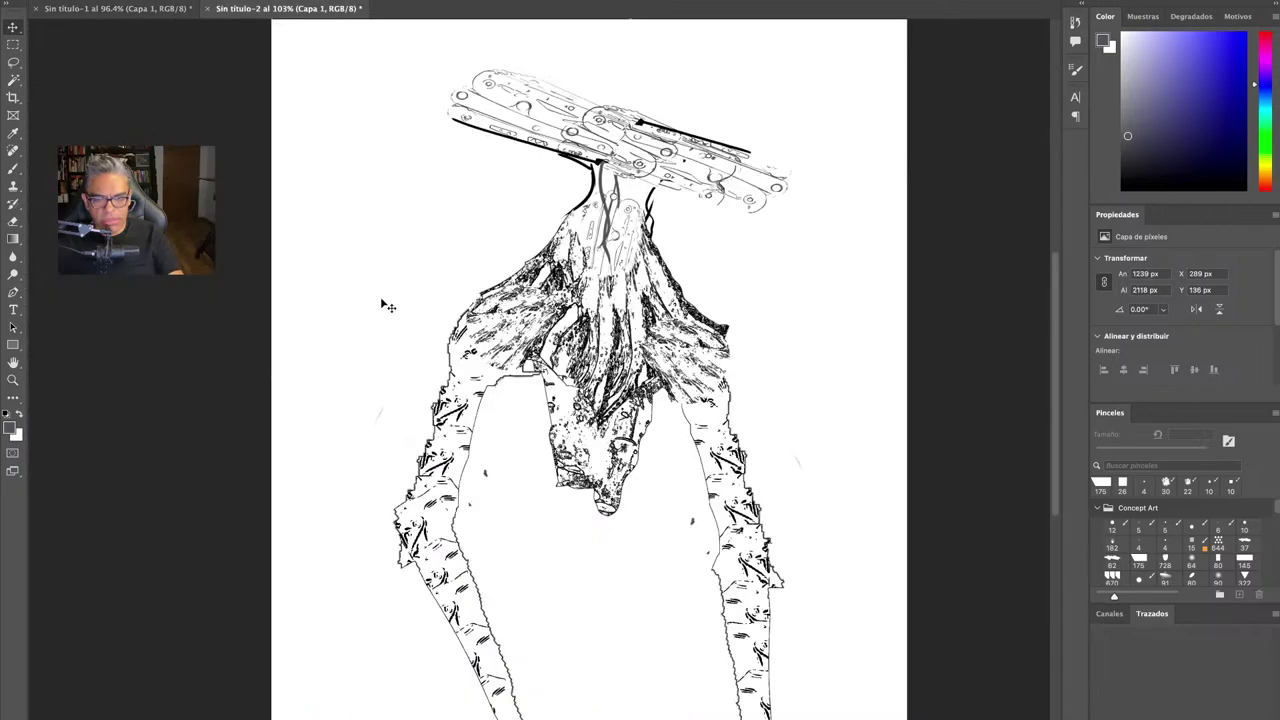
{"action": "mouse_move", "coordinate": [879, 76]}
{"action": "left_mouse_down"}
{"action": "mouse_move", "coordinate": [660, 292]}
{"action": "mouse_move", "coordinate": [520, 392]}
{"action": "mouse_move", "coordinate": [433, 578]}
{"action": "left_mouse_up"}
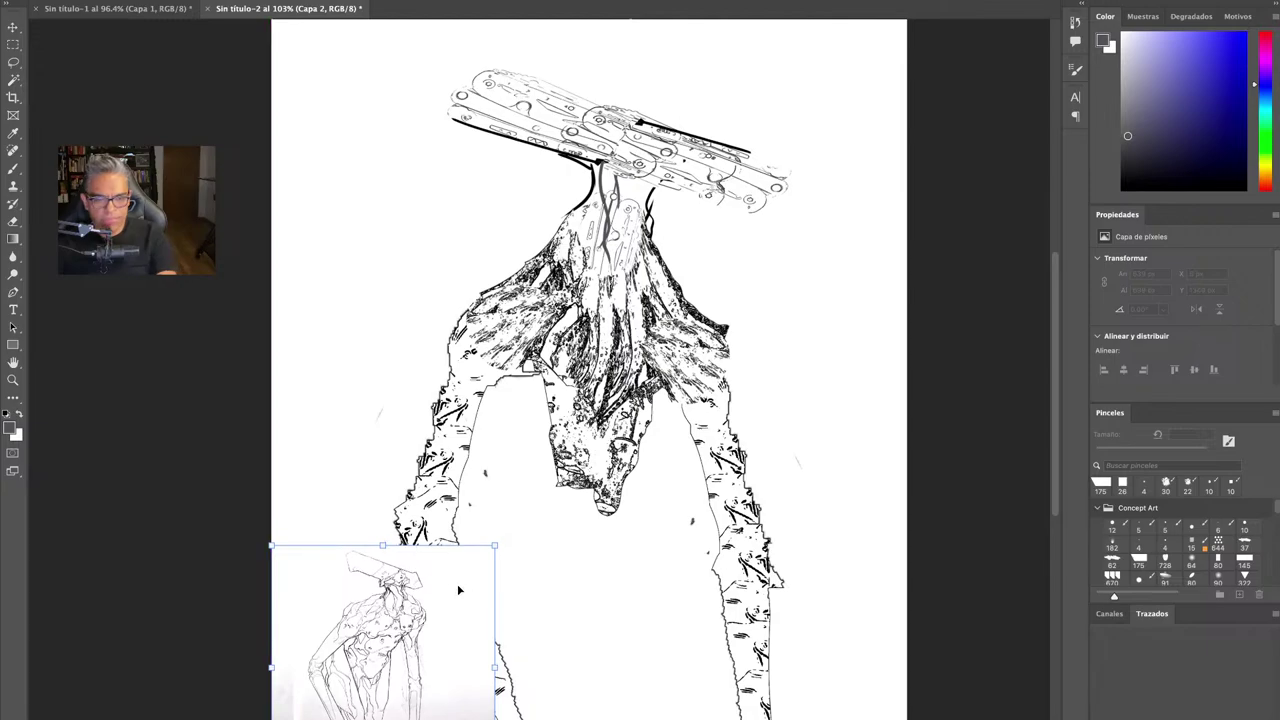
{"action": "key", "text": "Return"}
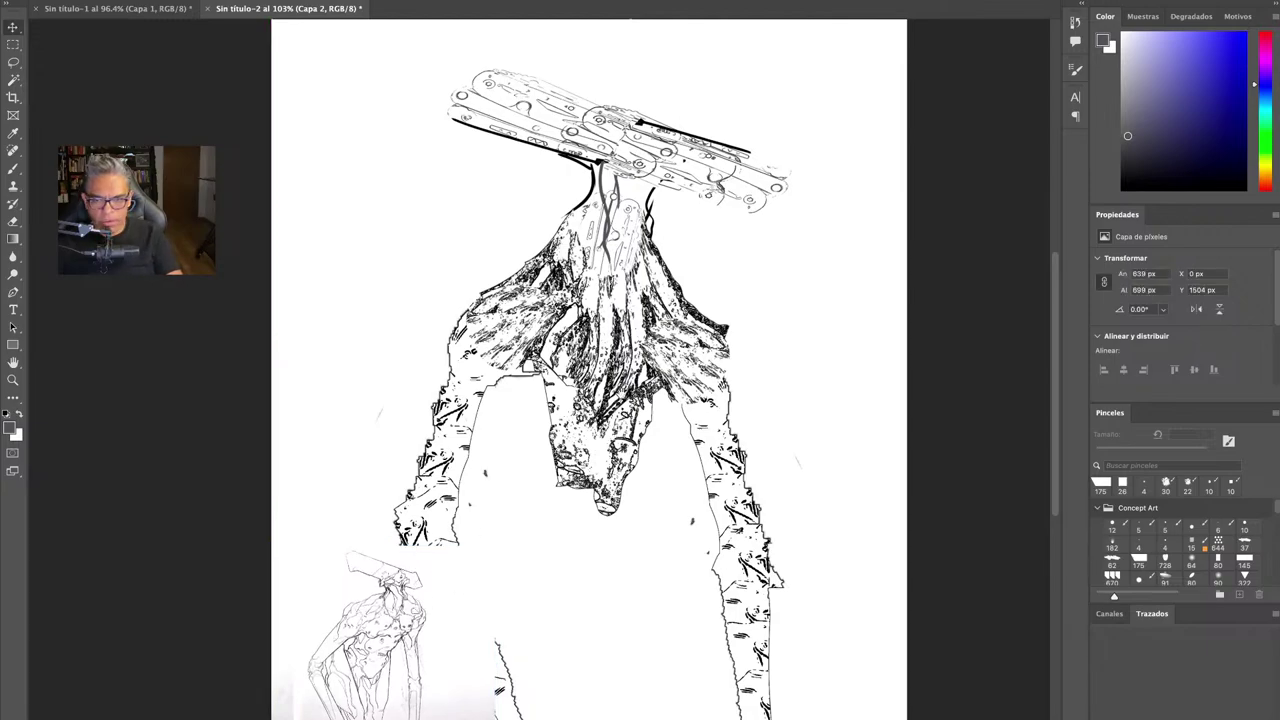
{"action": "key", "text": "z"}
{"action": "mouse_move", "coordinate": [636, 352]}
{"action": "left_mouse_down"}
{"action": "mouse_move", "coordinate": [664, 331]}
{"action": "mouse_move", "coordinate": [627, 350]}
{"action": "left_mouse_up"}
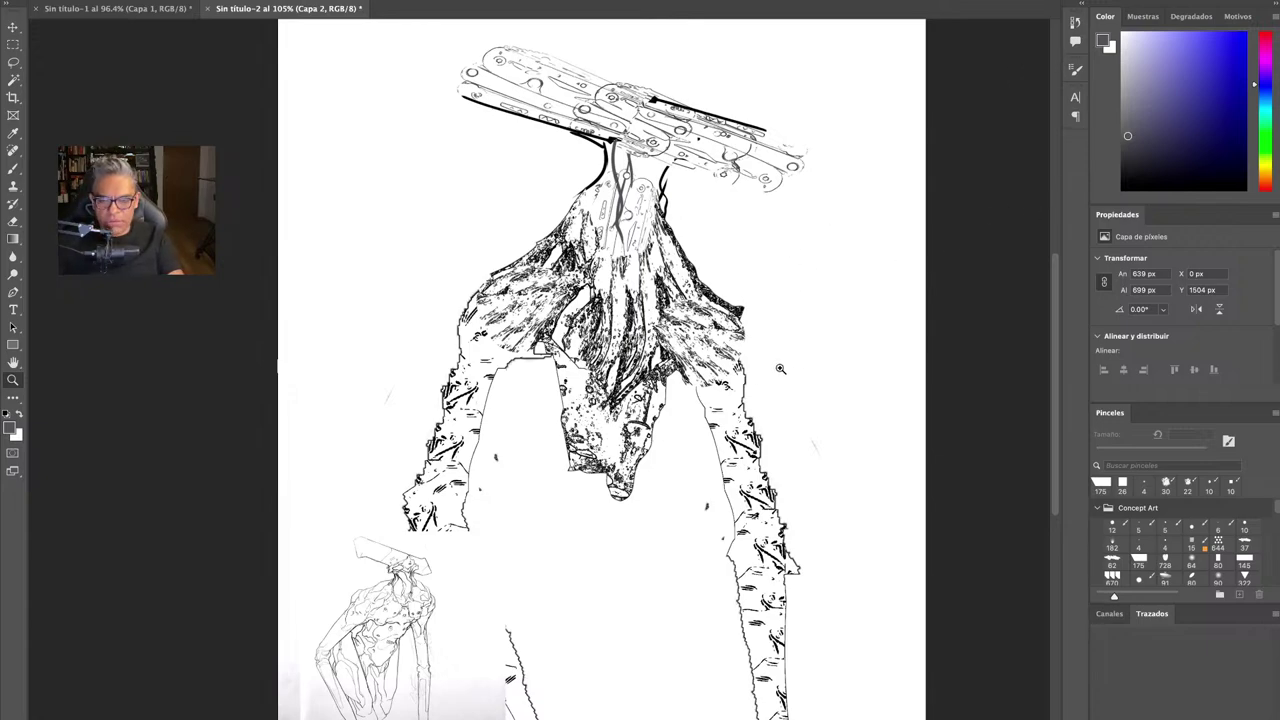
{"action": "key", "text": "v"}
{"action": "left_click", "coordinate": [645, 334]}
{"action": "key", "text": "z"}
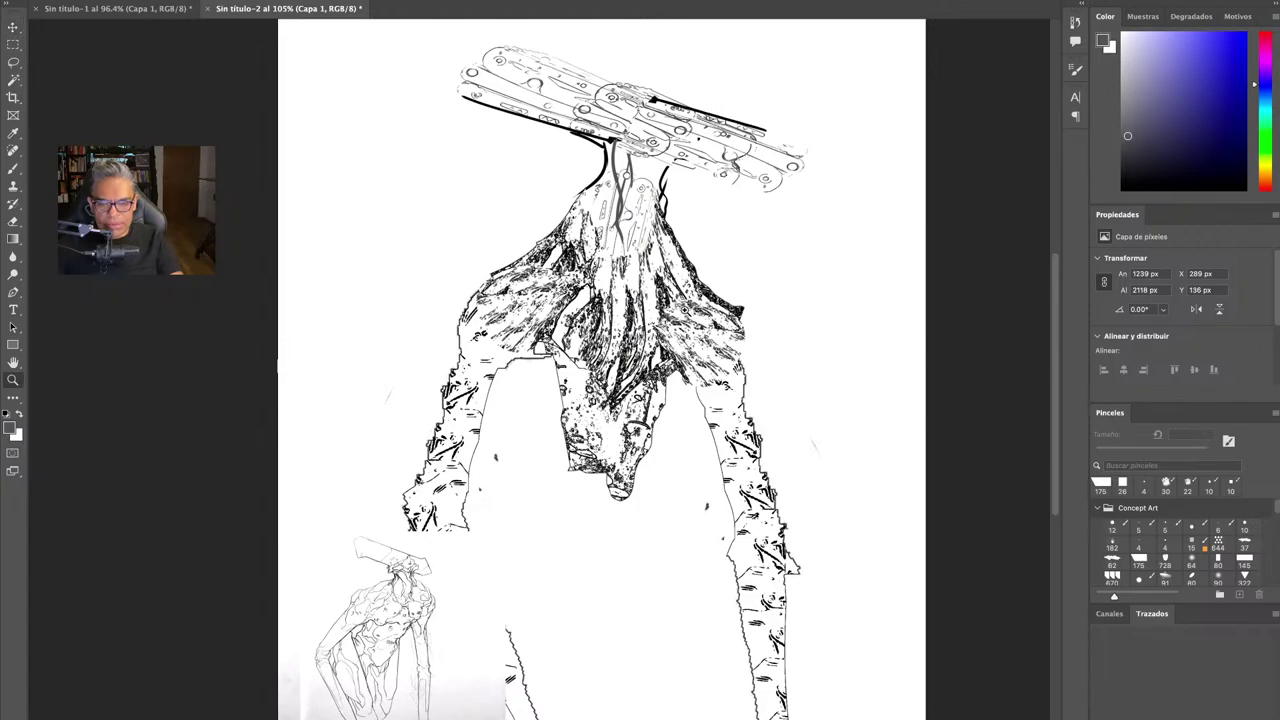
{"action": "left_click_drag", "start_coordinate": [682, 317], "coordinate": [648, 309]}
{"action": "key", "text": "super+t"}
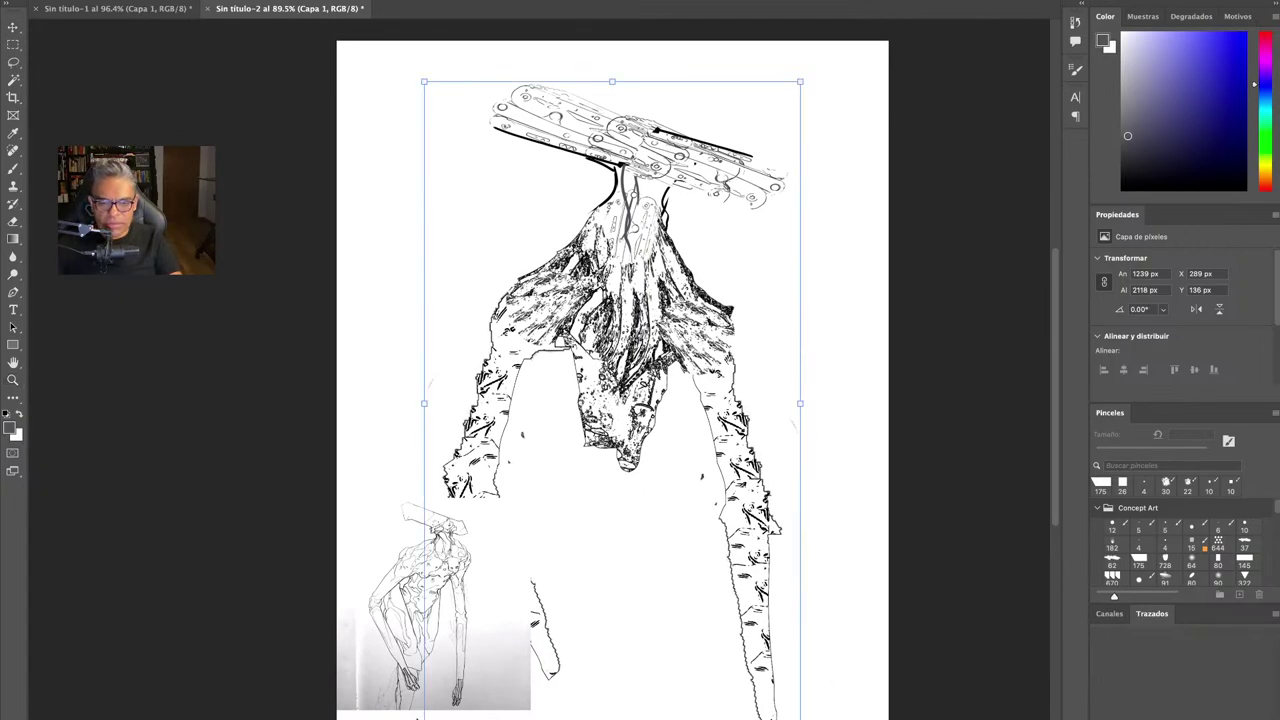
{"action": "mouse_move", "coordinate": [424, 719]}
{"action": "left_mouse_down"}
{"action": "mouse_move", "coordinate": [440, 699]}
{"action": "mouse_move", "coordinate": [398, 702]}
{"action": "mouse_move", "coordinate": [452, 706]}
{"action": "left_mouse_up"}
{"action": "key", "text": "Return"}
{"action": "key", "text": "z"}
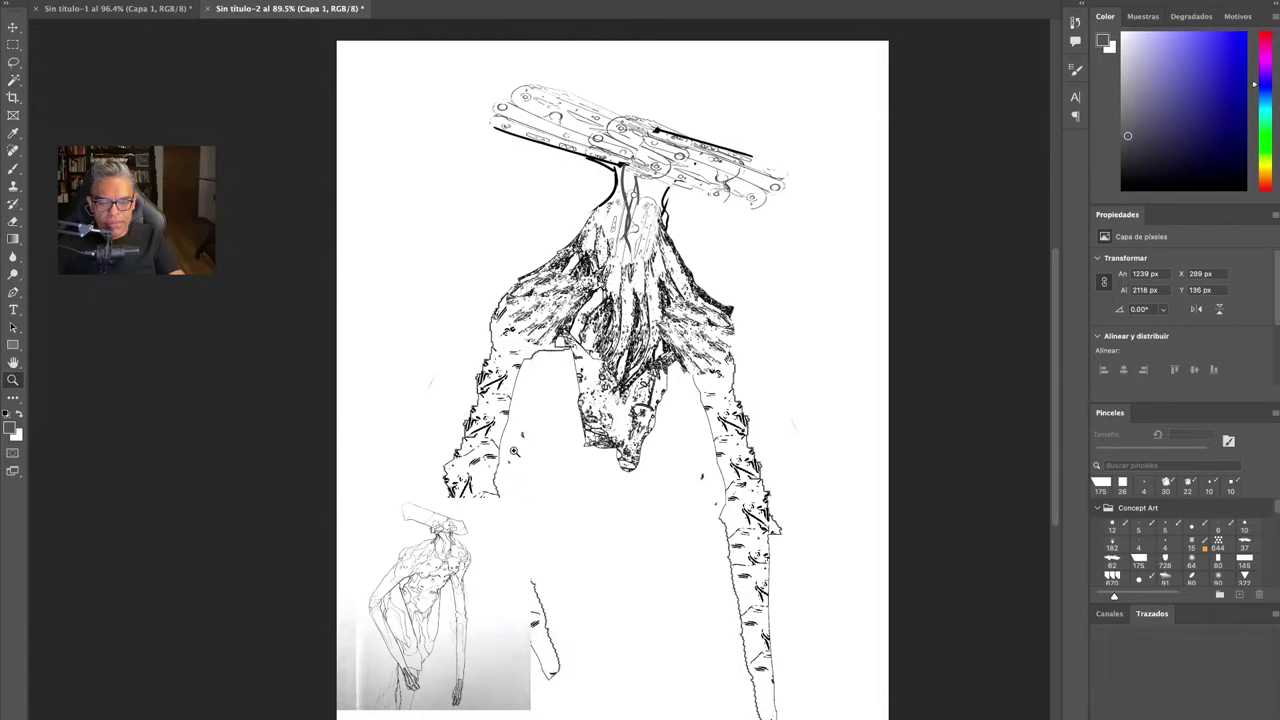
Move the pencil reference sketch partly off the canvas's lower-left edge, to about X -103 px, Y 1644 px.
{"action": "key", "text": "v"}
{"action": "left_click_drag", "start_coordinate": [505, 560], "coordinate": [408, 597]}
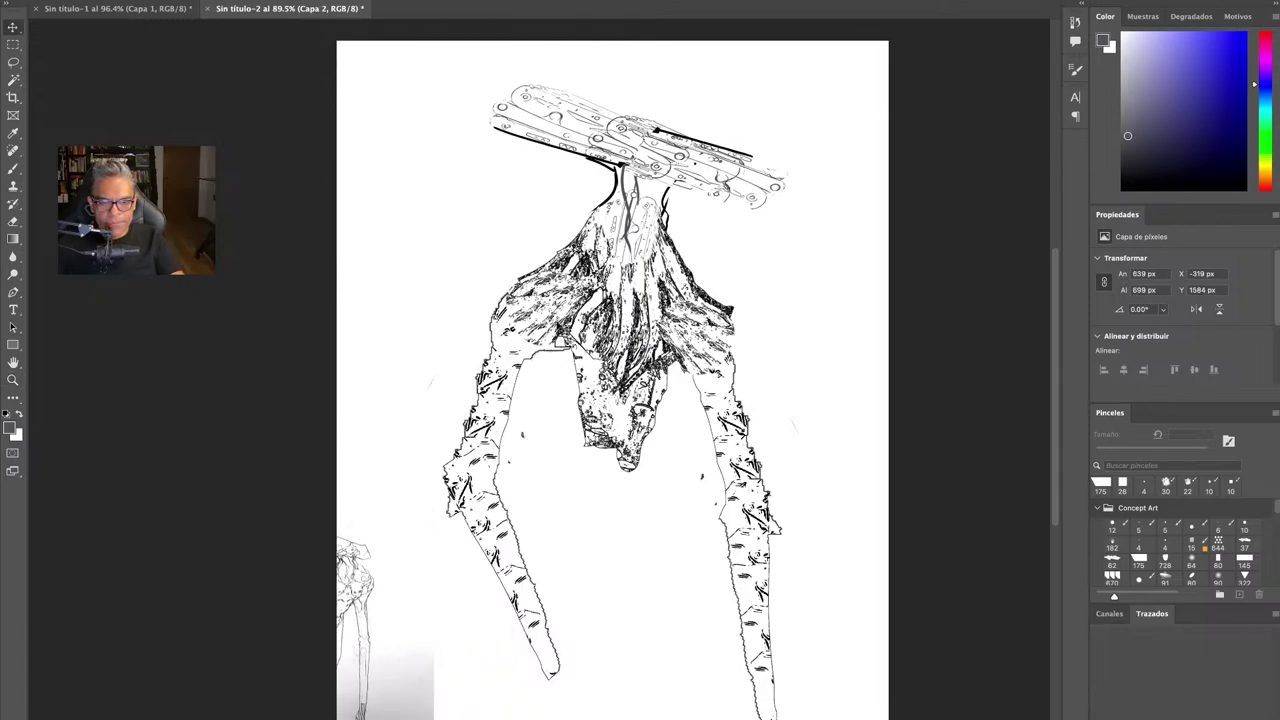
{"action": "left_click", "coordinate": [567, 320]}
{"action": "key", "text": "l"}
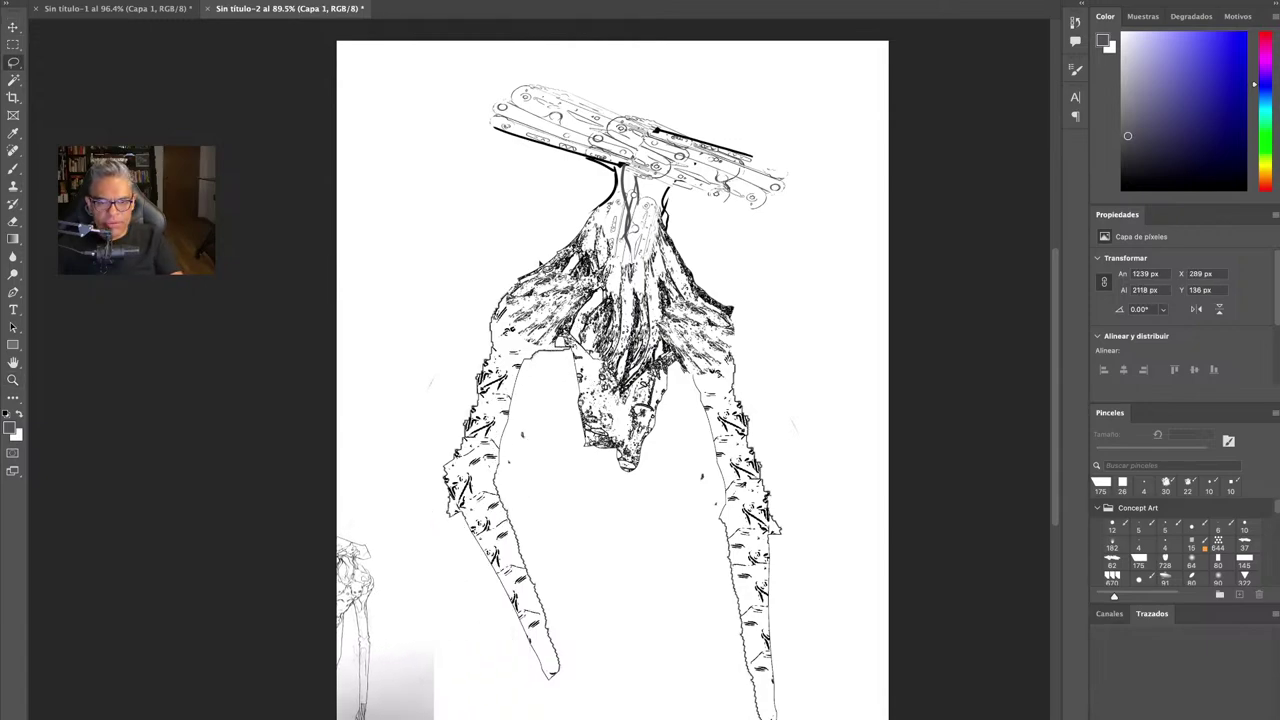
{"action": "key", "text": "v"}
{"action": "left_click_drag", "start_coordinate": [413, 601], "coordinate": [477, 608]}
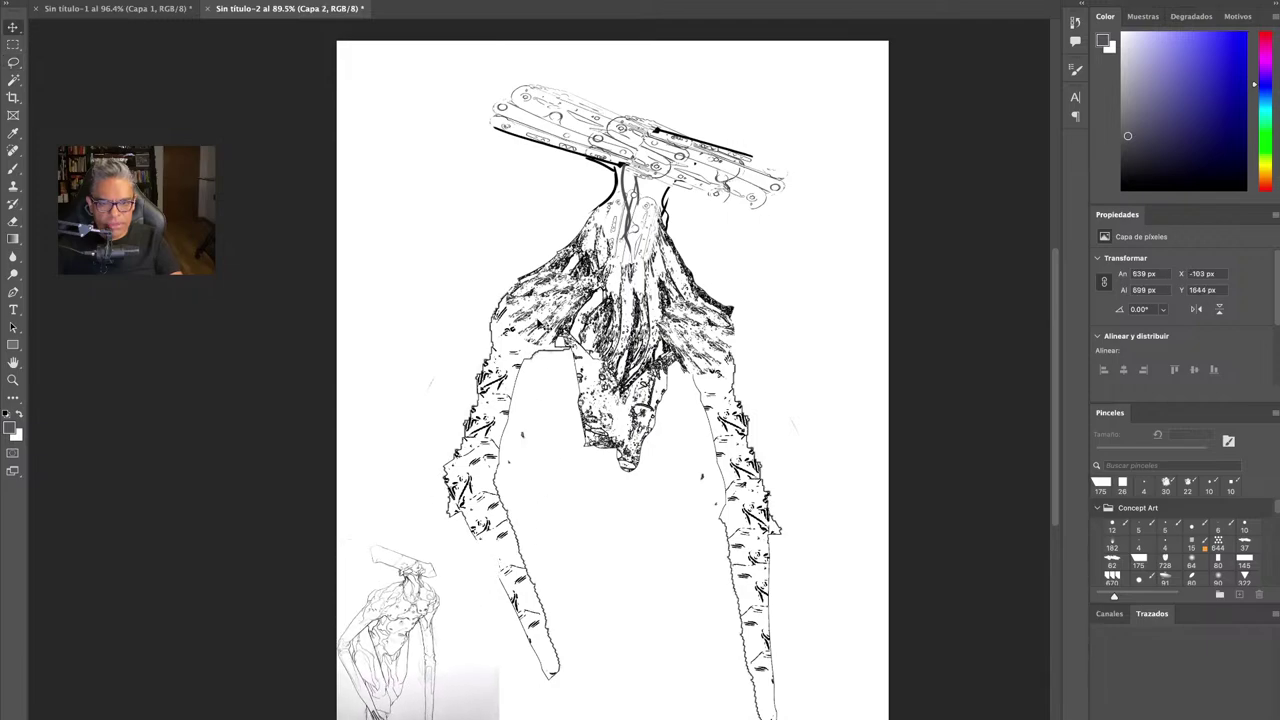
Lasso the creature's whole left-hand arm, rotate it outward, reattach it at the shoulder and deselect.
{"action": "left_click", "coordinate": [556, 326]}
{"action": "key", "text": "l"}
{"action": "mouse_move", "coordinate": [481, 300]}
{"action": "left_mouse_down"}
{"action": "mouse_move", "coordinate": [580, 500]}
{"action": "mouse_move", "coordinate": [619, 682]}
{"action": "mouse_move", "coordinate": [500, 690]}
{"action": "mouse_move", "coordinate": [394, 407]}
{"action": "mouse_move", "coordinate": [478, 300]}
{"action": "left_mouse_up"}
{"action": "key", "text": "ctrl+t"}
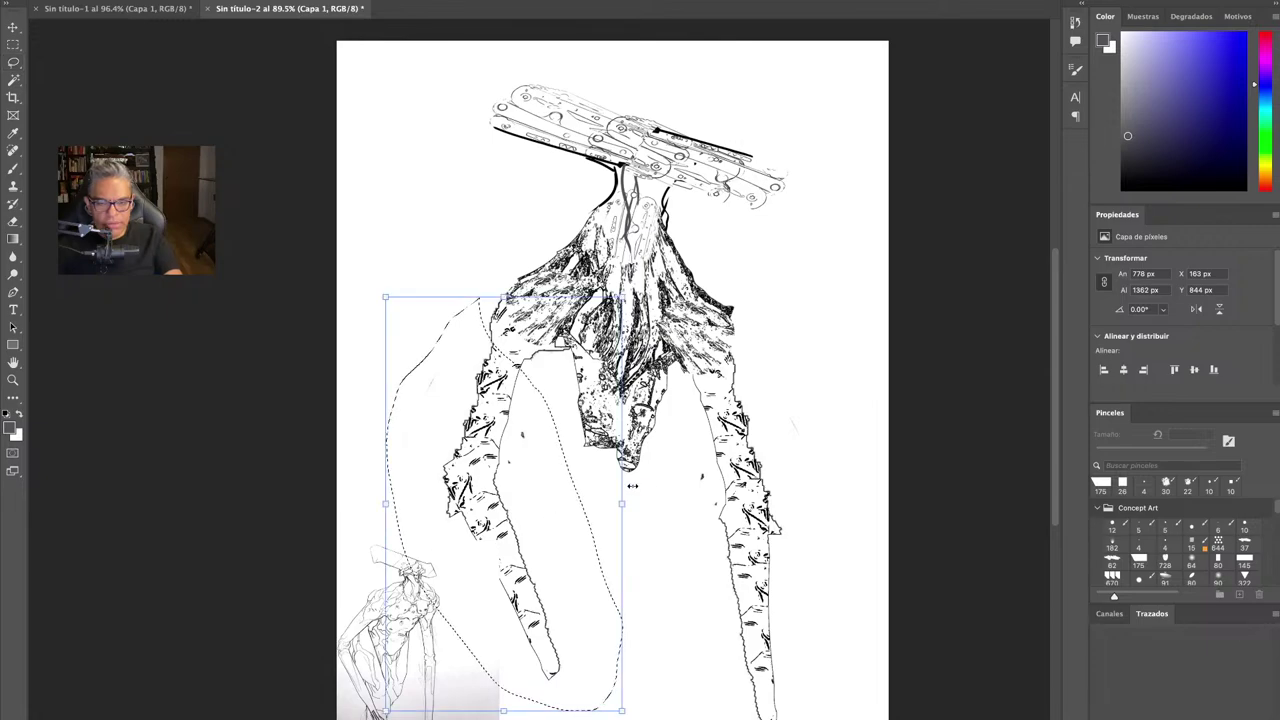
{"action": "mouse_move", "coordinate": [553, 462]}
{"action": "left_mouse_down"}
{"action": "mouse_move", "coordinate": [524, 505]}
{"action": "mouse_move", "coordinate": [550, 490]}
{"action": "mouse_move", "coordinate": [623, 500]}
{"action": "mouse_move", "coordinate": [628, 471]}
{"action": "mouse_move", "coordinate": [612, 510]}
{"action": "left_mouse_up"}
{"action": "mouse_move", "coordinate": [523, 480]}
{"action": "left_mouse_down"}
{"action": "mouse_move", "coordinate": [549, 446]}
{"action": "mouse_move", "coordinate": [512, 471]}
{"action": "left_mouse_up"}
{"action": "key", "text": "Return"}
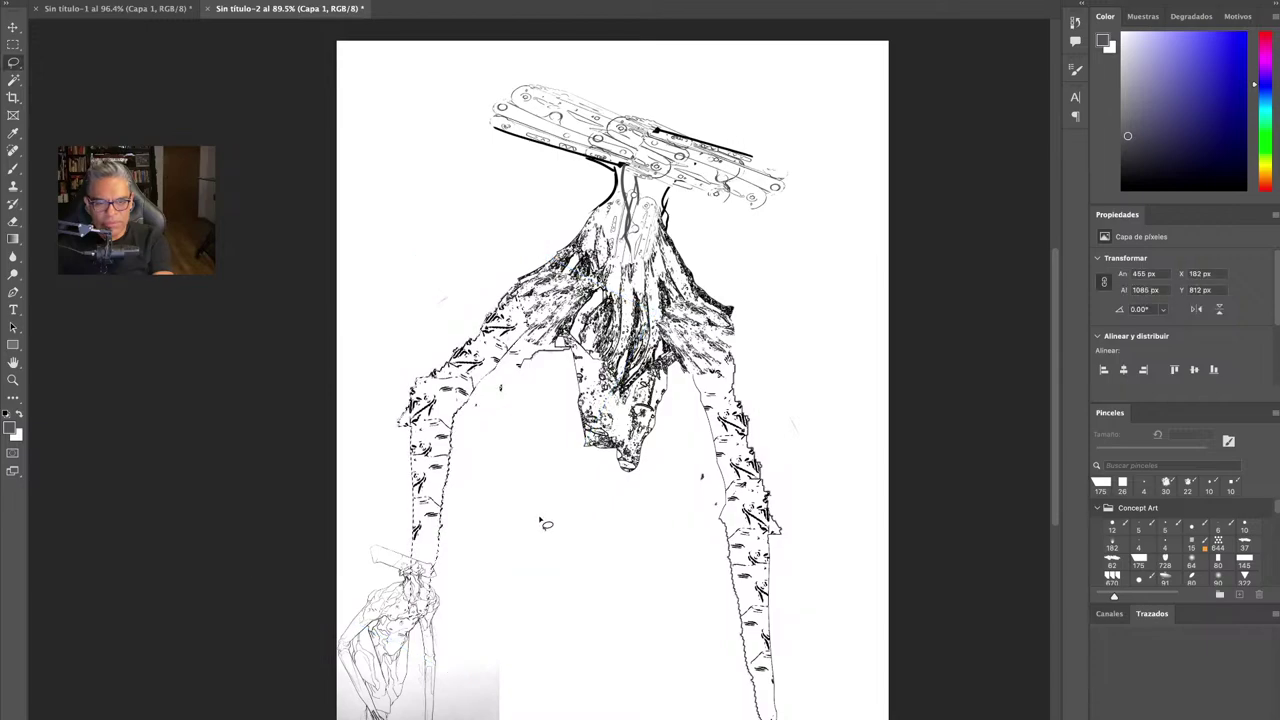
{"action": "key", "text": "super+d"}
Lasso the left-hand forearm, rotate it back inward, line it up with the elbow and deselect.
{"action": "mouse_move", "coordinate": [476, 450]}
{"action": "left_mouse_down"}
{"action": "mouse_move", "coordinate": [440, 386]}
{"action": "mouse_move", "coordinate": [338, 465]}
{"action": "mouse_move", "coordinate": [572, 590]}
{"action": "left_mouse_up"}
{"action": "key", "text": "super+t"}
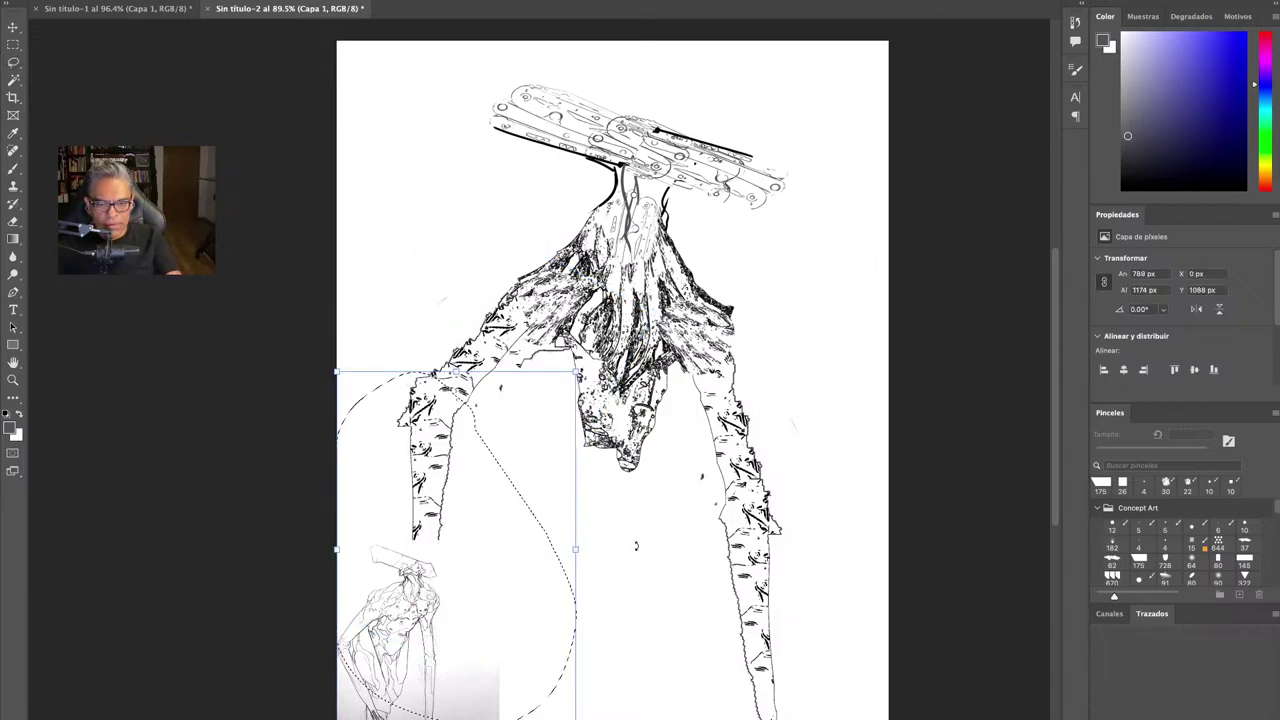
{"action": "left_click_drag", "start_coordinate": [634, 543], "coordinate": [577, 489]}
{"action": "mouse_move", "coordinate": [536, 585]}
{"action": "left_mouse_down"}
{"action": "mouse_move", "coordinate": [571, 560]}
{"action": "mouse_move", "coordinate": [600, 562]}
{"action": "left_mouse_up"}
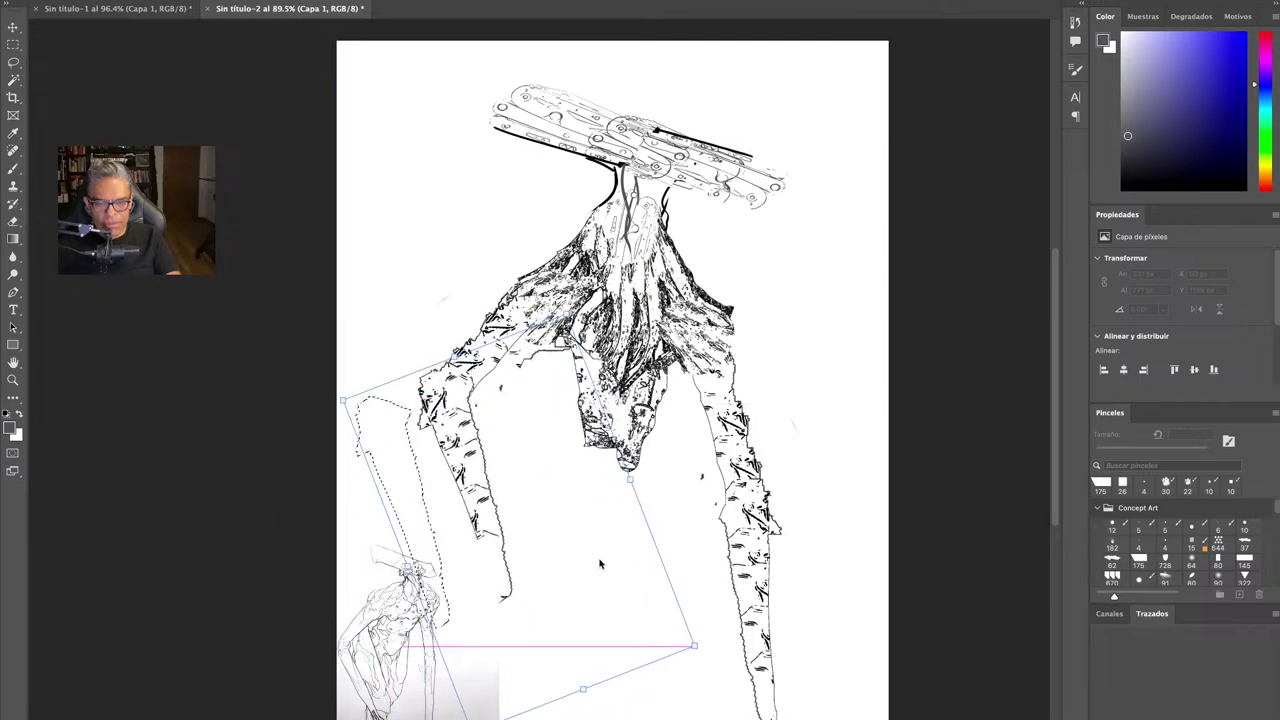
{"action": "key", "text": "Return"}
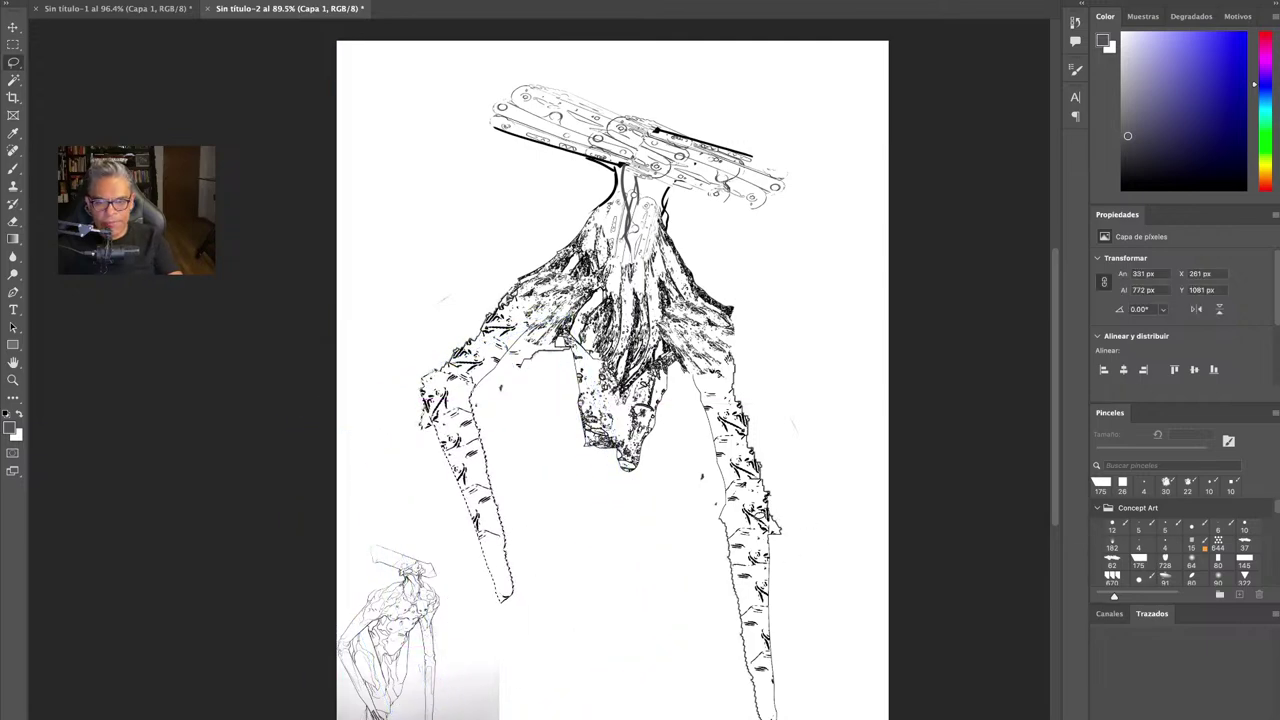
{"action": "key", "text": "super+d"}
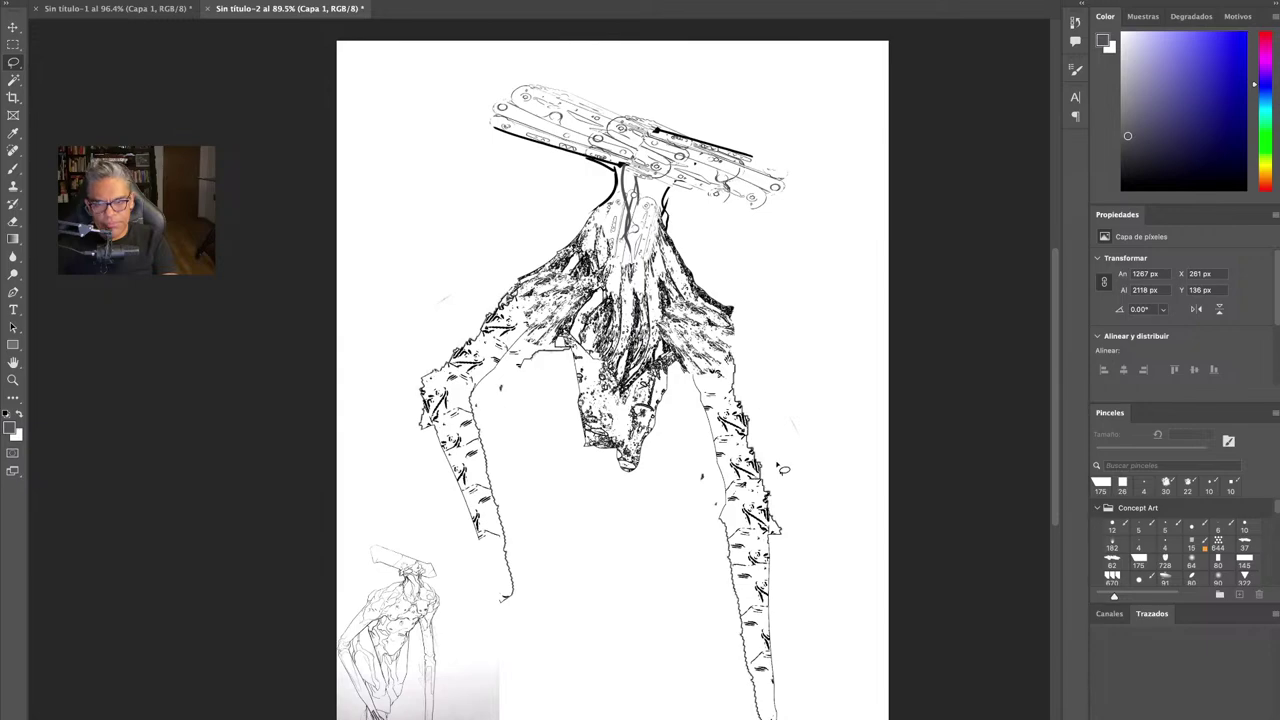
Lasso the right-hand forearm, tilt it slightly inward, shift it up to join the elbow and deselect.
{"action": "mouse_move", "coordinate": [783, 468]}
{"action": "left_mouse_down"}
{"action": "mouse_move", "coordinate": [658, 681]}
{"action": "mouse_move", "coordinate": [841, 691]}
{"action": "mouse_move", "coordinate": [812, 466]}
{"action": "left_mouse_up"}
{"action": "key", "text": "ctrl+t"}
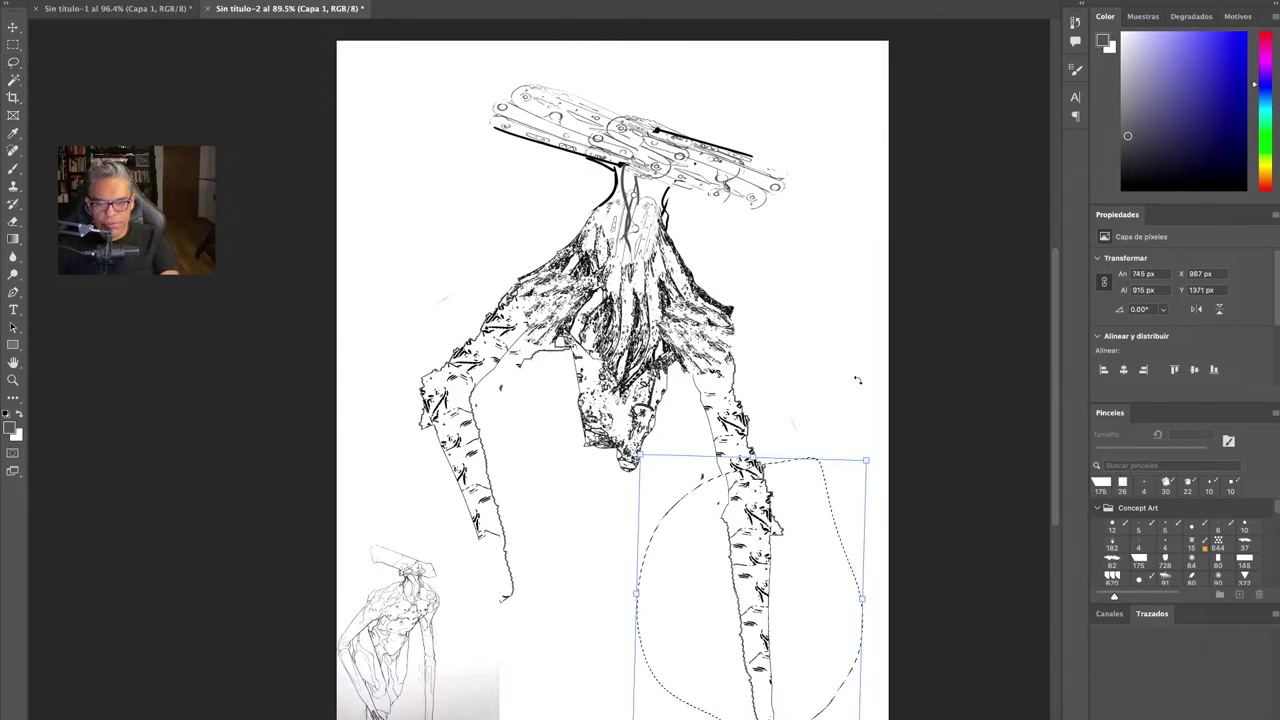
{"action": "left_click_drag", "start_coordinate": [857, 380], "coordinate": [896, 495]}
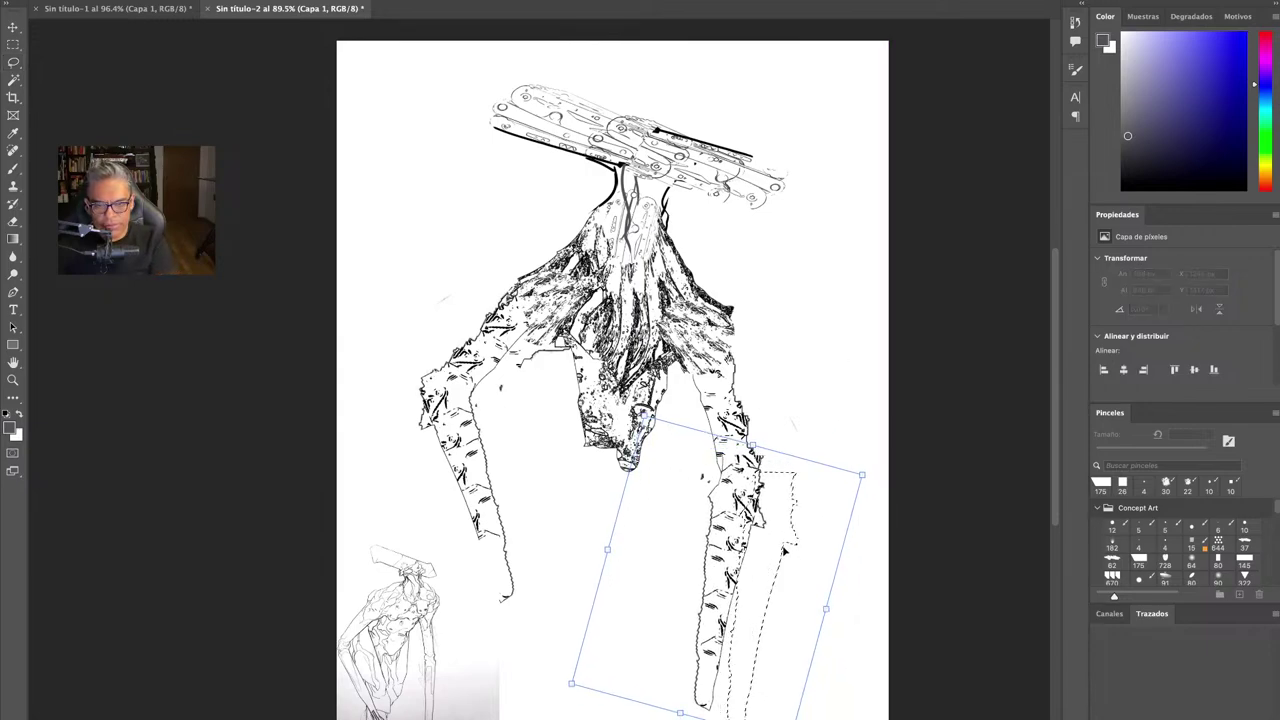
{"action": "left_click_drag", "start_coordinate": [784, 551], "coordinate": [785, 549]}
{"action": "left_click_drag", "start_coordinate": [858, 527], "coordinate": [852, 510]}
{"action": "mouse_move", "coordinate": [811, 556]}
{"action": "left_mouse_down"}
{"action": "mouse_move", "coordinate": [826, 546]}
{"action": "mouse_move", "coordinate": [818, 555]}
{"action": "left_mouse_up"}
{"action": "left_click_drag", "start_coordinate": [854, 424], "coordinate": [846, 417]}
{"action": "left_click_drag", "start_coordinate": [788, 515], "coordinate": [804, 521]}
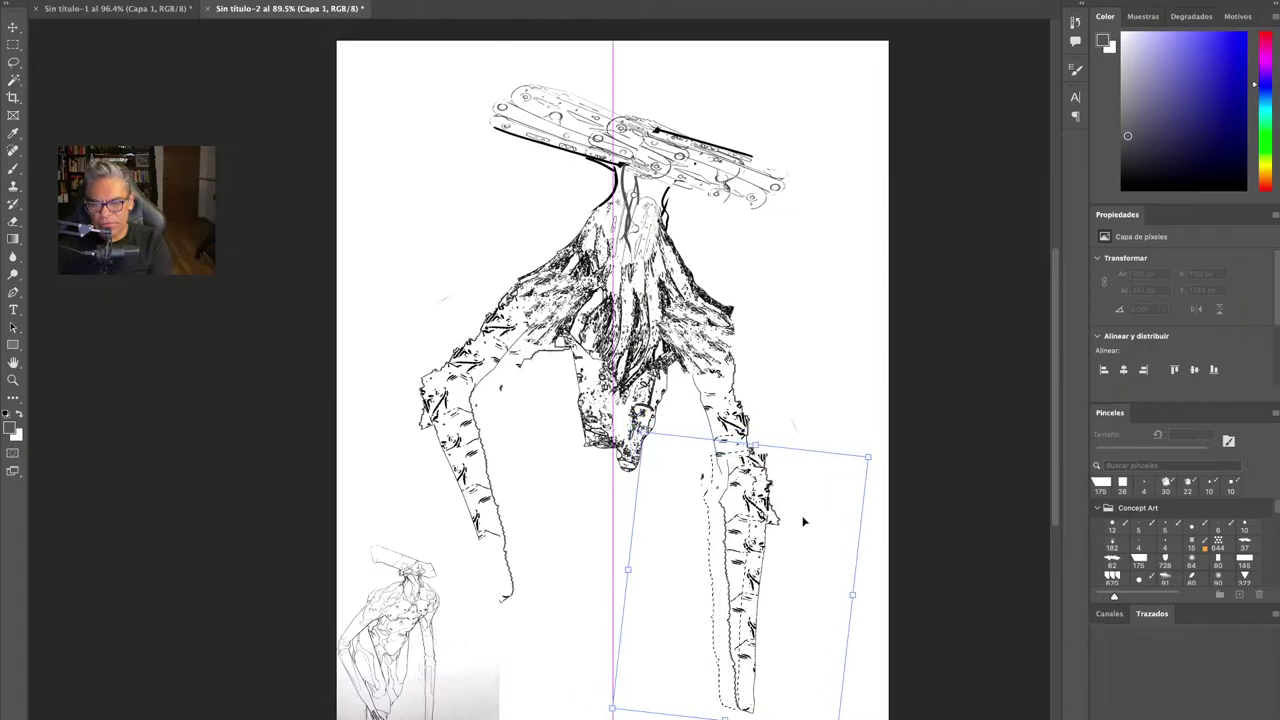
{"action": "left_click_drag", "start_coordinate": [867, 402], "coordinate": [846, 486]}
{"action": "key", "text": "Return"}
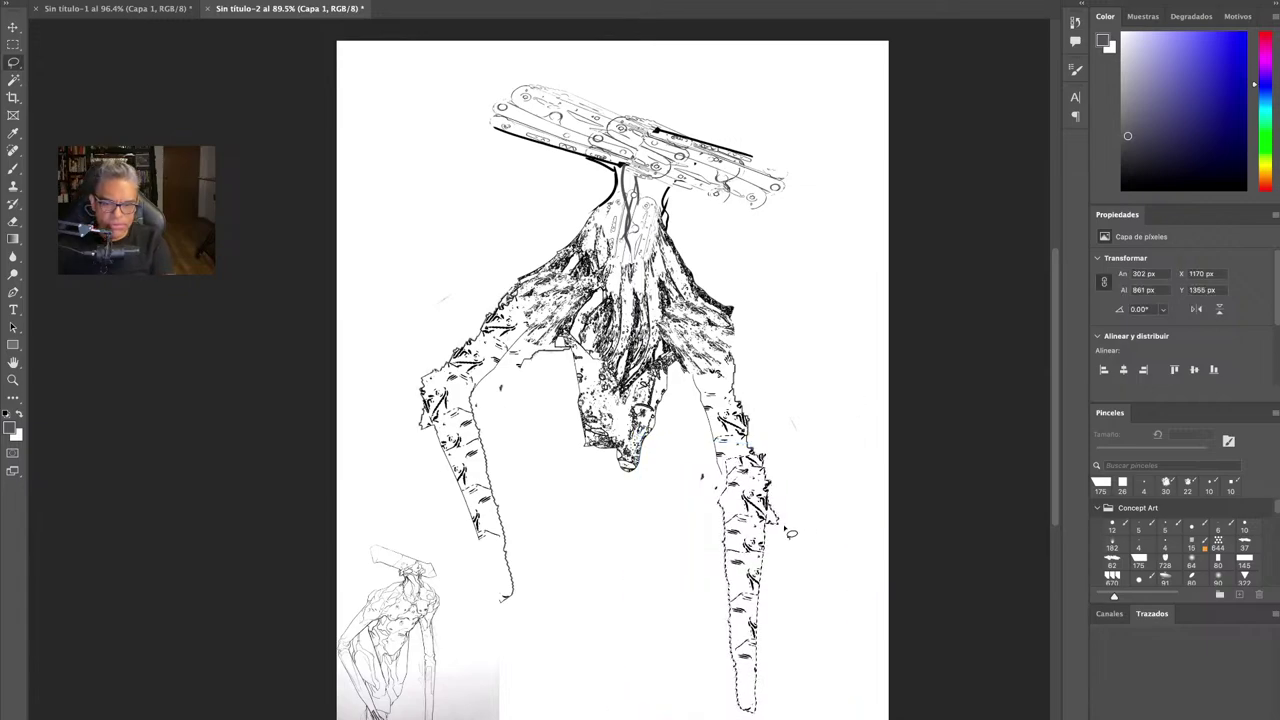
{"action": "key", "text": "super+d"}
Lasso the creature's torso, warp its lower middle downward and its upper middle slightly upward, and deselect.
{"action": "key", "text": "v"}
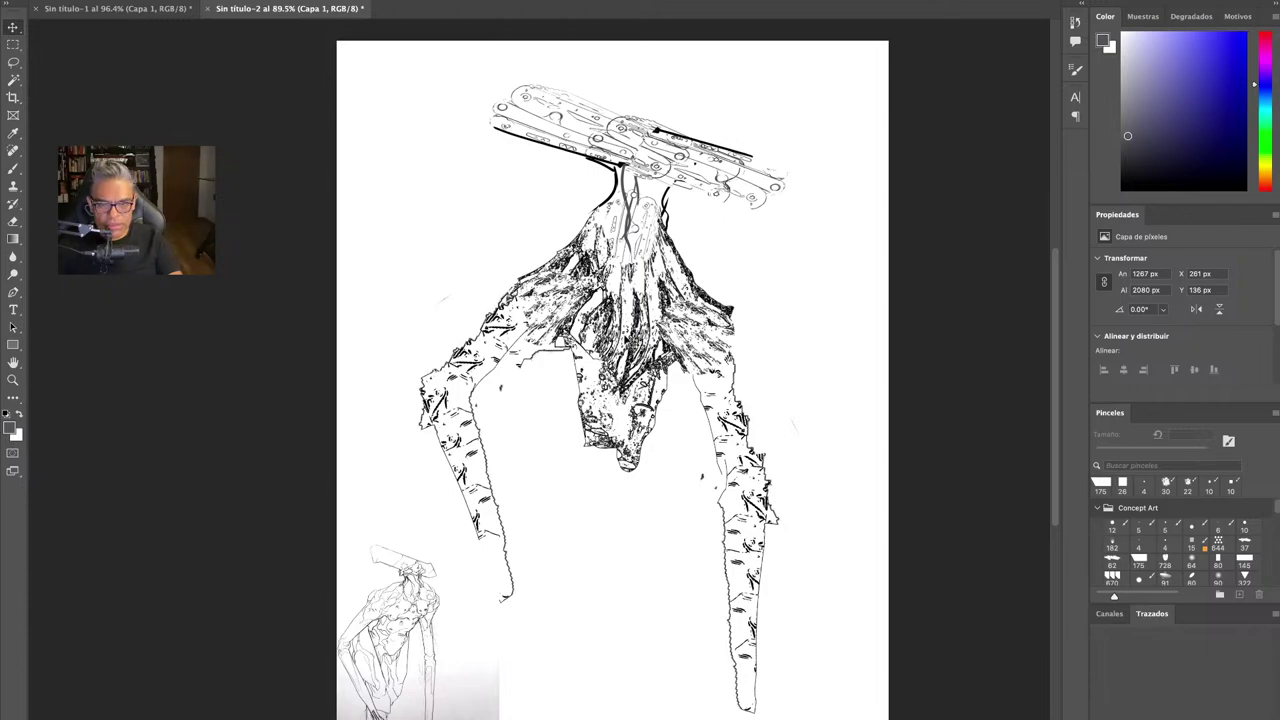
{"action": "key", "text": "l"}
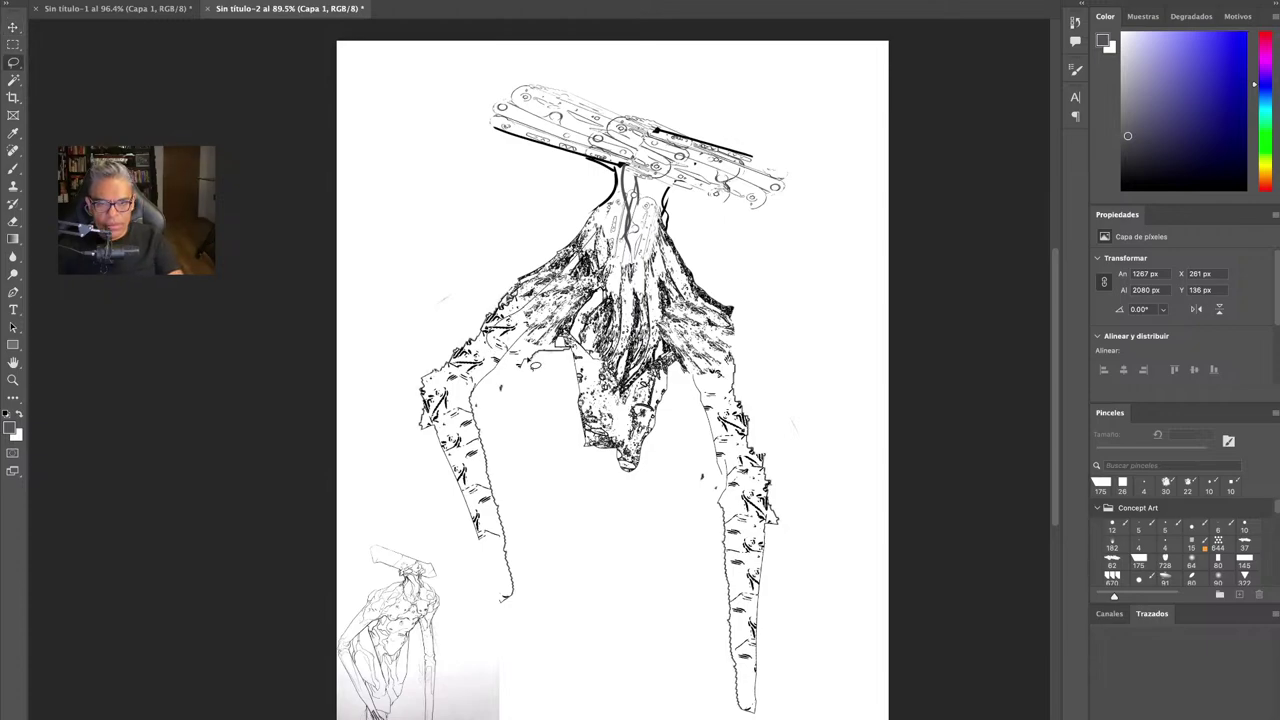
{"action": "mouse_move", "coordinate": [708, 360]}
{"action": "left_mouse_down"}
{"action": "mouse_move", "coordinate": [598, 231]}
{"action": "mouse_move", "coordinate": [488, 320]}
{"action": "left_mouse_up"}
{"action": "key", "text": "super+t"}
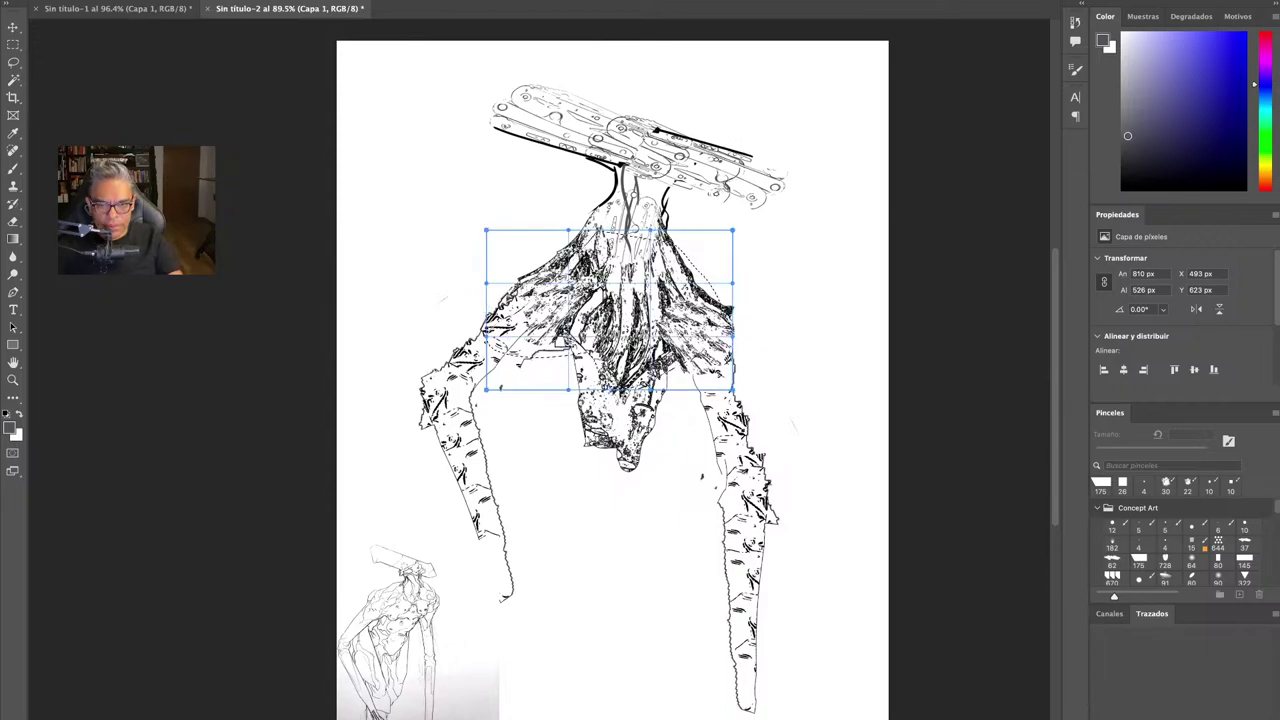
{"action": "left_click_drag", "start_coordinate": [640, 338], "coordinate": [646, 354]}
{"action": "left_click_drag", "start_coordinate": [635, 261], "coordinate": [634, 252]}
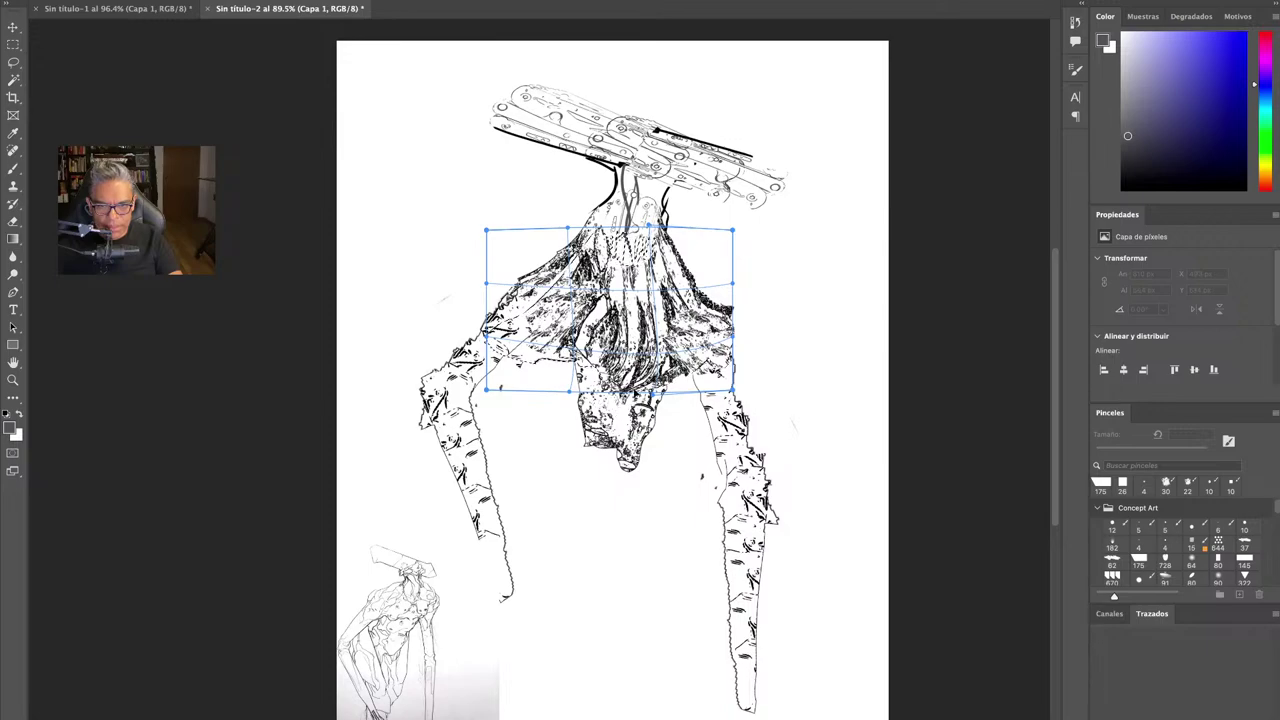
{"action": "key", "text": "Return"}
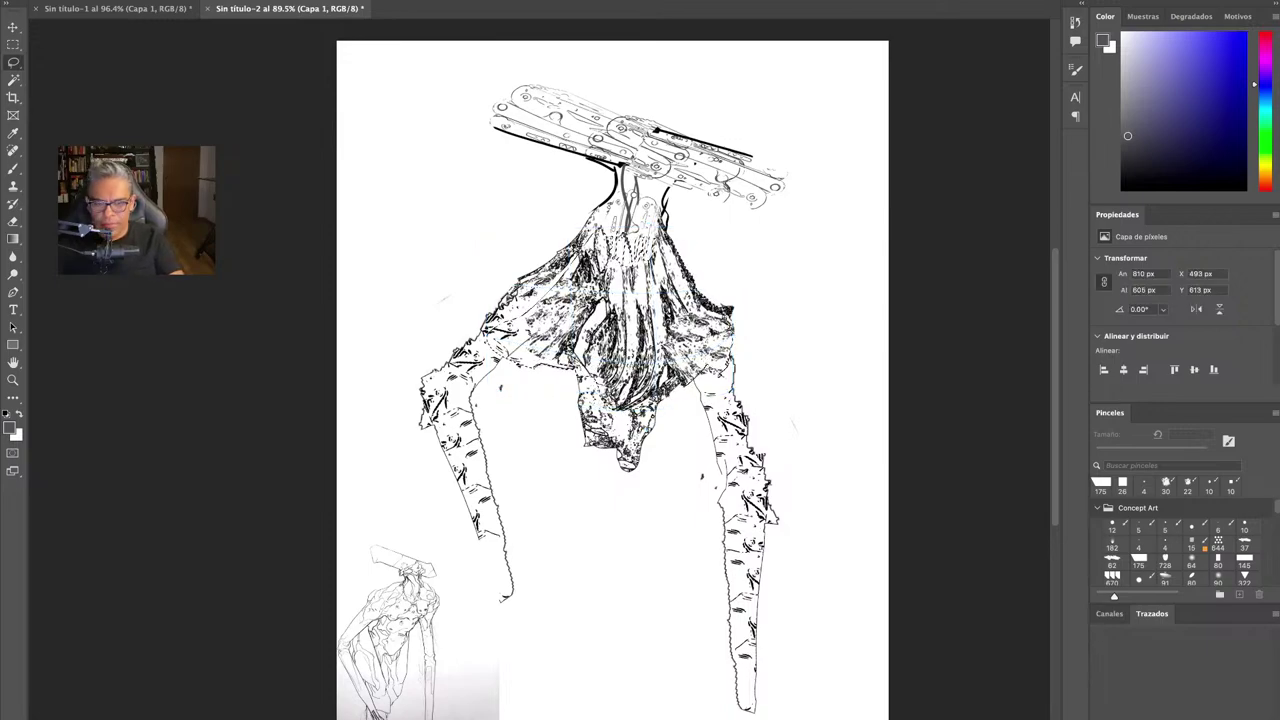
{"action": "key", "text": "ctrl+d"}
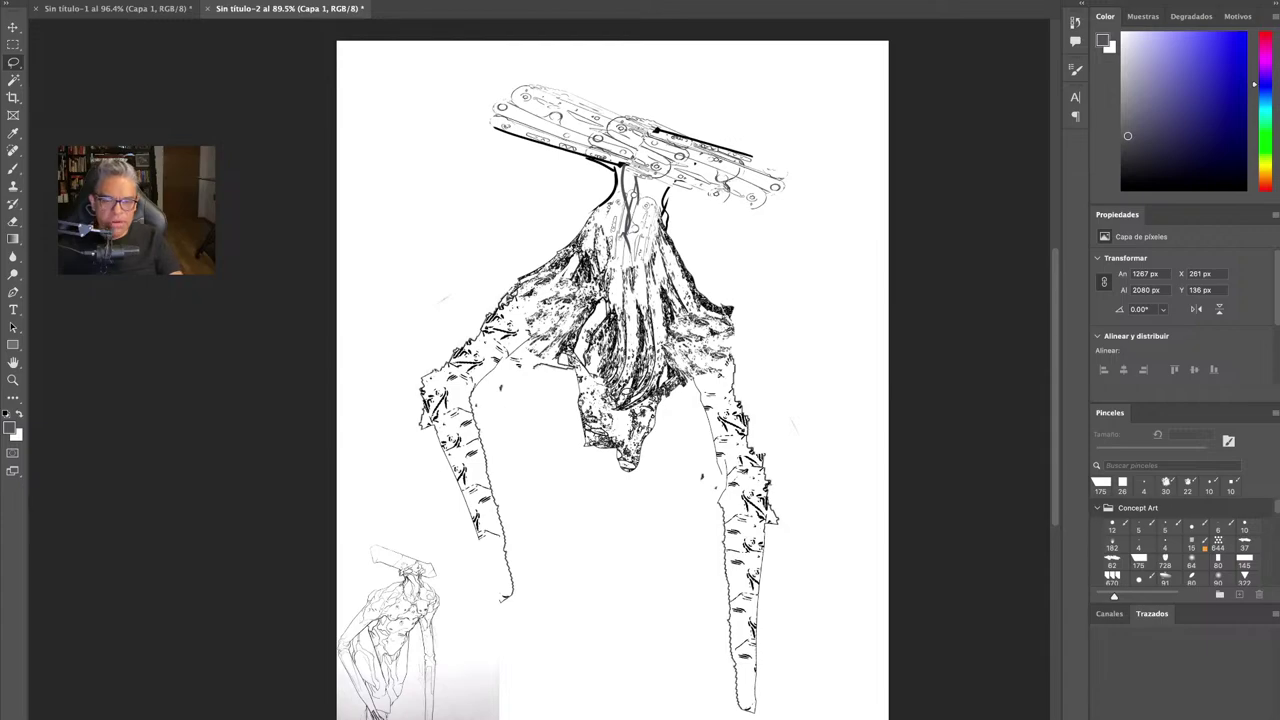
Move the pencil reference sketch to the canvas's upper-left area, beside the creature's head, at about X -124 px, Y 165 px.
{"action": "key", "text": "z"}
{"action": "left_click_drag", "start_coordinate": [639, 392], "coordinate": [653, 398]}
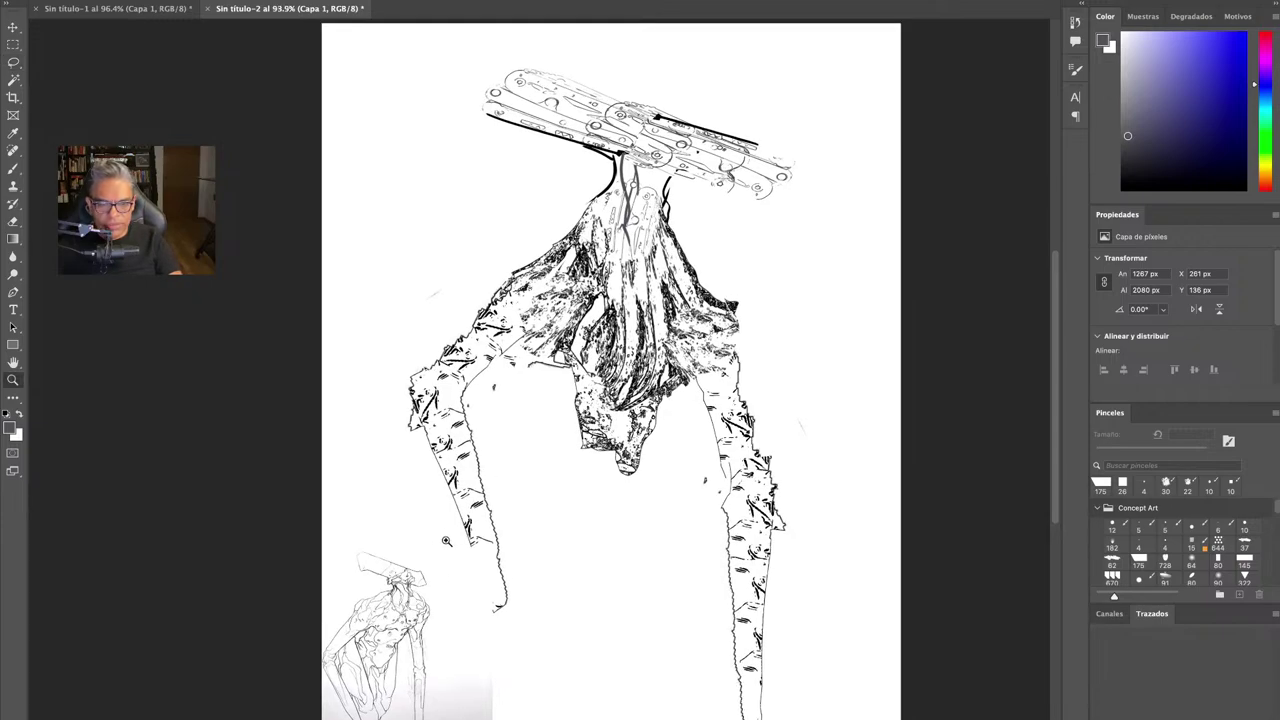
{"action": "key", "text": "v"}
{"action": "mouse_move", "coordinate": [424, 682]}
{"action": "left_mouse_down"}
{"action": "mouse_move", "coordinate": [473, 267]}
{"action": "mouse_move", "coordinate": [459, 178]}
{"action": "mouse_move", "coordinate": [457, 210]}
{"action": "left_mouse_up"}
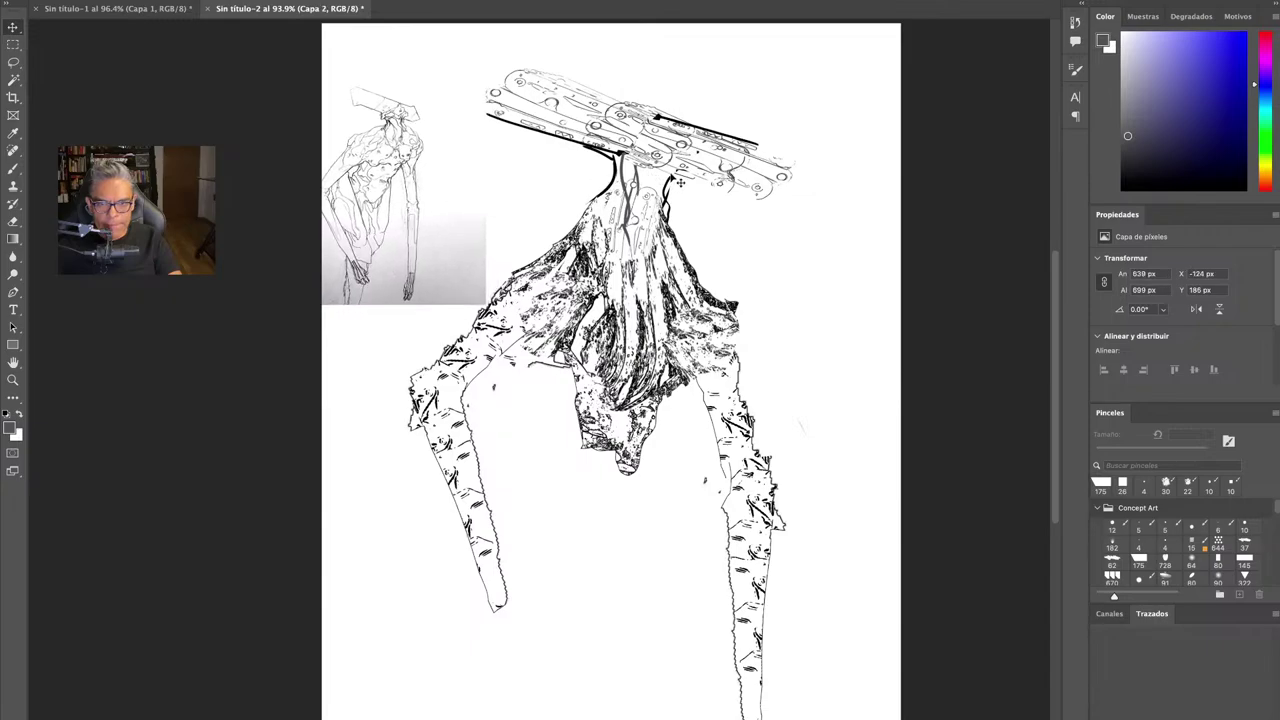
Fade the creature drawing's layer to about 20% opacity and add a new empty layer for brush line work.
{"action": "key", "text": "z"}
{"action": "left_click_drag", "start_coordinate": [679, 183], "coordinate": [666, 258]}
{"action": "key", "text": "v"}
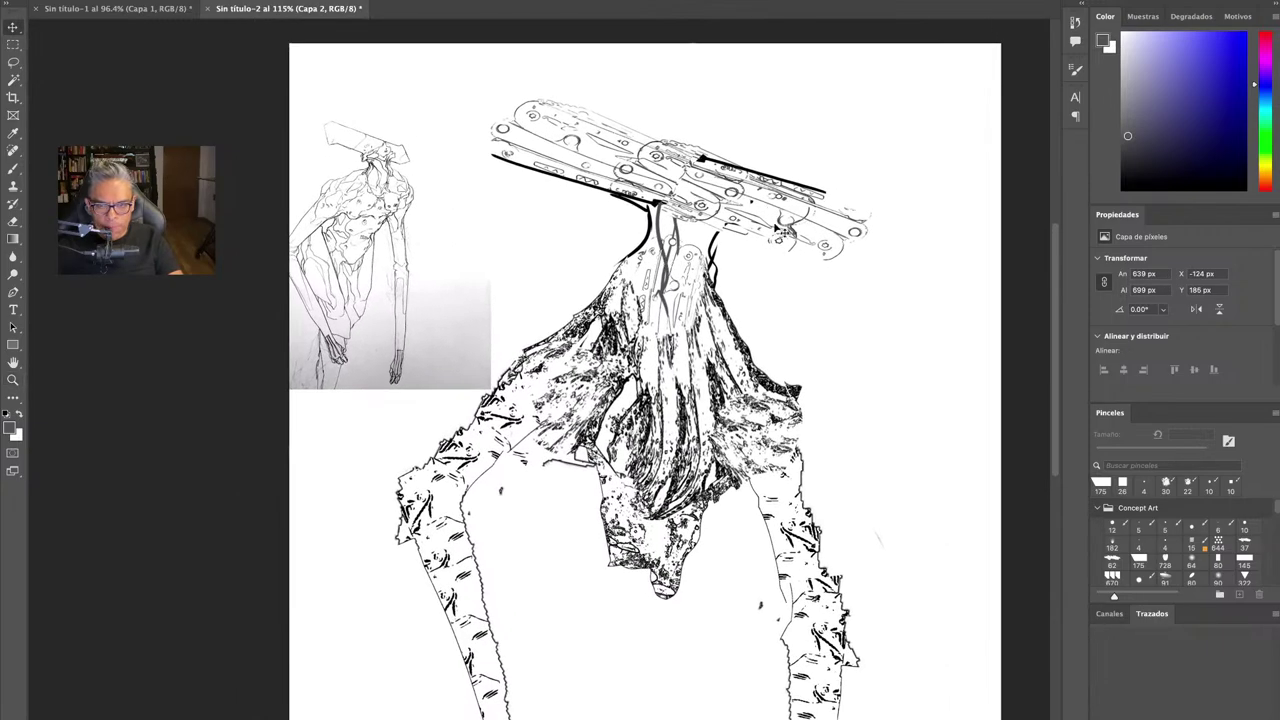
{"action": "scroll", "coordinate": [680, 375], "scroll_direction": "down", "scroll_amount": 3}
{"action": "left_click", "coordinate": [686, 367]}
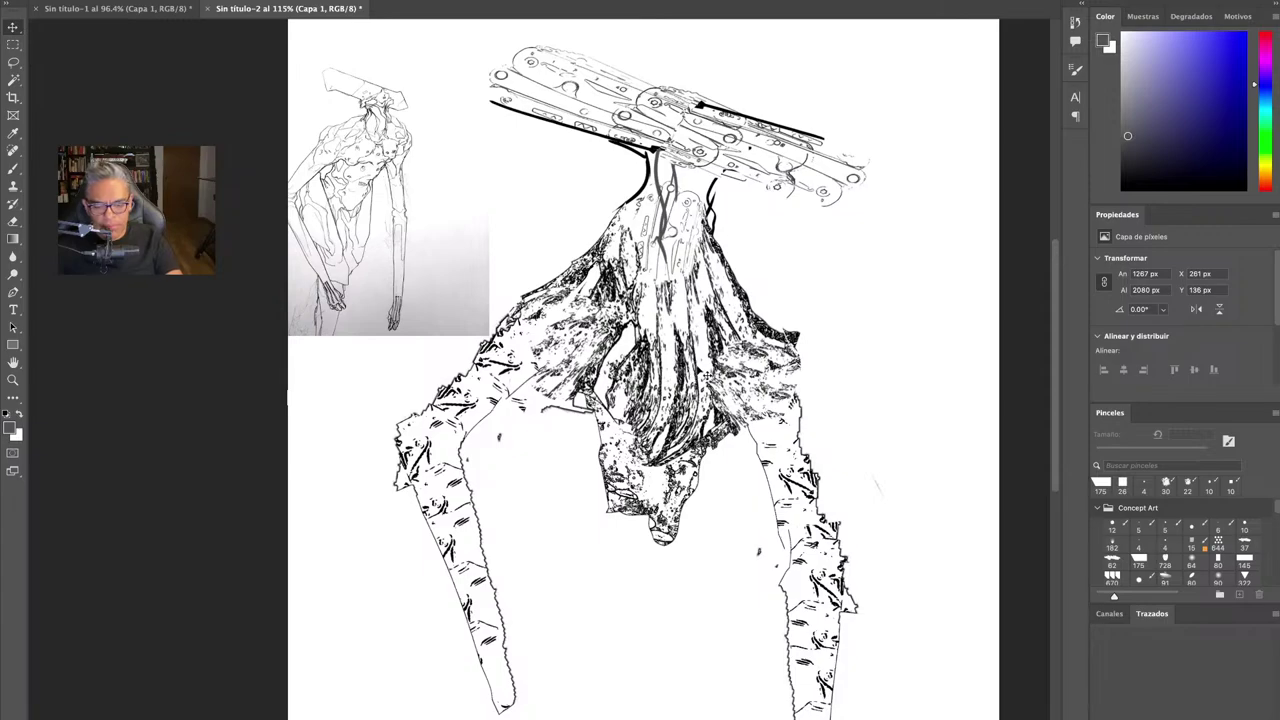
{"action": "key", "text": "4"}
{"action": "key", "text": "2"}
{"action": "key", "text": "2"}
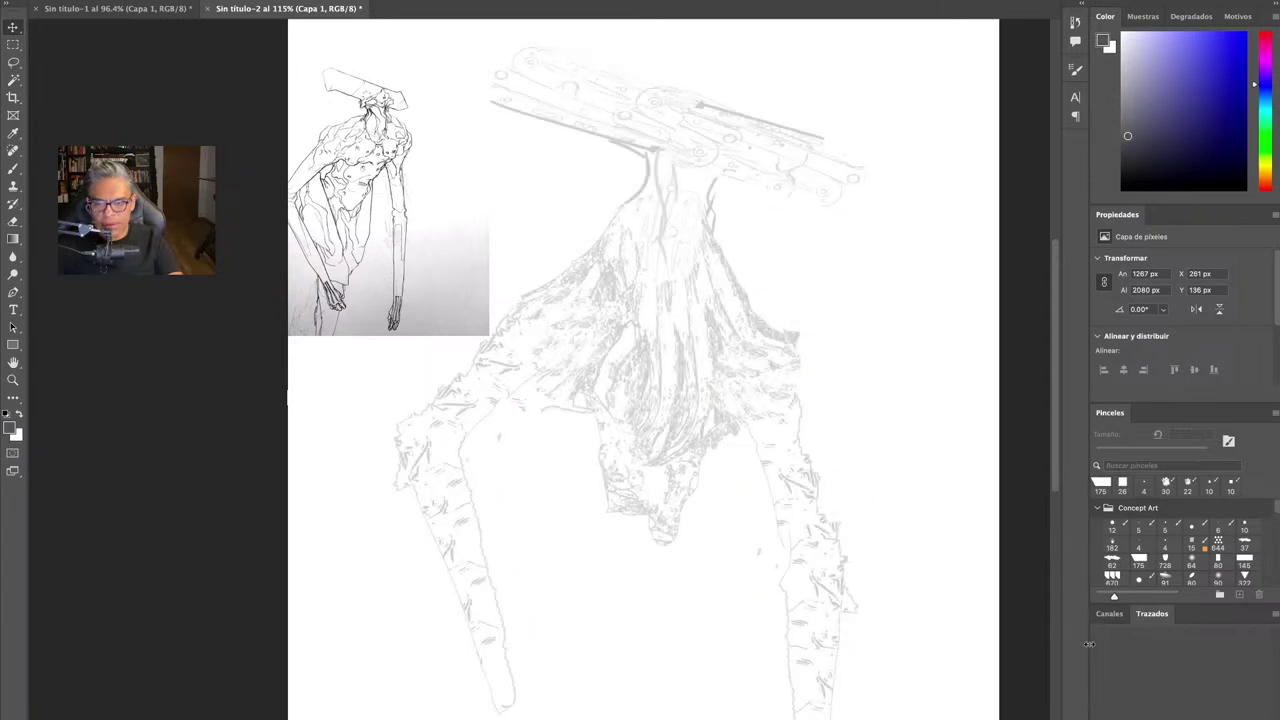
{"action": "key", "text": "ctrl+shift+alt+n"}
{"action": "key", "text": "b"}
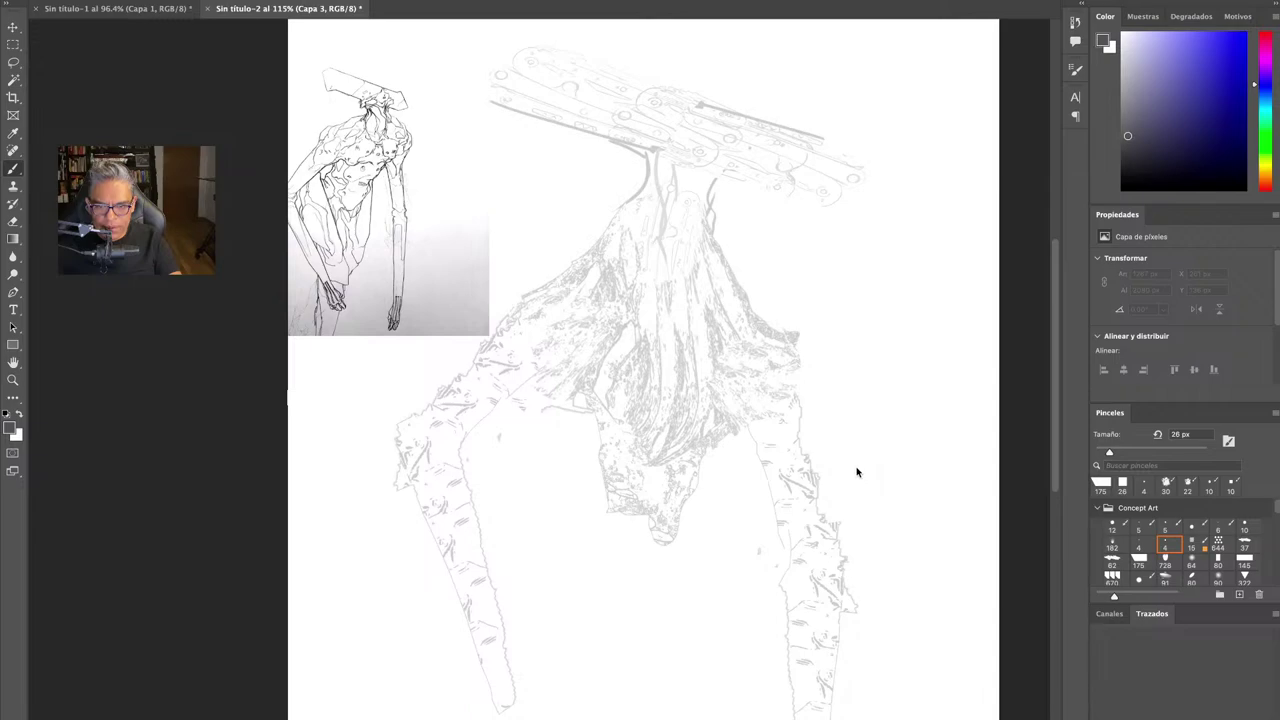
{"action": "key", "text": "b"}
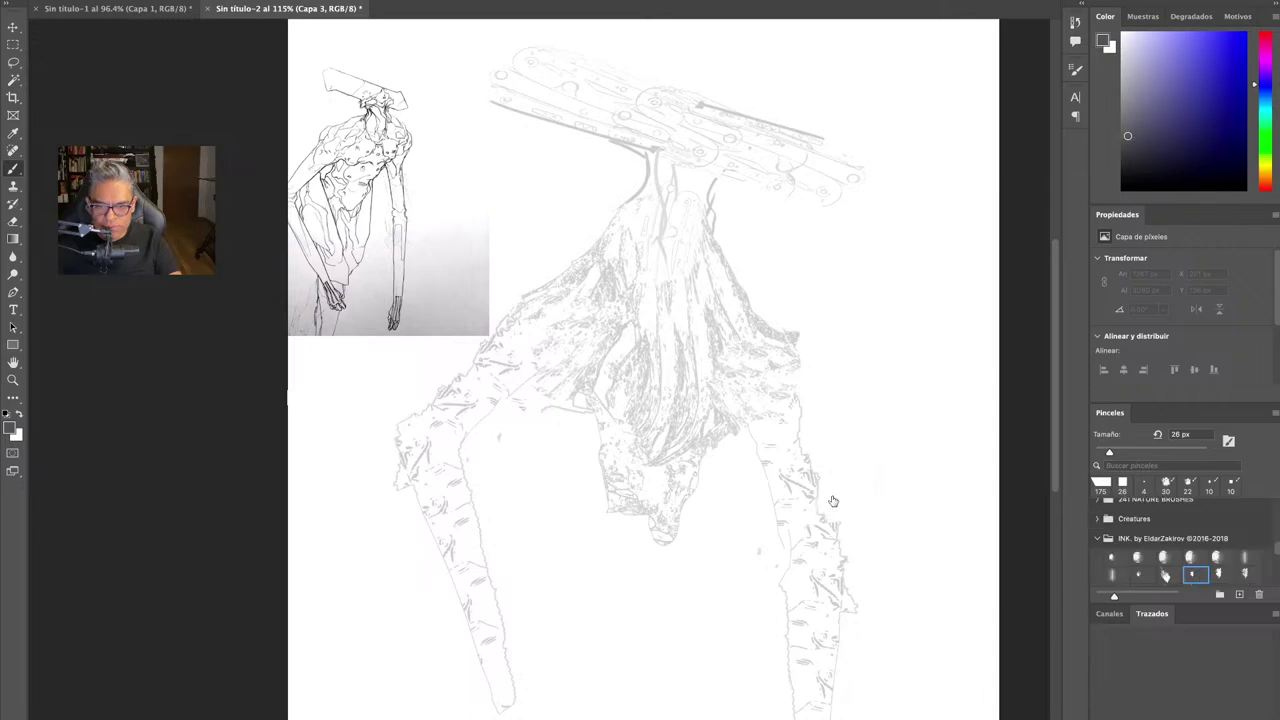
{"action": "left_click_drag", "start_coordinate": [741, 230], "coordinate": [813, 252]}
{"action": "key", "text": "super+z"}
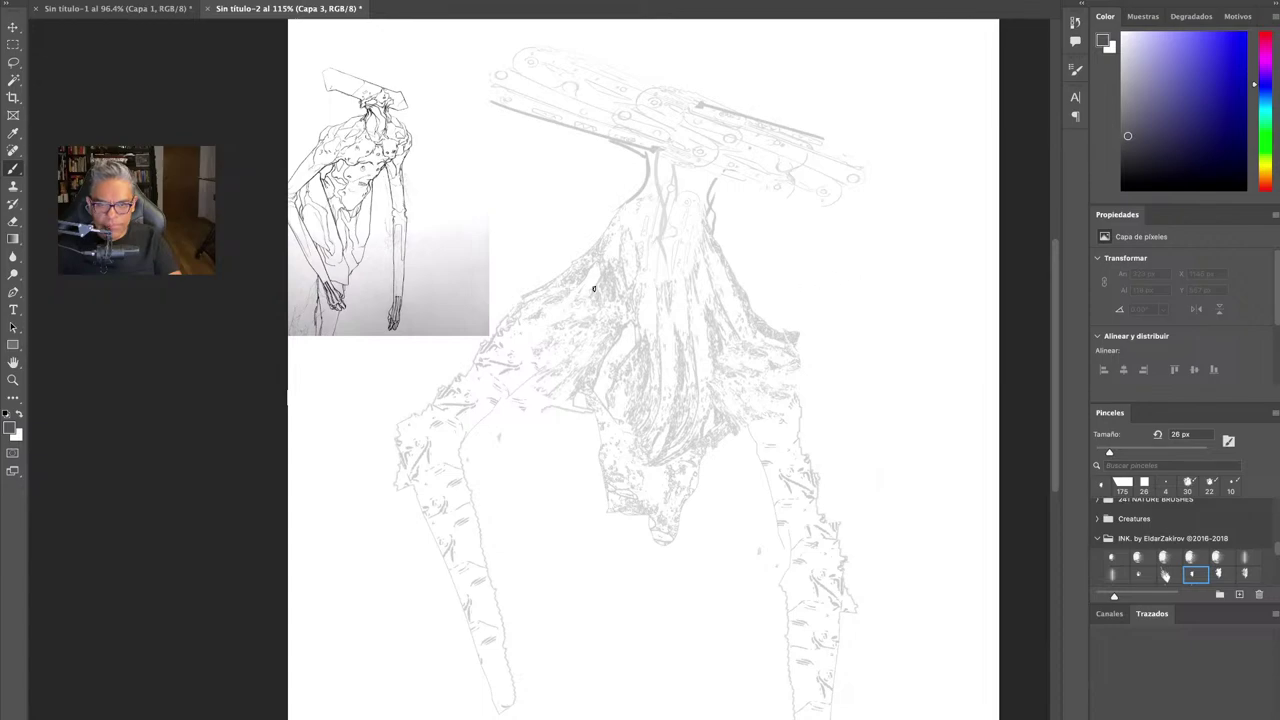
{"action": "left_click_drag", "start_coordinate": [594, 289], "coordinate": [640, 360]}
{"action": "key", "text": "ctrl+z"}
{"action": "left_click_drag", "start_coordinate": [648, 295], "coordinate": [694, 286]}
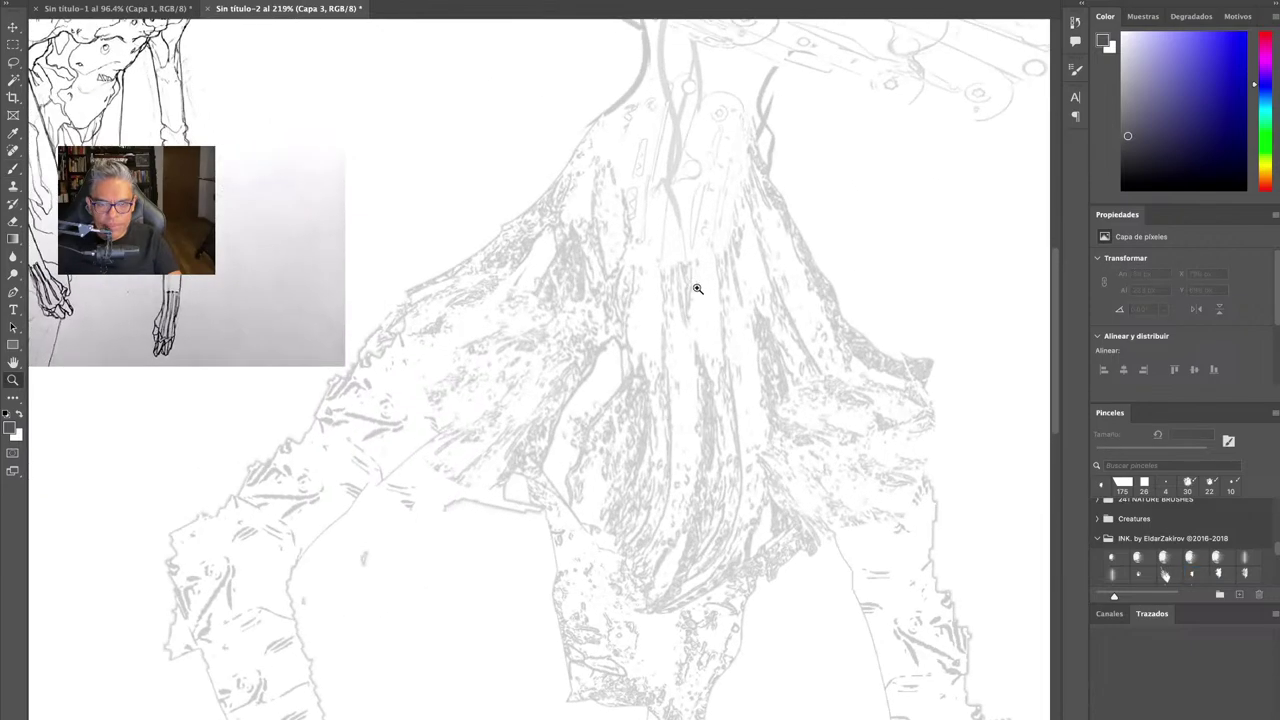
{"action": "left_click_drag", "start_coordinate": [560, 228], "coordinate": [593, 318]}
{"action": "key", "text": "ctrl+z"}
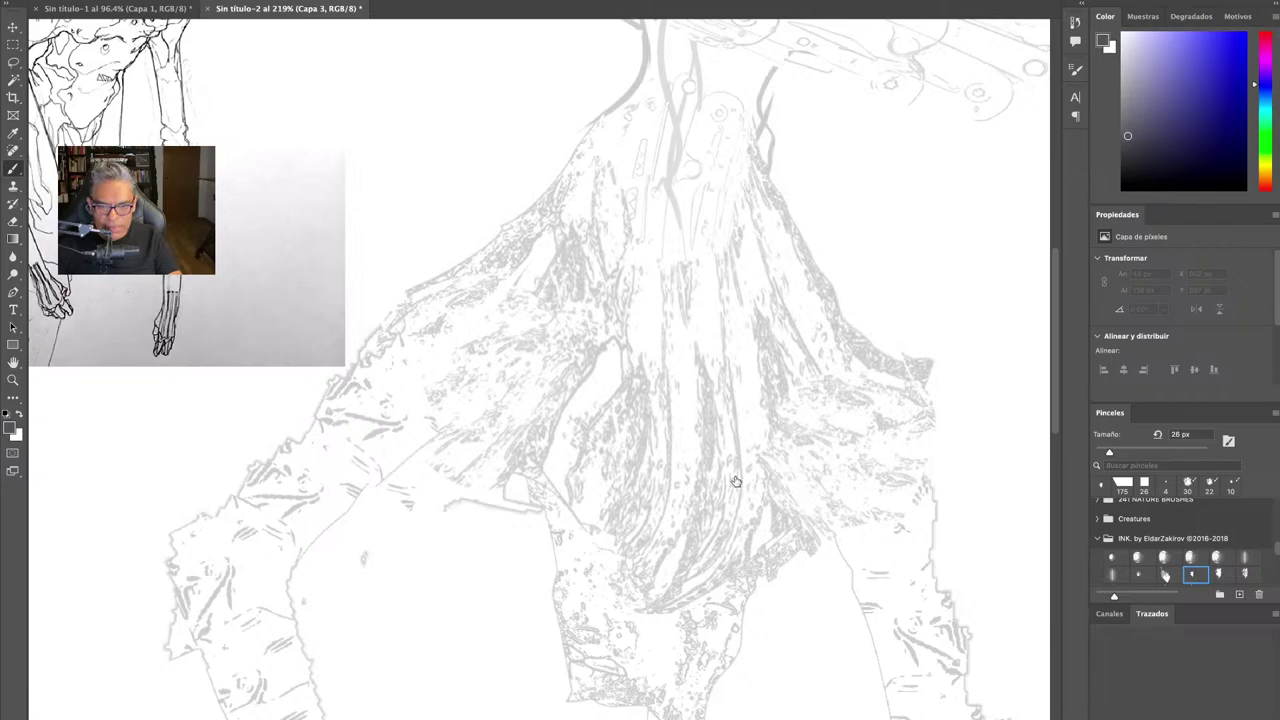
Choose the 4 px Concept Art brush, enlarge it to 9 px, test it on the torso and remove the test strokes.
{"action": "left_click", "coordinate": [1165, 484]}
{"action": "mouse_move", "coordinate": [514, 384]}
{"action": "left_mouse_down"}
{"action": "mouse_move", "coordinate": [490, 404]}
{"action": "mouse_move", "coordinate": [573, 503]}
{"action": "left_mouse_up"}
{"action": "key", "text": "ctrl+z"}
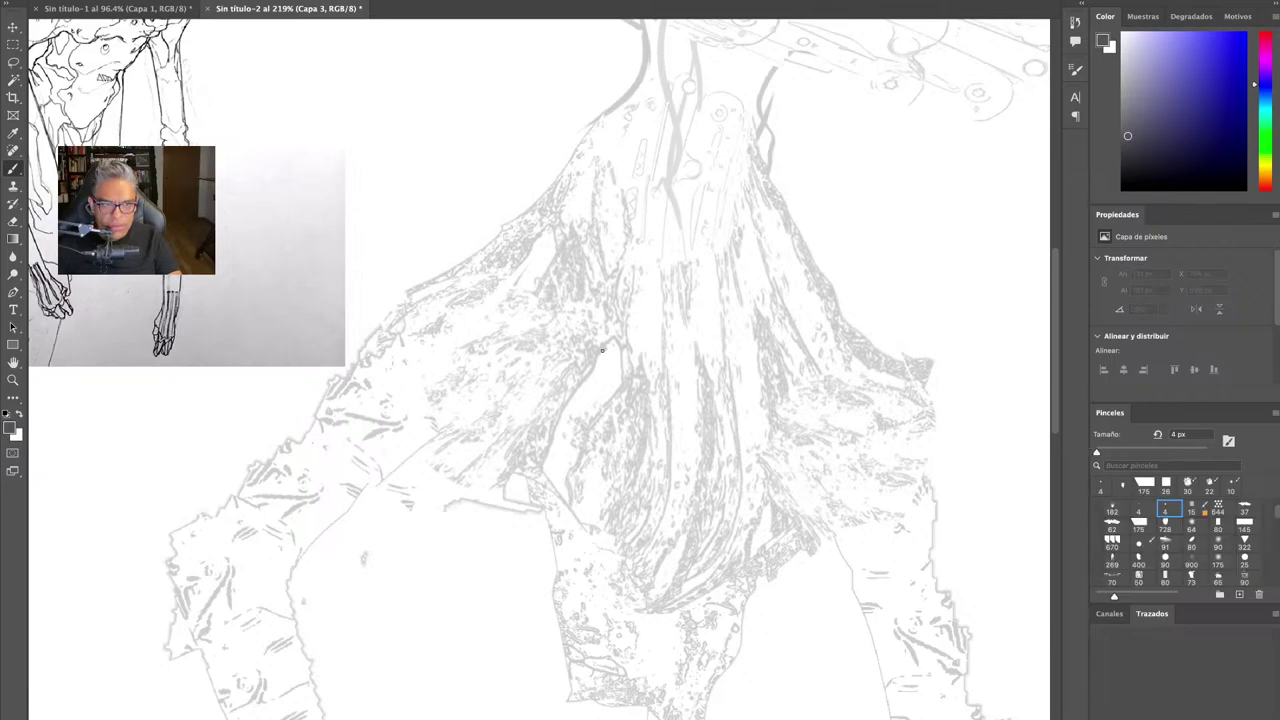
{"action": "key", "text": "bracketright"}
{"action": "key", "text": "bracketright"}
{"action": "key", "text": "bracketright"}
{"action": "key", "text": "bracketright"}
{"action": "key", "text": "bracketright"}
{"action": "left_click_drag", "start_coordinate": [581, 321], "coordinate": [612, 511]}
{"action": "left_click_drag", "start_coordinate": [584, 385], "coordinate": [622, 526]}
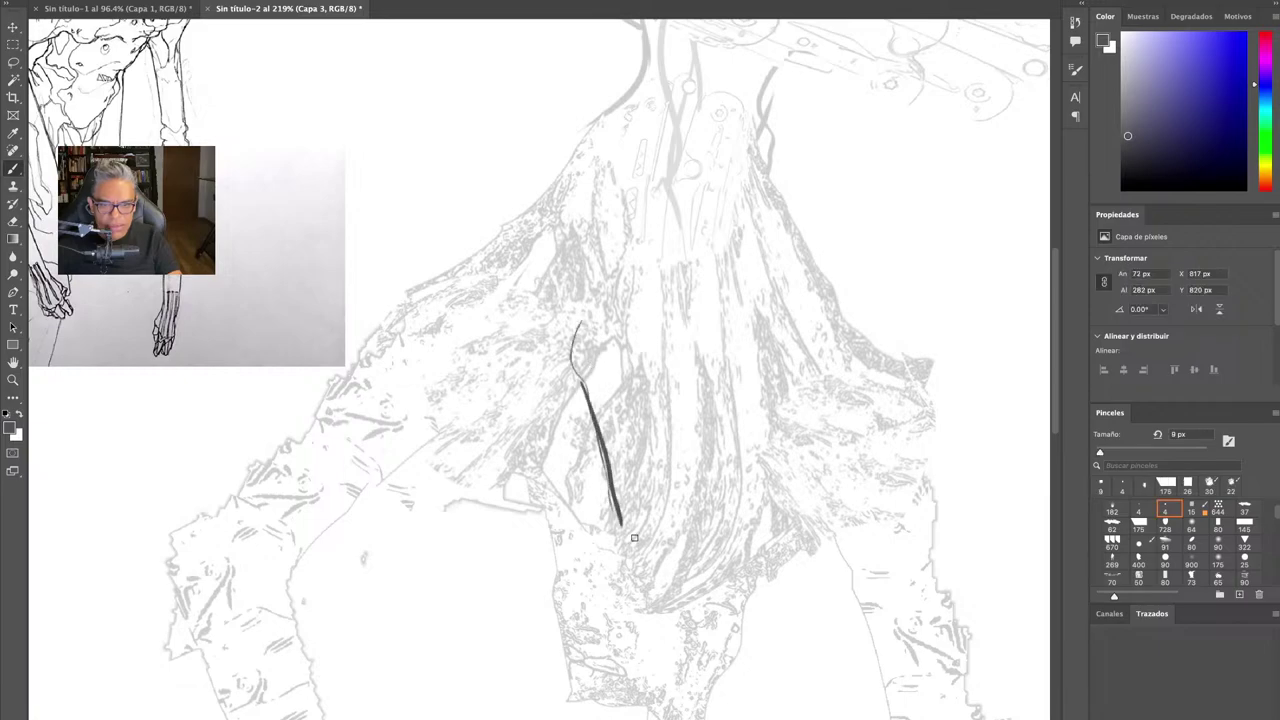
{"action": "key", "text": "ctrl+z"}
{"action": "key", "text": "ctrl+z"}
Draw the hood-like hump in the middle of the head, continuing down the neck's left side and along the shoulder slope.
{"action": "mouse_move", "coordinate": [686, 288]}
{"action": "left_mouse_down"}
{"action": "mouse_move", "coordinate": [671, 451]}
{"action": "mouse_move", "coordinate": [543, 443]}
{"action": "mouse_move", "coordinate": [578, 371]}
{"action": "mouse_move", "coordinate": [806, 474]}
{"action": "mouse_move", "coordinate": [619, 433]}
{"action": "left_mouse_up"}
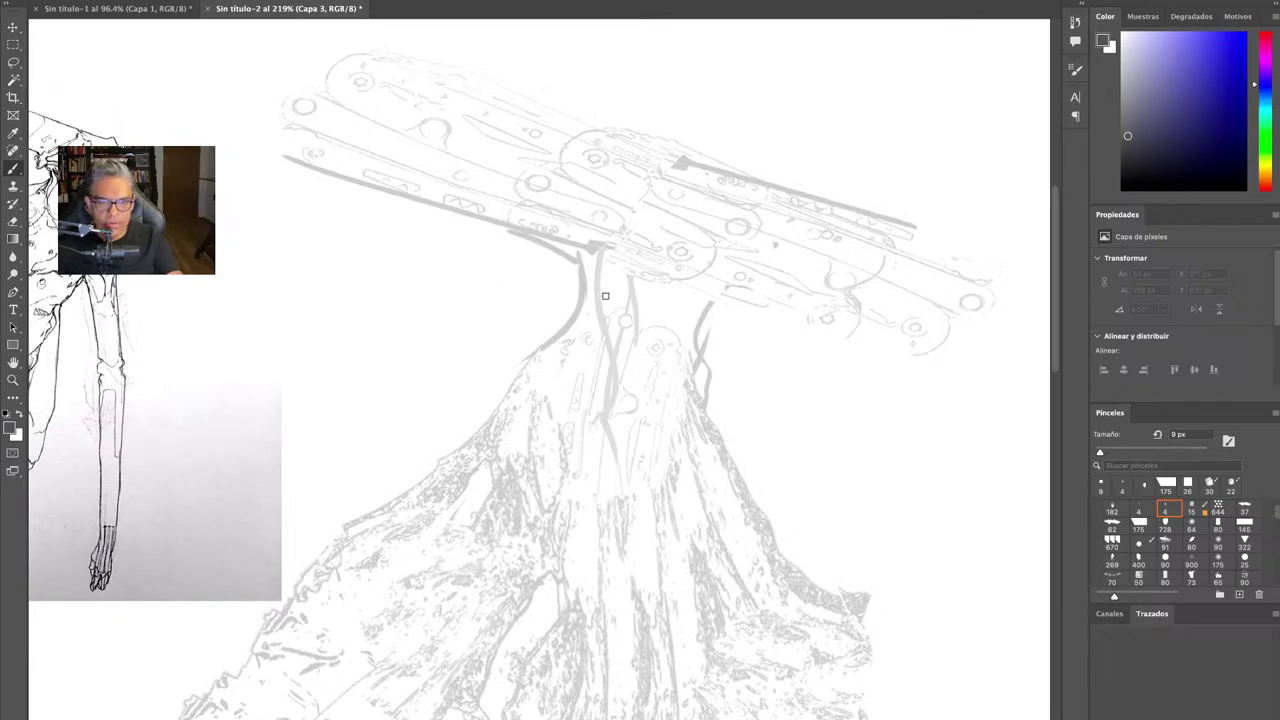
{"action": "scroll", "coordinate": [591, 336], "scroll_direction": "left", "scroll_amount": 2}
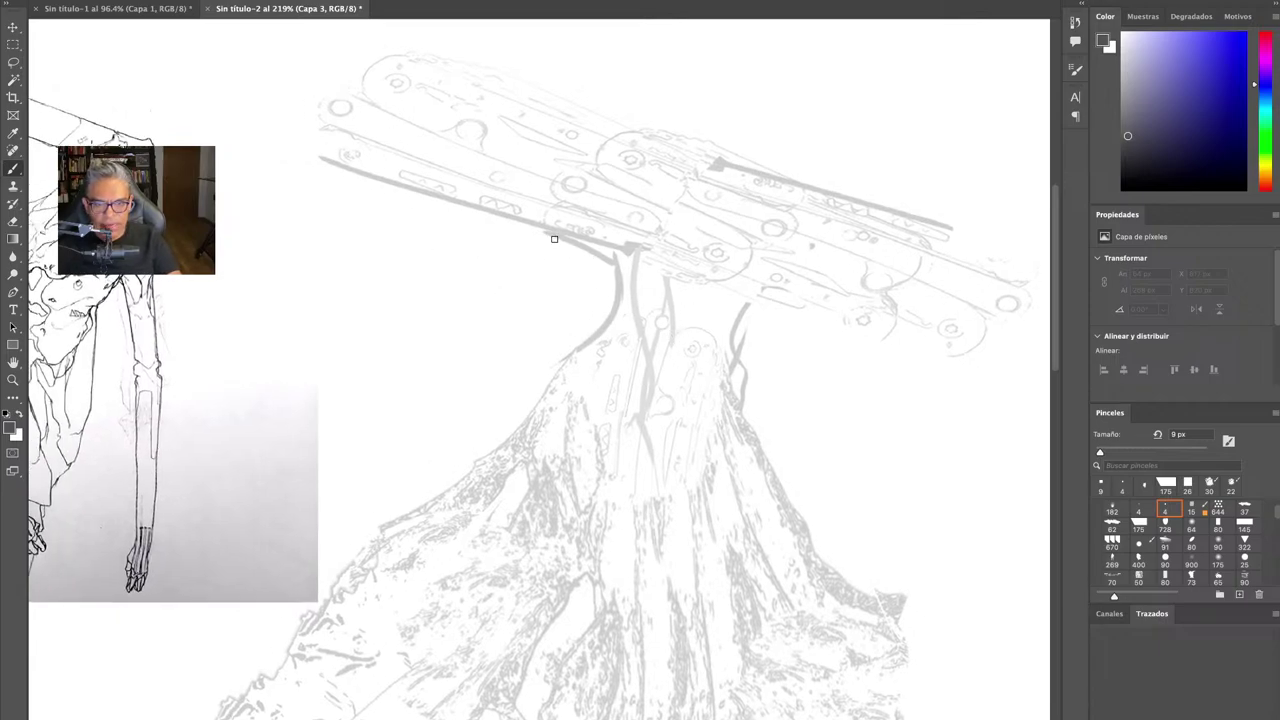
{"action": "left_click_drag", "start_coordinate": [575, 264], "coordinate": [638, 301]}
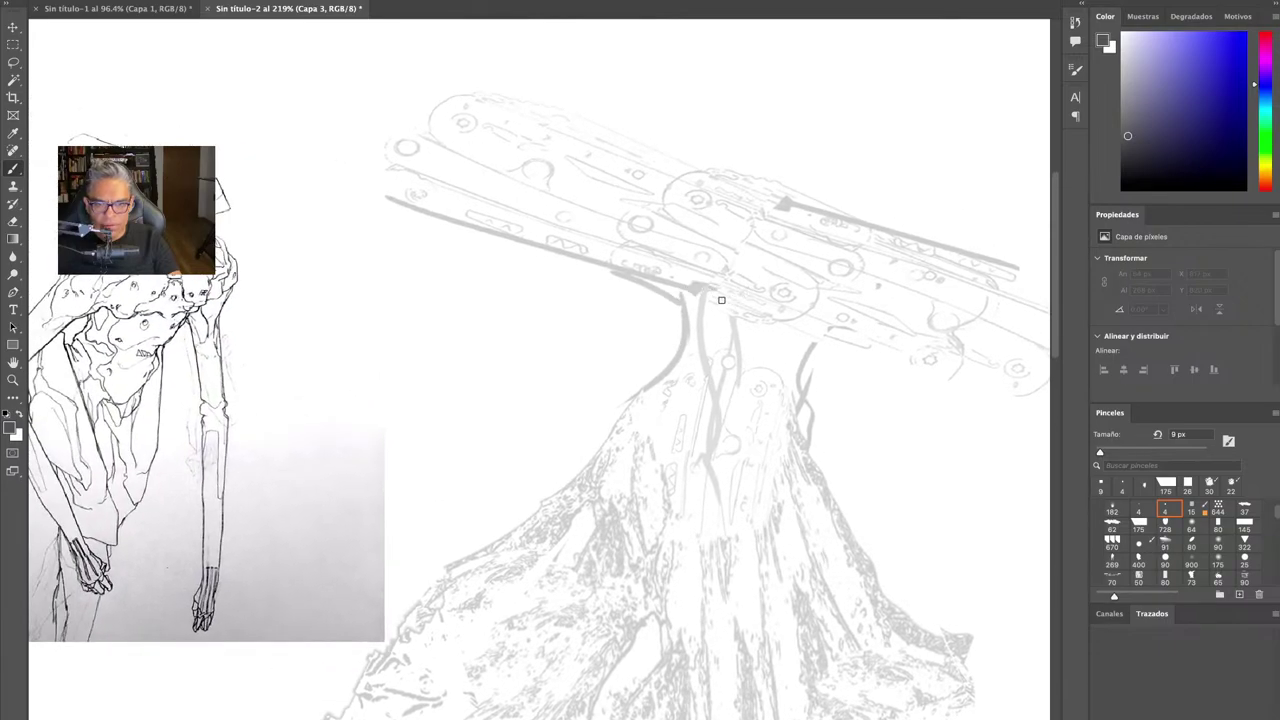
{"action": "mouse_move", "coordinate": [721, 300]}
{"action": "left_mouse_down"}
{"action": "mouse_move", "coordinate": [654, 159]}
{"action": "mouse_move", "coordinate": [619, 168]}
{"action": "mouse_move", "coordinate": [617, 200]}
{"action": "mouse_move", "coordinate": [620, 171]}
{"action": "mouse_move", "coordinate": [588, 240]}
{"action": "mouse_move", "coordinate": [593, 265]}
{"action": "mouse_move", "coordinate": [658, 344]}
{"action": "mouse_move", "coordinate": [656, 326]}
{"action": "mouse_move", "coordinate": [617, 411]}
{"action": "mouse_move", "coordinate": [501, 516]}
{"action": "mouse_move", "coordinate": [516, 520]}
{"action": "mouse_move", "coordinate": [460, 578]}
{"action": "left_mouse_up"}
{"action": "left_click_drag", "start_coordinate": [673, 293], "coordinate": [637, 291]}
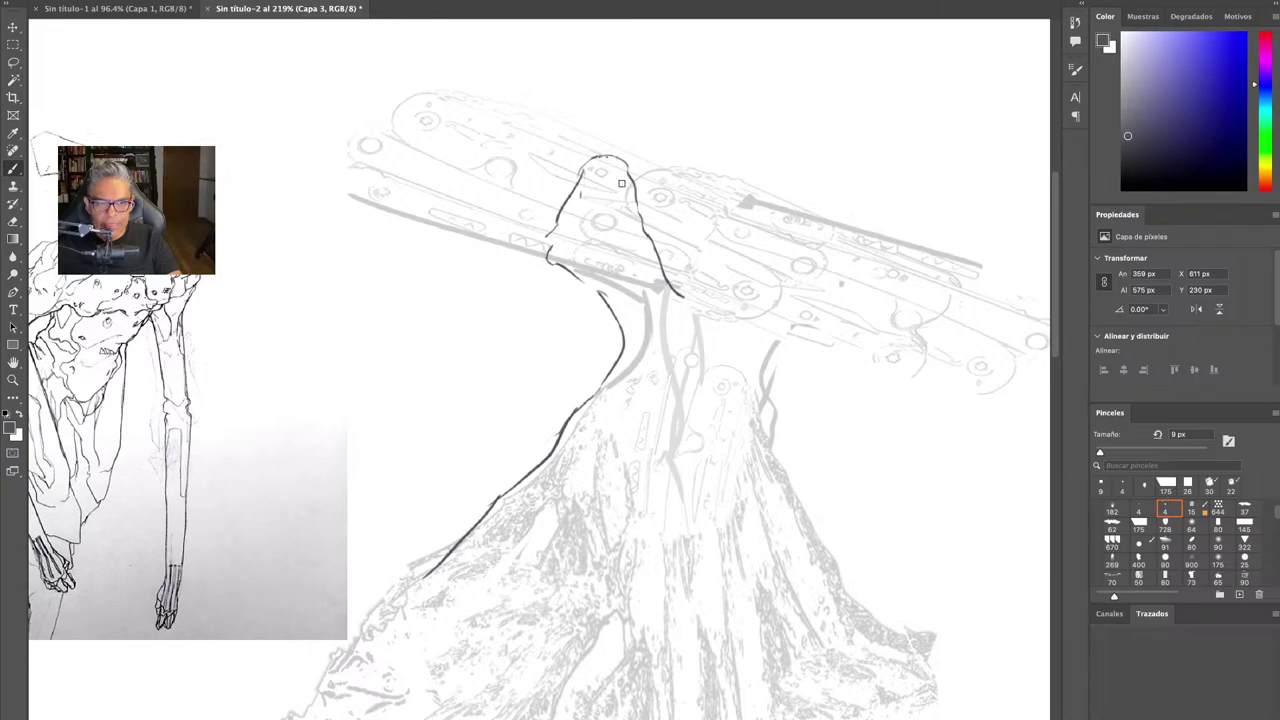
{"action": "mouse_move", "coordinate": [611, 160]}
{"action": "left_mouse_down"}
{"action": "mouse_move", "coordinate": [553, 216]}
{"action": "mouse_move", "coordinate": [612, 318]}
{"action": "mouse_move", "coordinate": [597, 395]}
{"action": "left_mouse_up"}
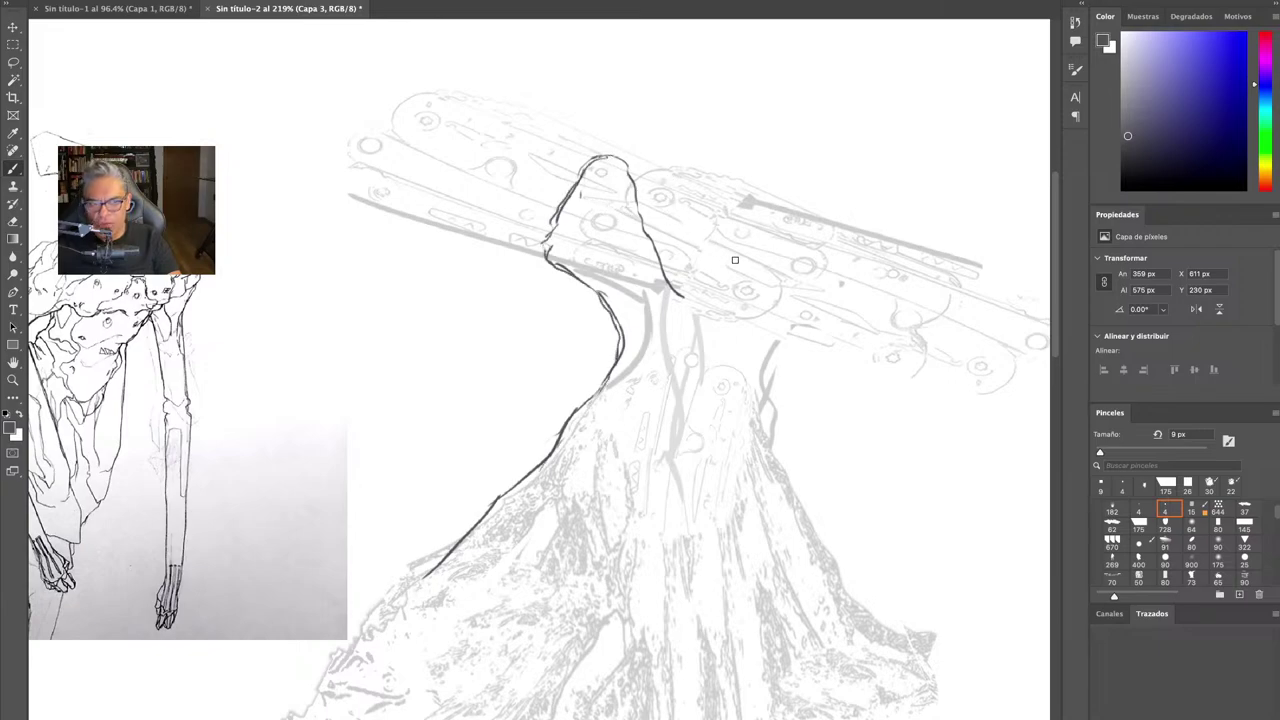
Thicken the hump's outline, extend it to a small pointed flap beside the neck's right side, and sharpen its left corner.
{"action": "left_click_drag", "start_coordinate": [636, 192], "coordinate": [724, 310]}
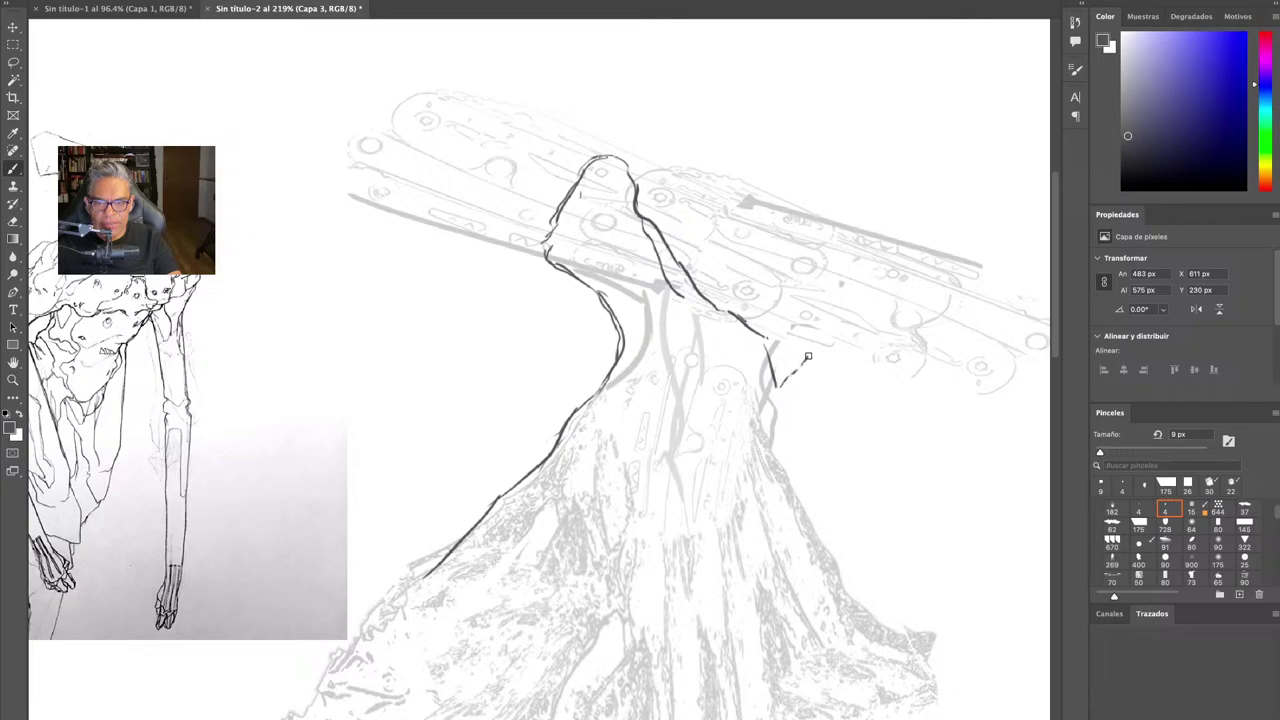
{"action": "mouse_move", "coordinate": [808, 356]}
{"action": "left_mouse_down"}
{"action": "mouse_move", "coordinate": [820, 345]}
{"action": "mouse_move", "coordinate": [782, 326]}
{"action": "mouse_move", "coordinate": [838, 344]}
{"action": "mouse_move", "coordinate": [766, 333]}
{"action": "left_mouse_up"}
{"action": "left_click_drag", "start_coordinate": [667, 298], "coordinate": [741, 313]}
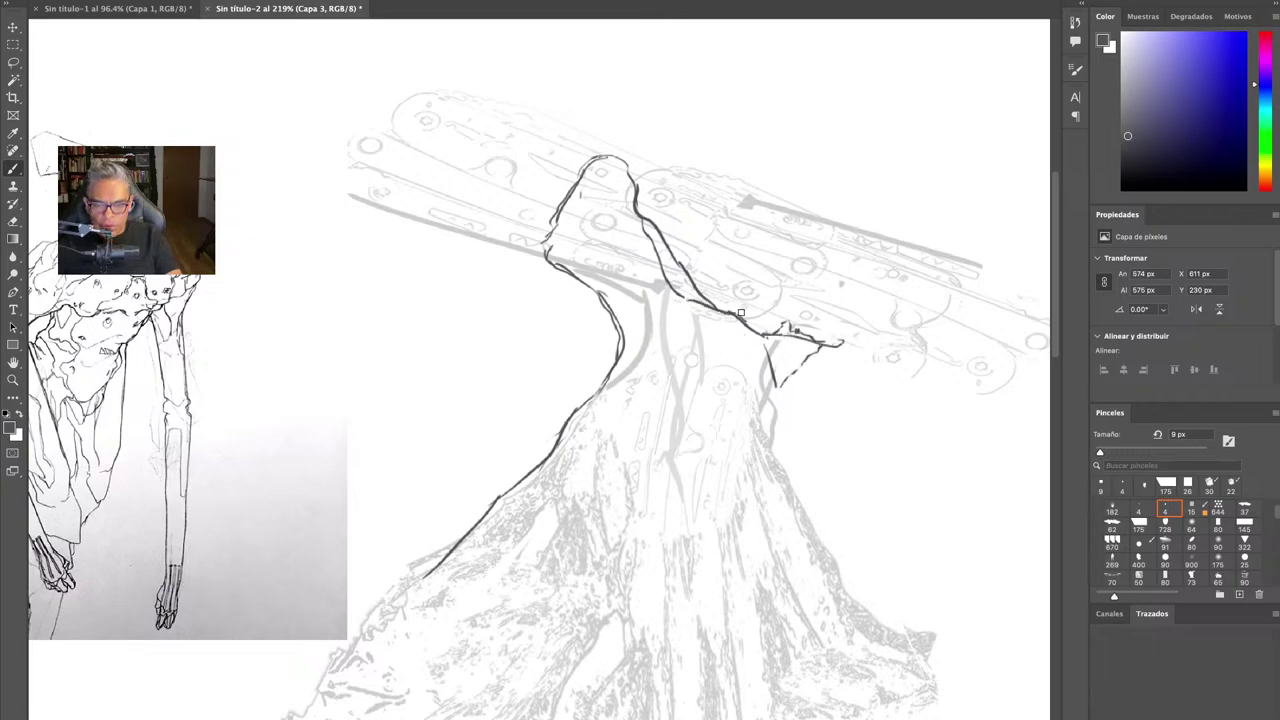
{"action": "mouse_move", "coordinate": [631, 217]}
{"action": "left_mouse_down"}
{"action": "mouse_move", "coordinate": [611, 147]}
{"action": "mouse_move", "coordinate": [584, 159]}
{"action": "mouse_move", "coordinate": [549, 257]}
{"action": "left_mouse_up"}
Draw a second contour on the hump's right side and the head's lower edge running out to its right end.
{"action": "scroll", "coordinate": [735, 340], "scroll_direction": "right", "scroll_amount": 3}
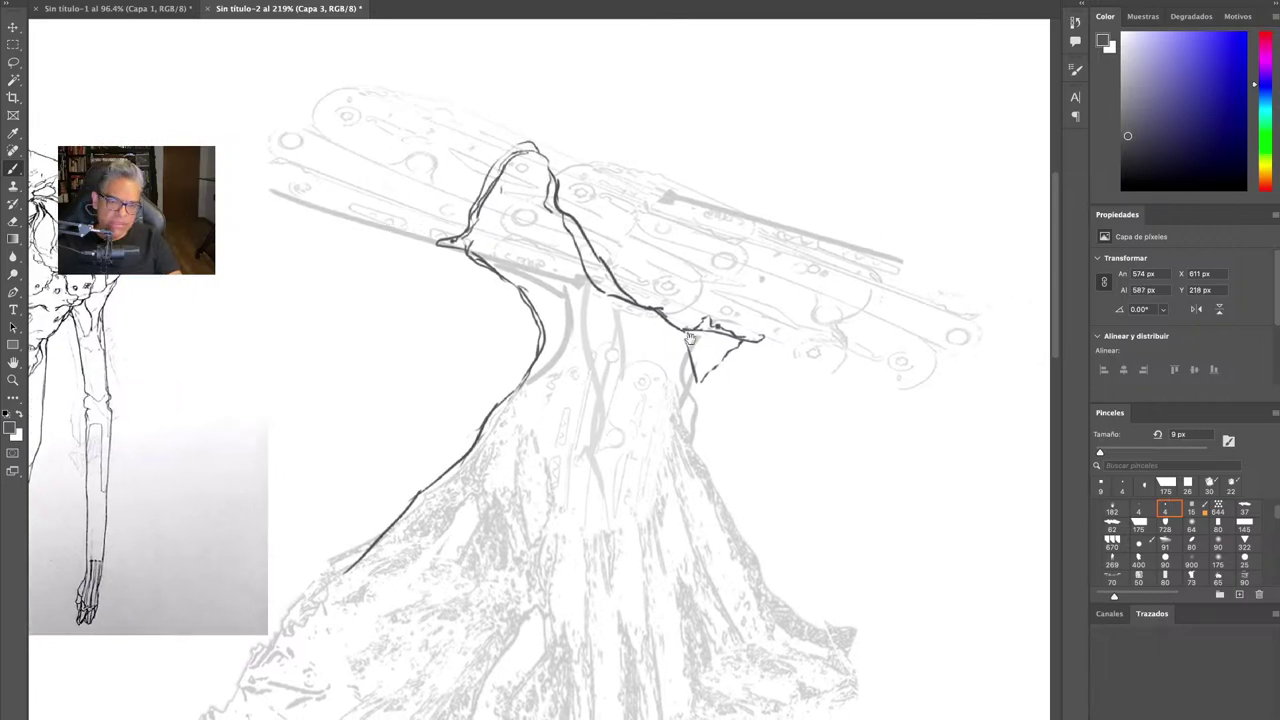
{"action": "scroll", "coordinate": [733, 333], "scroll_direction": "left", "scroll_amount": 3}
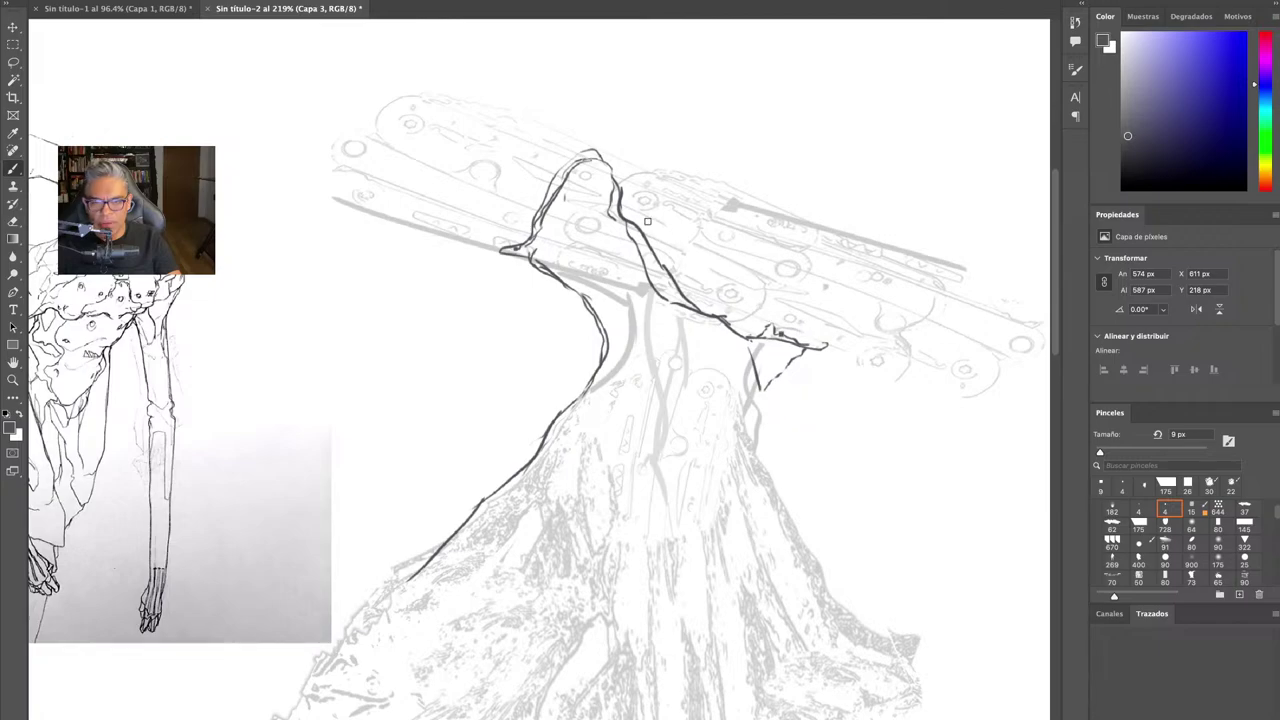
{"action": "mouse_move", "coordinate": [626, 203]}
{"action": "left_mouse_down"}
{"action": "mouse_move", "coordinate": [732, 318]}
{"action": "mouse_move", "coordinate": [781, 317]}
{"action": "mouse_move", "coordinate": [975, 378]}
{"action": "left_mouse_up"}
{"action": "scroll", "coordinate": [871, 380], "scroll_direction": "right", "scroll_amount": 5}
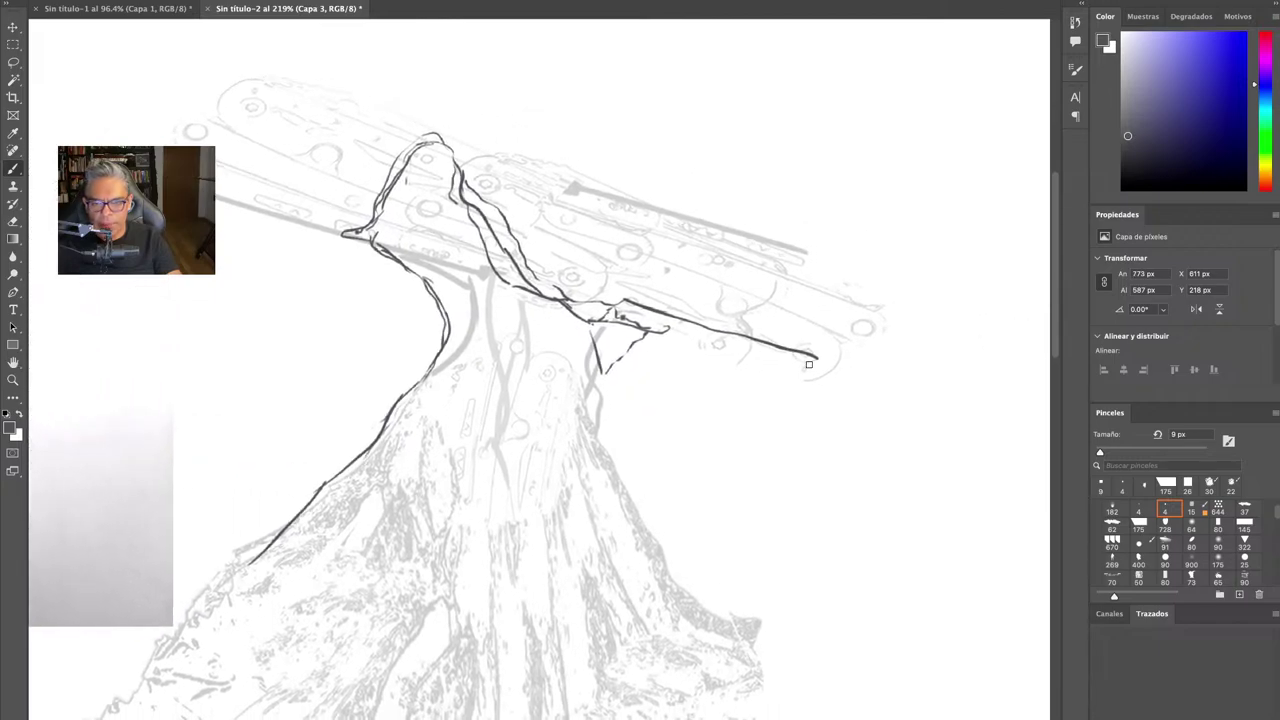
{"action": "left_click_drag", "start_coordinate": [631, 304], "coordinate": [882, 390]}
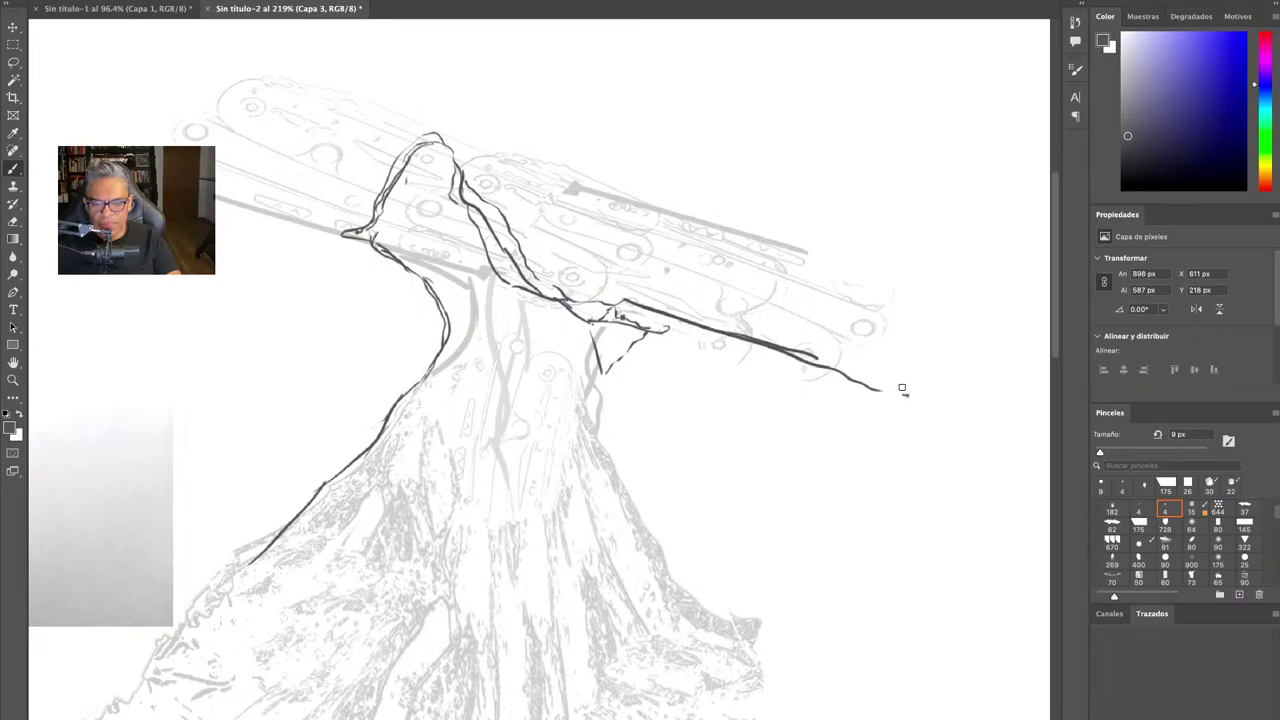
Hide the panels and draw the head's angular right end and its long straight upper edge with straight segments.
{"action": "key", "text": "Tab"}
{"action": "mouse_move", "coordinate": [873, 347]}
{"action": "left_mouse_down"}
{"action": "mouse_move", "coordinate": [1060, 375]}
{"action": "mouse_move", "coordinate": [931, 363]}
{"action": "mouse_move", "coordinate": [1040, 318]}
{"action": "left_mouse_up"}
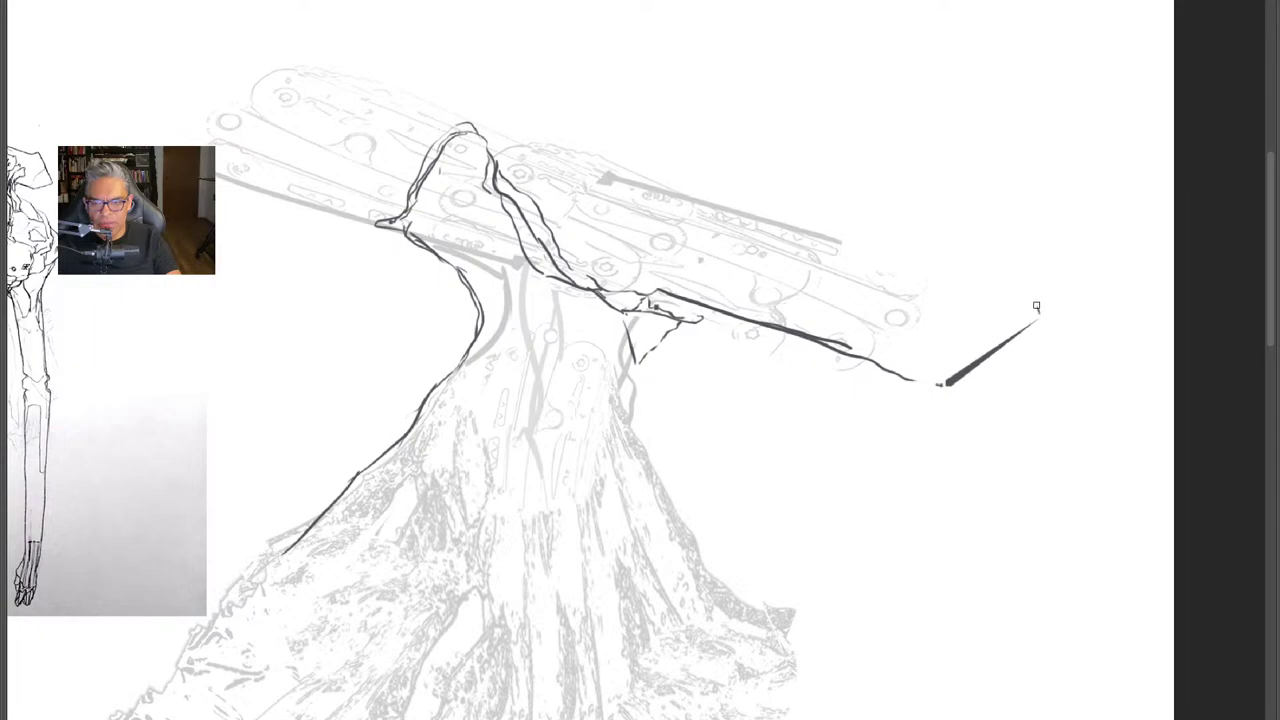
{"action": "left_click", "coordinate": [1019, 245], "text": "shift"}
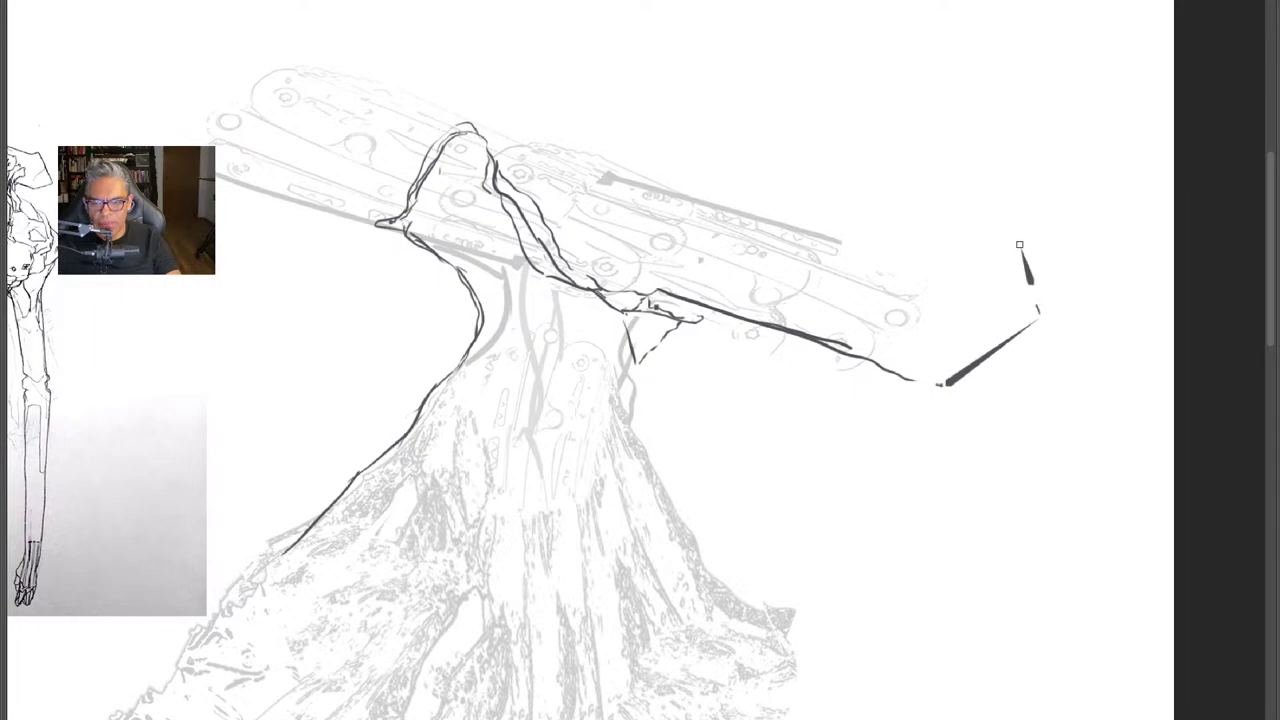
{"action": "left_click", "coordinate": [551, 97], "text": "shift"}
Draw the head's angular left end down to the lower edge, and select the reference sketch's layer.
{"action": "mouse_move", "coordinate": [552, 97]}
{"action": "left_mouse_down"}
{"action": "mouse_move", "coordinate": [274, 36]}
{"action": "mouse_move", "coordinate": [233, 128]}
{"action": "mouse_move", "coordinate": [498, 194]}
{"action": "left_mouse_up"}
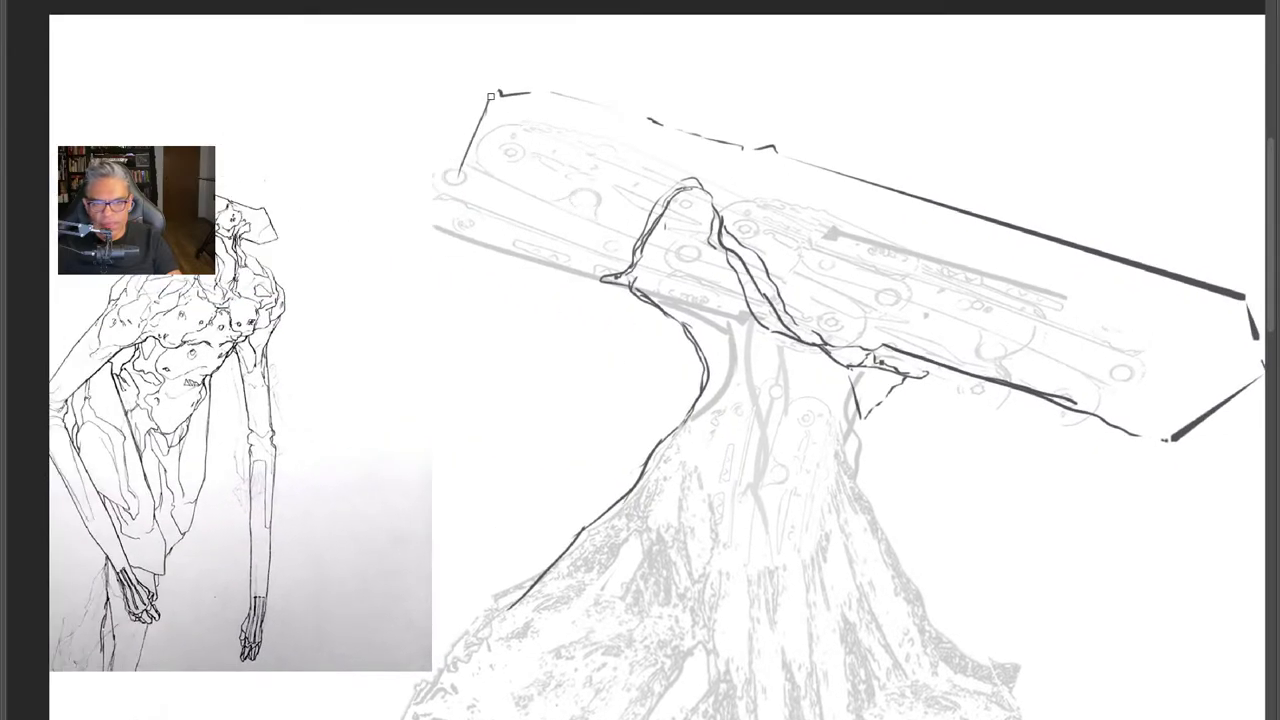
{"action": "key", "text": "ctrl+z"}
{"action": "mouse_move", "coordinate": [500, 94]}
{"action": "left_mouse_down"}
{"action": "mouse_move", "coordinate": [373, 122]}
{"action": "mouse_move", "coordinate": [349, 151]}
{"action": "left_mouse_up"}
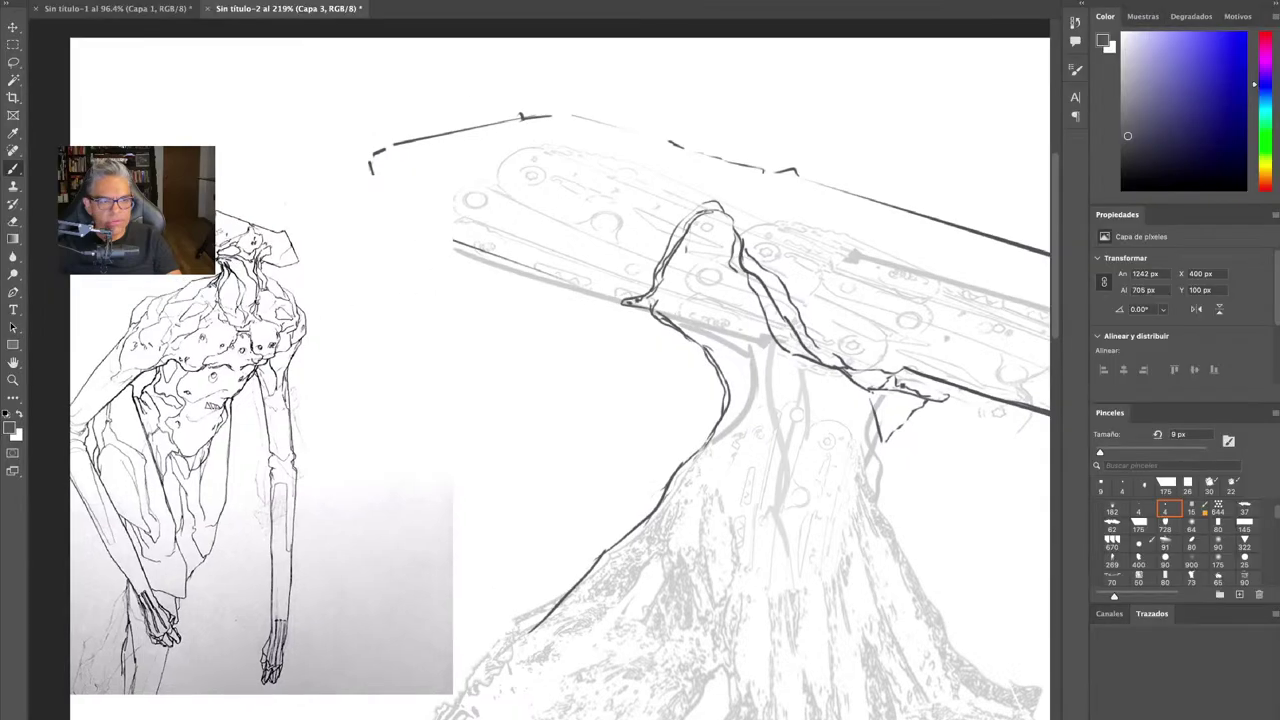
{"action": "key", "text": "super+]"}
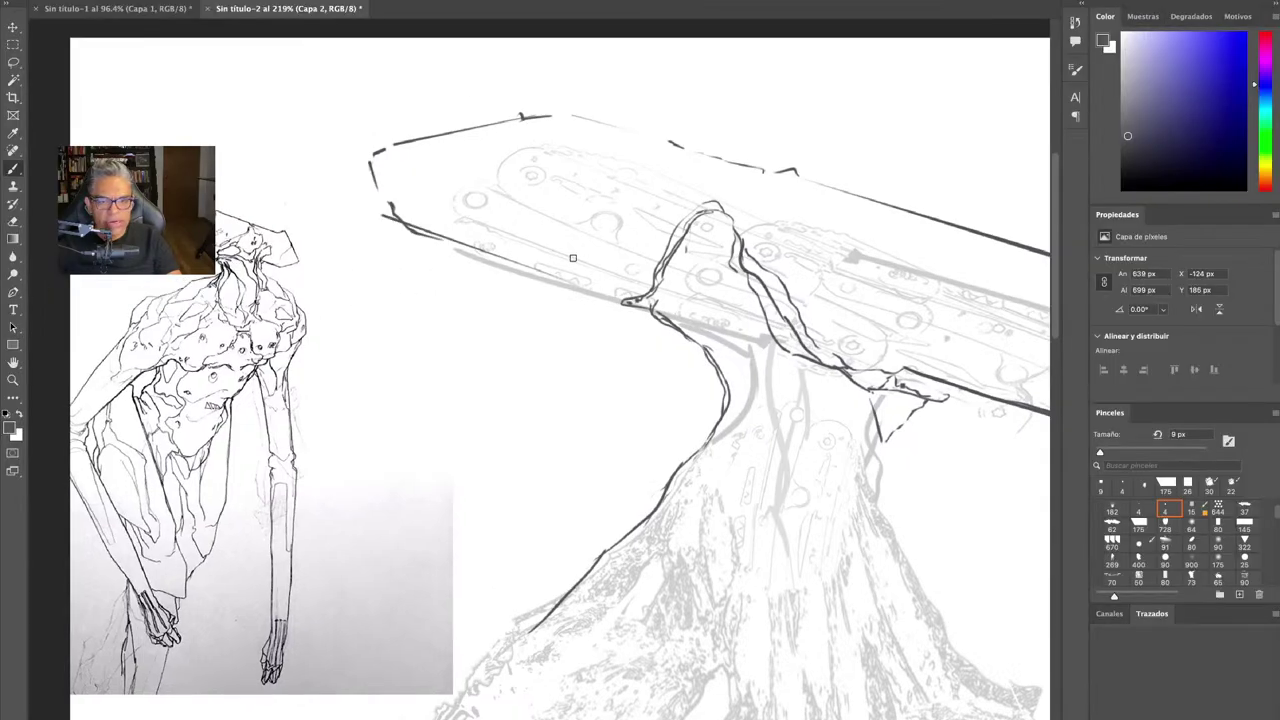
{"action": "key", "text": "Tab"}
{"action": "left_click_drag", "start_coordinate": [808, 327], "coordinate": [766, 295]}
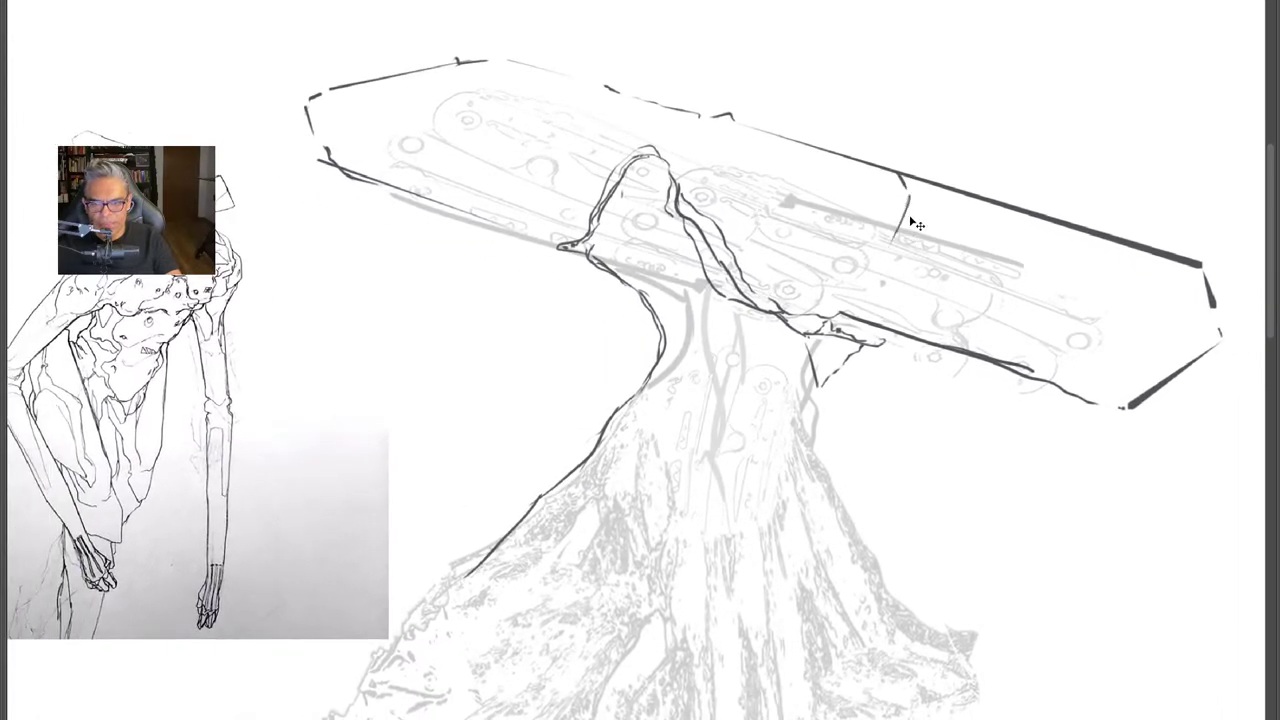
{"action": "left_click_drag", "start_coordinate": [899, 175], "coordinate": [865, 318]}
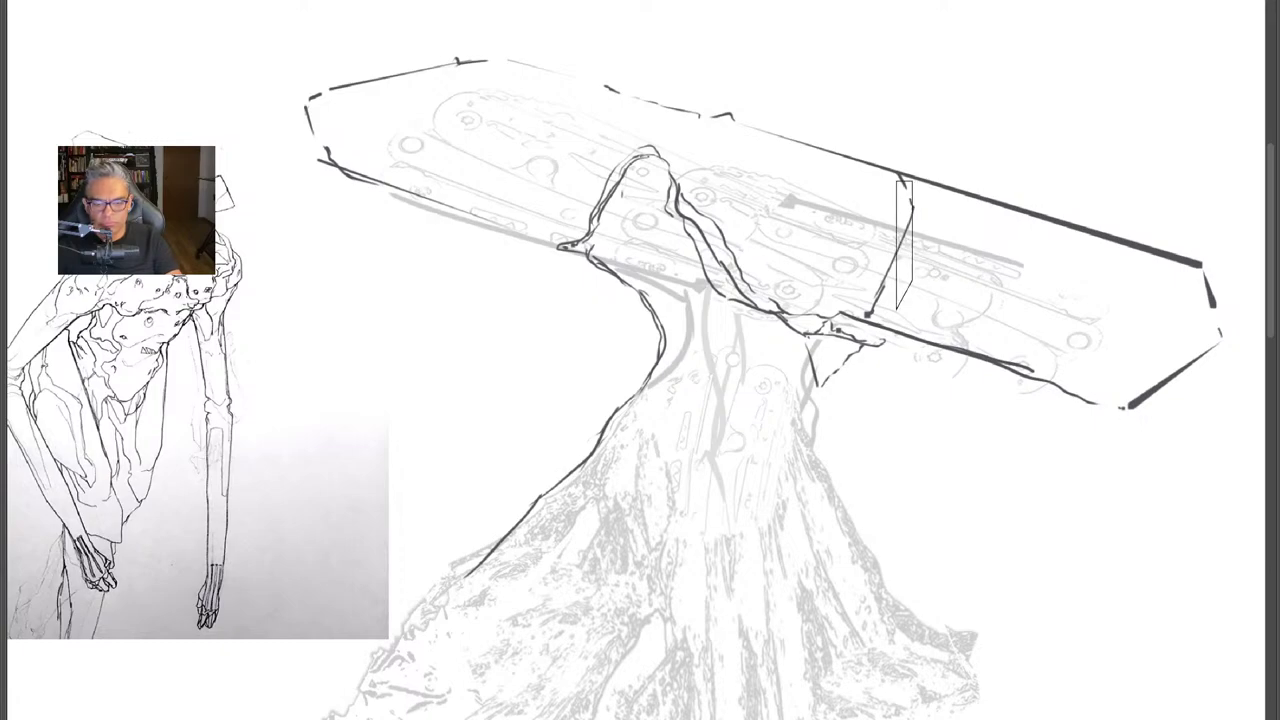
{"action": "left_click_drag", "start_coordinate": [916, 268], "coordinate": [867, 260]}
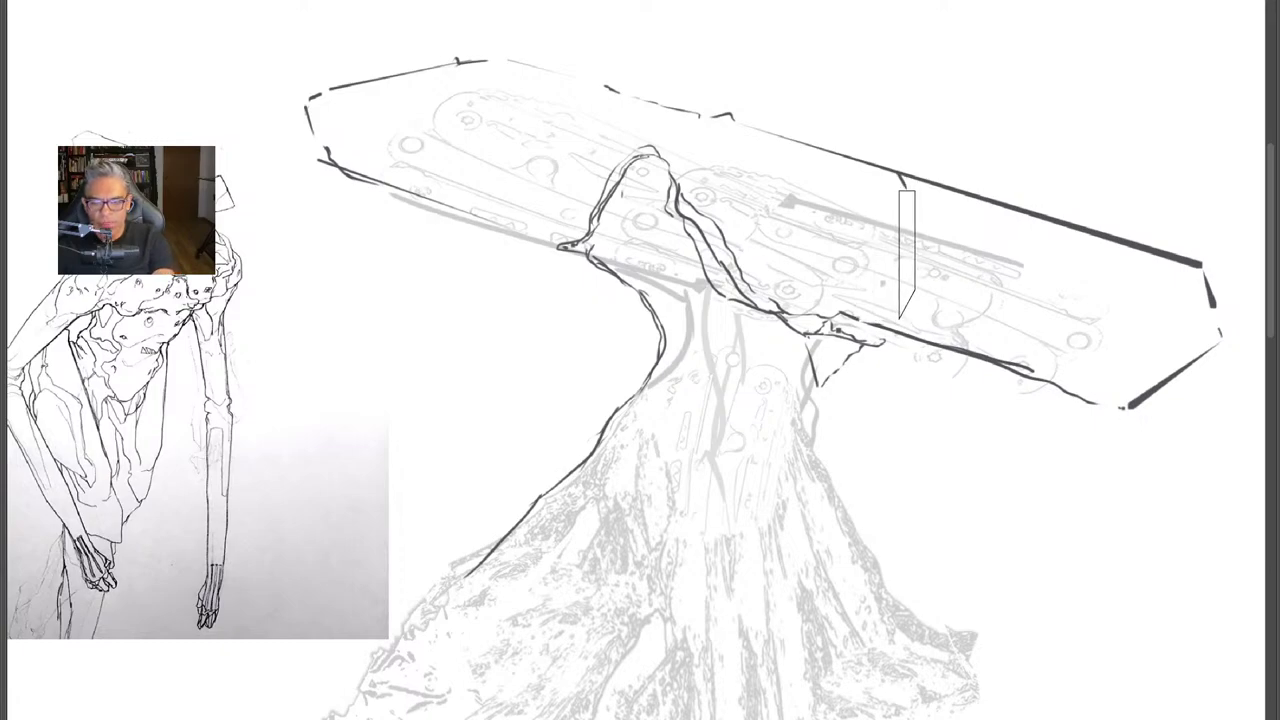
Draw a bent dividing line across the right half of the head and a second slanted line near its right end.
{"action": "key", "text": "b"}
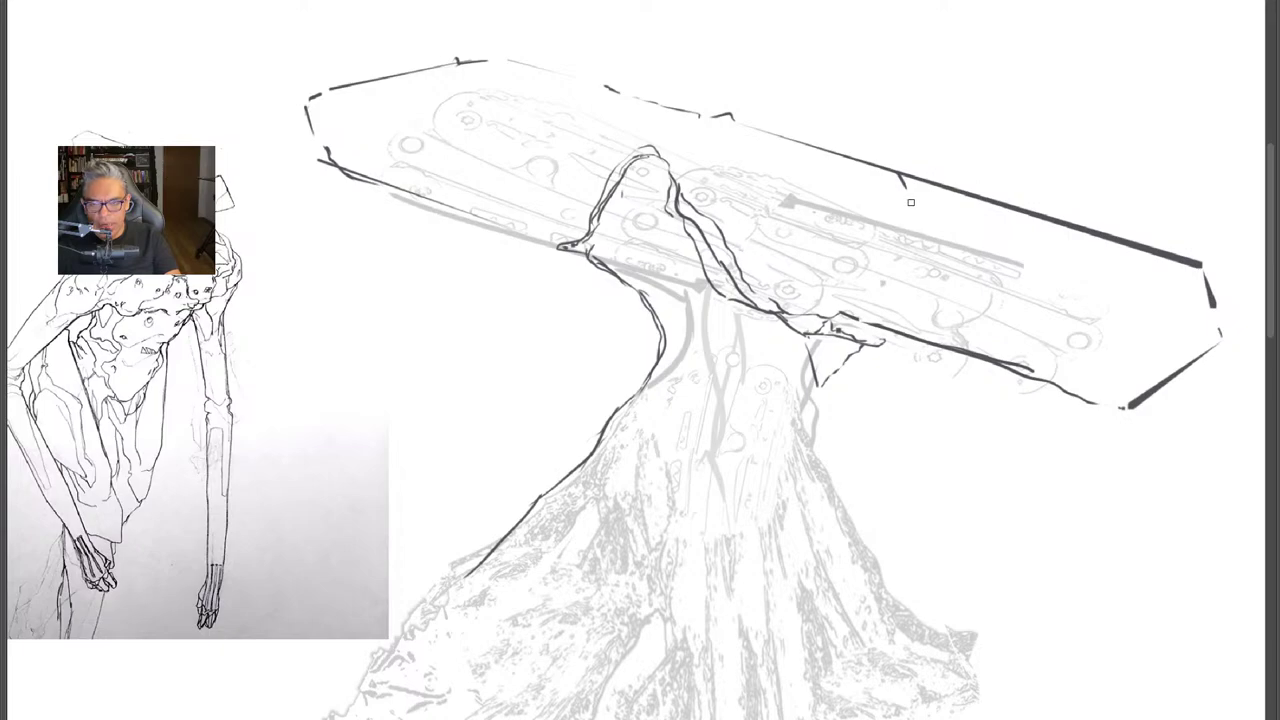
{"action": "left_click_drag", "start_coordinate": [911, 203], "coordinate": [922, 249]}
{"action": "left_click_drag", "start_coordinate": [921, 250], "coordinate": [842, 306]}
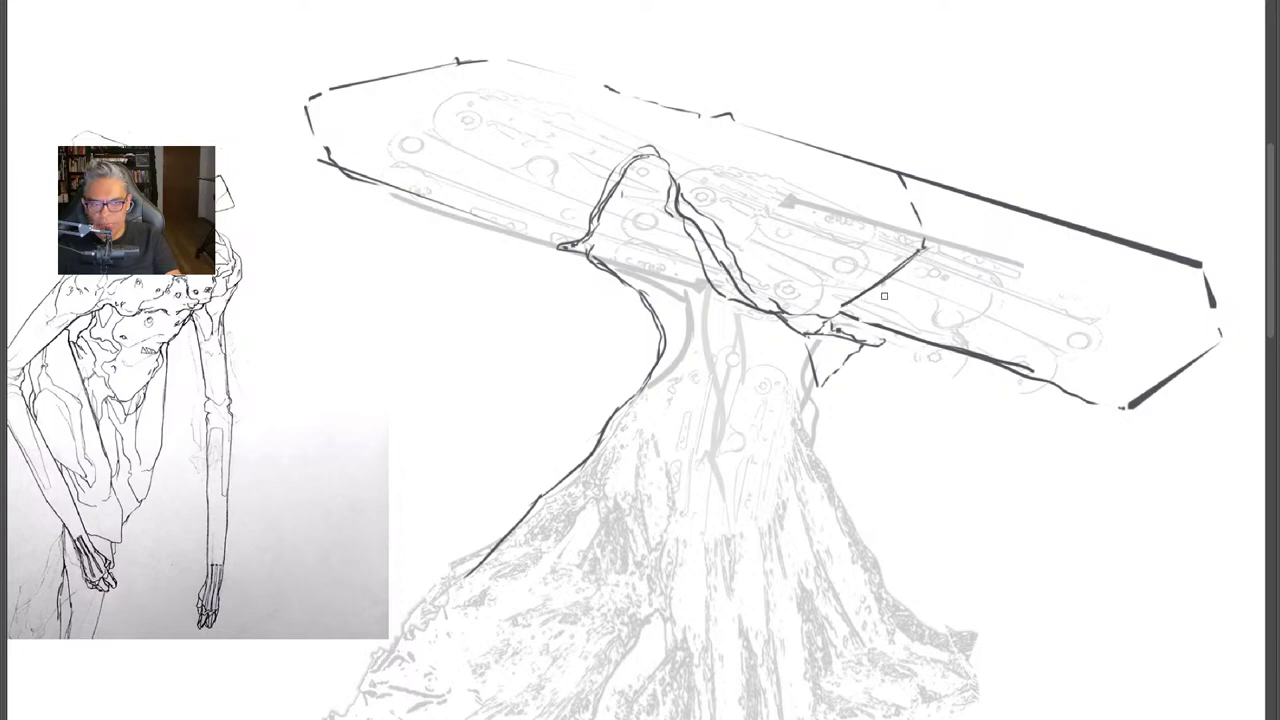
{"action": "left_click_drag", "start_coordinate": [1157, 274], "coordinate": [1034, 370]}
{"action": "left_click_drag", "start_coordinate": [1155, 282], "coordinate": [1075, 358]}
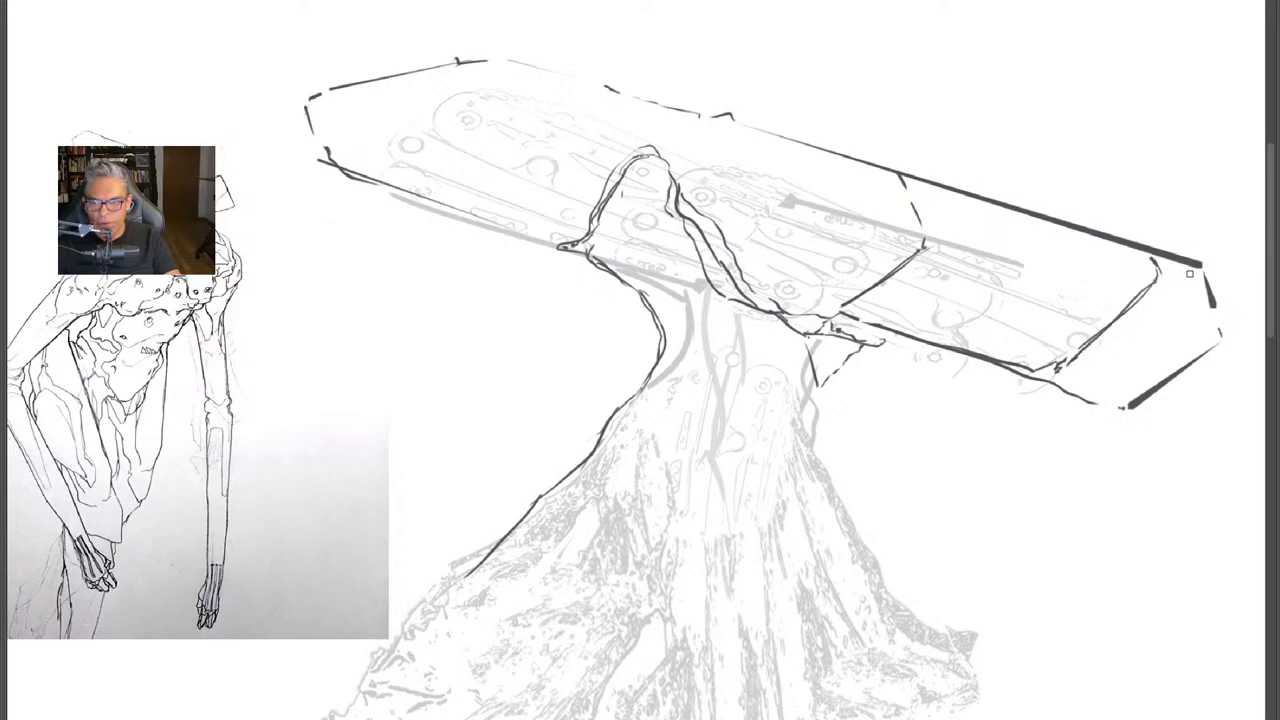
Draw inner and outer contour lines around the head's right end to give it thickness.
{"action": "mouse_move", "coordinate": [1189, 273]}
{"action": "left_mouse_down"}
{"action": "mouse_move", "coordinate": [1188, 311]}
{"action": "mouse_move", "coordinate": [1114, 404]}
{"action": "left_mouse_up"}
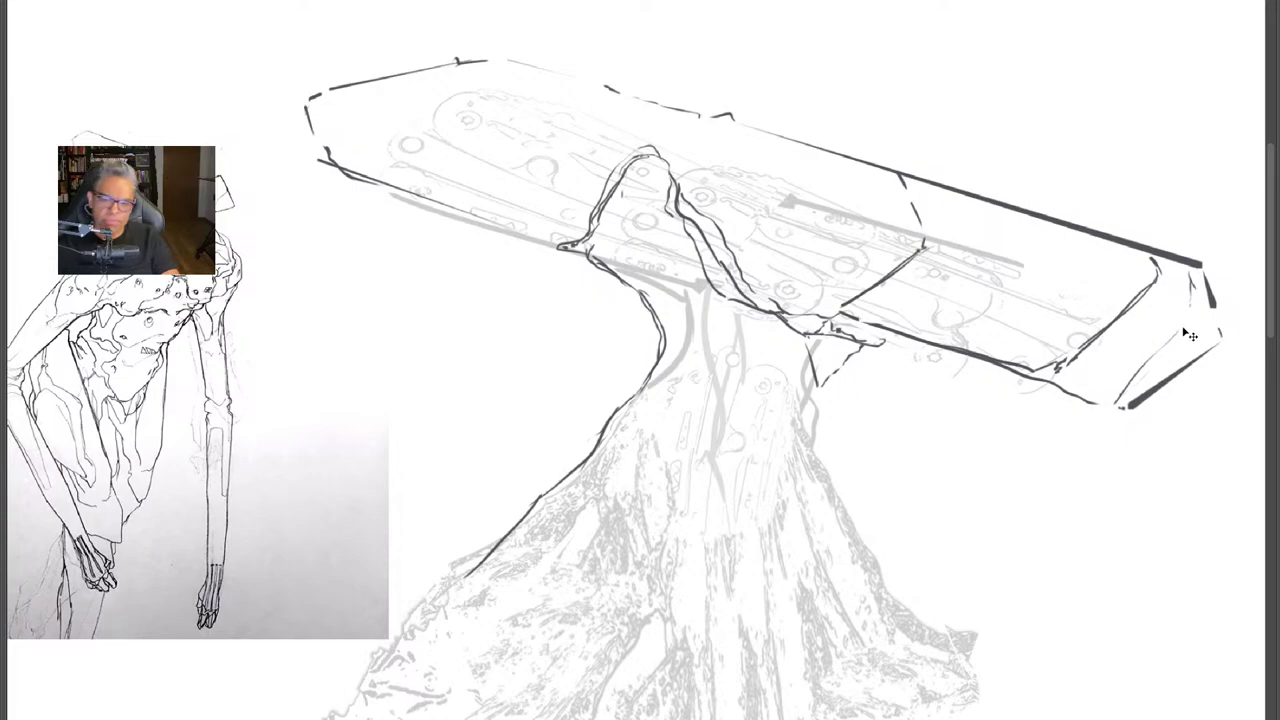
{"action": "left_click_drag", "start_coordinate": [1151, 312], "coordinate": [1113, 290]}
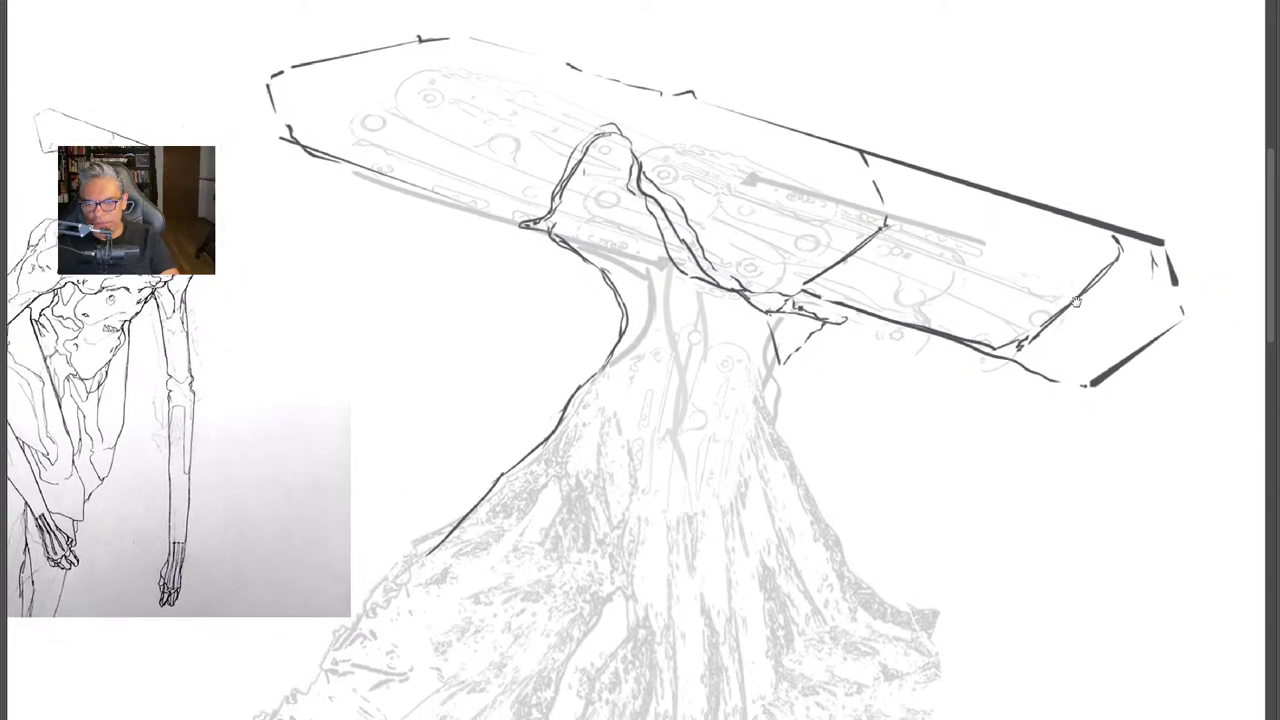
{"action": "mouse_move", "coordinate": [1072, 377]}
{"action": "left_mouse_down"}
{"action": "mouse_move", "coordinate": [1156, 271]}
{"action": "mouse_move", "coordinate": [1140, 309]}
{"action": "mouse_move", "coordinate": [1165, 249]}
{"action": "mouse_move", "coordinate": [1189, 298]}
{"action": "mouse_move", "coordinate": [1131, 367]}
{"action": "mouse_move", "coordinate": [1068, 388]}
{"action": "mouse_move", "coordinate": [1139, 355]}
{"action": "left_mouse_up"}
{"action": "mouse_move", "coordinate": [1162, 242]}
{"action": "left_mouse_down"}
{"action": "mouse_move", "coordinate": [1188, 277]}
{"action": "mouse_move", "coordinate": [1120, 388]}
{"action": "left_mouse_up"}
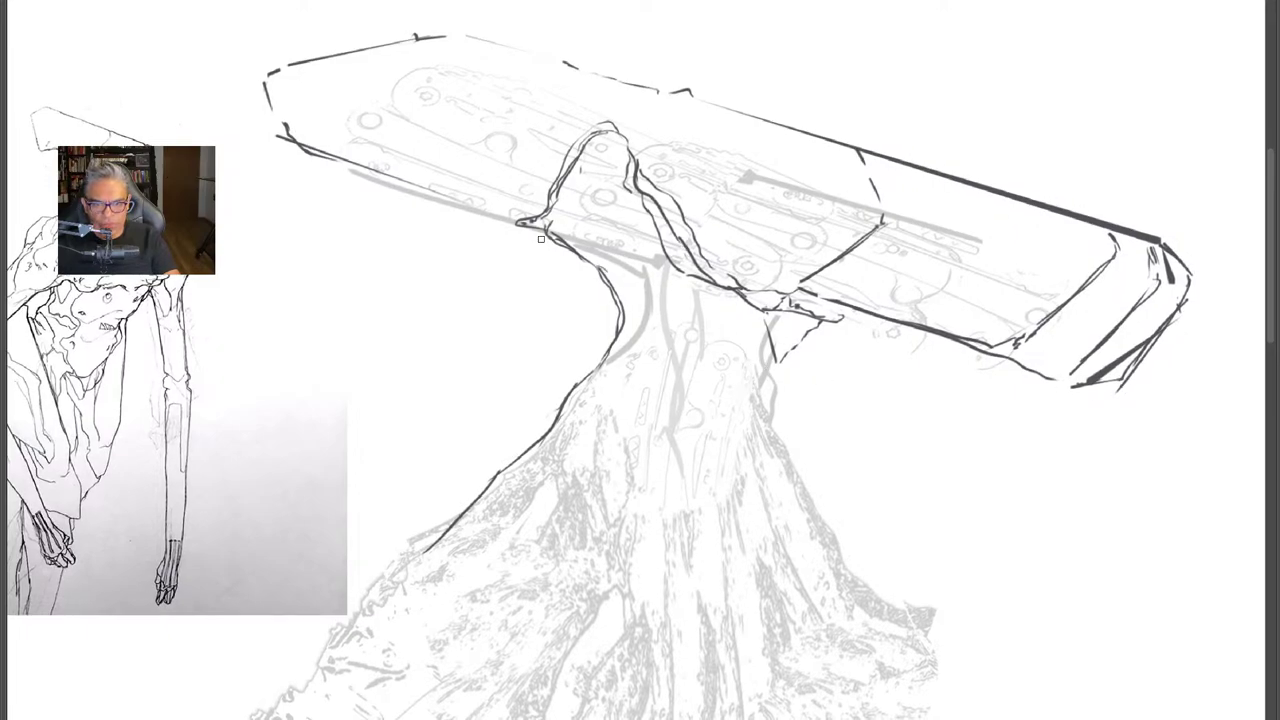
Add a second contour along the neck's left side and erase the small triangular flap under the head.
{"action": "mouse_move", "coordinate": [540, 239]}
{"action": "left_mouse_down"}
{"action": "mouse_move", "coordinate": [594, 299]}
{"action": "mouse_move", "coordinate": [590, 348]}
{"action": "mouse_move", "coordinate": [495, 485]}
{"action": "left_mouse_up"}
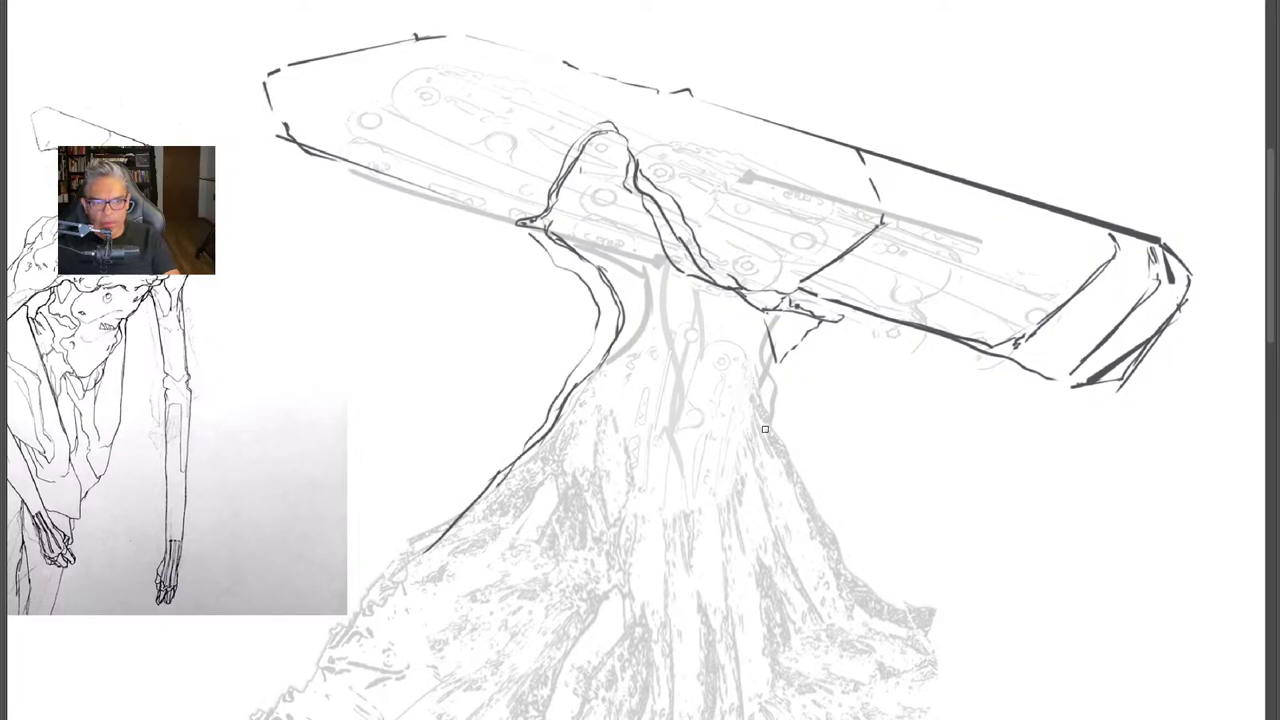
{"action": "mouse_move", "coordinate": [795, 339]}
{"action": "left_mouse_down"}
{"action": "mouse_move", "coordinate": [825, 344]}
{"action": "mouse_move", "coordinate": [780, 333]}
{"action": "mouse_move", "coordinate": [788, 353]}
{"action": "mouse_move", "coordinate": [767, 358]}
{"action": "mouse_move", "coordinate": [780, 330]}
{"action": "left_mouse_up"}
{"action": "left_click", "coordinate": [747, 290]}
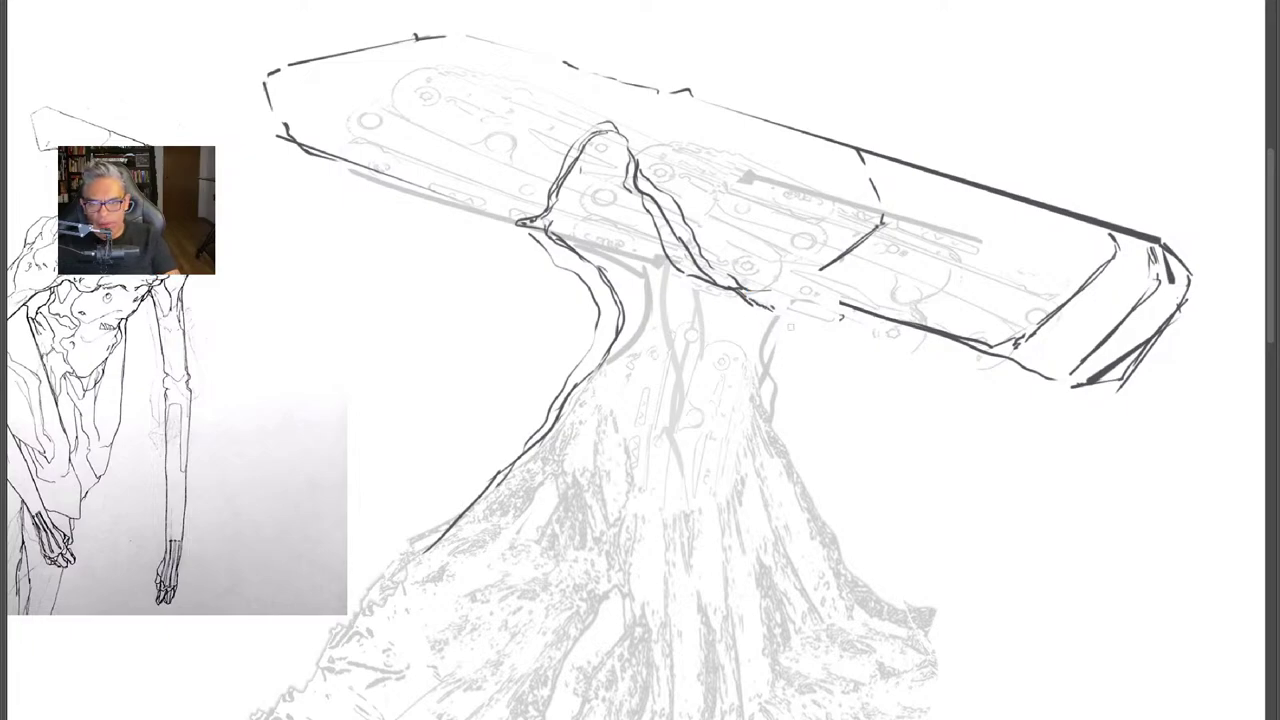
Draw a larger pointed flap under the head's lower edge and reconnect that edge to the neck.
{"action": "left_click_drag", "start_coordinate": [790, 326], "coordinate": [899, 347]}
{"action": "left_click_drag", "start_coordinate": [800, 338], "coordinate": [832, 400]}
{"action": "left_click_drag", "start_coordinate": [833, 400], "coordinate": [924, 346]}
{"action": "mouse_move", "coordinate": [870, 314]}
{"action": "left_mouse_down"}
{"action": "mouse_move", "coordinate": [789, 288]}
{"action": "mouse_move", "coordinate": [765, 310]}
{"action": "mouse_move", "coordinate": [830, 396]}
{"action": "mouse_move", "coordinate": [935, 338]}
{"action": "left_mouse_up"}
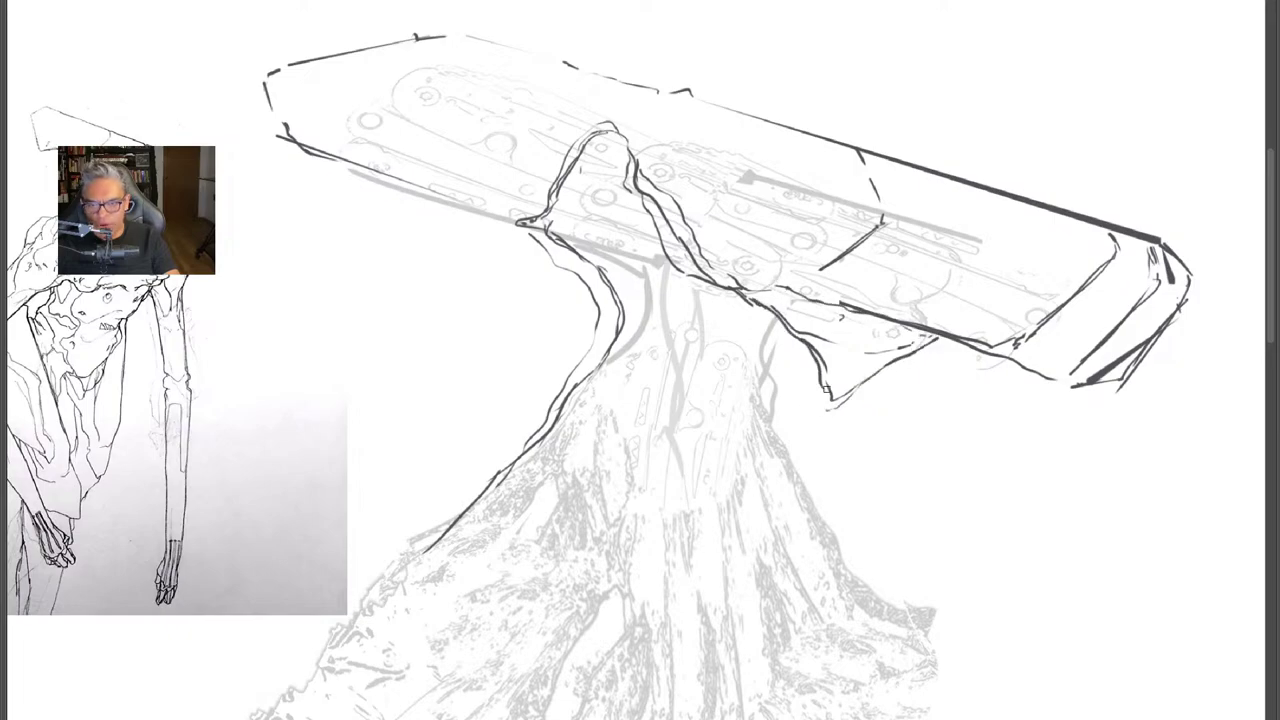
Draw the neck's right contour and a V-shaped neckline that comes to a point on the upper chest.
{"action": "mouse_move", "coordinate": [807, 343]}
{"action": "left_mouse_down"}
{"action": "mouse_move", "coordinate": [709, 325]}
{"action": "mouse_move", "coordinate": [755, 376]}
{"action": "mouse_move", "coordinate": [811, 513]}
{"action": "left_mouse_up"}
{"action": "key", "text": "ctrl+z"}
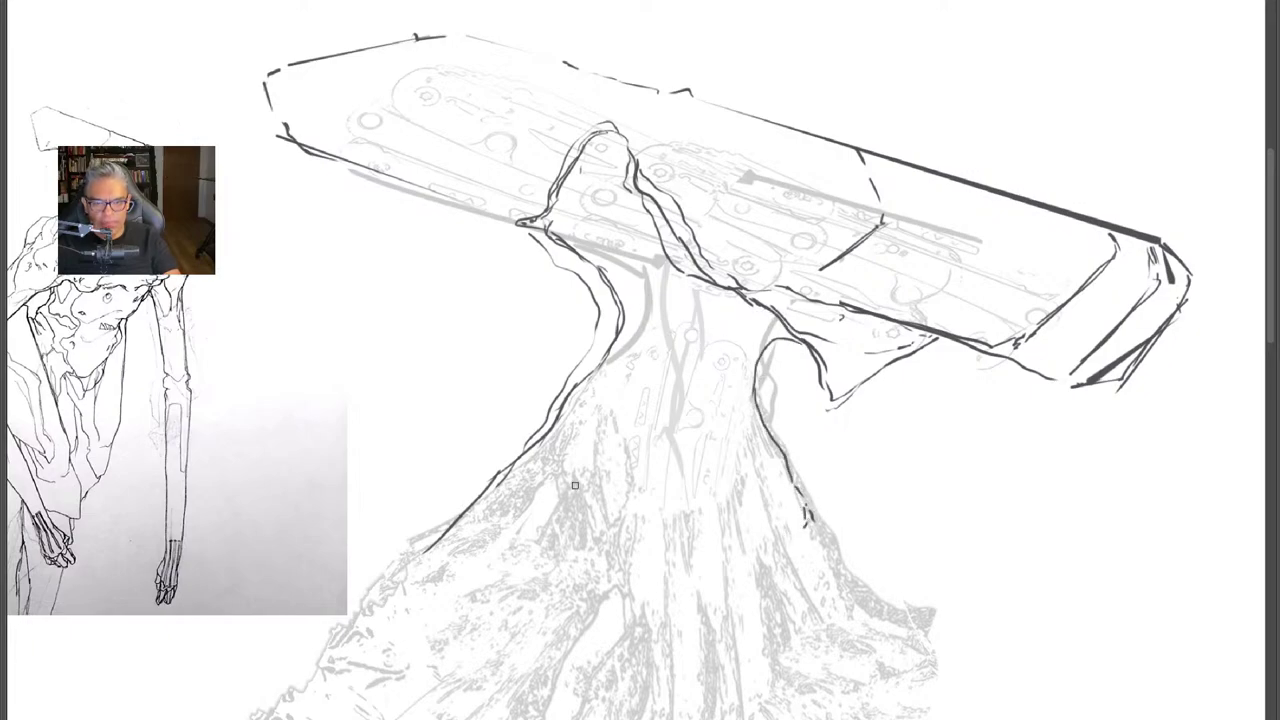
{"action": "mouse_move", "coordinate": [563, 413]}
{"action": "left_mouse_down"}
{"action": "mouse_move", "coordinate": [631, 635]}
{"action": "mouse_move", "coordinate": [659, 637]}
{"action": "mouse_move", "coordinate": [746, 558]}
{"action": "mouse_move", "coordinate": [779, 504]}
{"action": "left_mouse_up"}
{"action": "key", "text": "ctrl+z"}
{"action": "mouse_move", "coordinate": [545, 428]}
{"action": "left_mouse_down"}
{"action": "mouse_move", "coordinate": [672, 650]}
{"action": "mouse_move", "coordinate": [740, 558]}
{"action": "mouse_move", "coordinate": [784, 463]}
{"action": "mouse_move", "coordinate": [680, 641]}
{"action": "left_mouse_up"}
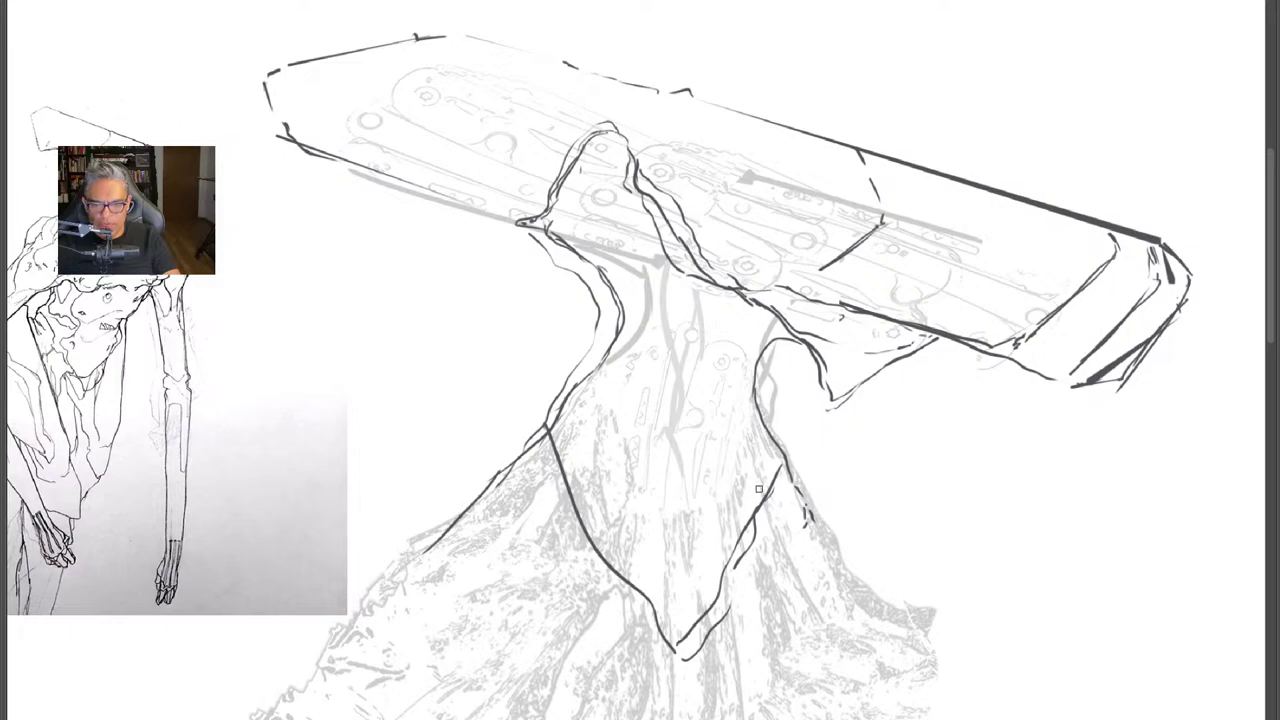
{"action": "left_click_drag", "start_coordinate": [607, 287], "coordinate": [559, 425]}
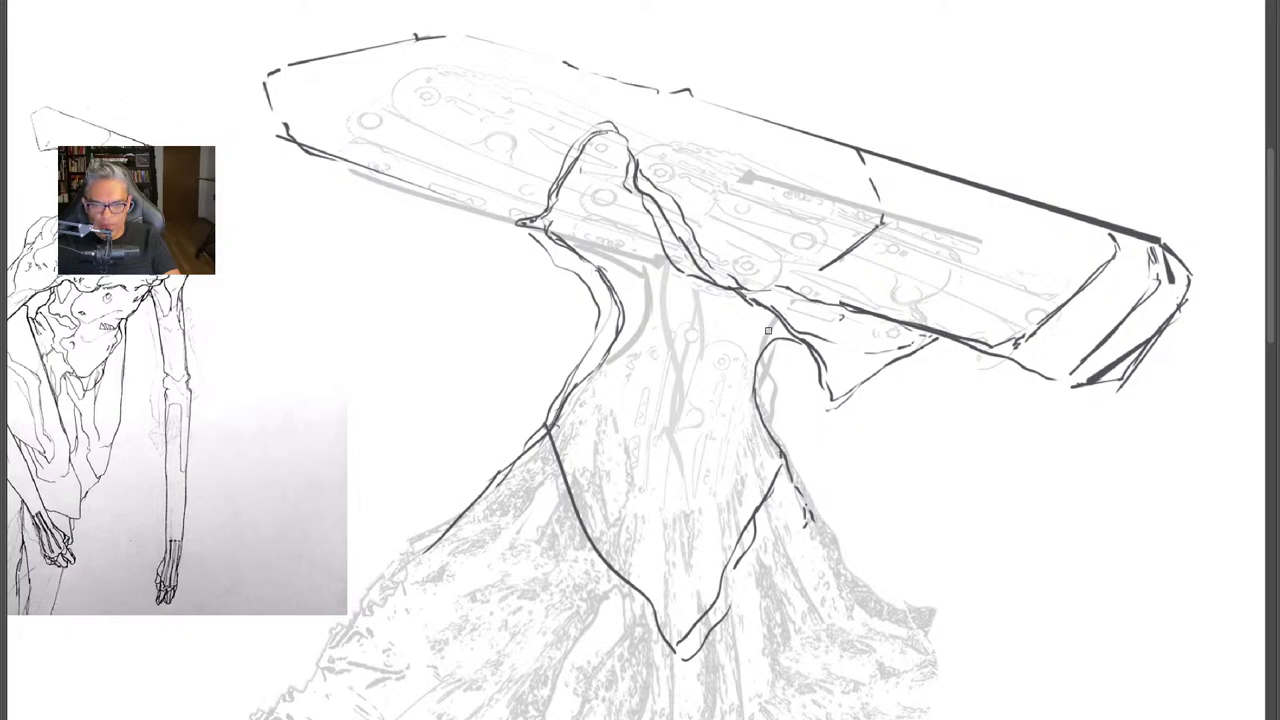
Fill the neck with long wavy tendon lines converging on the point of the V, doubling its right contour.
{"action": "mouse_move", "coordinate": [776, 322]}
{"action": "left_mouse_down"}
{"action": "mouse_move", "coordinate": [766, 476]}
{"action": "mouse_move", "coordinate": [703, 612]}
{"action": "mouse_move", "coordinate": [734, 574]}
{"action": "left_mouse_up"}
{"action": "left_click_drag", "start_coordinate": [724, 303], "coordinate": [702, 326]}
{"action": "left_click_drag", "start_coordinate": [691, 409], "coordinate": [707, 581]}
{"action": "left_click_drag", "start_coordinate": [715, 585], "coordinate": [701, 462]}
{"action": "mouse_move", "coordinate": [752, 301]}
{"action": "left_mouse_down"}
{"action": "mouse_move", "coordinate": [713, 355]}
{"action": "mouse_move", "coordinate": [704, 444]}
{"action": "left_mouse_up"}
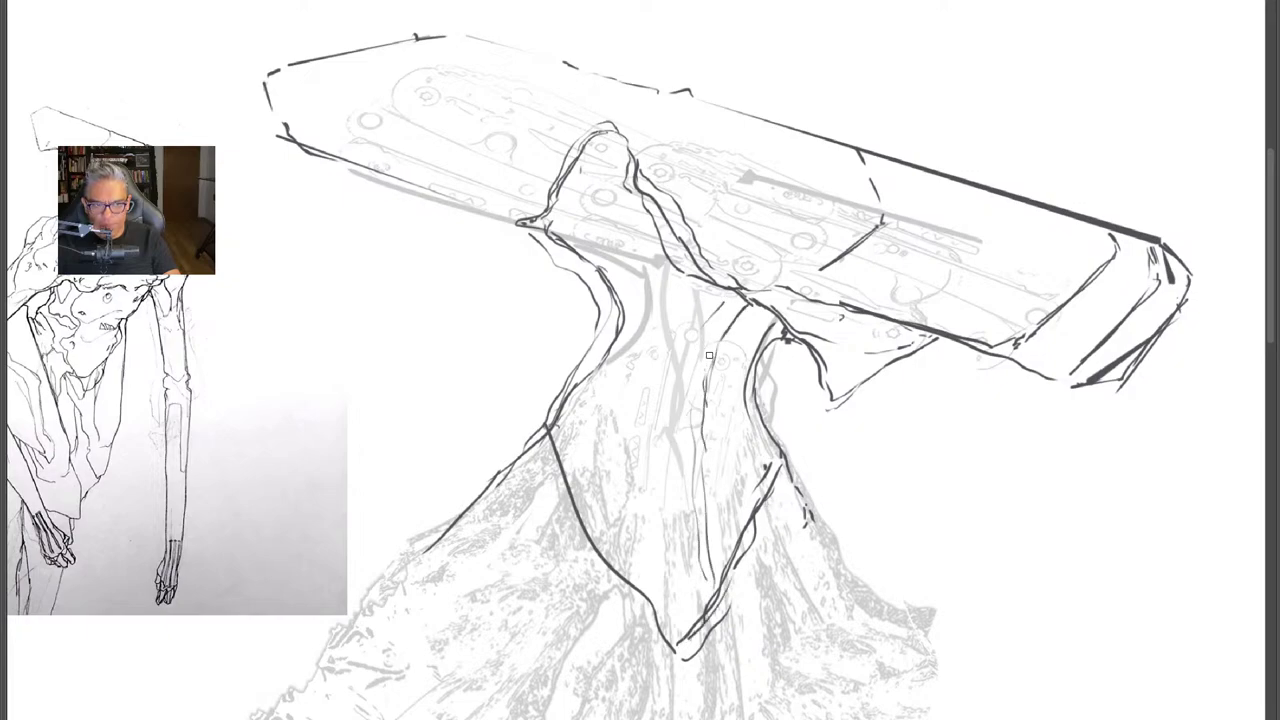
{"action": "mouse_move", "coordinate": [708, 352]}
{"action": "left_mouse_down"}
{"action": "mouse_move", "coordinate": [705, 573]}
{"action": "mouse_move", "coordinate": [667, 633]}
{"action": "mouse_move", "coordinate": [661, 608]}
{"action": "mouse_move", "coordinate": [697, 493]}
{"action": "mouse_move", "coordinate": [677, 302]}
{"action": "mouse_move", "coordinate": [648, 276]}
{"action": "mouse_move", "coordinate": [615, 275]}
{"action": "mouse_move", "coordinate": [689, 497]}
{"action": "mouse_move", "coordinate": [684, 586]}
{"action": "mouse_move", "coordinate": [654, 588]}
{"action": "mouse_move", "coordinate": [677, 504]}
{"action": "mouse_move", "coordinate": [615, 313]}
{"action": "left_mouse_up"}
{"action": "mouse_move", "coordinate": [742, 331]}
{"action": "left_mouse_down"}
{"action": "mouse_move", "coordinate": [733, 558]}
{"action": "mouse_move", "coordinate": [695, 606]}
{"action": "left_mouse_up"}
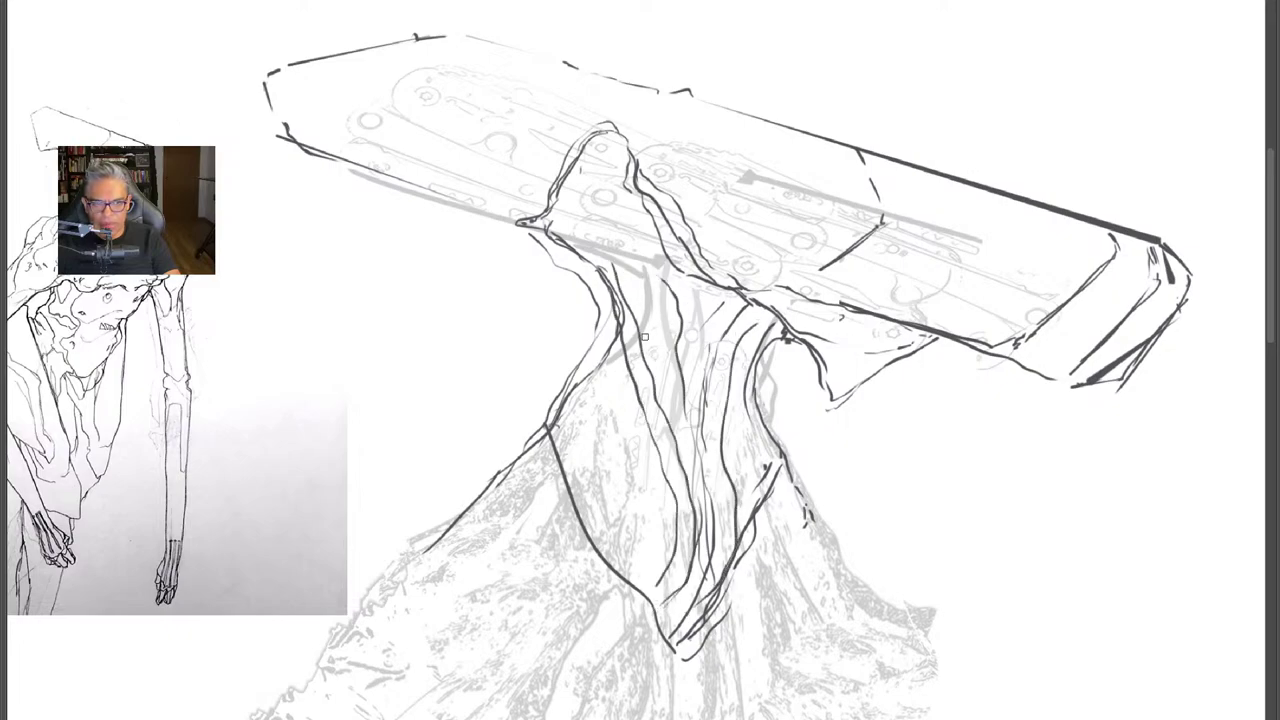
{"action": "left_click_drag", "start_coordinate": [100, 277], "coordinate": [102, 140]}
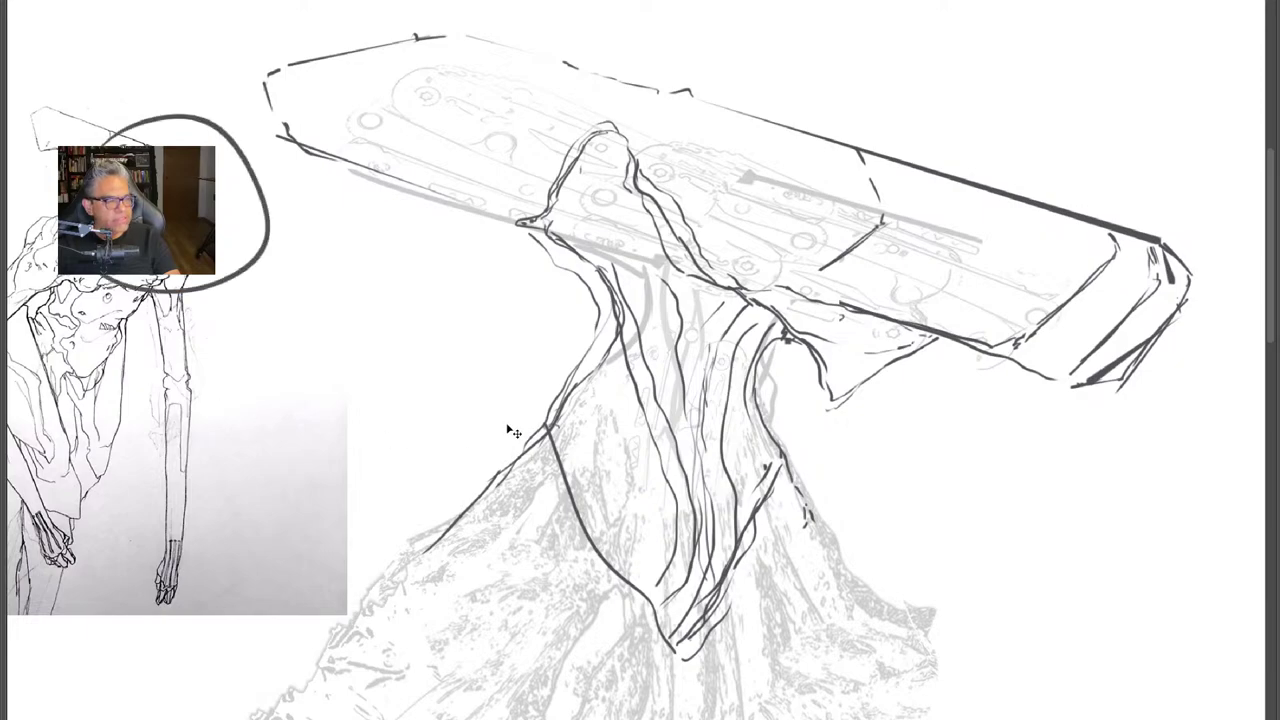
{"action": "key", "text": "ctrl+z"}
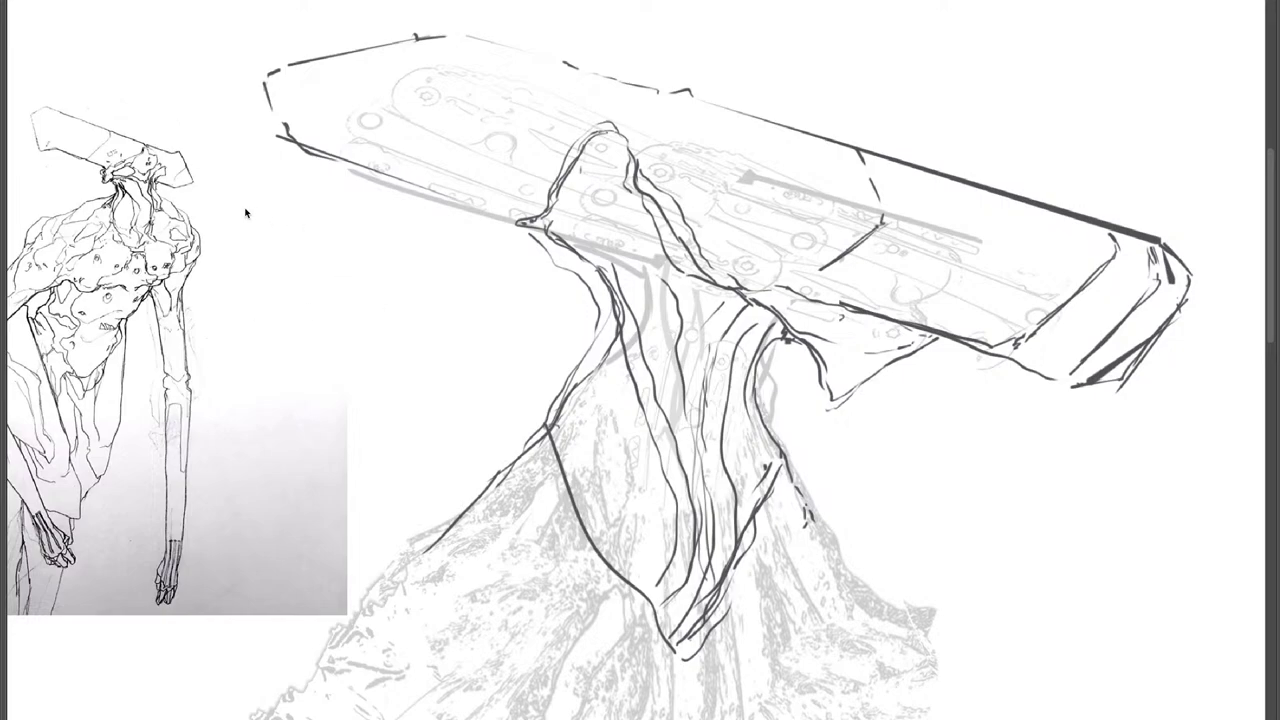
{"action": "left_click_drag", "start_coordinate": [155, 124], "coordinate": [97, 149]}
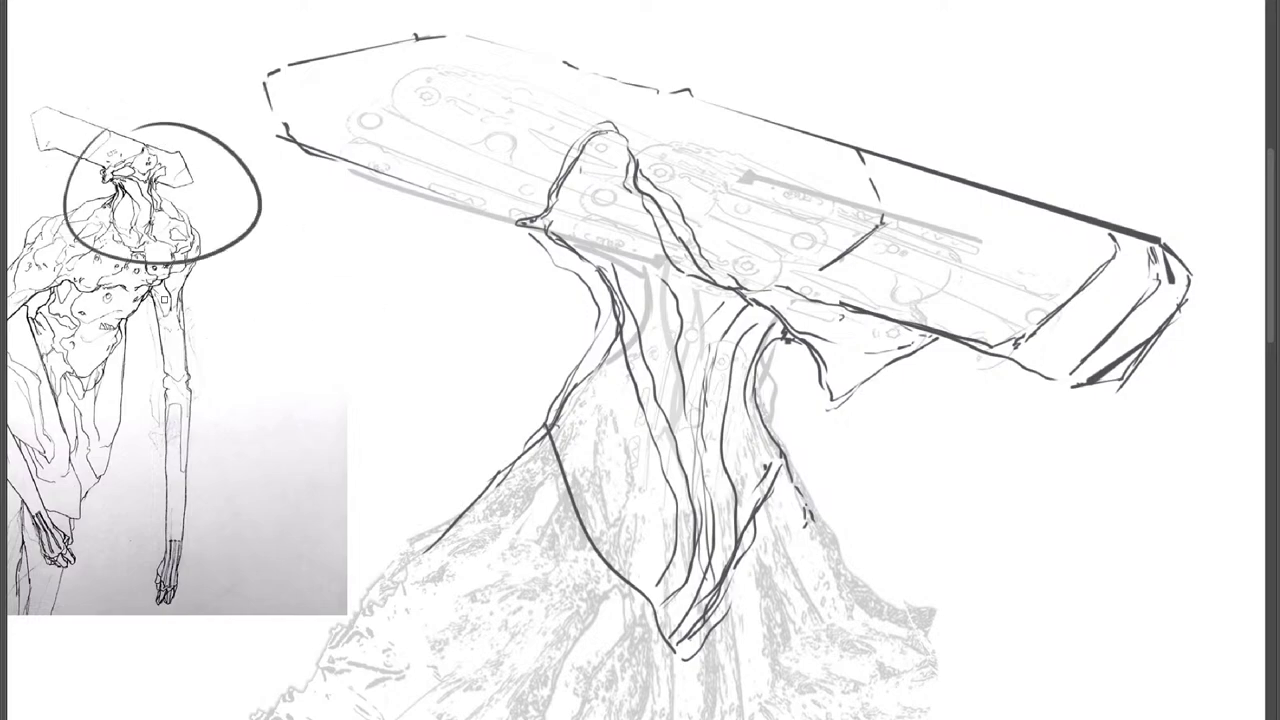
{"action": "key", "text": "ctrl+z"}
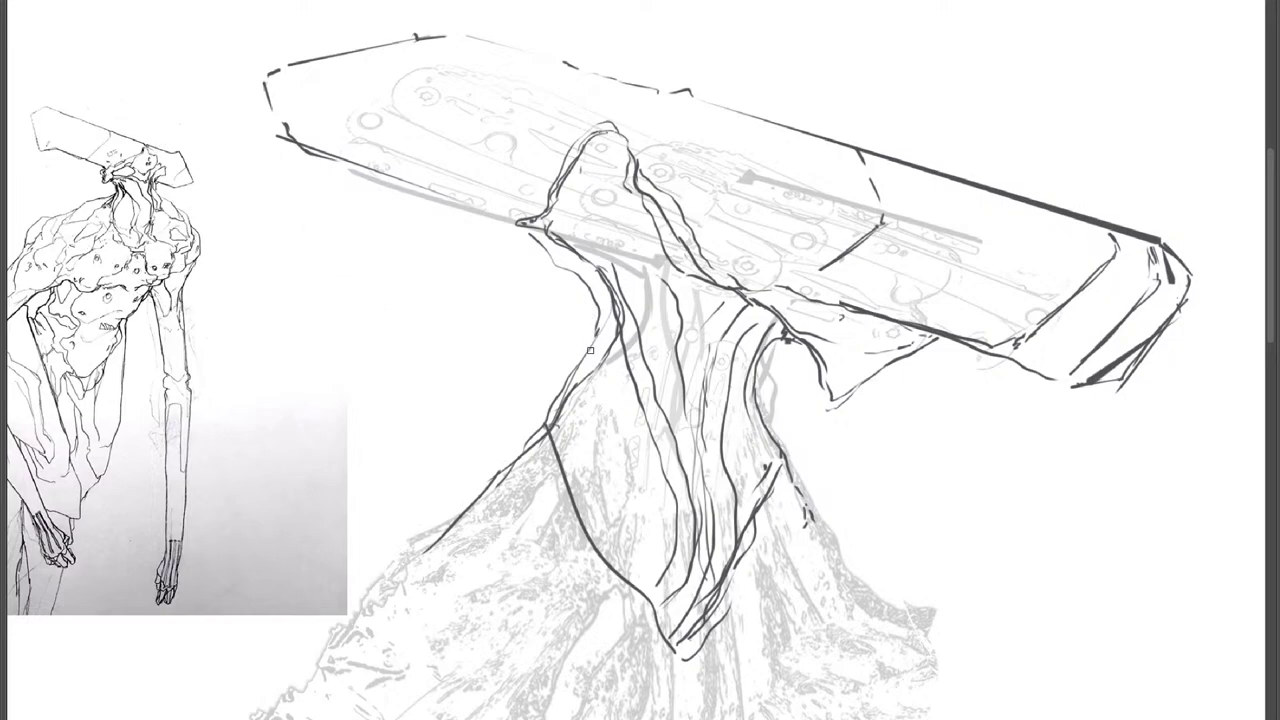
Draw the left shoulder's outline sloping out from the neck and the underarm line beneath it.
{"action": "mouse_move", "coordinate": [595, 342]}
{"action": "left_mouse_down"}
{"action": "mouse_move", "coordinate": [541, 422]}
{"action": "mouse_move", "coordinate": [489, 461]}
{"action": "mouse_move", "coordinate": [655, 399]}
{"action": "left_mouse_up"}
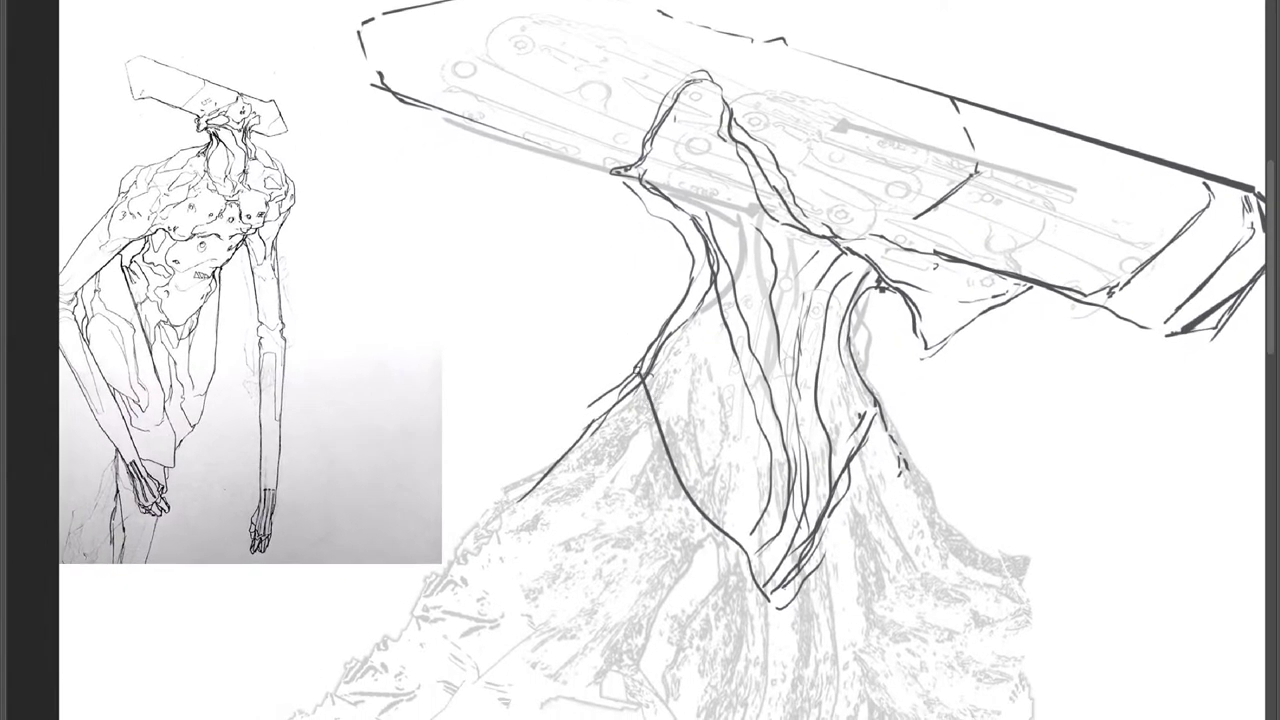
{"action": "mouse_move", "coordinate": [663, 345]}
{"action": "left_mouse_down"}
{"action": "mouse_move", "coordinate": [414, 545]}
{"action": "mouse_move", "coordinate": [375, 619]}
{"action": "mouse_move", "coordinate": [357, 680]}
{"action": "left_mouse_up"}
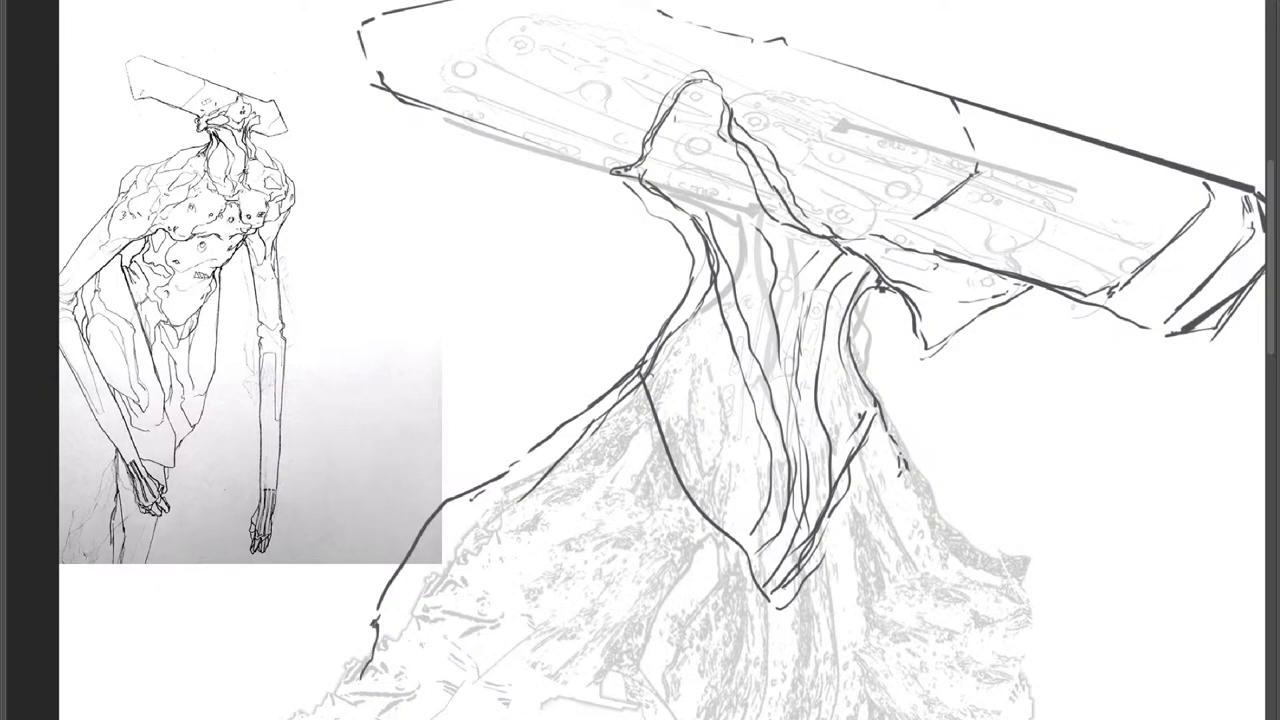
{"action": "mouse_move", "coordinate": [492, 714]}
{"action": "left_mouse_down"}
{"action": "mouse_move", "coordinate": [636, 713]}
{"action": "mouse_move", "coordinate": [647, 597]}
{"action": "left_mouse_up"}
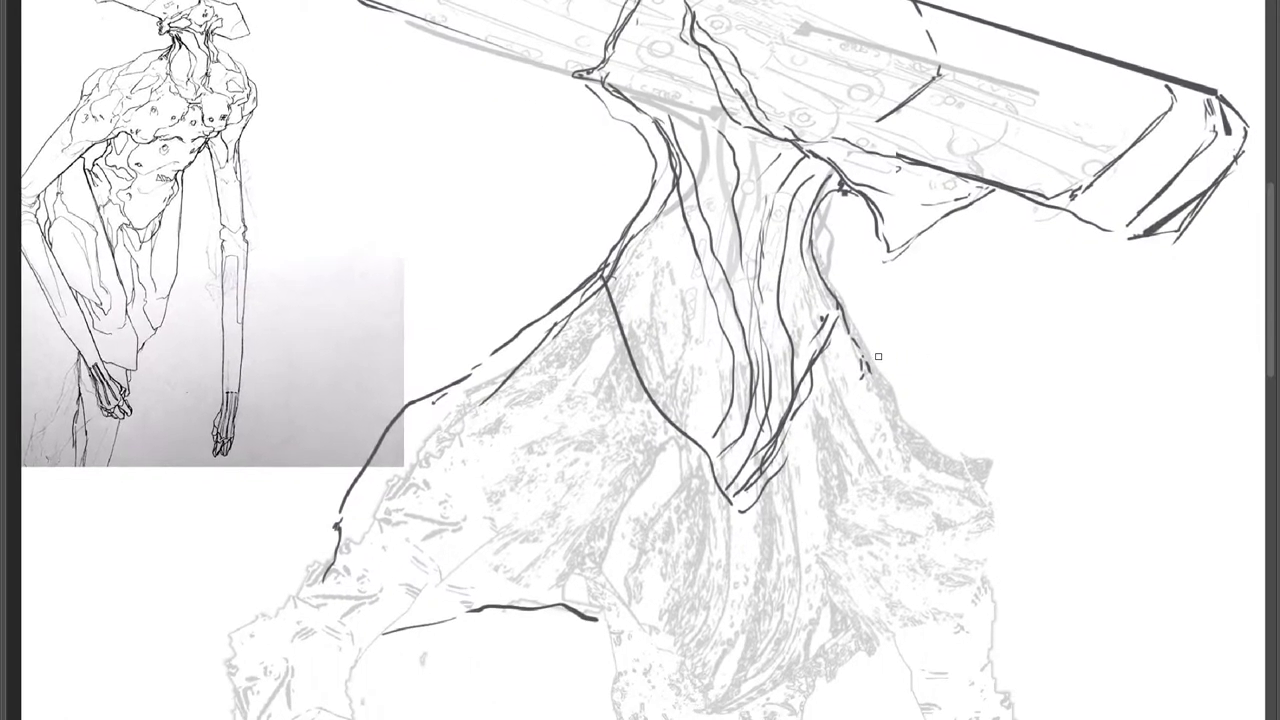
Draw the right shoulder's outline curving back under the torso and erase the stray strokes outside it.
{"action": "mouse_move", "coordinate": [862, 352]}
{"action": "left_mouse_down"}
{"action": "mouse_move", "coordinate": [911, 418]}
{"action": "mouse_move", "coordinate": [1028, 492]}
{"action": "left_mouse_up"}
{"action": "mouse_move", "coordinate": [1052, 496]}
{"action": "left_mouse_down"}
{"action": "mouse_move", "coordinate": [1070, 518]}
{"action": "mouse_move", "coordinate": [1090, 616]}
{"action": "mouse_move", "coordinate": [1024, 638]}
{"action": "left_mouse_up"}
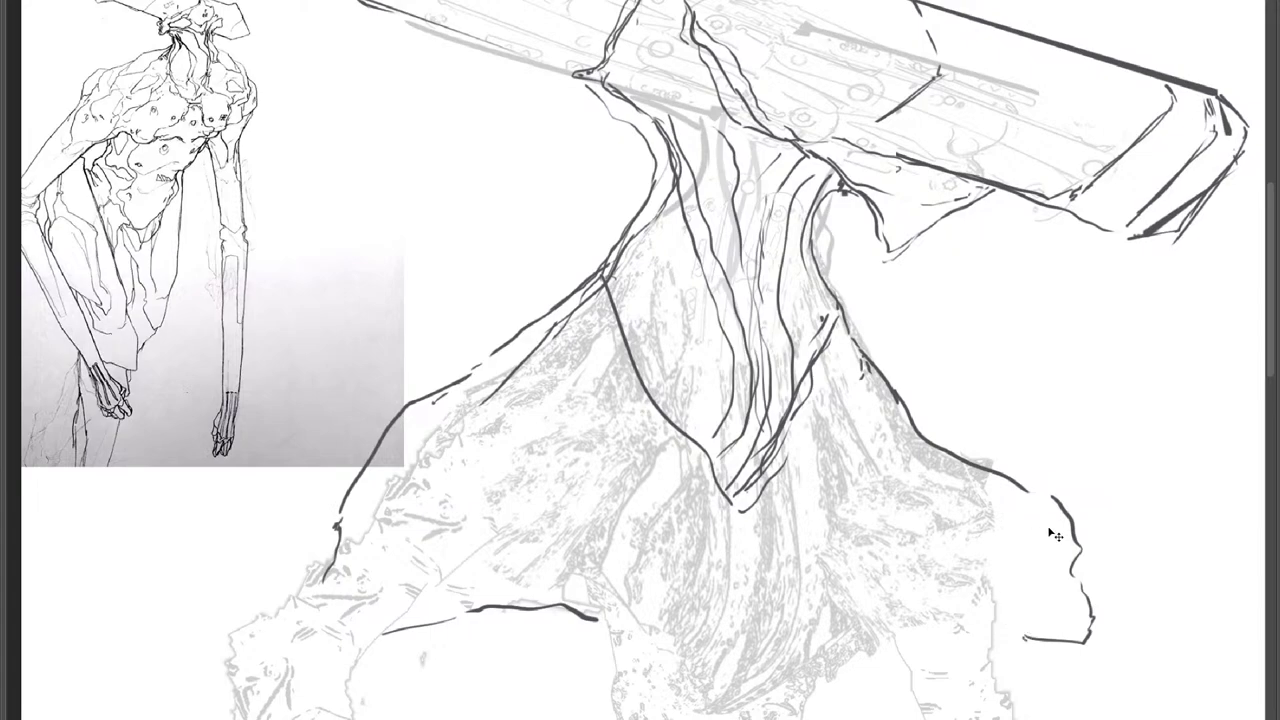
{"action": "mouse_move", "coordinate": [1028, 490]}
{"action": "left_mouse_down"}
{"action": "mouse_move", "coordinate": [1049, 533]}
{"action": "mouse_move", "coordinate": [970, 606]}
{"action": "mouse_move", "coordinate": [849, 649]}
{"action": "left_mouse_up"}
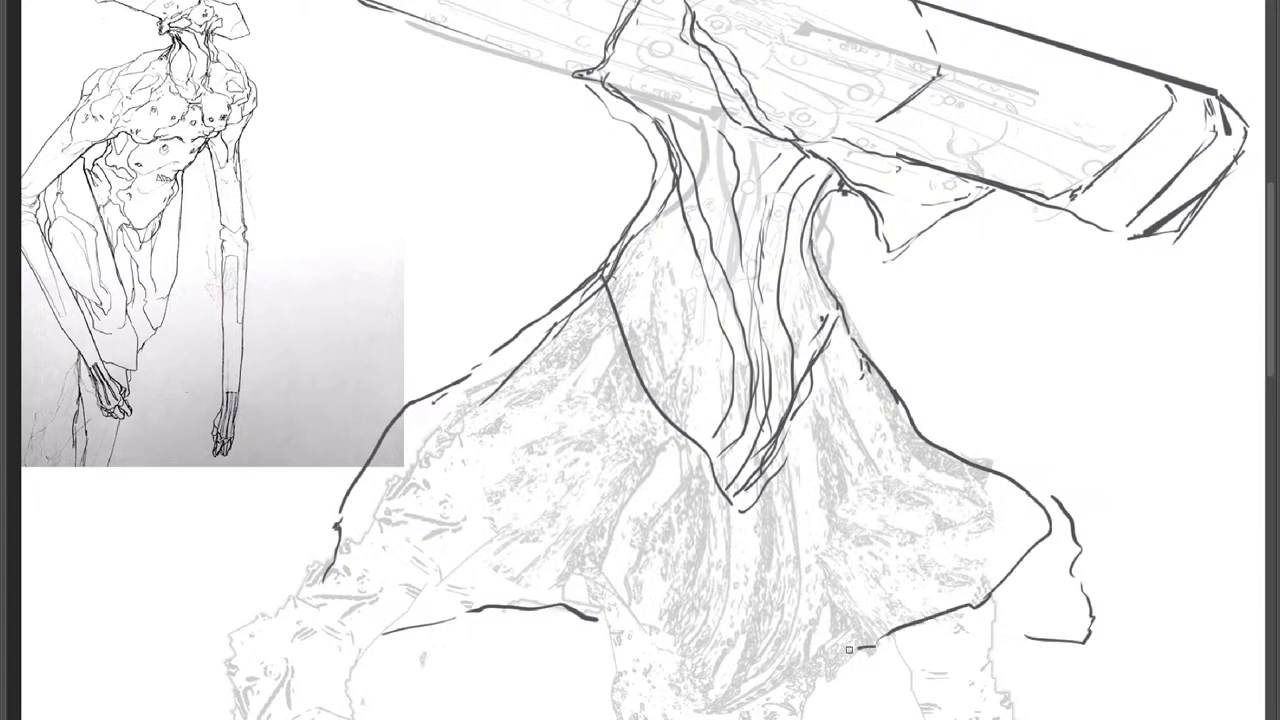
{"action": "mouse_move", "coordinate": [1008, 606]}
{"action": "left_mouse_down"}
{"action": "mouse_move", "coordinate": [994, 461]}
{"action": "mouse_move", "coordinate": [969, 560]}
{"action": "left_mouse_up"}
{"action": "key", "text": "e"}
{"action": "mouse_move", "coordinate": [1070, 466]}
{"action": "left_mouse_down"}
{"action": "mouse_move", "coordinate": [1048, 441]}
{"action": "mouse_move", "coordinate": [1026, 594]}
{"action": "mouse_move", "coordinate": [990, 614]}
{"action": "left_mouse_up"}
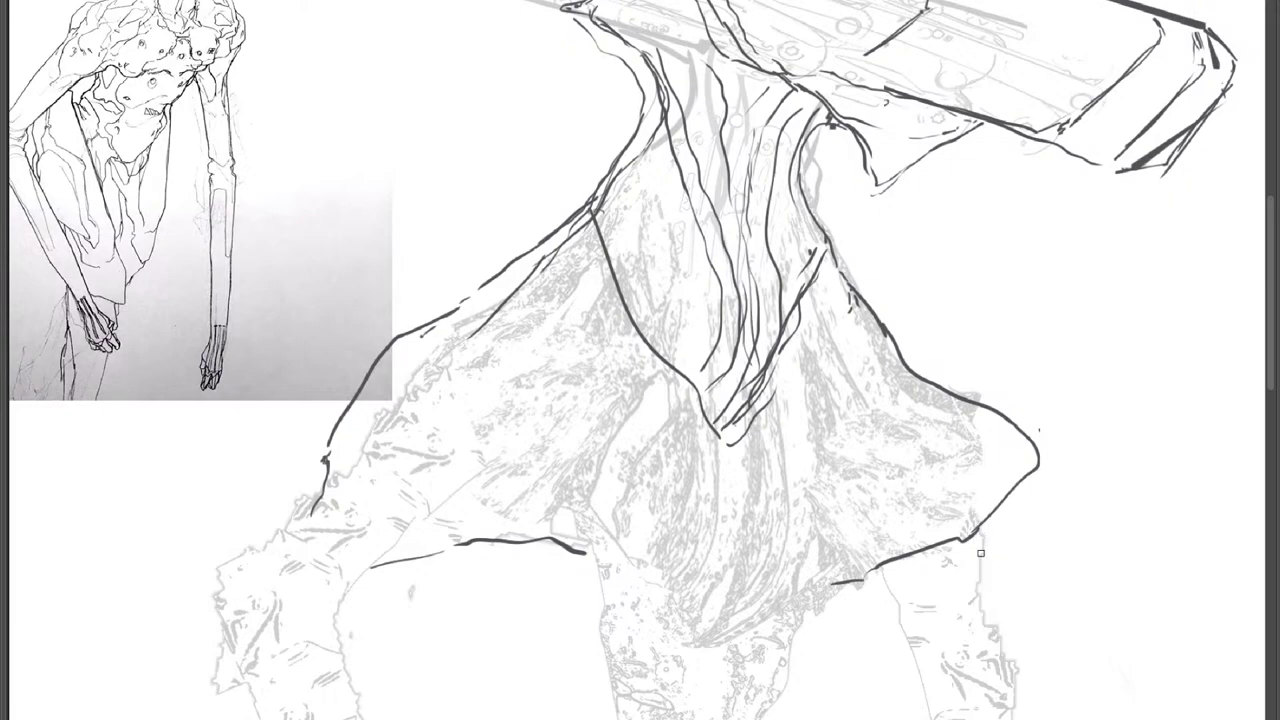
Clean up the right shoulder's edge and extend the underarm lines on both sides down toward the waist.
{"action": "left_click_drag", "start_coordinate": [985, 554], "coordinate": [1009, 526]}
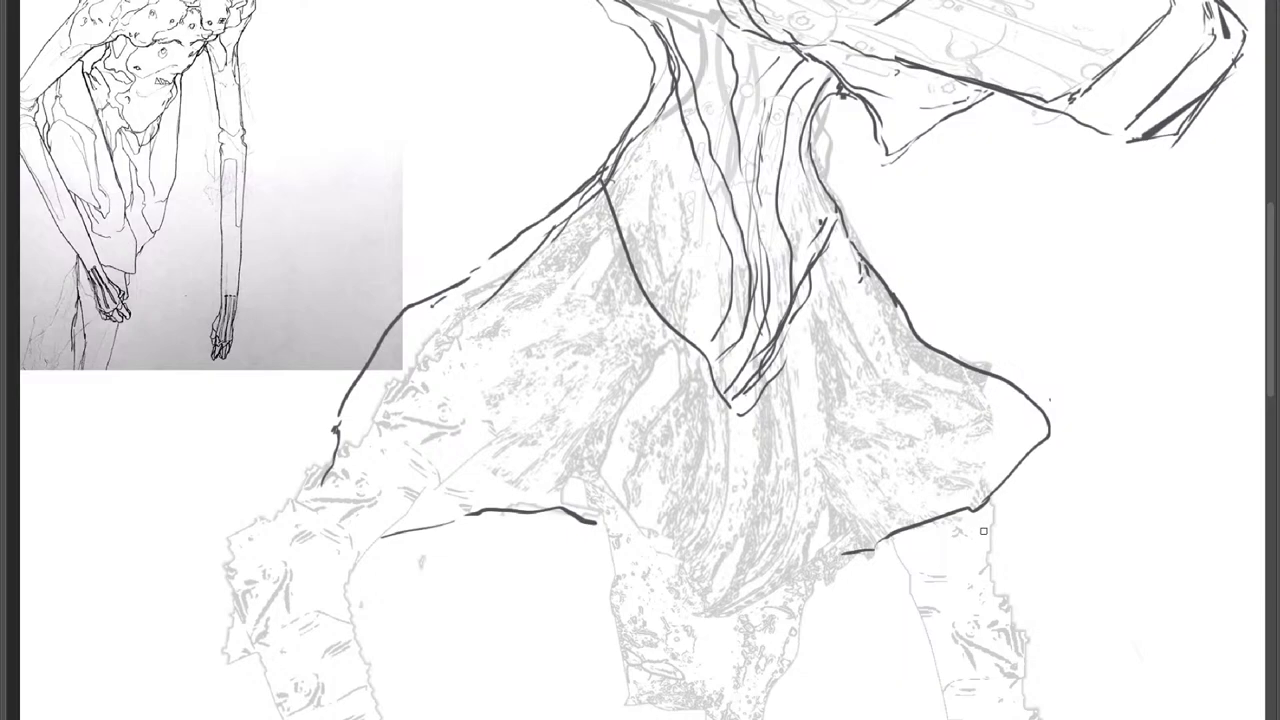
{"action": "left_click_drag", "start_coordinate": [987, 535], "coordinate": [994, 521]}
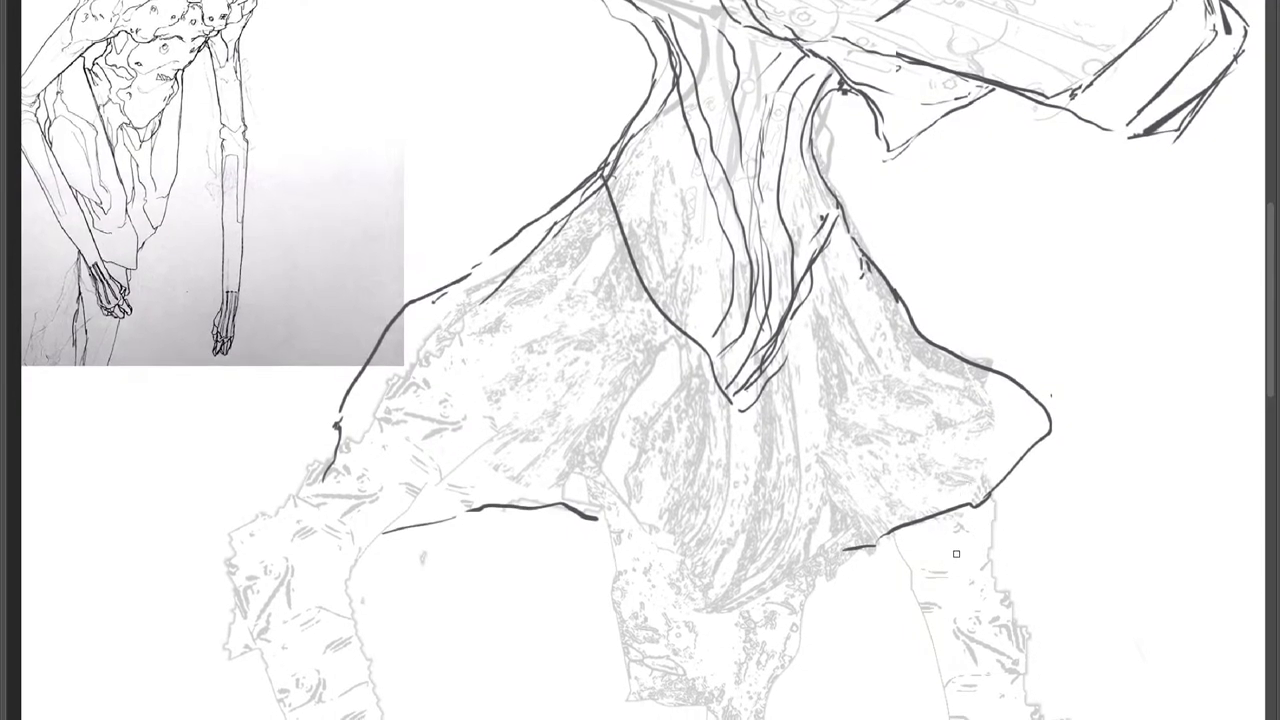
{"action": "left_click_drag", "start_coordinate": [914, 552], "coordinate": [917, 616]}
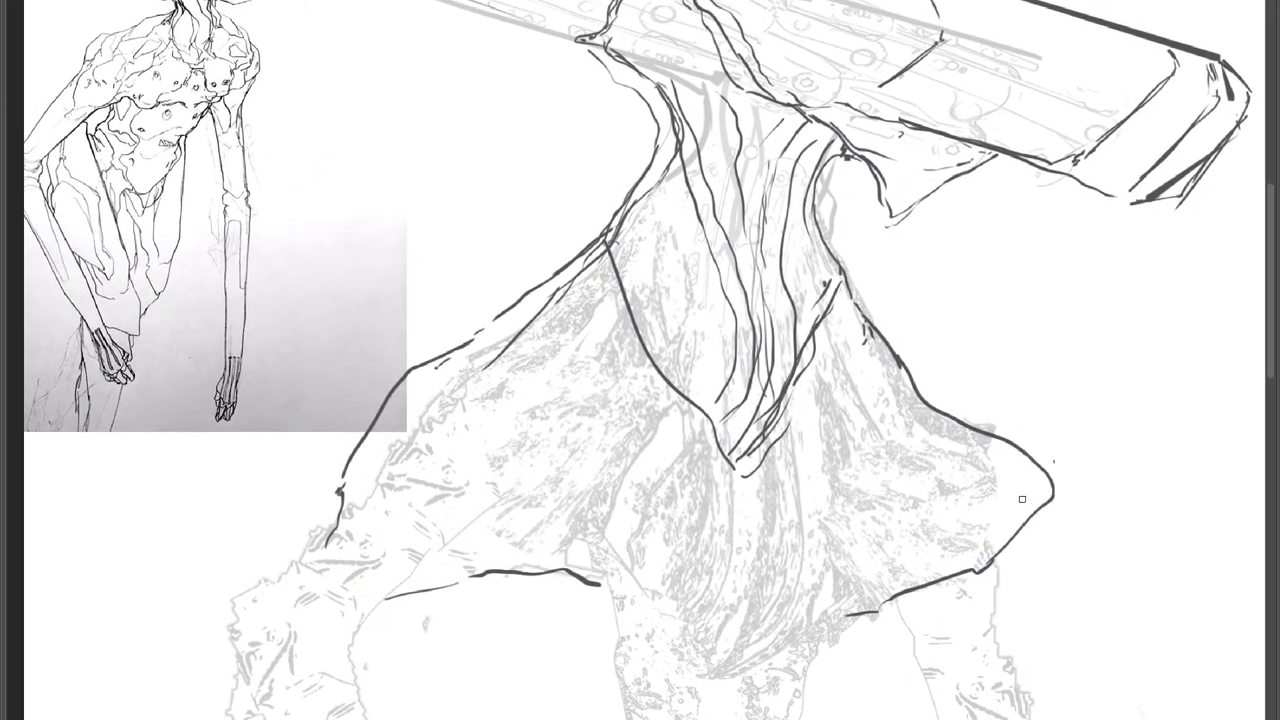
{"action": "left_click_drag", "start_coordinate": [1040, 470], "coordinate": [1014, 558]}
{"action": "key", "text": "ctrl+z"}
{"action": "left_click_drag", "start_coordinate": [1050, 498], "coordinate": [972, 580]}
{"action": "left_click_drag", "start_coordinate": [934, 583], "coordinate": [794, 656]}
{"action": "left_click_drag", "start_coordinate": [570, 578], "coordinate": [617, 649]}
On the reference board, remove the black background around the three-quarter-view skull and copy the skull.
{"action": "left_click_drag", "start_coordinate": [860, 476], "coordinate": [808, 515]}
{"action": "mouse_move", "coordinate": [808, 515]}
{"action": "left_mouse_down"}
{"action": "mouse_move", "coordinate": [858, 488]}
{"action": "mouse_move", "coordinate": [845, 498]}
{"action": "left_mouse_up"}
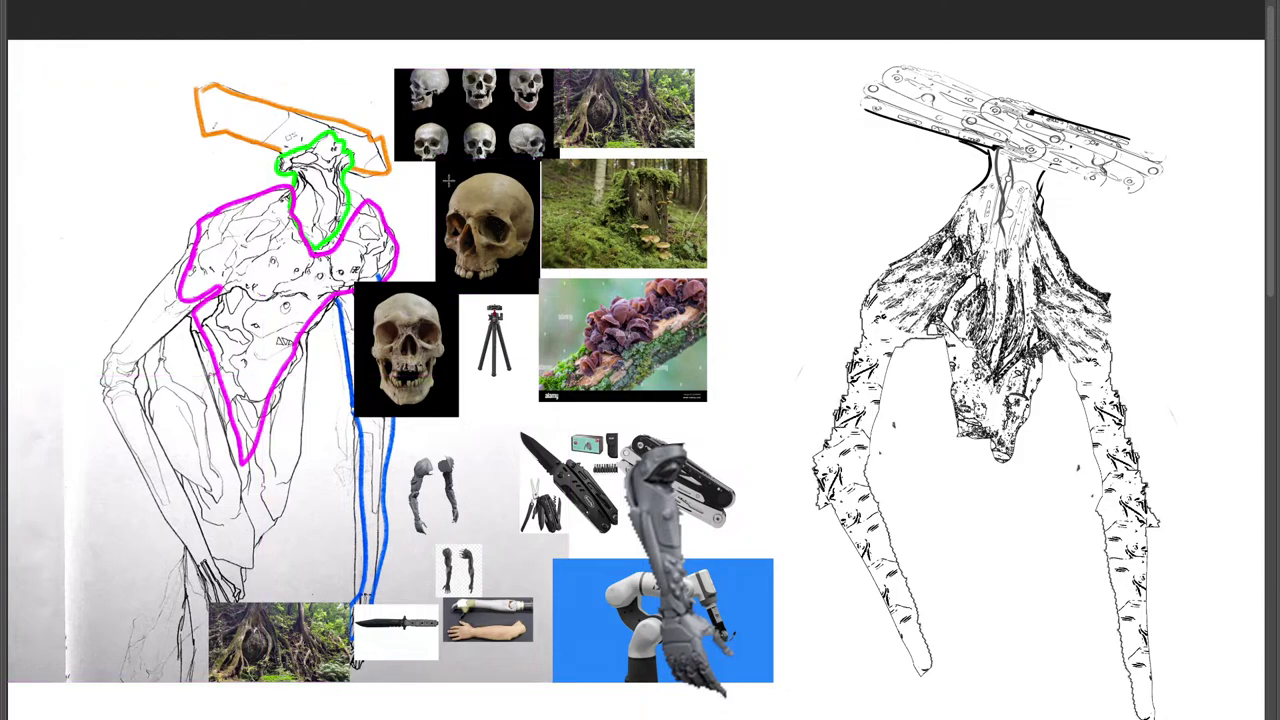
{"action": "key", "text": "Delete"}
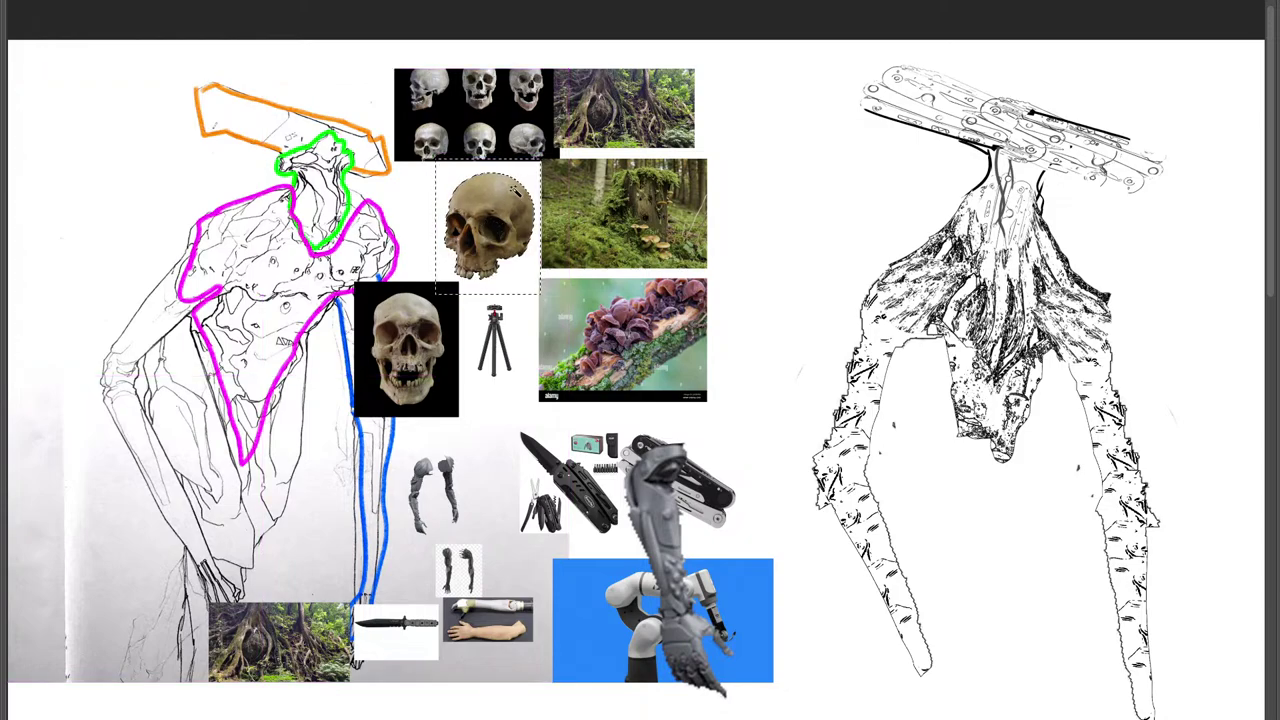
{"action": "key", "text": "ctrl+d"}
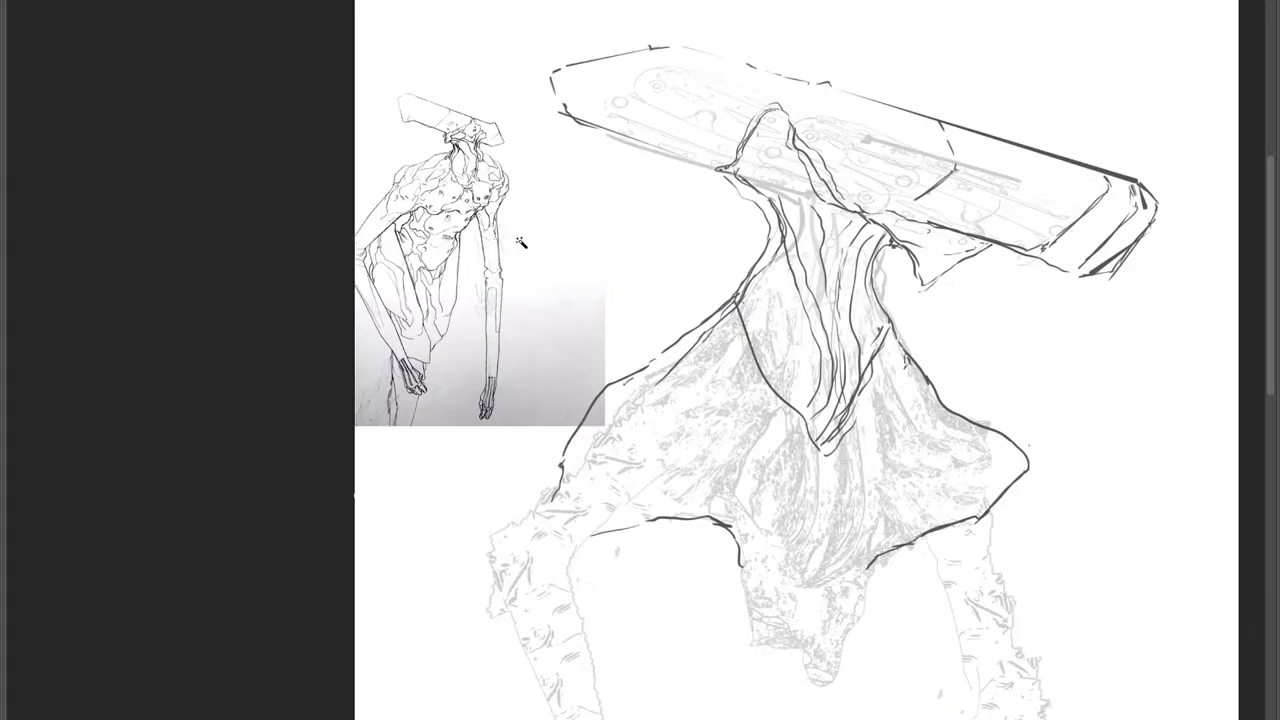
Paste the skull into the line drawing, scale it down and place it on the left of the chest.
{"action": "key", "text": "ctrl+v"}
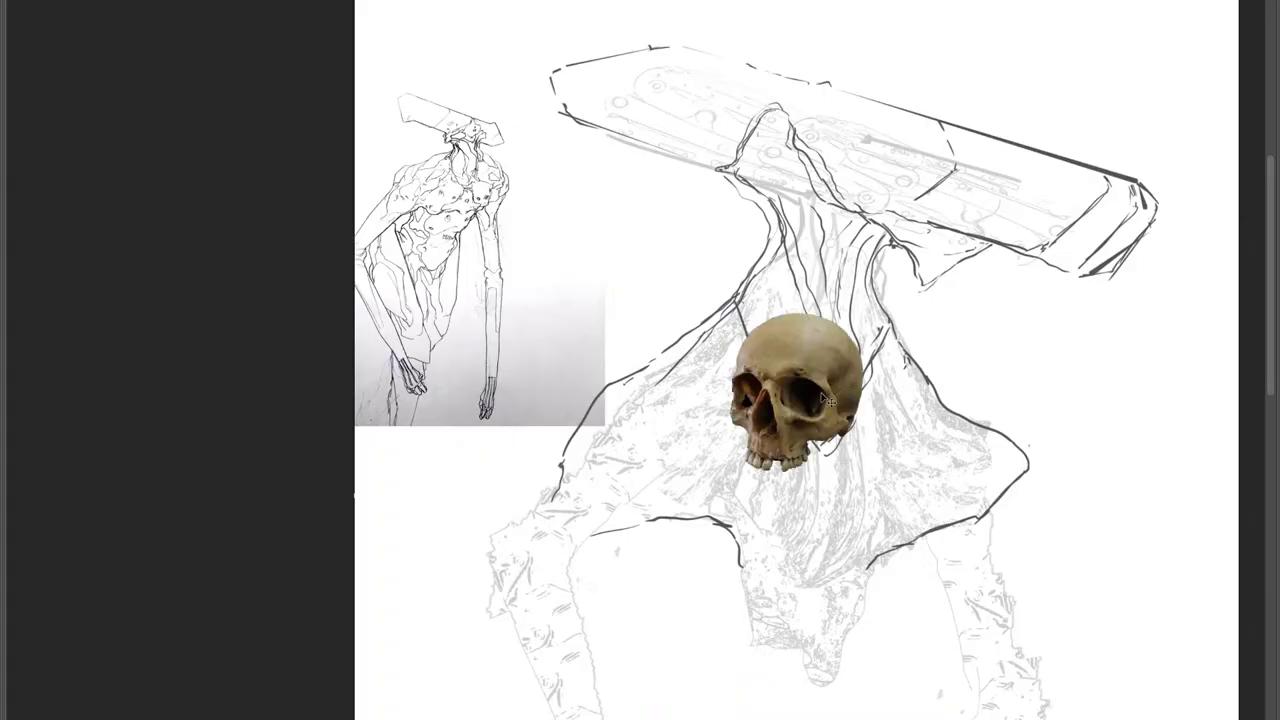
{"action": "left_click_drag", "start_coordinate": [840, 386], "coordinate": [790, 412]}
{"action": "key", "text": "Return"}
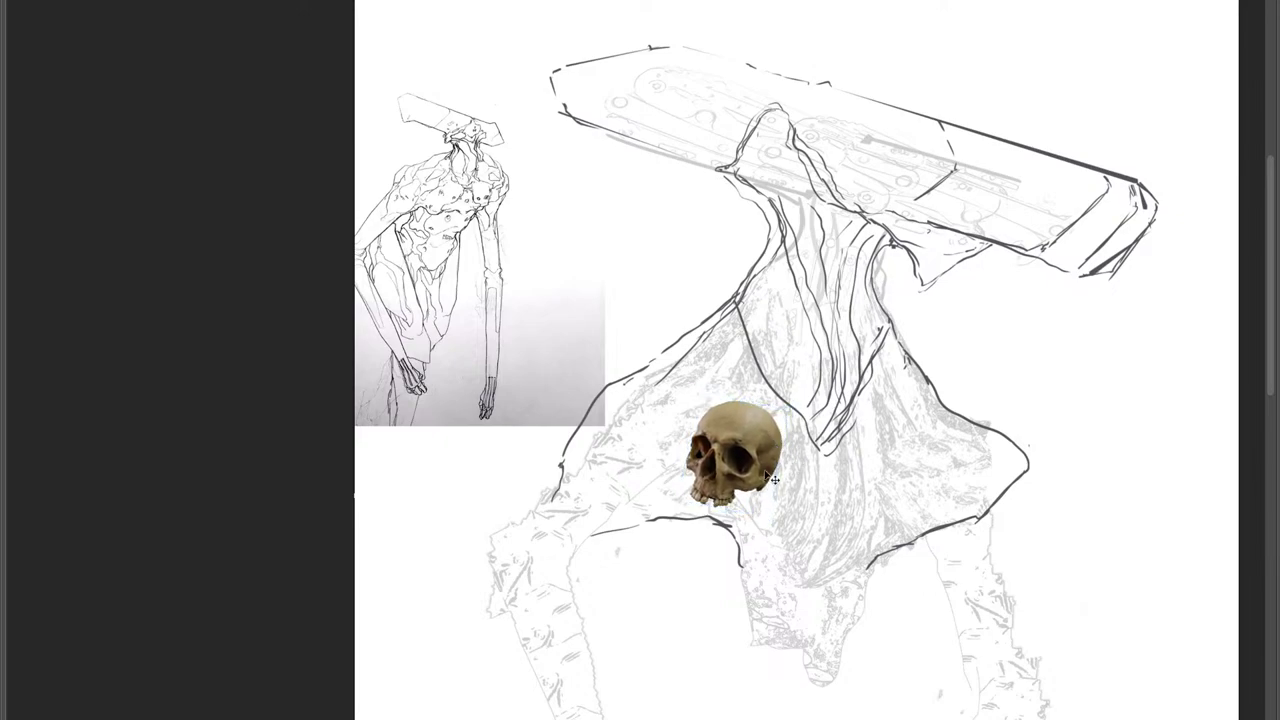
Duplicate the skull below and to the right of the first, flip the copy horizontally and tilt it slightly.
{"action": "left_click_drag", "start_coordinate": [765, 467], "coordinate": [820, 520]}
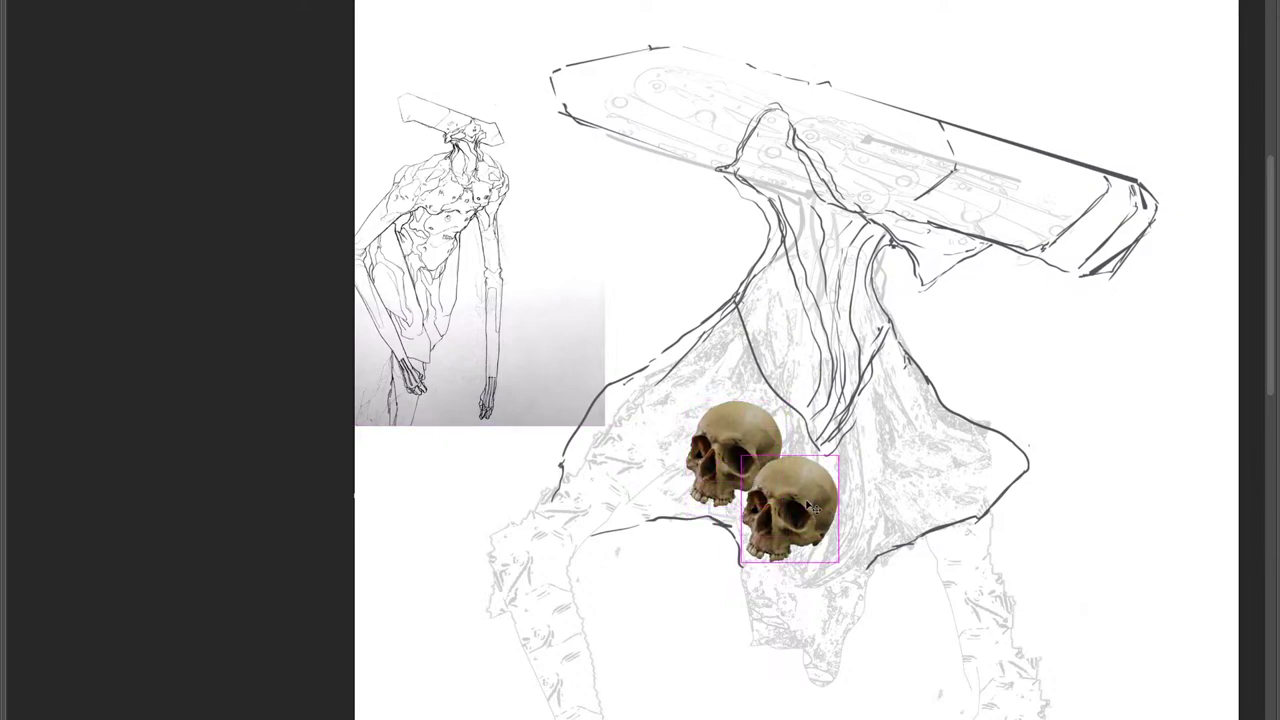
{"action": "left_click", "coordinate": [822, 598]}
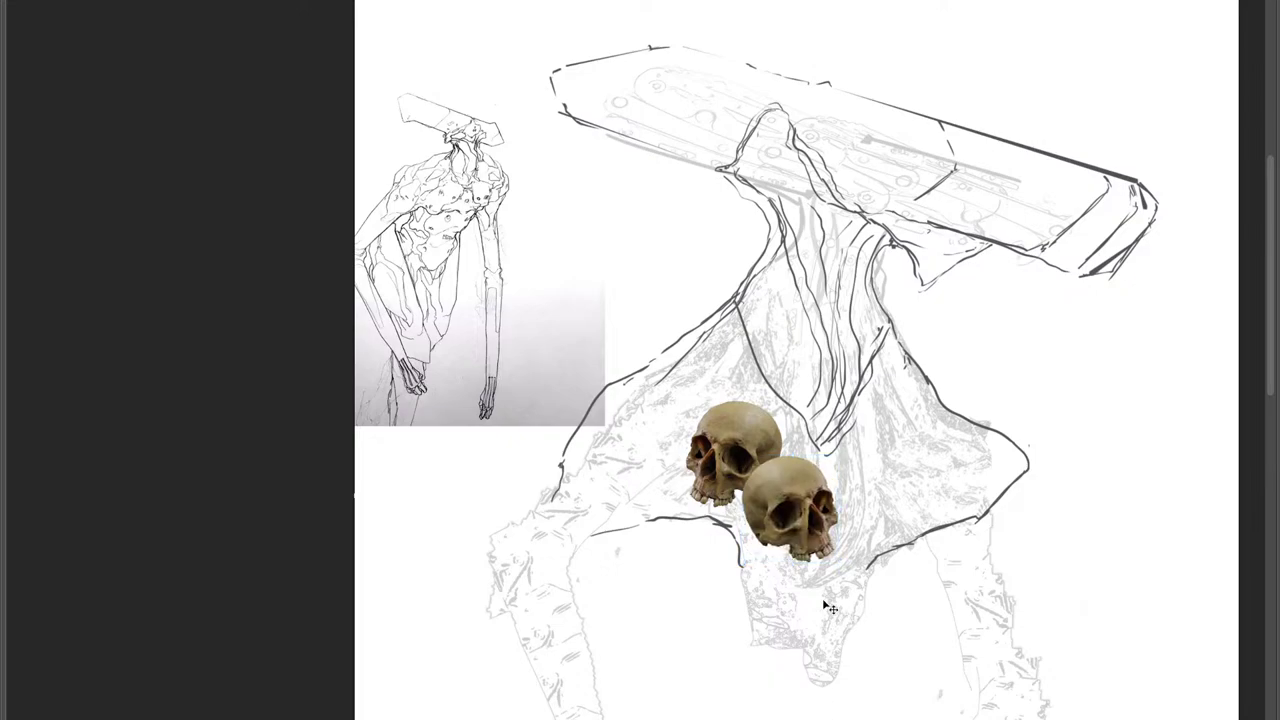
{"action": "left_click_drag", "start_coordinate": [856, 446], "coordinate": [908, 460]}
{"action": "key", "text": "Return"}
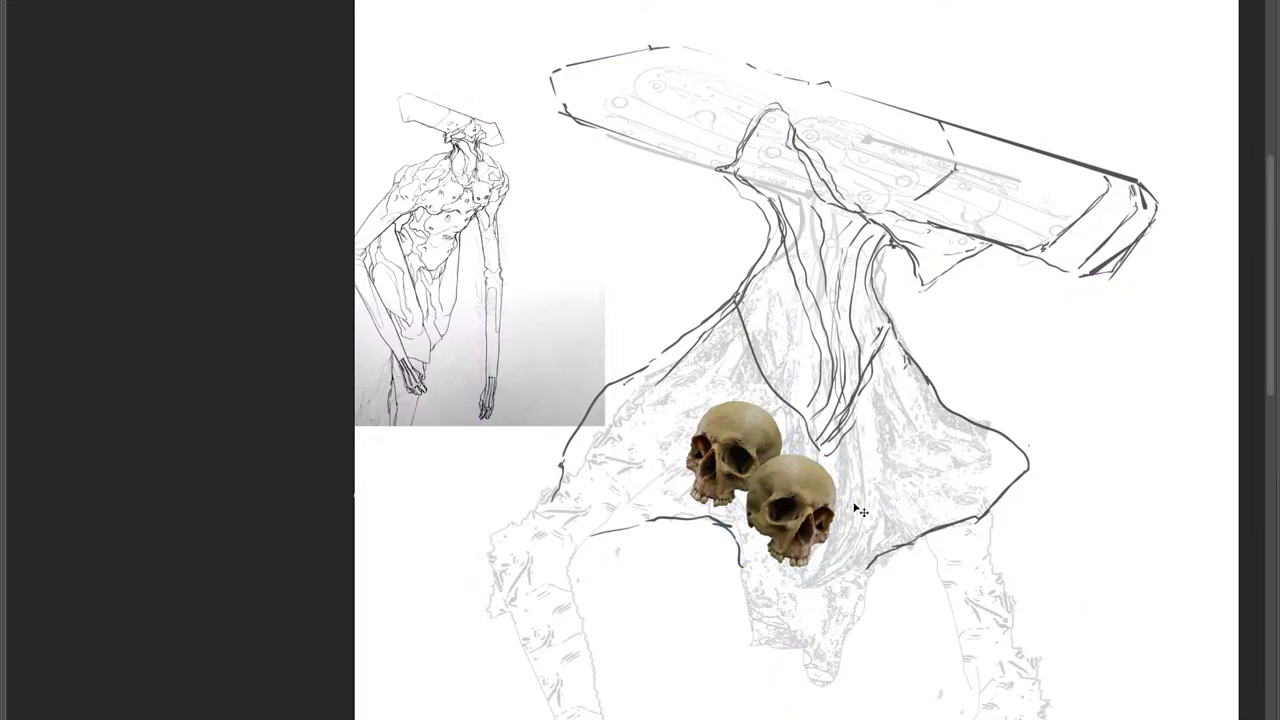
Cut the cranium off the mirrored skull and delete the original full skull.
{"action": "mouse_move", "coordinate": [757, 486]}
{"action": "left_mouse_down"}
{"action": "mouse_move", "coordinate": [807, 452]}
{"action": "mouse_move", "coordinate": [783, 454]}
{"action": "mouse_move", "coordinate": [743, 507]}
{"action": "left_mouse_up"}
{"action": "key", "text": "ctrl+z"}
{"action": "key", "text": "bracketleft"}
{"action": "key", "text": "bracketleft"}
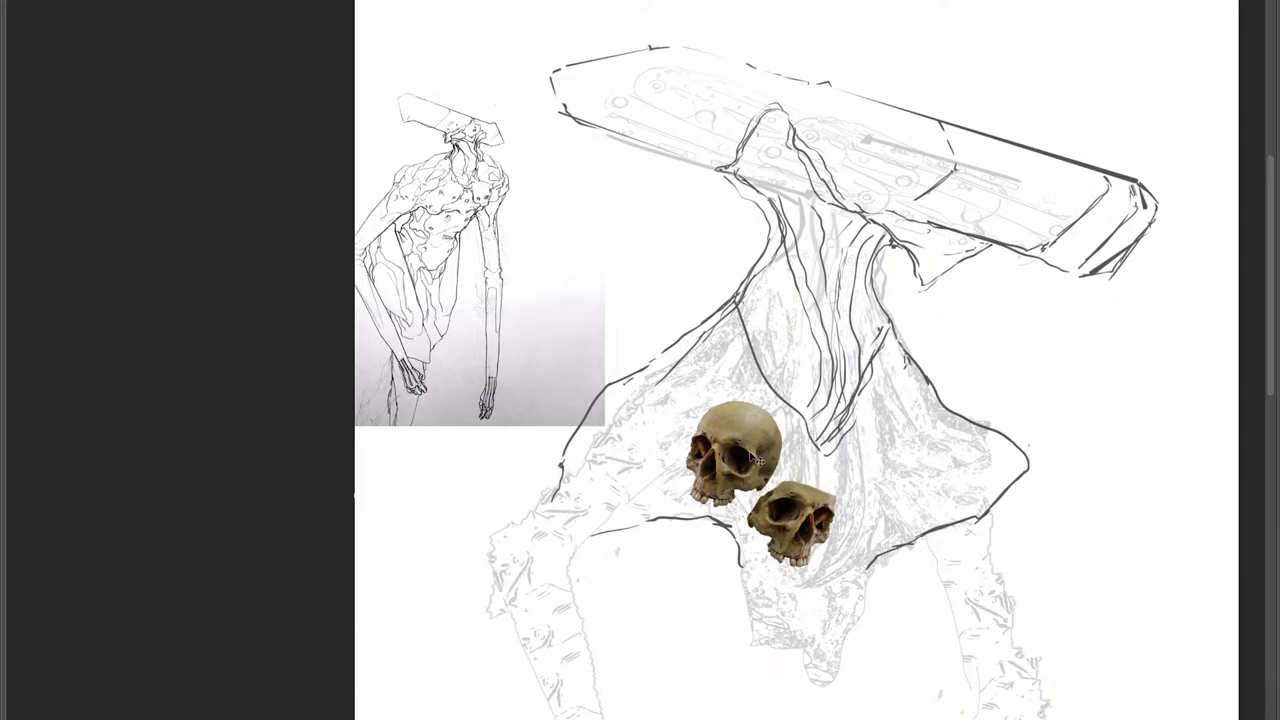
{"action": "key", "text": "Delete"}
Duplicate the cropped skull to its left, flip the copy horizontally and set it beside the other.
{"action": "left_click_drag", "start_coordinate": [823, 520], "coordinate": [774, 490]}
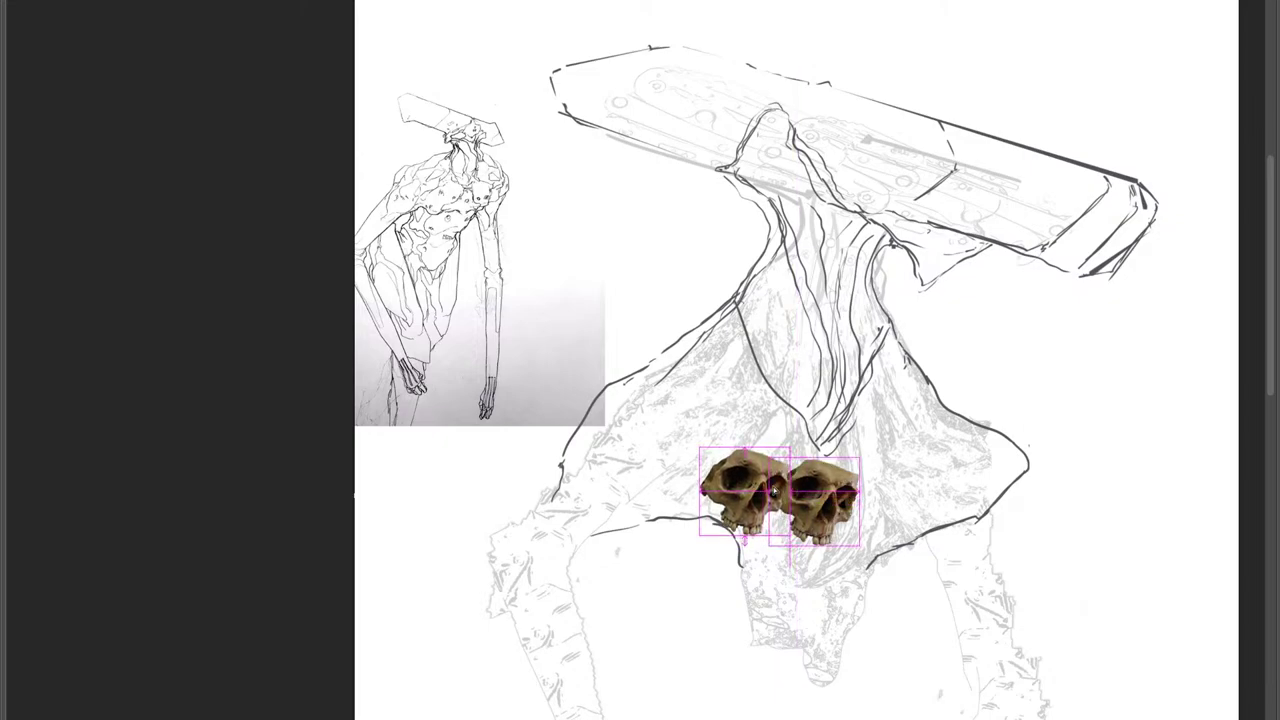
{"action": "left_click", "coordinate": [766, 616]}
{"action": "key", "text": "Return"}
{"action": "left_click_drag", "start_coordinate": [748, 509], "coordinate": [748, 501]}
Compare with the chest of the reference sketch and enlarge the left skull.
{"action": "left_click_drag", "start_coordinate": [424, 163], "coordinate": [564, 210]}
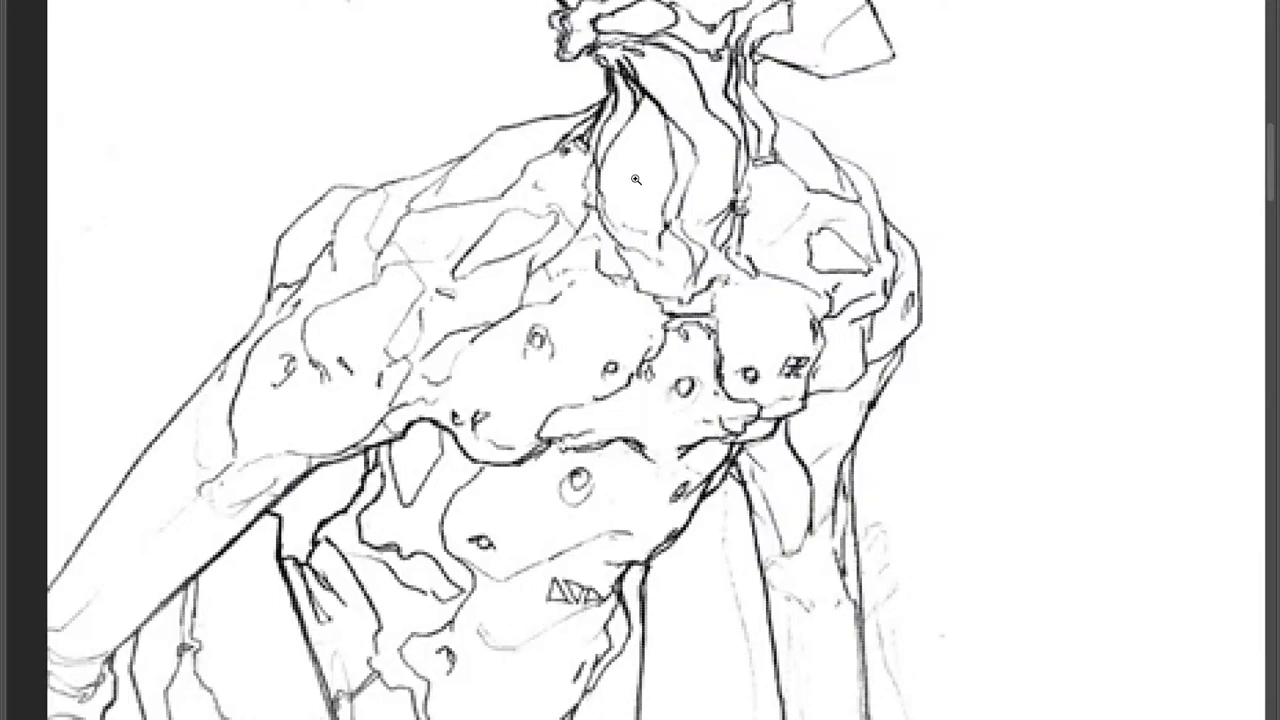
{"action": "left_click_drag", "start_coordinate": [815, 360], "coordinate": [670, 385]}
{"action": "left_click_drag", "start_coordinate": [1092, 588], "coordinate": [754, 562]}
{"action": "left_click", "coordinate": [649, 574], "text": "ctrl"}
{"action": "key", "text": "ctrl+t"}
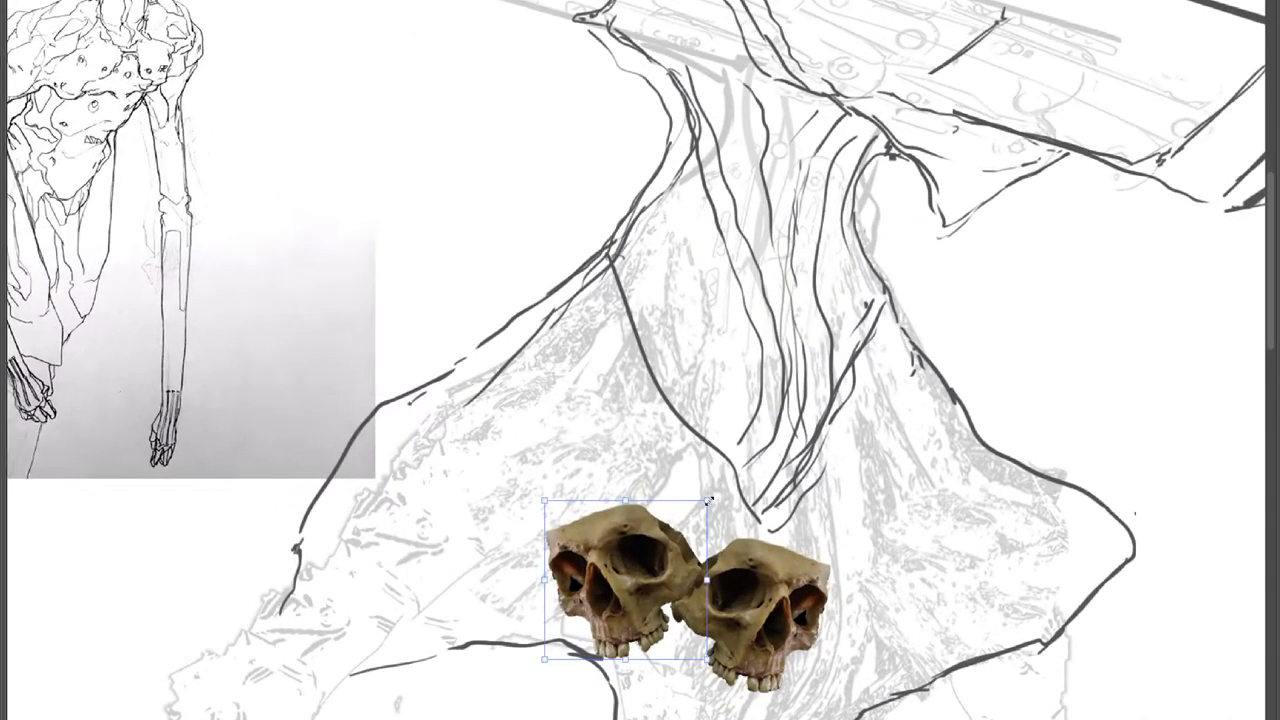
{"action": "left_click_drag", "start_coordinate": [709, 500], "coordinate": [746, 461]}
{"action": "key", "text": "Return"}
Duplicate the enlarged skull onto the right side of the chest and flip it horizontally.
{"action": "left_click_drag", "start_coordinate": [730, 562], "coordinate": [907, 533]}
{"action": "left_click", "coordinate": [934, 667]}
{"action": "key", "text": "Return"}
Scale the right skull down slightly, adjust its tilt and move it up above the small middle skull.
{"action": "key", "text": "ctrl+t"}
{"action": "mouse_move", "coordinate": [968, 437]}
{"action": "left_mouse_down"}
{"action": "mouse_move", "coordinate": [955, 450]}
{"action": "mouse_move", "coordinate": [948, 431]}
{"action": "left_mouse_up"}
{"action": "left_click_drag", "start_coordinate": [915, 503], "coordinate": [897, 488]}
{"action": "left_click_drag", "start_coordinate": [950, 435], "coordinate": [940, 424]}
{"action": "key", "text": "Return"}
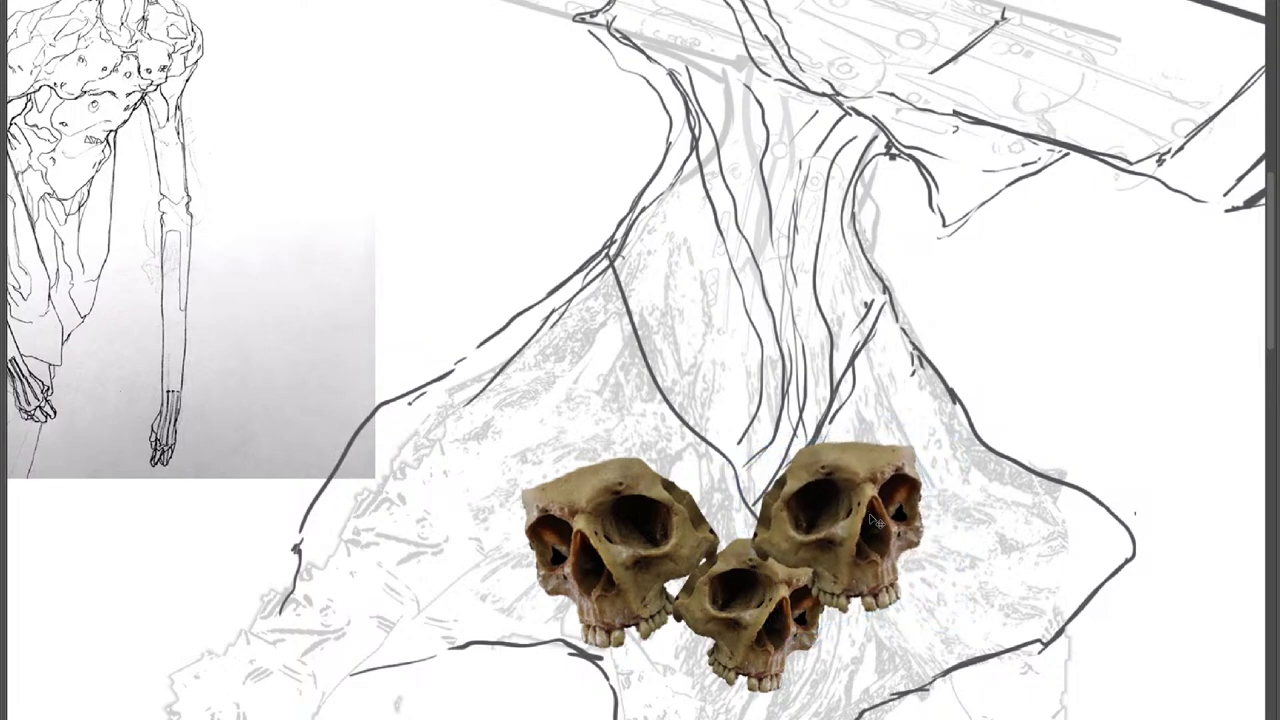
{"action": "left_click_drag", "start_coordinate": [890, 492], "coordinate": [887, 470]}
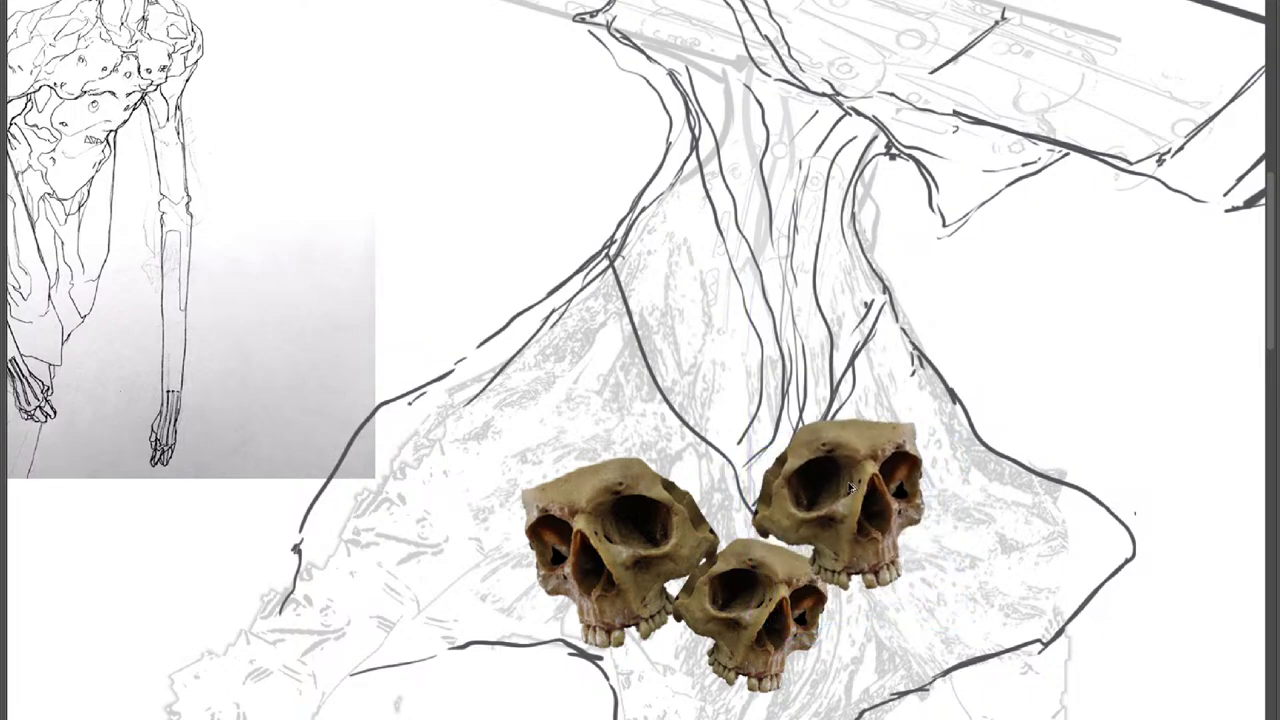
Add small duplicates of the skull between, beside and above the three skulls, building a cluster of eight across the chest.
{"action": "left_click_drag", "start_coordinate": [868, 520], "coordinate": [888, 640]}
{"action": "left_click_drag", "start_coordinate": [953, 530], "coordinate": [880, 602]}
{"action": "left_click_drag", "start_coordinate": [864, 648], "coordinate": [886, 628]}
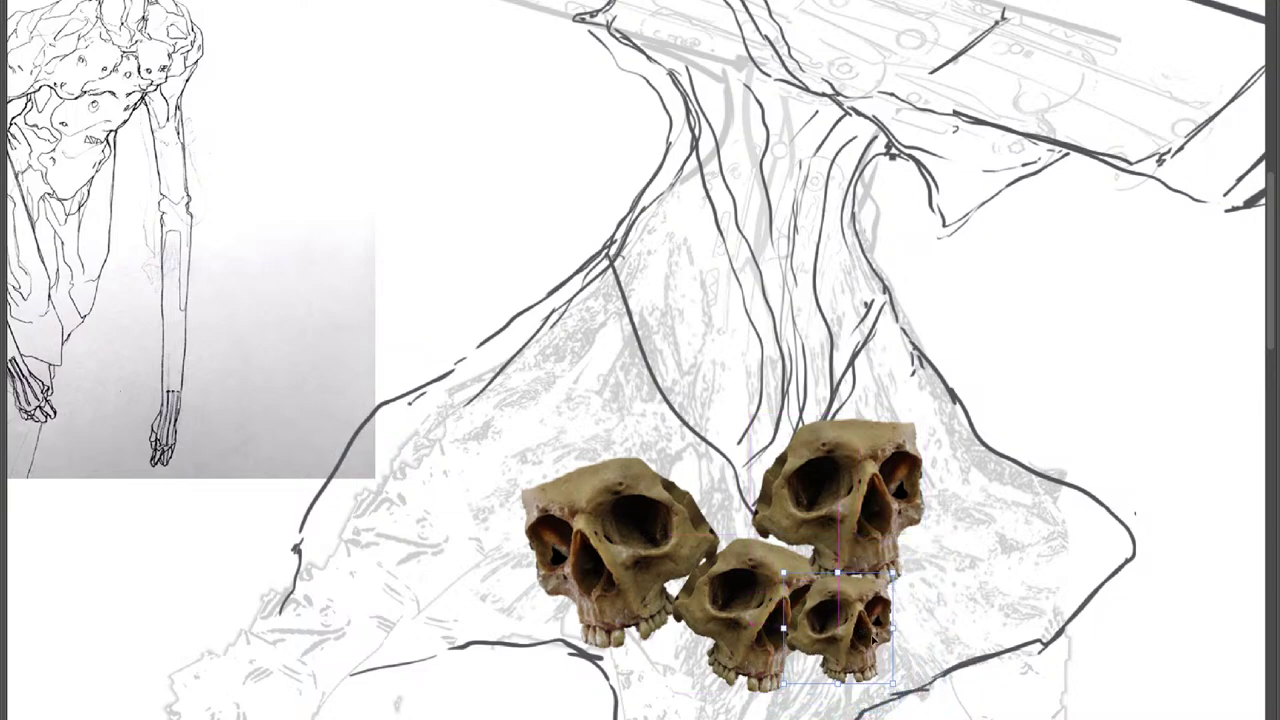
{"action": "key", "text": "Return"}
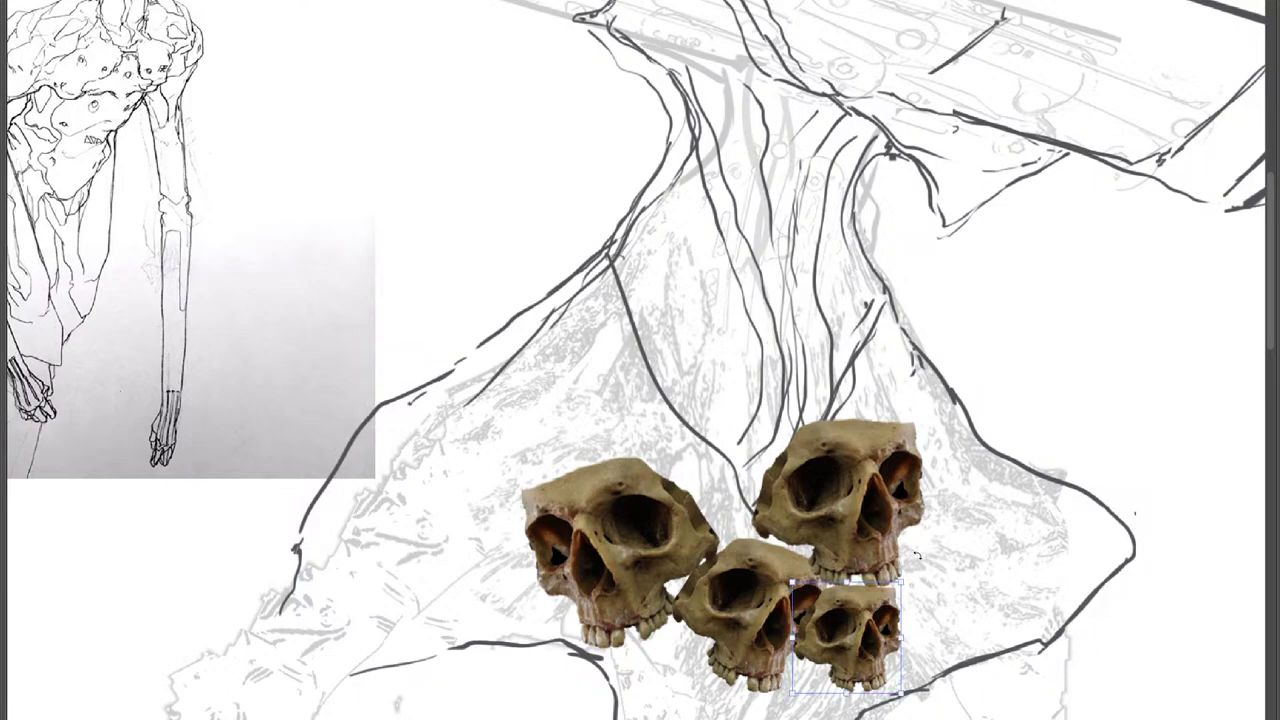
{"action": "left_click_drag", "start_coordinate": [889, 631], "coordinate": [930, 562]}
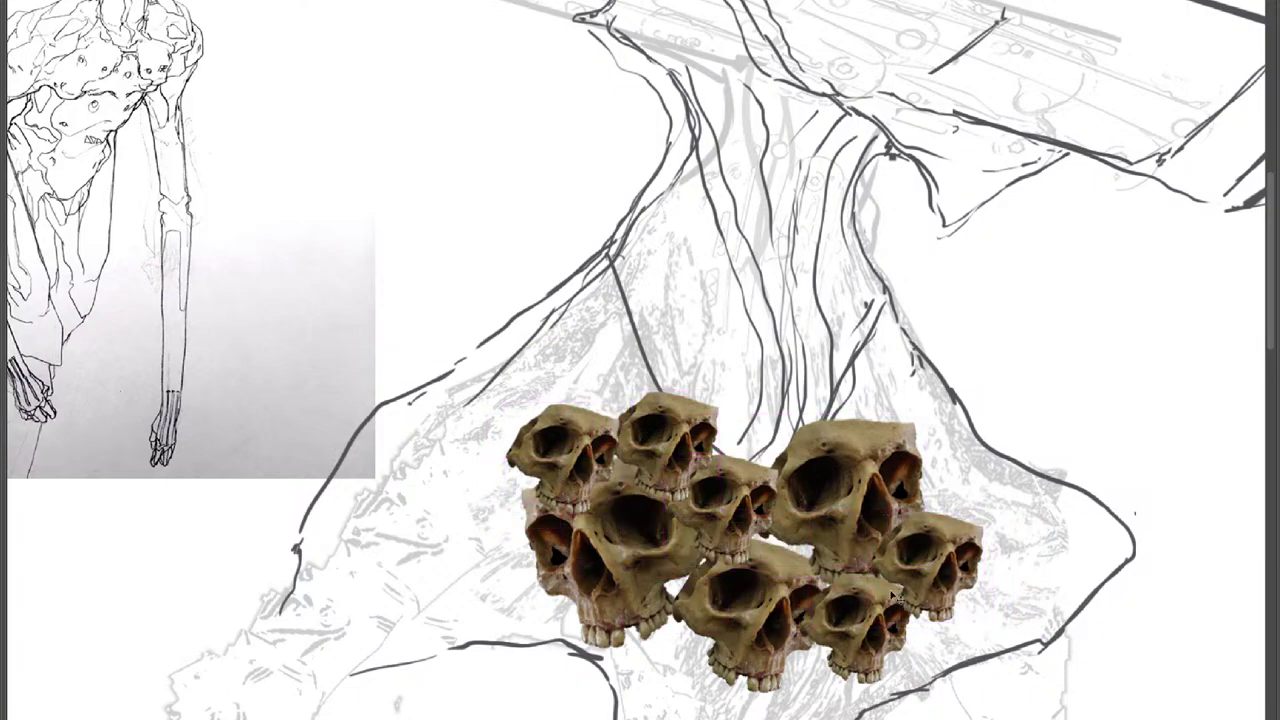
Merge all the skull layers into one and convert it into a desaturated edge drawing.
{"action": "key", "text": "Tab"}
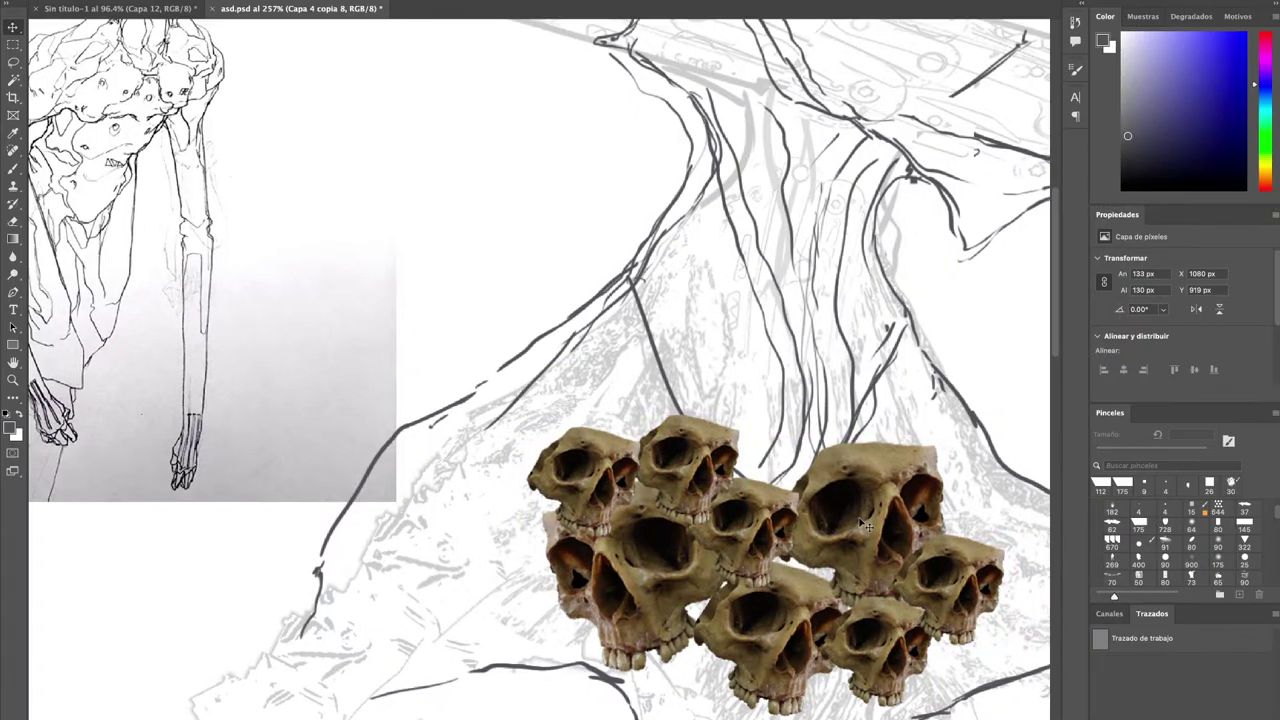
{"action": "left_click", "coordinate": [1180, 708], "text": "shift"}
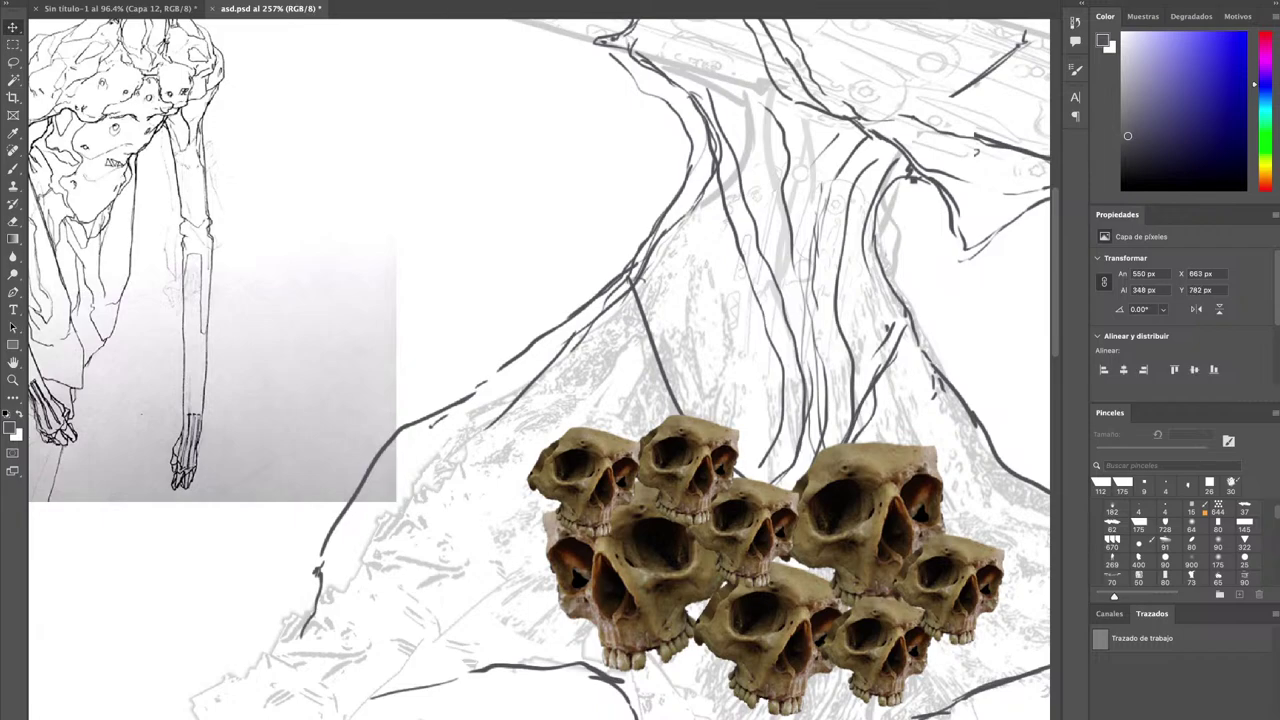
{"action": "key", "text": "super+e"}
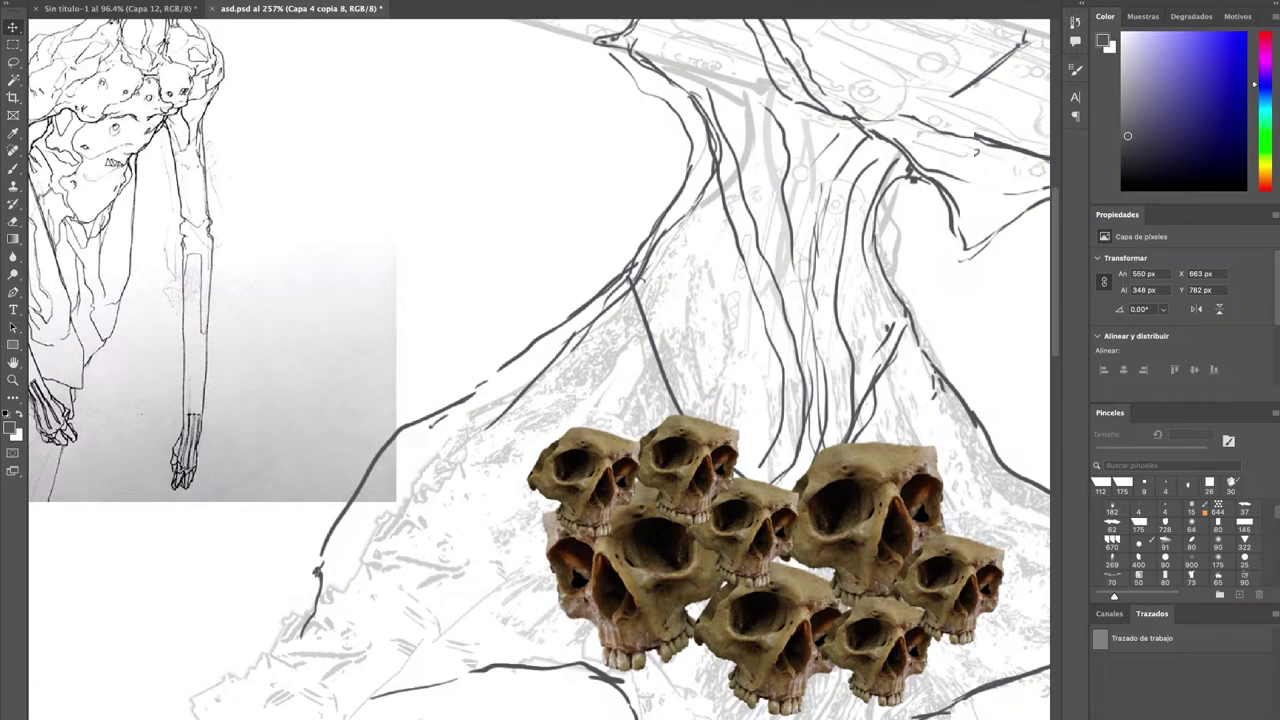
{"action": "key", "text": "ctrl+i"}
{"action": "key", "text": "ctrl+shift+u"}
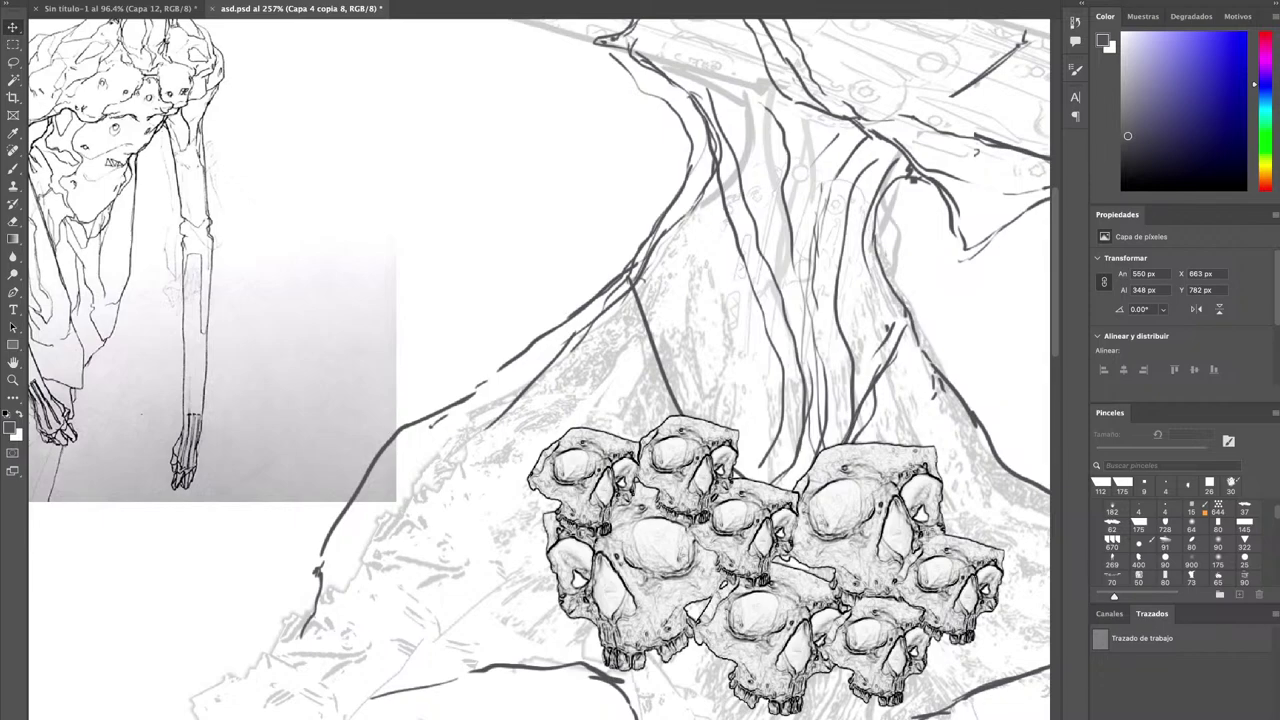
Try a harsh black-and-white contrast adjustment on the skull drawing.
{"action": "left_click", "coordinate": [324, 90]}
{"action": "left_click_drag", "start_coordinate": [781, 131], "coordinate": [850, 127]}
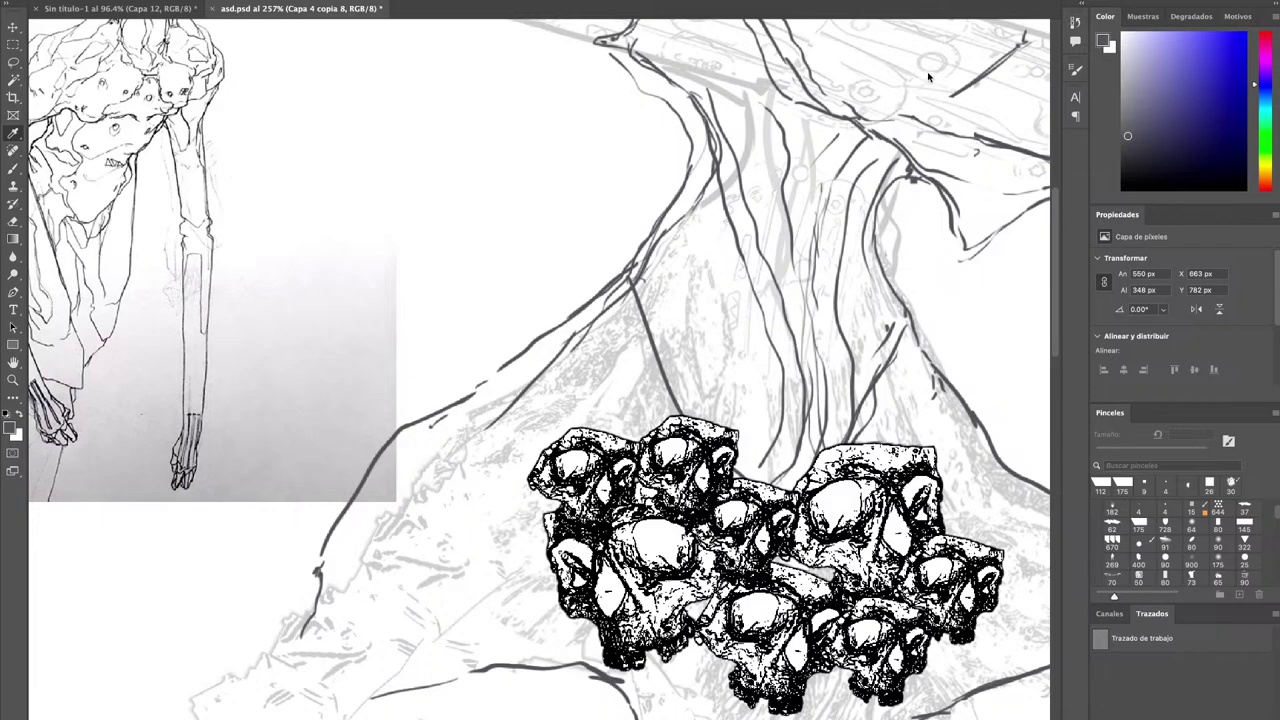
{"action": "key", "text": "v"}
{"action": "key", "text": "ctrl+z"}
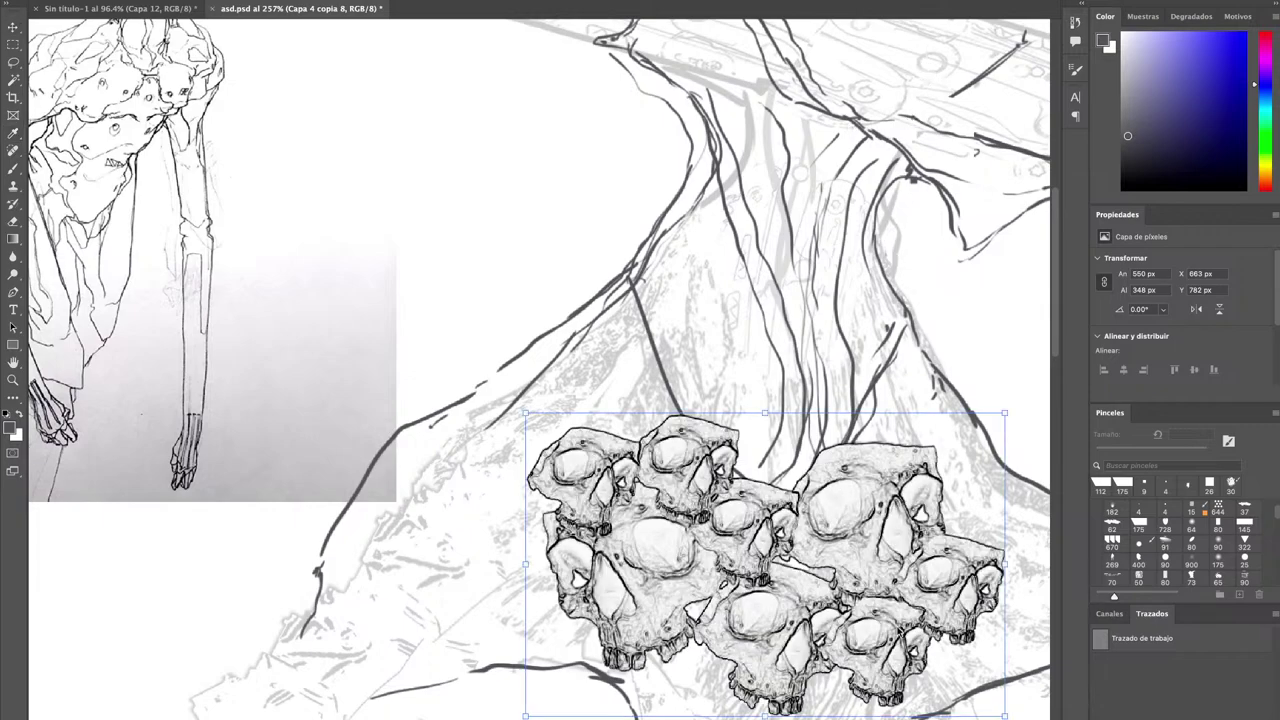
Start warping the skull cluster, bulging its left side outward and its lower edge downward around the chest.
{"action": "key", "text": "ctrl+t"}
{"action": "left_click_drag", "start_coordinate": [823, 640], "coordinate": [828, 697]}
{"action": "left_click_drag", "start_coordinate": [606, 664], "coordinate": [636, 659]}
{"action": "left_click_drag", "start_coordinate": [580, 559], "coordinate": [526, 547]}
{"action": "left_click_drag", "start_coordinate": [892, 609], "coordinate": [674, 529]}
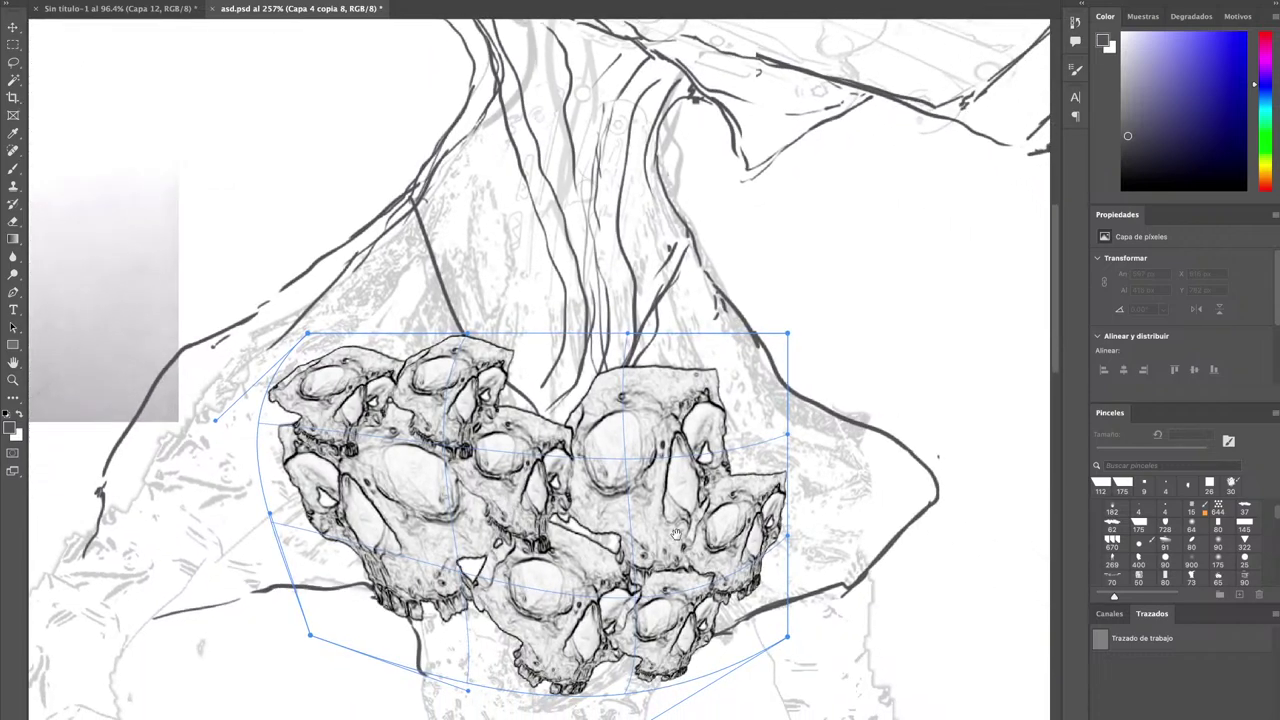
Bulge the right side, top and lower edge of the skull cluster outward, widen its left side and apply the warp.
{"action": "left_click_drag", "start_coordinate": [768, 519], "coordinate": [818, 503]}
{"action": "left_click_drag", "start_coordinate": [704, 394], "coordinate": [690, 388]}
{"action": "left_click_drag", "start_coordinate": [477, 394], "coordinate": [501, 368]}
{"action": "left_click_drag", "start_coordinate": [558, 654], "coordinate": [532, 682]}
{"action": "left_click_drag", "start_coordinate": [703, 408], "coordinate": [706, 553]}
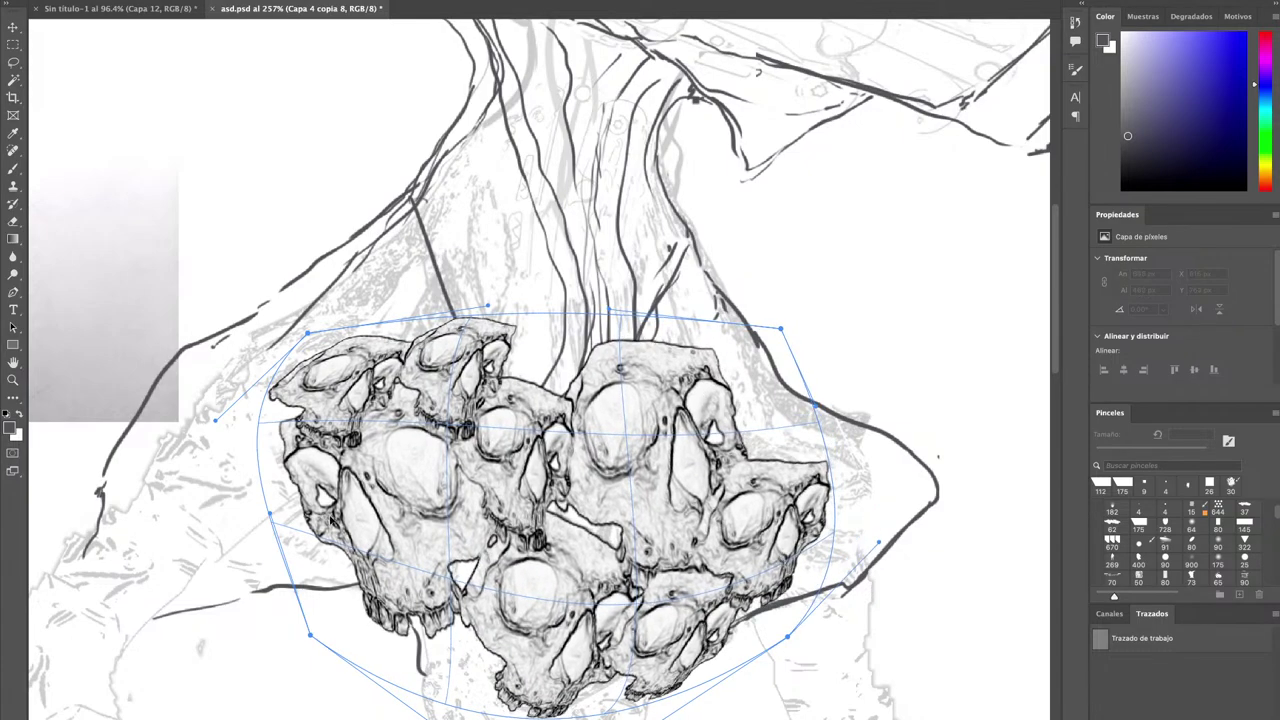
{"action": "left_click_drag", "start_coordinate": [330, 518], "coordinate": [282, 409]}
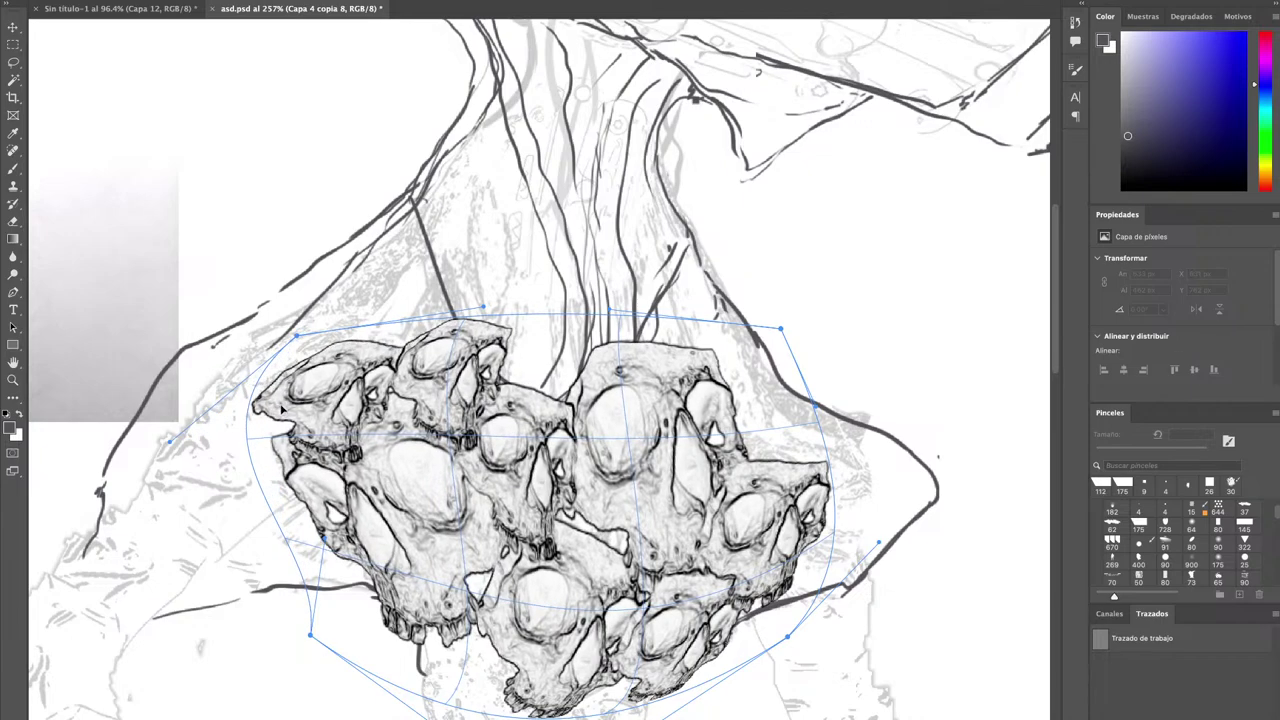
{"action": "key", "text": "Return"}
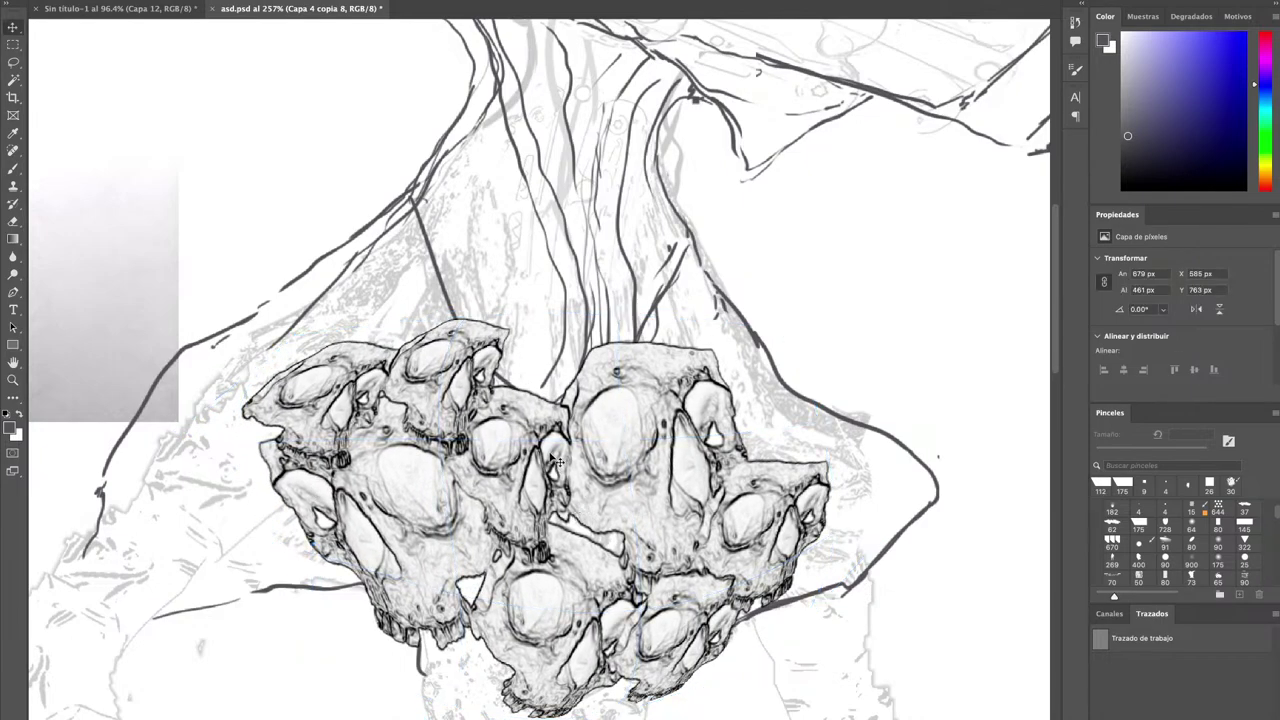
Erase the hard upper edges of the skulls and trim the far left side of the cluster.
{"action": "key", "text": "e"}
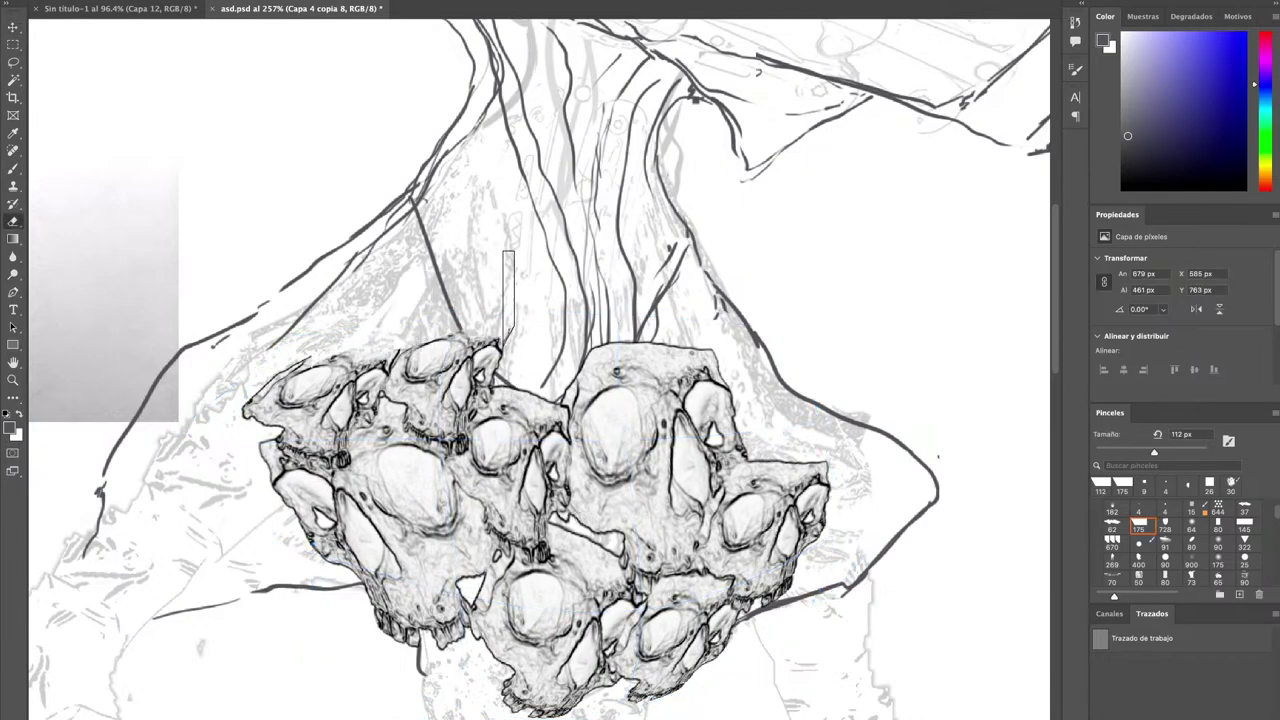
{"action": "mouse_move", "coordinate": [589, 320]}
{"action": "left_mouse_down"}
{"action": "mouse_move", "coordinate": [731, 340]}
{"action": "mouse_move", "coordinate": [773, 400]}
{"action": "mouse_move", "coordinate": [838, 426]}
{"action": "left_mouse_up"}
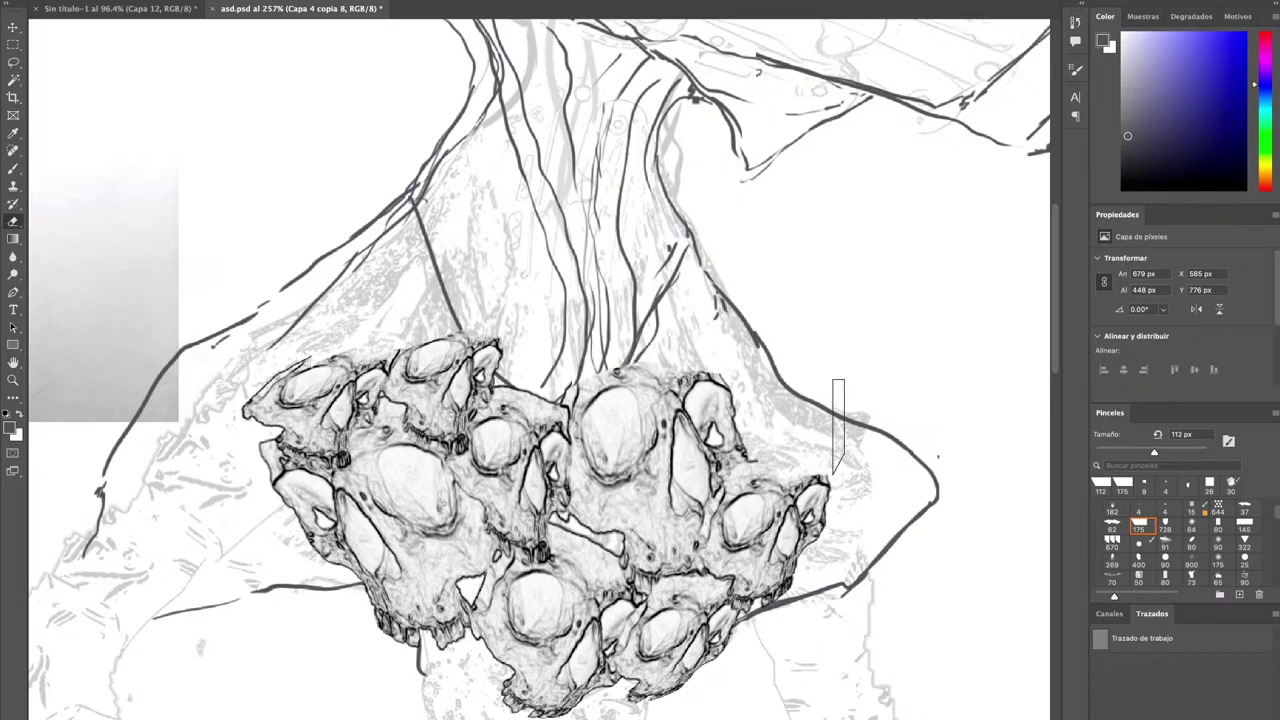
{"action": "mouse_move", "coordinate": [264, 403]}
{"action": "left_mouse_down"}
{"action": "mouse_move", "coordinate": [292, 323]}
{"action": "mouse_move", "coordinate": [248, 430]}
{"action": "mouse_move", "coordinate": [281, 543]}
{"action": "left_mouse_up"}
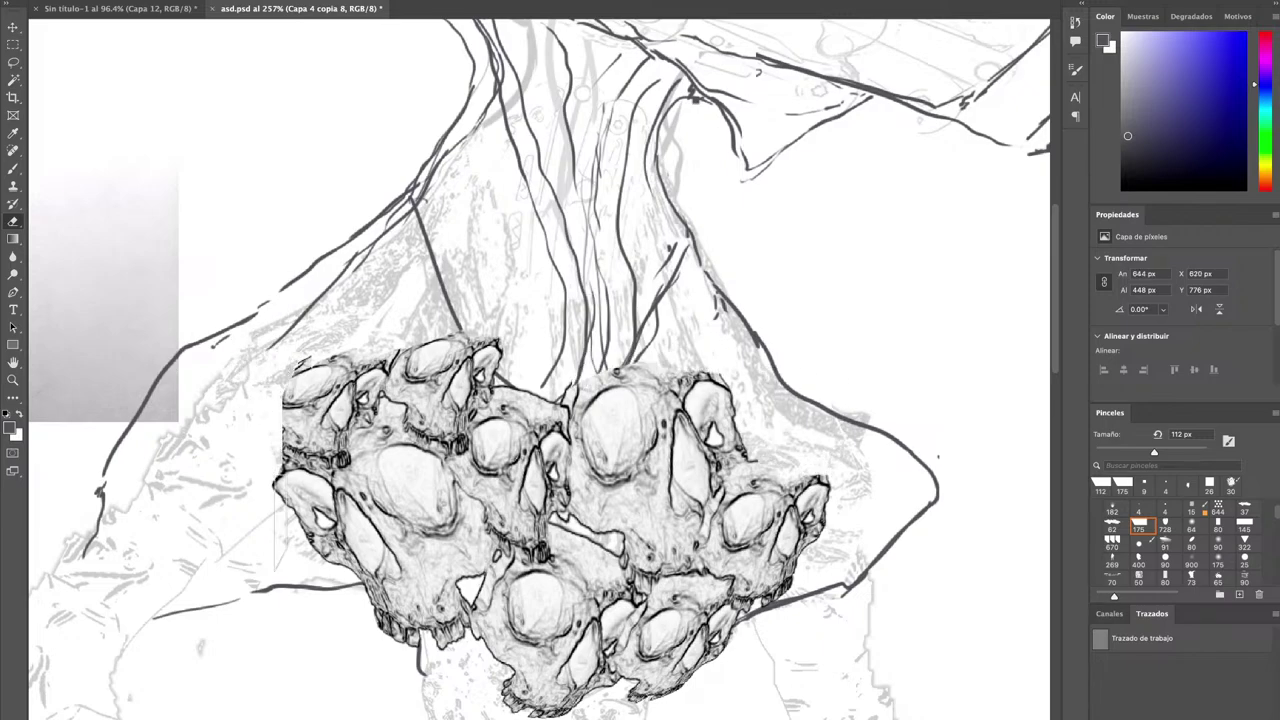
Brighten the skull drawing's gray shading so that mainly its dark contour lines remain.
{"action": "key", "text": "z"}
{"action": "left_click_drag", "start_coordinate": [736, 516], "coordinate": [683, 574]}
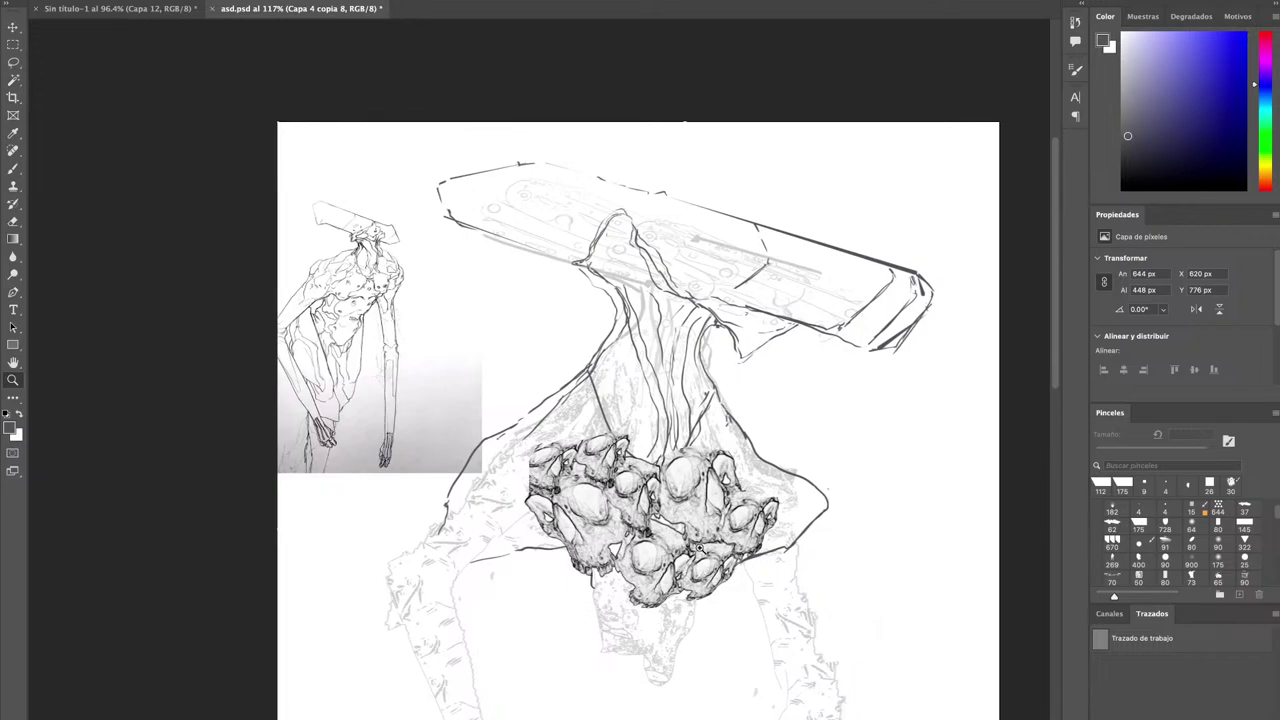
{"action": "key", "text": "i"}
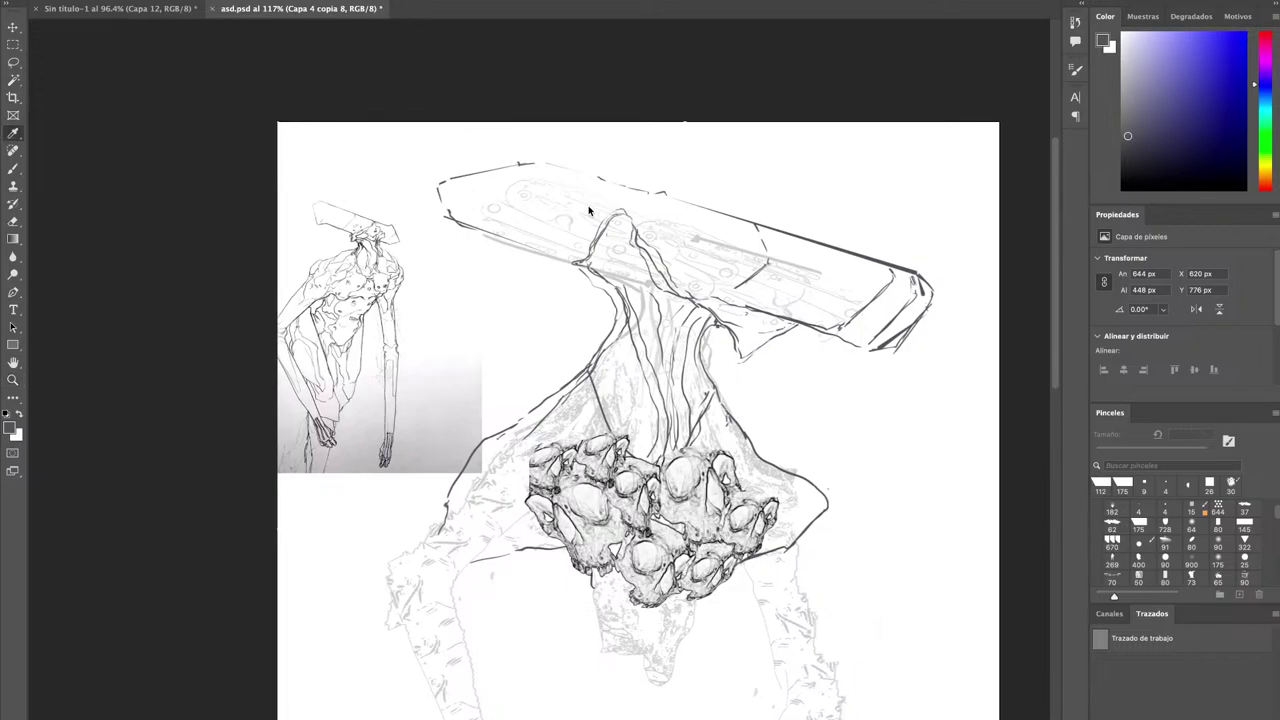
{"action": "left_click_drag", "start_coordinate": [678, 211], "coordinate": [648, 210]}
{"action": "key", "text": "z"}
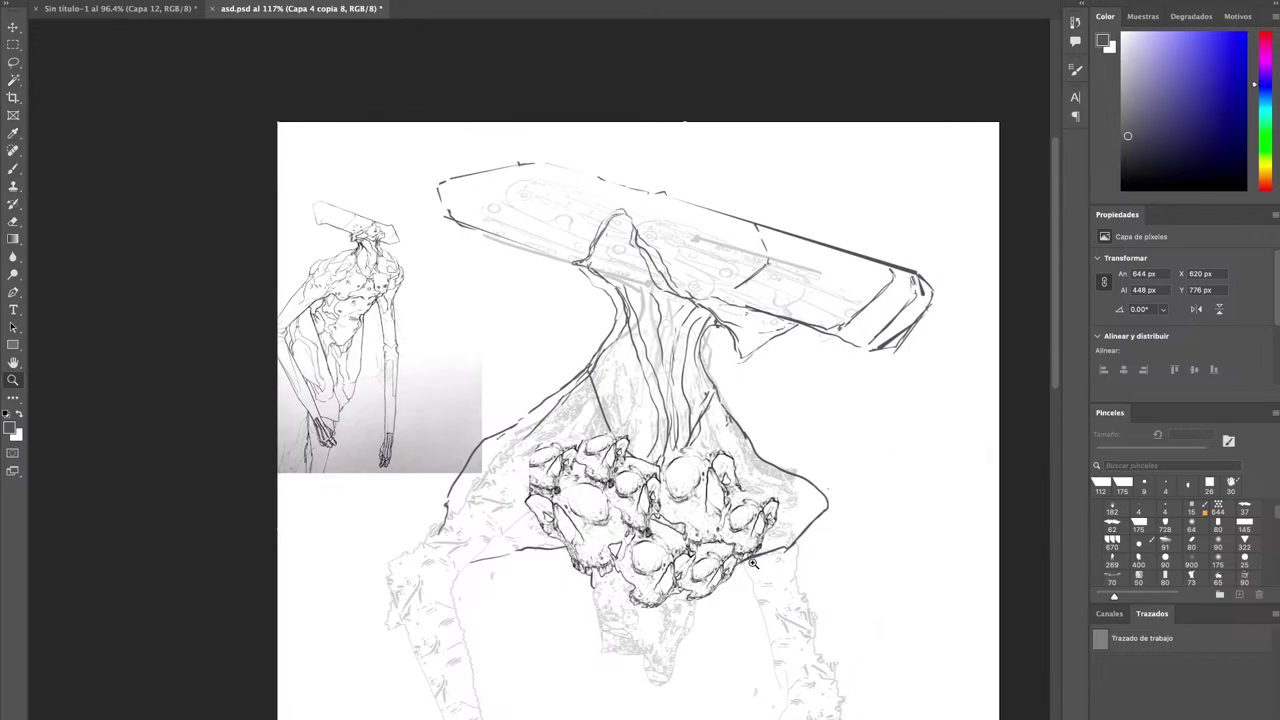
Move the skull layer beneath the neck and chest line art in the layer order.
{"action": "left_click_drag", "start_coordinate": [654, 608], "coordinate": [718, 583]}
{"action": "left_click_drag", "start_coordinate": [731, 364], "coordinate": [688, 364]}
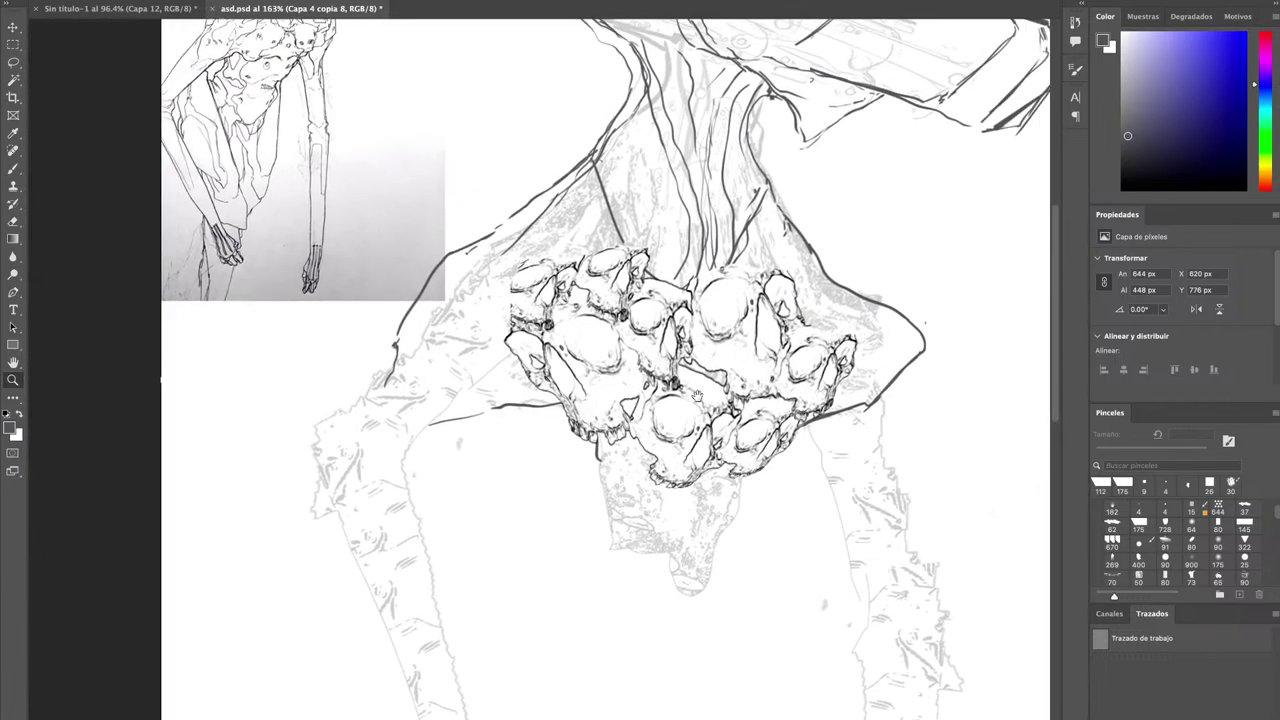
{"action": "left_click_drag", "start_coordinate": [775, 328], "coordinate": [752, 448]}
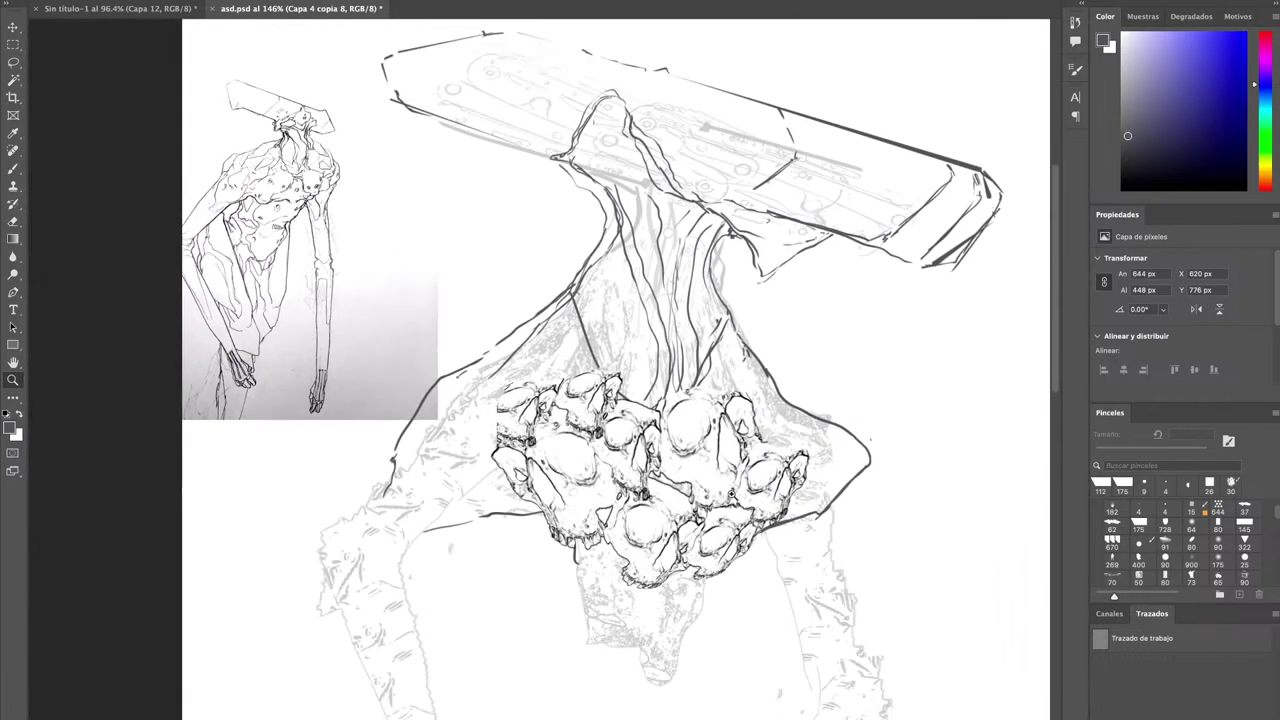
{"action": "scroll", "coordinate": [700, 433], "scroll_direction": "left", "scroll_amount": 3}
{"action": "scroll", "coordinate": [700, 433], "scroll_direction": "up", "scroll_amount": 2}
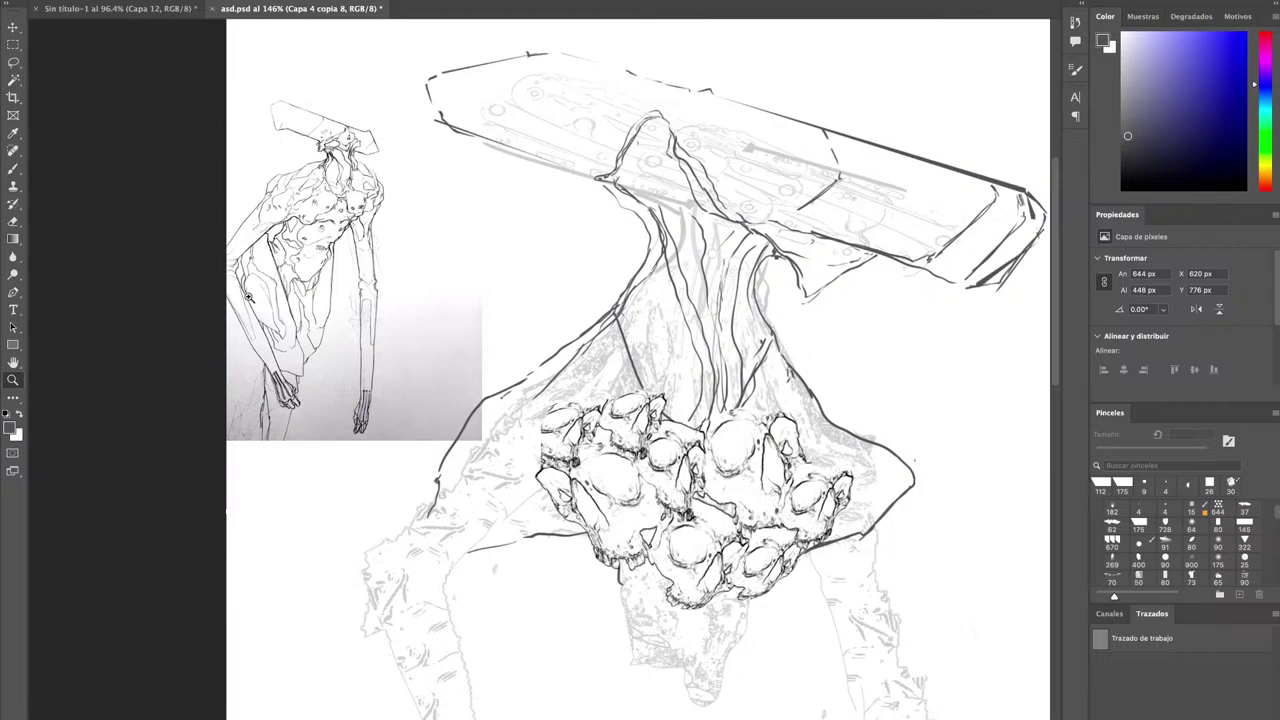
{"action": "key", "text": "super+bracketleft"}
{"action": "key", "text": "super+bracketleft"}
{"action": "key", "text": "super+bracketright"}
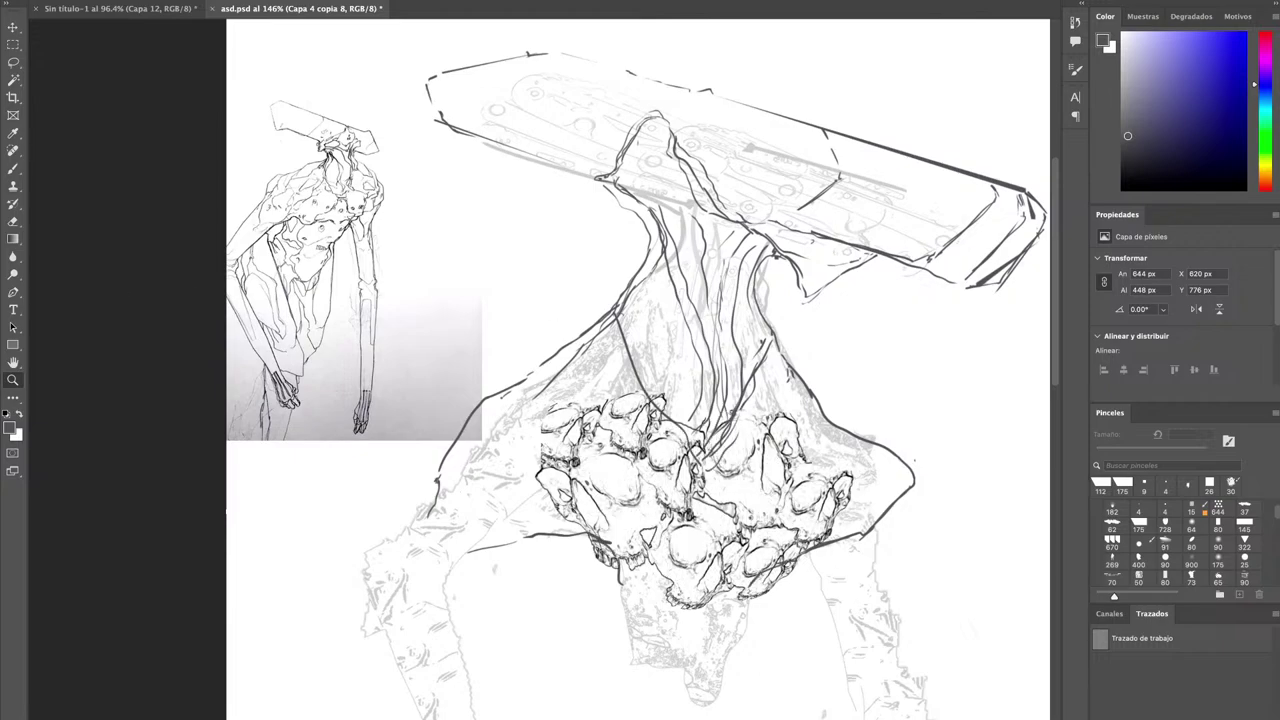
{"action": "key", "text": "alt+bracketleft"}
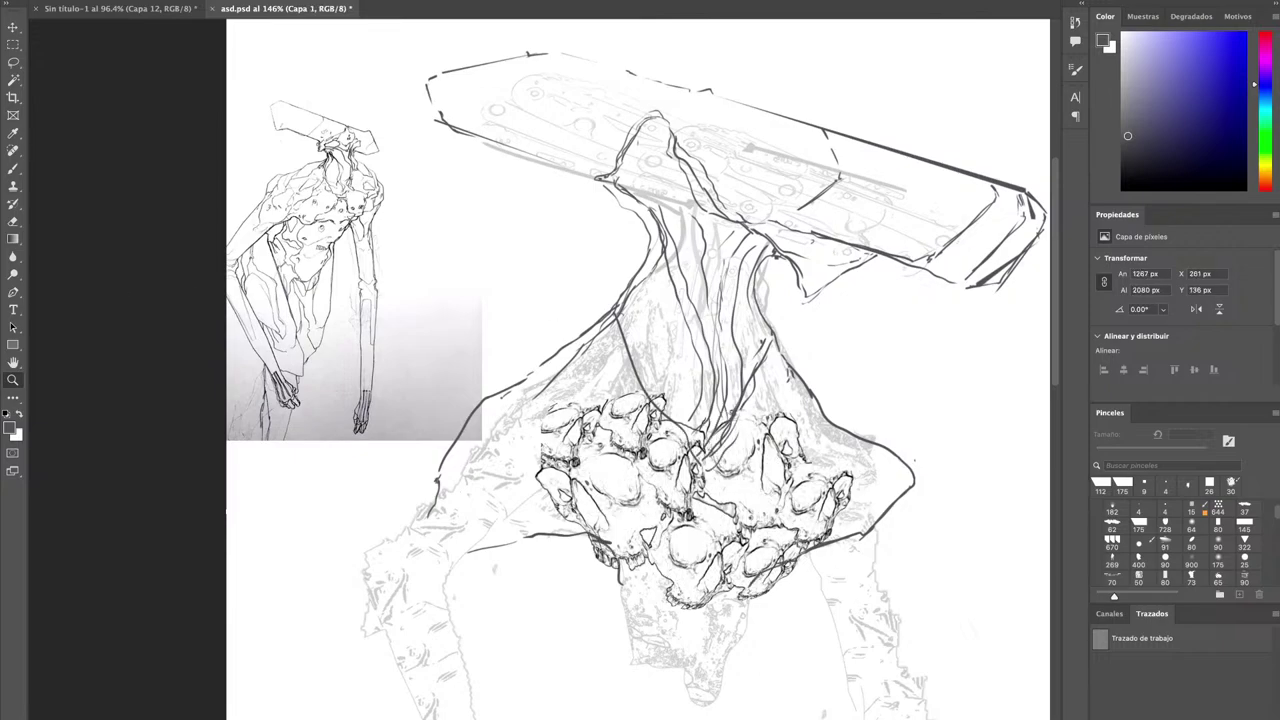
Fade the skull layer to 50% opacity.
{"action": "key", "text": "alt+bracketright"}
{"action": "key", "text": "v"}
{"action": "key", "text": "2"}
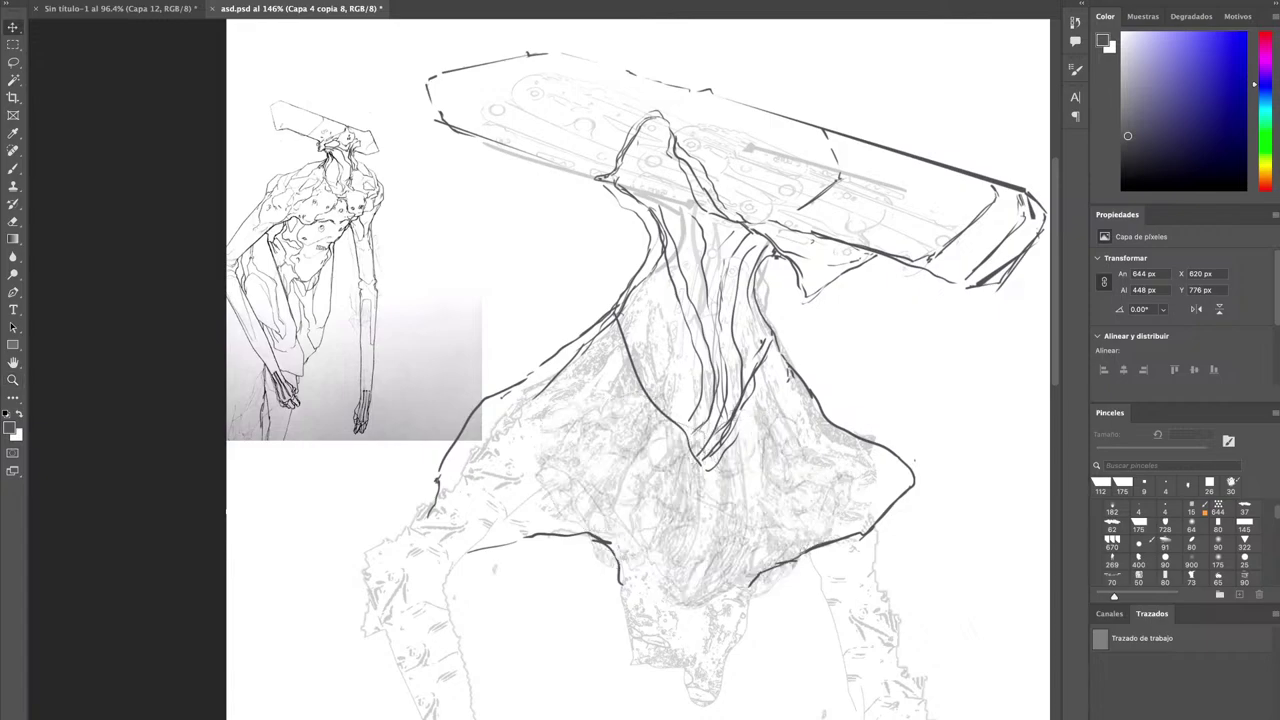
{"action": "key", "text": "5"}
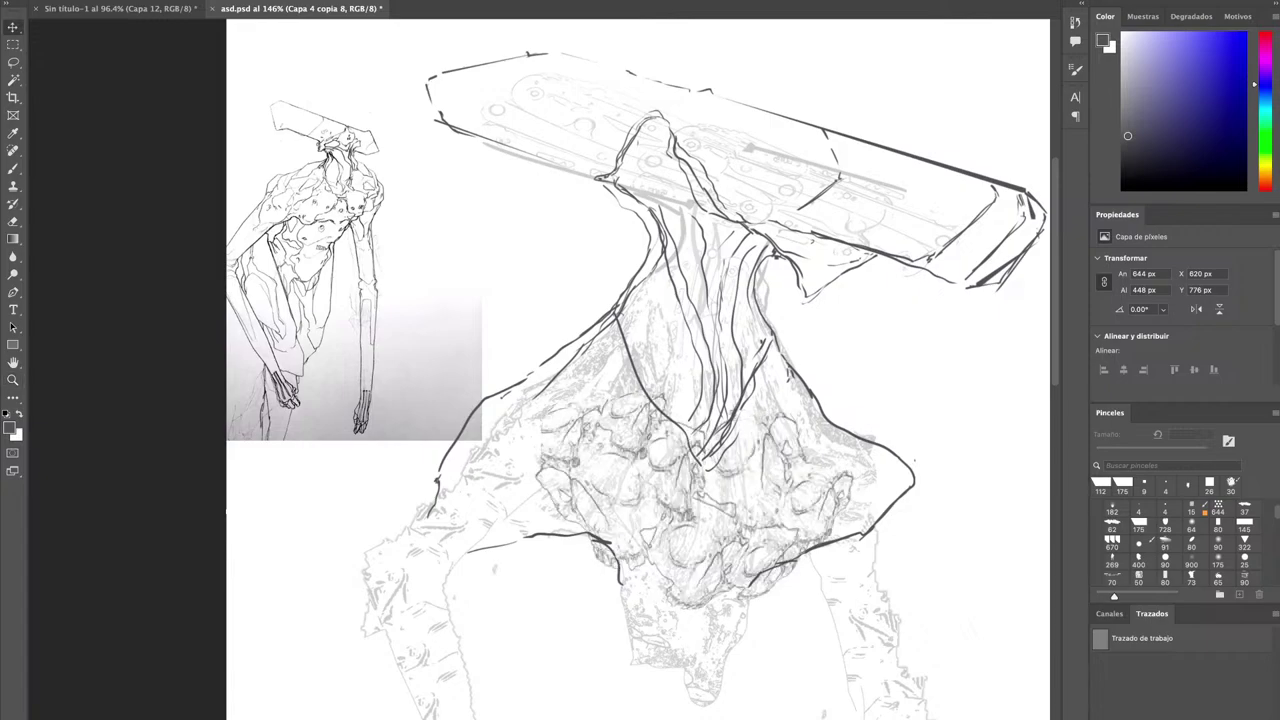
Select the line art layer and save the document.
{"action": "key", "text": "alt+bracketright"}
{"action": "key", "text": "b"}
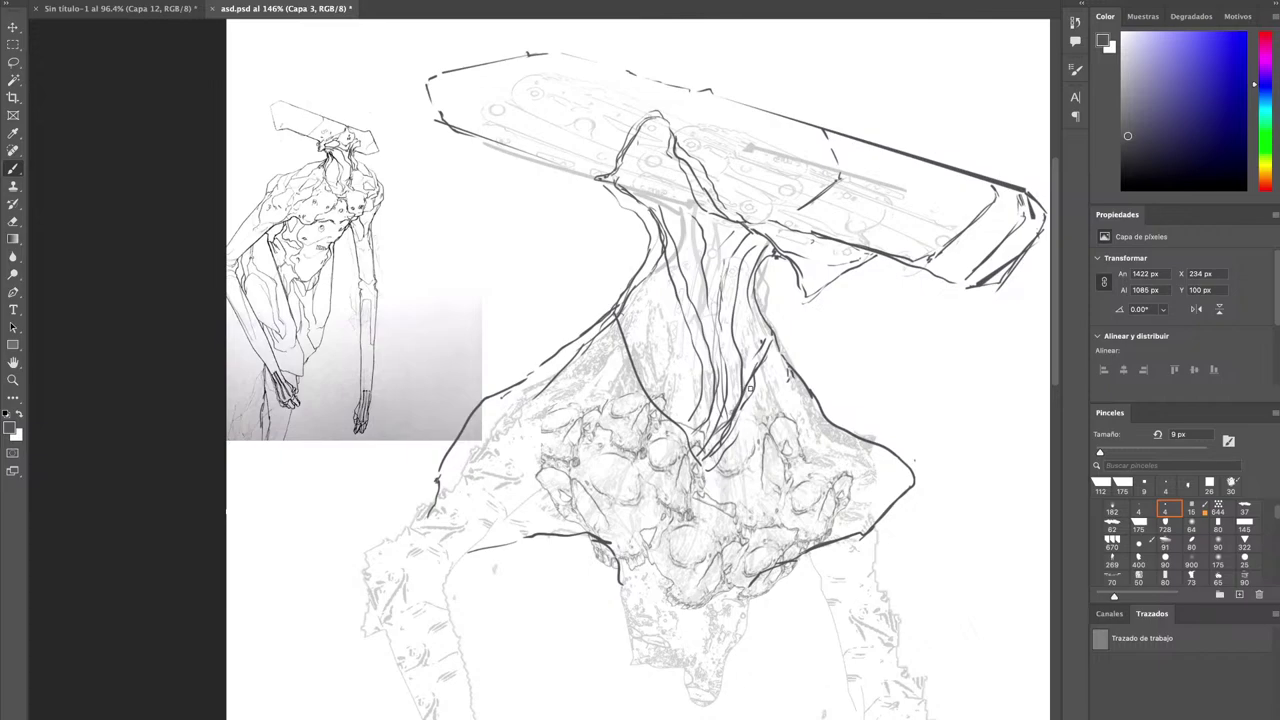
{"action": "key", "text": "super+s"}
{"action": "key", "text": "z"}
{"action": "left_click_drag", "start_coordinate": [843, 345], "coordinate": [906, 334]}
{"action": "left_click_drag", "start_coordinate": [808, 429], "coordinate": [818, 432]}
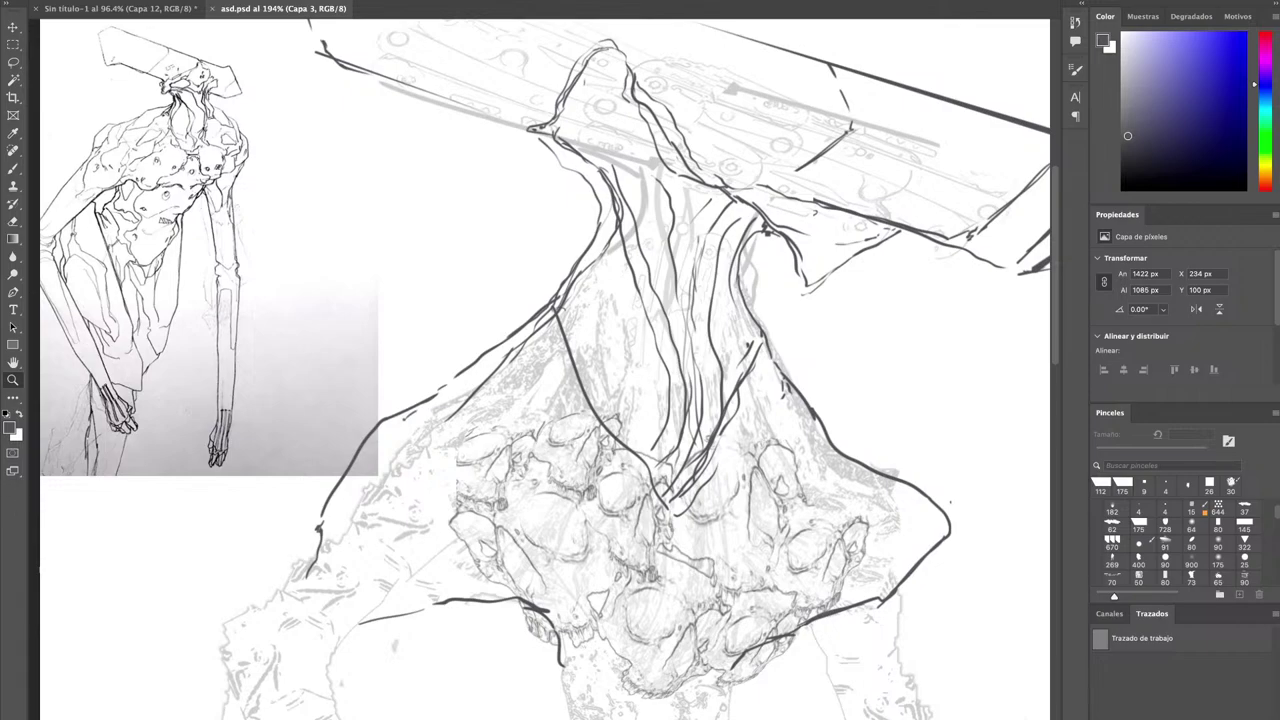
Add a new layer between the skulls and the line art, reset the colors to default and fill it with white.
{"action": "key", "text": "Delete"}
{"action": "key", "text": "ctrl+s"}
{"action": "key", "text": "alt+bracketleft"}
{"action": "key", "text": "alt+bracketleft"}
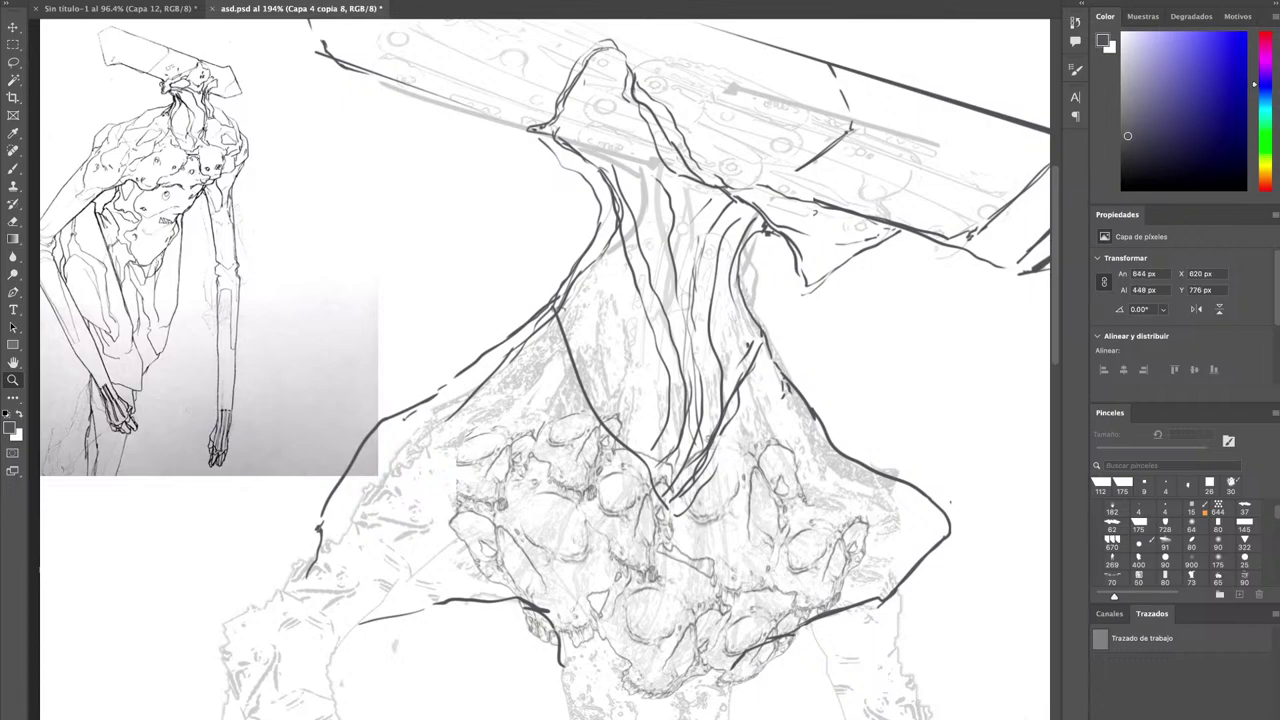
{"action": "key", "text": "ctrl+e"}
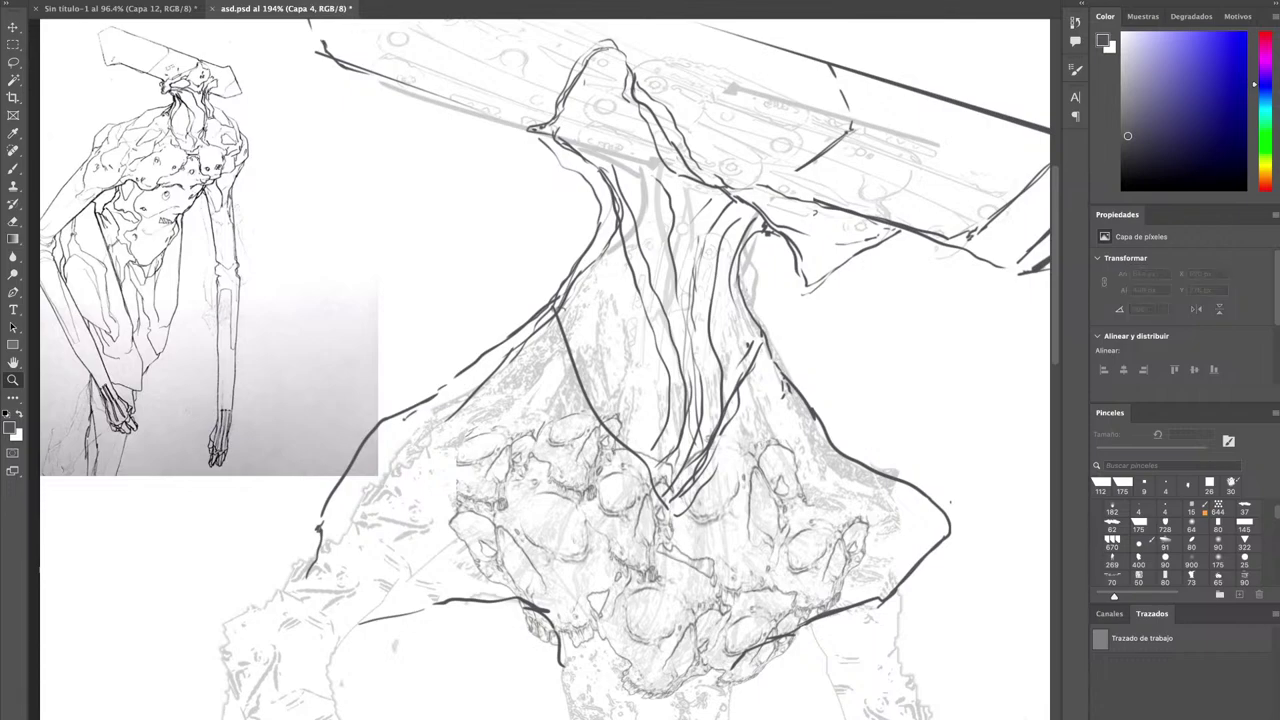
{"action": "key", "text": "d"}
{"action": "key", "text": "alt+BackSpace"}
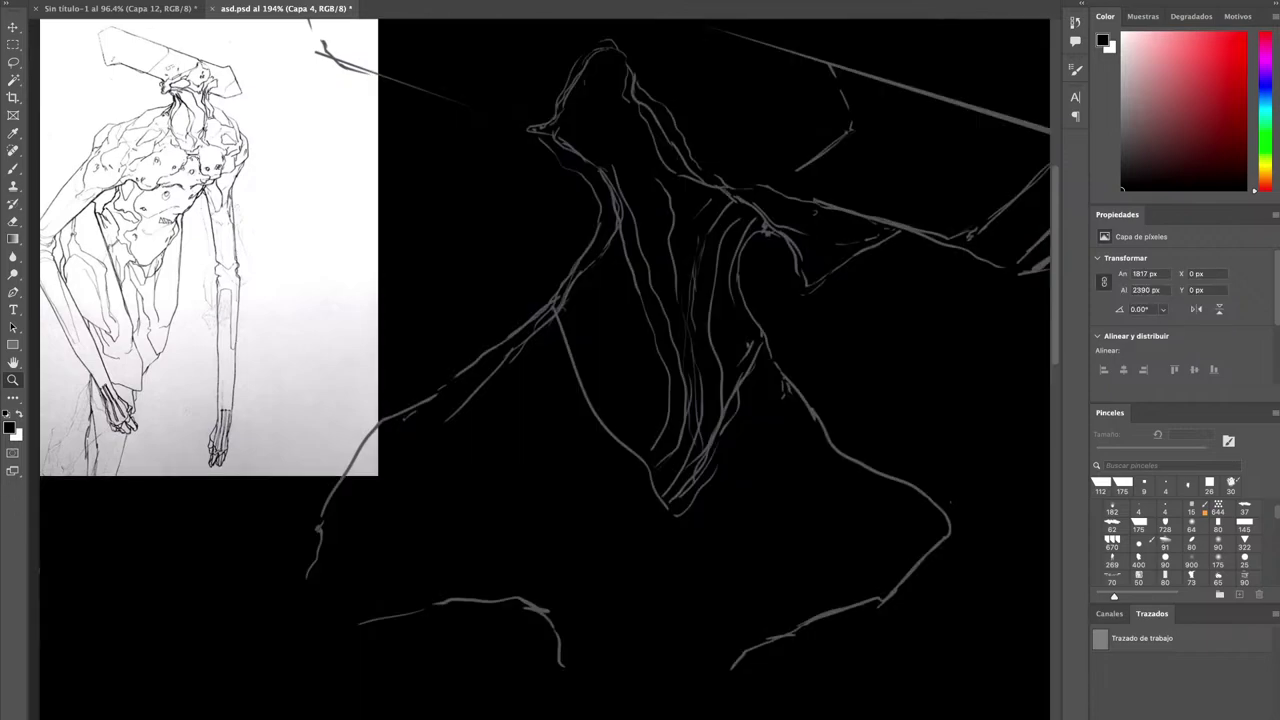
{"action": "key", "text": "ctrl+BackSpace"}
Set the white layer's opacity to 80% to fade the skulls and old drawing beneath it.
{"action": "key", "text": "v"}
{"action": "key", "text": "8"}
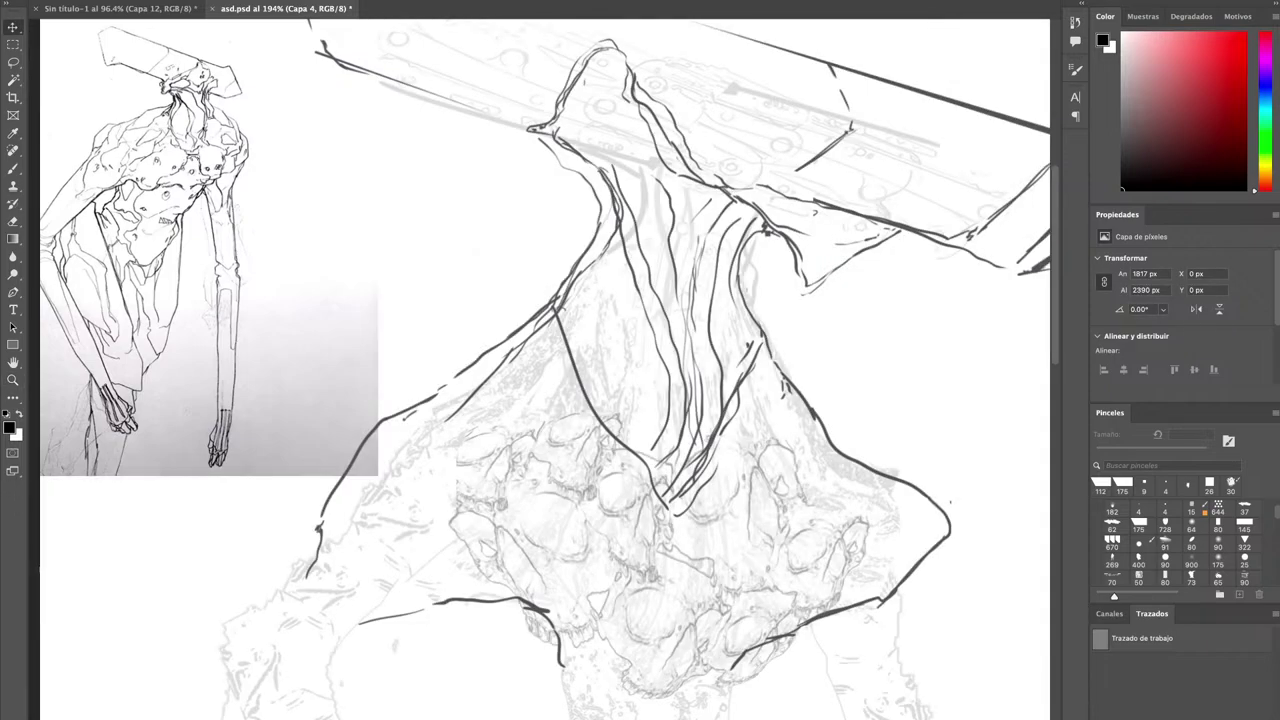
{"action": "key", "text": "9"}
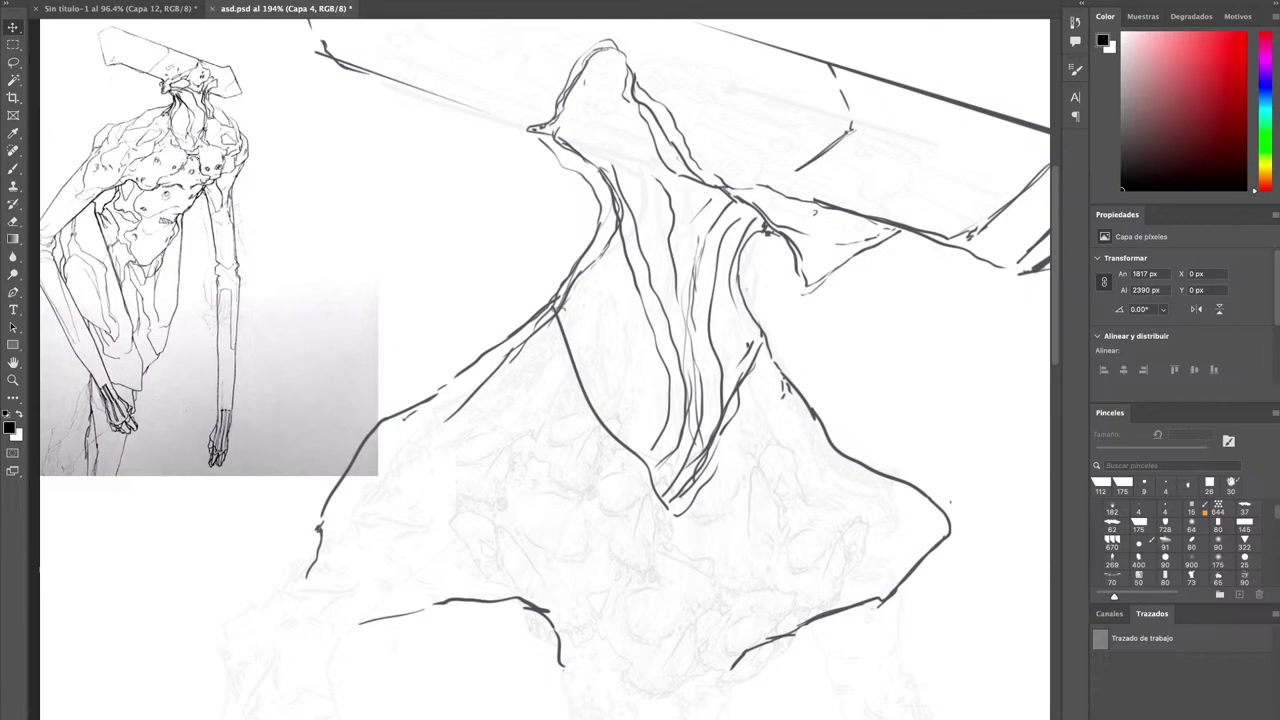
{"action": "key", "text": "8"}
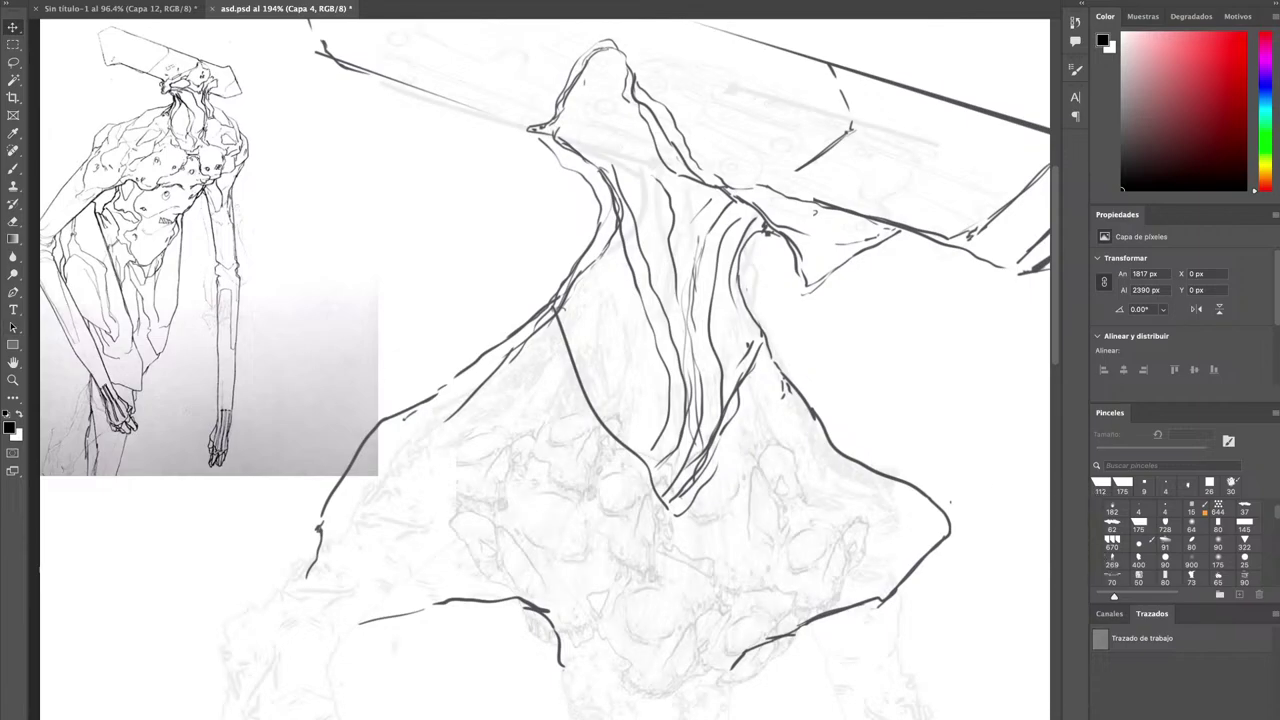
Return to the line art layer, save the document and get ready to draw over the chest.
{"action": "key", "text": "alt+bracketleft"}
{"action": "key", "text": "ctrl+s"}
{"action": "key", "text": "b"}
{"action": "key", "text": "z"}
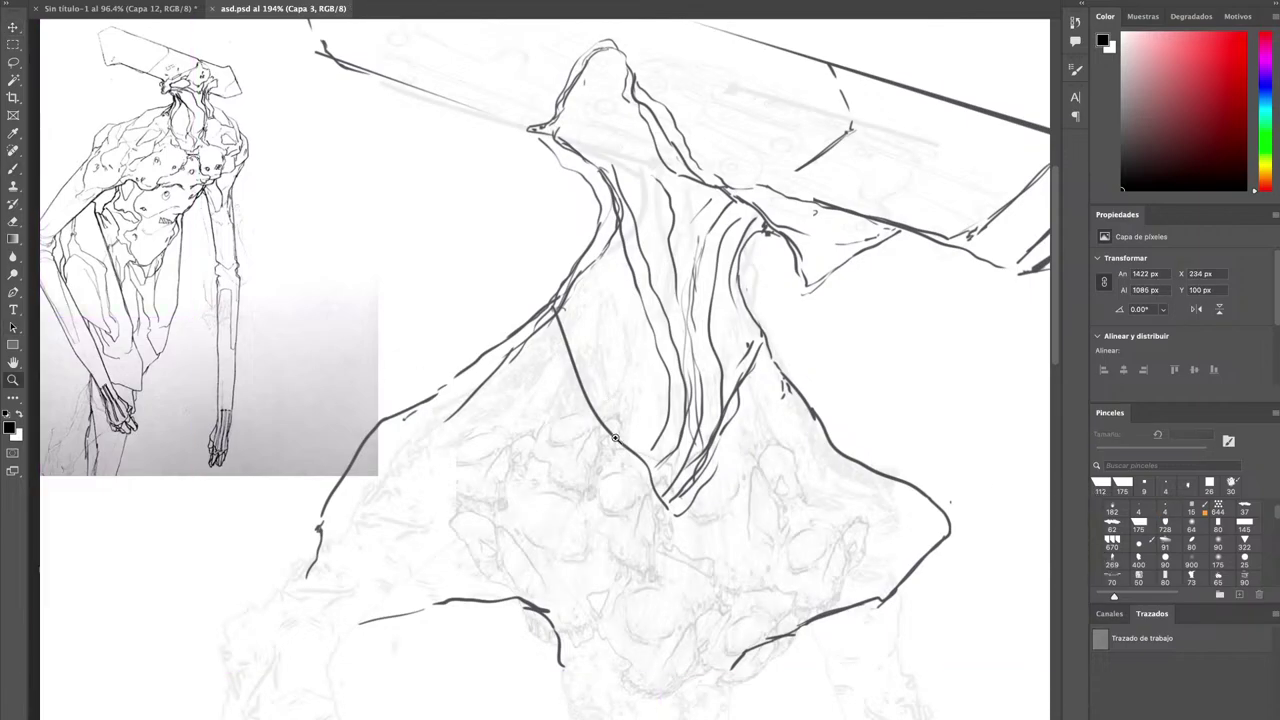
Hide the interface panels and ink the left shoulder slope and a flowing contour line down the neck.
{"action": "mouse_move", "coordinate": [631, 400]}
{"action": "left_mouse_down"}
{"action": "mouse_move", "coordinate": [642, 430]}
{"action": "mouse_move", "coordinate": [673, 421]}
{"action": "left_mouse_up"}
{"action": "key", "text": "Tab"}
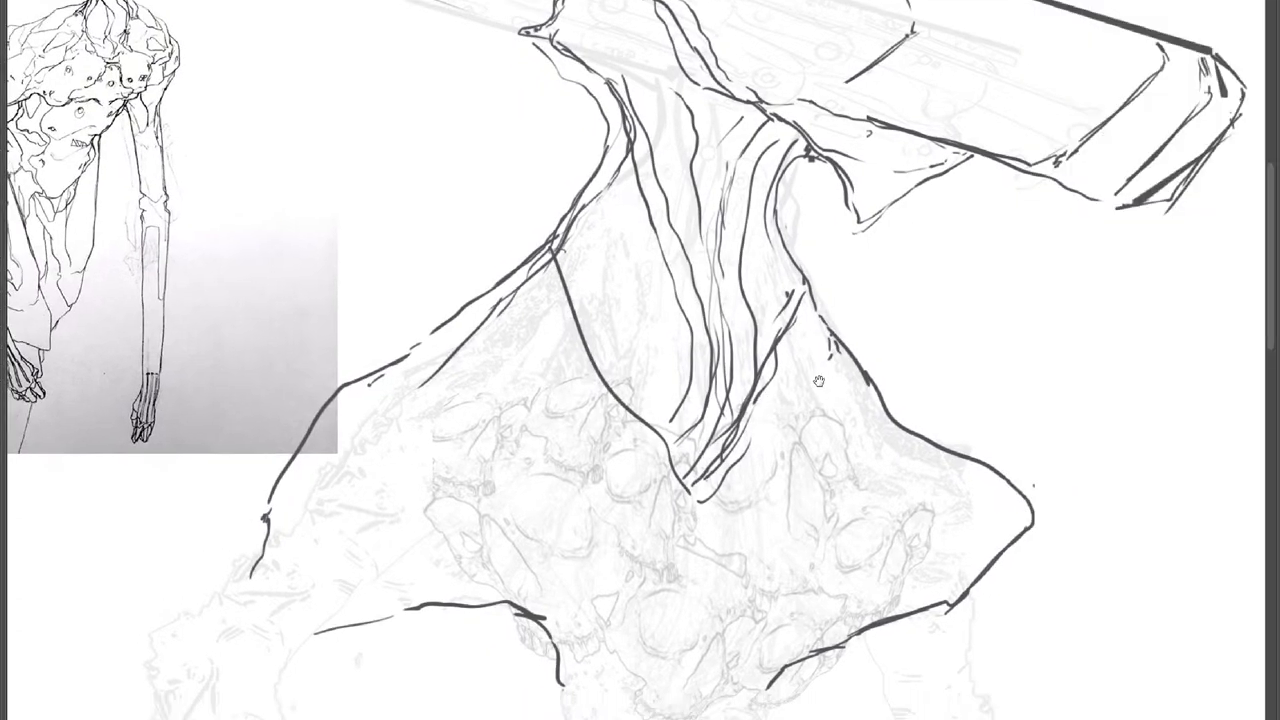
{"action": "left_click_drag", "start_coordinate": [818, 380], "coordinate": [976, 446]}
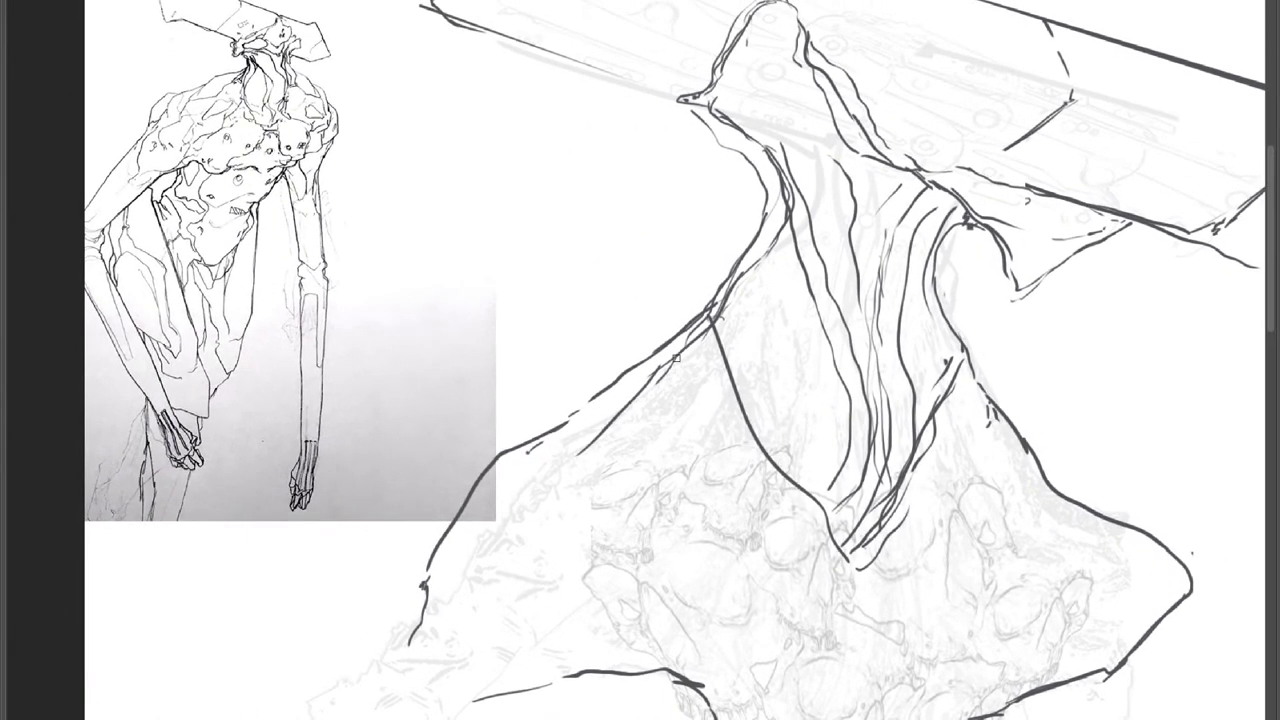
{"action": "mouse_move", "coordinate": [727, 278]}
{"action": "left_mouse_down"}
{"action": "mouse_move", "coordinate": [503, 445]}
{"action": "mouse_move", "coordinate": [456, 507]}
{"action": "left_mouse_up"}
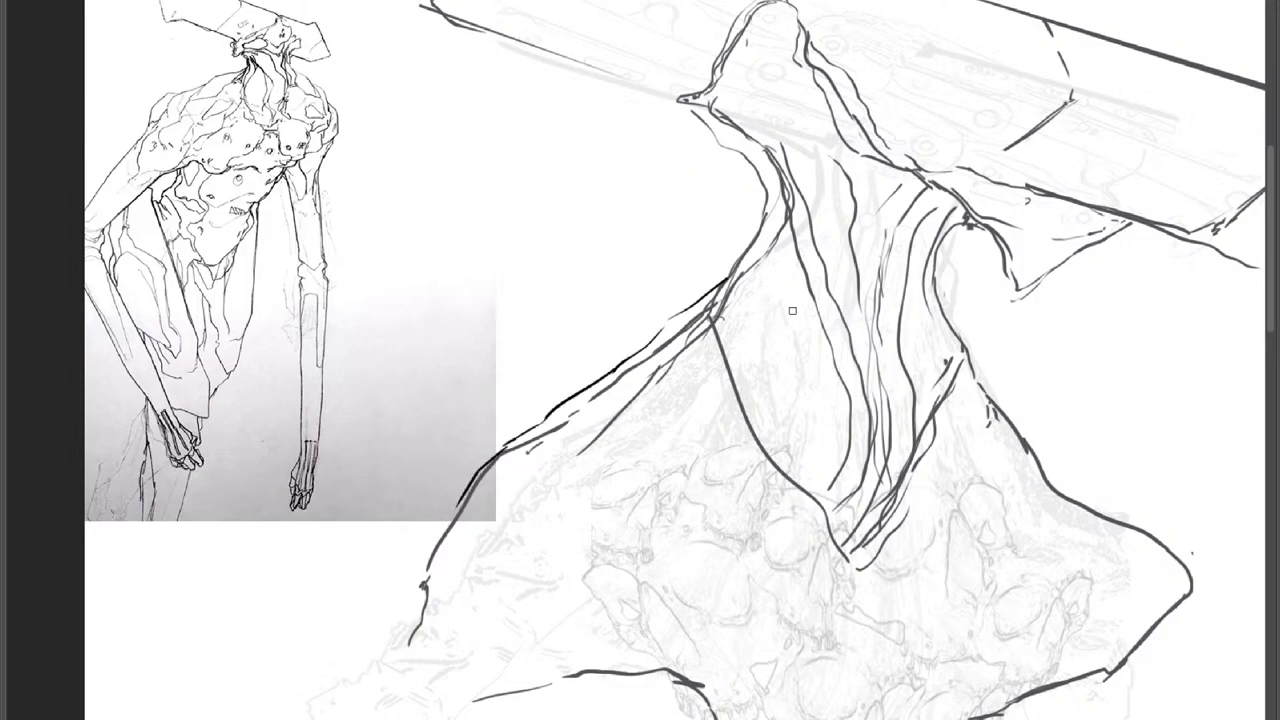
{"action": "mouse_move", "coordinate": [794, 255]}
{"action": "left_mouse_down"}
{"action": "mouse_move", "coordinate": [814, 368]}
{"action": "mouse_move", "coordinate": [800, 479]}
{"action": "left_mouse_up"}
Ink the first skulls on the upper-left chest, tracing their eye sockets, noses, jaws and teeth over the faded guide.
{"action": "mouse_move", "coordinate": [732, 429]}
{"action": "left_mouse_down"}
{"action": "mouse_move", "coordinate": [683, 483]}
{"action": "mouse_move", "coordinate": [696, 532]}
{"action": "mouse_move", "coordinate": [751, 544]}
{"action": "mouse_move", "coordinate": [787, 492]}
{"action": "left_mouse_up"}
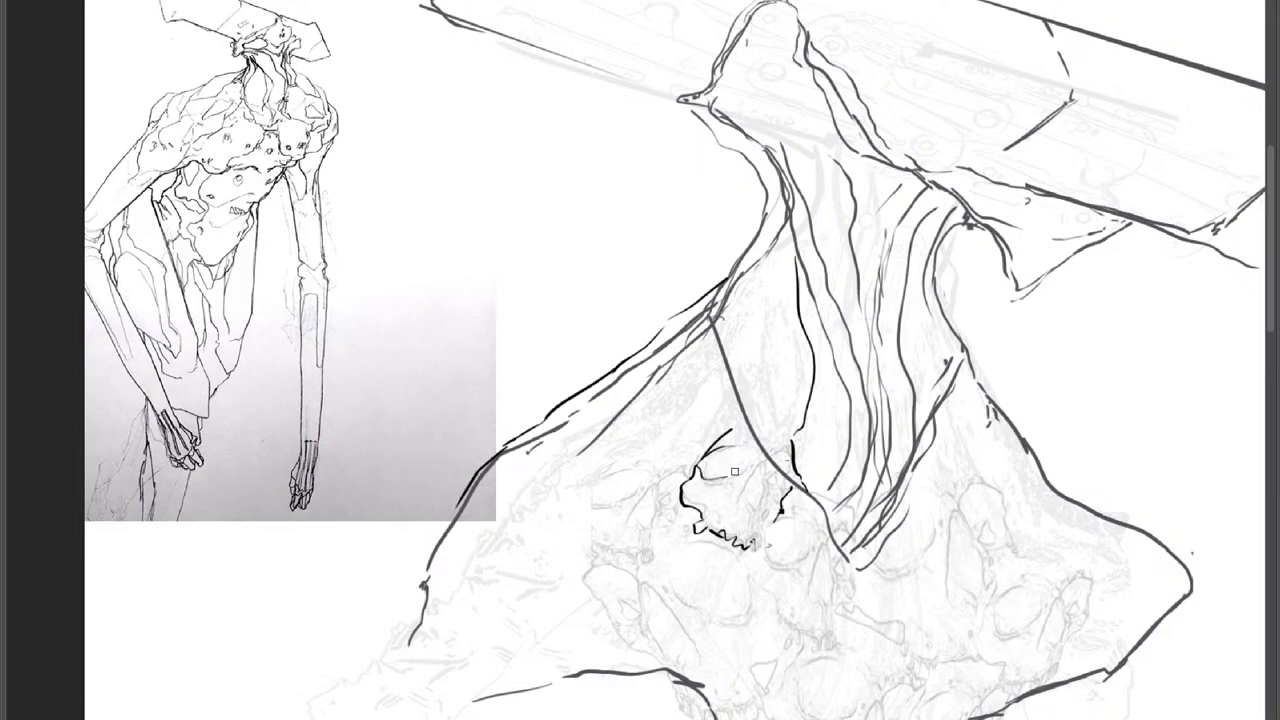
{"action": "mouse_move", "coordinate": [737, 419]}
{"action": "left_mouse_down"}
{"action": "mouse_move", "coordinate": [686, 476]}
{"action": "mouse_move", "coordinate": [600, 495]}
{"action": "mouse_move", "coordinate": [640, 476]}
{"action": "mouse_move", "coordinate": [617, 464]}
{"action": "mouse_move", "coordinate": [584, 518]}
{"action": "mouse_move", "coordinate": [596, 552]}
{"action": "mouse_move", "coordinate": [646, 560]}
{"action": "left_mouse_up"}
{"action": "mouse_move", "coordinate": [639, 503]}
{"action": "left_mouse_down"}
{"action": "mouse_move", "coordinate": [646, 528]}
{"action": "mouse_move", "coordinate": [681, 492]}
{"action": "left_mouse_up"}
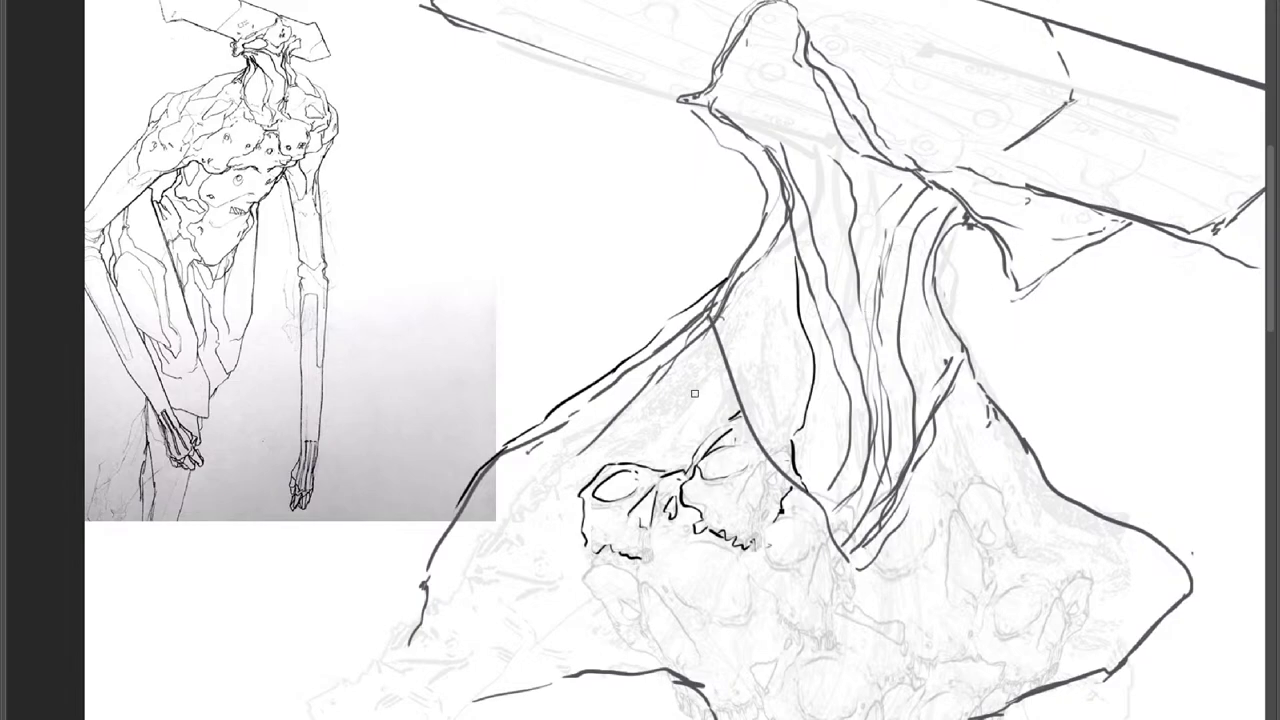
{"action": "mouse_move", "coordinate": [724, 401]}
{"action": "left_mouse_down"}
{"action": "mouse_move", "coordinate": [600, 460]}
{"action": "mouse_move", "coordinate": [595, 588]}
{"action": "mouse_move", "coordinate": [637, 619]}
{"action": "mouse_move", "coordinate": [672, 600]}
{"action": "mouse_move", "coordinate": [640, 596]}
{"action": "left_mouse_up"}
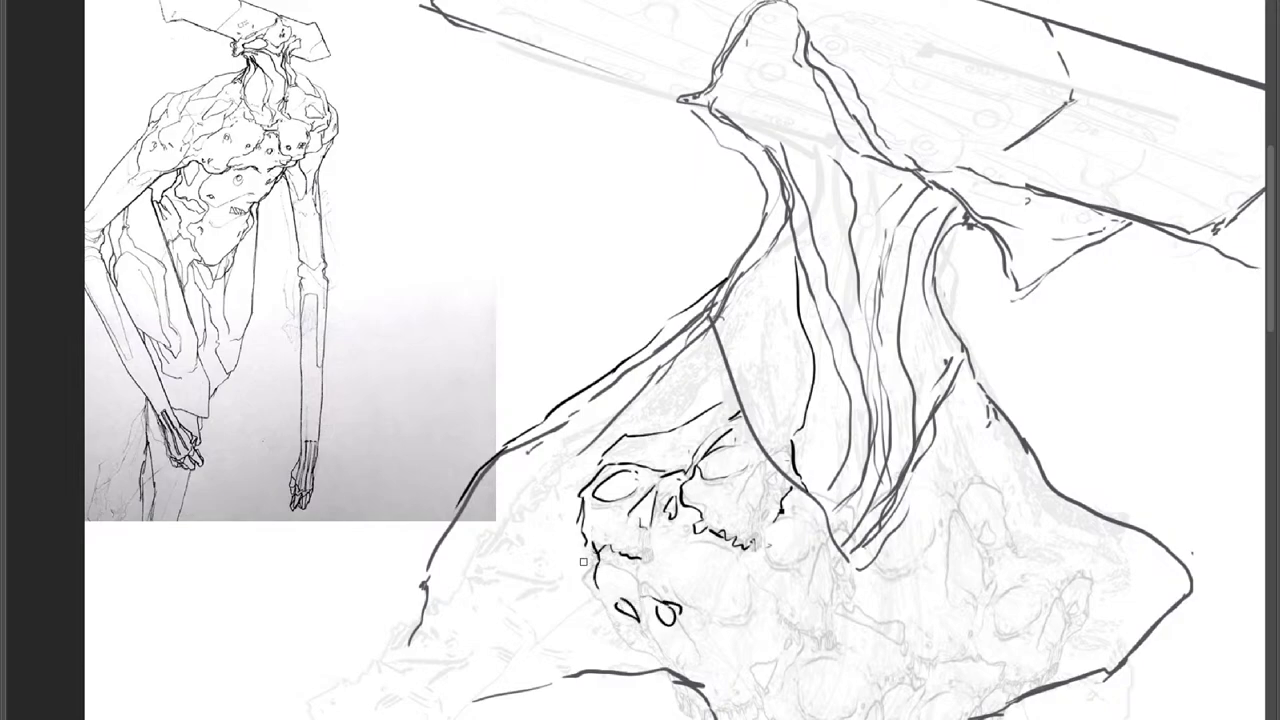
{"action": "left_click_drag", "start_coordinate": [583, 562], "coordinate": [618, 628]}
Draw the left shoulder and upper arm outlines with the muscle folds running beside the skulls.
{"action": "mouse_move", "coordinate": [533, 593]}
{"action": "left_mouse_down"}
{"action": "mouse_move", "coordinate": [661, 536]}
{"action": "mouse_move", "coordinate": [623, 605]}
{"action": "mouse_move", "coordinate": [567, 653]}
{"action": "mouse_move", "coordinate": [576, 596]}
{"action": "mouse_move", "coordinate": [558, 523]}
{"action": "mouse_move", "coordinate": [574, 465]}
{"action": "left_mouse_up"}
{"action": "mouse_move", "coordinate": [611, 431]}
{"action": "left_mouse_down"}
{"action": "mouse_move", "coordinate": [693, 369]}
{"action": "mouse_move", "coordinate": [700, 505]}
{"action": "mouse_move", "coordinate": [650, 560]}
{"action": "mouse_move", "coordinate": [605, 645]}
{"action": "mouse_move", "coordinate": [543, 505]}
{"action": "mouse_move", "coordinate": [500, 605]}
{"action": "mouse_move", "coordinate": [603, 413]}
{"action": "mouse_move", "coordinate": [722, 342]}
{"action": "left_mouse_up"}
{"action": "mouse_move", "coordinate": [722, 564]}
{"action": "left_mouse_down"}
{"action": "mouse_move", "coordinate": [709, 599]}
{"action": "mouse_move", "coordinate": [556, 653]}
{"action": "mouse_move", "coordinate": [705, 627]}
{"action": "mouse_move", "coordinate": [560, 674]}
{"action": "mouse_move", "coordinate": [556, 592]}
{"action": "mouse_move", "coordinate": [477, 622]}
{"action": "mouse_move", "coordinate": [526, 570]}
{"action": "left_mouse_up"}
{"action": "left_click_drag", "start_coordinate": [530, 549], "coordinate": [501, 601]}
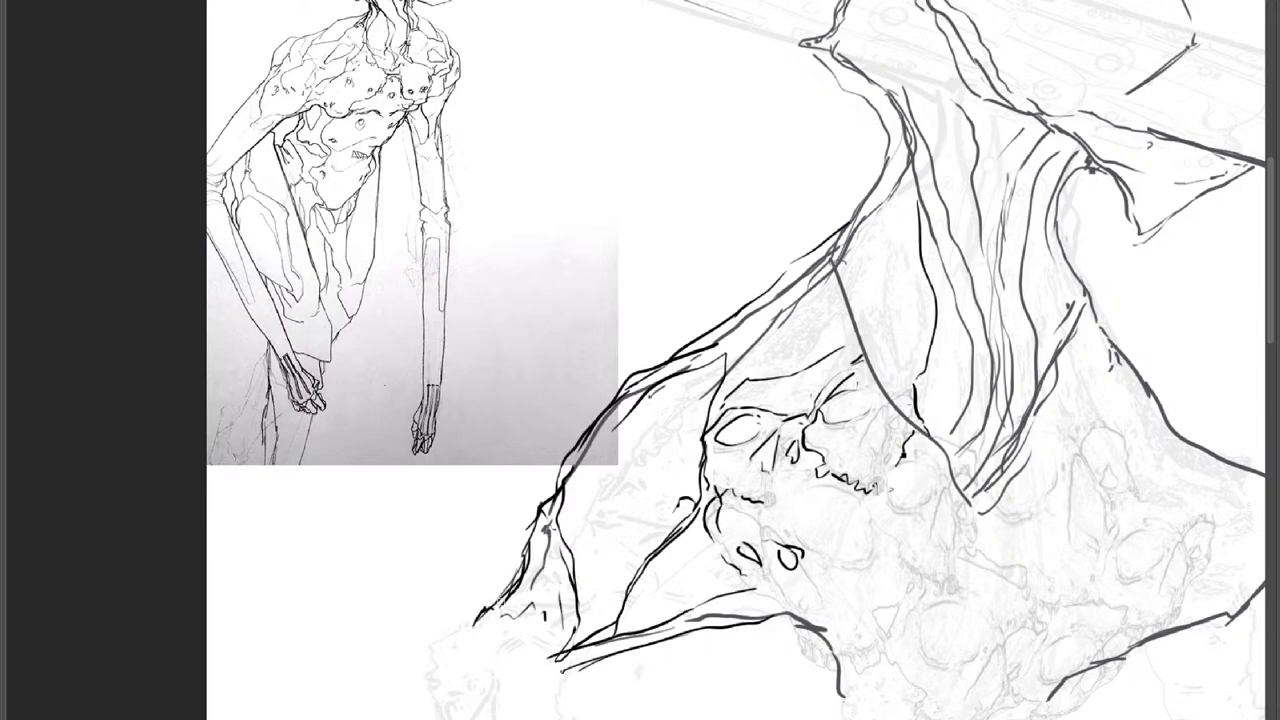
Ink the large skull at the chest's lower center and the smaller skulls between it and the upper-left ones.
{"action": "left_click_drag", "start_coordinate": [616, 589], "coordinate": [479, 566]}
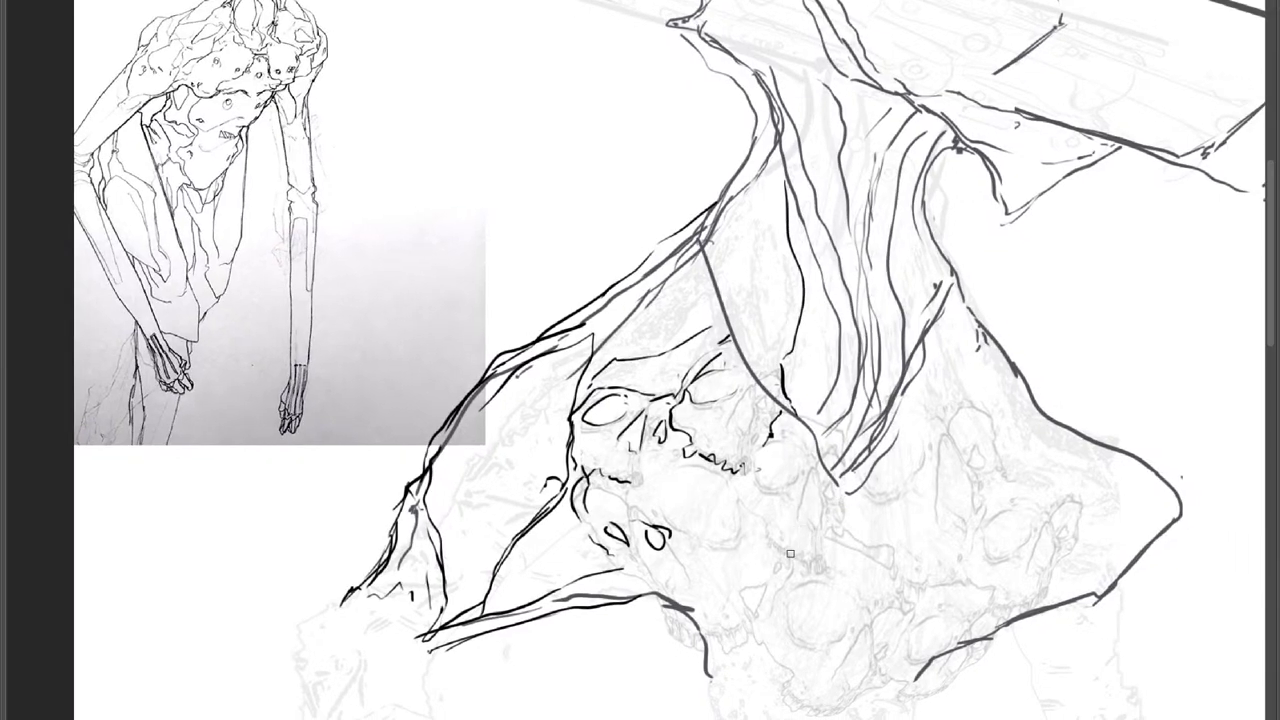
{"action": "mouse_move", "coordinate": [817, 589]}
{"action": "left_mouse_down"}
{"action": "mouse_move", "coordinate": [806, 642]}
{"action": "mouse_move", "coordinate": [845, 630]}
{"action": "mouse_move", "coordinate": [832, 590]}
{"action": "mouse_move", "coordinate": [836, 672]}
{"action": "mouse_move", "coordinate": [860, 687]}
{"action": "mouse_move", "coordinate": [881, 620]}
{"action": "left_mouse_up"}
{"action": "mouse_move", "coordinate": [881, 669]}
{"action": "left_mouse_down"}
{"action": "mouse_move", "coordinate": [854, 694]}
{"action": "mouse_move", "coordinate": [796, 707]}
{"action": "mouse_move", "coordinate": [759, 652]}
{"action": "mouse_move", "coordinate": [760, 600]}
{"action": "mouse_move", "coordinate": [785, 555]}
{"action": "mouse_move", "coordinate": [848, 543]}
{"action": "mouse_move", "coordinate": [917, 583]}
{"action": "mouse_move", "coordinate": [908, 640]}
{"action": "left_mouse_up"}
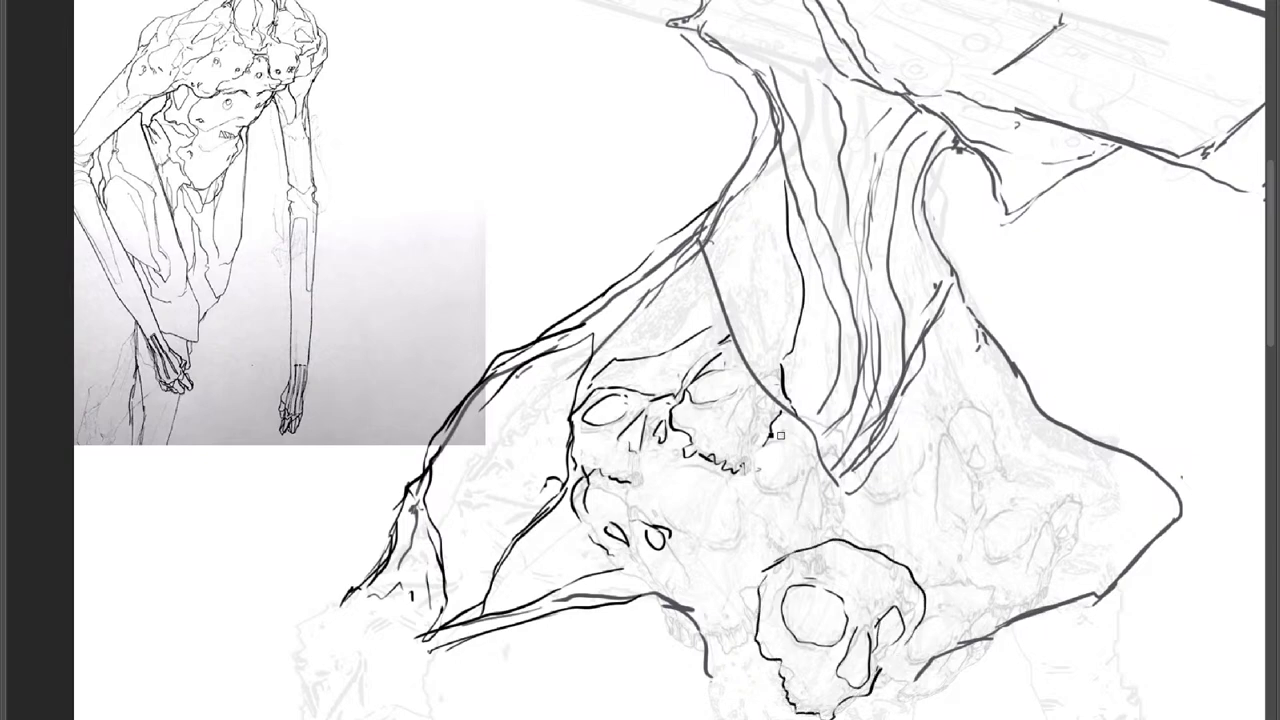
{"action": "mouse_move", "coordinate": [781, 435]}
{"action": "left_mouse_down"}
{"action": "mouse_move", "coordinate": [787, 499]}
{"action": "mouse_move", "coordinate": [780, 483]}
{"action": "mouse_move", "coordinate": [776, 497]}
{"action": "mouse_move", "coordinate": [795, 513]}
{"action": "mouse_move", "coordinate": [822, 490]}
{"action": "mouse_move", "coordinate": [805, 523]}
{"action": "mouse_move", "coordinate": [852, 501]}
{"action": "left_mouse_up"}
{"action": "left_click_drag", "start_coordinate": [858, 492], "coordinate": [866, 547]}
{"action": "mouse_move", "coordinate": [816, 538]}
{"action": "left_mouse_down"}
{"action": "mouse_move", "coordinate": [774, 549]}
{"action": "mouse_move", "coordinate": [754, 510]}
{"action": "mouse_move", "coordinate": [718, 488]}
{"action": "mouse_move", "coordinate": [698, 515]}
{"action": "mouse_move", "coordinate": [728, 522]}
{"action": "mouse_move", "coordinate": [681, 531]}
{"action": "mouse_move", "coordinate": [660, 499]}
{"action": "mouse_move", "coordinate": [668, 457]}
{"action": "left_mouse_up"}
{"action": "mouse_move", "coordinate": [666, 512]}
{"action": "left_mouse_down"}
{"action": "mouse_move", "coordinate": [705, 521]}
{"action": "mouse_move", "coordinate": [646, 502]}
{"action": "left_mouse_up"}
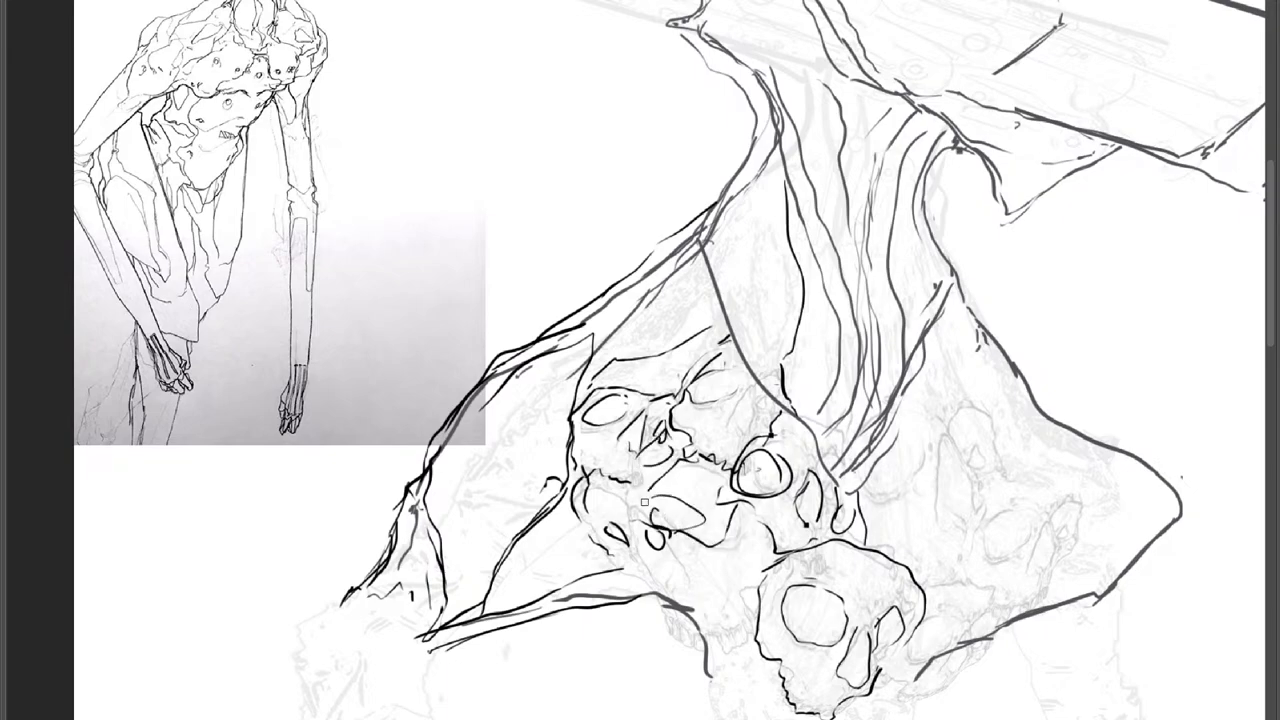
{"action": "left_click_drag", "start_coordinate": [703, 541], "coordinate": [652, 580]}
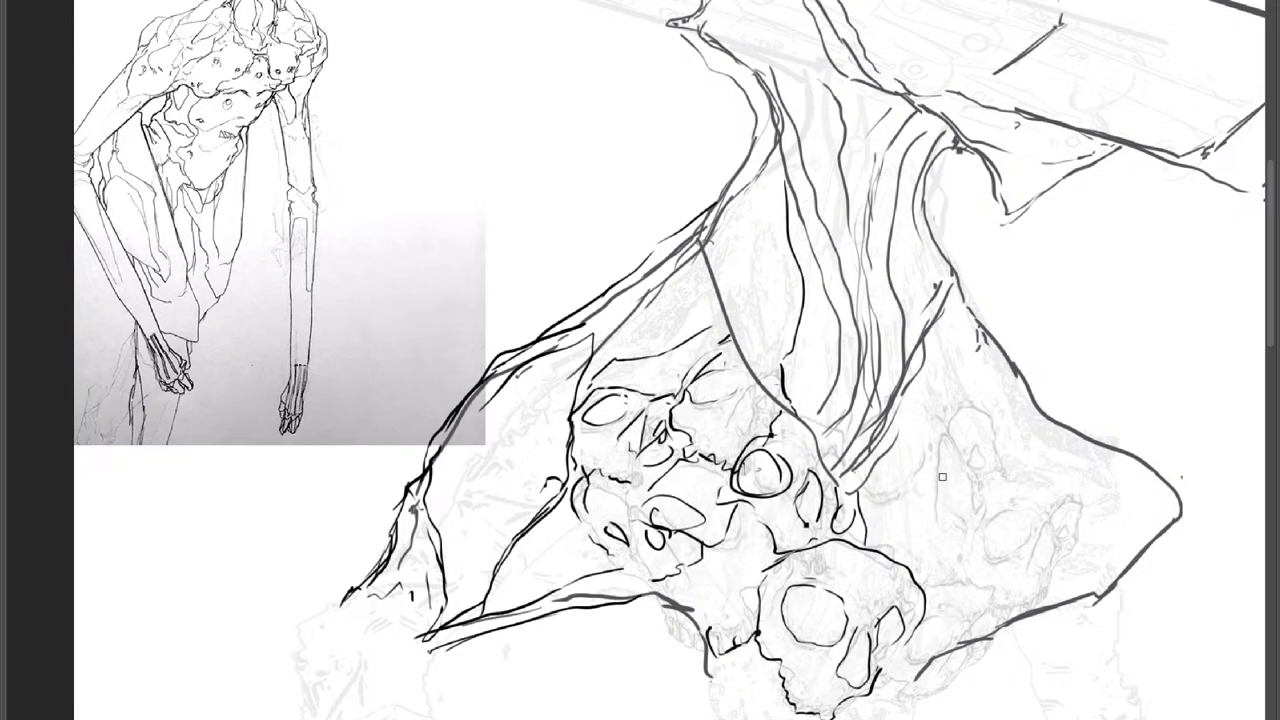
Draw the round skull right of the neck's tip with its eye sockets, plus the rounded cranium behind it.
{"action": "mouse_move", "coordinate": [880, 495]}
{"action": "left_mouse_down"}
{"action": "mouse_move", "coordinate": [916, 456]}
{"action": "mouse_move", "coordinate": [983, 491]}
{"action": "mouse_move", "coordinate": [981, 555]}
{"action": "mouse_move", "coordinate": [922, 581]}
{"action": "left_mouse_up"}
{"action": "mouse_move", "coordinate": [882, 507]}
{"action": "left_mouse_down"}
{"action": "mouse_move", "coordinate": [905, 536]}
{"action": "mouse_move", "coordinate": [882, 509]}
{"action": "mouse_move", "coordinate": [926, 534]}
{"action": "mouse_move", "coordinate": [950, 502]}
{"action": "left_mouse_up"}
{"action": "left_click_drag", "start_coordinate": [975, 545], "coordinate": [934, 566]}
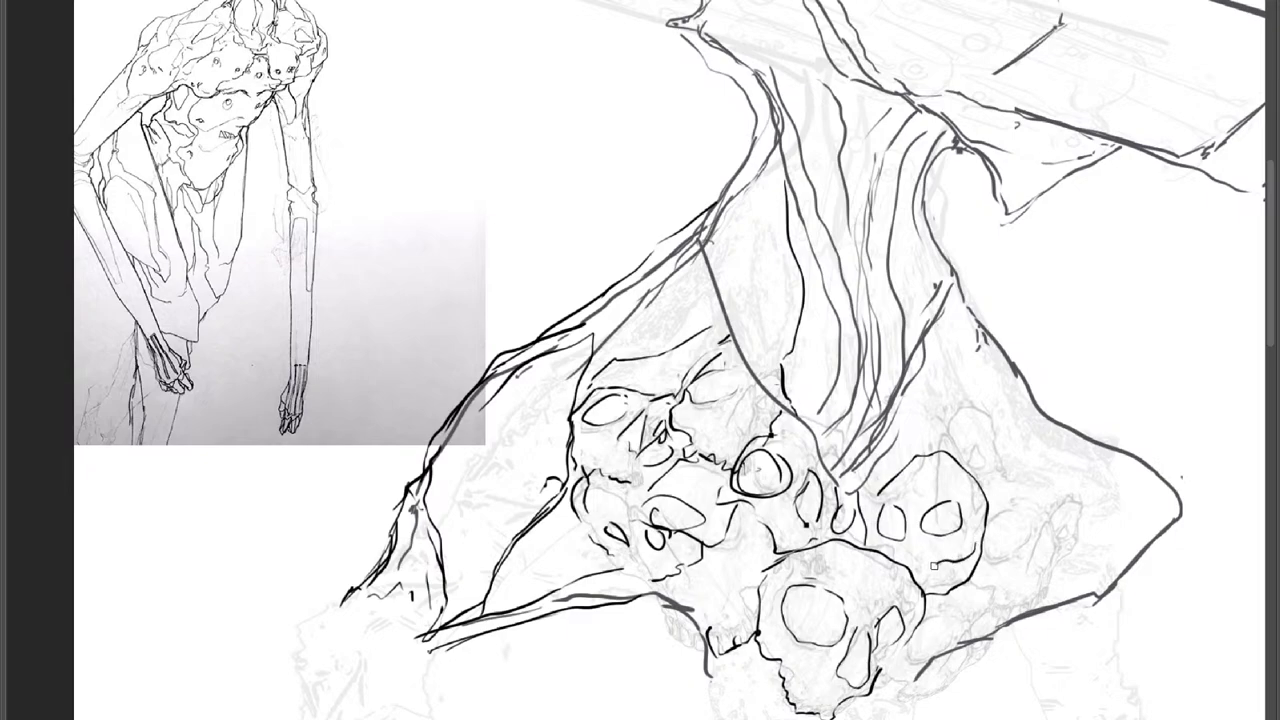
{"action": "mouse_move", "coordinate": [951, 450]}
{"action": "left_mouse_down"}
{"action": "mouse_move", "coordinate": [957, 417]}
{"action": "mouse_move", "coordinate": [1024, 508]}
{"action": "mouse_move", "coordinate": [990, 520]}
{"action": "mouse_move", "coordinate": [902, 448]}
{"action": "mouse_move", "coordinate": [874, 486]}
{"action": "left_mouse_up"}
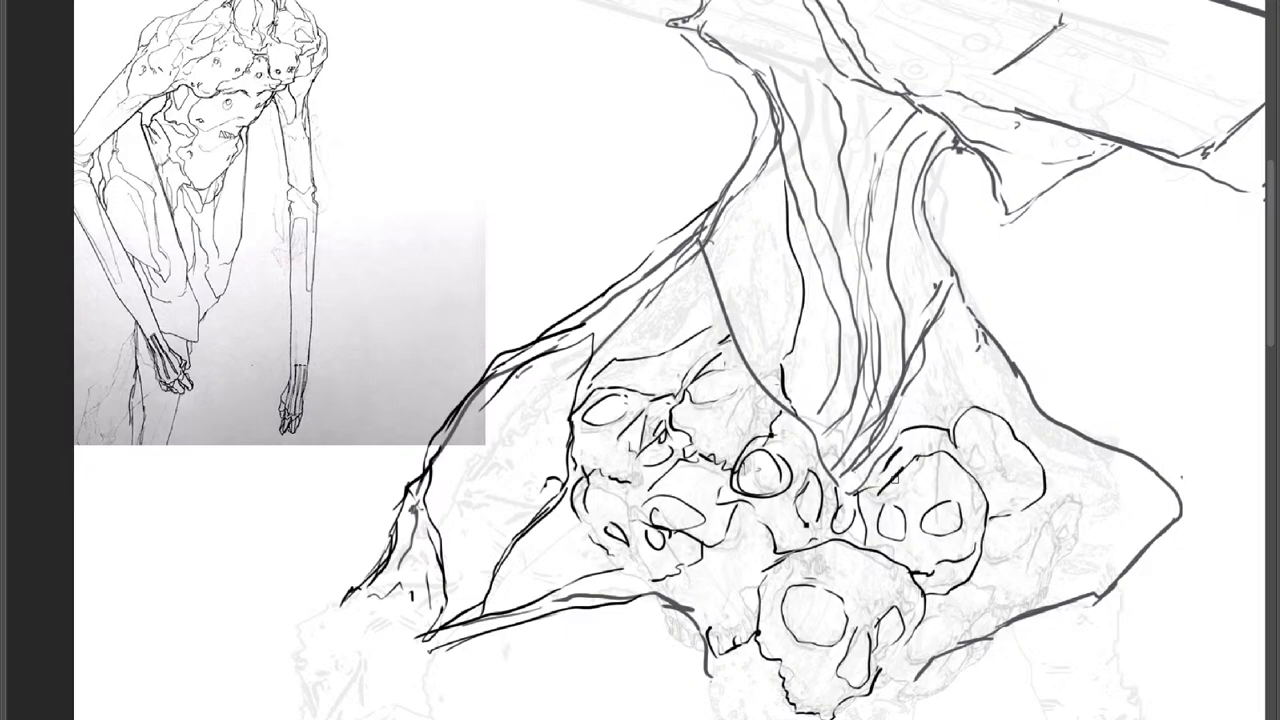
Add tendon lines between the neck and the right-hand skulls and reinforce the right shoulder slope.
{"action": "left_click_drag", "start_coordinate": [948, 314], "coordinate": [970, 409]}
{"action": "left_click_drag", "start_coordinate": [946, 300], "coordinate": [971, 402]}
{"action": "left_click_drag", "start_coordinate": [921, 362], "coordinate": [946, 420]}
{"action": "left_click_drag", "start_coordinate": [918, 378], "coordinate": [937, 419]}
{"action": "mouse_move", "coordinate": [958, 285]}
{"action": "left_mouse_down"}
{"action": "mouse_move", "coordinate": [1031, 378]}
{"action": "mouse_move", "coordinate": [1029, 394]}
{"action": "mouse_move", "coordinate": [1050, 422]}
{"action": "left_mouse_up"}
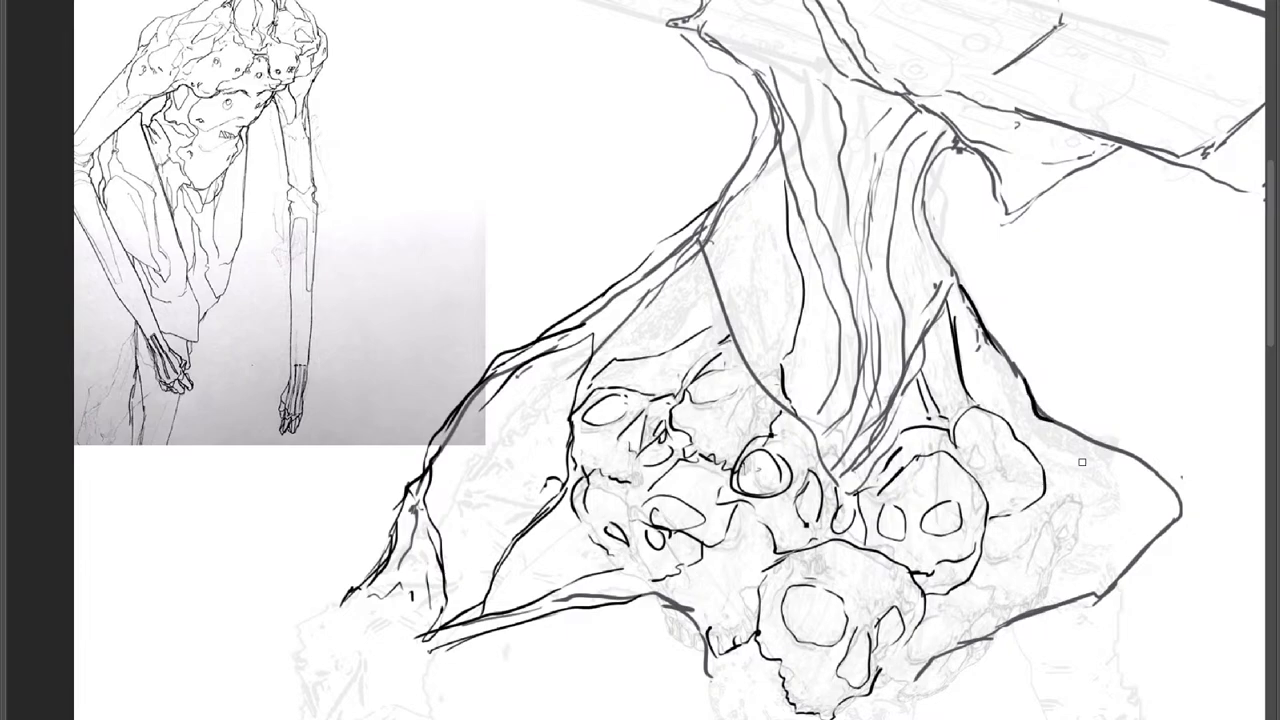
Complete the skull cluster along the chest's right edge and add small cavity details above the upper-left skulls.
{"action": "mouse_move", "coordinate": [1062, 482]}
{"action": "left_mouse_down"}
{"action": "mouse_move", "coordinate": [1088, 511]}
{"action": "mouse_move", "coordinate": [1034, 591]}
{"action": "mouse_move", "coordinate": [996, 604]}
{"action": "mouse_move", "coordinate": [1000, 541]}
{"action": "mouse_move", "coordinate": [990, 548]}
{"action": "mouse_move", "coordinate": [1030, 519]}
{"action": "mouse_move", "coordinate": [1030, 565]}
{"action": "mouse_move", "coordinate": [1049, 539]}
{"action": "mouse_move", "coordinate": [1042, 525]}
{"action": "mouse_move", "coordinate": [1087, 501]}
{"action": "mouse_move", "coordinate": [1070, 528]}
{"action": "left_mouse_up"}
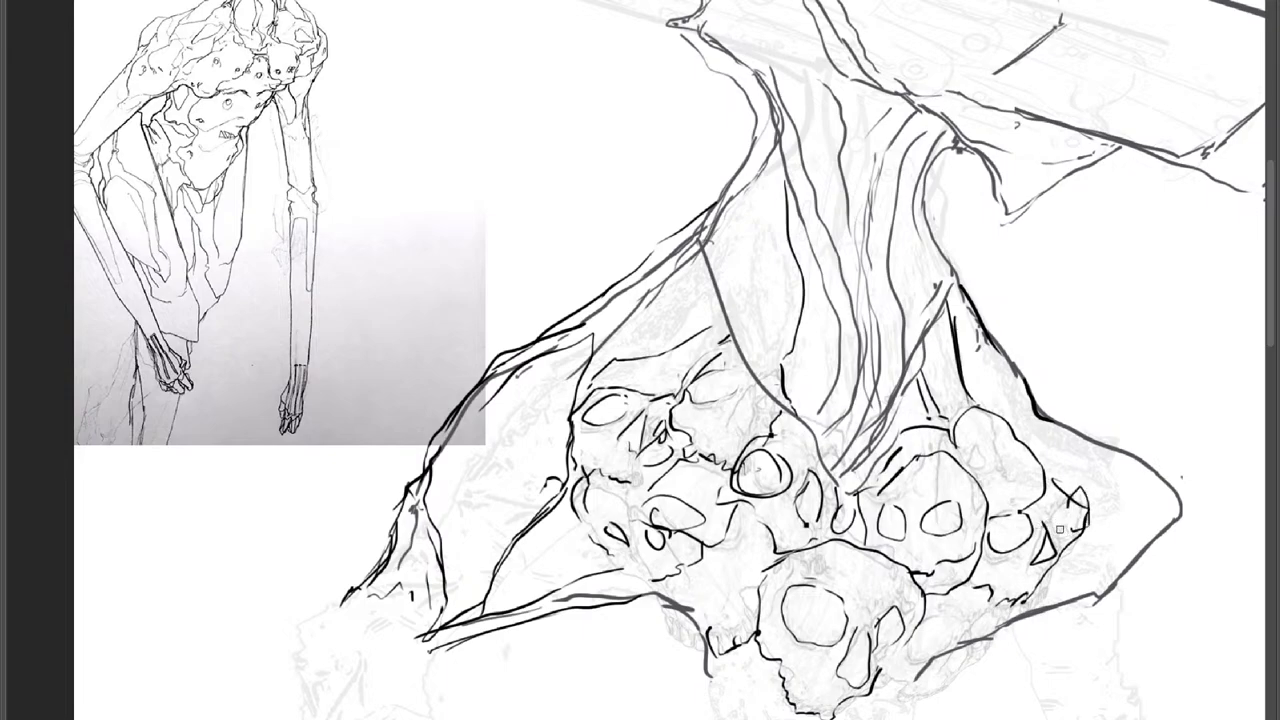
{"action": "mouse_move", "coordinate": [1071, 505]}
{"action": "left_mouse_down"}
{"action": "mouse_move", "coordinate": [1062, 532]}
{"action": "mouse_move", "coordinate": [1090, 516]}
{"action": "mouse_move", "coordinate": [1034, 598]}
{"action": "mouse_move", "coordinate": [960, 588]}
{"action": "mouse_move", "coordinate": [932, 604]}
{"action": "mouse_move", "coordinate": [924, 624]}
{"action": "mouse_move", "coordinate": [970, 636]}
{"action": "mouse_move", "coordinate": [1000, 612]}
{"action": "mouse_move", "coordinate": [930, 697]}
{"action": "mouse_move", "coordinate": [885, 655]}
{"action": "mouse_move", "coordinate": [925, 590]}
{"action": "left_mouse_up"}
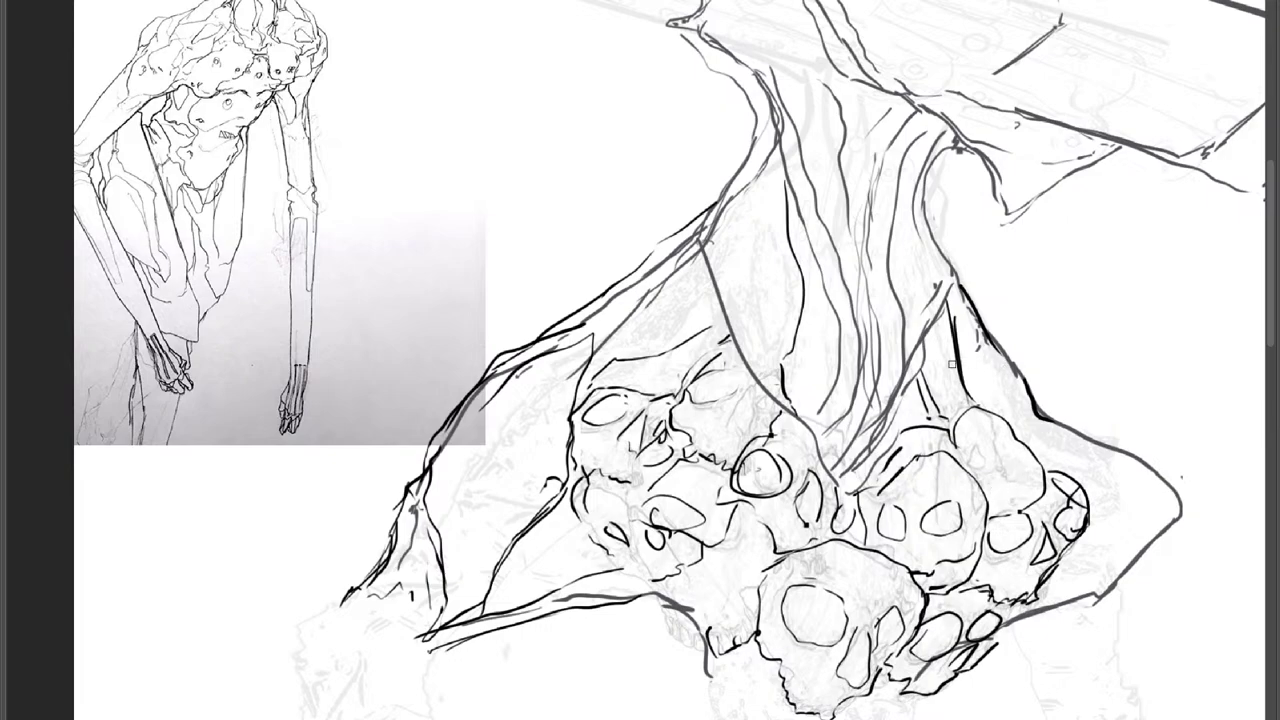
{"action": "mouse_move", "coordinate": [746, 412]}
{"action": "left_mouse_down"}
{"action": "mouse_move", "coordinate": [684, 333]}
{"action": "mouse_move", "coordinate": [708, 302]}
{"action": "mouse_move", "coordinate": [708, 334]}
{"action": "left_mouse_up"}
Outline the right shoulder with a rounder contour and draw the ragged start of the upper arm beneath it.
{"action": "left_click_drag", "start_coordinate": [968, 330], "coordinate": [1088, 475]}
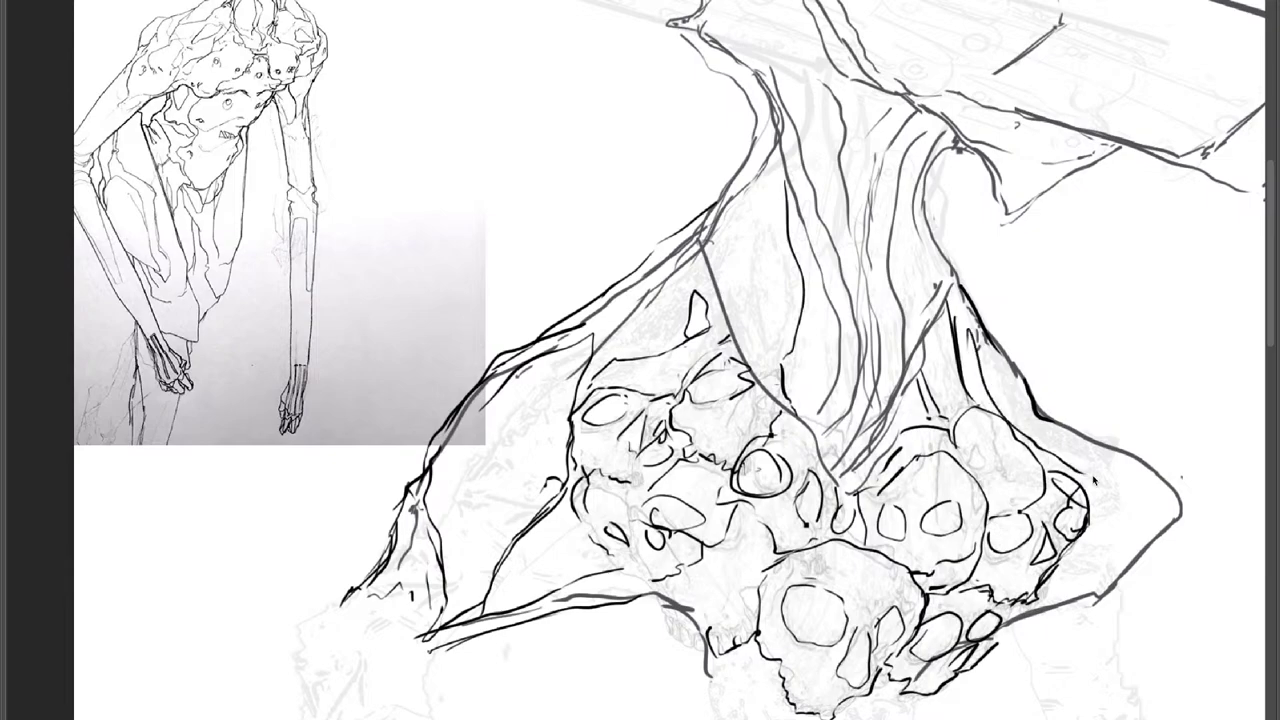
{"action": "mouse_move", "coordinate": [979, 354]}
{"action": "left_mouse_down"}
{"action": "mouse_move", "coordinate": [1086, 455]}
{"action": "mouse_move", "coordinate": [1022, 470]}
{"action": "mouse_move", "coordinate": [974, 502]}
{"action": "left_mouse_up"}
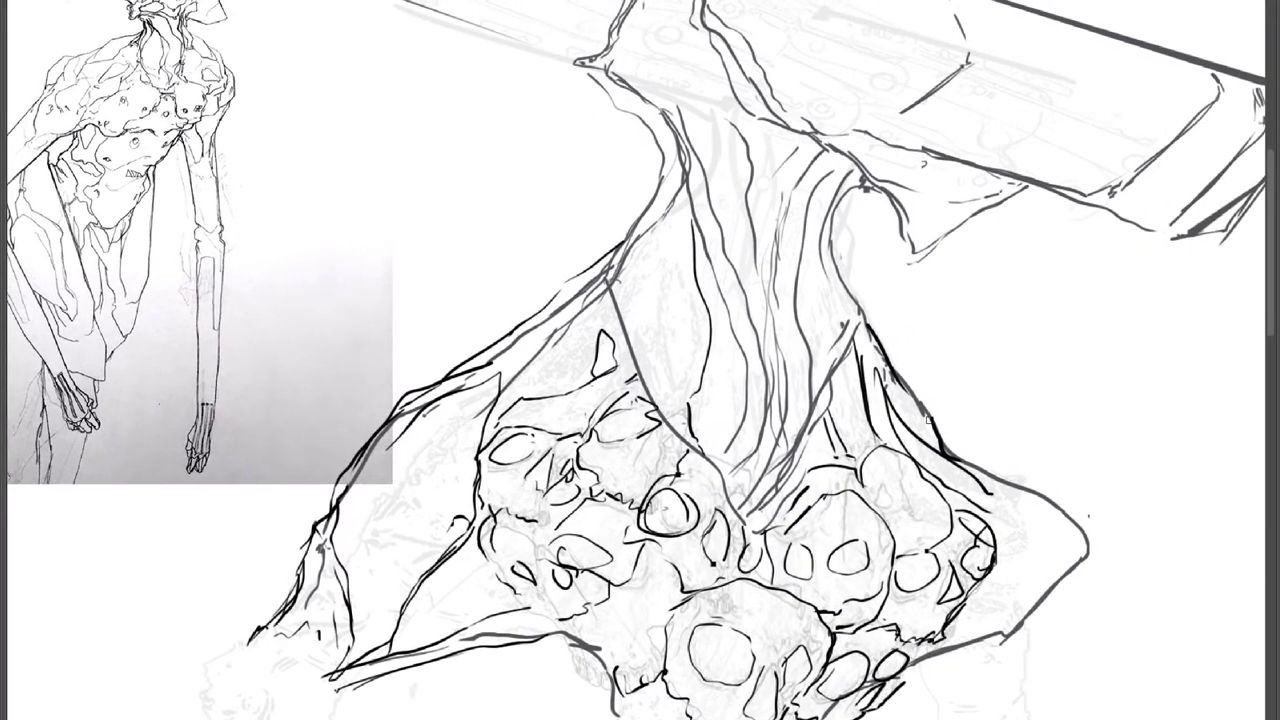
{"action": "mouse_move", "coordinate": [929, 421]}
{"action": "left_mouse_down"}
{"action": "mouse_move", "coordinate": [1052, 486]}
{"action": "mouse_move", "coordinate": [1104, 532]}
{"action": "mouse_move", "coordinate": [1112, 624]}
{"action": "mouse_move", "coordinate": [1070, 673]}
{"action": "mouse_move", "coordinate": [1046, 680]}
{"action": "mouse_move", "coordinate": [1040, 660]}
{"action": "mouse_move", "coordinate": [1017, 676]}
{"action": "mouse_move", "coordinate": [1006, 658]}
{"action": "mouse_move", "coordinate": [990, 711]}
{"action": "left_mouse_up"}
{"action": "mouse_move", "coordinate": [959, 692]}
{"action": "left_mouse_down"}
{"action": "mouse_move", "coordinate": [929, 649]}
{"action": "mouse_move", "coordinate": [906, 573]}
{"action": "mouse_move", "coordinate": [891, 612]}
{"action": "mouse_move", "coordinate": [949, 667]}
{"action": "left_mouse_up"}
{"action": "left_click_drag", "start_coordinate": [998, 569], "coordinate": [1013, 695]}
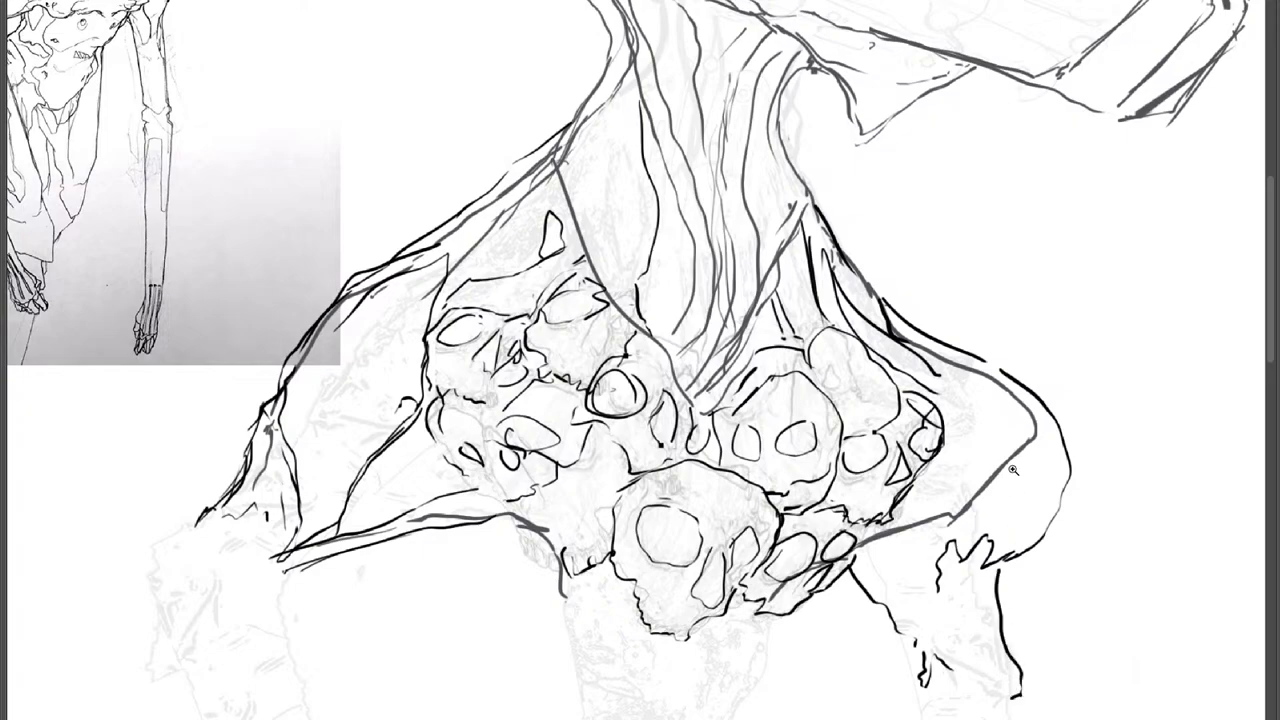
Draw the creature's head over the slab, adding the face contour, a small eye and jagged teeth along the jaw.
{"action": "left_click_drag", "start_coordinate": [1014, 470], "coordinate": [983, 497]}
{"action": "scroll", "coordinate": [983, 497], "scroll_direction": "down", "scroll_amount": 2}
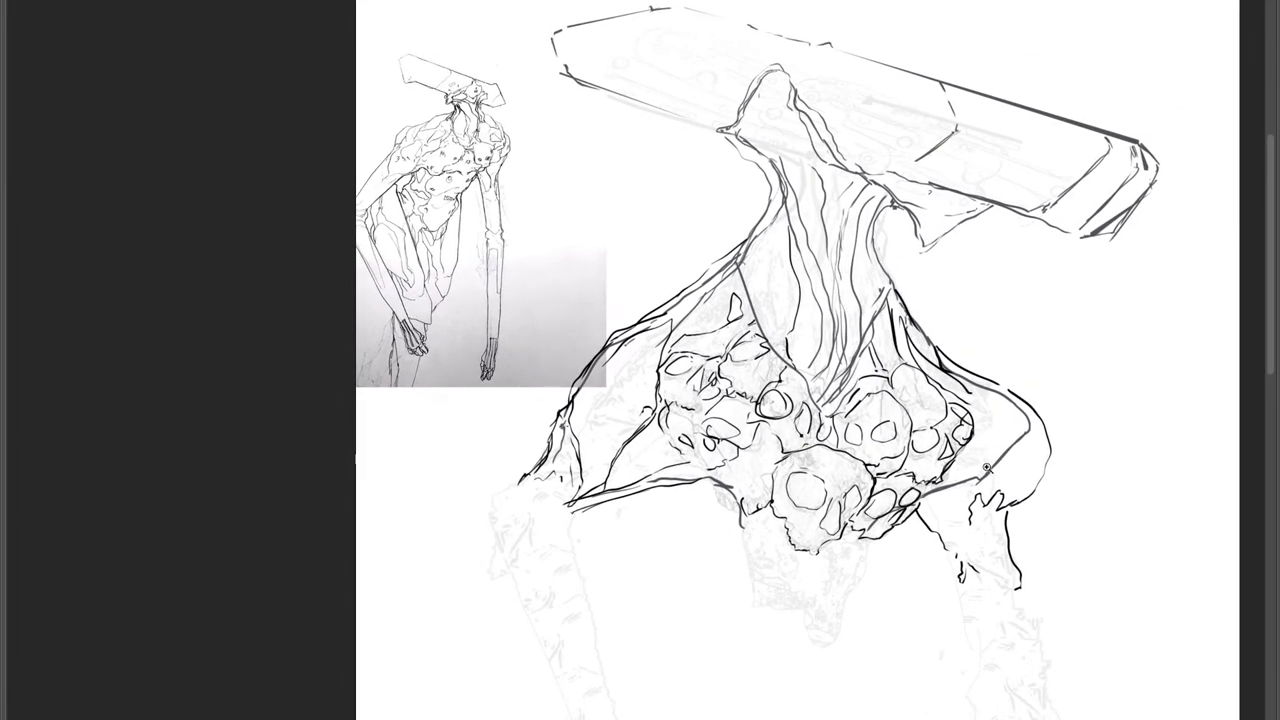
{"action": "mouse_move", "coordinate": [858, 126]}
{"action": "left_mouse_down"}
{"action": "mouse_move", "coordinate": [915, 242]}
{"action": "mouse_move", "coordinate": [986, 219]}
{"action": "left_mouse_up"}
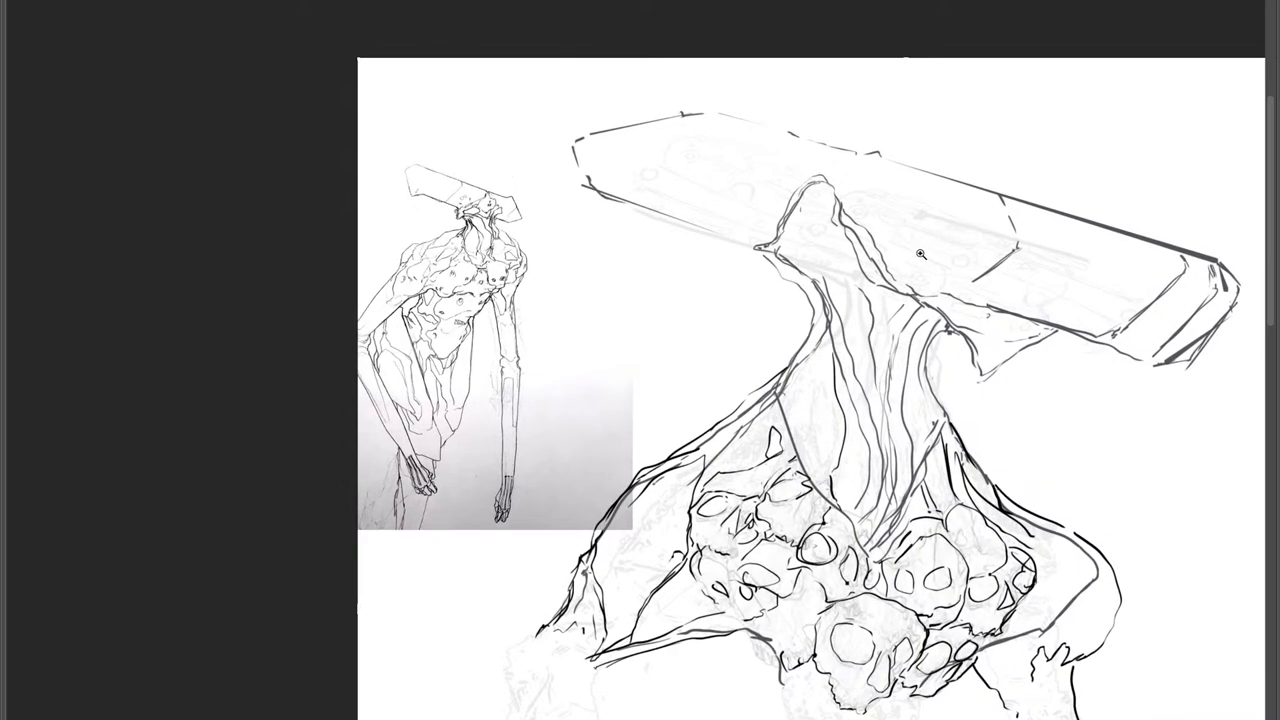
{"action": "mouse_move", "coordinate": [847, 175]}
{"action": "left_mouse_down"}
{"action": "mouse_move", "coordinate": [871, 147]}
{"action": "mouse_move", "coordinate": [918, 160]}
{"action": "left_mouse_up"}
{"action": "mouse_move", "coordinate": [804, 186]}
{"action": "left_mouse_down"}
{"action": "mouse_move", "coordinate": [898, 168]}
{"action": "mouse_move", "coordinate": [902, 226]}
{"action": "mouse_move", "coordinate": [914, 237]}
{"action": "mouse_move", "coordinate": [924, 225]}
{"action": "mouse_move", "coordinate": [963, 296]}
{"action": "mouse_move", "coordinate": [904, 288]}
{"action": "left_mouse_up"}
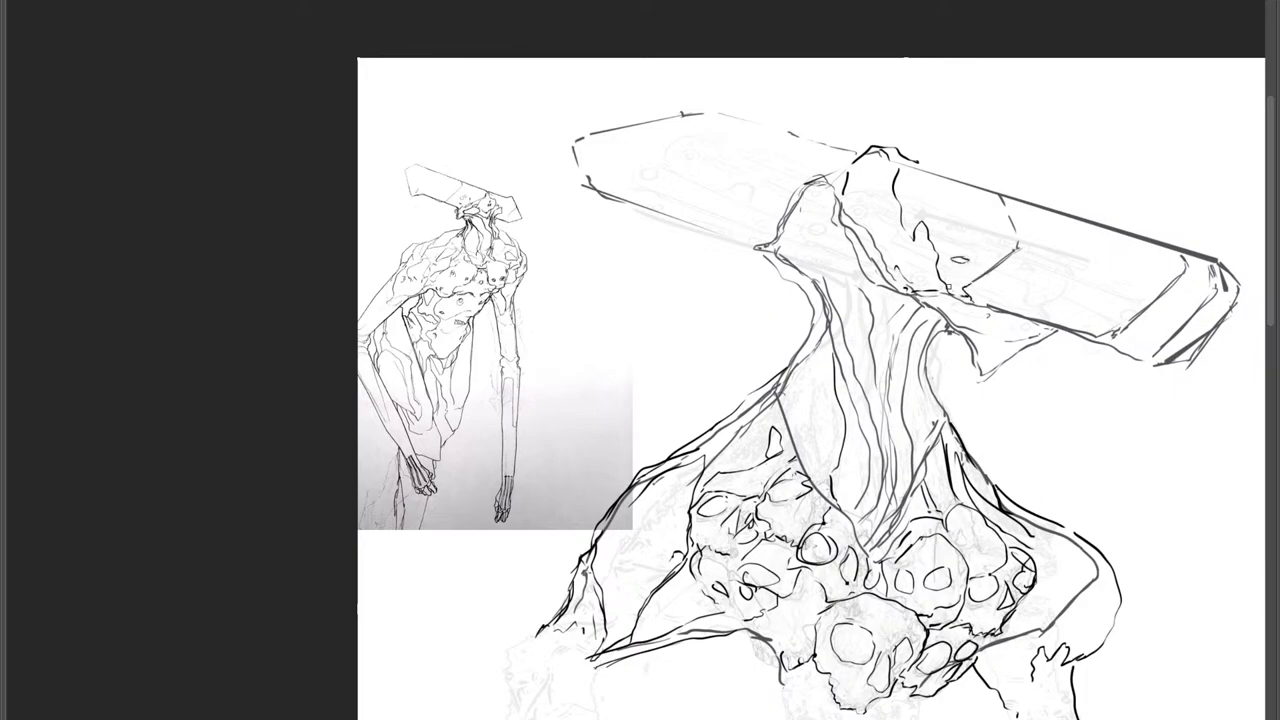
{"action": "mouse_move", "coordinate": [944, 288]}
{"action": "left_mouse_down"}
{"action": "mouse_move", "coordinate": [1047, 318]}
{"action": "mouse_move", "coordinate": [1072, 342]}
{"action": "mouse_move", "coordinate": [984, 386]}
{"action": "mouse_move", "coordinate": [944, 332]}
{"action": "left_mouse_up"}
Draw the tapering torso below the skulls with the curved ribs on its left side.
{"action": "left_click_drag", "start_coordinate": [861, 361], "coordinate": [823, 343]}
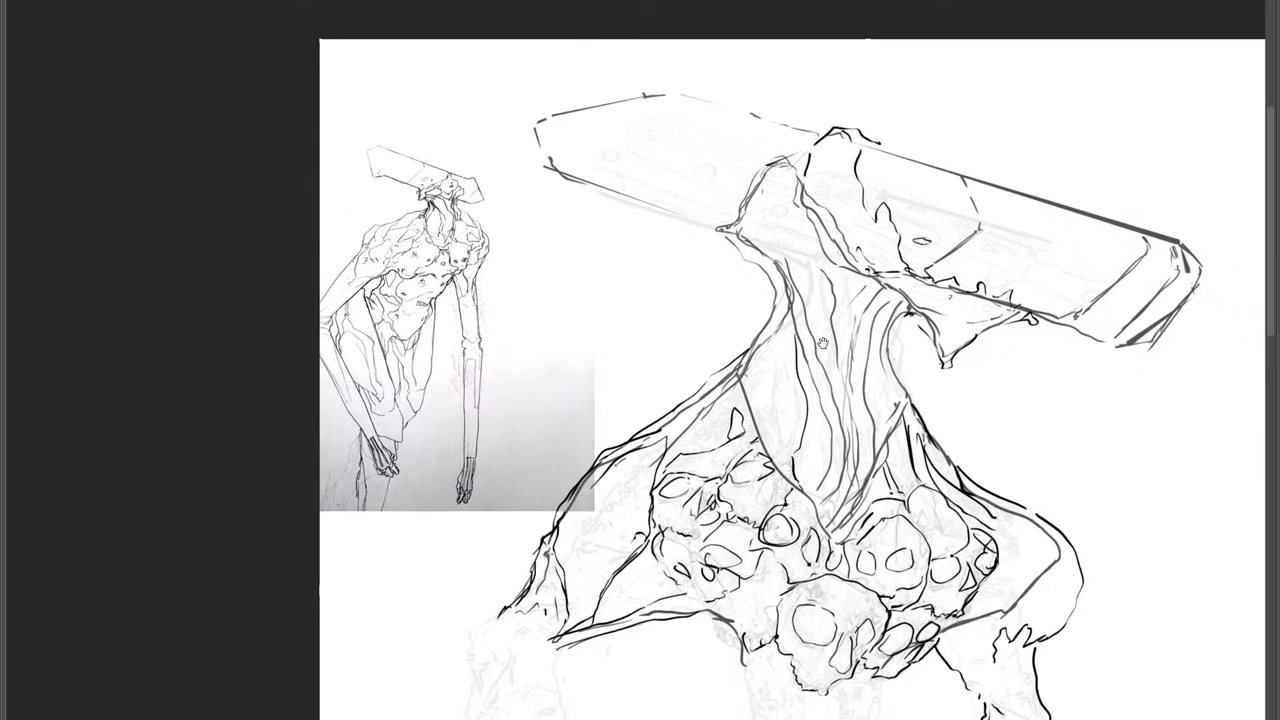
{"action": "left_click_drag", "start_coordinate": [817, 492], "coordinate": [840, 398]}
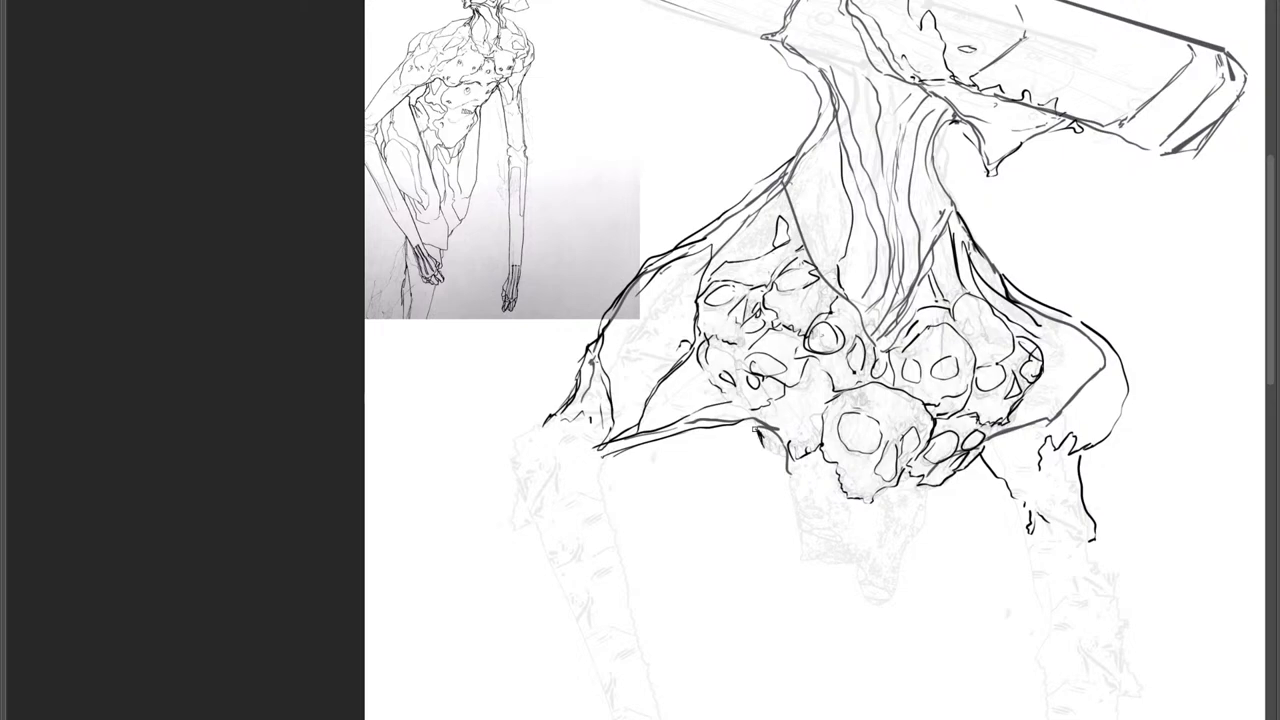
{"action": "mouse_move", "coordinate": [757, 432]}
{"action": "left_mouse_down"}
{"action": "mouse_move", "coordinate": [814, 594]}
{"action": "mouse_move", "coordinate": [870, 648]}
{"action": "mouse_move", "coordinate": [978, 476]}
{"action": "mouse_move", "coordinate": [880, 632]}
{"action": "mouse_move", "coordinate": [840, 650]}
{"action": "mouse_move", "coordinate": [753, 437]}
{"action": "mouse_move", "coordinate": [867, 552]}
{"action": "mouse_move", "coordinate": [770, 488]}
{"action": "left_mouse_up"}
{"action": "left_click_drag", "start_coordinate": [787, 520], "coordinate": [866, 596]}
{"action": "left_click_drag", "start_coordinate": [788, 558], "coordinate": [838, 590]}
{"action": "left_click_drag", "start_coordinate": [794, 566], "coordinate": [864, 622]}
{"action": "mouse_move", "coordinate": [888, 556]}
{"action": "left_mouse_down"}
{"action": "mouse_move", "coordinate": [961, 513]}
{"action": "mouse_move", "coordinate": [872, 574]}
{"action": "mouse_move", "coordinate": [902, 582]}
{"action": "mouse_move", "coordinate": [874, 636]}
{"action": "left_mouse_up"}
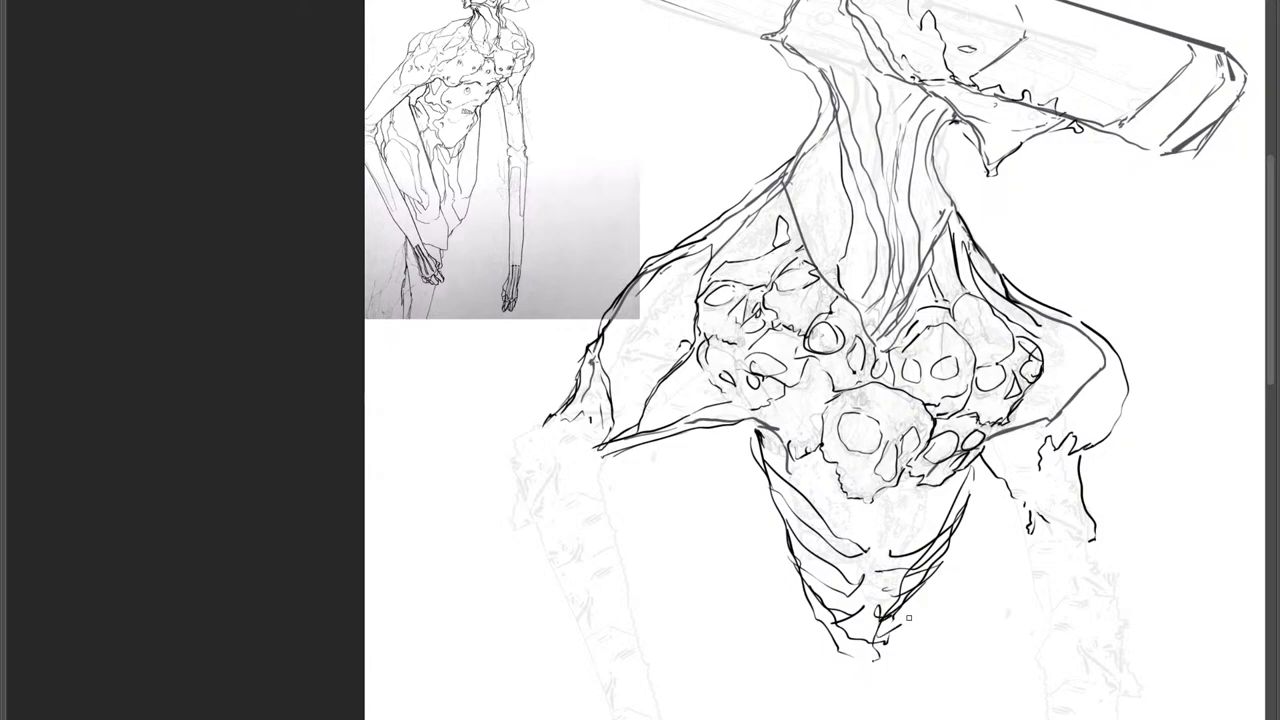
Fill in the ribcage with more curved ribs on the right side and extra lines on the left.
{"action": "left_click_drag", "start_coordinate": [918, 530], "coordinate": [969, 476]}
{"action": "left_click_drag", "start_coordinate": [969, 476], "coordinate": [890, 532]}
{"action": "left_click_drag", "start_coordinate": [892, 540], "coordinate": [928, 532]}
{"action": "left_click_drag", "start_coordinate": [847, 510], "coordinate": [780, 451]}
{"action": "left_click_drag", "start_coordinate": [794, 478], "coordinate": [849, 512]}
{"action": "left_click_drag", "start_coordinate": [822, 572], "coordinate": [859, 523]}
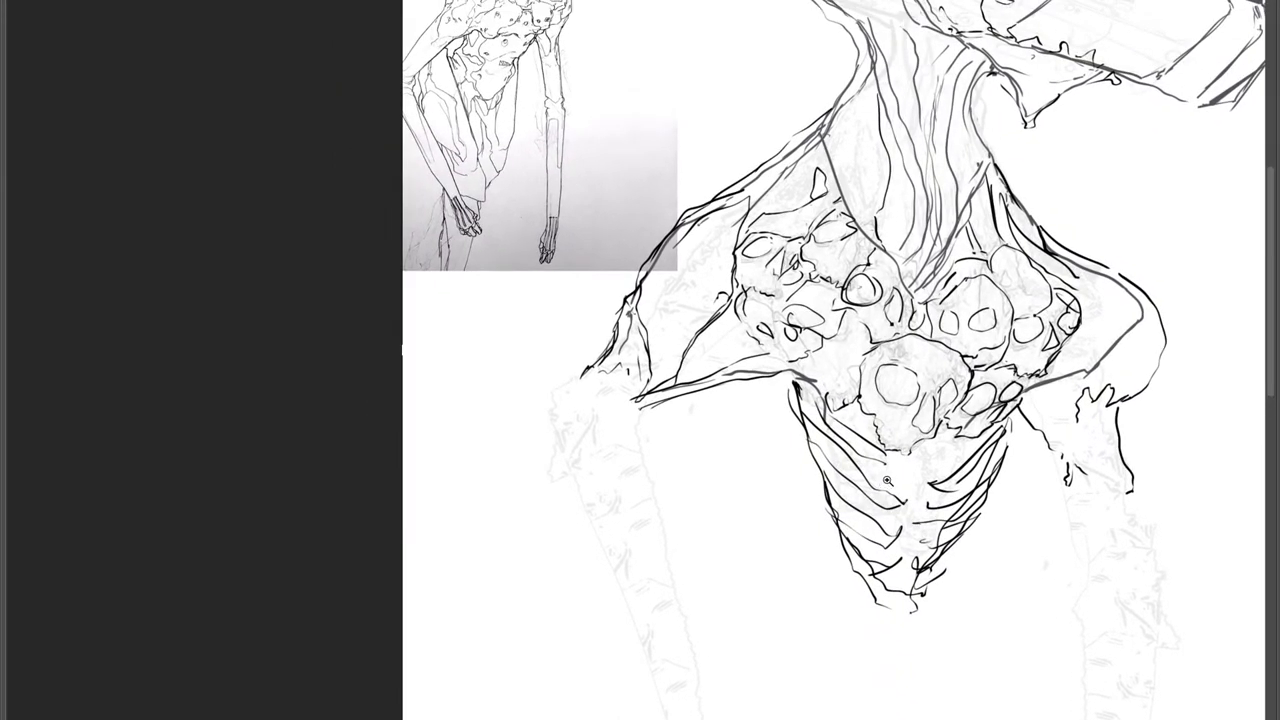
Outline the left thigh and draw the pointed pelvis beneath the ribcage.
{"action": "scroll", "coordinate": [872, 492], "scroll_direction": "down", "scroll_amount": 1}
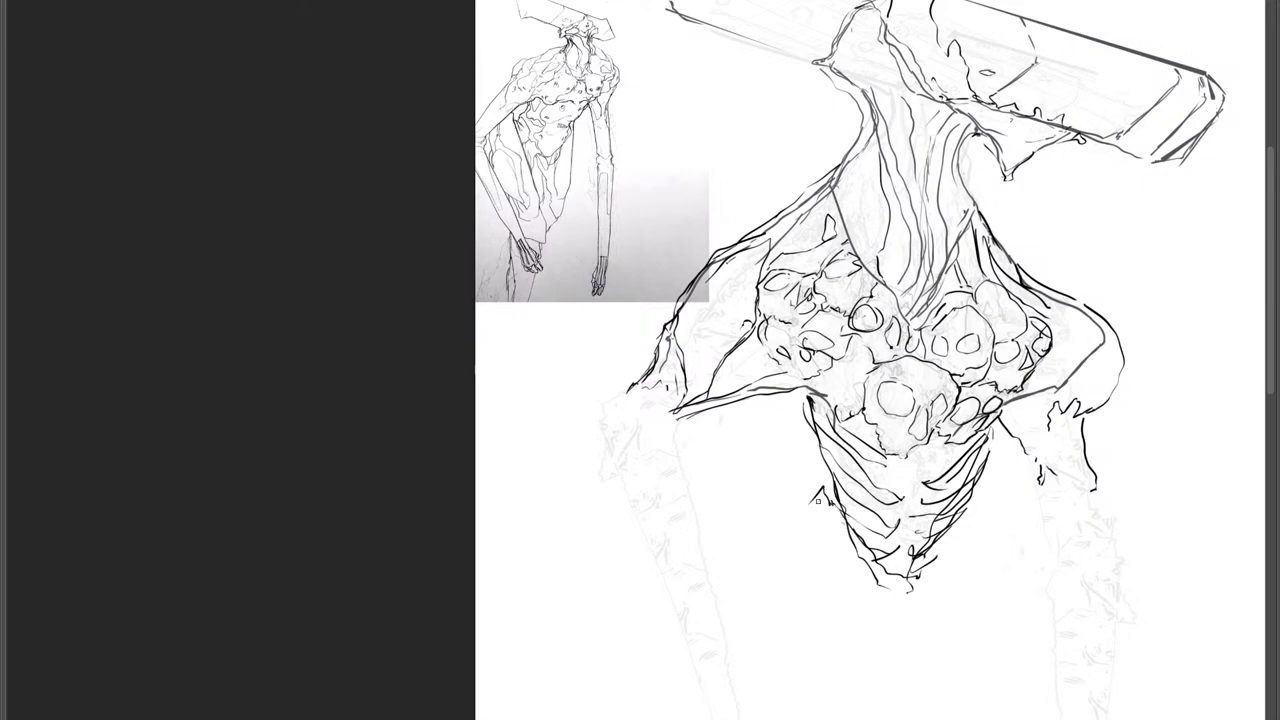
{"action": "mouse_move", "coordinate": [810, 466]}
{"action": "left_mouse_down"}
{"action": "mouse_move", "coordinate": [765, 478]}
{"action": "mouse_move", "coordinate": [743, 568]}
{"action": "mouse_move", "coordinate": [760, 633]}
{"action": "mouse_move", "coordinate": [825, 718]}
{"action": "left_mouse_up"}
{"action": "left_click_drag", "start_coordinate": [850, 556], "coordinate": [895, 718]}
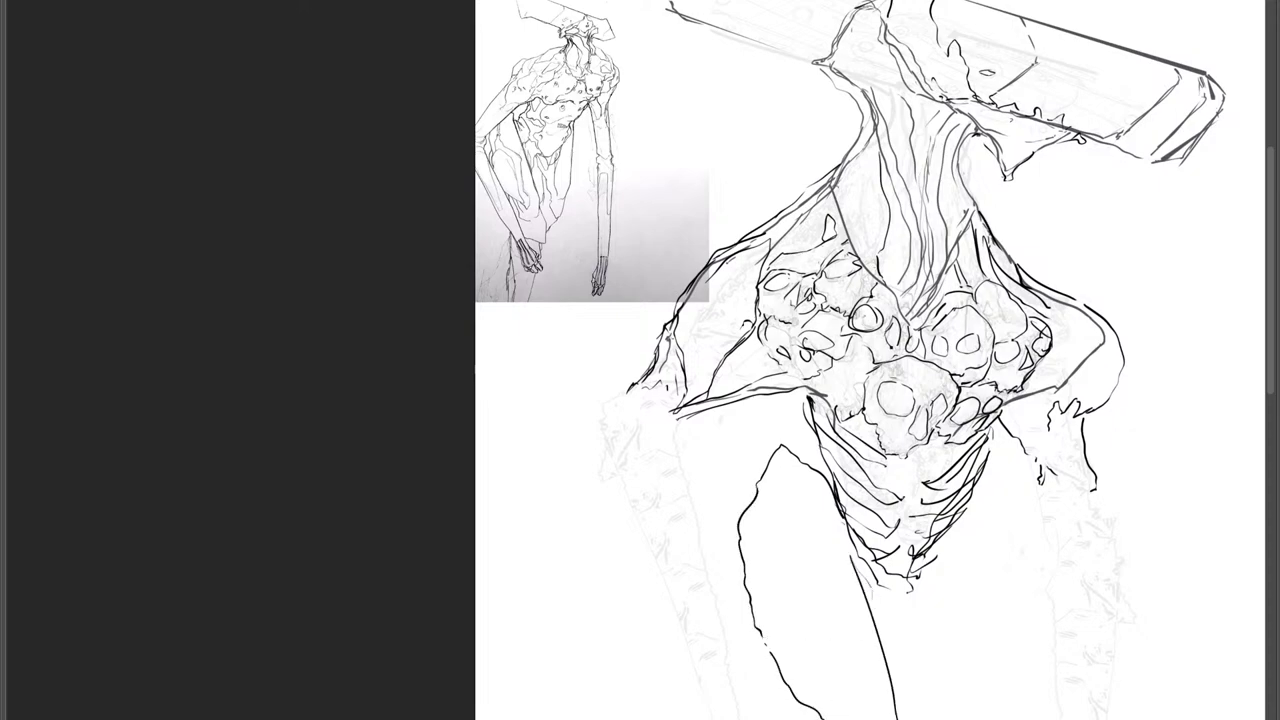
{"action": "mouse_move", "coordinate": [870, 588]}
{"action": "left_mouse_down"}
{"action": "mouse_move", "coordinate": [876, 625]}
{"action": "mouse_move", "coordinate": [929, 590]}
{"action": "mouse_move", "coordinate": [892, 675]}
{"action": "left_mouse_up"}
{"action": "left_click_drag", "start_coordinate": [926, 595], "coordinate": [888, 664]}
Draw the right thigh's outer contour from the ribcage downward, undoing the first stroke and redrawing it.
{"action": "left_click_drag", "start_coordinate": [979, 473], "coordinate": [976, 650]}
{"action": "key", "text": "ctrl+z"}
{"action": "left_click_drag", "start_coordinate": [975, 498], "coordinate": [990, 675]}
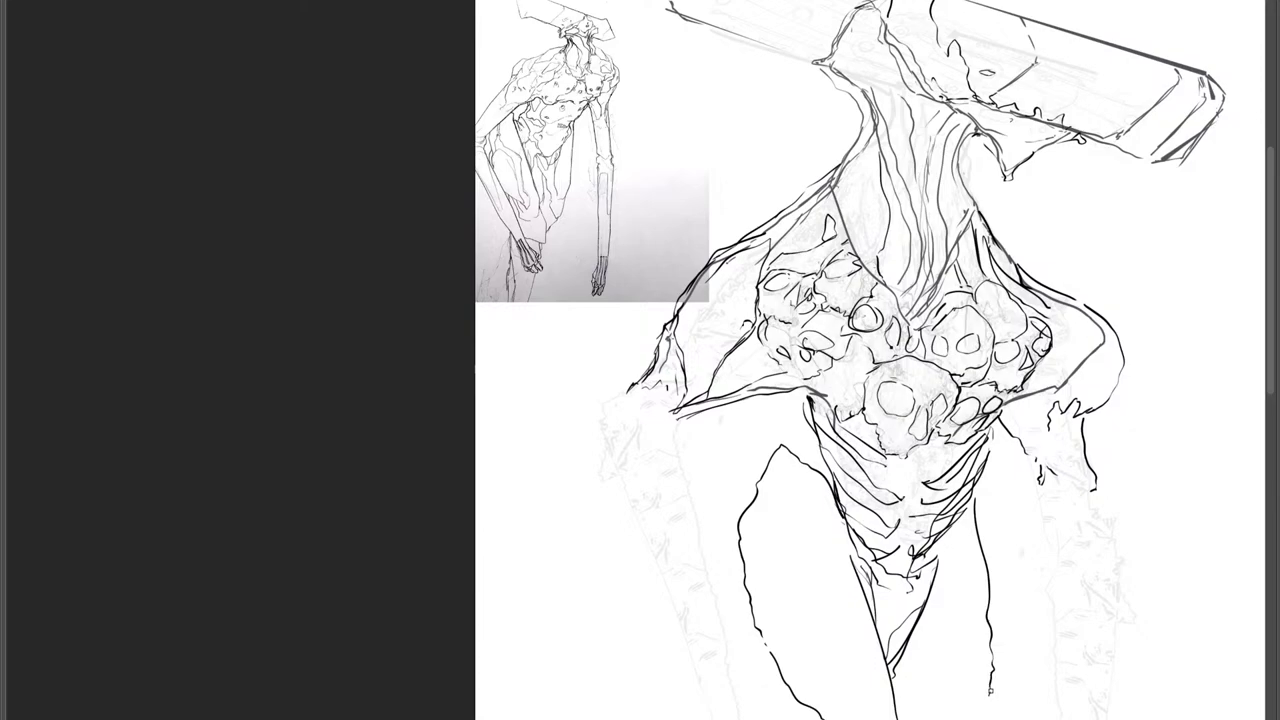
Draw the left elbow joint, the forearm's outer edge, the wrist and the first lines of the hand.
{"action": "left_click_drag", "start_coordinate": [721, 480], "coordinate": [717, 442]}
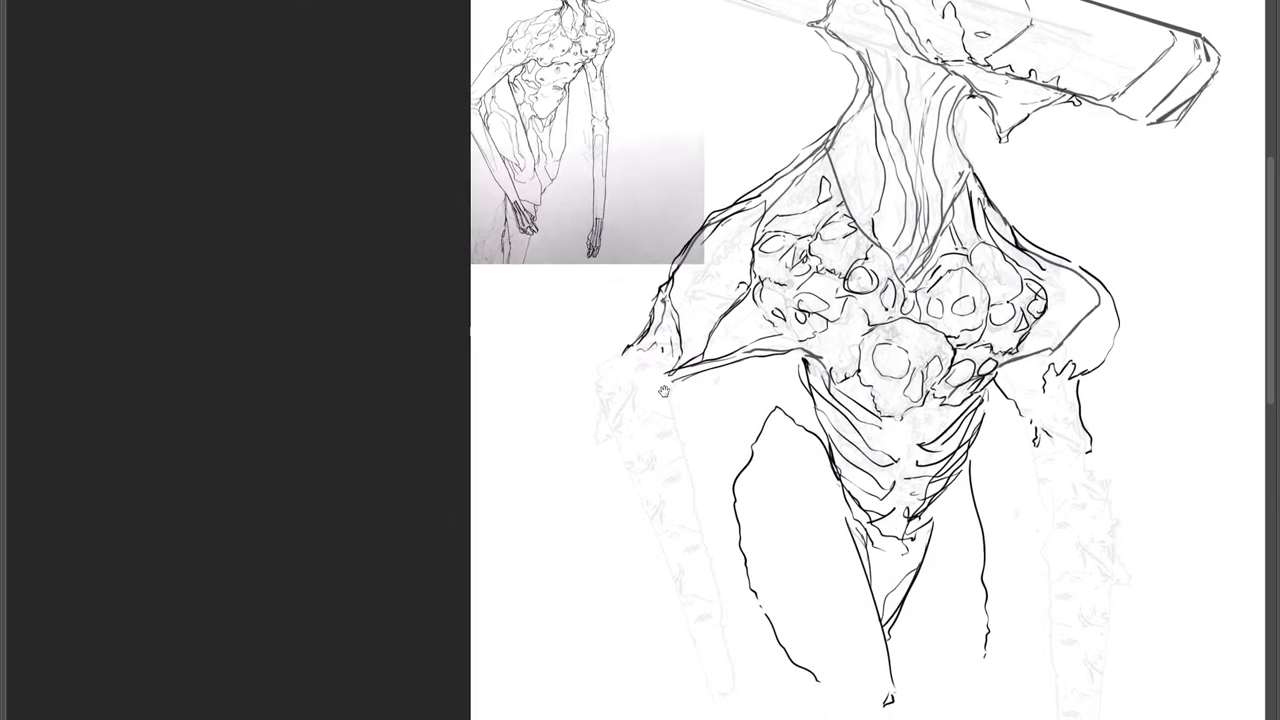
{"action": "left_click_drag", "start_coordinate": [663, 391], "coordinate": [719, 411]}
{"action": "mouse_move", "coordinate": [686, 371]}
{"action": "left_mouse_down"}
{"action": "mouse_move", "coordinate": [646, 413]}
{"action": "mouse_move", "coordinate": [715, 420]}
{"action": "mouse_move", "coordinate": [684, 500]}
{"action": "mouse_move", "coordinate": [752, 682]}
{"action": "left_mouse_up"}
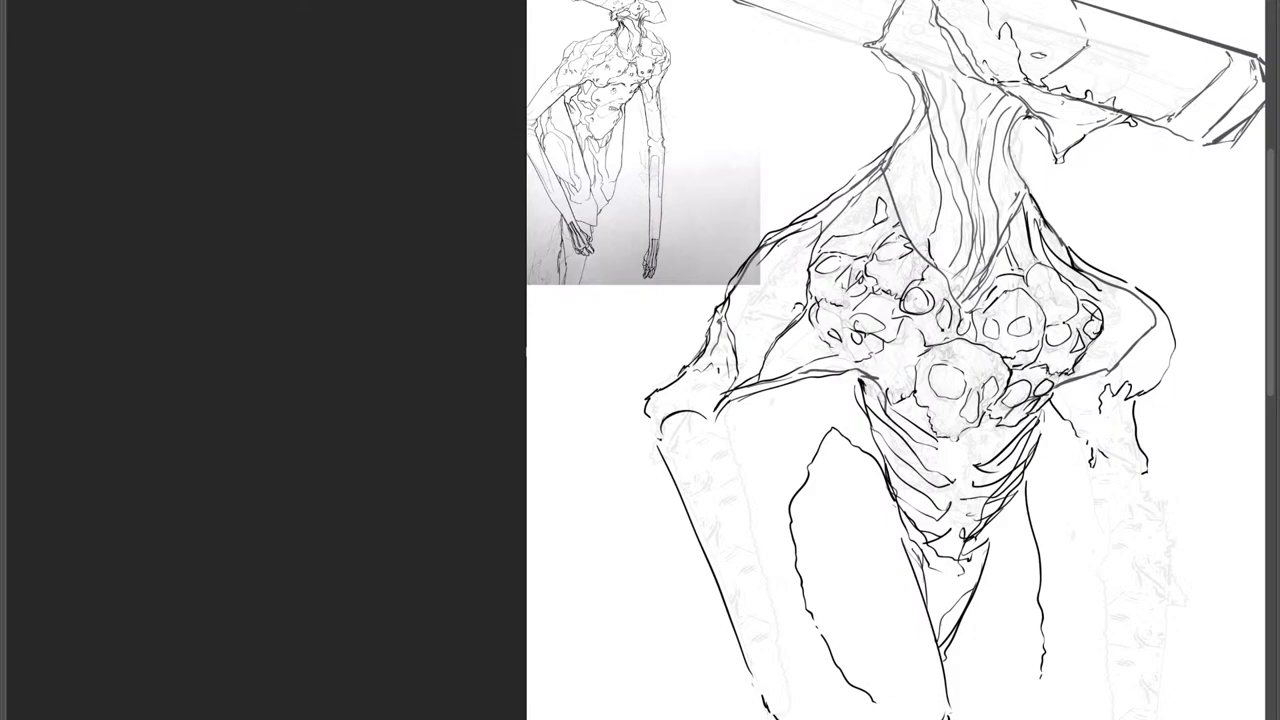
{"action": "mouse_move", "coordinate": [844, 715]}
{"action": "left_mouse_down"}
{"action": "mouse_move", "coordinate": [845, 704]}
{"action": "mouse_move", "coordinate": [770, 706]}
{"action": "mouse_move", "coordinate": [779, 633]}
{"action": "left_mouse_up"}
{"action": "left_click_drag", "start_coordinate": [723, 473], "coordinate": [762, 649]}
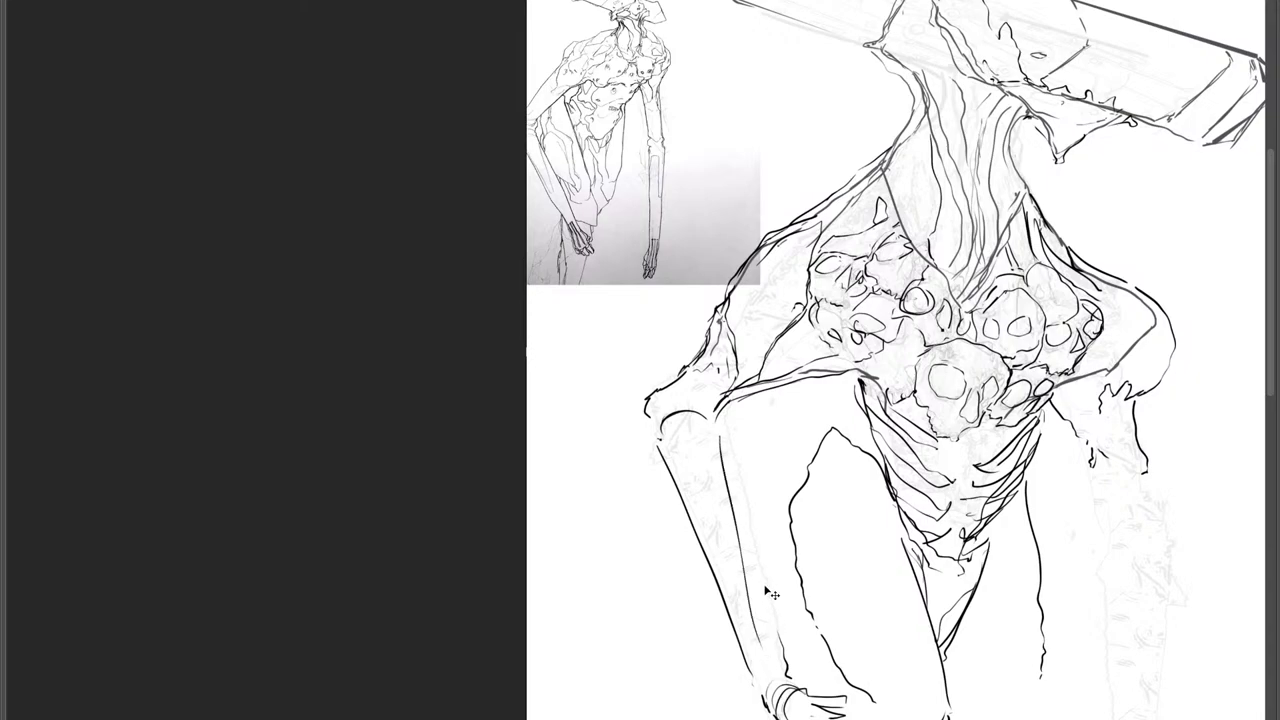
{"action": "key", "text": "ctrl+z"}
{"action": "left_click_drag", "start_coordinate": [712, 423], "coordinate": [741, 524]}
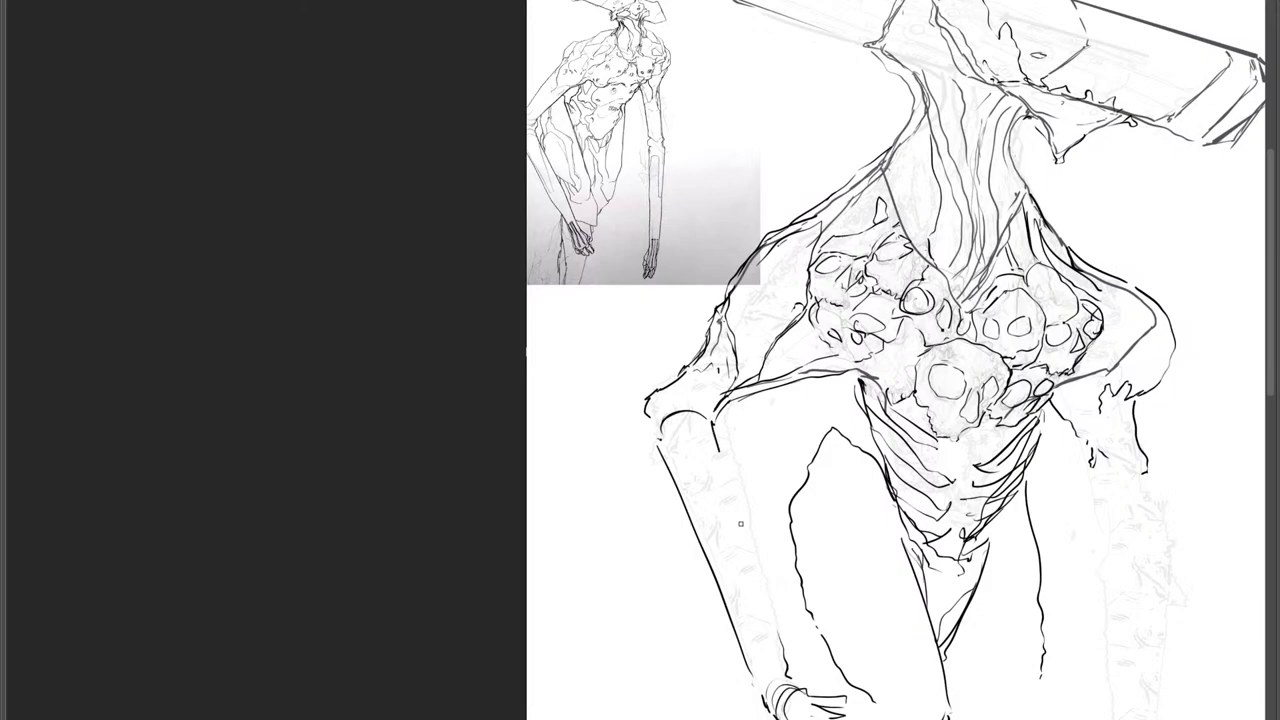
{"action": "key", "text": "ctrl+z"}
{"action": "left_click_drag", "start_coordinate": [712, 434], "coordinate": [755, 602]}
{"action": "key", "text": "ctrl+z"}
{"action": "mouse_move", "coordinate": [713, 432]}
{"action": "left_mouse_down"}
{"action": "mouse_move", "coordinate": [787, 677]}
{"action": "mouse_move", "coordinate": [750, 574]}
{"action": "left_mouse_up"}
{"action": "key", "text": "ctrl+z"}
Ink the left forearm's inner edge from elbow to wrist and add a second contour along the left thigh.
{"action": "left_click_drag", "start_coordinate": [723, 451], "coordinate": [786, 664]}
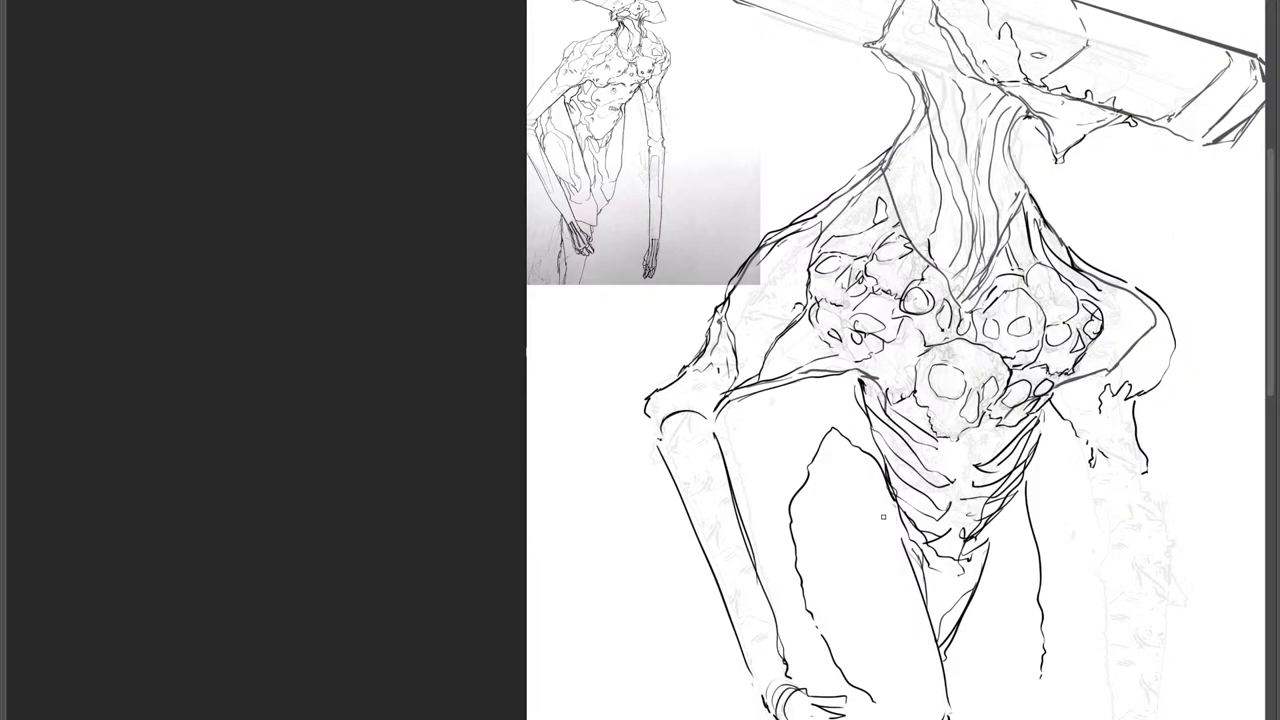
{"action": "left_click_drag", "start_coordinate": [810, 454], "coordinate": [779, 493]}
{"action": "mouse_move", "coordinate": [774, 533]}
{"action": "left_mouse_down"}
{"action": "mouse_move", "coordinate": [825, 624]}
{"action": "mouse_move", "coordinate": [795, 594]}
{"action": "mouse_move", "coordinate": [798, 636]}
{"action": "mouse_move", "coordinate": [858, 702]}
{"action": "left_mouse_up"}
{"action": "left_click_drag", "start_coordinate": [843, 595], "coordinate": [812, 514]}
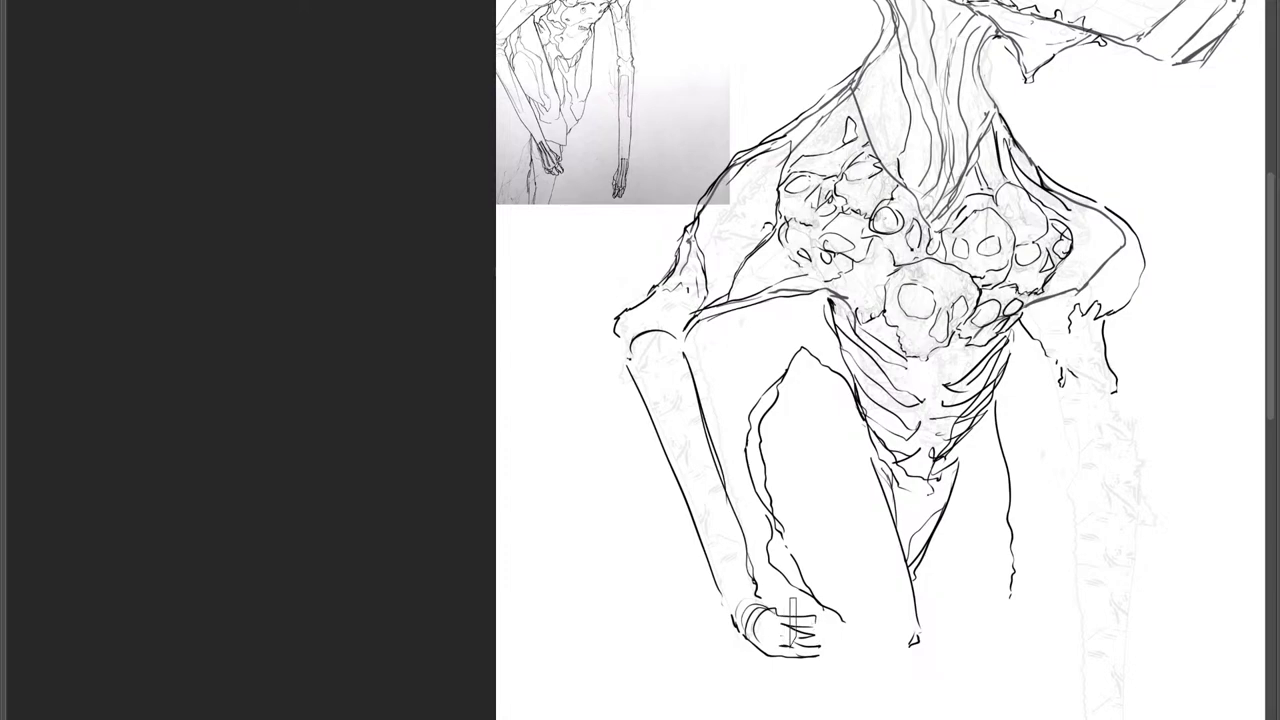
Undo the last hand strokes, redraw the left hand with its fingers, and close the lower contours of both thighs.
{"action": "key", "text": "ctrl+z"}
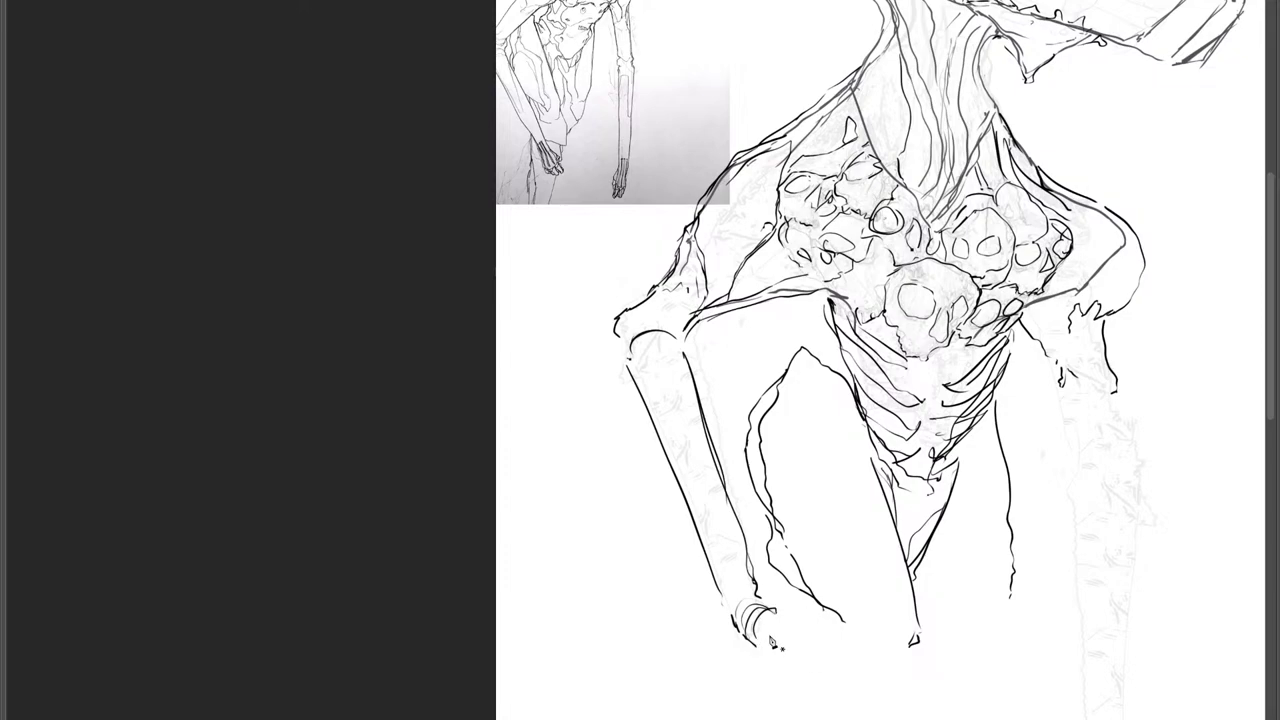
{"action": "mouse_move", "coordinate": [783, 619]}
{"action": "left_mouse_down"}
{"action": "mouse_move", "coordinate": [808, 653]}
{"action": "mouse_move", "coordinate": [762, 653]}
{"action": "mouse_move", "coordinate": [797, 683]}
{"action": "mouse_move", "coordinate": [813, 650]}
{"action": "mouse_move", "coordinate": [843, 692]}
{"action": "mouse_move", "coordinate": [800, 692]}
{"action": "mouse_move", "coordinate": [833, 702]}
{"action": "mouse_move", "coordinate": [811, 649]}
{"action": "mouse_move", "coordinate": [844, 666]}
{"action": "left_mouse_up"}
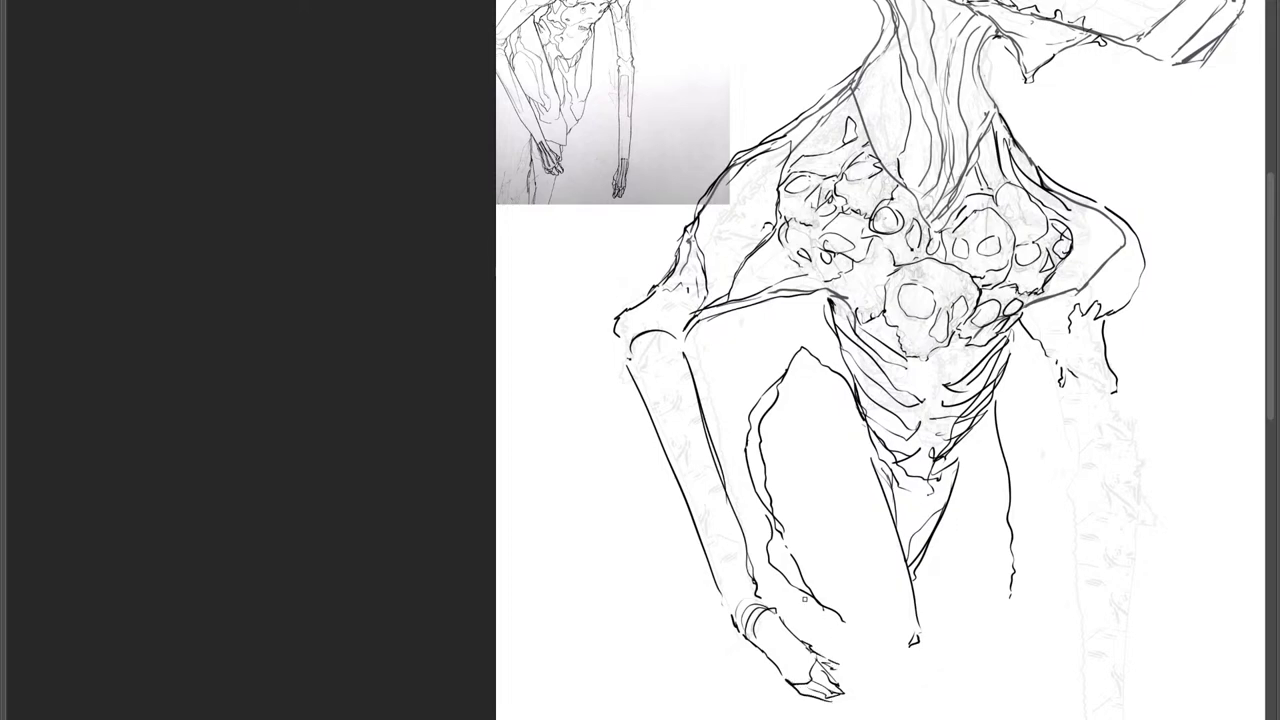
{"action": "mouse_move", "coordinate": [798, 596]}
{"action": "left_mouse_down"}
{"action": "mouse_move", "coordinate": [863, 679]}
{"action": "mouse_move", "coordinate": [912, 692]}
{"action": "mouse_move", "coordinate": [922, 648]}
{"action": "left_mouse_up"}
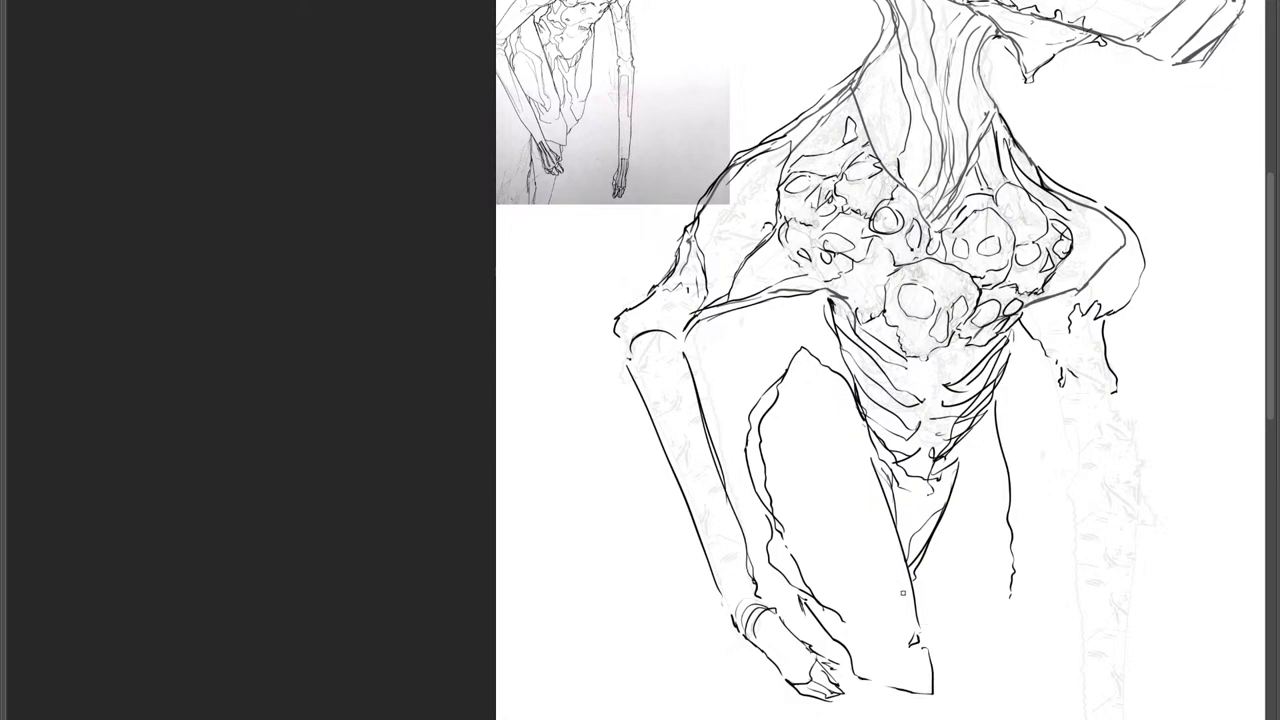
{"action": "mouse_move", "coordinate": [1007, 608]}
{"action": "left_mouse_down"}
{"action": "mouse_move", "coordinate": [955, 668]}
{"action": "mouse_move", "coordinate": [936, 666]}
{"action": "left_mouse_up"}
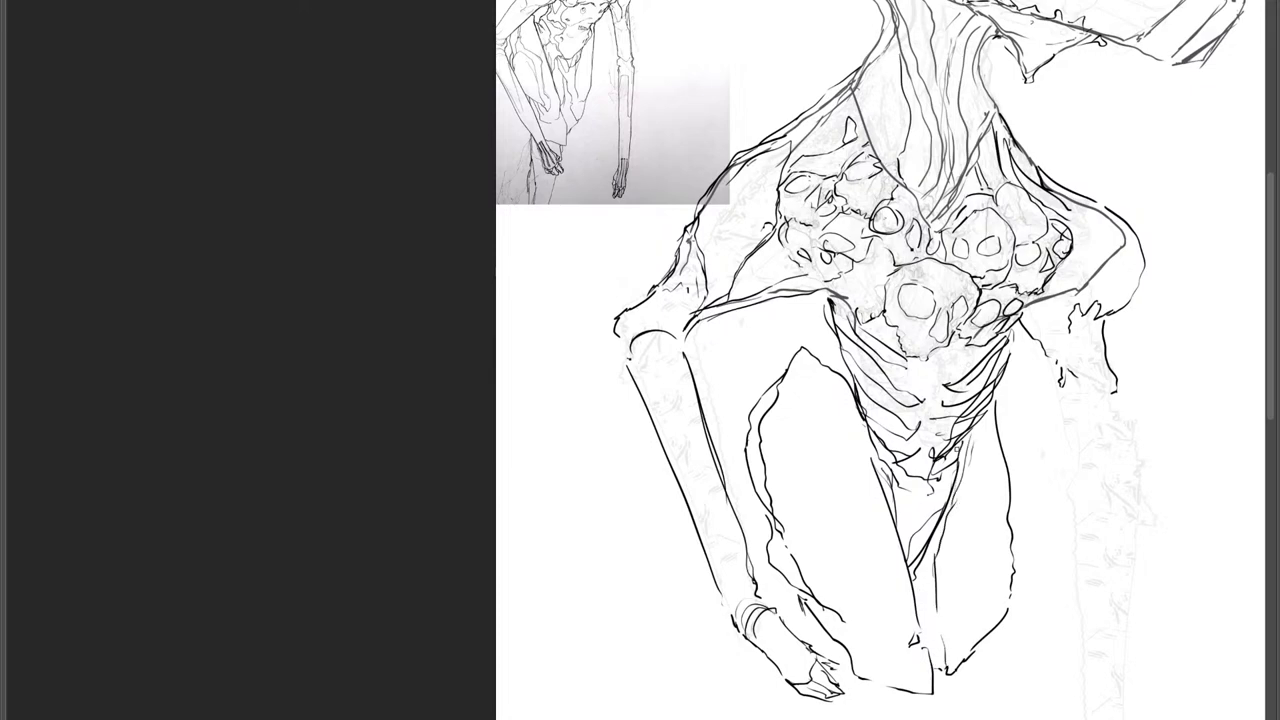
Add inner contour lines running down the left thigh and along the inner side of the right thigh.
{"action": "left_click_drag", "start_coordinate": [957, 457], "coordinate": [947, 459]}
{"action": "mouse_move", "coordinate": [789, 411]}
{"action": "left_mouse_down"}
{"action": "mouse_move", "coordinate": [845, 479]}
{"action": "mouse_move", "coordinate": [869, 564]}
{"action": "mouse_move", "coordinate": [872, 660]}
{"action": "mouse_move", "coordinate": [876, 546]}
{"action": "mouse_move", "coordinate": [848, 476]}
{"action": "mouse_move", "coordinate": [805, 433]}
{"action": "mouse_move", "coordinate": [792, 389]}
{"action": "left_mouse_up"}
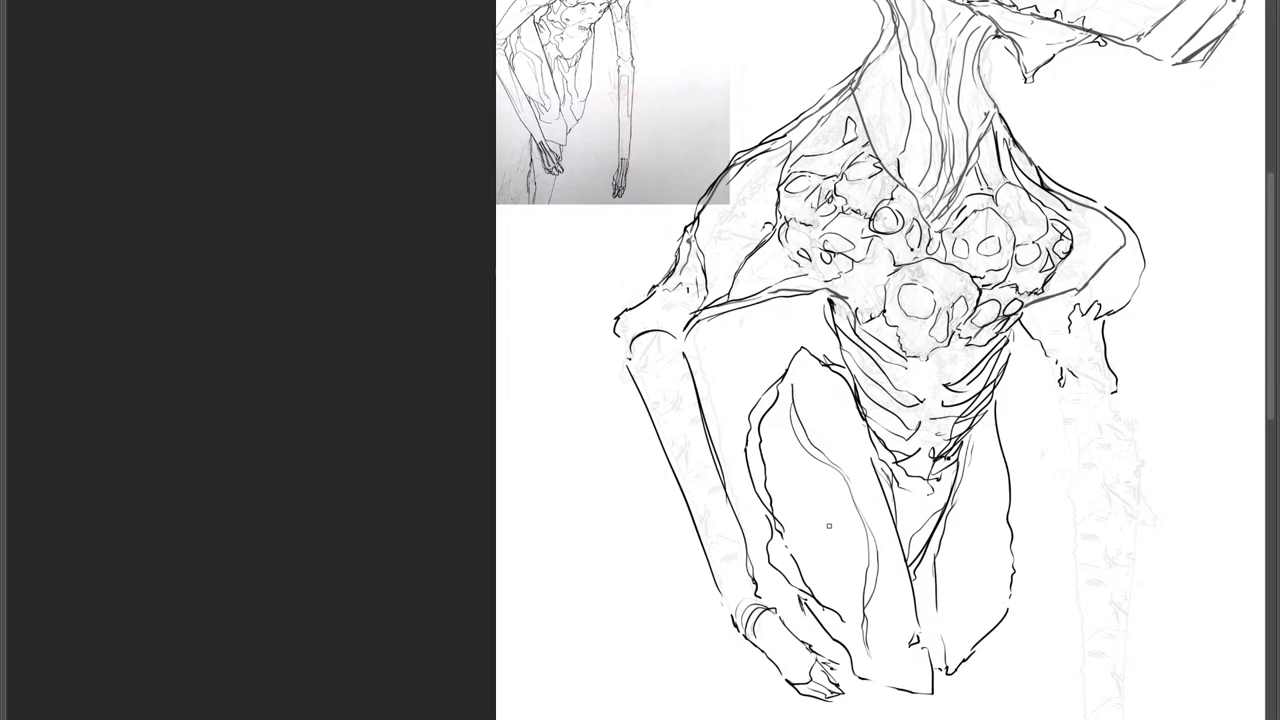
{"action": "left_click_drag", "start_coordinate": [794, 392], "coordinate": [777, 385]}
{"action": "left_click_drag", "start_coordinate": [838, 616], "coordinate": [856, 662]}
{"action": "mouse_move", "coordinate": [817, 449]}
{"action": "left_mouse_down"}
{"action": "mouse_move", "coordinate": [845, 482]}
{"action": "mouse_move", "coordinate": [861, 608]}
{"action": "left_mouse_up"}
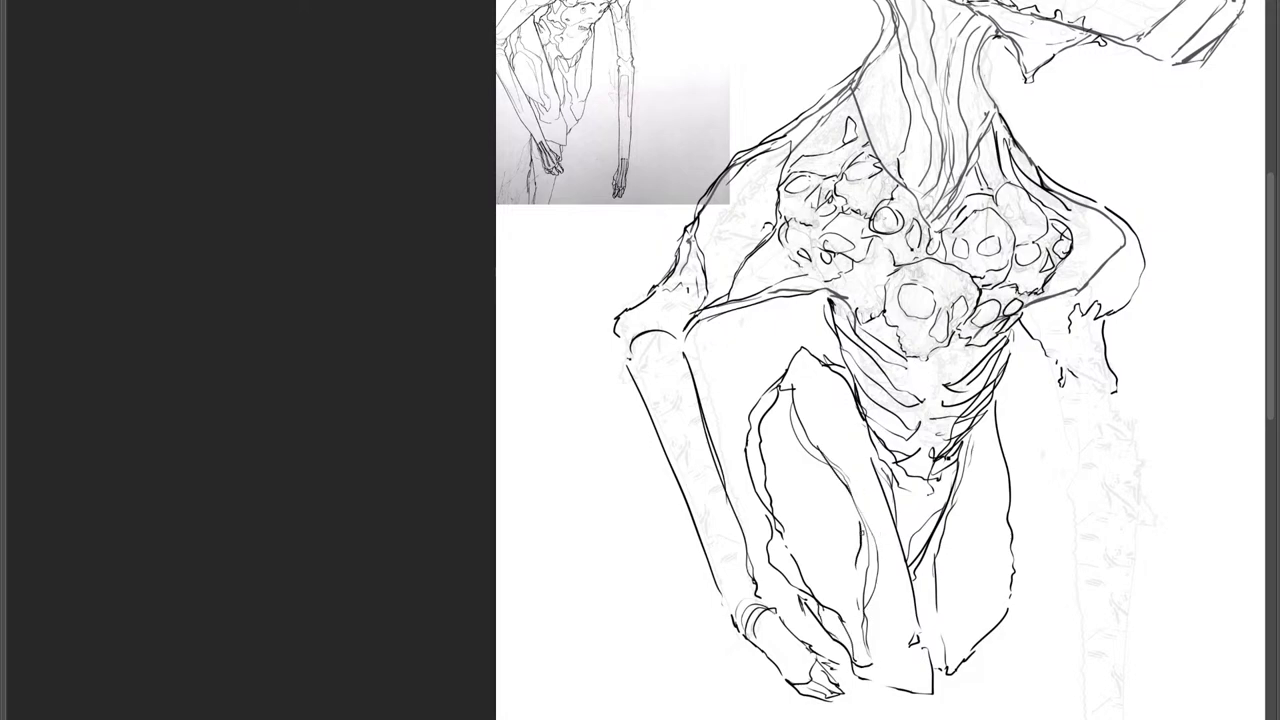
{"action": "mouse_move", "coordinate": [863, 522]}
{"action": "left_mouse_down"}
{"action": "mouse_move", "coordinate": [875, 512]}
{"action": "mouse_move", "coordinate": [936, 552]}
{"action": "mouse_move", "coordinate": [841, 564]}
{"action": "mouse_move", "coordinate": [813, 418]}
{"action": "left_mouse_up"}
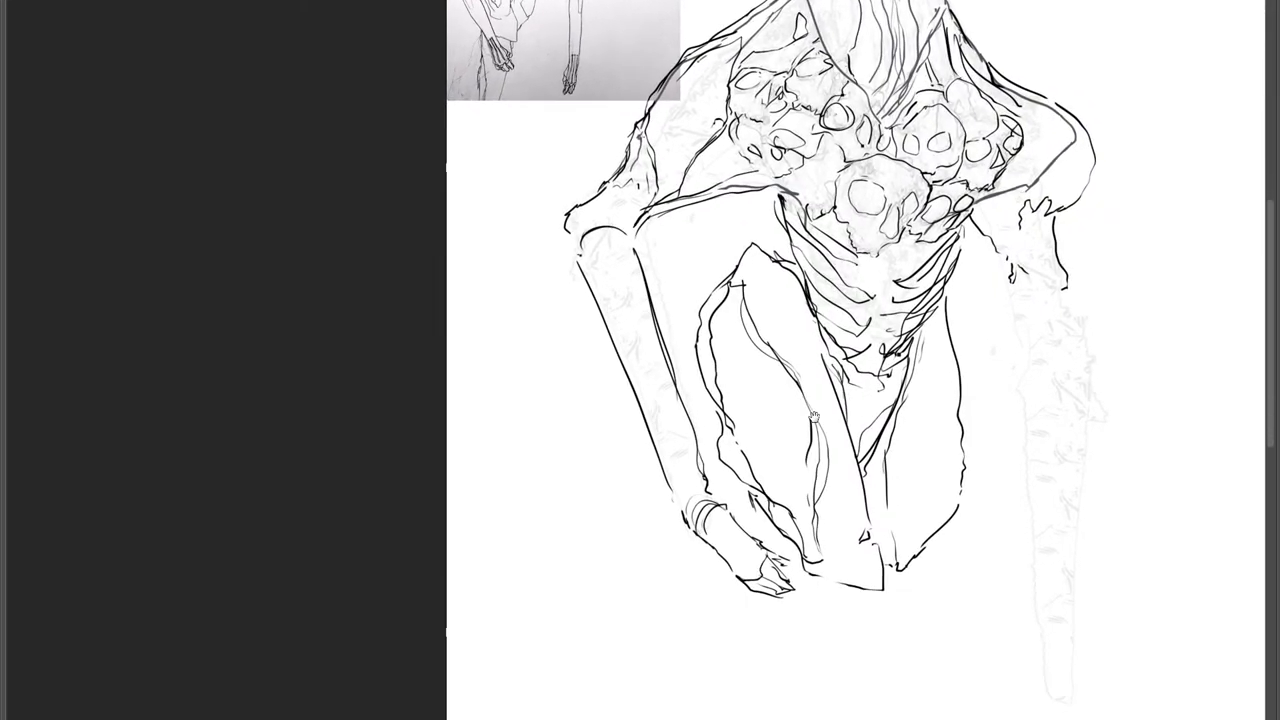
Give the lower end of the left thigh a thick, irregular cut edge.
{"action": "left_click_drag", "start_coordinate": [828, 577], "coordinate": [884, 592]}
{"action": "left_click_drag", "start_coordinate": [884, 545], "coordinate": [883, 592]}
{"action": "mouse_move", "coordinate": [775, 521]}
{"action": "left_mouse_down"}
{"action": "mouse_move", "coordinate": [810, 588]}
{"action": "mouse_move", "coordinate": [860, 605]}
{"action": "mouse_move", "coordinate": [885, 578]}
{"action": "left_mouse_up"}
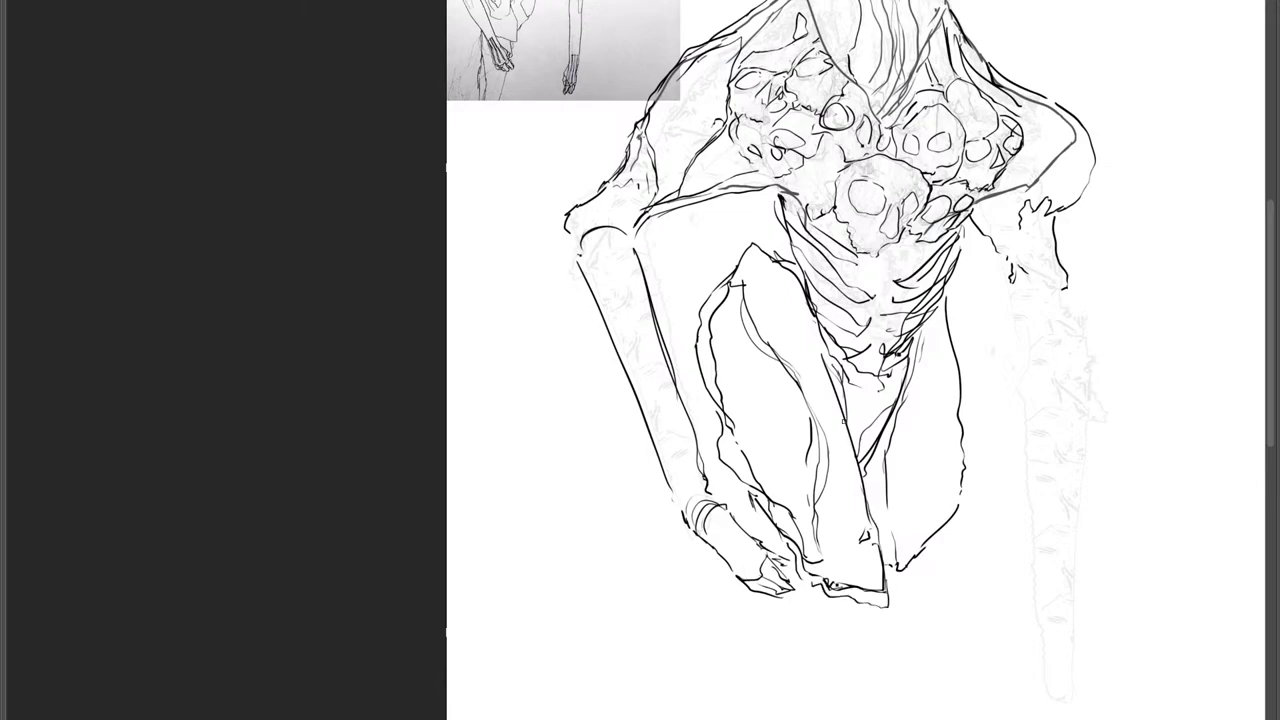
Outline both sides of the right arm from the ragged upper end to its middle joint, redoing the first stroke.
{"action": "left_click_drag", "start_coordinate": [895, 440], "coordinate": [858, 595]}
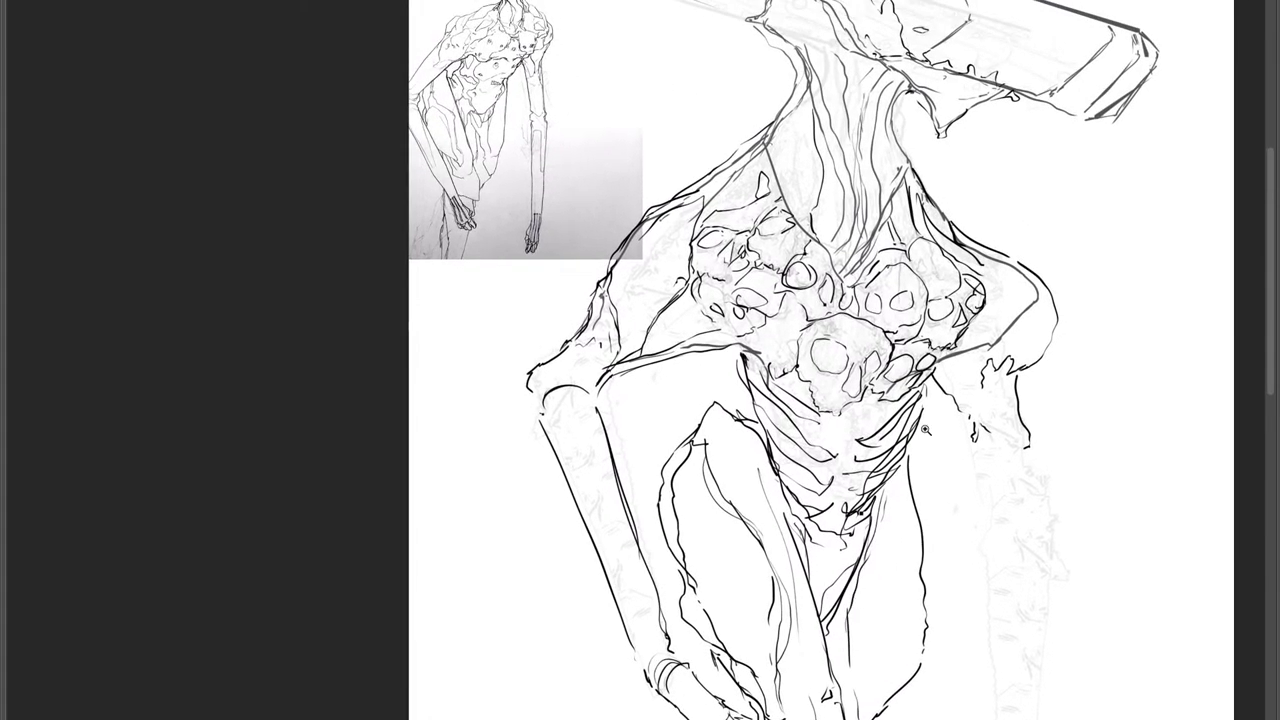
{"action": "scroll", "coordinate": [925, 430], "scroll_direction": "up", "scroll_amount": 3}
{"action": "scroll", "coordinate": [936, 418], "scroll_direction": "down", "scroll_amount": 3}
{"action": "left_click_drag", "start_coordinate": [894, 441], "coordinate": [866, 392]}
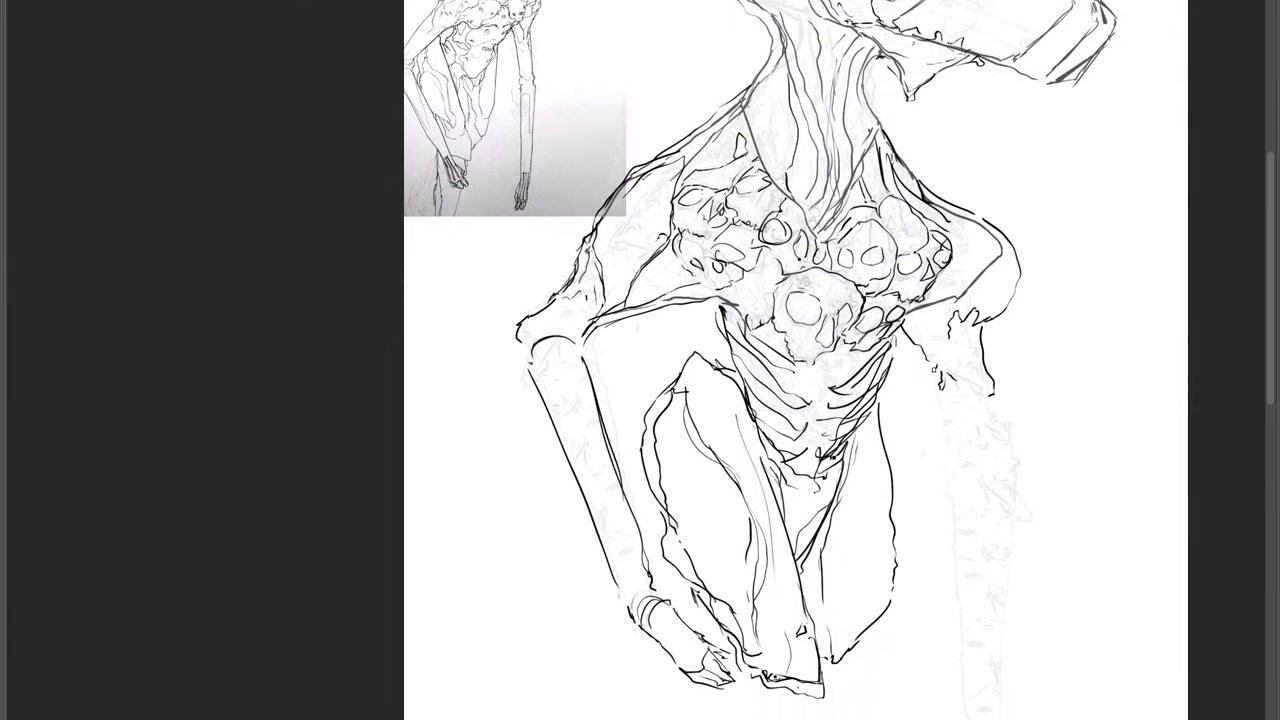
{"action": "left_click_drag", "start_coordinate": [937, 376], "coordinate": [955, 520]}
{"action": "key", "text": "ctrl+z"}
{"action": "left_click_drag", "start_coordinate": [936, 368], "coordinate": [953, 502]}
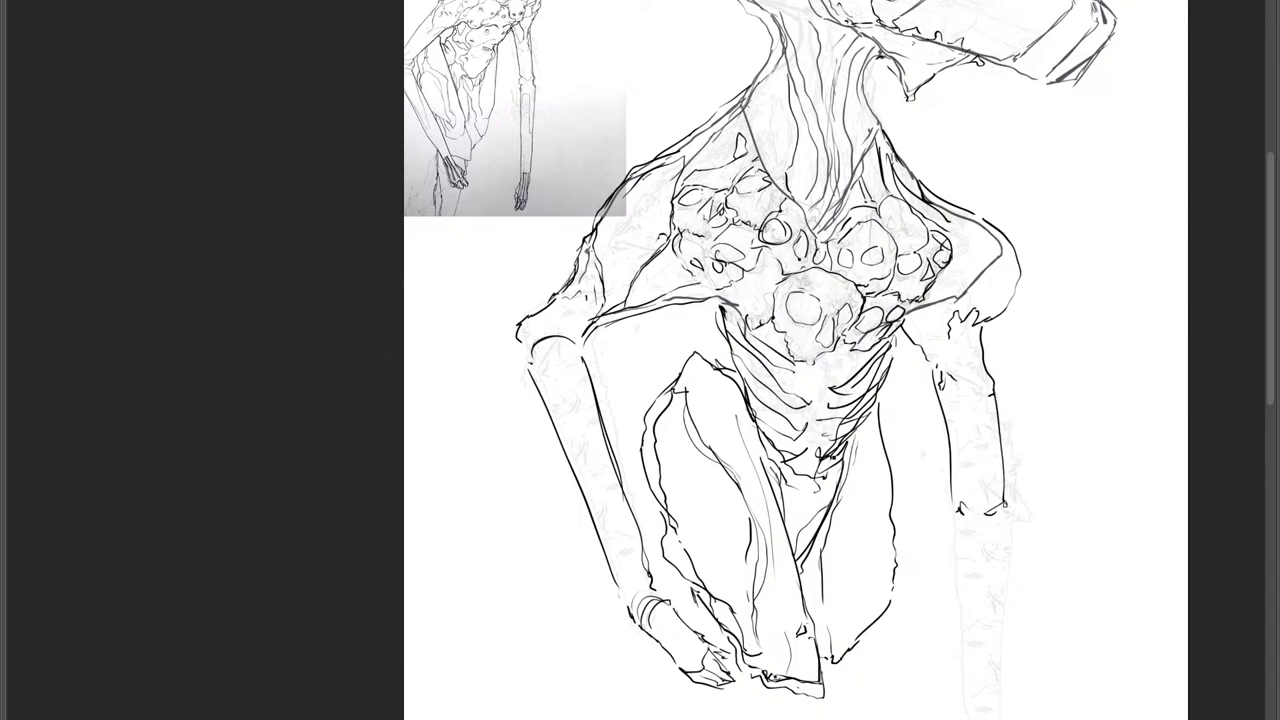
Draw both long edges of the right forearm, retrying the outer one, and add a contour line inside it.
{"action": "mouse_move", "coordinate": [989, 510]}
{"action": "left_mouse_down"}
{"action": "mouse_move", "coordinate": [995, 463]}
{"action": "mouse_move", "coordinate": [965, 455]}
{"action": "mouse_move", "coordinate": [981, 718]}
{"action": "left_mouse_up"}
{"action": "scroll", "coordinate": [999, 478], "scroll_direction": "down", "scroll_amount": 2}
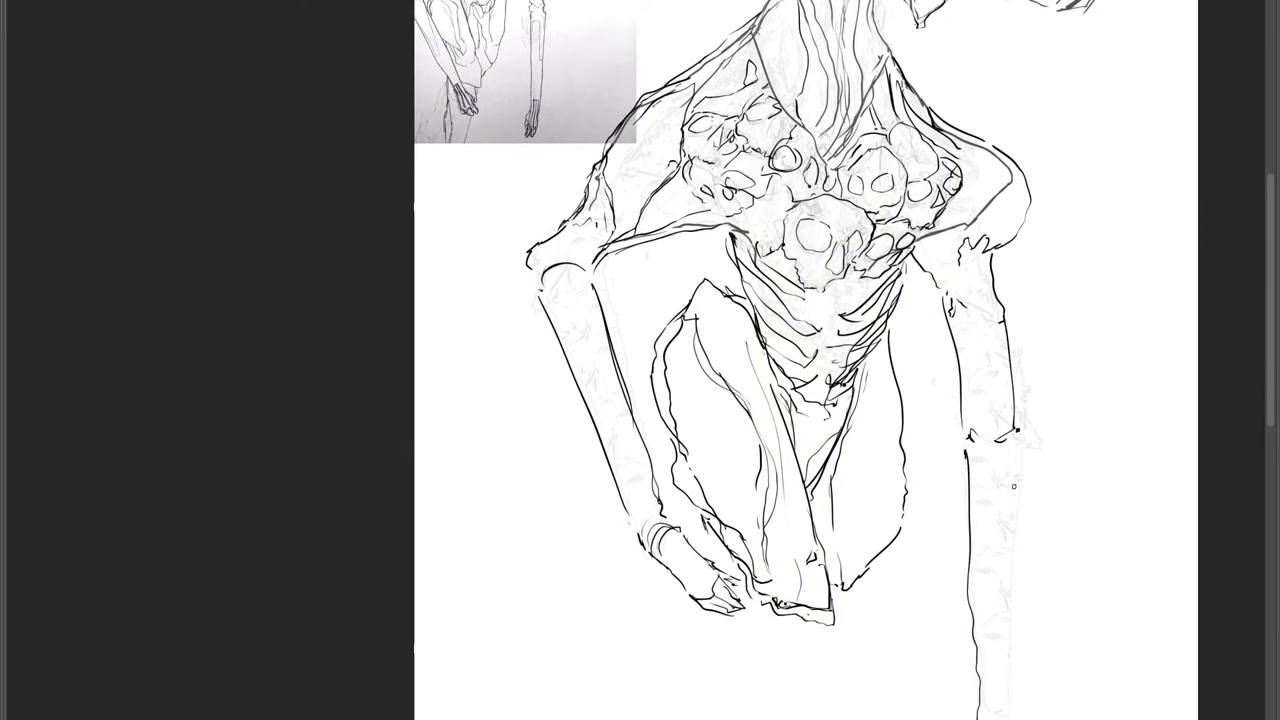
{"action": "left_click_drag", "start_coordinate": [1021, 444], "coordinate": [1008, 676]}
{"action": "key", "text": "ctrl+z"}
{"action": "mouse_move", "coordinate": [1015, 437]}
{"action": "left_mouse_down"}
{"action": "mouse_move", "coordinate": [995, 718]}
{"action": "mouse_move", "coordinate": [997, 705]}
{"action": "left_mouse_up"}
{"action": "key", "text": "ctrl+z"}
{"action": "key", "text": "ctrl+z"}
{"action": "key", "text": "Tab"}
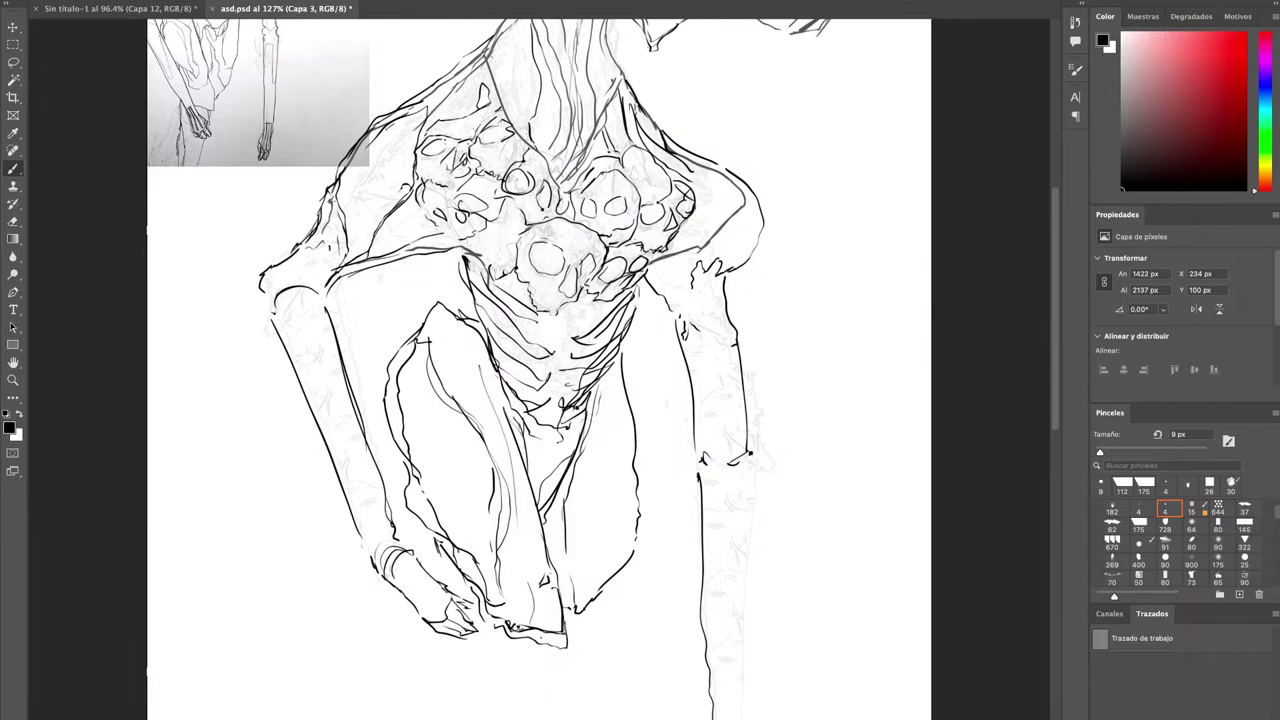
{"action": "key", "text": "Tab"}
{"action": "mouse_move", "coordinate": [919, 525]}
{"action": "left_mouse_down"}
{"action": "mouse_move", "coordinate": [1009, 464]}
{"action": "mouse_move", "coordinate": [1120, 442]}
{"action": "mouse_move", "coordinate": [1095, 534]}
{"action": "left_mouse_up"}
{"action": "left_click_drag", "start_coordinate": [1019, 445], "coordinate": [1005, 704]}
{"action": "key", "text": "ctrl+z"}
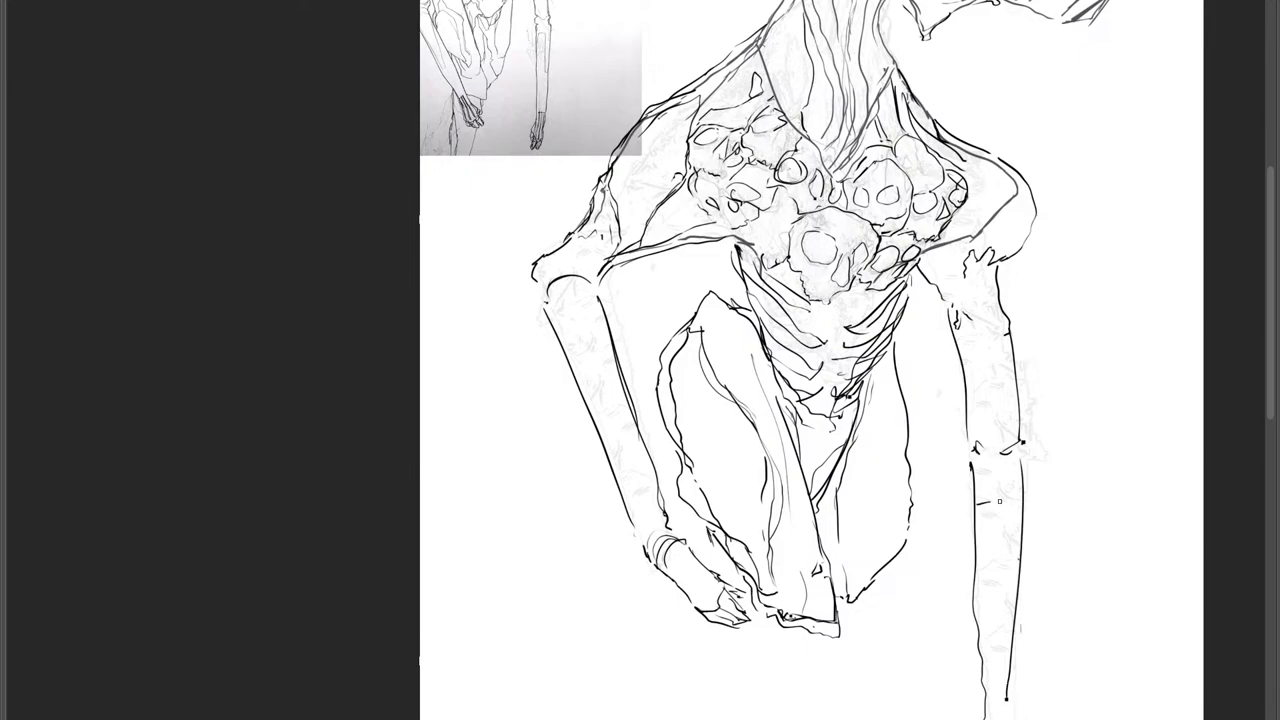
{"action": "left_click_drag", "start_coordinate": [999, 501], "coordinate": [1008, 686]}
Draw the right wrist at the end of the forearm and begin the outline of the hand.
{"action": "scroll", "coordinate": [991, 709], "scroll_direction": "down", "scroll_amount": 3}
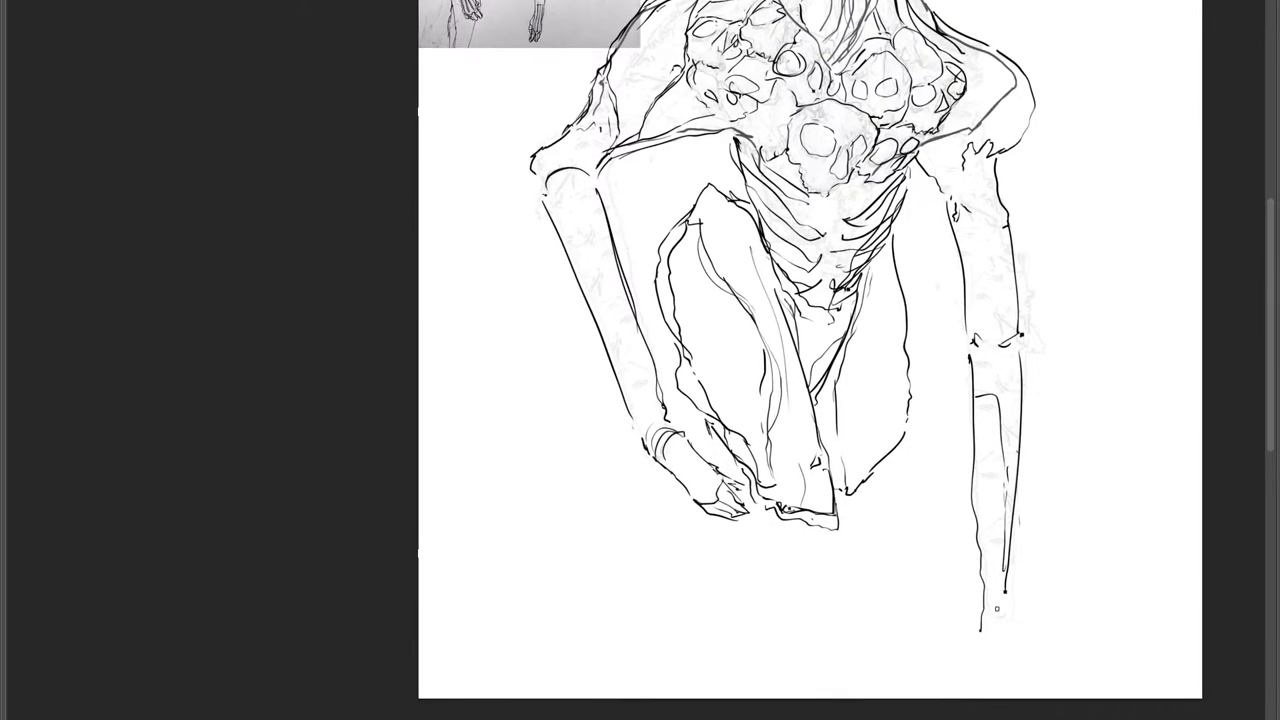
{"action": "left_click_drag", "start_coordinate": [1007, 590], "coordinate": [1003, 662]}
{"action": "mouse_move", "coordinate": [1005, 561]}
{"action": "left_mouse_down"}
{"action": "mouse_move", "coordinate": [994, 640]}
{"action": "mouse_move", "coordinate": [985, 538]}
{"action": "left_mouse_up"}
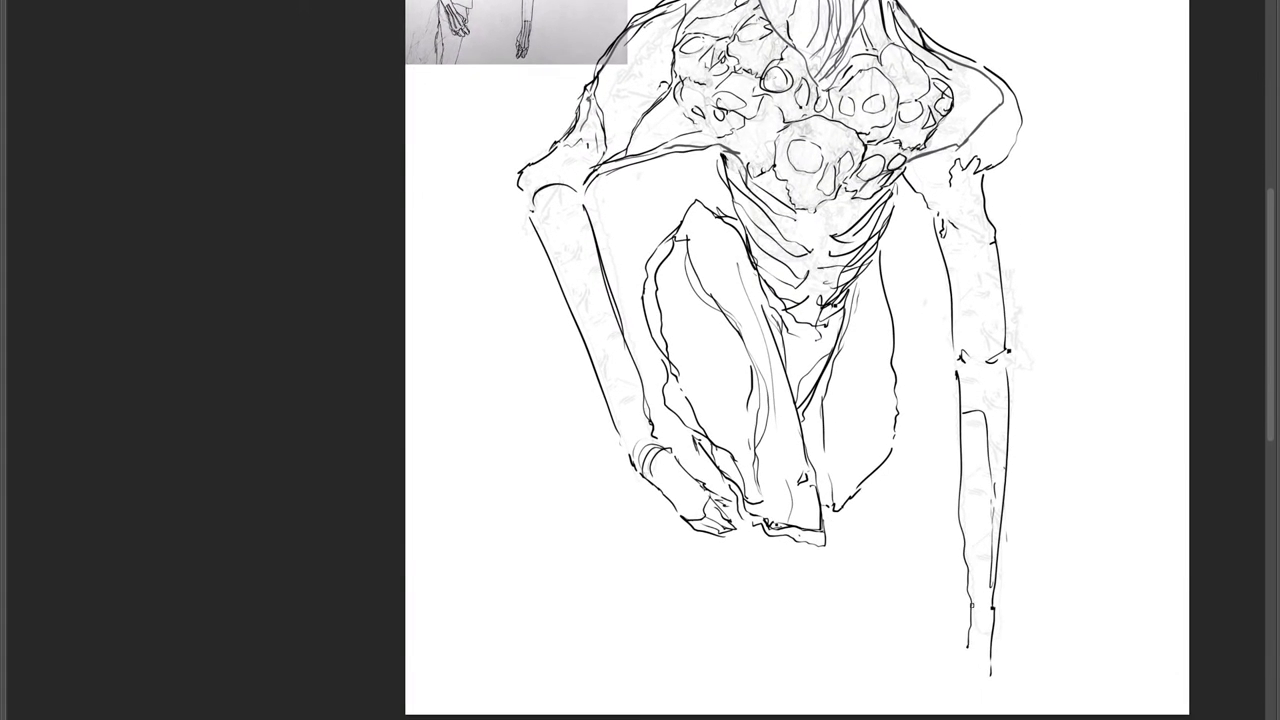
{"action": "mouse_move", "coordinate": [971, 604]}
{"action": "left_mouse_down"}
{"action": "mouse_move", "coordinate": [957, 665]}
{"action": "mouse_move", "coordinate": [987, 702]}
{"action": "mouse_move", "coordinate": [992, 674]}
{"action": "mouse_move", "coordinate": [957, 701]}
{"action": "left_mouse_up"}
{"action": "left_click_drag", "start_coordinate": [1016, 561], "coordinate": [1006, 560]}
{"action": "left_click_drag", "start_coordinate": [1007, 505], "coordinate": [984, 655]}
Extend the canvas upward above the creature's head with the Crop tool.
{"action": "left_click_drag", "start_coordinate": [1055, 531], "coordinate": [1030, 541]}
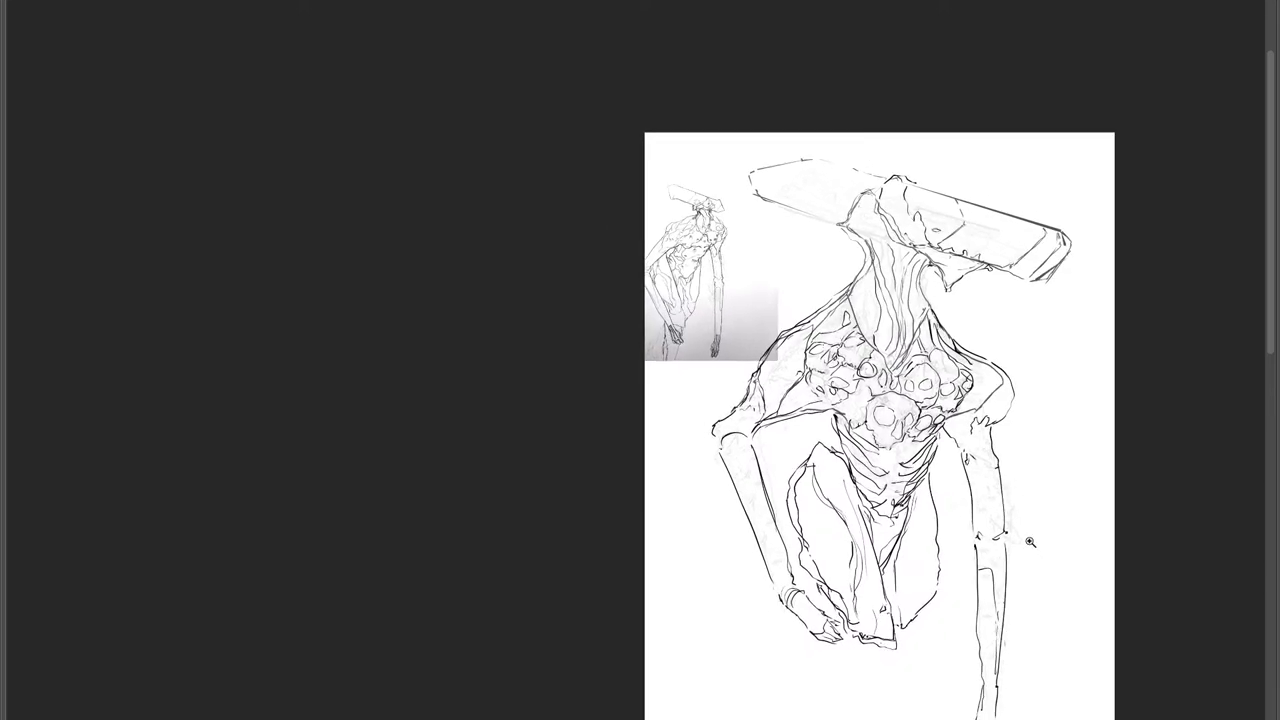
{"action": "key", "text": "c"}
{"action": "left_click_drag", "start_coordinate": [880, 132], "coordinate": [885, 82]}
{"action": "key", "text": "Return"}
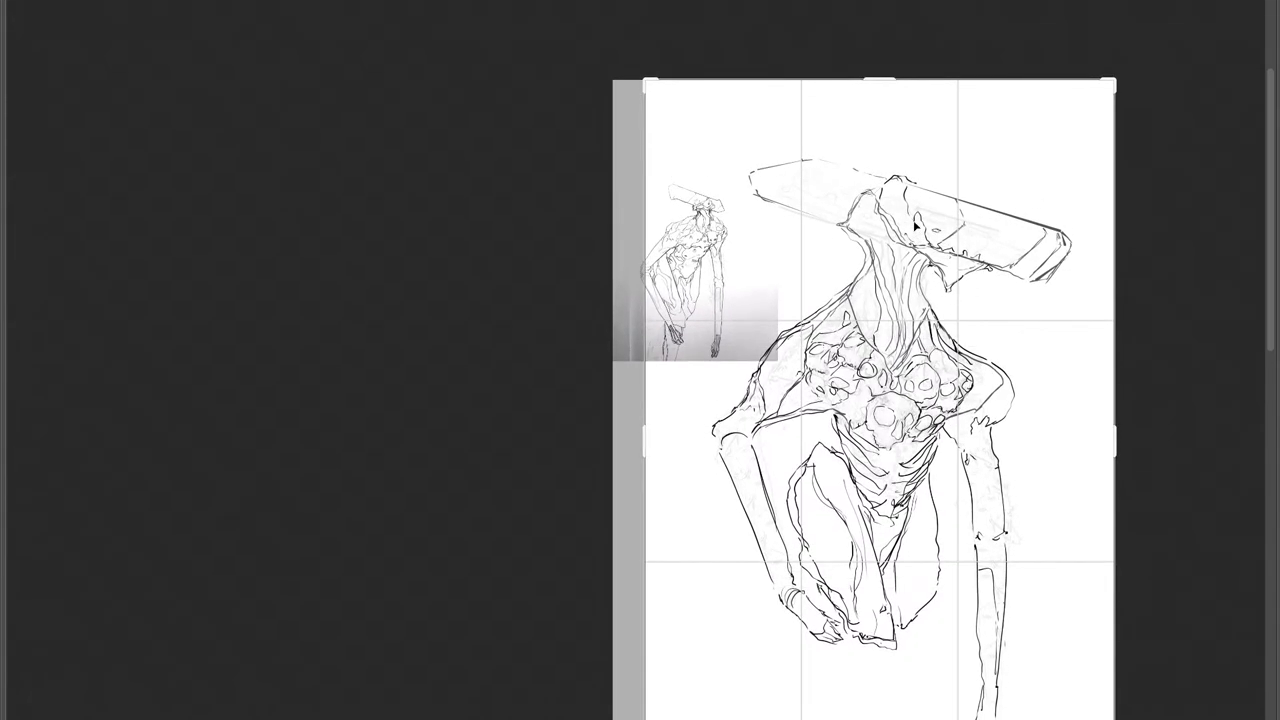
Draw the right hand's fingers and strengthen the edges of the wrist and forearm, undoing the trial strokes.
{"action": "scroll", "coordinate": [990, 434], "scroll_direction": "up", "scroll_amount": 4}
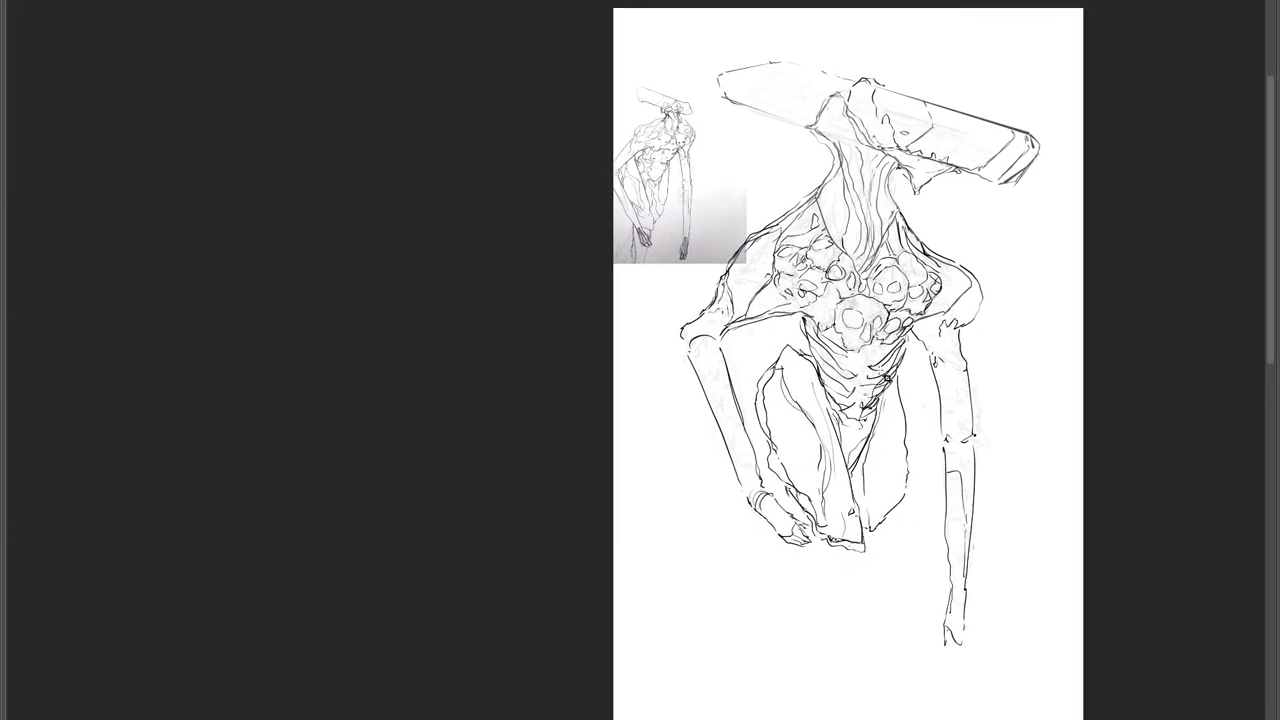
{"action": "scroll", "coordinate": [980, 468], "scroll_direction": "down", "scroll_amount": 1}
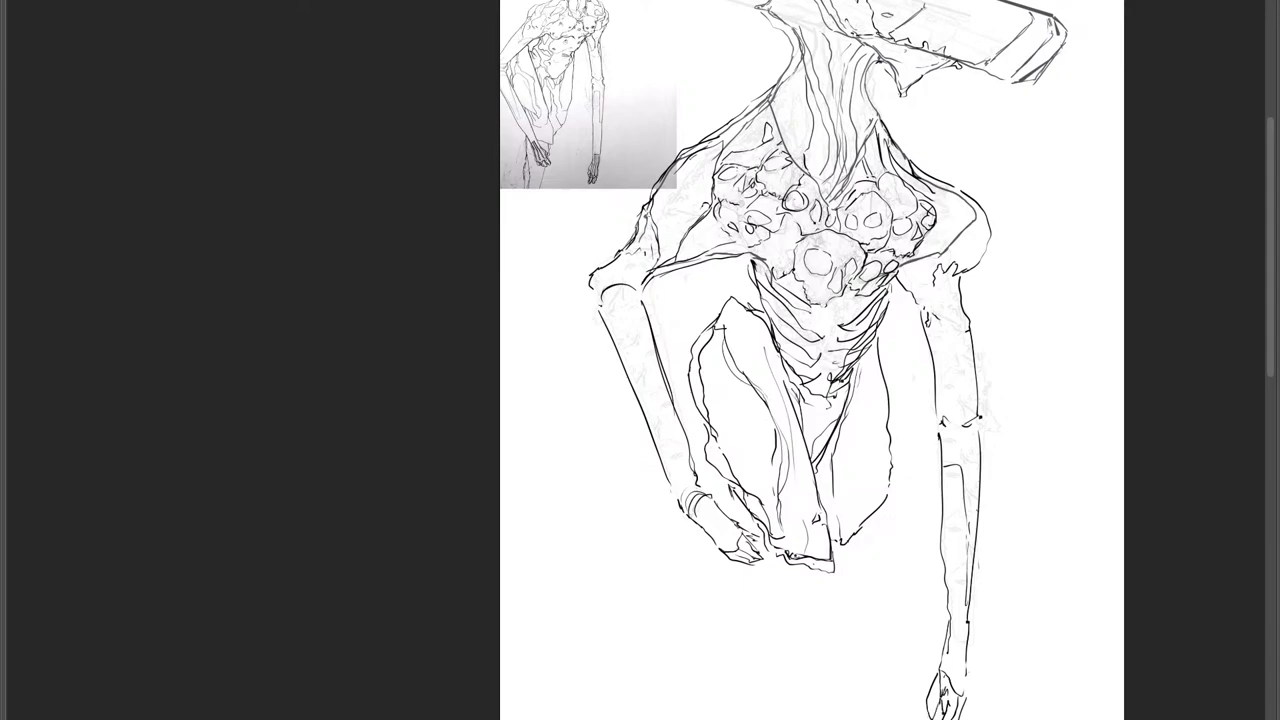
{"action": "mouse_move", "coordinate": [971, 705]}
{"action": "left_mouse_down"}
{"action": "mouse_move", "coordinate": [952, 646]}
{"action": "mouse_move", "coordinate": [969, 684]}
{"action": "mouse_move", "coordinate": [933, 648]}
{"action": "mouse_move", "coordinate": [948, 600]}
{"action": "left_mouse_up"}
{"action": "left_click_drag", "start_coordinate": [977, 663], "coordinate": [978, 566]}
{"action": "key", "text": "ctrl+z"}
{"action": "key", "text": "ctrl+z"}
{"action": "left_click_drag", "start_coordinate": [969, 671], "coordinate": [976, 539]}
{"action": "left_click_drag", "start_coordinate": [943, 643], "coordinate": [944, 563]}
{"action": "left_click_drag", "start_coordinate": [959, 467], "coordinate": [957, 525]}
Draw the pointed knee below the left thigh, the diagonal line beneath the right thigh and that thigh's inner contours.
{"action": "scroll", "coordinate": [990, 476], "scroll_direction": "down", "scroll_amount": 1}
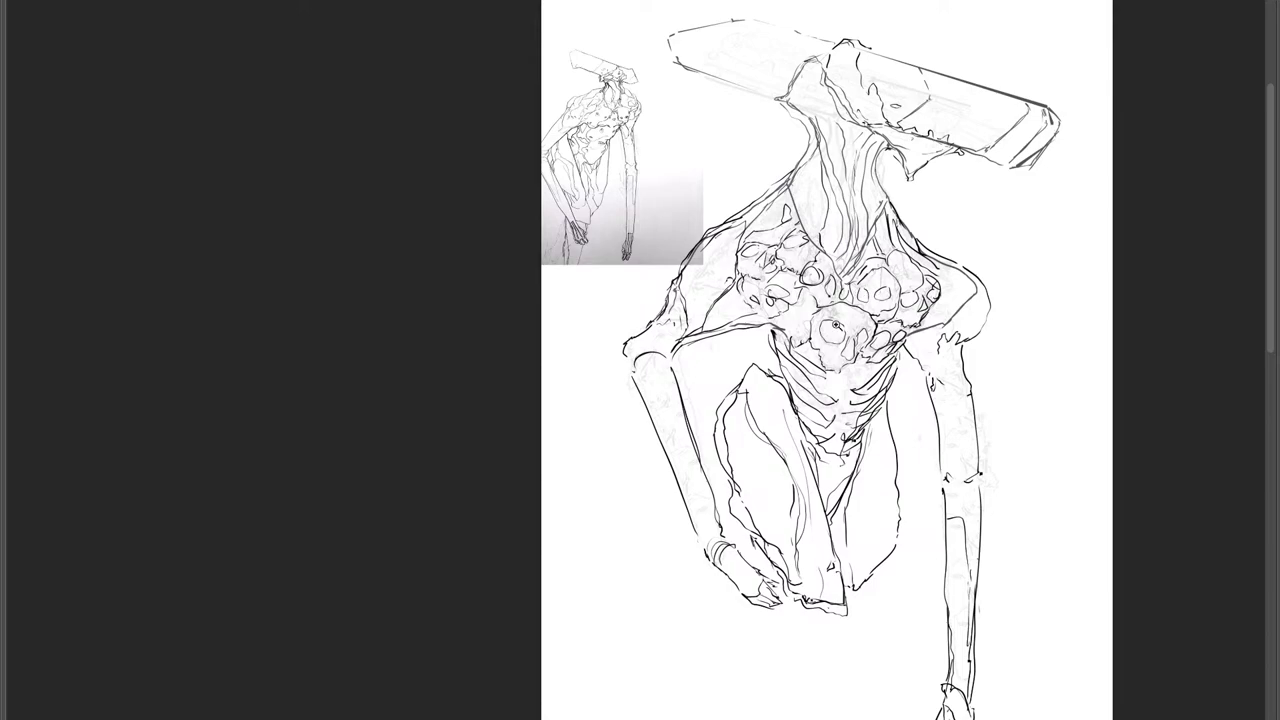
{"action": "scroll", "coordinate": [838, 550], "scroll_direction": "up", "scroll_amount": 1}
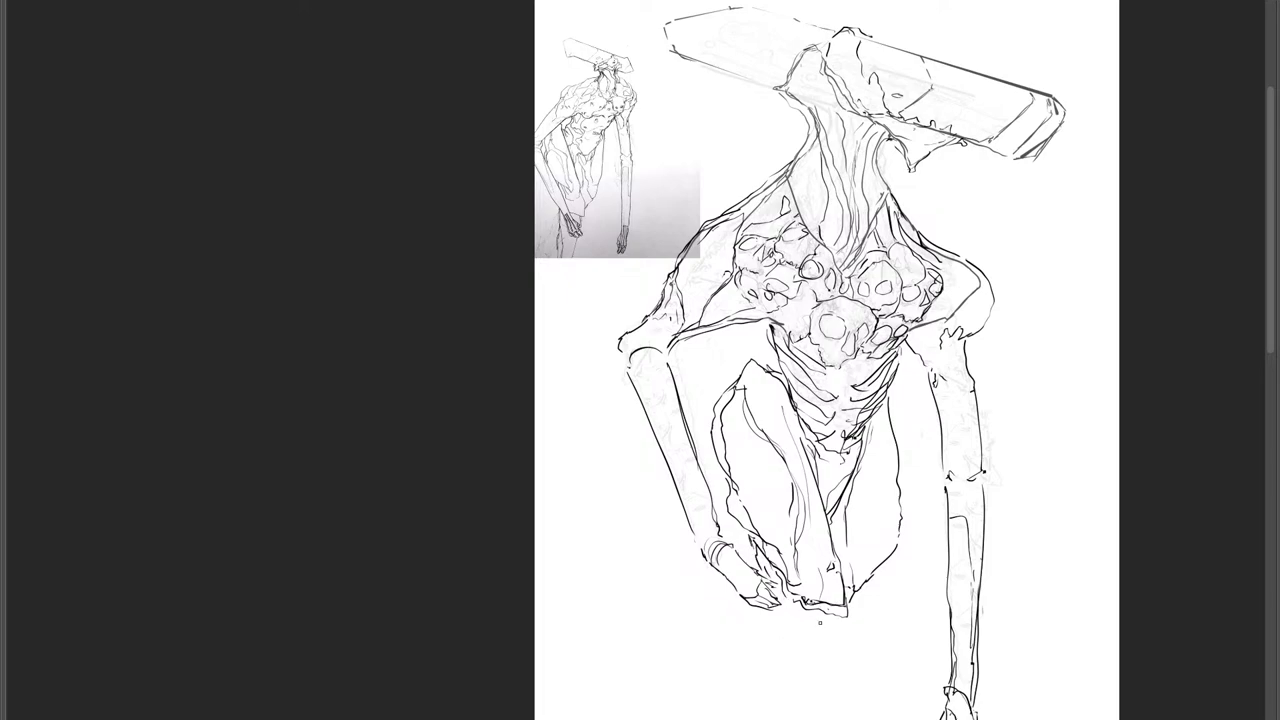
{"action": "mouse_move", "coordinate": [796, 607]}
{"action": "left_mouse_down"}
{"action": "mouse_move", "coordinate": [840, 663]}
{"action": "mouse_move", "coordinate": [851, 608]}
{"action": "mouse_move", "coordinate": [792, 603]}
{"action": "mouse_move", "coordinate": [757, 545]}
{"action": "left_mouse_up"}
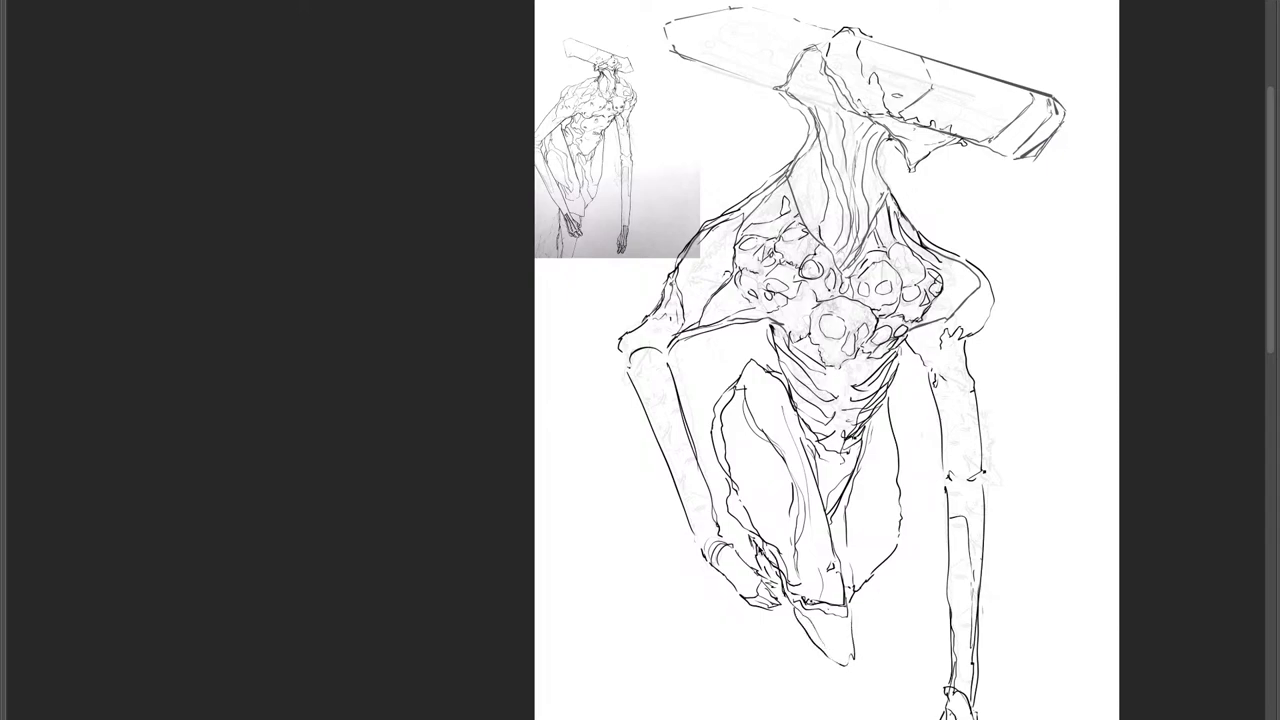
{"action": "left_click_drag", "start_coordinate": [892, 553], "coordinate": [848, 626]}
{"action": "key", "text": "ctrl+z"}
{"action": "left_click_drag", "start_coordinate": [891, 553], "coordinate": [855, 642]}
{"action": "left_click_drag", "start_coordinate": [850, 584], "coordinate": [855, 654]}
{"action": "left_click_drag", "start_coordinate": [870, 428], "coordinate": [866, 555]}
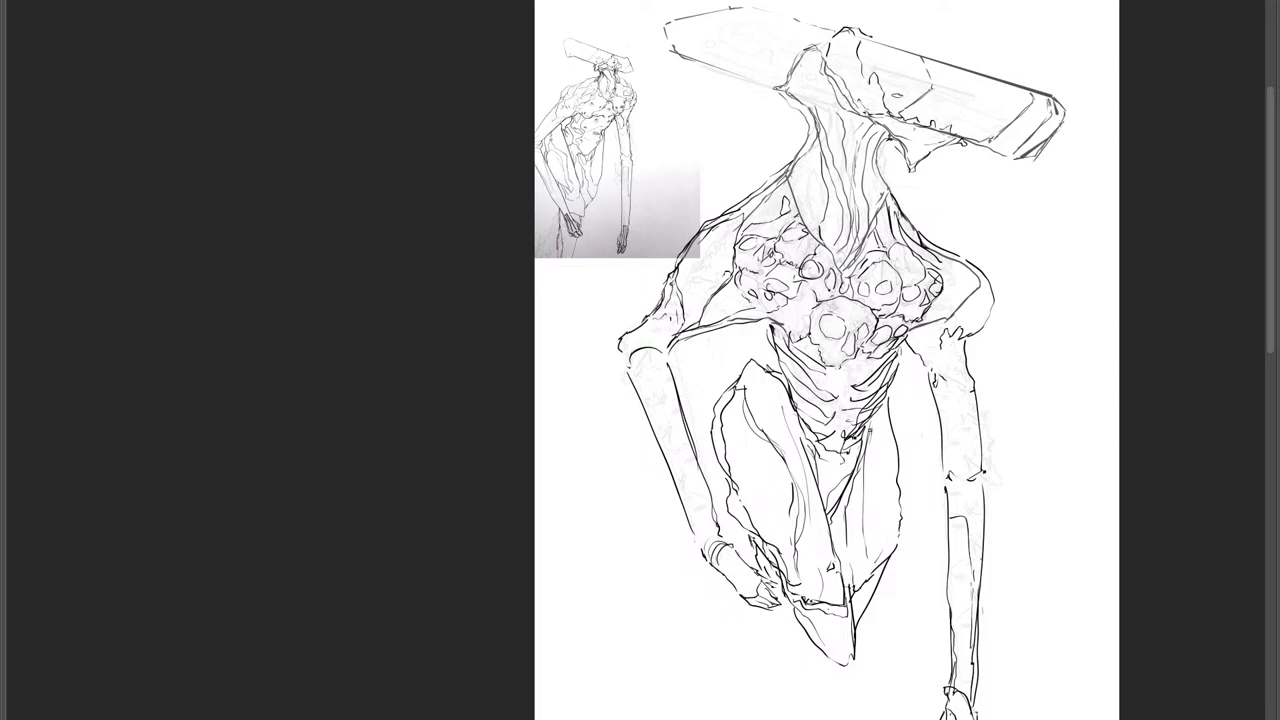
{"action": "mouse_move", "coordinate": [884, 404]}
{"action": "left_mouse_down"}
{"action": "mouse_move", "coordinate": [866, 467]}
{"action": "mouse_move", "coordinate": [870, 550]}
{"action": "mouse_move", "coordinate": [895, 457]}
{"action": "mouse_move", "coordinate": [887, 422]}
{"action": "left_mouse_up"}
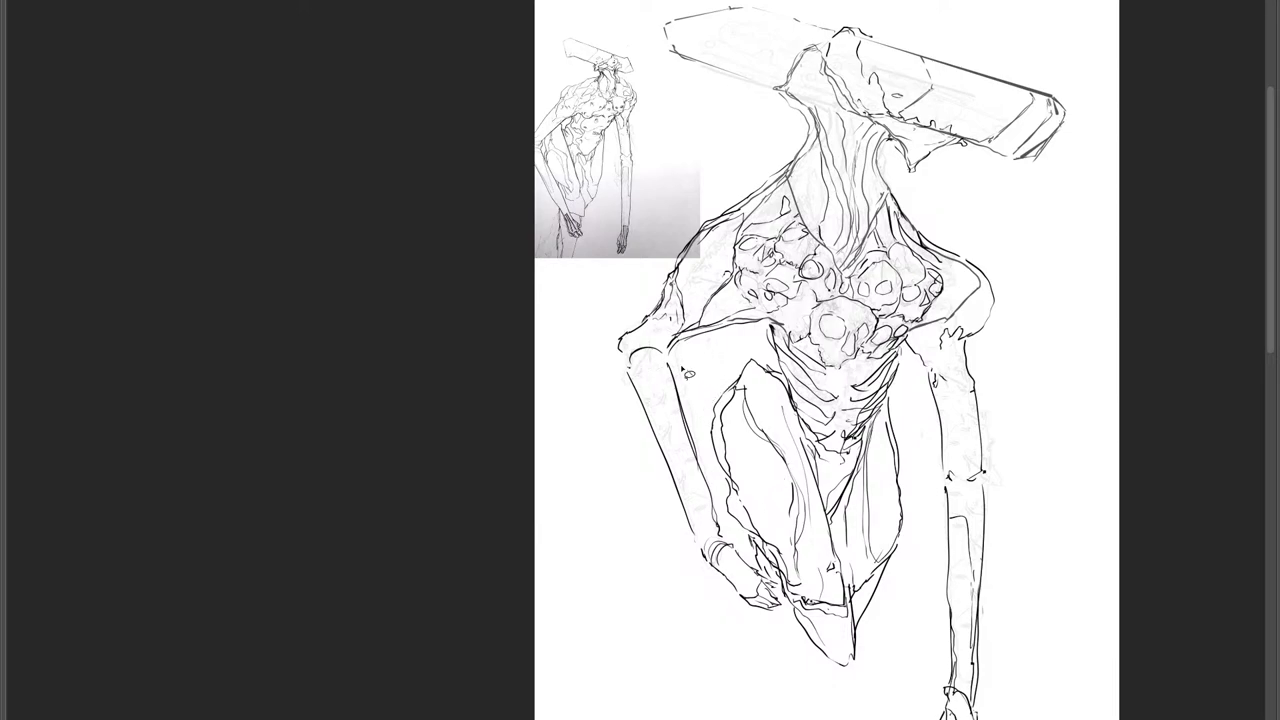
Select the left forearm and hand, move them down away from the elbow, rotate them closer to vertical and deselect.
{"action": "mouse_move", "coordinate": [648, 338]}
{"action": "left_mouse_down"}
{"action": "mouse_move", "coordinate": [678, 604]}
{"action": "mouse_move", "coordinate": [790, 600]}
{"action": "mouse_move", "coordinate": [730, 515]}
{"action": "mouse_move", "coordinate": [698, 375]}
{"action": "left_mouse_up"}
{"action": "key", "text": "v"}
{"action": "left_click_drag", "start_coordinate": [682, 440], "coordinate": [672, 490]}
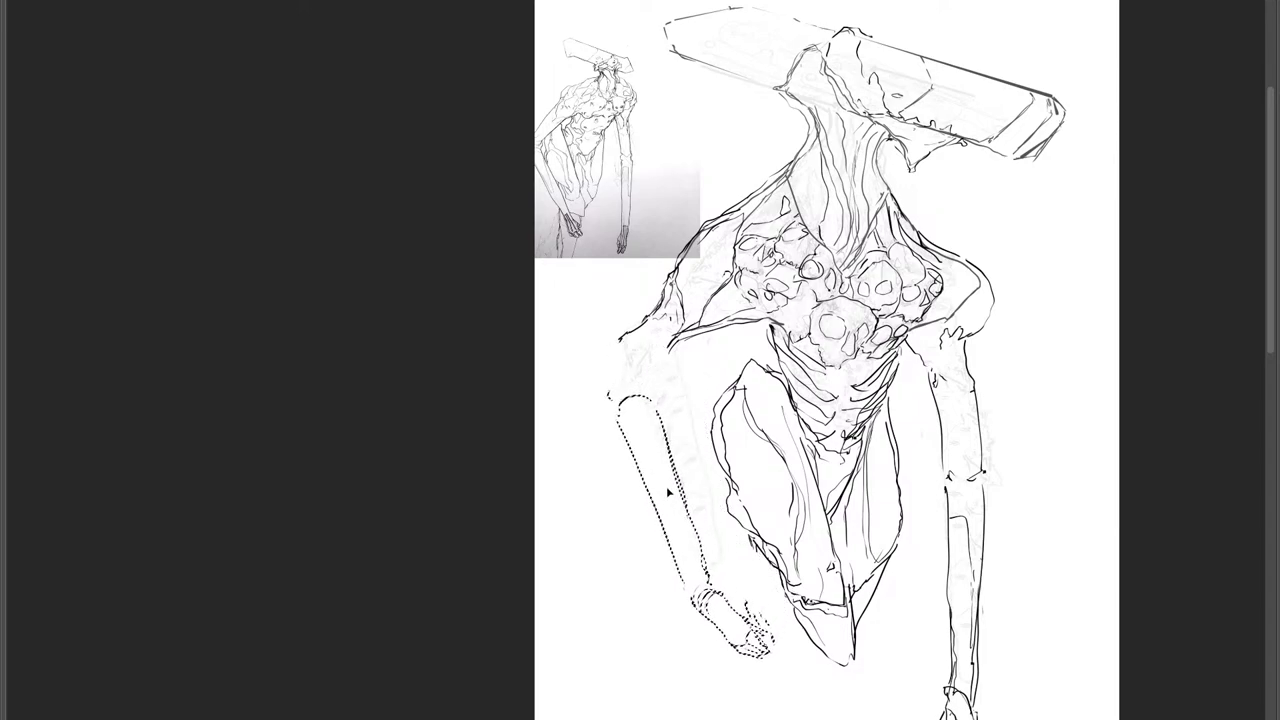
{"action": "key", "text": "ctrl+t"}
{"action": "mouse_move", "coordinate": [739, 421]}
{"action": "left_mouse_down"}
{"action": "mouse_move", "coordinate": [656, 510]}
{"action": "mouse_move", "coordinate": [664, 529]}
{"action": "left_mouse_up"}
{"action": "key", "text": "Return"}
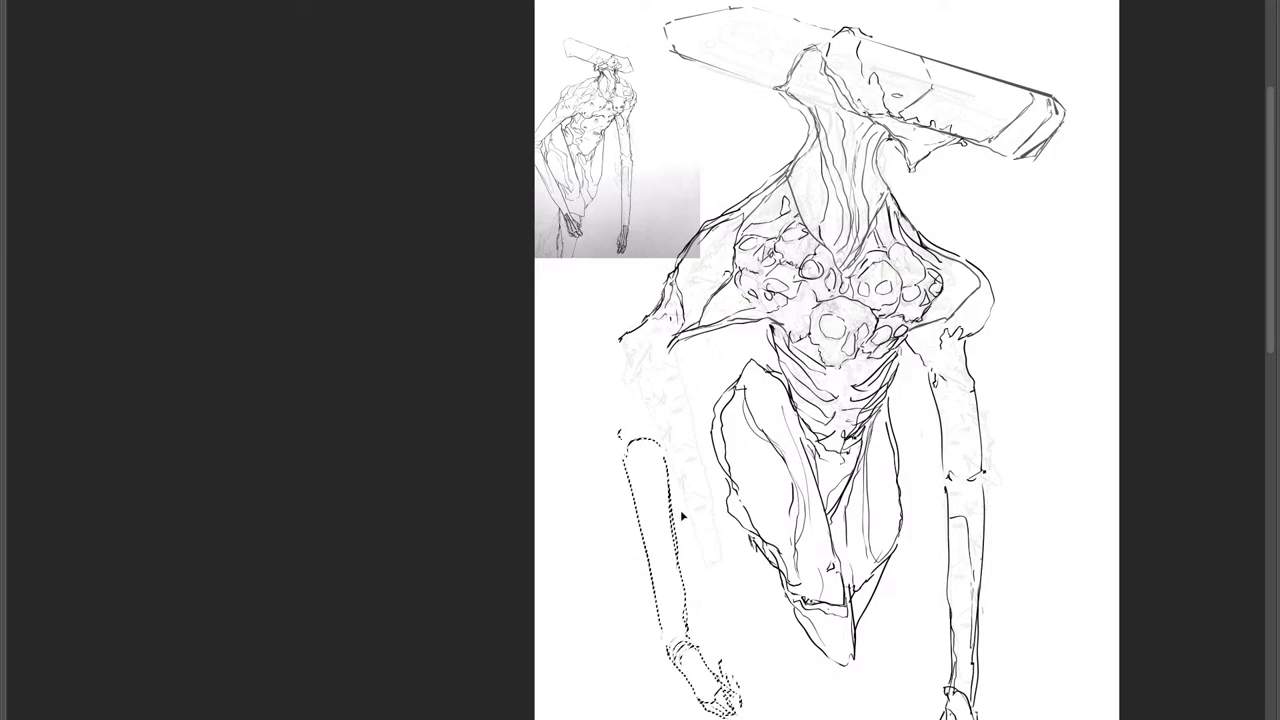
{"action": "key", "text": "ctrl+d"}
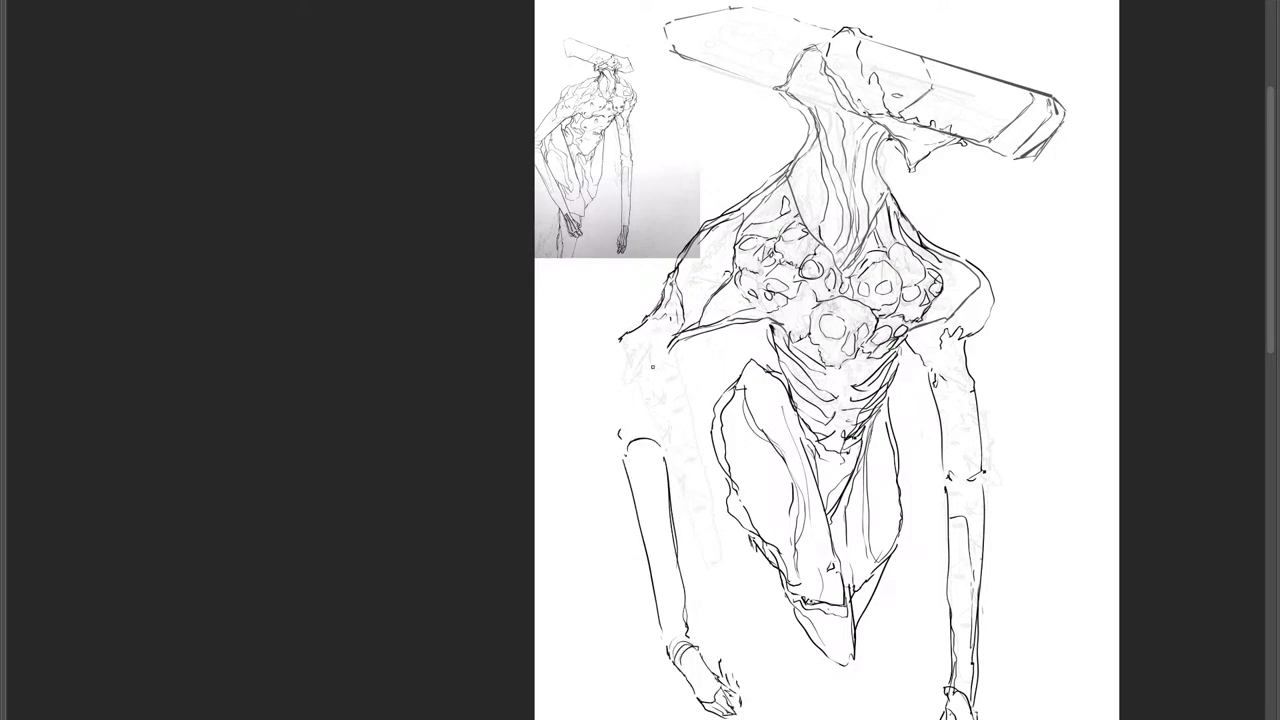
Draw a new arm section joining the left elbow to the moved forearm, and reinforce the upper arm's outer edge.
{"action": "left_click_drag", "start_coordinate": [614, 348], "coordinate": [622, 444]}
{"action": "mouse_move", "coordinate": [676, 346]}
{"action": "left_mouse_down"}
{"action": "mouse_move", "coordinate": [657, 408]}
{"action": "mouse_move", "coordinate": [662, 448]}
{"action": "left_mouse_up"}
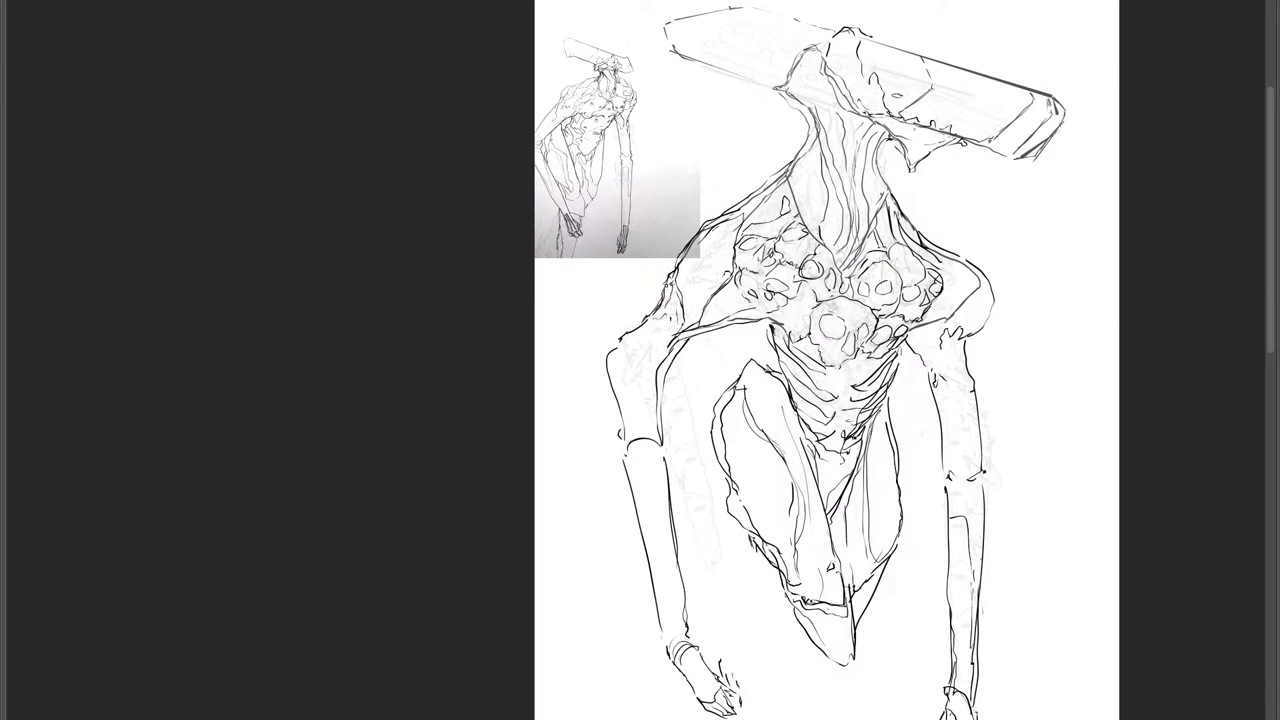
{"action": "mouse_move", "coordinate": [652, 306]}
{"action": "left_mouse_down"}
{"action": "mouse_move", "coordinate": [706, 228]}
{"action": "mouse_move", "coordinate": [638, 316]}
{"action": "left_mouse_up"}
{"action": "key", "text": "ctrl+z"}
{"action": "key", "text": "ctrl+z"}
{"action": "left_click_drag", "start_coordinate": [659, 270], "coordinate": [615, 339]}
{"action": "key", "text": "ctrl+z"}
{"action": "left_click_drag", "start_coordinate": [698, 230], "coordinate": [639, 321]}
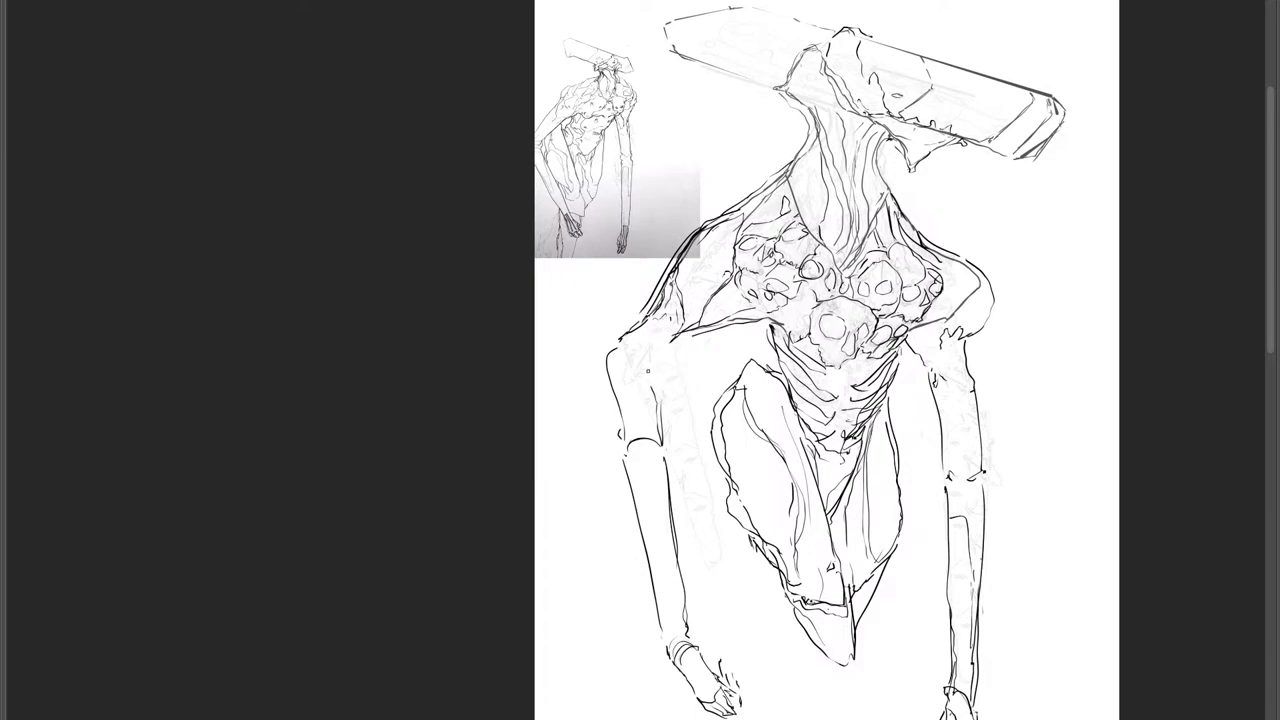
{"action": "left_click_drag", "start_coordinate": [648, 364], "coordinate": [656, 416]}
{"action": "left_click_drag", "start_coordinate": [692, 334], "coordinate": [656, 380]}
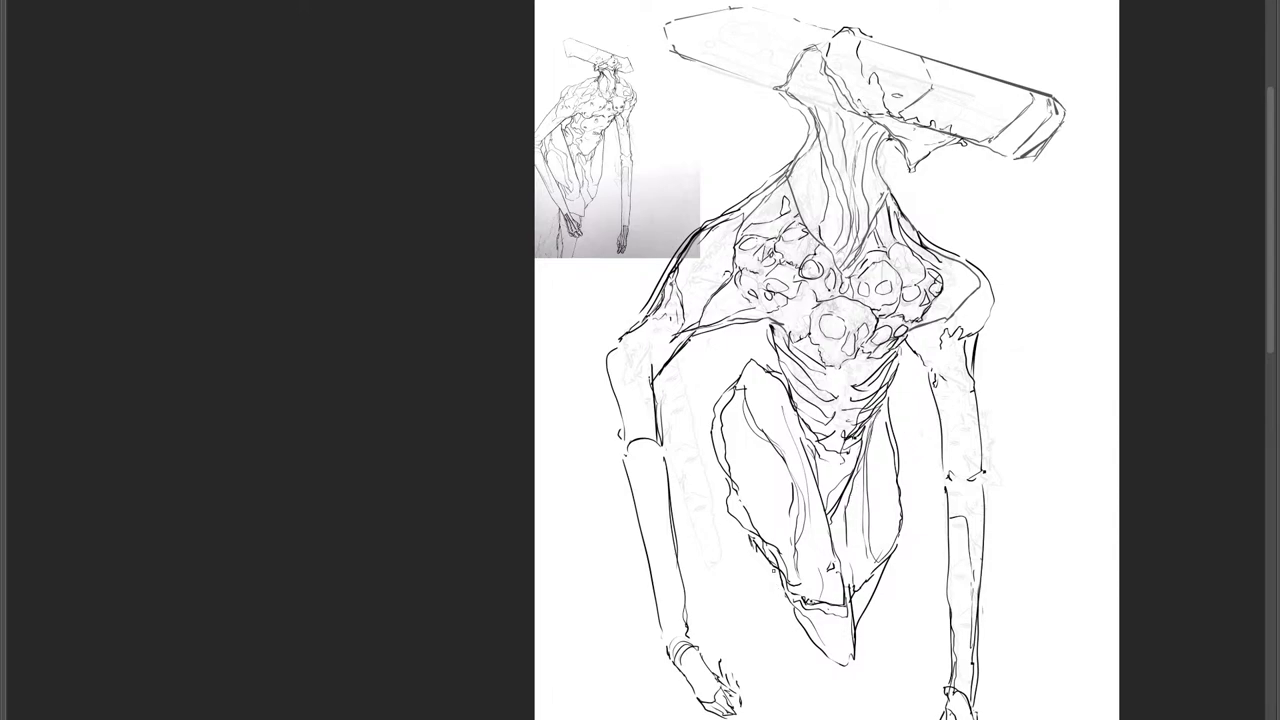
{"action": "mouse_move", "coordinate": [794, 648]}
{"action": "left_mouse_down"}
{"action": "mouse_move", "coordinate": [796, 564]}
{"action": "mouse_move", "coordinate": [806, 690]}
{"action": "left_mouse_up"}
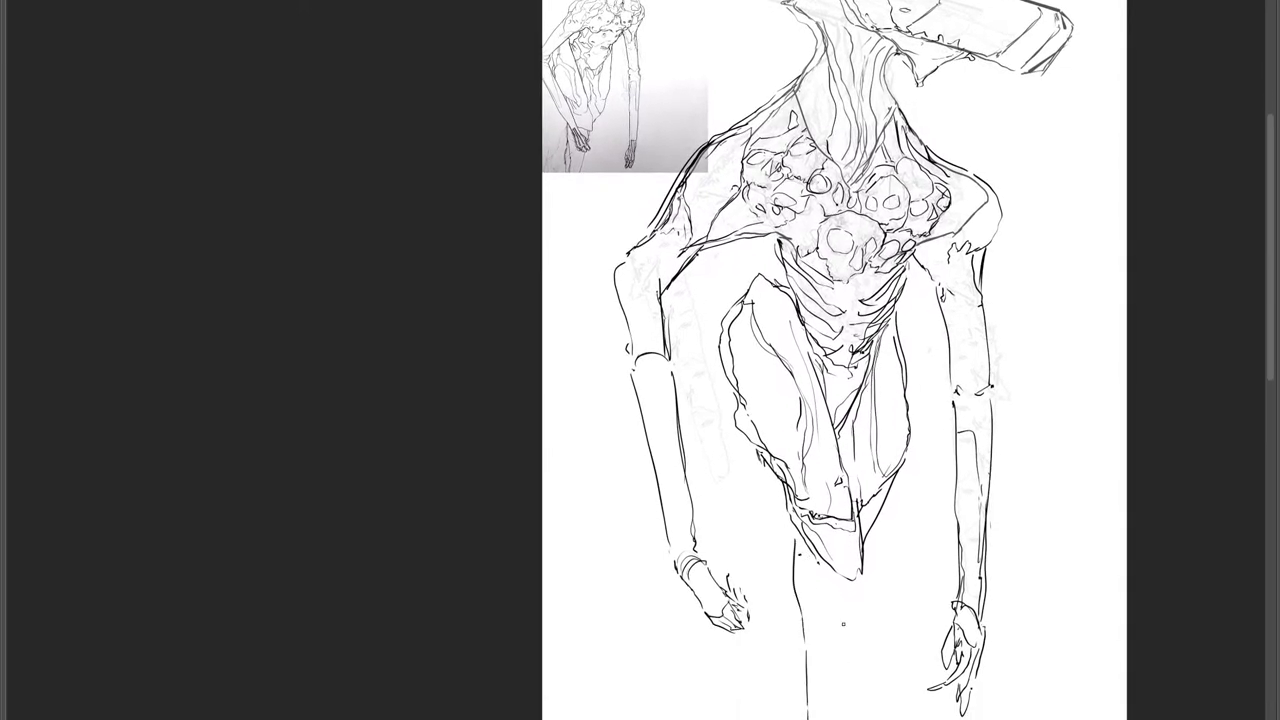
{"action": "left_click_drag", "start_coordinate": [858, 588], "coordinate": [826, 719]}
{"action": "key", "text": "ctrl+z"}
{"action": "key", "text": "ctrl+z"}
{"action": "key", "text": "ctrl+z"}
Outline the front leg's tapering section below the knee, closing it at a pointed lower end.
{"action": "left_click_drag", "start_coordinate": [791, 533], "coordinate": [843, 664]}
{"action": "left_click_drag", "start_coordinate": [857, 625], "coordinate": [850, 663]}
{"action": "left_click_drag", "start_coordinate": [862, 578], "coordinate": [854, 664]}
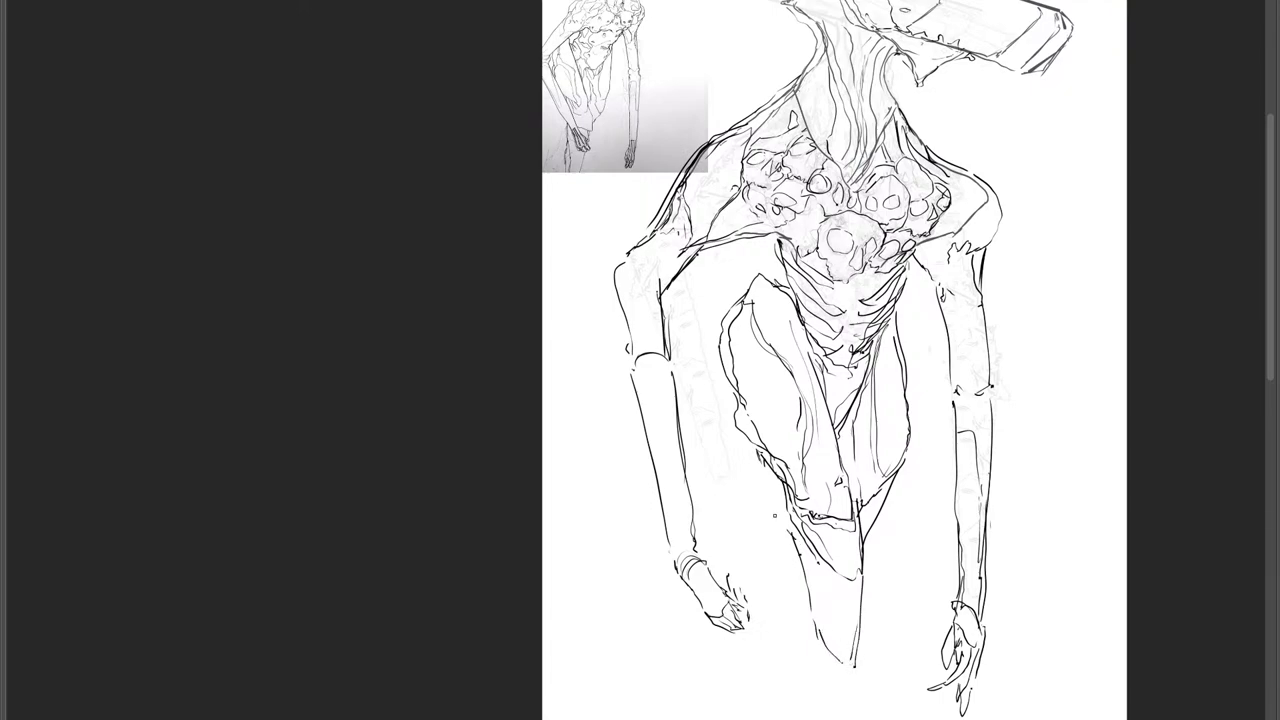
{"action": "left_click_drag", "start_coordinate": [796, 539], "coordinate": [812, 600]}
{"action": "left_click_drag", "start_coordinate": [817, 645], "coordinate": [847, 681]}
Sketch the other lower leg angling backward and extend the front leg's shin lines downward, redoing one stroke.
{"action": "mouse_move", "coordinate": [786, 570]}
{"action": "left_mouse_down"}
{"action": "mouse_move", "coordinate": [730, 716]}
{"action": "mouse_move", "coordinate": [816, 650]}
{"action": "mouse_move", "coordinate": [777, 699]}
{"action": "left_mouse_up"}
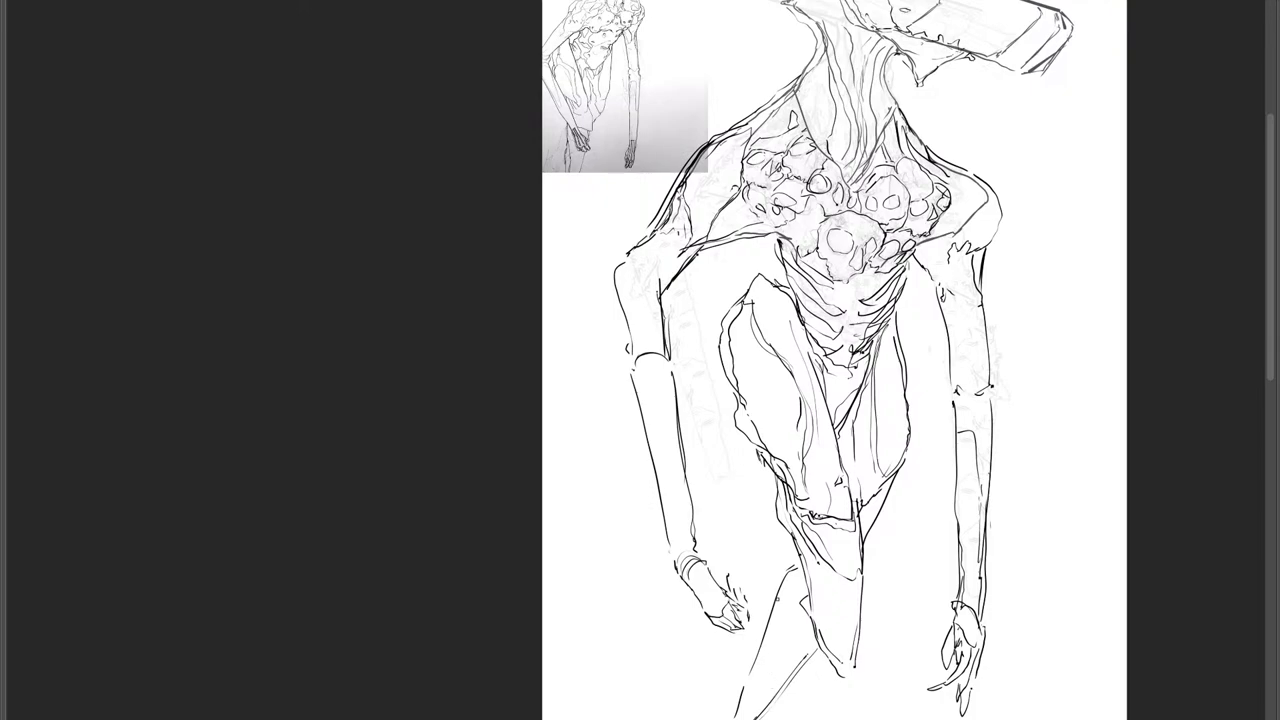
{"action": "left_click_drag", "start_coordinate": [861, 614], "coordinate": [870, 713]}
{"action": "left_click_drag", "start_coordinate": [825, 654], "coordinate": [834, 712]}
{"action": "key", "text": "ctrl+z"}
{"action": "left_click_drag", "start_coordinate": [820, 648], "coordinate": [835, 719]}
{"action": "mouse_move", "coordinate": [884, 490]}
{"action": "left_mouse_down"}
{"action": "mouse_move", "coordinate": [876, 566]}
{"action": "mouse_move", "coordinate": [894, 544]}
{"action": "mouse_move", "coordinate": [890, 577]}
{"action": "left_mouse_up"}
{"action": "key", "text": "e"}
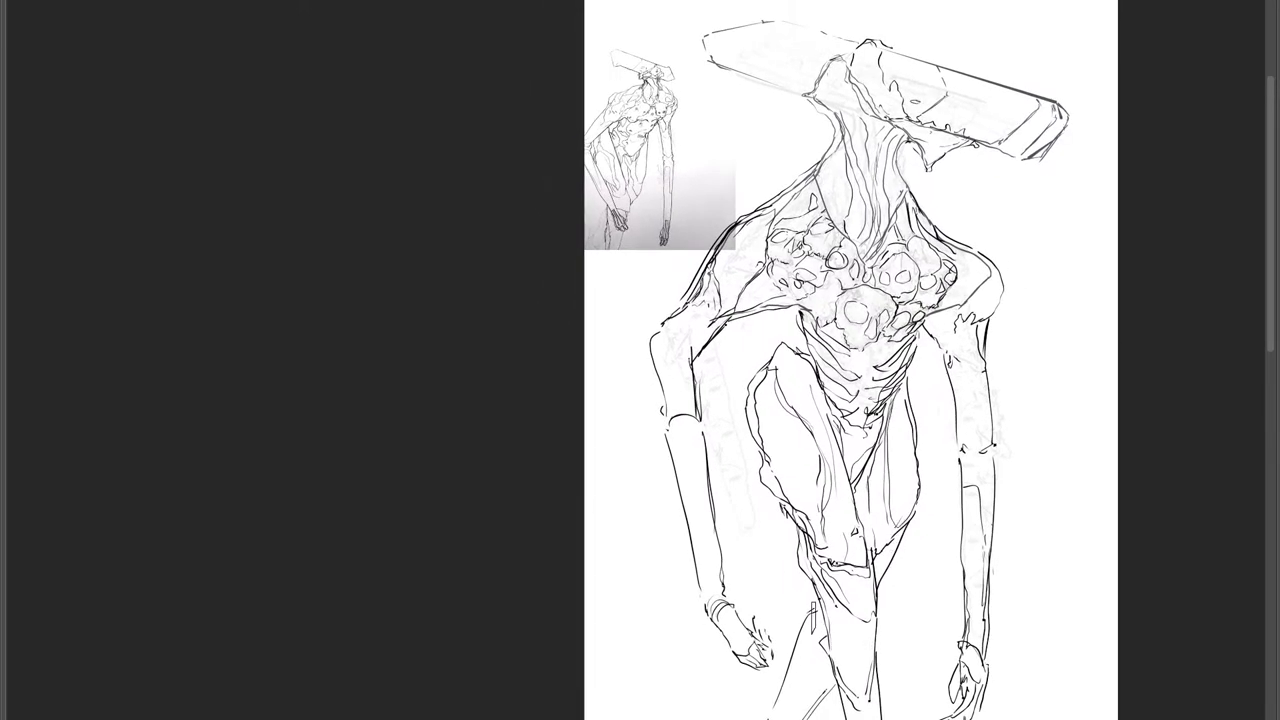
Redraw the back leg's knee and shin edges, angling backward behind the front leg.
{"action": "left_click_drag", "start_coordinate": [812, 615], "coordinate": [773, 712]}
{"action": "left_click_drag", "start_coordinate": [800, 599], "coordinate": [759, 719]}
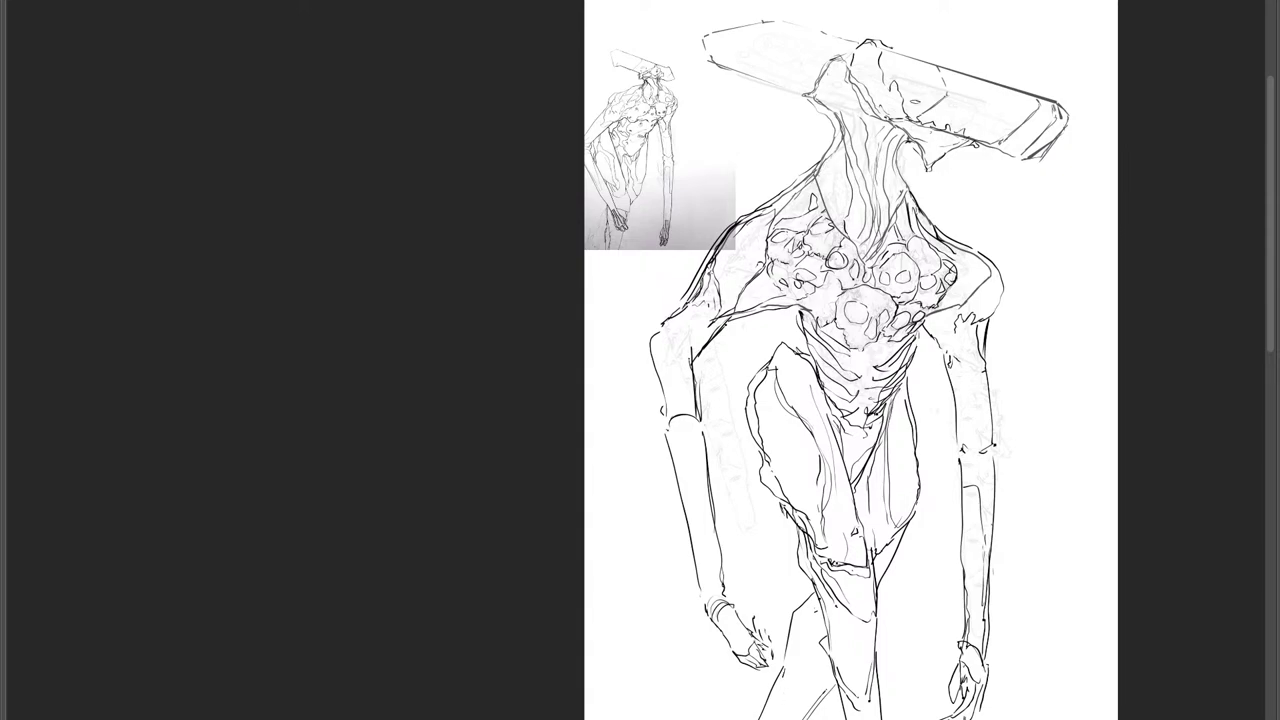
{"action": "left_click_drag", "start_coordinate": [783, 677], "coordinate": [759, 719]}
{"action": "left_click_drag", "start_coordinate": [835, 689], "coordinate": [805, 719]}
Add strokes along the left side of the ribcage, linking the armpit to the top of the thigh.
{"action": "scroll", "coordinate": [967, 268], "scroll_direction": "up", "scroll_amount": 2}
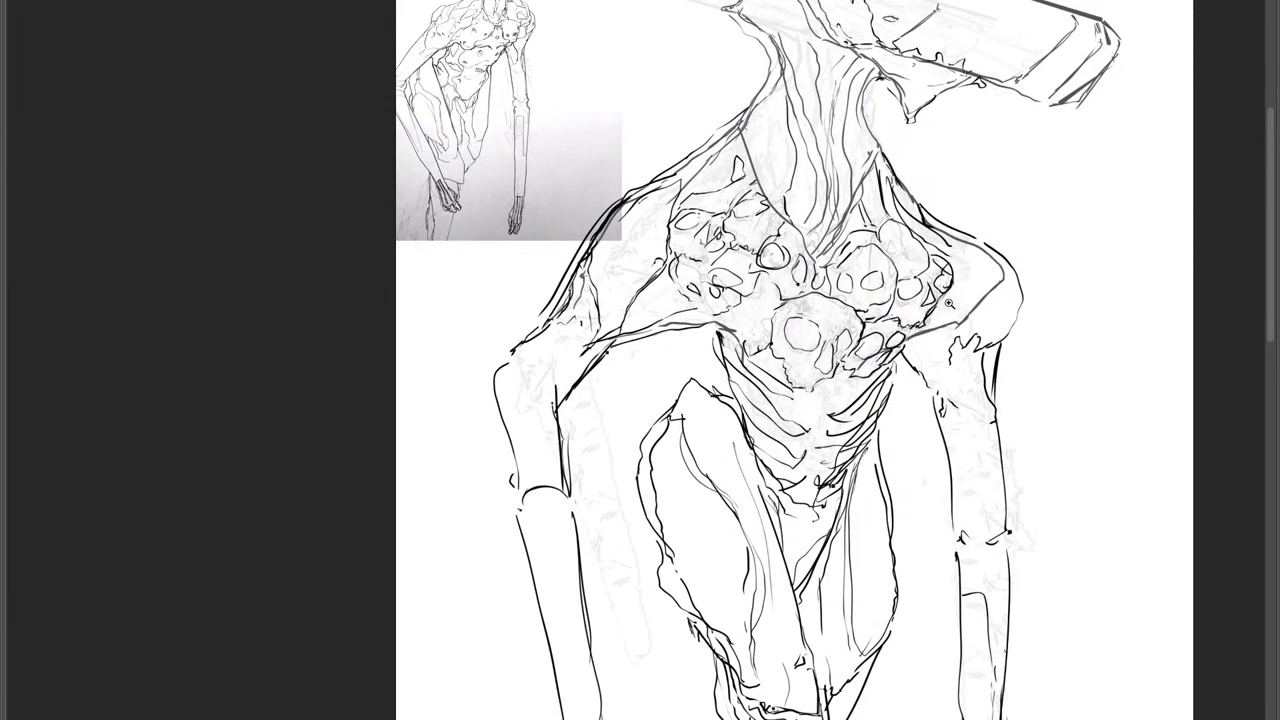
{"action": "scroll", "coordinate": [905, 258], "scroll_direction": "up", "scroll_amount": 1}
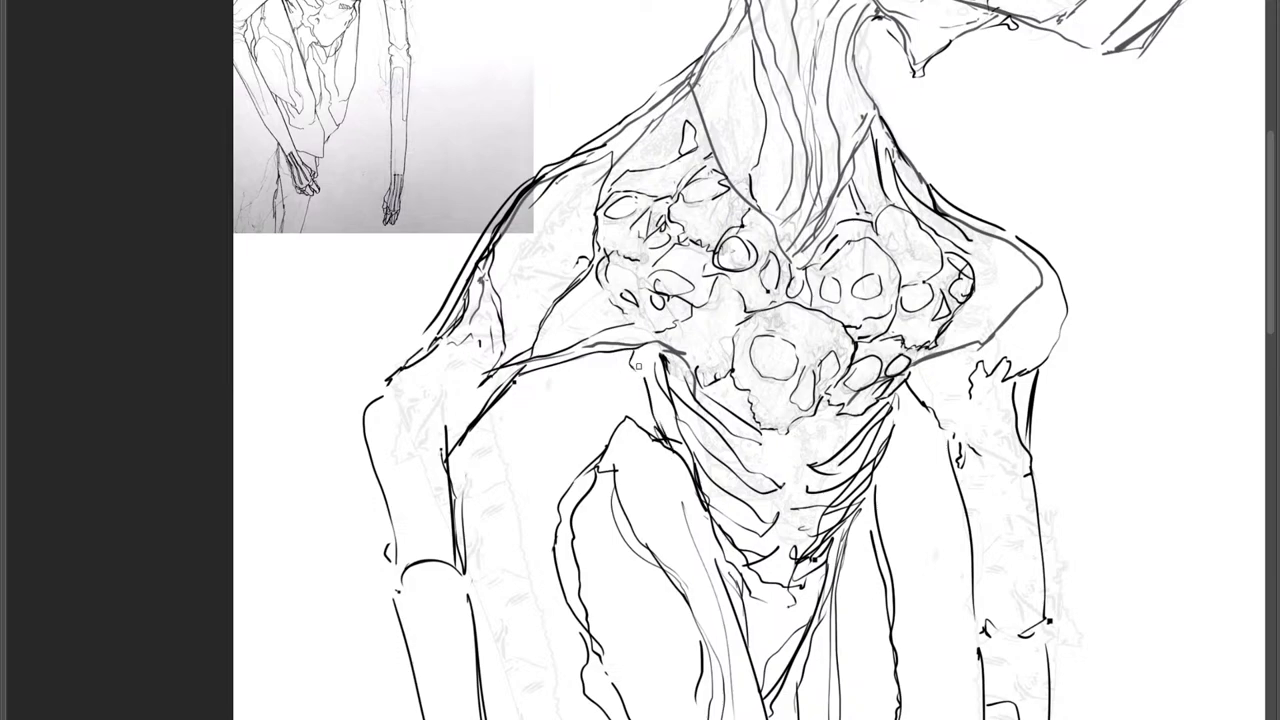
{"action": "left_click_drag", "start_coordinate": [636, 350], "coordinate": [645, 444]}
{"action": "left_click_drag", "start_coordinate": [668, 376], "coordinate": [682, 460]}
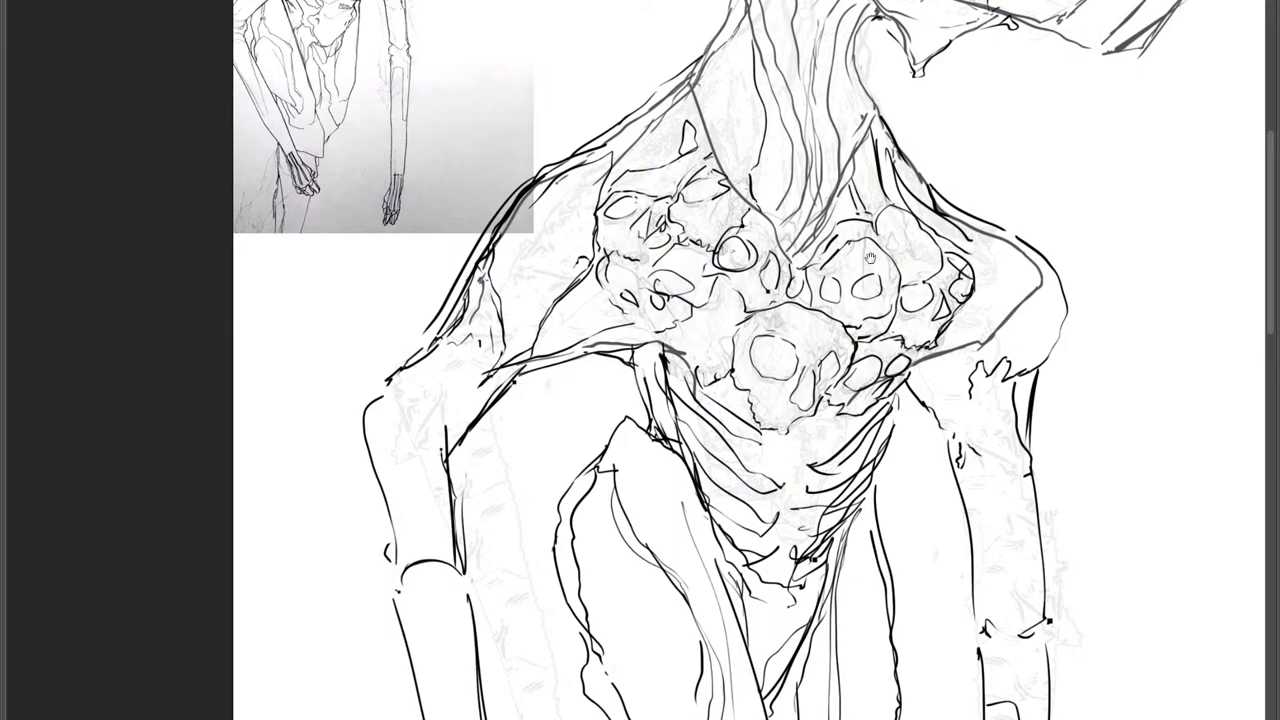
{"action": "left_click_drag", "start_coordinate": [870, 258], "coordinate": [858, 457]}
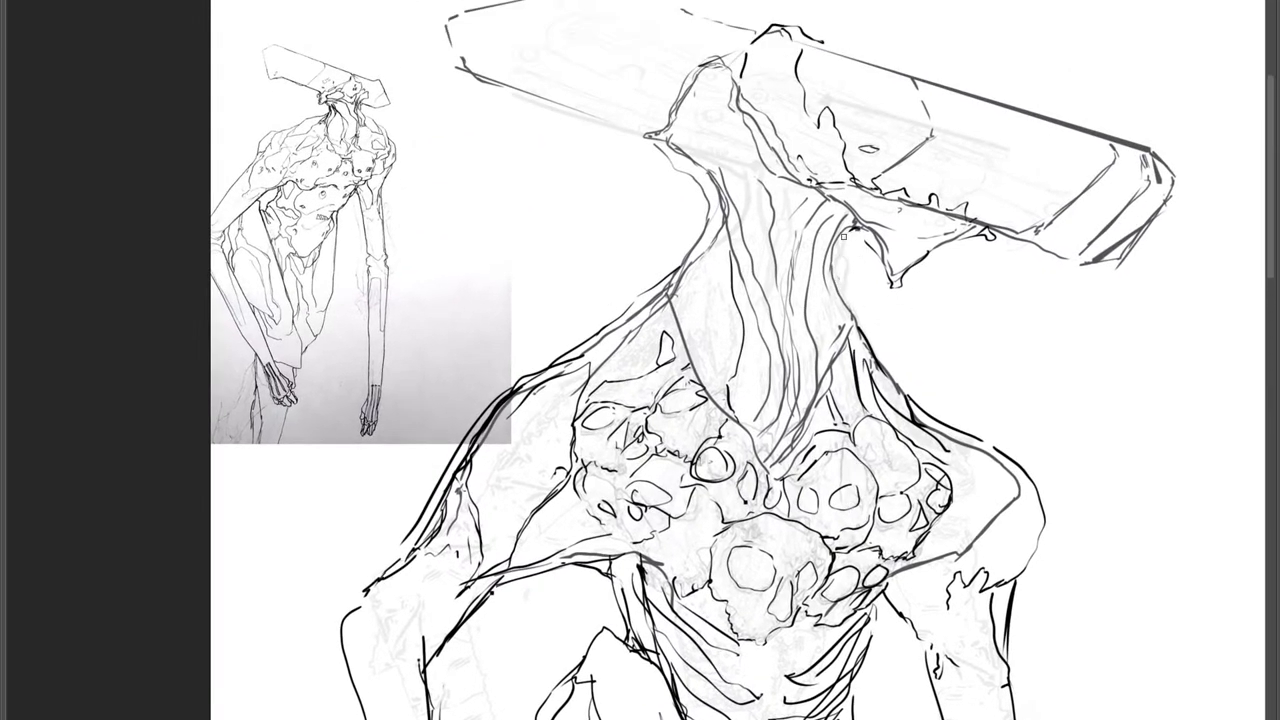
Reinforce both sides of the neck down to the shoulders and sharpen the inner contour of the left shoulder.
{"action": "mouse_move", "coordinate": [843, 236]}
{"action": "left_mouse_down"}
{"action": "mouse_move", "coordinate": [853, 311]}
{"action": "mouse_move", "coordinate": [908, 389]}
{"action": "left_mouse_up"}
{"action": "mouse_move", "coordinate": [686, 172]}
{"action": "left_mouse_down"}
{"action": "mouse_move", "coordinate": [694, 230]}
{"action": "mouse_move", "coordinate": [659, 287]}
{"action": "mouse_move", "coordinate": [540, 355]}
{"action": "left_mouse_up"}
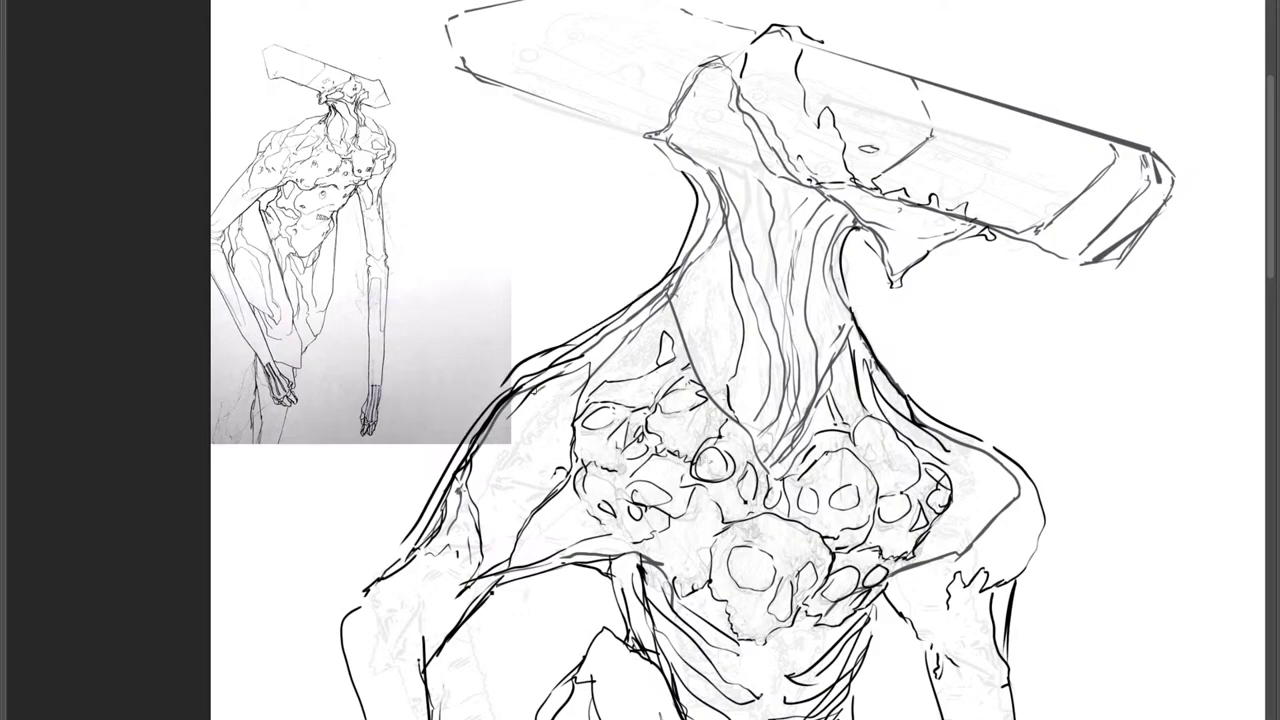
{"action": "mouse_move", "coordinate": [414, 520]}
{"action": "left_mouse_down"}
{"action": "mouse_move", "coordinate": [442, 474]}
{"action": "mouse_move", "coordinate": [560, 362]}
{"action": "mouse_move", "coordinate": [580, 470]}
{"action": "mouse_move", "coordinate": [506, 576]}
{"action": "left_mouse_up"}
{"action": "scroll", "coordinate": [711, 426], "scroll_direction": "down", "scroll_amount": 3}
{"action": "left_click_drag", "start_coordinate": [713, 458], "coordinate": [716, 397]}
{"action": "scroll", "coordinate": [716, 394], "scroll_direction": "down", "scroll_amount": 1}
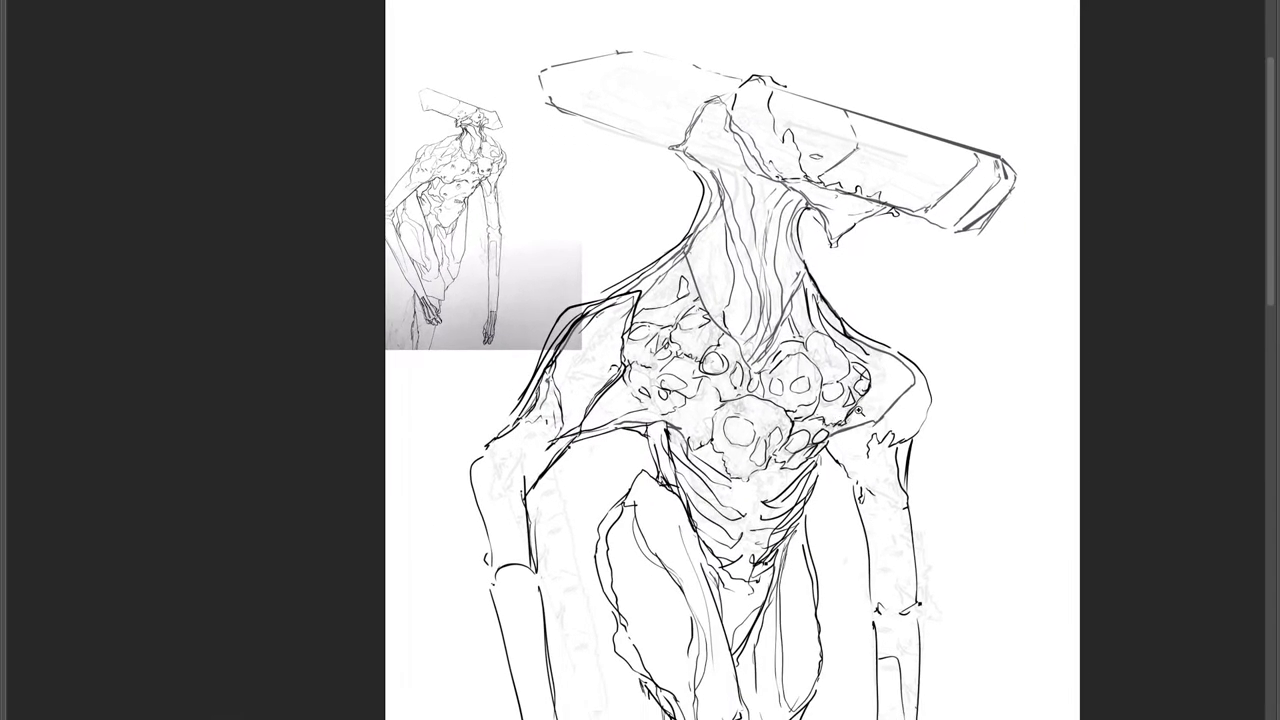
Draw a curved edge around the right side of the skull-filled chest and undo the stray shoulder strokes.
{"action": "mouse_move", "coordinate": [832, 308]}
{"action": "left_mouse_down"}
{"action": "mouse_move", "coordinate": [910, 366]}
{"action": "mouse_move", "coordinate": [819, 287]}
{"action": "left_mouse_up"}
{"action": "key", "text": "ctrl+z"}
{"action": "left_click_drag", "start_coordinate": [866, 344], "coordinate": [840, 450]}
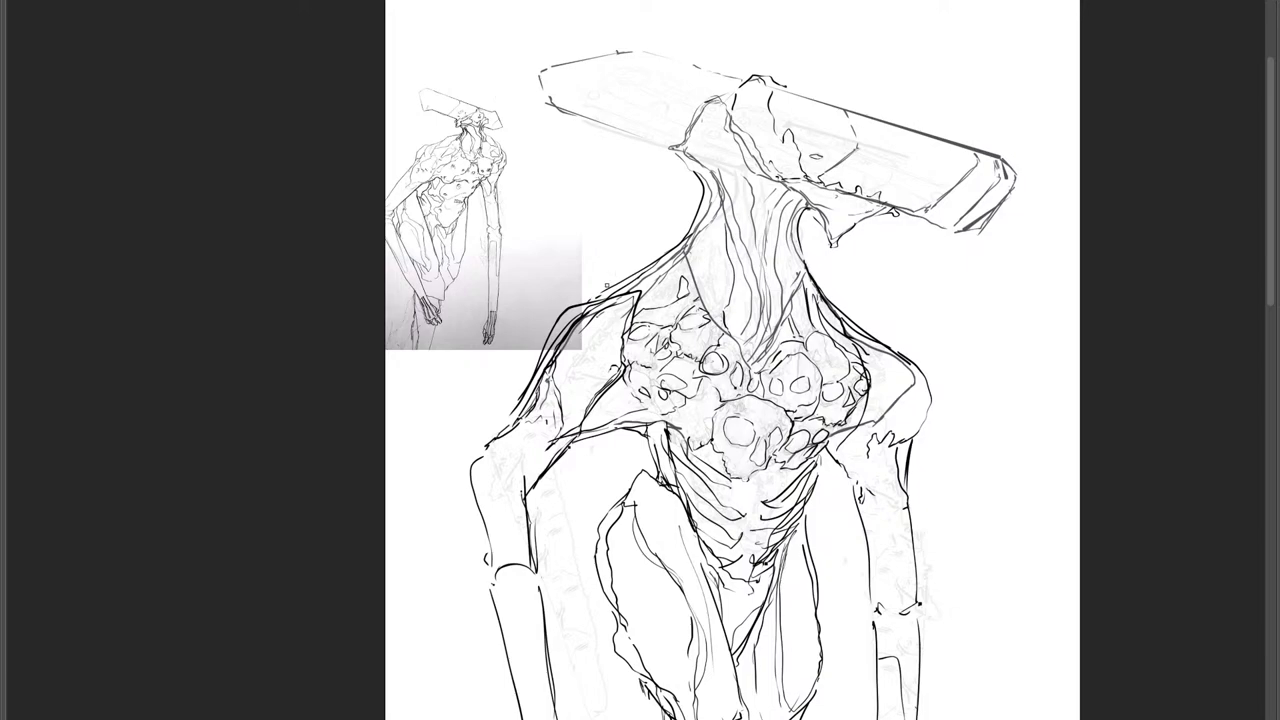
{"action": "mouse_move", "coordinate": [594, 297]}
{"action": "left_mouse_down"}
{"action": "mouse_move", "coordinate": [622, 277]}
{"action": "mouse_move", "coordinate": [571, 313]}
{"action": "left_mouse_up"}
{"action": "key", "text": "ctrl+z"}
Strengthen the slope from the neck to the right shoulder and extend the shoulder into a pointed outer tip.
{"action": "left_click_drag", "start_coordinate": [798, 259], "coordinate": [861, 325]}
{"action": "mouse_move", "coordinate": [816, 280]}
{"action": "left_mouse_down"}
{"action": "mouse_move", "coordinate": [934, 378]}
{"action": "mouse_move", "coordinate": [938, 405]}
{"action": "left_mouse_up"}
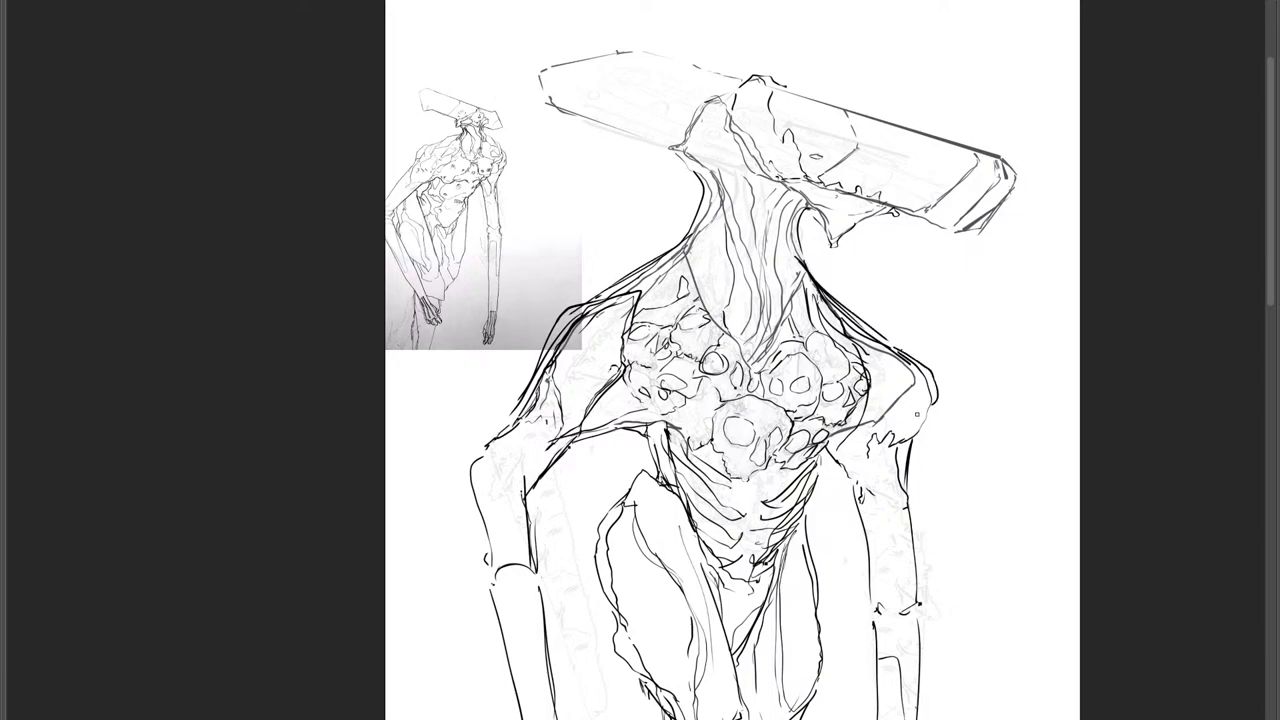
{"action": "key", "text": "ctrl+z"}
{"action": "mouse_move", "coordinate": [905, 350]}
{"action": "left_mouse_down"}
{"action": "mouse_move", "coordinate": [958, 412]}
{"action": "mouse_move", "coordinate": [918, 438]}
{"action": "left_mouse_up"}
Redraw the left shoulder as a long outward spike with layered lines sweeping down from the neck.
{"action": "mouse_move", "coordinate": [634, 287]}
{"action": "left_mouse_down"}
{"action": "mouse_move", "coordinate": [531, 363]}
{"action": "mouse_move", "coordinate": [521, 405]}
{"action": "mouse_move", "coordinate": [546, 353]}
{"action": "mouse_move", "coordinate": [640, 267]}
{"action": "mouse_move", "coordinate": [530, 370]}
{"action": "mouse_move", "coordinate": [524, 406]}
{"action": "left_mouse_up"}
{"action": "key", "text": "ctrl+z"}
{"action": "key", "text": "ctrl+z"}
{"action": "key", "text": "ctrl+z"}
{"action": "mouse_move", "coordinate": [636, 270]}
{"action": "left_mouse_down"}
{"action": "mouse_move", "coordinate": [490, 350]}
{"action": "mouse_move", "coordinate": [548, 392]}
{"action": "left_mouse_up"}
{"action": "left_click_drag", "start_coordinate": [514, 350], "coordinate": [551, 395]}
{"action": "left_click_drag", "start_coordinate": [505, 341], "coordinate": [651, 259]}
{"action": "left_click_drag", "start_coordinate": [695, 229], "coordinate": [597, 287]}
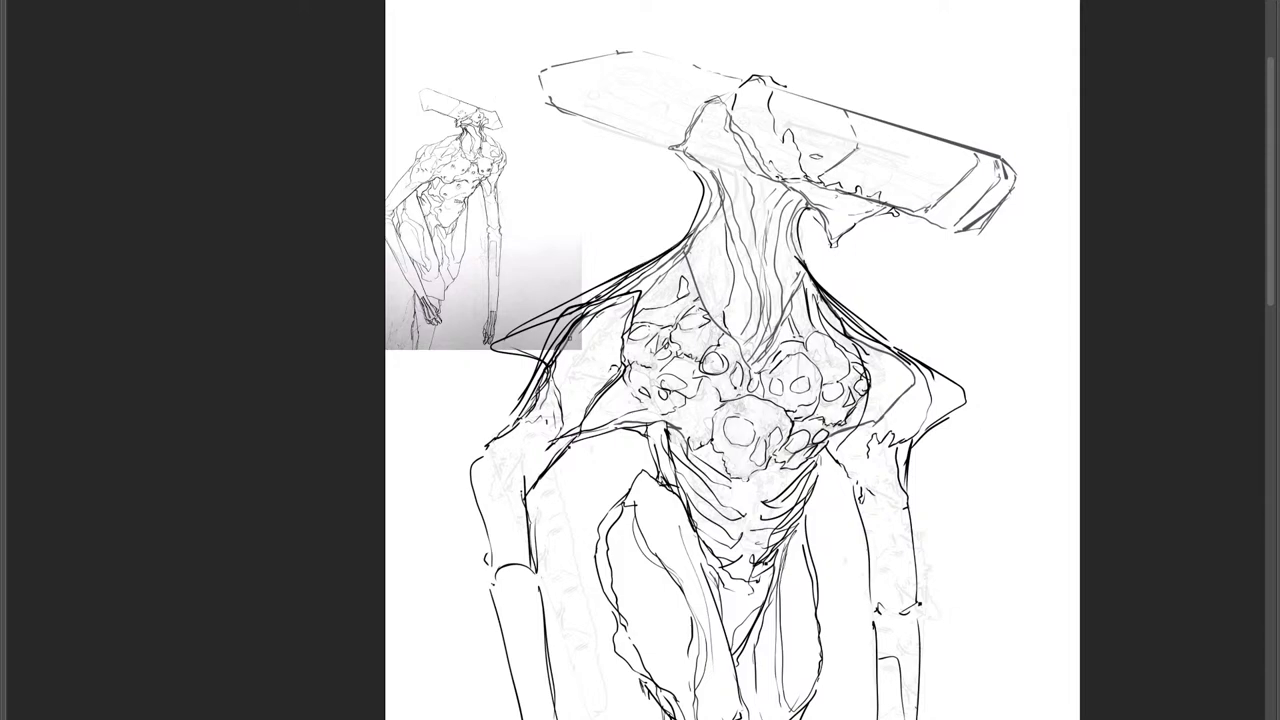
Ink the upper, lower and end edges of the head block's left half.
{"action": "left_click_drag", "start_coordinate": [729, 177], "coordinate": [751, 226]}
{"action": "left_click_drag", "start_coordinate": [735, 106], "coordinate": [781, 104]}
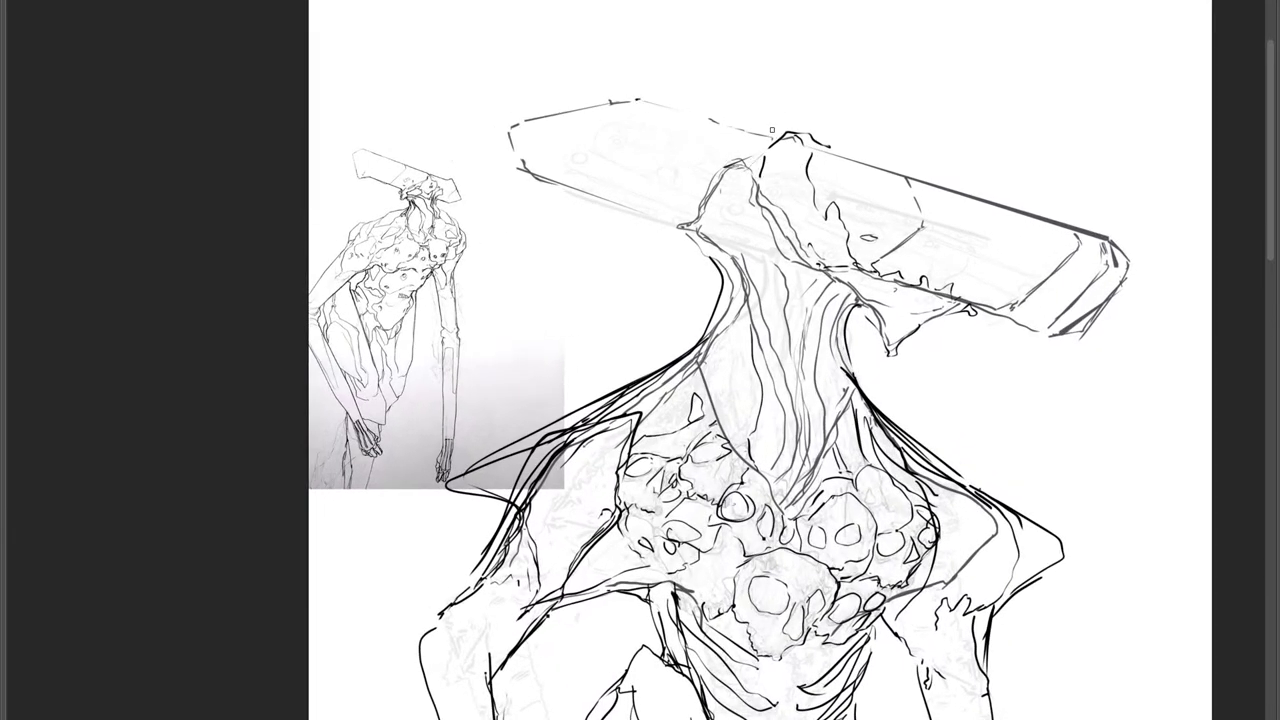
{"action": "left_click_drag", "start_coordinate": [622, 97], "coordinate": [766, 134]}
{"action": "left_click_drag", "start_coordinate": [686, 228], "coordinate": [529, 177]}
{"action": "mouse_move", "coordinate": [508, 131]}
{"action": "left_mouse_down"}
{"action": "mouse_move", "coordinate": [519, 160]}
{"action": "mouse_move", "coordinate": [534, 112]}
{"action": "mouse_move", "coordinate": [636, 100]}
{"action": "left_mouse_up"}
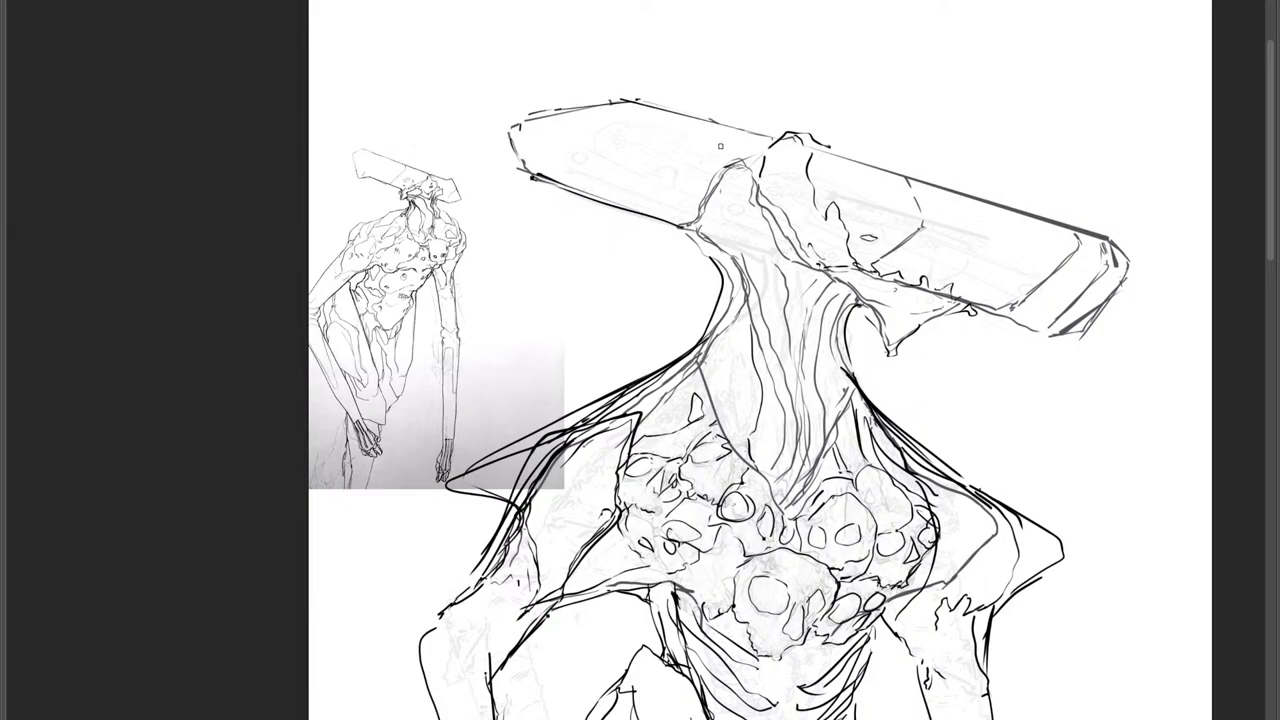
Draw a long rounded inset along the head block's left half and continue its upper line across the right half.
{"action": "left_click_drag", "start_coordinate": [726, 149], "coordinate": [752, 158]}
{"action": "mouse_move", "coordinate": [612, 124]}
{"action": "left_mouse_down"}
{"action": "mouse_move", "coordinate": [672, 138]}
{"action": "mouse_move", "coordinate": [566, 148]}
{"action": "mouse_move", "coordinate": [702, 188]}
{"action": "left_mouse_up"}
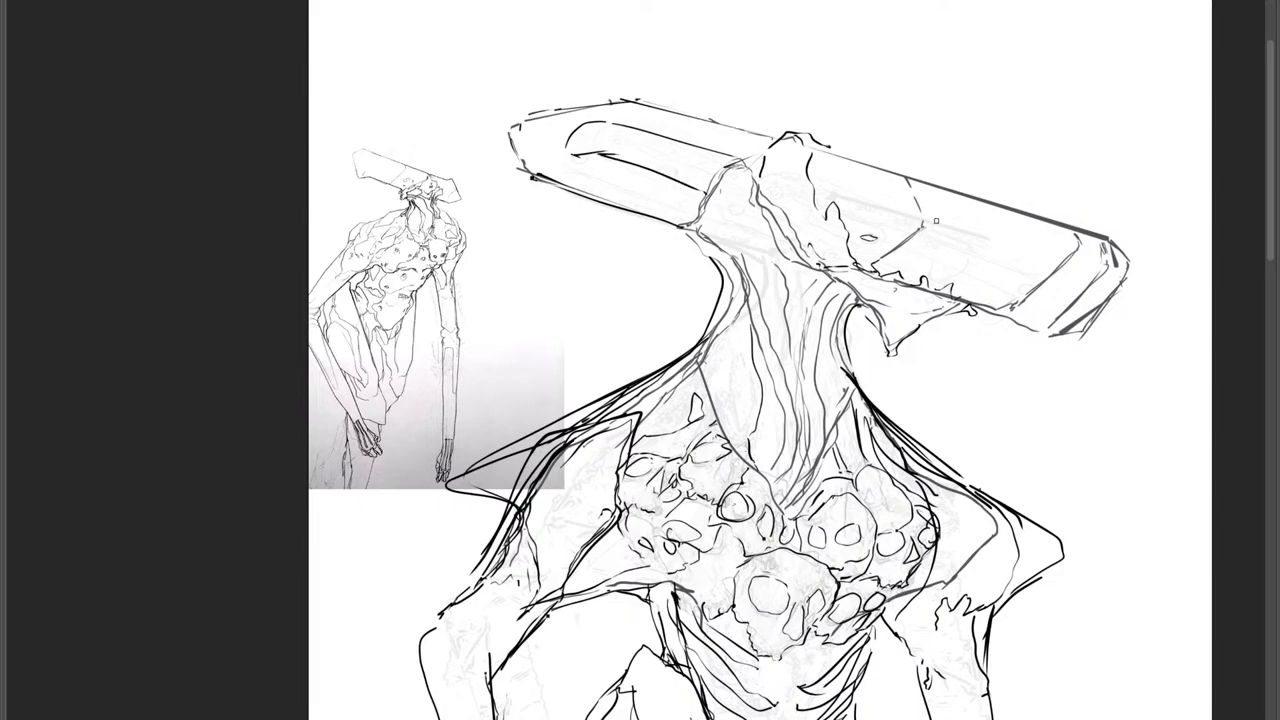
{"action": "mouse_move", "coordinate": [925, 219]}
{"action": "left_mouse_down"}
{"action": "mouse_move", "coordinate": [1030, 240]}
{"action": "mouse_move", "coordinate": [1030, 262]}
{"action": "mouse_move", "coordinate": [990, 271]}
{"action": "mouse_move", "coordinate": [898, 252]}
{"action": "left_mouse_up"}
{"action": "key", "text": "ctrl+z"}
{"action": "key", "text": "ctrl+z"}
{"action": "key", "text": "ctrl+z"}
{"action": "mouse_move", "coordinate": [926, 214]}
{"action": "left_mouse_down"}
{"action": "mouse_move", "coordinate": [1000, 238]}
{"action": "mouse_move", "coordinate": [932, 268]}
{"action": "mouse_move", "coordinate": [878, 257]}
{"action": "left_mouse_up"}
{"action": "key", "text": "ctrl+z"}
{"action": "key", "text": "ctrl+z"}
Erase the outer edges of the head block's right end and redraw them meeting in a sharper point.
{"action": "key", "text": "e"}
{"action": "left_click_drag", "start_coordinate": [1114, 320], "coordinate": [1065, 362]}
{"action": "mouse_move", "coordinate": [1145, 295]}
{"action": "left_mouse_down"}
{"action": "mouse_move", "coordinate": [1028, 392]}
{"action": "mouse_move", "coordinate": [1066, 363]}
{"action": "mouse_move", "coordinate": [1018, 347]}
{"action": "left_mouse_up"}
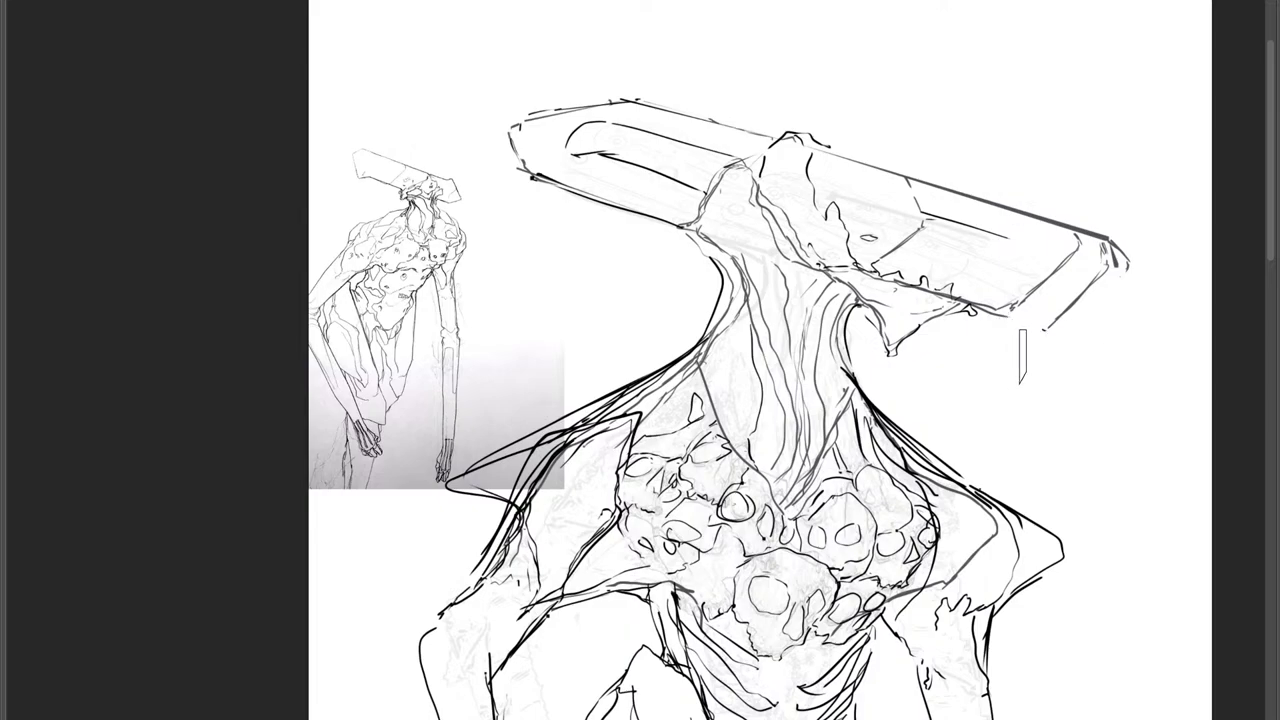
{"action": "mouse_move", "coordinate": [1012, 320]}
{"action": "left_mouse_down"}
{"action": "mouse_move", "coordinate": [1060, 317]}
{"action": "mouse_move", "coordinate": [1137, 261]}
{"action": "left_mouse_up"}
Add parallel bevel lines inside the head block's right end and close the inset with an angled end.
{"action": "mouse_move", "coordinate": [1072, 232]}
{"action": "left_mouse_down"}
{"action": "mouse_move", "coordinate": [1138, 256]}
{"action": "mouse_move", "coordinate": [1066, 326]}
{"action": "mouse_move", "coordinate": [998, 317]}
{"action": "left_mouse_up"}
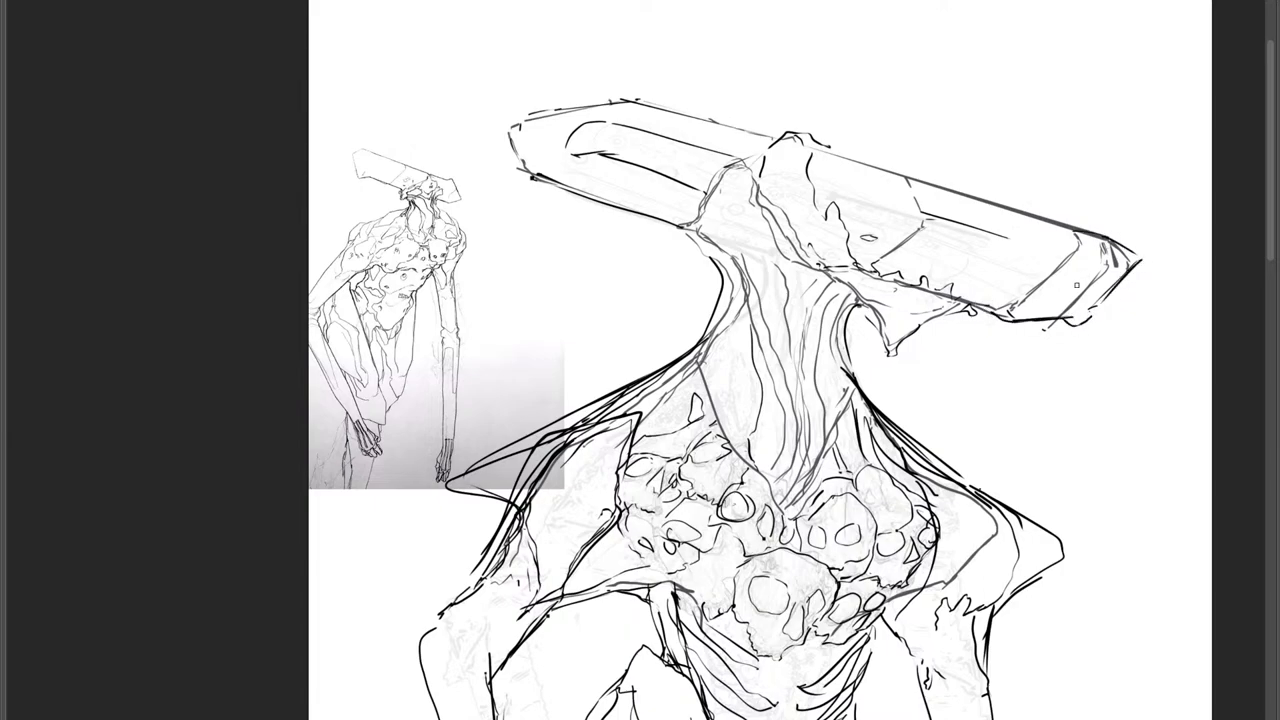
{"action": "left_click_drag", "start_coordinate": [1105, 247], "coordinate": [1049, 316]}
{"action": "mouse_move", "coordinate": [1008, 240]}
{"action": "left_mouse_down"}
{"action": "mouse_move", "coordinate": [1030, 274]}
{"action": "mouse_move", "coordinate": [1004, 304]}
{"action": "left_mouse_up"}
{"action": "left_click_drag", "start_coordinate": [1015, 235], "coordinate": [1036, 276]}
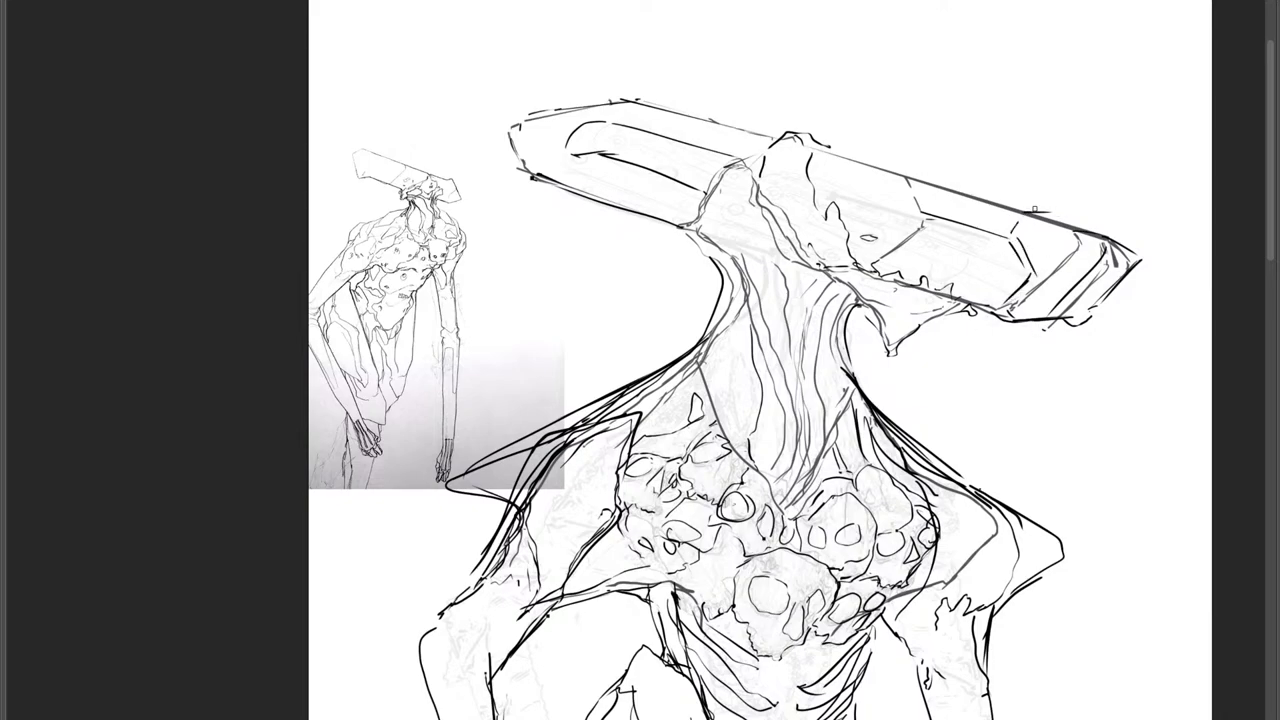
Extend the head's silhouette with a raised peak and pointed rim on the right and a second upper edge on the left.
{"action": "mouse_move", "coordinate": [1030, 208]}
{"action": "left_mouse_down"}
{"action": "mouse_move", "coordinate": [1136, 244]}
{"action": "mouse_move", "coordinate": [1104, 290]}
{"action": "left_mouse_up"}
{"action": "mouse_move", "coordinate": [856, 158]}
{"action": "left_mouse_down"}
{"action": "mouse_move", "coordinate": [950, 150]}
{"action": "mouse_move", "coordinate": [976, 192]}
{"action": "mouse_move", "coordinate": [1056, 198]}
{"action": "mouse_move", "coordinate": [1023, 196]}
{"action": "mouse_move", "coordinate": [1156, 236]}
{"action": "mouse_move", "coordinate": [1160, 252]}
{"action": "mouse_move", "coordinate": [1092, 314]}
{"action": "left_mouse_up"}
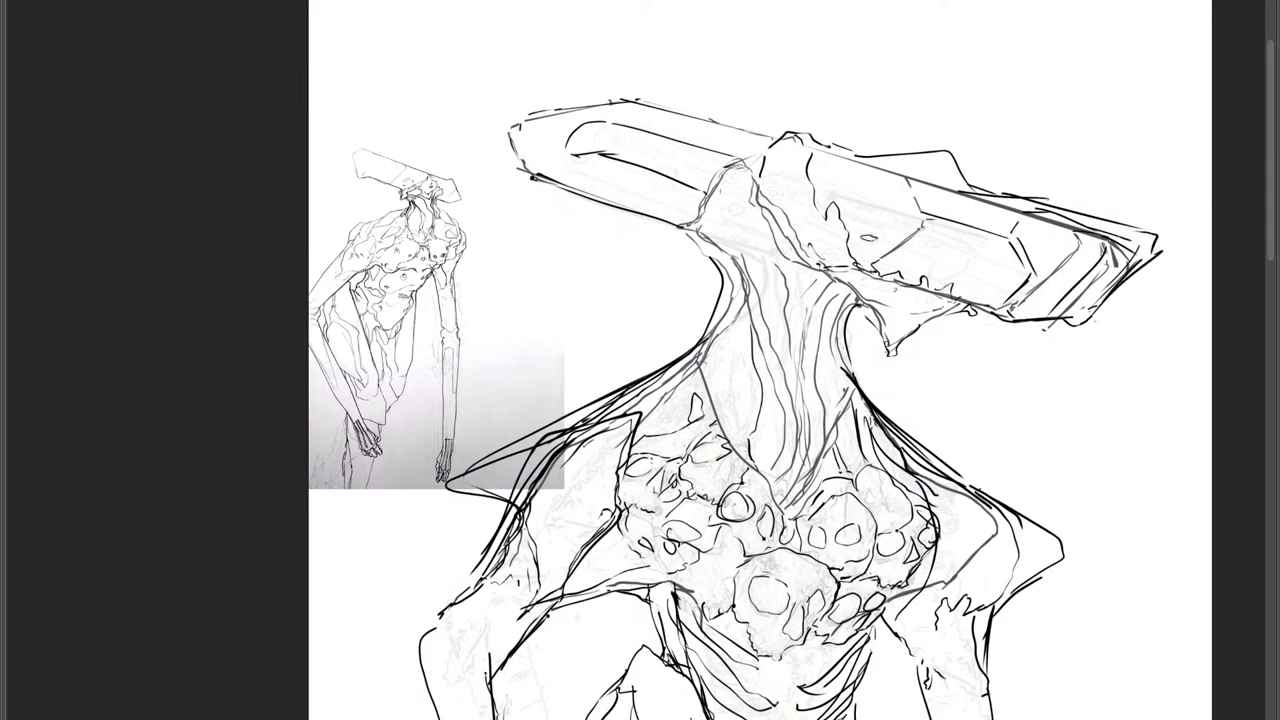
{"action": "mouse_move", "coordinate": [518, 118]}
{"action": "left_mouse_down"}
{"action": "mouse_move", "coordinate": [496, 72]}
{"action": "mouse_move", "coordinate": [640, 85]}
{"action": "mouse_move", "coordinate": [628, 83]}
{"action": "mouse_move", "coordinate": [800, 130]}
{"action": "left_mouse_up"}
Draw outer contours down both sides of the front leg's shin, with rounded upper ends below the knee.
{"action": "scroll", "coordinate": [824, 304], "scroll_direction": "down", "scroll_amount": 3}
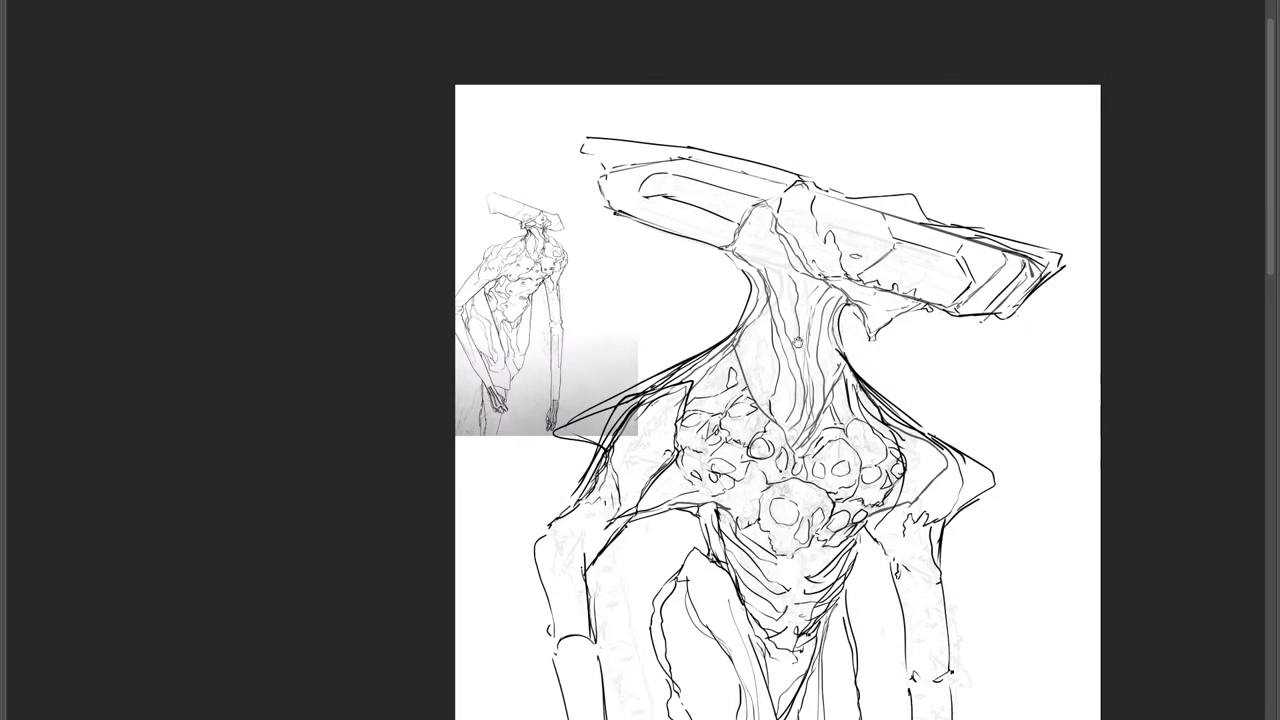
{"action": "left_click_drag", "start_coordinate": [809, 368], "coordinate": [817, 325]}
{"action": "left_click_drag", "start_coordinate": [837, 420], "coordinate": [815, 225]}
{"action": "scroll", "coordinate": [836, 288], "scroll_direction": "down", "scroll_amount": 1}
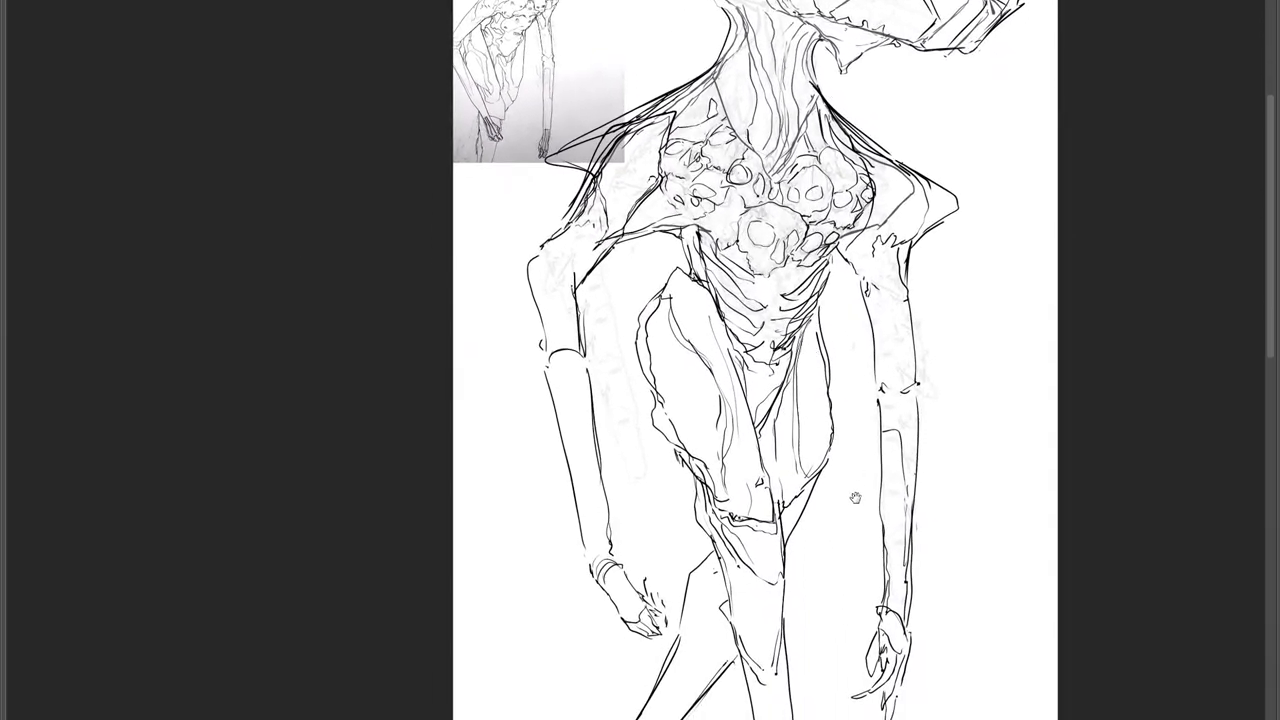
{"action": "scroll", "coordinate": [762, 554], "scroll_direction": "up", "scroll_amount": 2}
{"action": "mouse_move", "coordinate": [768, 609]}
{"action": "left_mouse_down"}
{"action": "mouse_move", "coordinate": [772, 544]}
{"action": "mouse_move", "coordinate": [800, 540]}
{"action": "mouse_move", "coordinate": [778, 442]}
{"action": "mouse_move", "coordinate": [709, 471]}
{"action": "mouse_move", "coordinate": [751, 678]}
{"action": "left_mouse_up"}
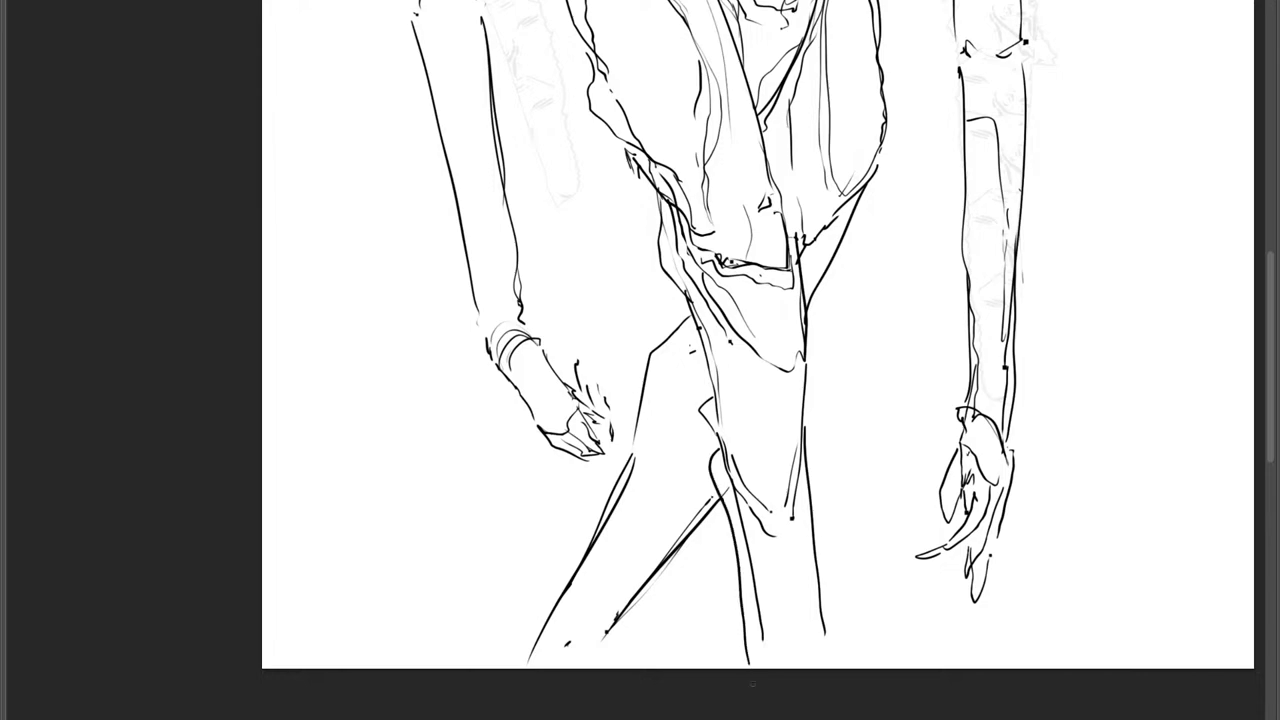
{"action": "mouse_move", "coordinate": [804, 451]}
{"action": "left_mouse_down"}
{"action": "mouse_move", "coordinate": [819, 460]}
{"action": "mouse_move", "coordinate": [825, 683]}
{"action": "left_mouse_up"}
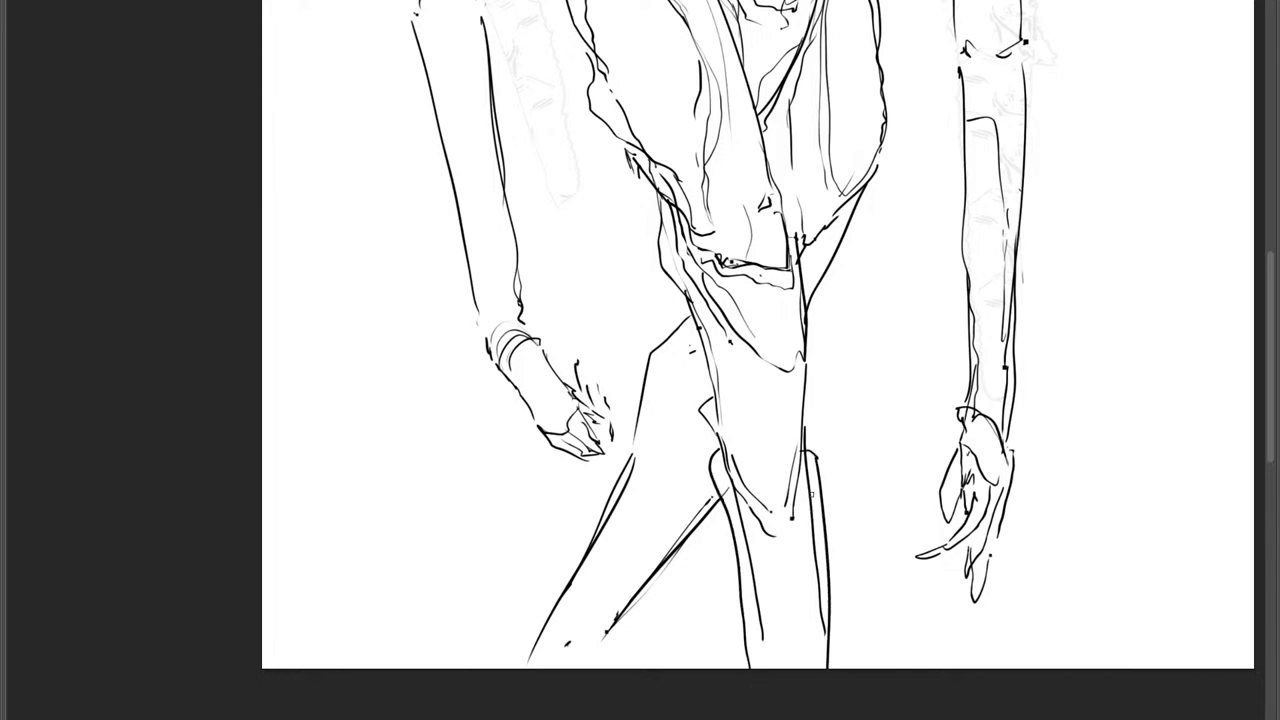
{"action": "left_click_drag", "start_coordinate": [806, 478], "coordinate": [843, 680]}
{"action": "left_click_drag", "start_coordinate": [846, 448], "coordinate": [834, 443]}
{"action": "mouse_move", "coordinate": [820, 320]}
{"action": "left_mouse_down"}
{"action": "mouse_move", "coordinate": [837, 577]}
{"action": "mouse_move", "coordinate": [822, 382]}
{"action": "mouse_move", "coordinate": [826, 392]}
{"action": "left_mouse_up"}
{"action": "scroll", "coordinate": [693, 505], "scroll_direction": "down", "scroll_amount": 1}
Add a second outer contour along the back leg's thigh and shin.
{"action": "scroll", "coordinate": [689, 506], "scroll_direction": "up", "scroll_amount": 2}
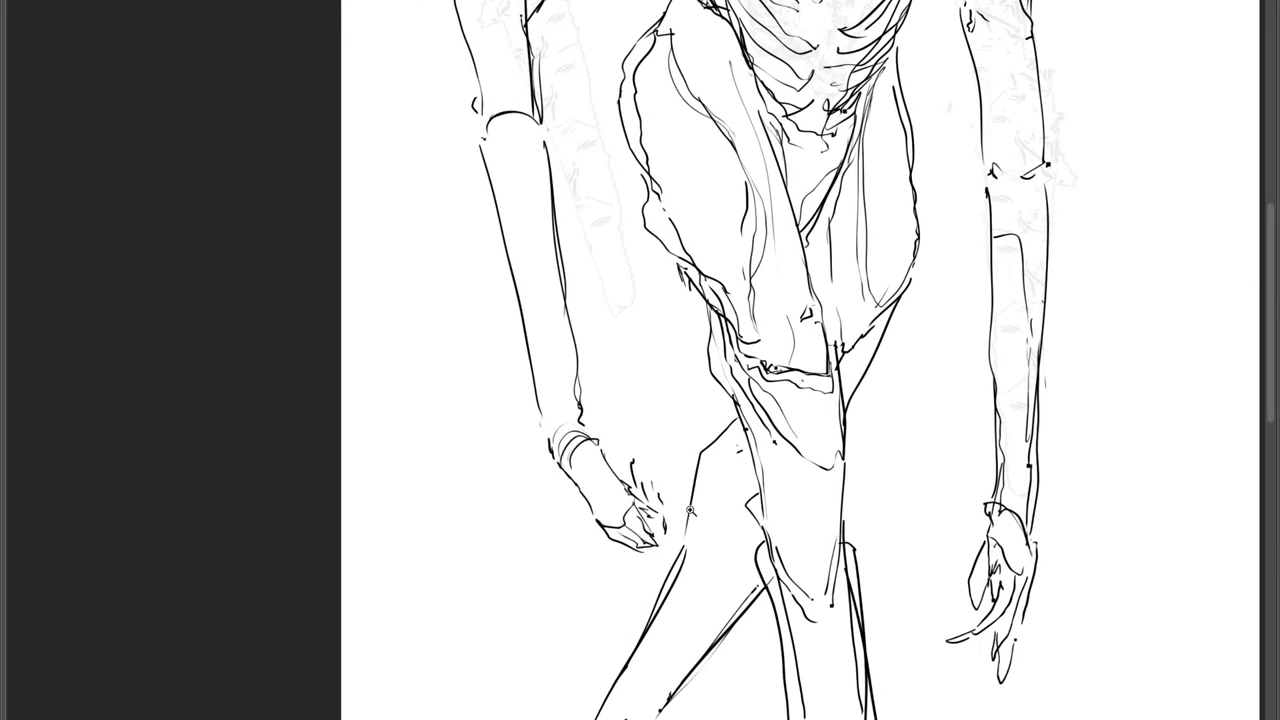
{"action": "mouse_move", "coordinate": [687, 497]}
{"action": "left_mouse_down"}
{"action": "mouse_move", "coordinate": [677, 555]}
{"action": "mouse_move", "coordinate": [604, 695]}
{"action": "left_mouse_up"}
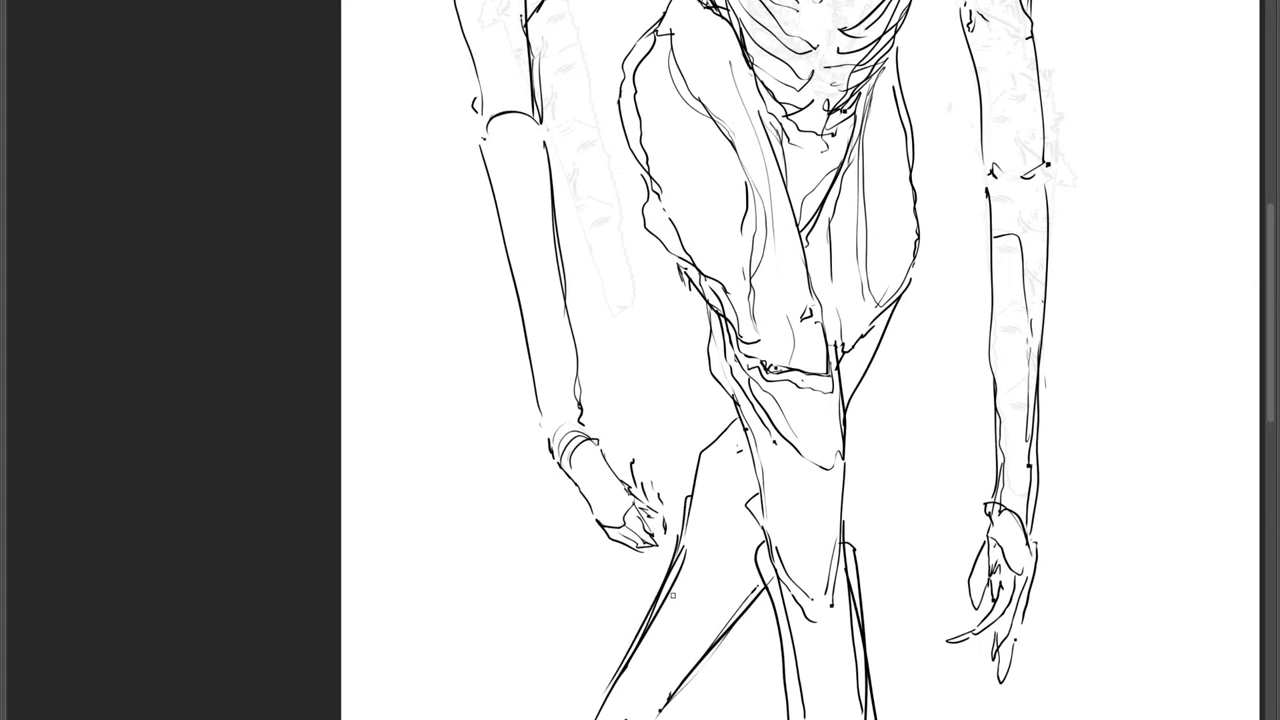
{"action": "left_click_drag", "start_coordinate": [720, 641], "coordinate": [663, 717]}
{"action": "mouse_move", "coordinate": [758, 366]}
{"action": "left_mouse_down"}
{"action": "mouse_move", "coordinate": [753, 456]}
{"action": "mouse_move", "coordinate": [715, 545]}
{"action": "left_mouse_up"}
{"action": "left_click_drag", "start_coordinate": [724, 502], "coordinate": [688, 630]}
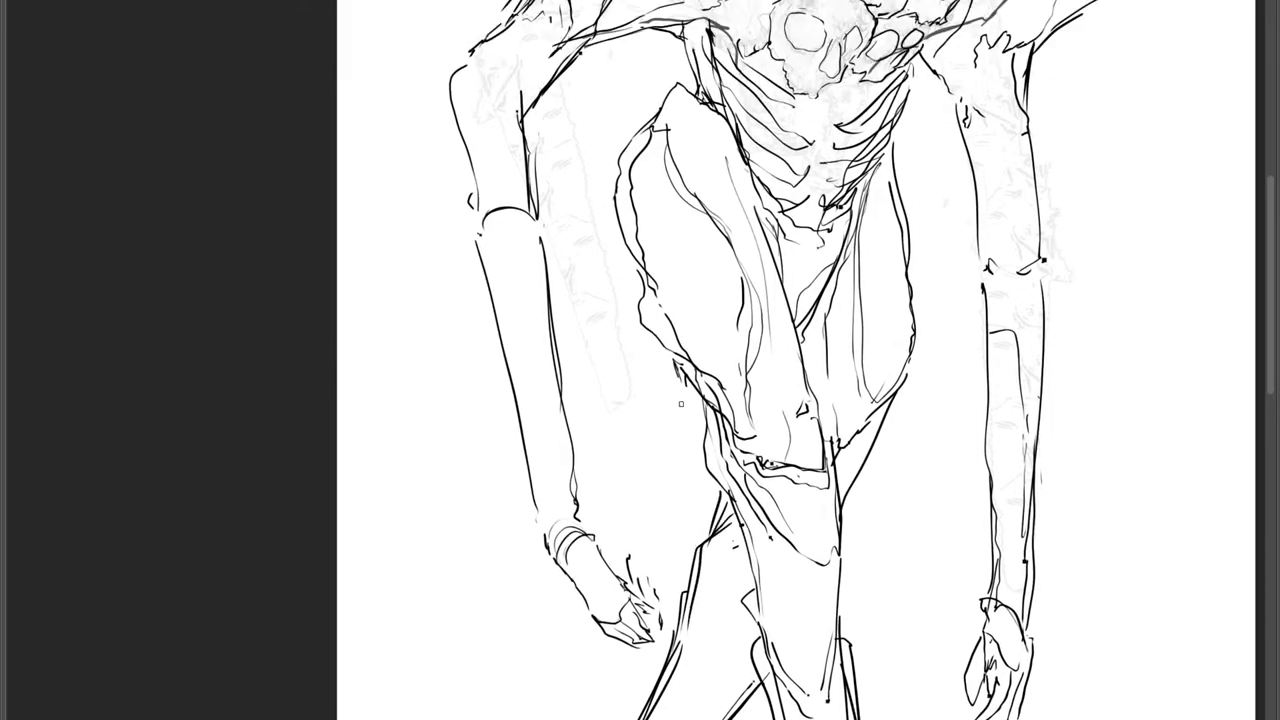
Draw lengthwise inner lines on the front leg around the knee and reinforce the lower edge of the thigh.
{"action": "left_click_drag", "start_coordinate": [776, 548], "coordinate": [779, 600]}
{"action": "left_click_drag", "start_coordinate": [754, 528], "coordinate": [804, 678]}
{"action": "left_click_drag", "start_coordinate": [837, 558], "coordinate": [828, 664]}
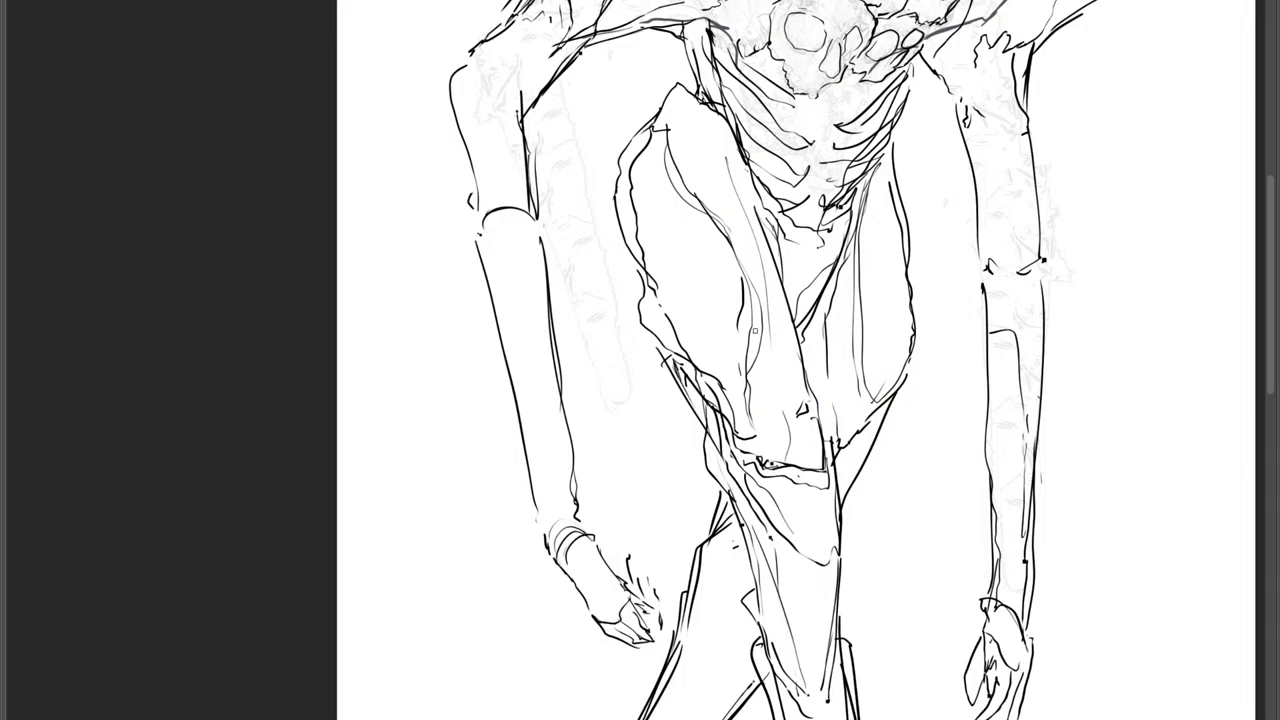
Add strokes where the upper ribs meet the left armpit and draw a central line down the ribcage.
{"action": "scroll", "coordinate": [754, 331], "scroll_direction": "up", "scroll_amount": 5}
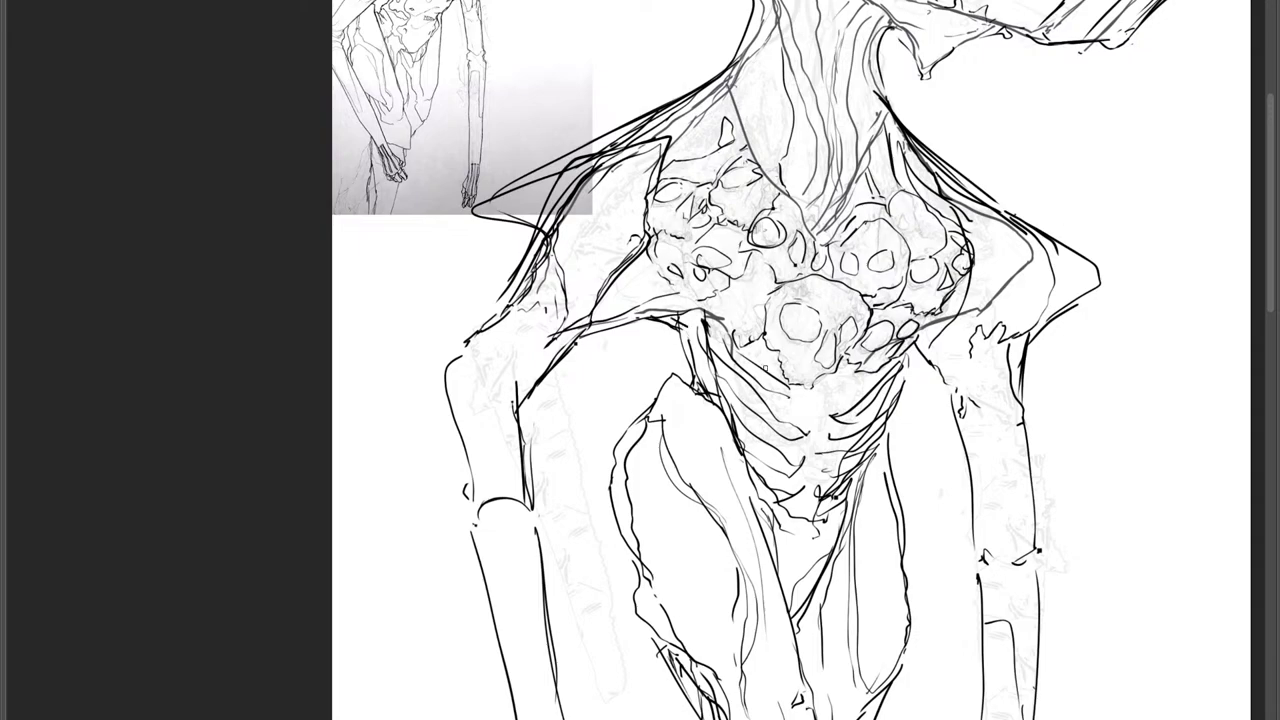
{"action": "left_click_drag", "start_coordinate": [687, 327], "coordinate": [737, 353]}
{"action": "left_click_drag", "start_coordinate": [691, 314], "coordinate": [732, 368]}
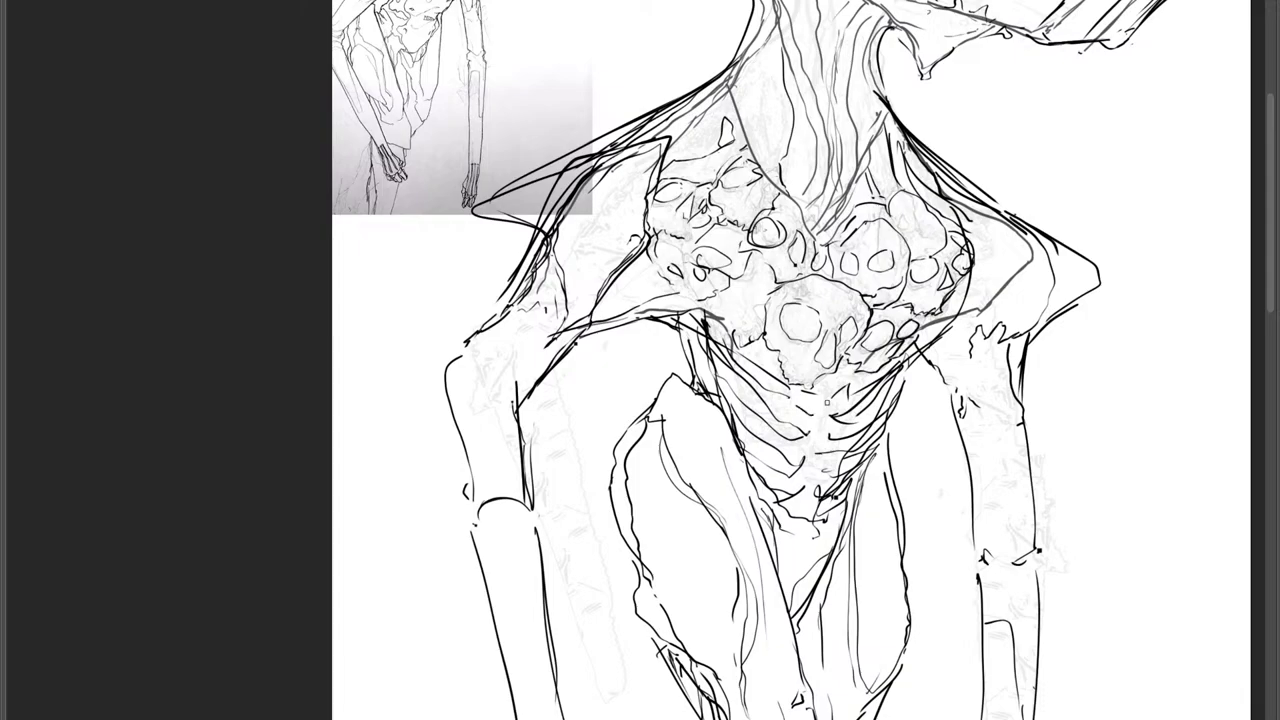
{"action": "left_click_drag", "start_coordinate": [817, 437], "coordinate": [815, 496]}
{"action": "left_click_drag", "start_coordinate": [828, 398], "coordinate": [827, 533]}
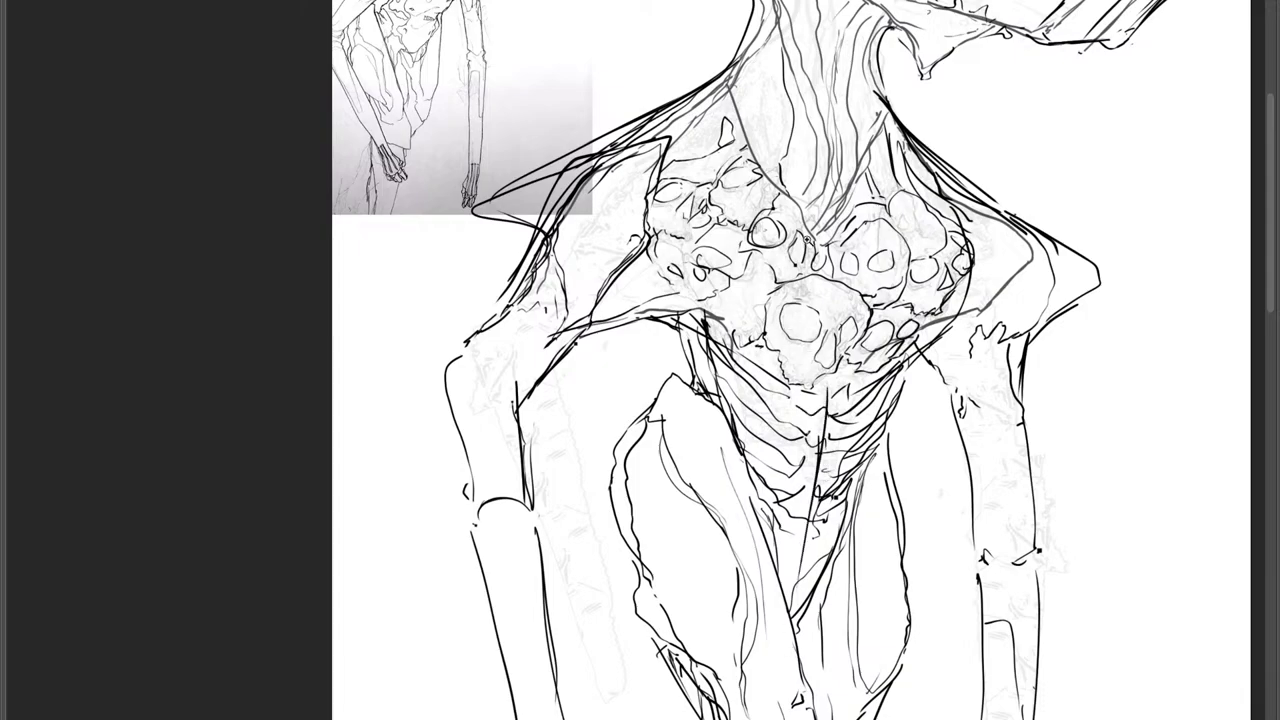
Refine the chest skulls with darker eye socket details on the centre and right skulls.
{"action": "scroll", "coordinate": [806, 238], "scroll_direction": "up", "scroll_amount": 2}
{"action": "mouse_move", "coordinate": [783, 360]}
{"action": "left_mouse_down"}
{"action": "mouse_move", "coordinate": [824, 362]}
{"action": "mouse_move", "coordinate": [797, 401]}
{"action": "mouse_move", "coordinate": [826, 361]}
{"action": "mouse_move", "coordinate": [764, 345]}
{"action": "mouse_move", "coordinate": [814, 396]}
{"action": "left_mouse_up"}
{"action": "mouse_move", "coordinate": [874, 287]}
{"action": "left_mouse_down"}
{"action": "mouse_move", "coordinate": [866, 299]}
{"action": "mouse_move", "coordinate": [912, 262]}
{"action": "mouse_move", "coordinate": [928, 284]}
{"action": "left_mouse_up"}
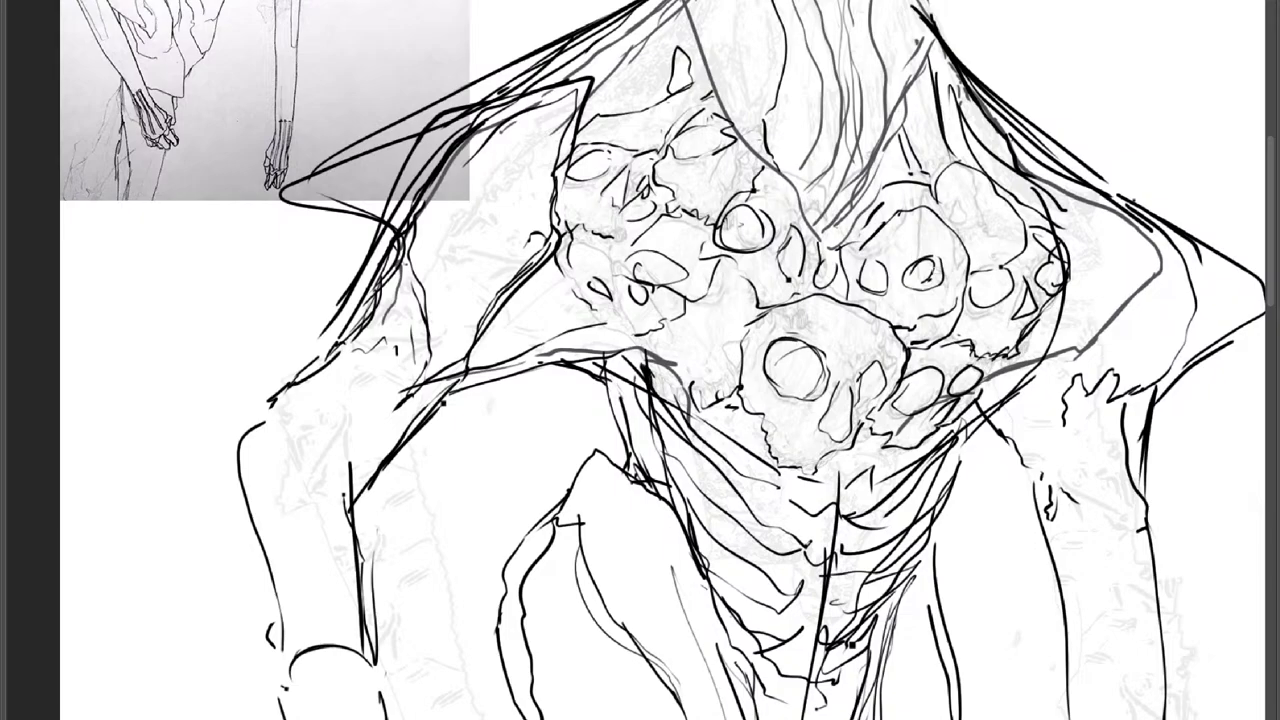
{"action": "mouse_move", "coordinate": [944, 215]}
{"action": "left_mouse_down"}
{"action": "mouse_move", "coordinate": [962, 212]}
{"action": "mouse_move", "coordinate": [975, 232]}
{"action": "left_mouse_up"}
Examine the whole figure, and the head, neck and chest up close against the small reference drawing.
{"action": "scroll", "coordinate": [966, 300], "scroll_direction": "down", "scroll_amount": 8}
{"action": "left_click_drag", "start_coordinate": [887, 234], "coordinate": [811, 255]}
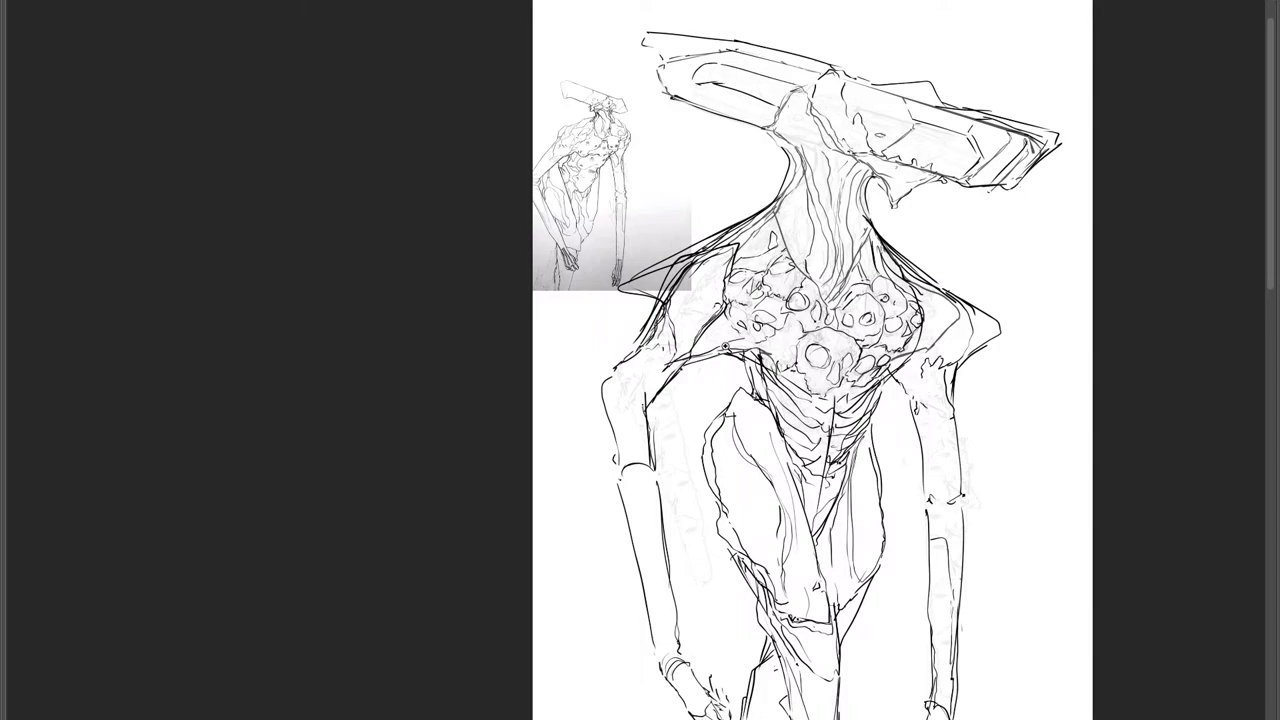
{"action": "mouse_move", "coordinate": [749, 393]}
{"action": "left_mouse_down"}
{"action": "mouse_move", "coordinate": [694, 243]}
{"action": "mouse_move", "coordinate": [733, 407]}
{"action": "left_mouse_up"}
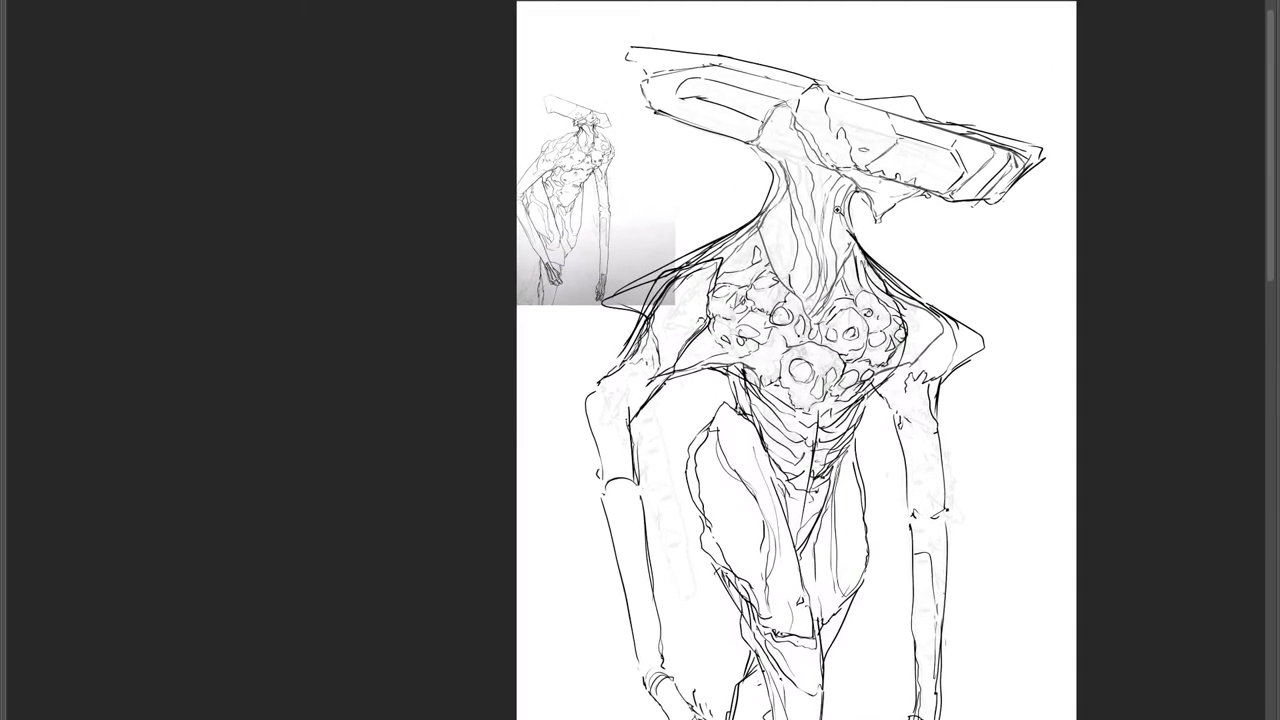
{"action": "scroll", "coordinate": [843, 185], "scroll_direction": "up", "scroll_amount": 3}
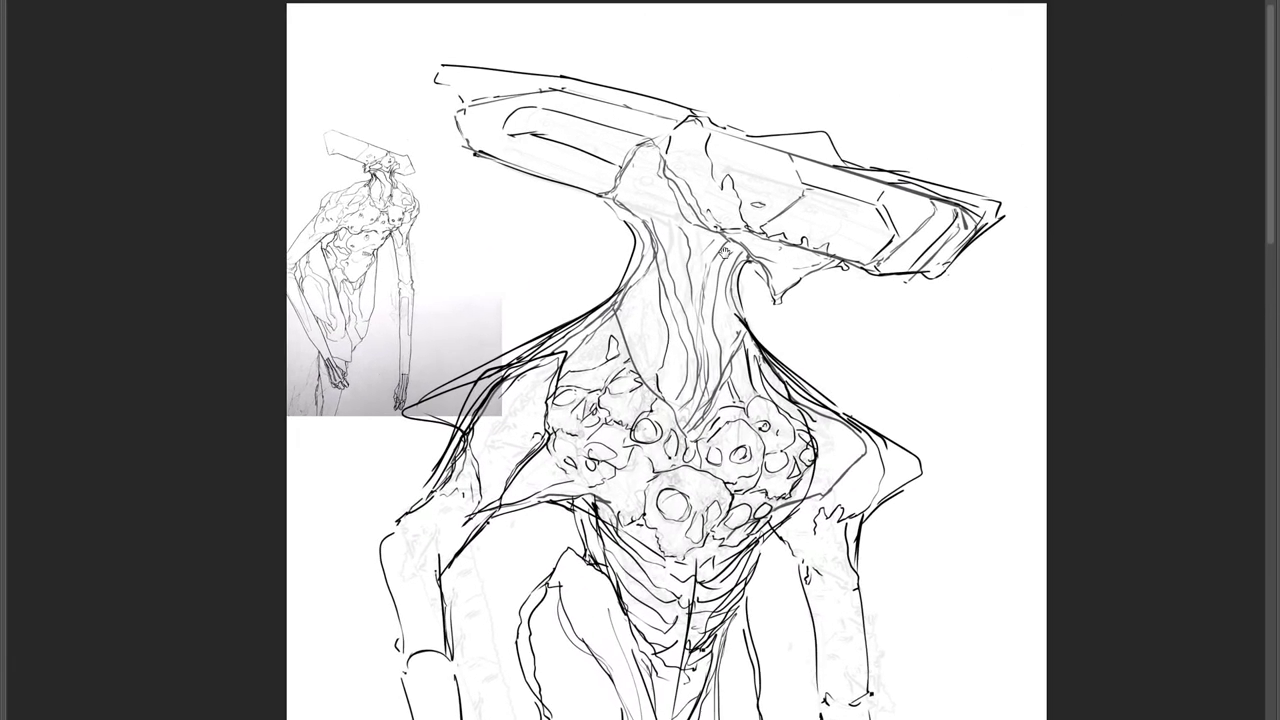
{"action": "scroll", "coordinate": [757, 185], "scroll_direction": "up", "scroll_amount": 2}
{"action": "scroll", "coordinate": [757, 185], "scroll_direction": "up", "scroll_amount": 1}
{"action": "left_click_drag", "start_coordinate": [757, 185], "coordinate": [789, 183]}
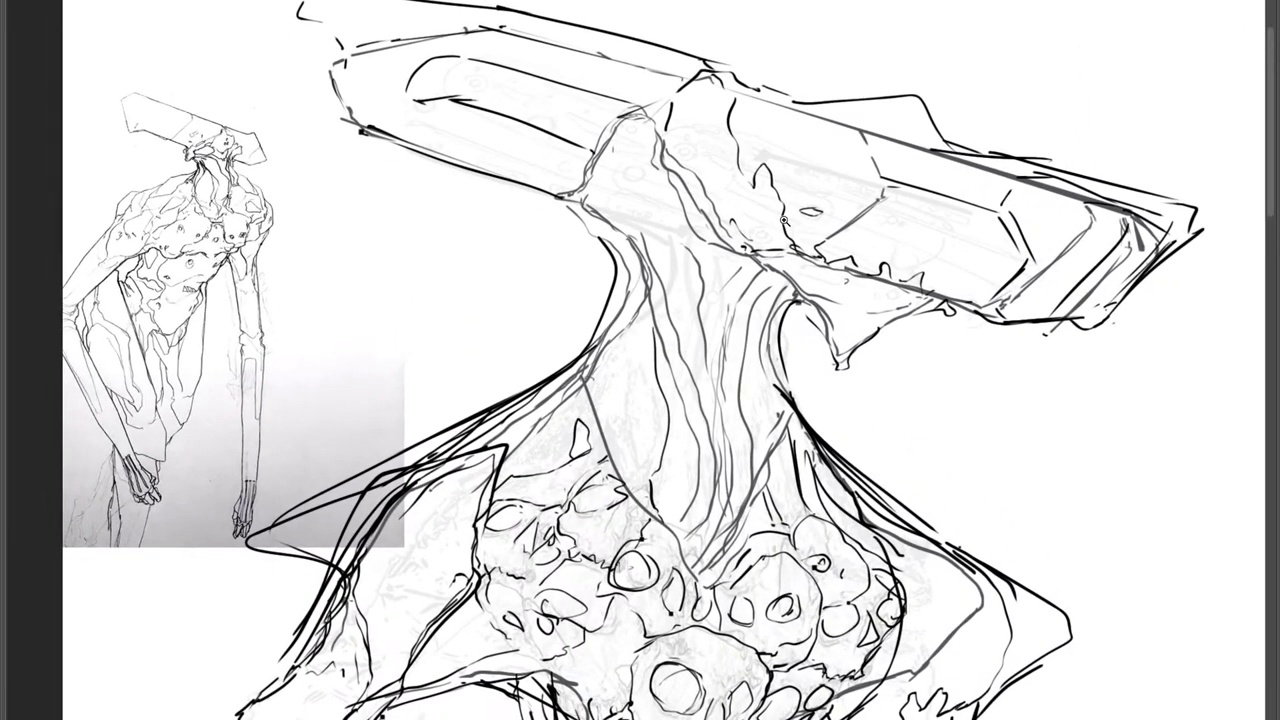
{"action": "scroll", "coordinate": [764, 343], "scroll_direction": "down", "scroll_amount": 2}
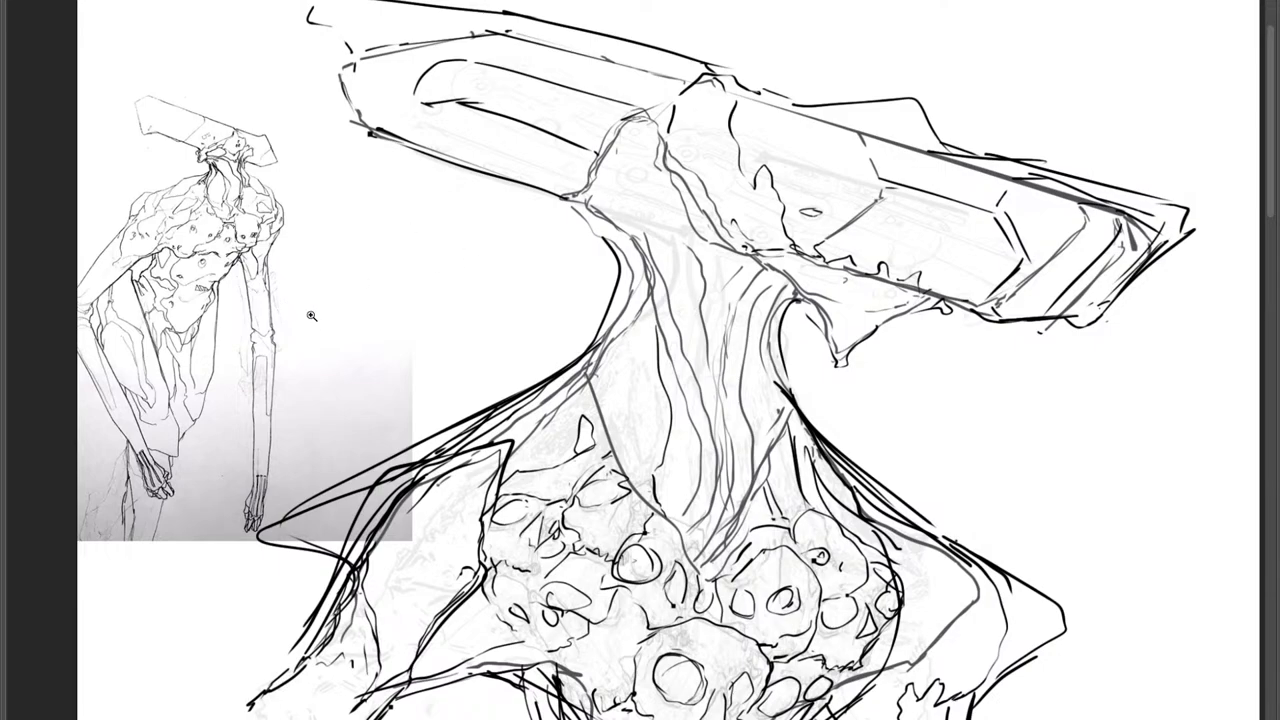
{"action": "left_click_drag", "start_coordinate": [571, 341], "coordinate": [591, 347]}
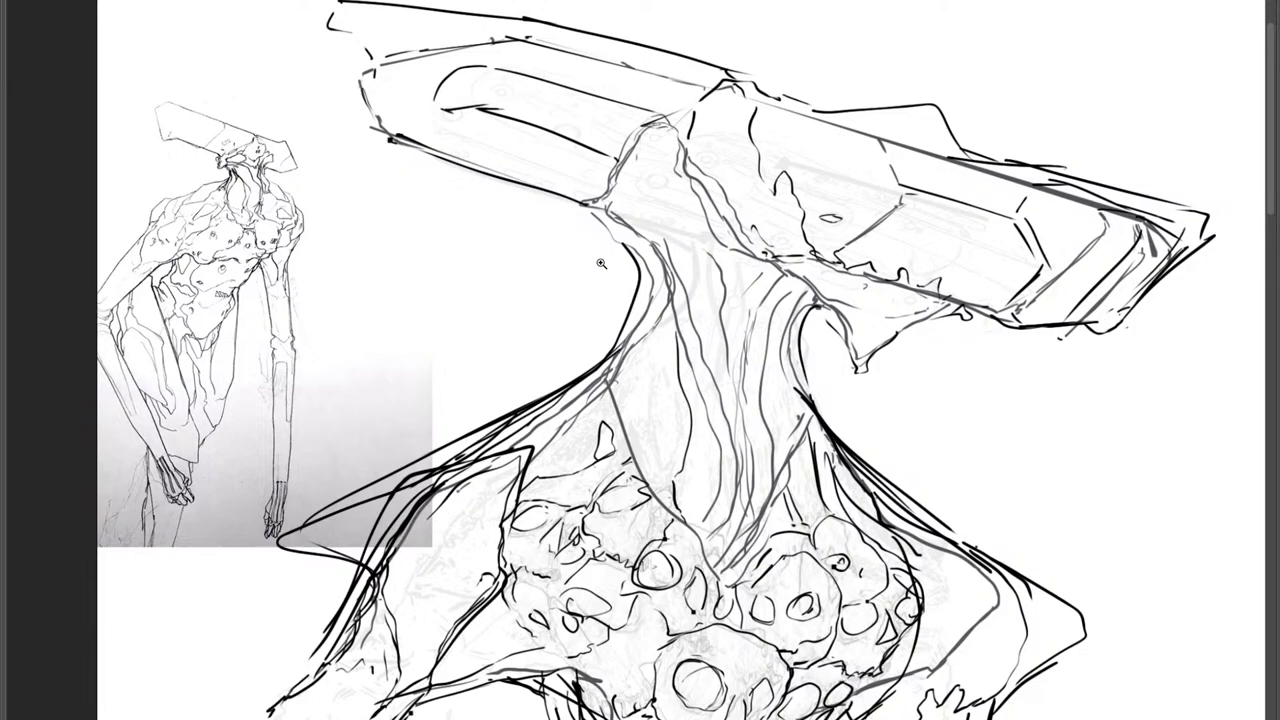
Erase the stray outline strokes that extend beyond the upper left end of the creature's head block.
{"action": "mouse_move", "coordinate": [580, 218]}
{"action": "left_mouse_down"}
{"action": "mouse_move", "coordinate": [652, 270]}
{"action": "mouse_move", "coordinate": [657, 325]}
{"action": "mouse_move", "coordinate": [552, 202]}
{"action": "mouse_move", "coordinate": [438, 158]}
{"action": "left_mouse_up"}
{"action": "left_click_drag", "start_coordinate": [672, 285], "coordinate": [618, 300]}
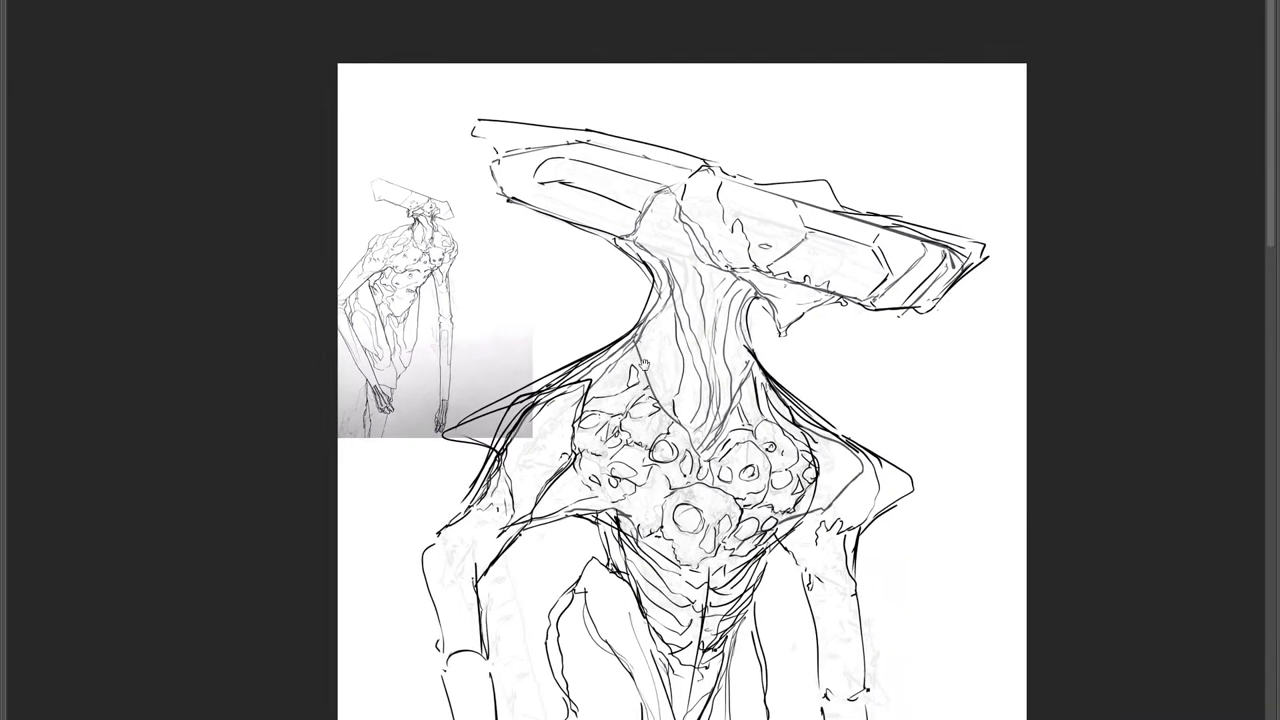
{"action": "left_click_drag", "start_coordinate": [663, 349], "coordinate": [673, 328]}
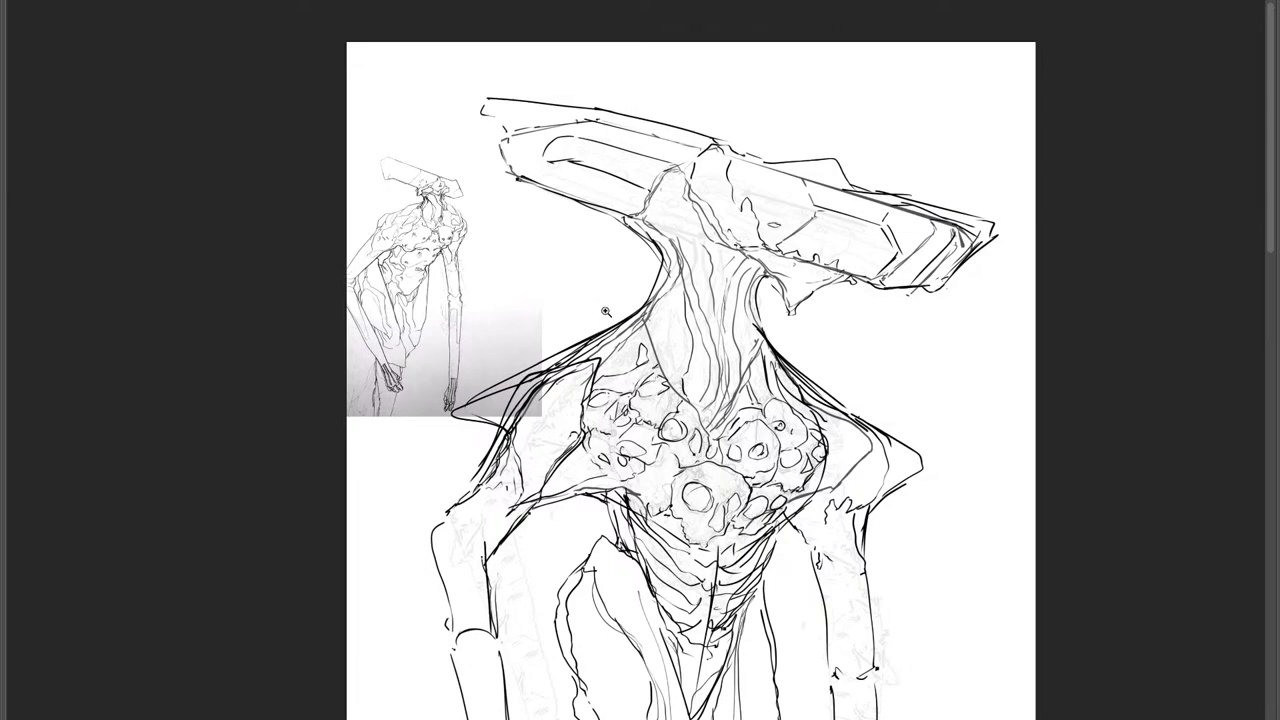
{"action": "key", "text": "e"}
{"action": "mouse_move", "coordinate": [485, 97]}
{"action": "left_mouse_down"}
{"action": "mouse_move", "coordinate": [604, 108]}
{"action": "mouse_move", "coordinate": [513, 122]}
{"action": "mouse_move", "coordinate": [559, 130]}
{"action": "mouse_move", "coordinate": [543, 142]}
{"action": "mouse_move", "coordinate": [509, 127]}
{"action": "left_mouse_up"}
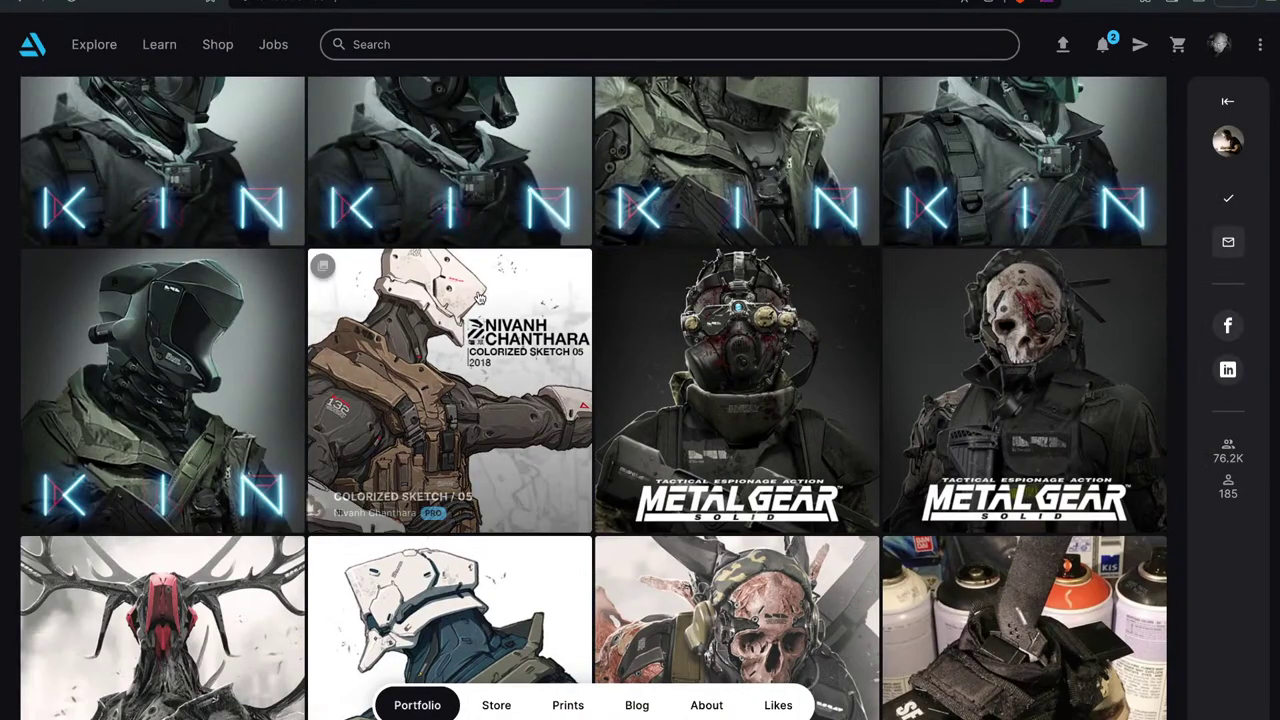
Switch to the concept artist's ArtStation portfolio and look through the sketches and mech designs for a block-headed figure reference.
{"action": "scroll", "coordinate": [593, 397], "scroll_direction": "down", "scroll_amount": 5}
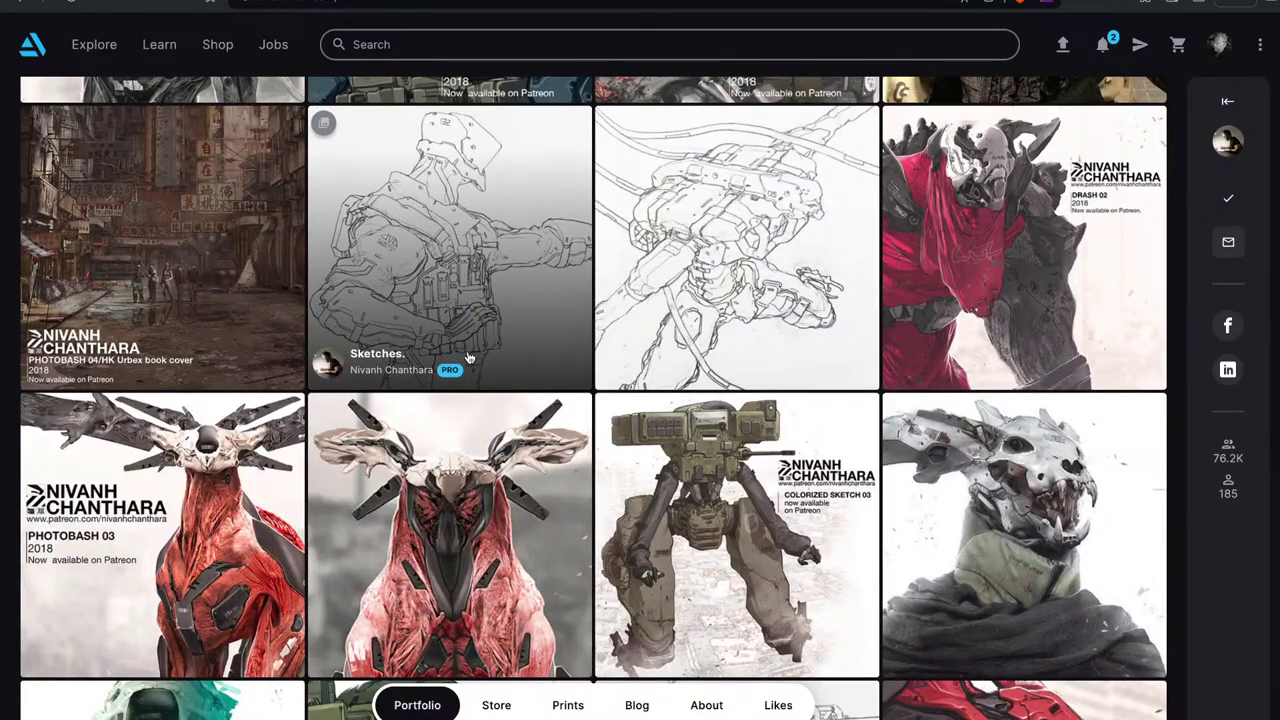
{"action": "scroll", "coordinate": [448, 525], "scroll_direction": "down", "scroll_amount": 6}
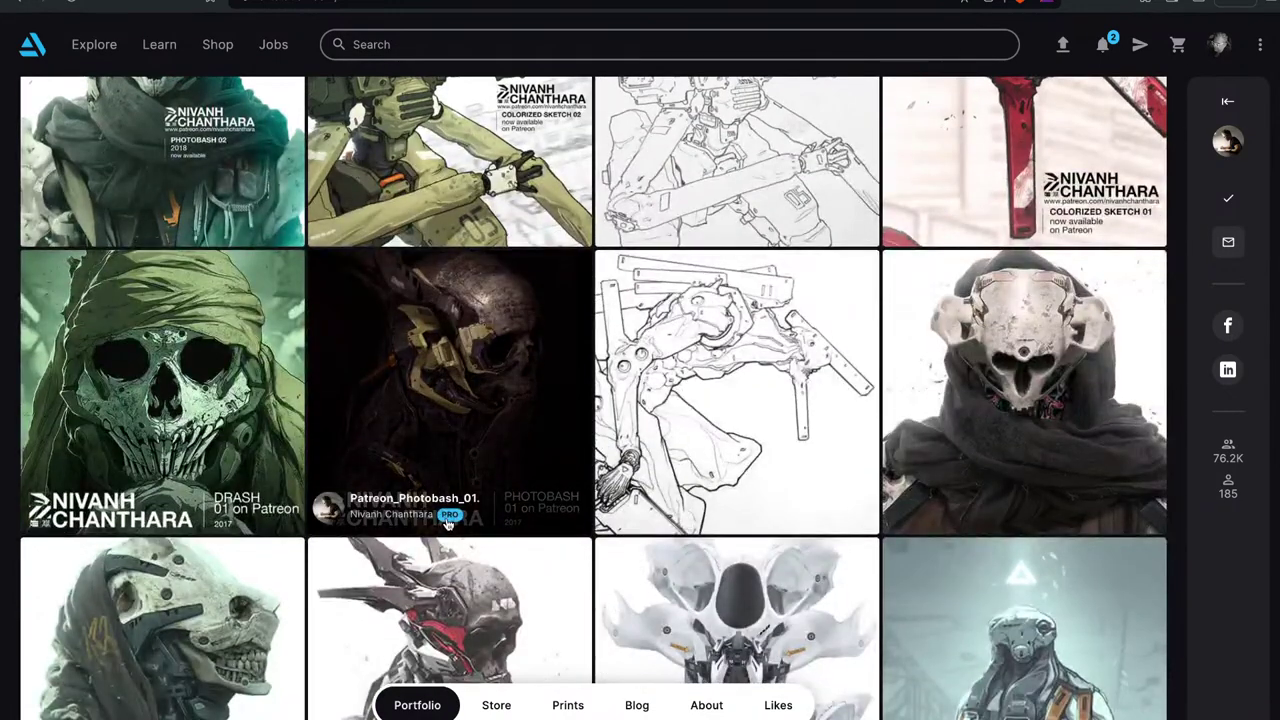
{"action": "scroll", "coordinate": [448, 525], "scroll_direction": "up", "scroll_amount": 5}
{"action": "scroll", "coordinate": [446, 527], "scroll_direction": "up", "scroll_amount": 5}
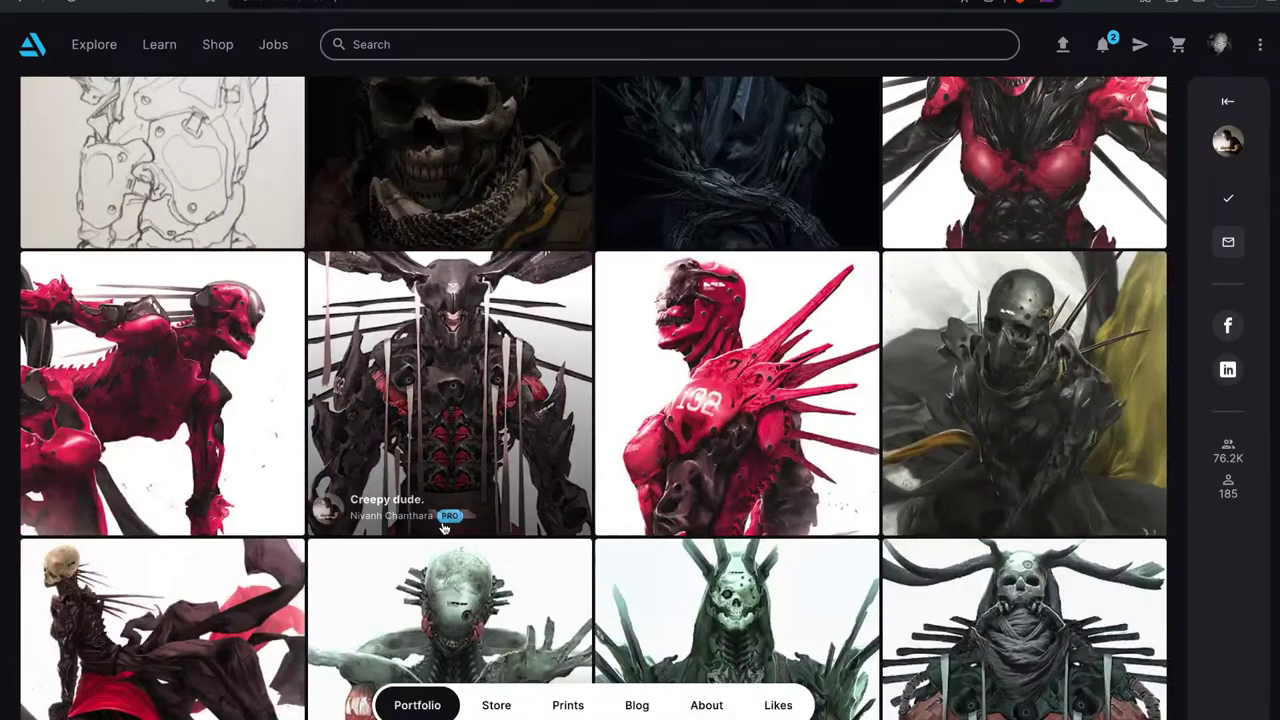
{"action": "scroll", "coordinate": [445, 528], "scroll_direction": "down", "scroll_amount": 6}
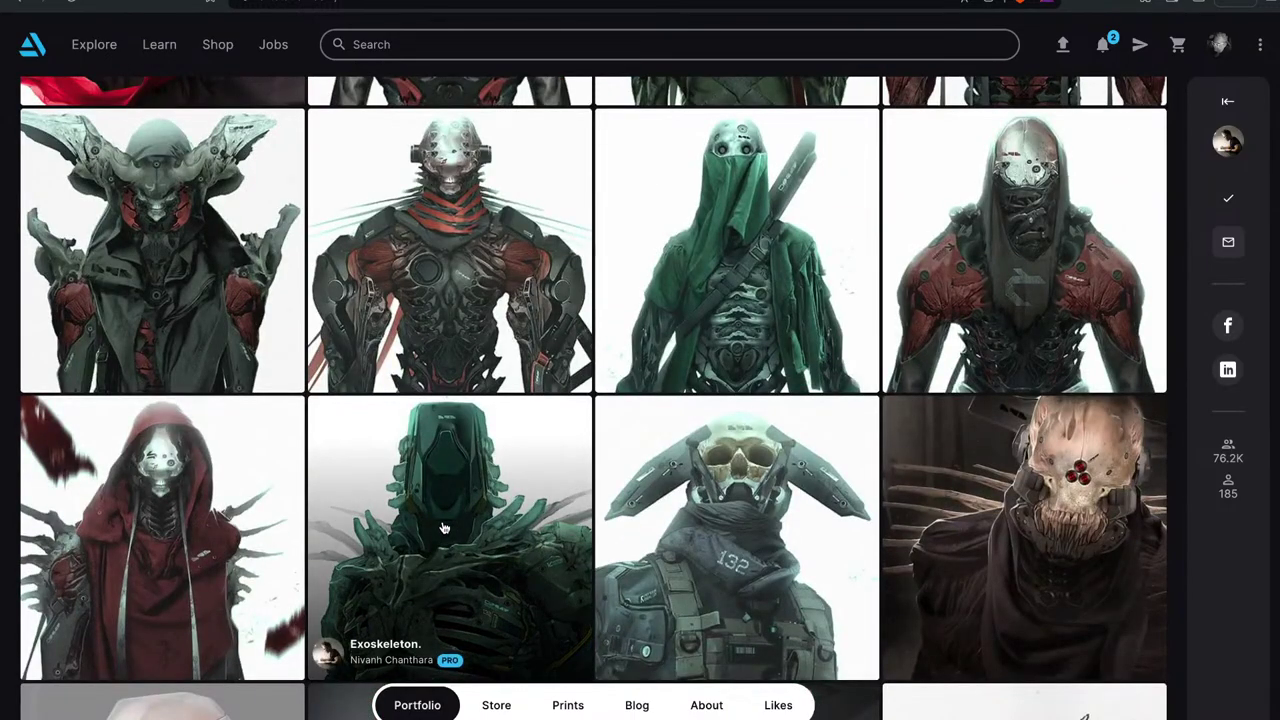
{"action": "scroll", "coordinate": [445, 528], "scroll_direction": "down", "scroll_amount": 8}
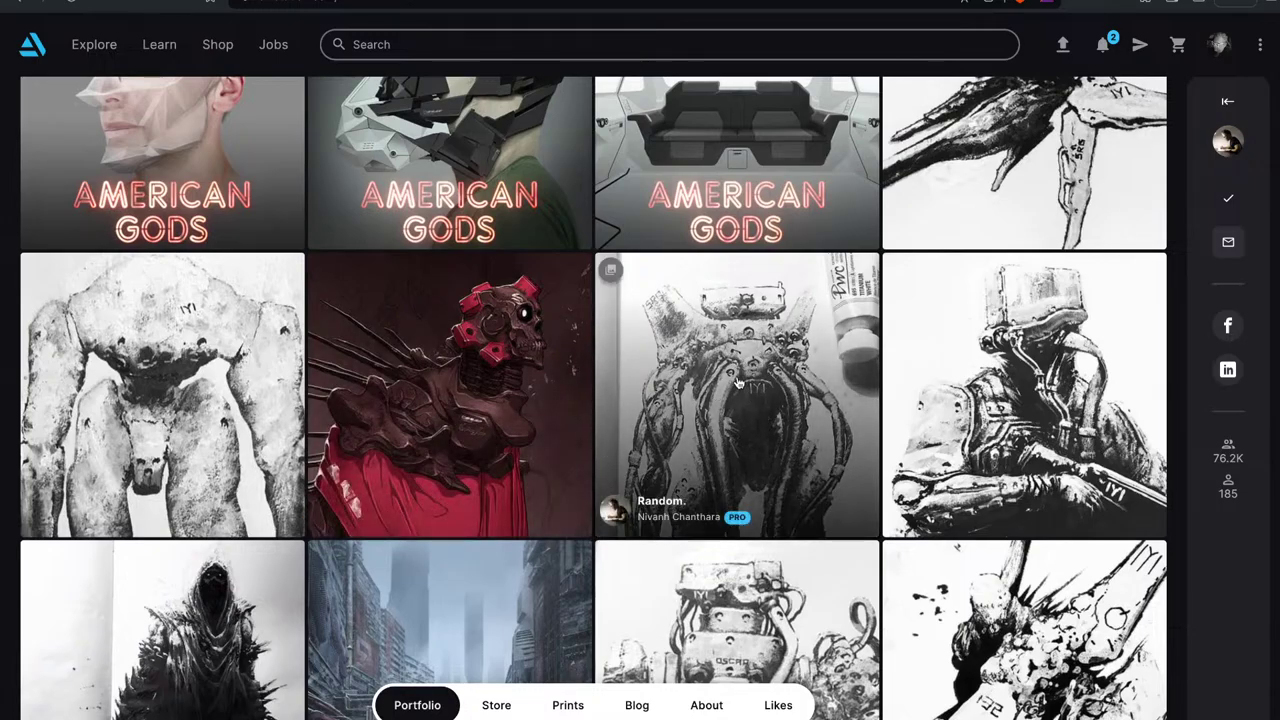
{"action": "scroll", "coordinate": [745, 390], "scroll_direction": "down", "scroll_amount": 5}
{"action": "scroll", "coordinate": [722, 396], "scroll_direction": "down", "scroll_amount": 5}
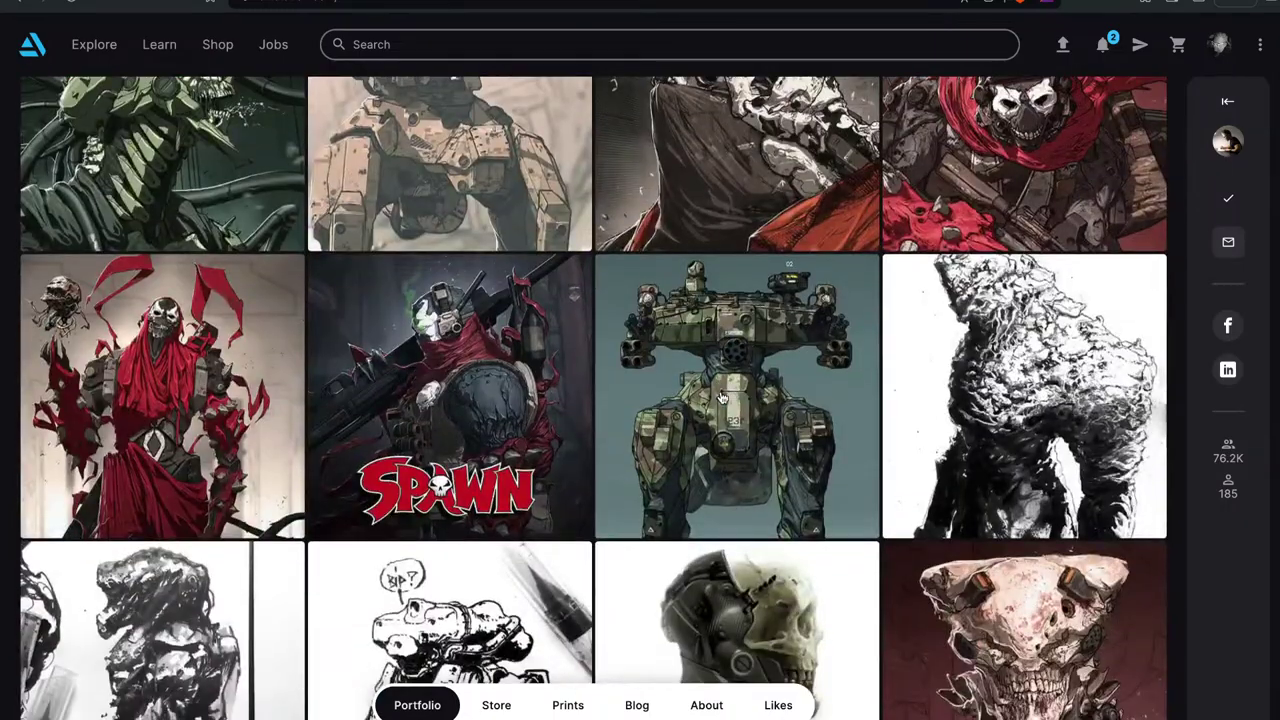
{"action": "scroll", "coordinate": [712, 401], "scroll_direction": "down", "scroll_amount": 5}
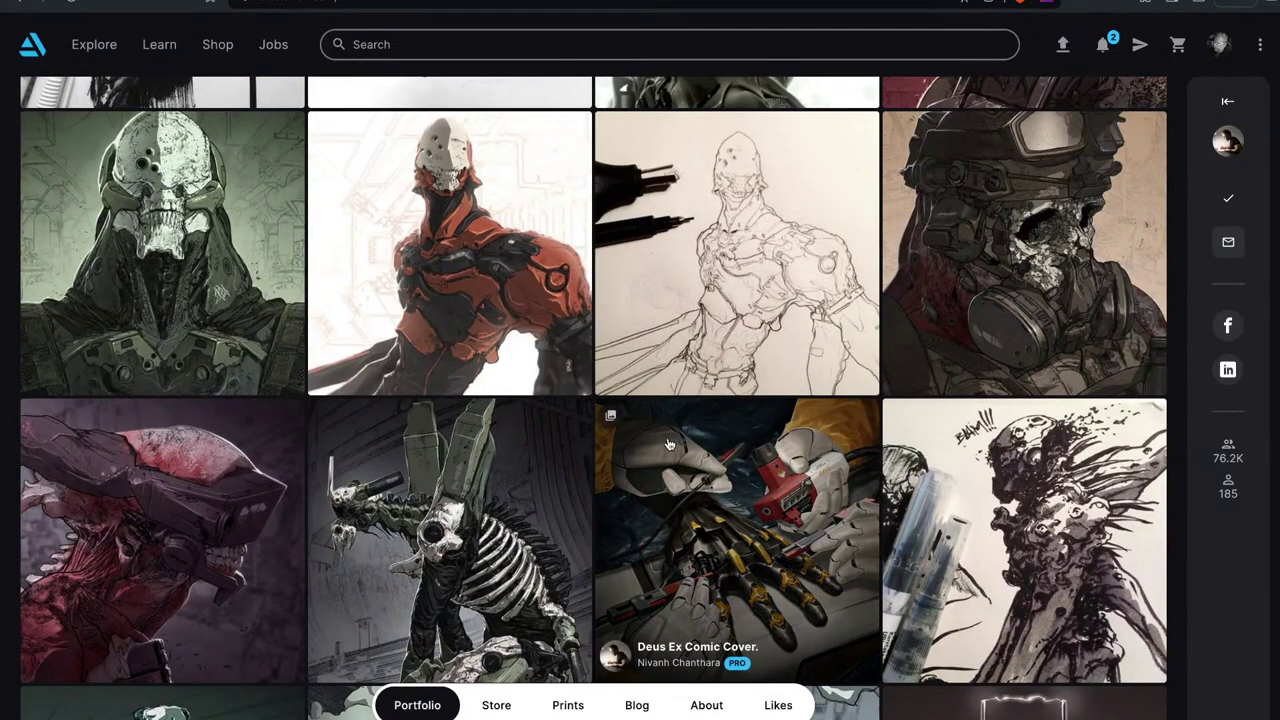
{"action": "scroll", "coordinate": [675, 443], "scroll_direction": "down", "scroll_amount": 10}
{"action": "scroll", "coordinate": [669, 446], "scroll_direction": "down", "scroll_amount": 1}
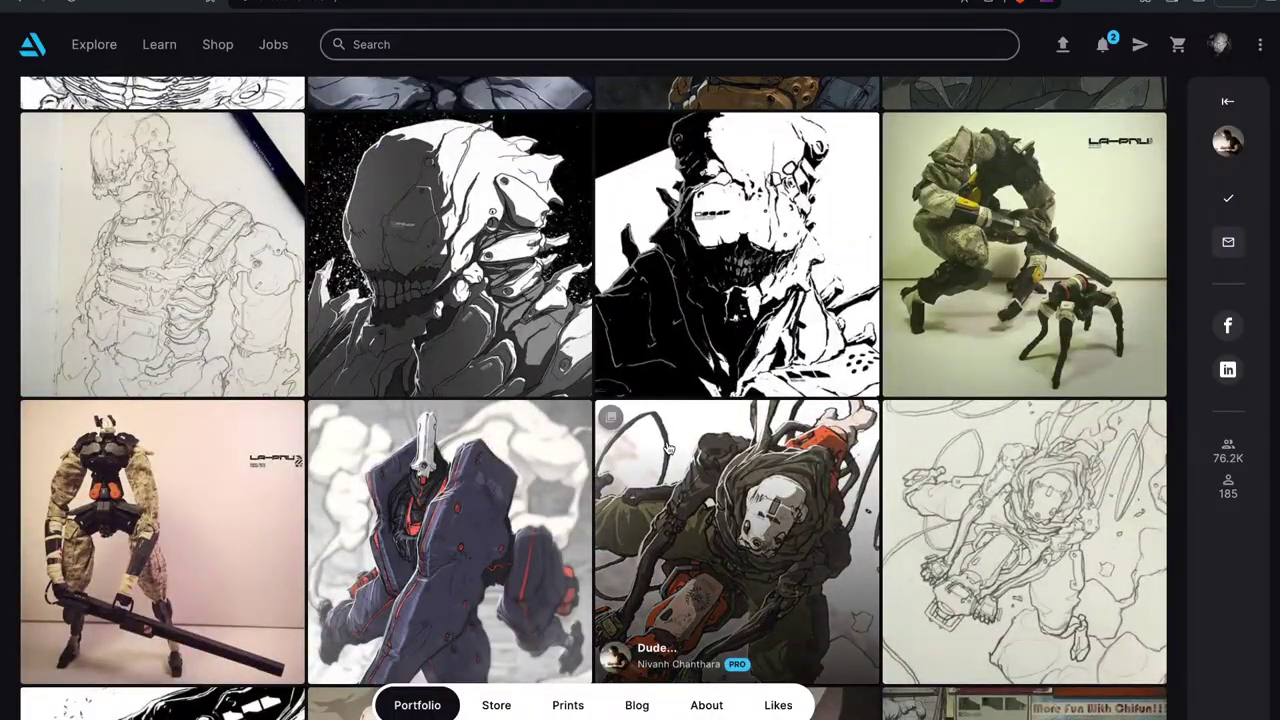
{"action": "scroll", "coordinate": [668, 448], "scroll_direction": "down", "scroll_amount": 5}
{"action": "scroll", "coordinate": [668, 450], "scroll_direction": "down", "scroll_amount": 10}
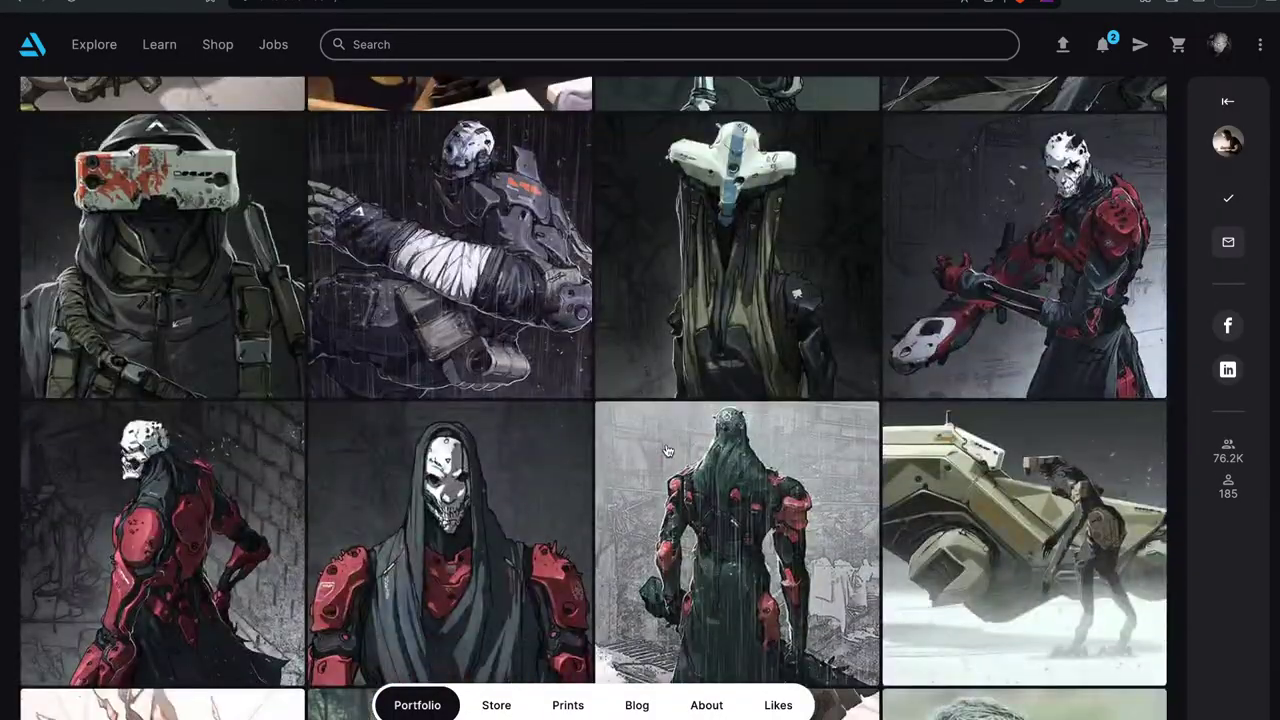
{"action": "scroll", "coordinate": [668, 448], "scroll_direction": "down", "scroll_amount": 10}
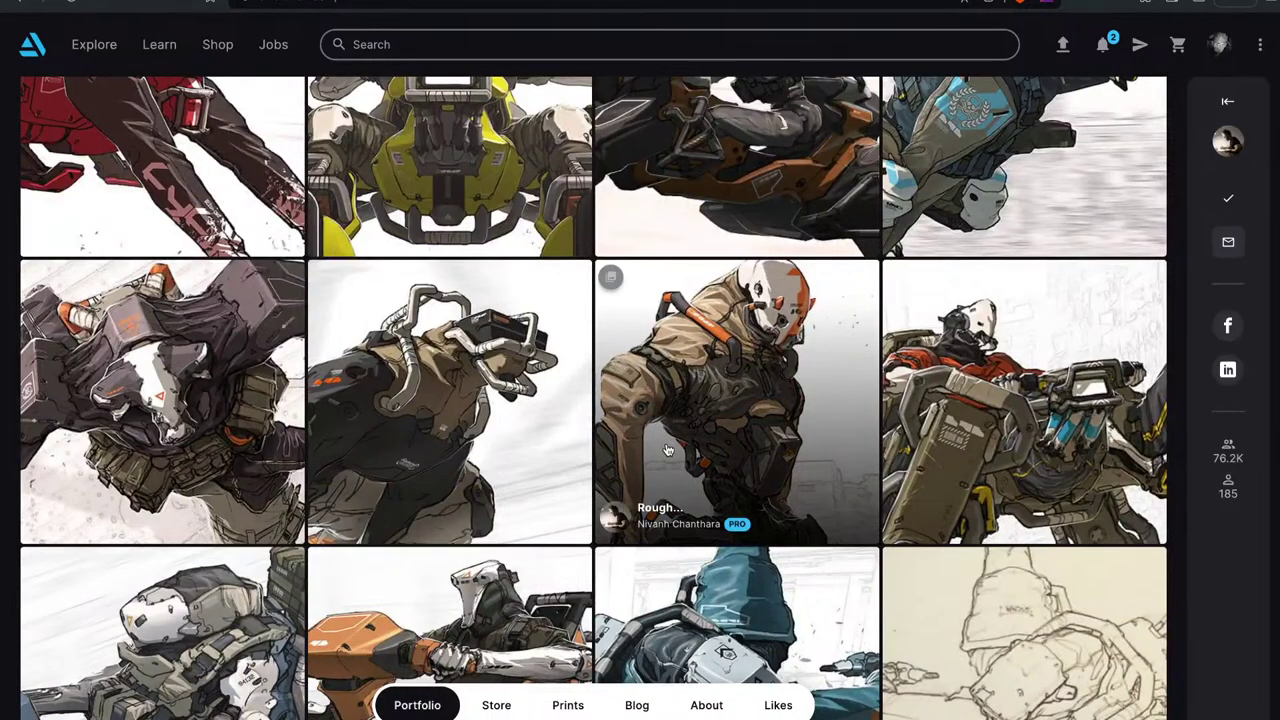
{"action": "scroll", "coordinate": [668, 450], "scroll_direction": "down", "scroll_amount": 5}
{"action": "scroll", "coordinate": [668, 448], "scroll_direction": "down", "scroll_amount": 5}
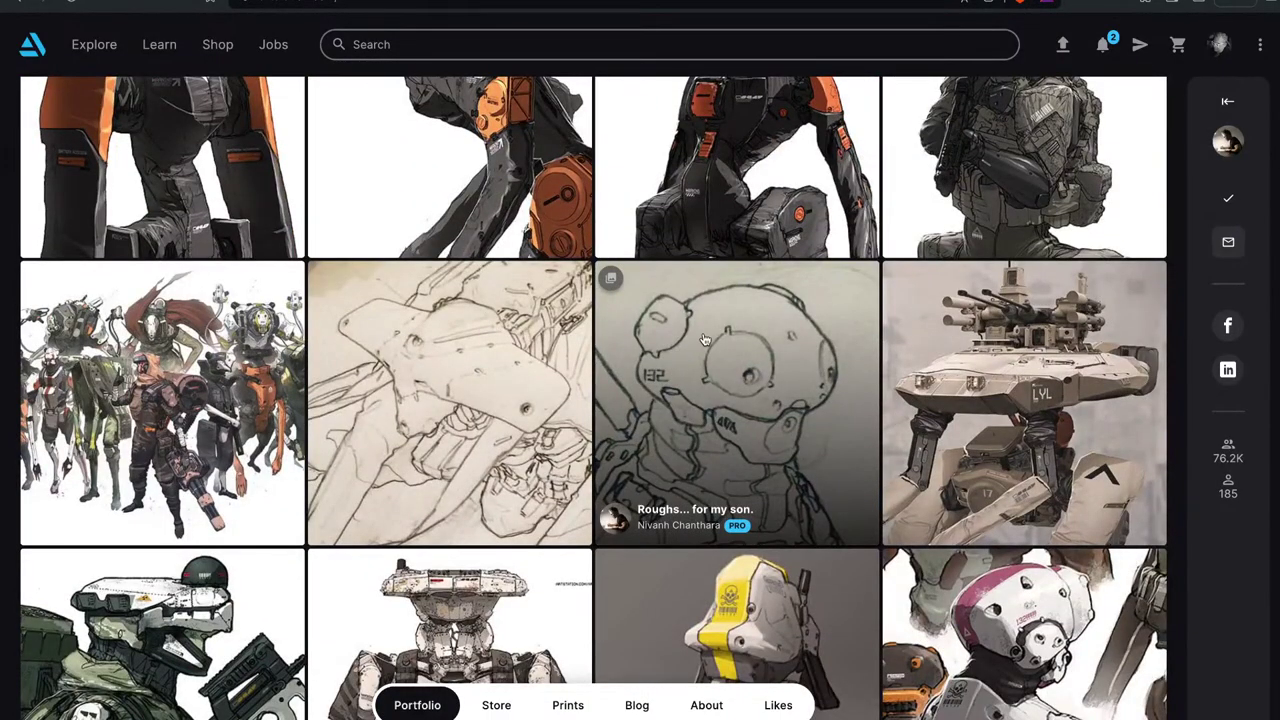
Open the "Rough..." artwork of the black figure with the orange block head and examine its images.
{"action": "scroll", "coordinate": [704, 340], "scroll_direction": "up", "scroll_amount": 4}
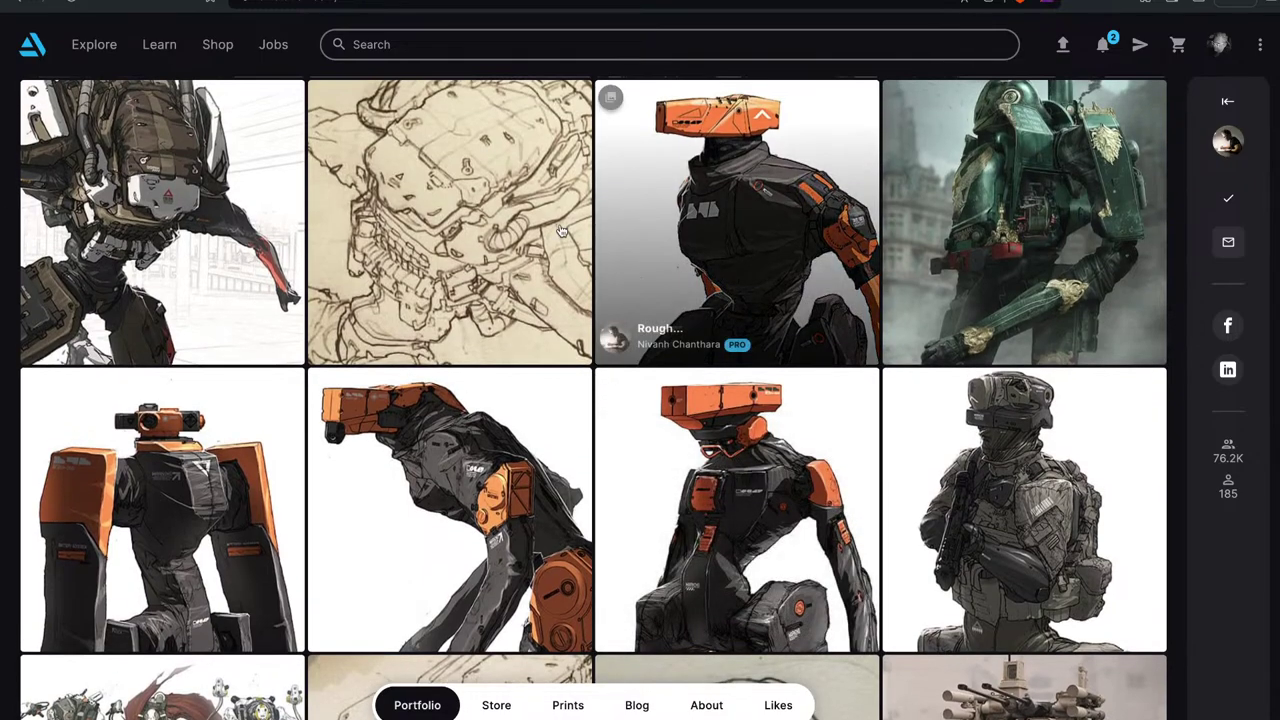
{"action": "left_click", "coordinate": [737, 232]}
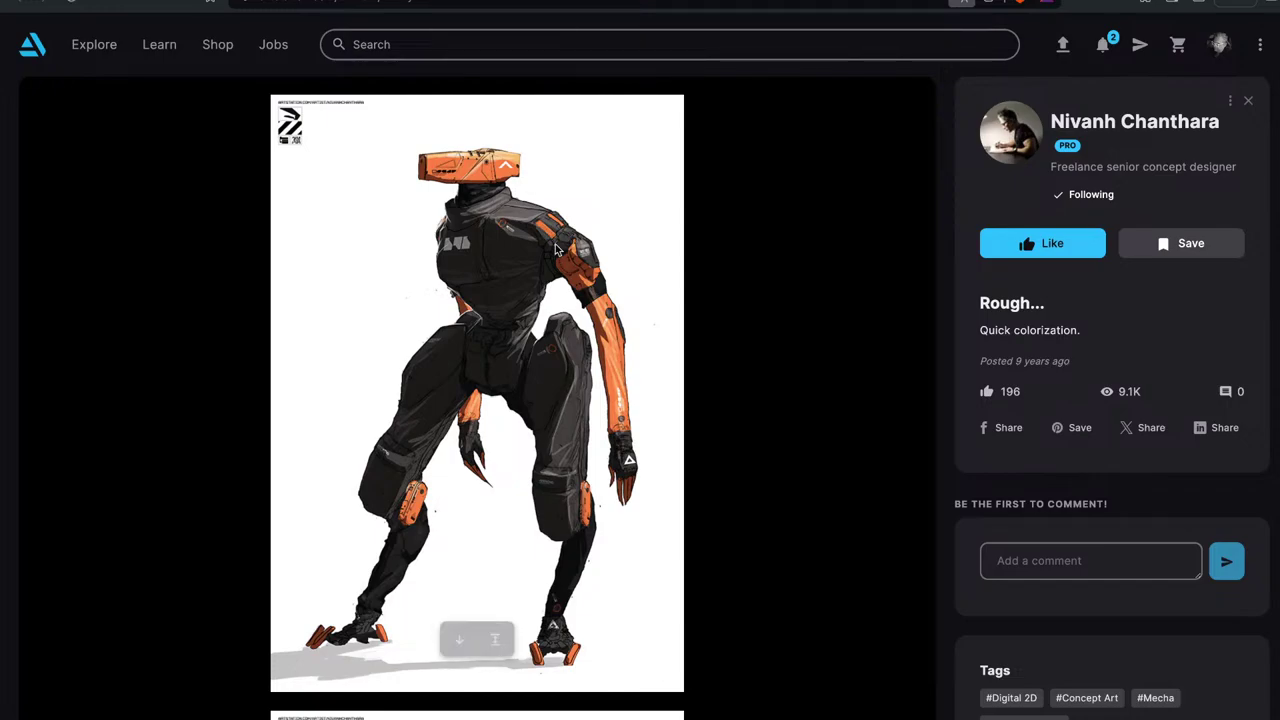
{"action": "scroll", "coordinate": [556, 249], "scroll_direction": "down", "scroll_amount": 5}
{"action": "scroll", "coordinate": [570, 255], "scroll_direction": "up", "scroll_amount": 5}
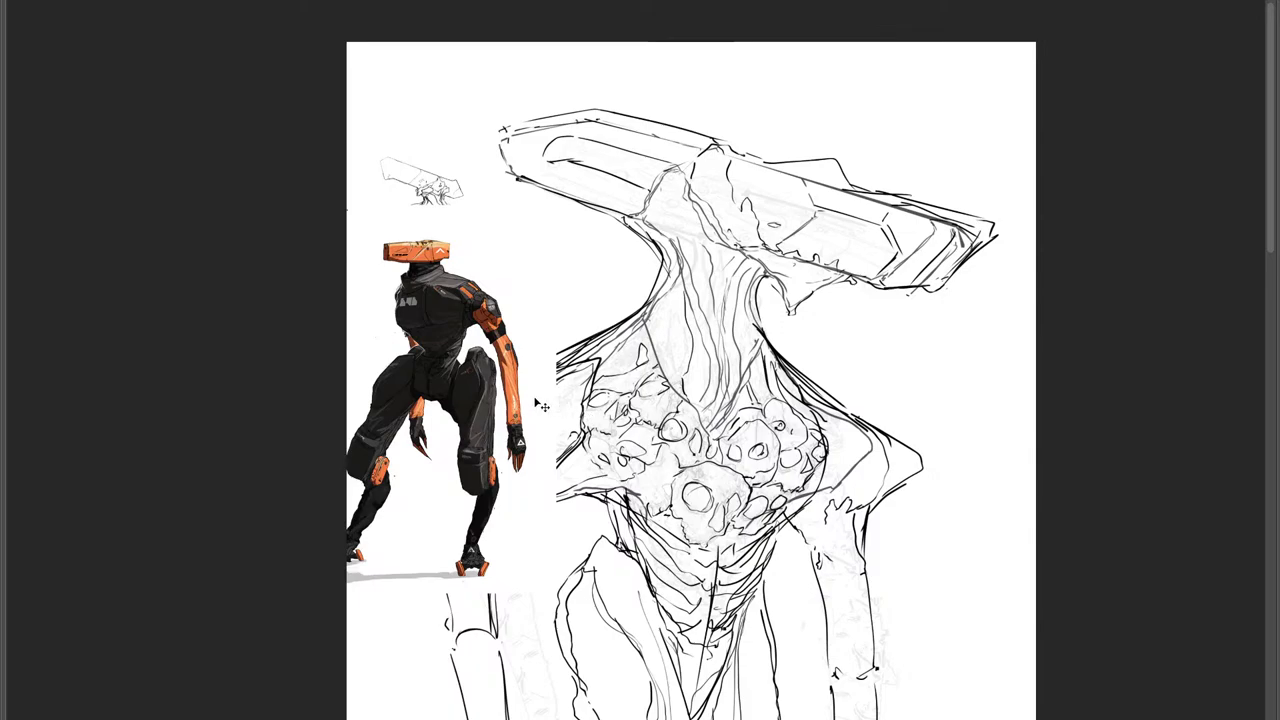
Widen the canvas on both sides with the Crop tool to make room for the orange-and-black figure reference.
{"action": "key", "text": "ctrl+t"}
{"action": "left_click_drag", "start_coordinate": [340, 563], "coordinate": [177, 560]}
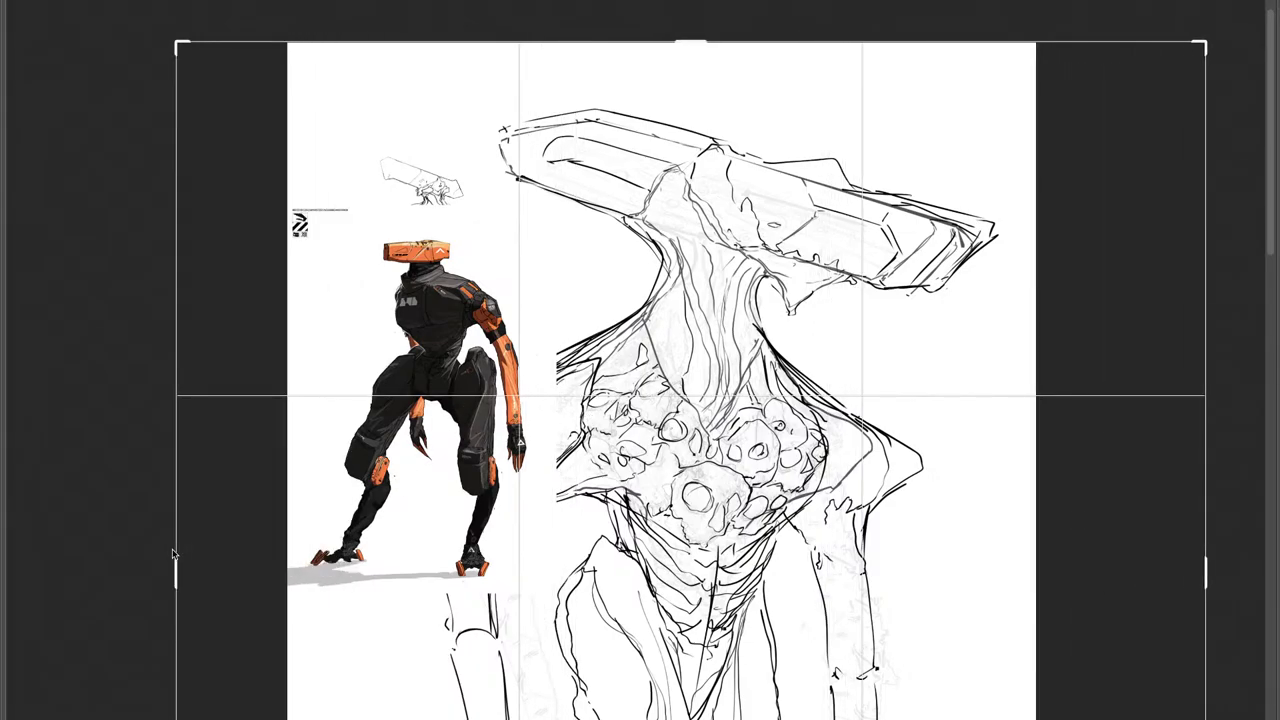
Apply the crop that widens the canvas on both sides of the creature sketch and return to the standard screen mode.
{"action": "key", "text": "Return"}
{"action": "mouse_move", "coordinate": [520, 425]}
{"action": "left_mouse_down"}
{"action": "mouse_move", "coordinate": [486, 437]}
{"action": "mouse_move", "coordinate": [375, 552]}
{"action": "mouse_move", "coordinate": [394, 648]}
{"action": "left_mouse_up"}
{"action": "left_click_drag", "start_coordinate": [511, 452], "coordinate": [527, 384]}
{"action": "key", "text": "f"}
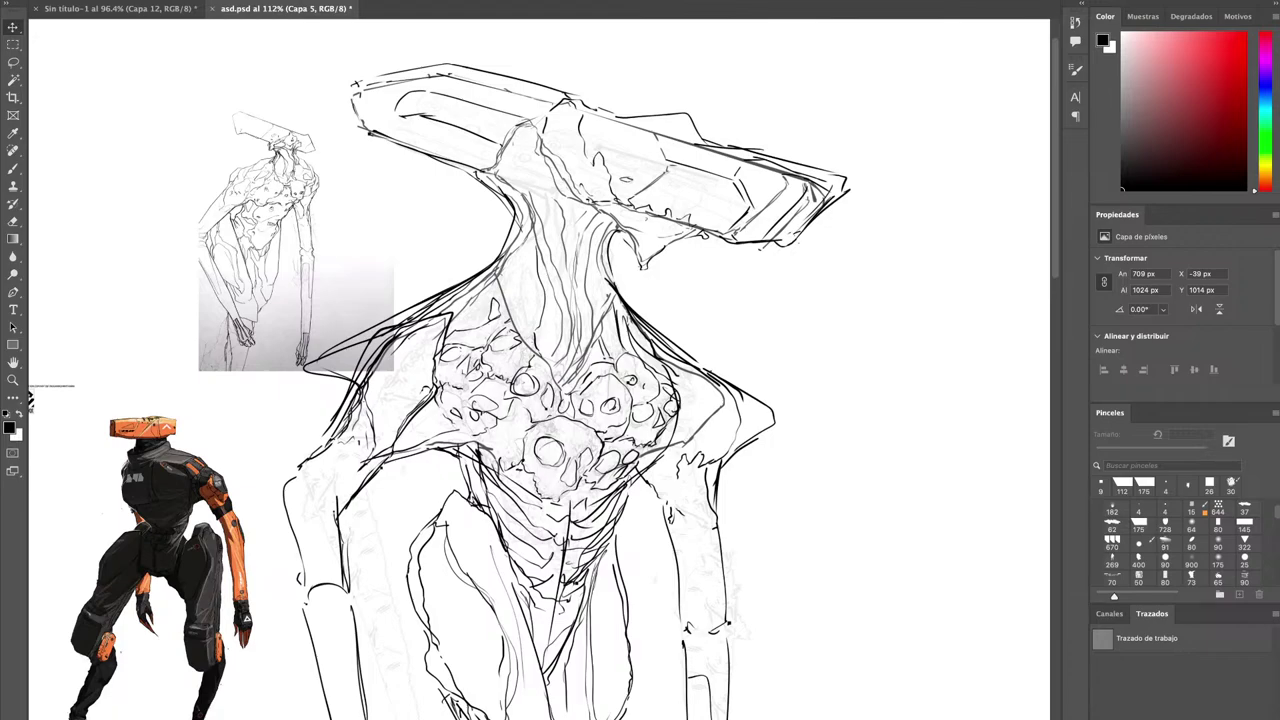
Add a new layer and lasso loosely around the whole creature, leaving out the gaps between its arms and torso.
{"action": "key", "text": "b"}
{"action": "key", "text": "ctrl+shift+alt+n"}
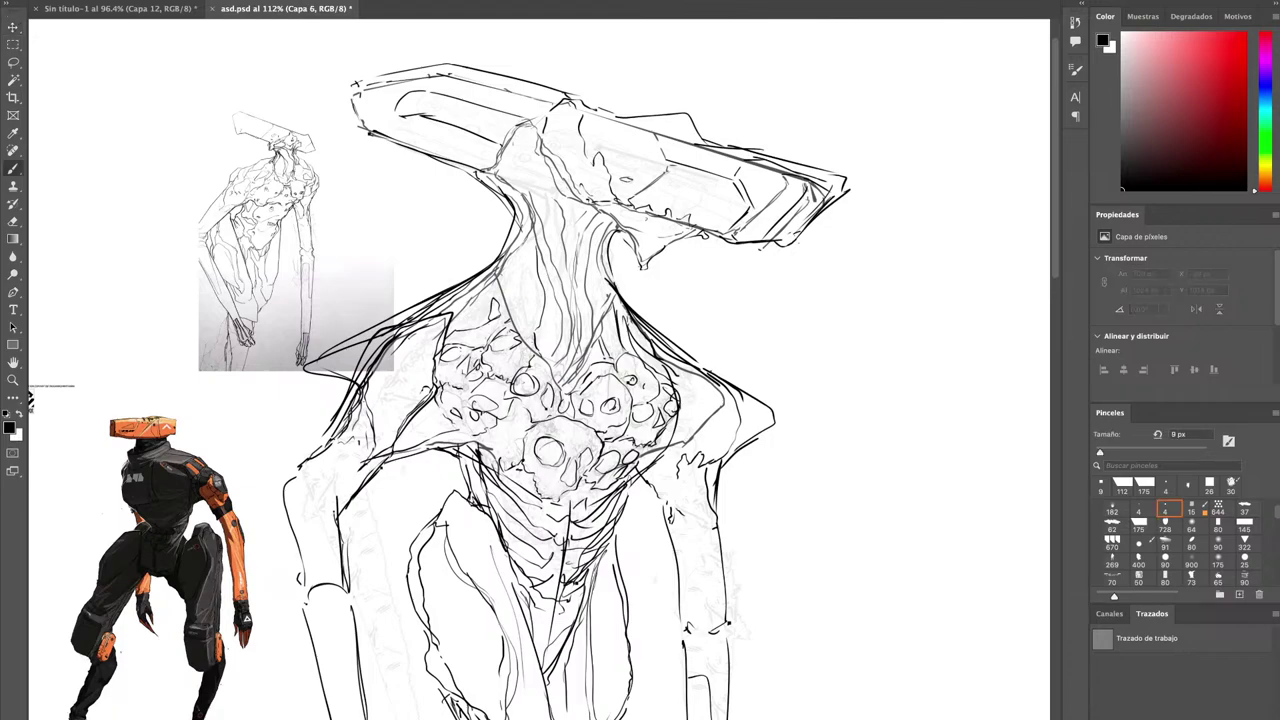
{"action": "key", "text": "z"}
{"action": "left_click_drag", "start_coordinate": [645, 300], "coordinate": [500, 242]}
{"action": "left_click_drag", "start_coordinate": [500, 242], "coordinate": [543, 168]}
{"action": "key", "text": "l"}
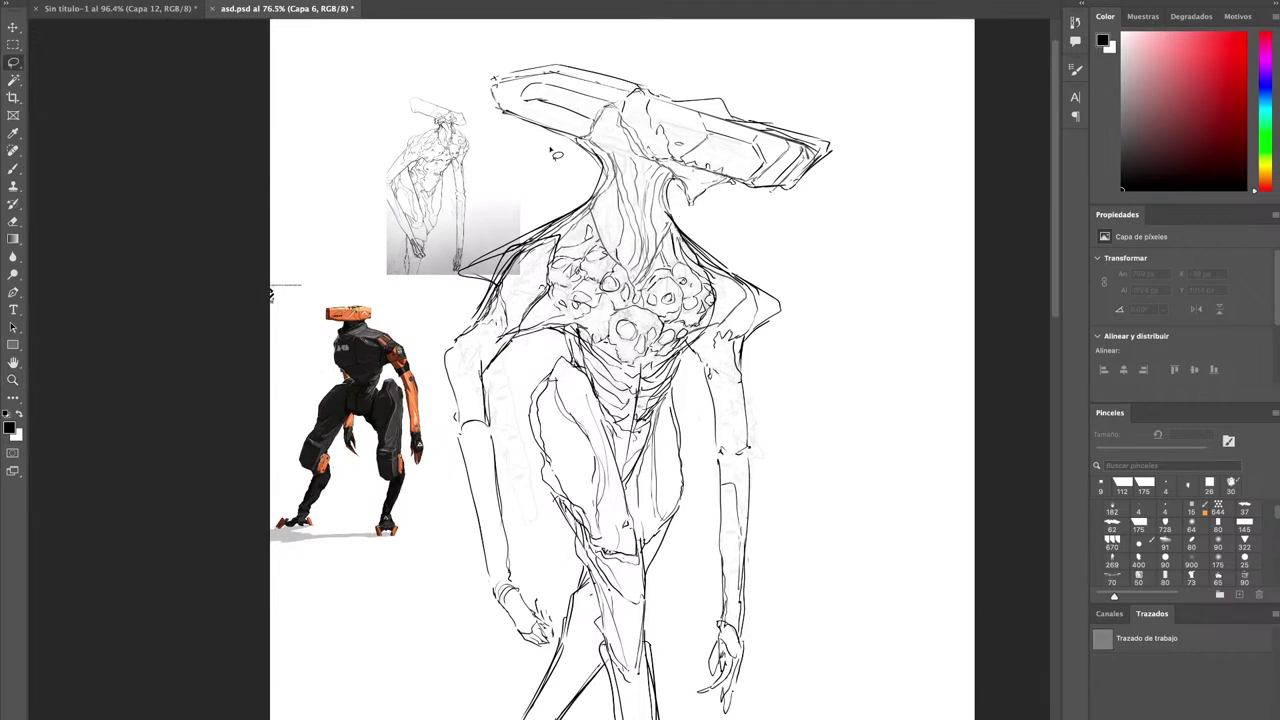
{"action": "mouse_move", "coordinate": [563, 43]}
{"action": "left_mouse_down"}
{"action": "mouse_move", "coordinate": [585, 177]}
{"action": "mouse_move", "coordinate": [458, 255]}
{"action": "mouse_move", "coordinate": [434, 305]}
{"action": "mouse_move", "coordinate": [436, 405]}
{"action": "mouse_move", "coordinate": [485, 609]}
{"action": "mouse_move", "coordinate": [516, 666]}
{"action": "mouse_move", "coordinate": [540, 665]}
{"action": "mouse_move", "coordinate": [483, 719]}
{"action": "left_mouse_up"}
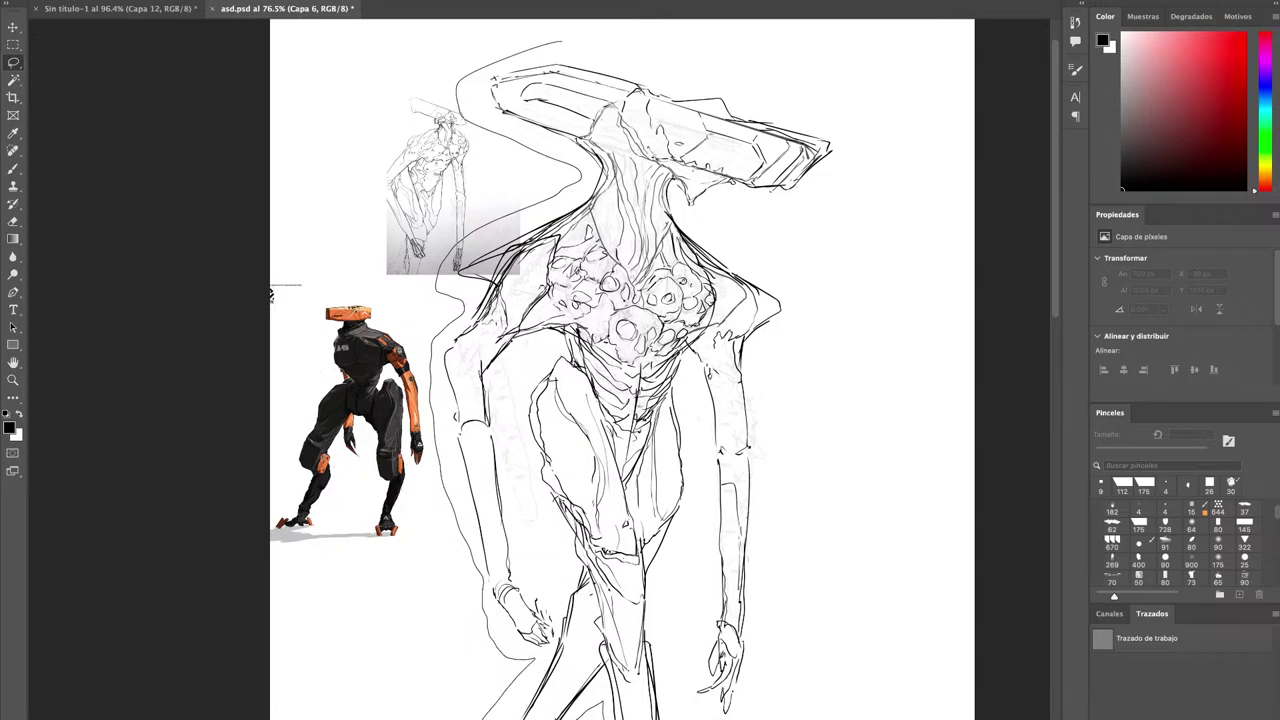
{"action": "mouse_move", "coordinate": [670, 719]}
{"action": "left_mouse_down"}
{"action": "mouse_move", "coordinate": [668, 578]}
{"action": "mouse_move", "coordinate": [690, 402]}
{"action": "mouse_move", "coordinate": [708, 468]}
{"action": "mouse_move", "coordinate": [688, 716]}
{"action": "left_mouse_up"}
{"action": "mouse_move", "coordinate": [785, 719]}
{"action": "left_mouse_down"}
{"action": "mouse_move", "coordinate": [790, 400]}
{"action": "mouse_move", "coordinate": [728, 212]}
{"action": "mouse_move", "coordinate": [888, 140]}
{"action": "mouse_move", "coordinate": [556, 44]}
{"action": "left_mouse_up"}
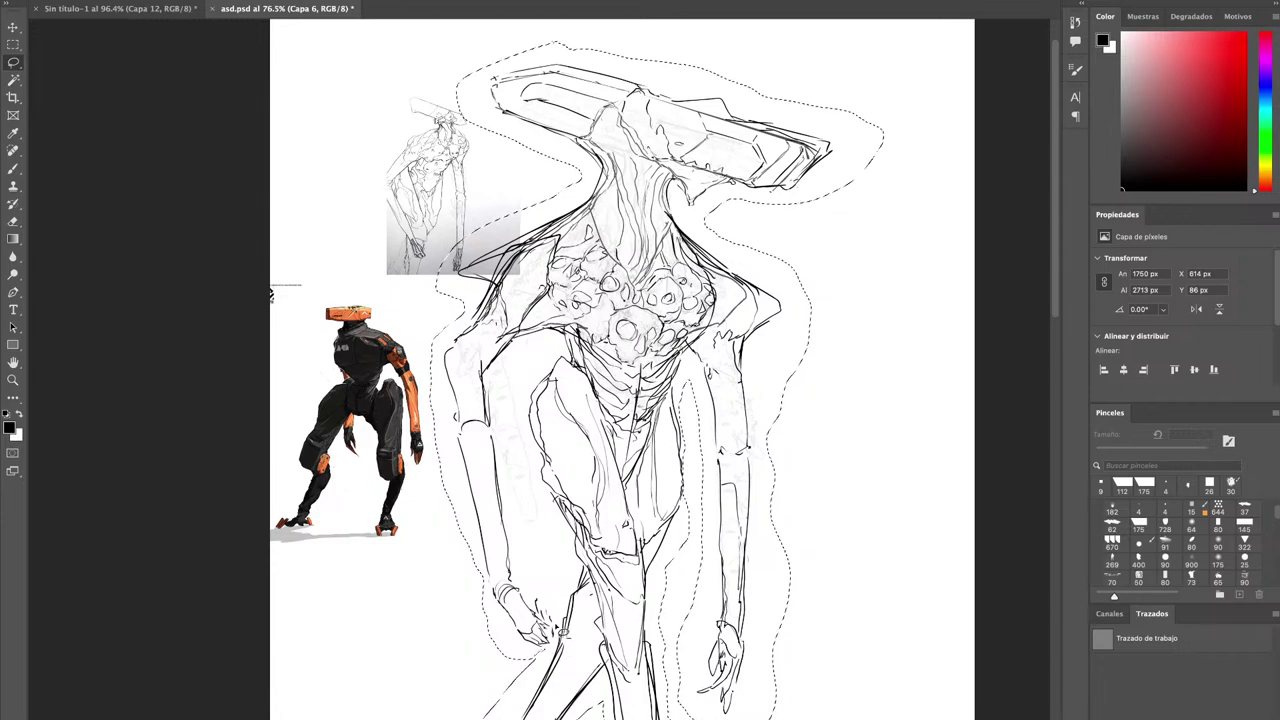
{"action": "mouse_move", "coordinate": [522, 476]}
{"action": "left_mouse_down"}
{"action": "mouse_move", "coordinate": [508, 388]}
{"action": "mouse_move", "coordinate": [533, 357]}
{"action": "mouse_move", "coordinate": [524, 407]}
{"action": "mouse_move", "coordinate": [548, 590]}
{"action": "left_mouse_up"}
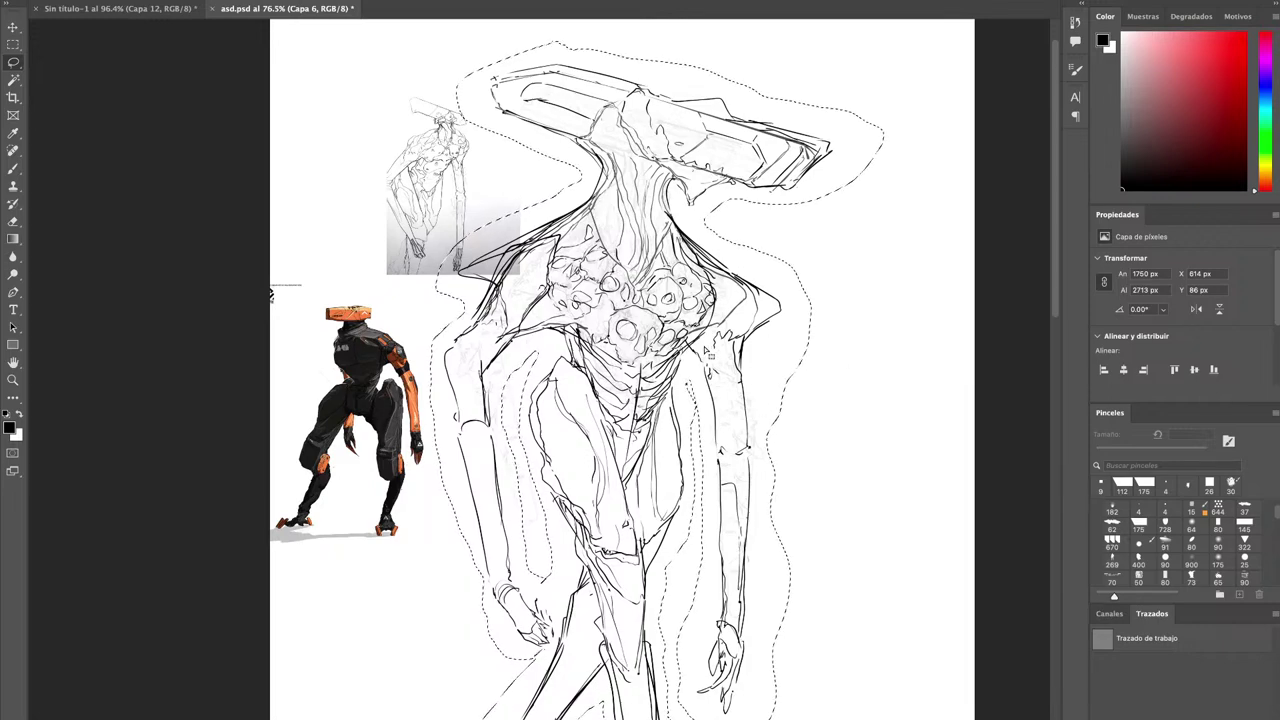
Fill the creature selection with a dark gray sampled from the robot reference, and deselect.
{"action": "key", "text": "b"}
{"action": "left_click", "coordinate": [336, 337], "text": "alt"}
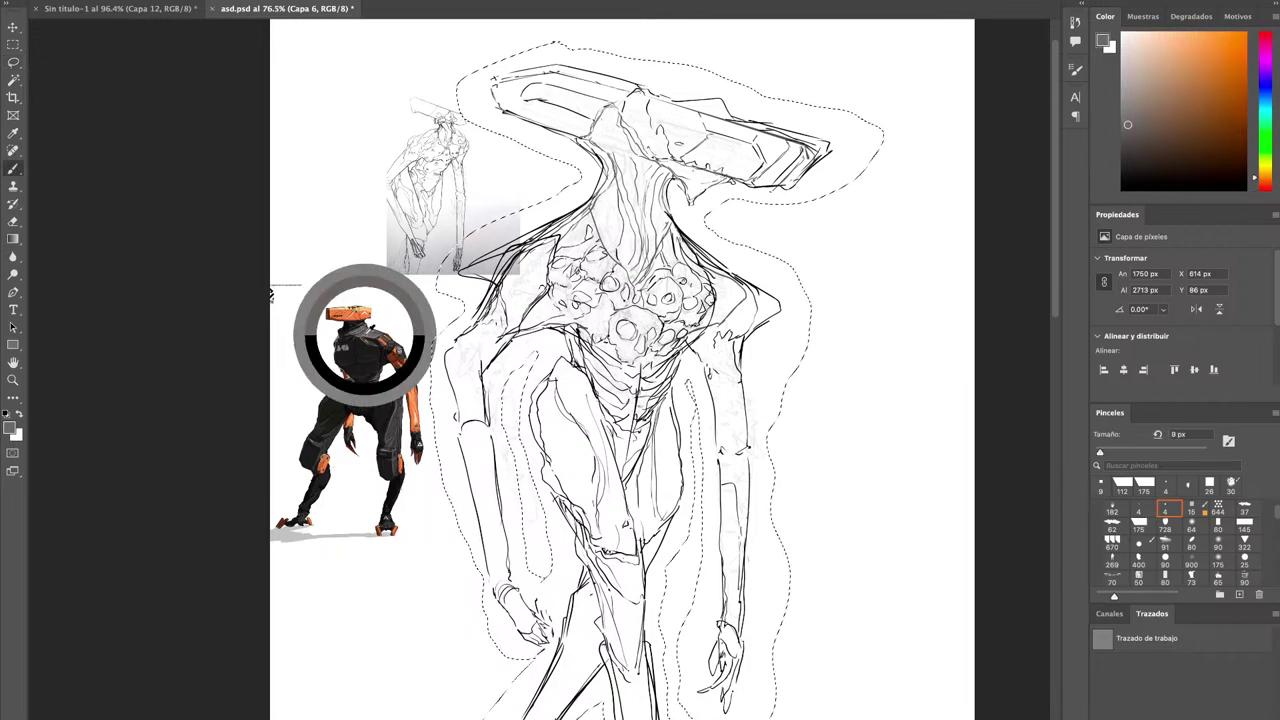
{"action": "left_click", "coordinate": [366, 325], "text": "alt"}
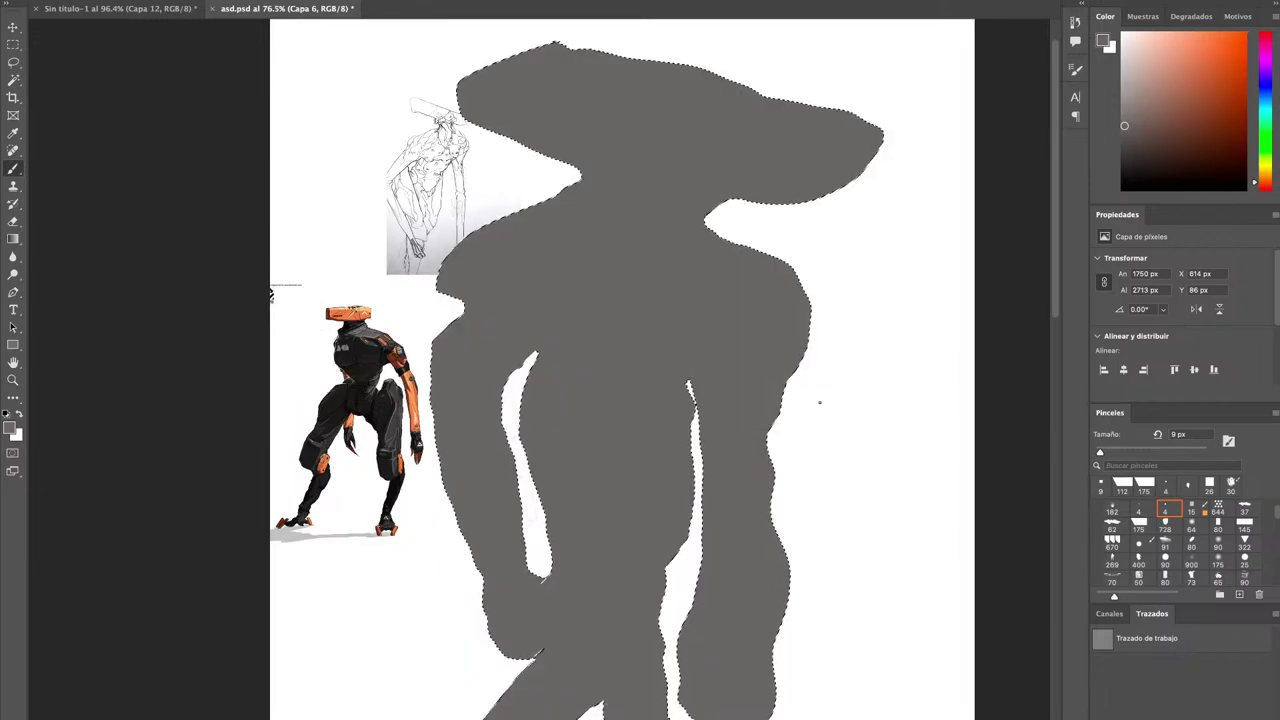
{"action": "key", "text": "ctrl+d"}
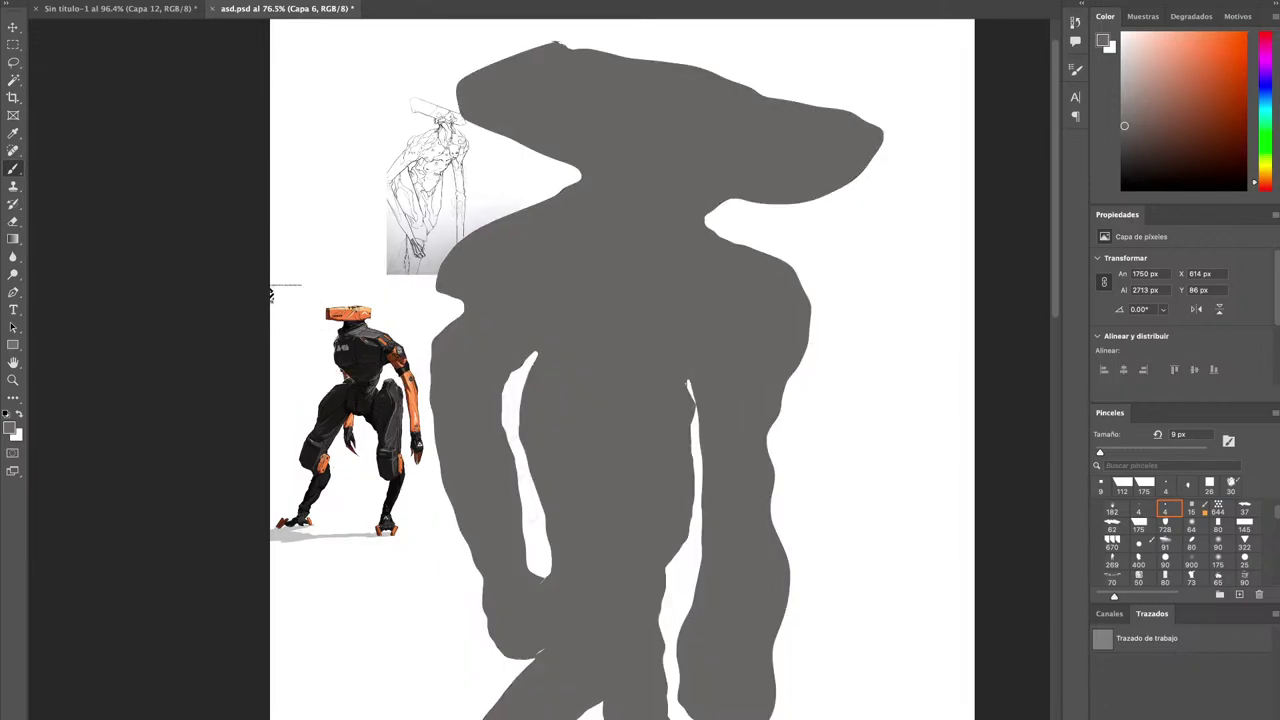
Show the line art above the gray shape and set the sketch layer's opacity to 100%.
{"action": "key", "text": "z"}
{"action": "left_click_drag", "start_coordinate": [570, 295], "coordinate": [546, 429]}
{"action": "left_click_drag", "start_coordinate": [601, 258], "coordinate": [782, 343]}
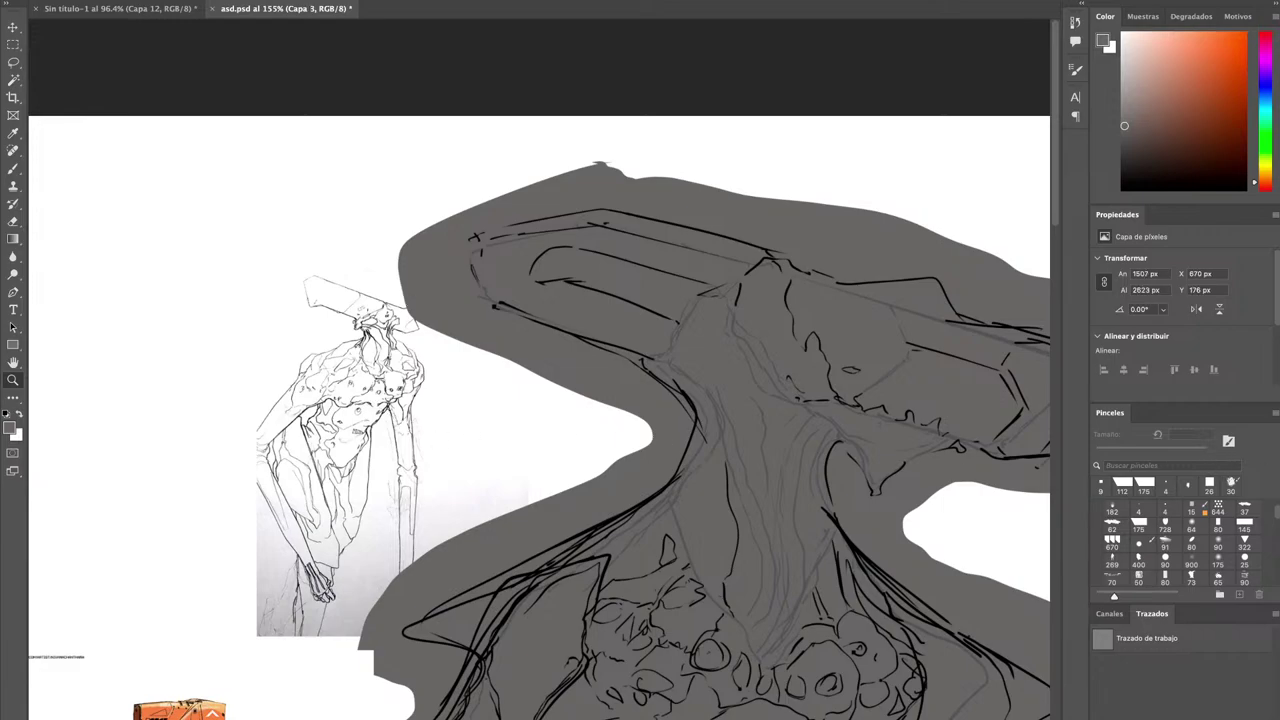
{"action": "key", "text": "i"}
{"action": "key", "text": "0"}
Examine the small pencil reference sketch and compare it with the creature's head and chest line work.
{"action": "key", "text": "z"}
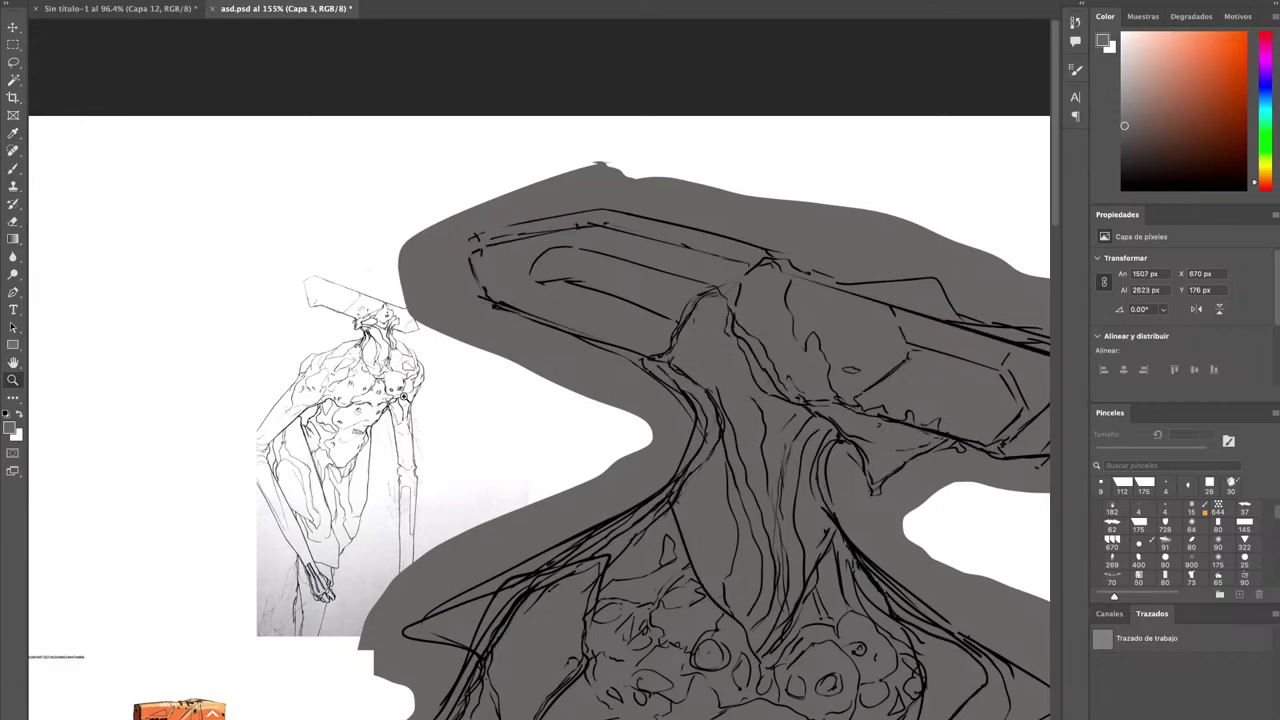
{"action": "left_click_drag", "start_coordinate": [325, 385], "coordinate": [477, 346]}
{"action": "left_click_drag", "start_coordinate": [597, 320], "coordinate": [528, 351]}
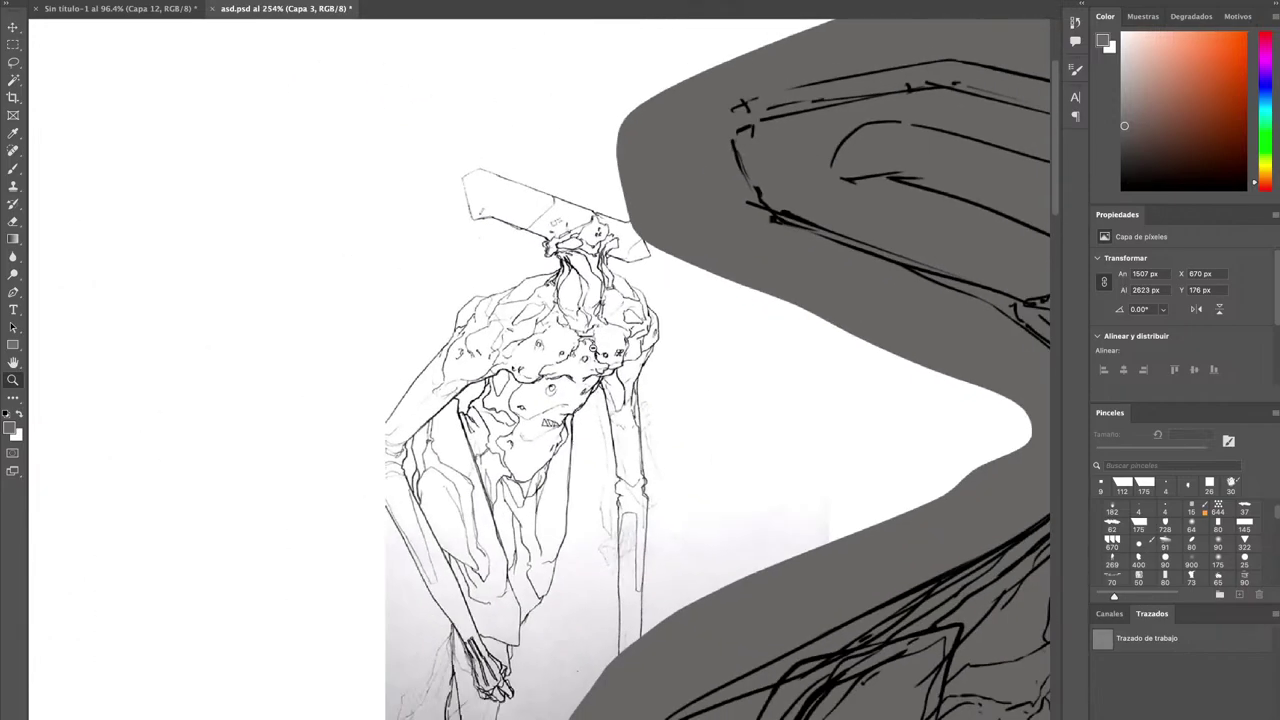
{"action": "left_click_drag", "start_coordinate": [618, 350], "coordinate": [565, 378]}
{"action": "left_click_drag", "start_coordinate": [608, 457], "coordinate": [472, 312]}
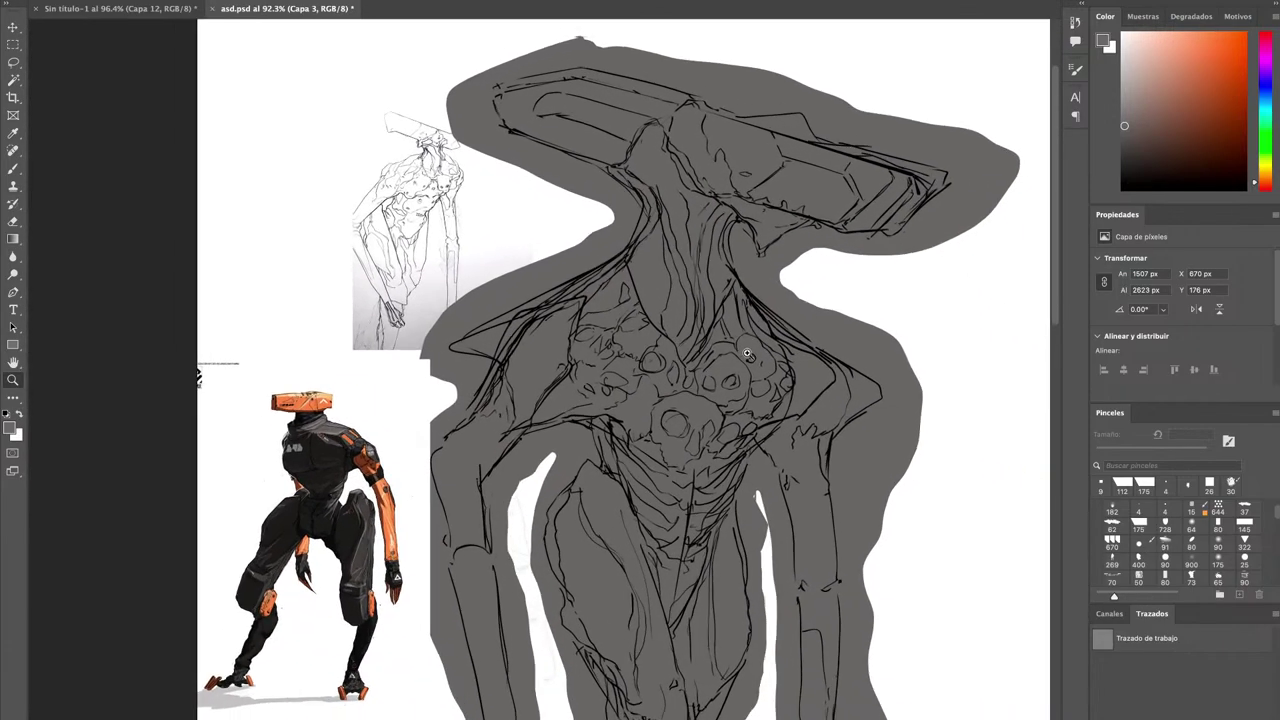
{"action": "scroll", "coordinate": [749, 351], "scroll_direction": "up", "scroll_amount": 3}
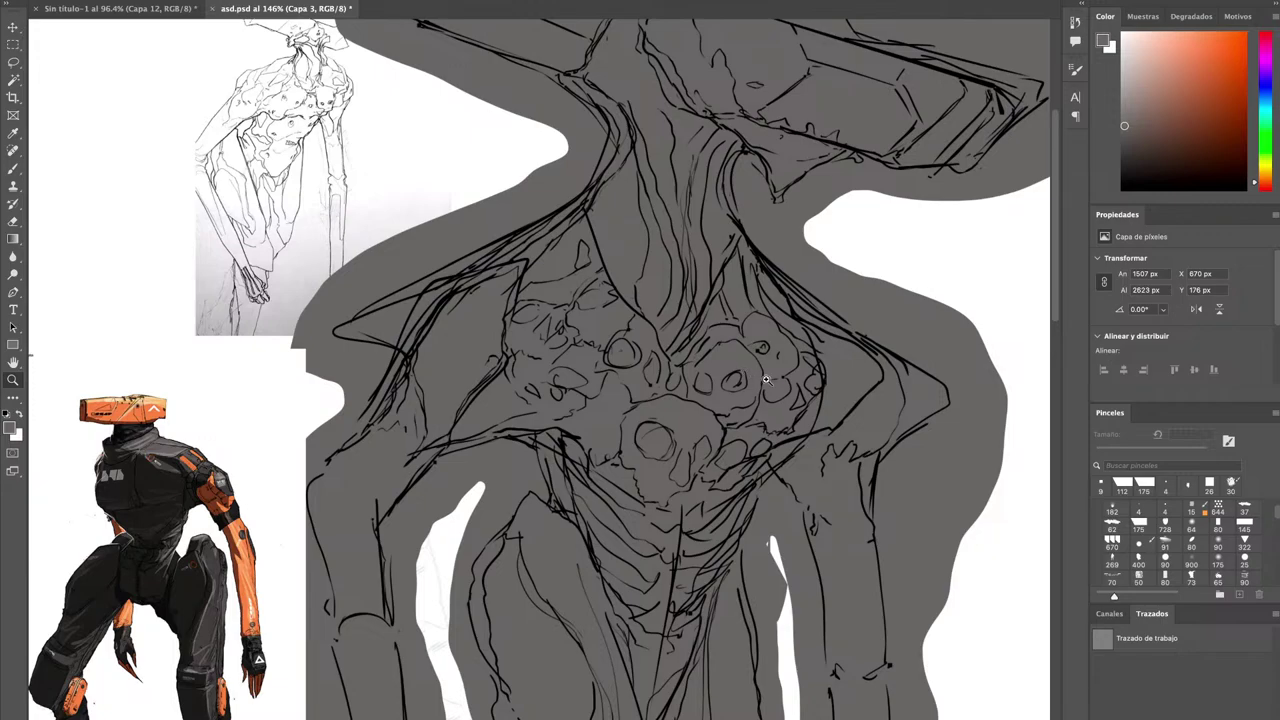
{"action": "scroll", "coordinate": [766, 379], "scroll_direction": "down", "scroll_amount": 1}
{"action": "left_click_drag", "start_coordinate": [714, 293], "coordinate": [742, 396]}
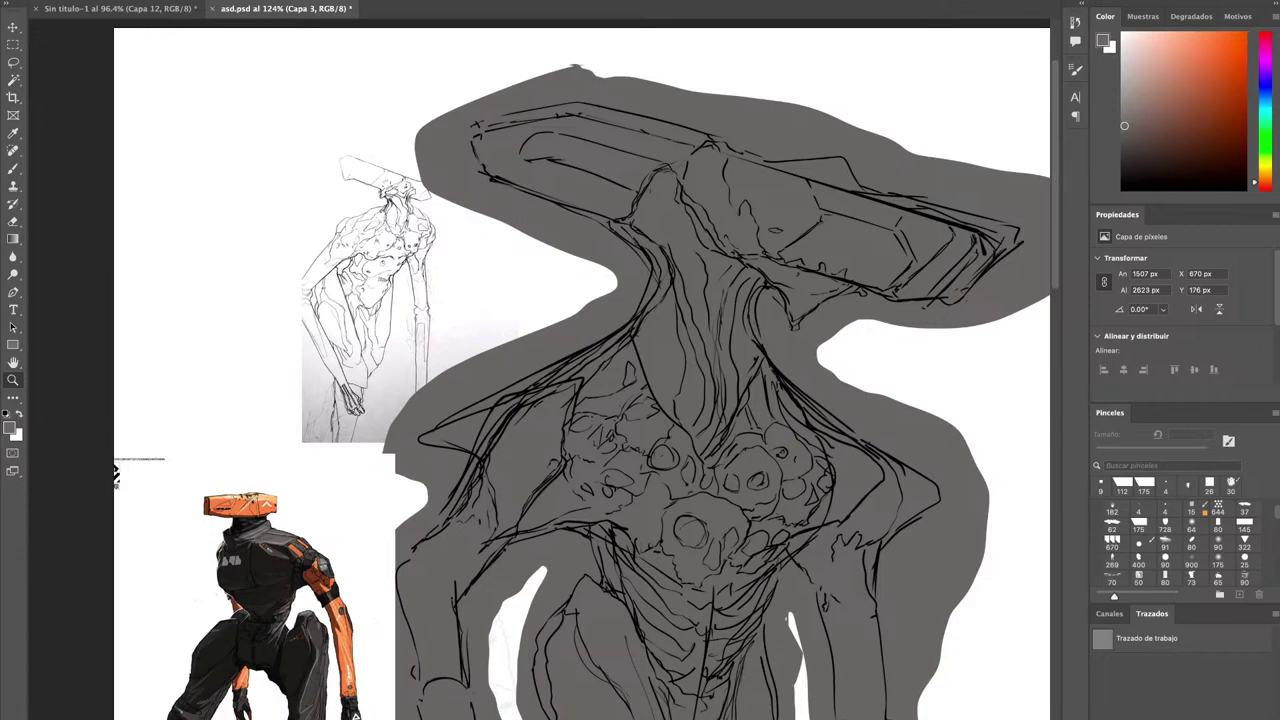
On the gray fill layer, erase the excess beneath the head's left half and along the neck's left side with a 112 px eraser.
{"action": "key", "text": "alt+["}
{"action": "key", "text": "e"}
{"action": "left_click_drag", "start_coordinate": [483, 202], "coordinate": [493, 204]}
{"action": "left_click", "coordinate": [599, 249], "text": "shift"}
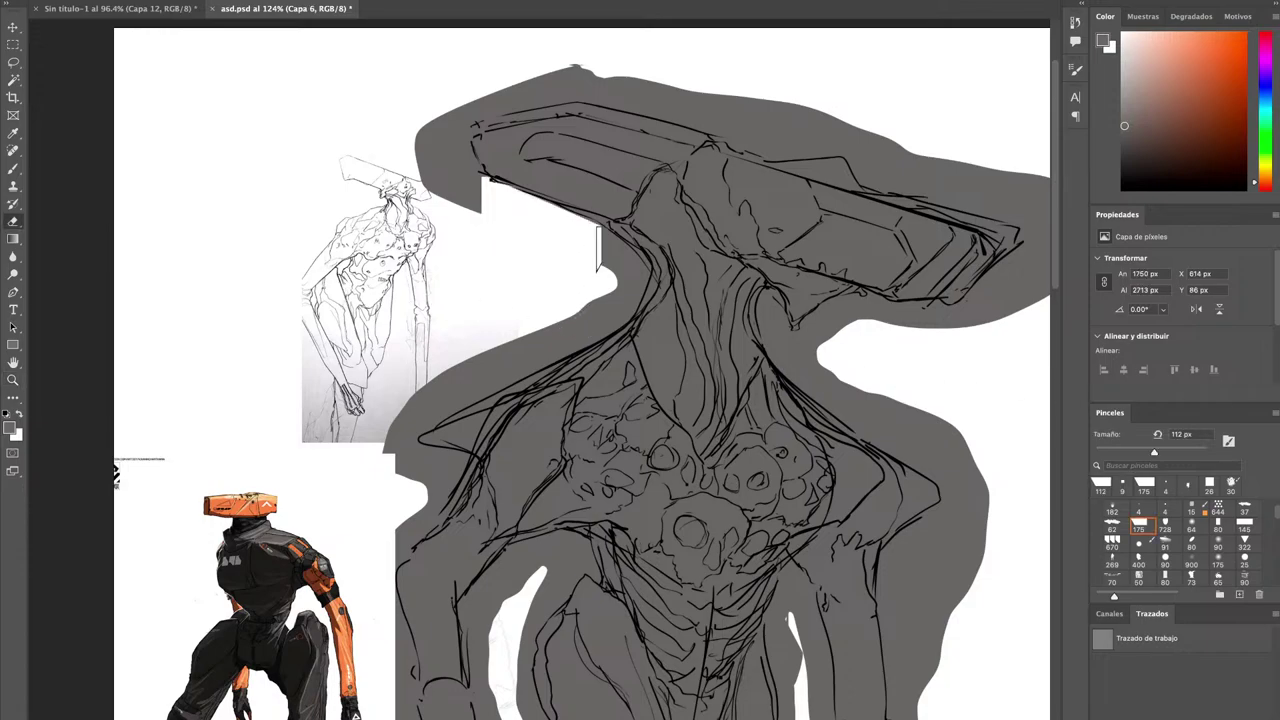
{"action": "left_click_drag", "start_coordinate": [593, 248], "coordinate": [632, 281]}
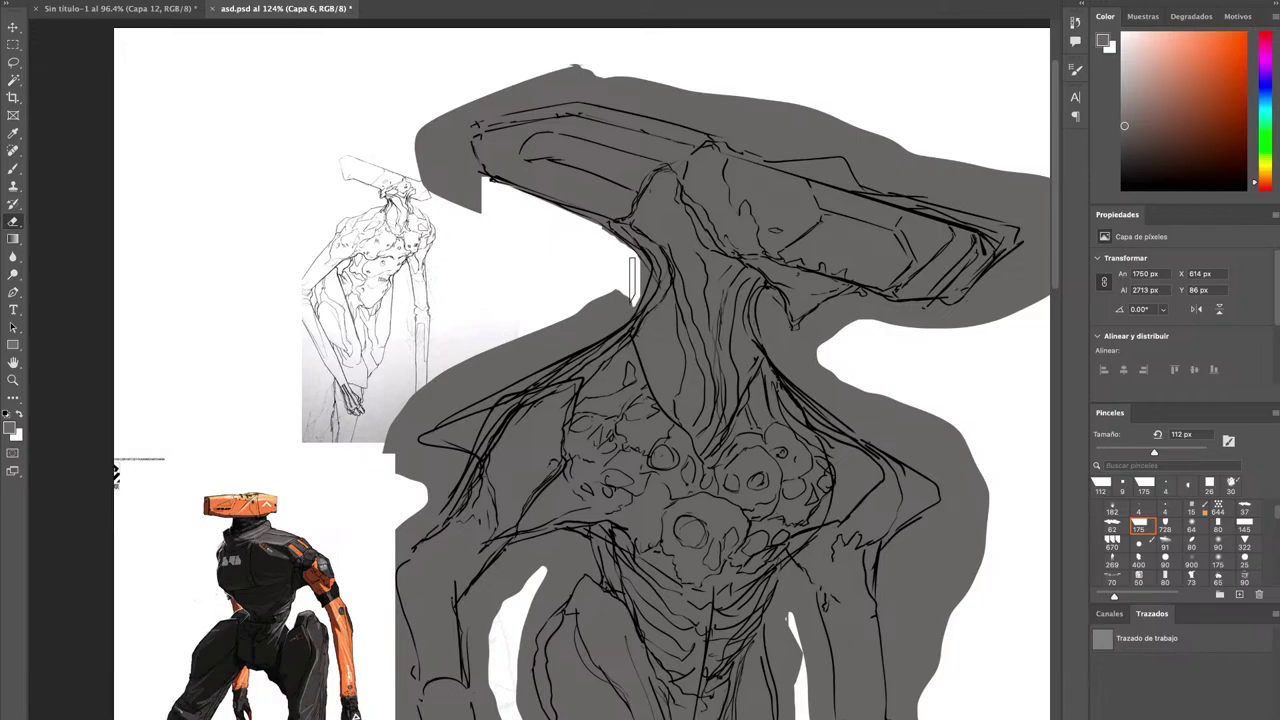
Erase the gray outside the pointed left shoulder, from its upper slope down to the upper arm.
{"action": "left_click", "coordinate": [426, 406], "text": "shift"}
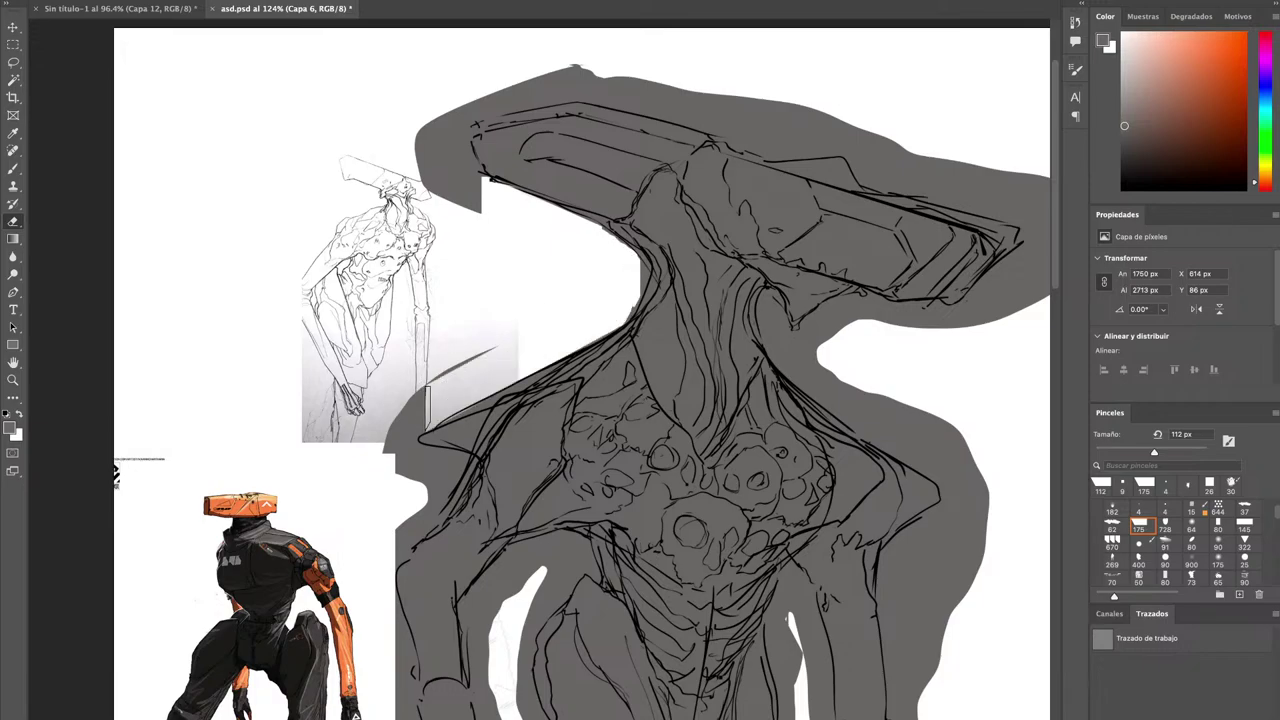
{"action": "left_click_drag", "start_coordinate": [418, 399], "coordinate": [532, 346]}
{"action": "mouse_move", "coordinate": [412, 399]}
{"action": "left_mouse_down"}
{"action": "mouse_move", "coordinate": [387, 439]}
{"action": "mouse_move", "coordinate": [430, 424]}
{"action": "mouse_move", "coordinate": [380, 469]}
{"action": "mouse_move", "coordinate": [448, 501]}
{"action": "mouse_move", "coordinate": [402, 540]}
{"action": "left_mouse_up"}
{"action": "mouse_move", "coordinate": [430, 488]}
{"action": "left_mouse_down"}
{"action": "mouse_move", "coordinate": [421, 493]}
{"action": "mouse_move", "coordinate": [432, 467]}
{"action": "mouse_move", "coordinate": [455, 480]}
{"action": "left_mouse_up"}
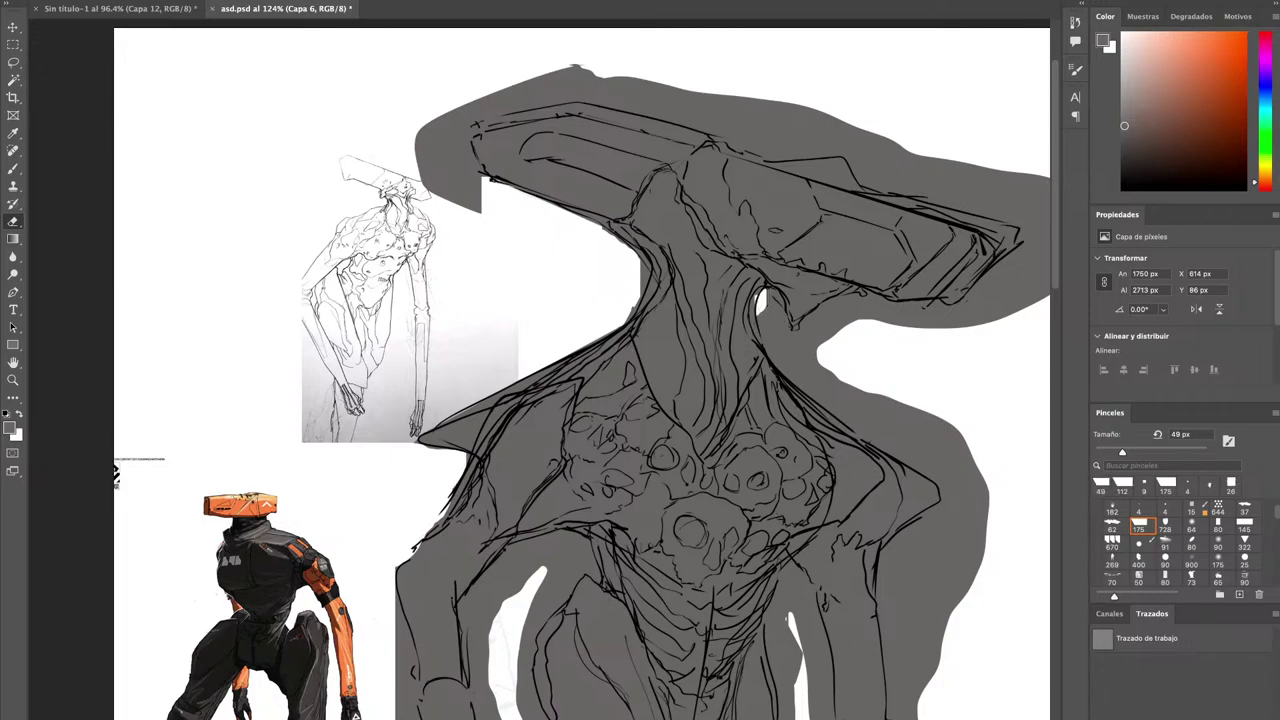
Erase the gray to the right of the neck and above the right shoulder with a 49 px eraser.
{"action": "mouse_move", "coordinate": [762, 292]}
{"action": "left_mouse_down"}
{"action": "mouse_move", "coordinate": [763, 312]}
{"action": "mouse_move", "coordinate": [784, 324]}
{"action": "mouse_move", "coordinate": [761, 310]}
{"action": "left_mouse_up"}
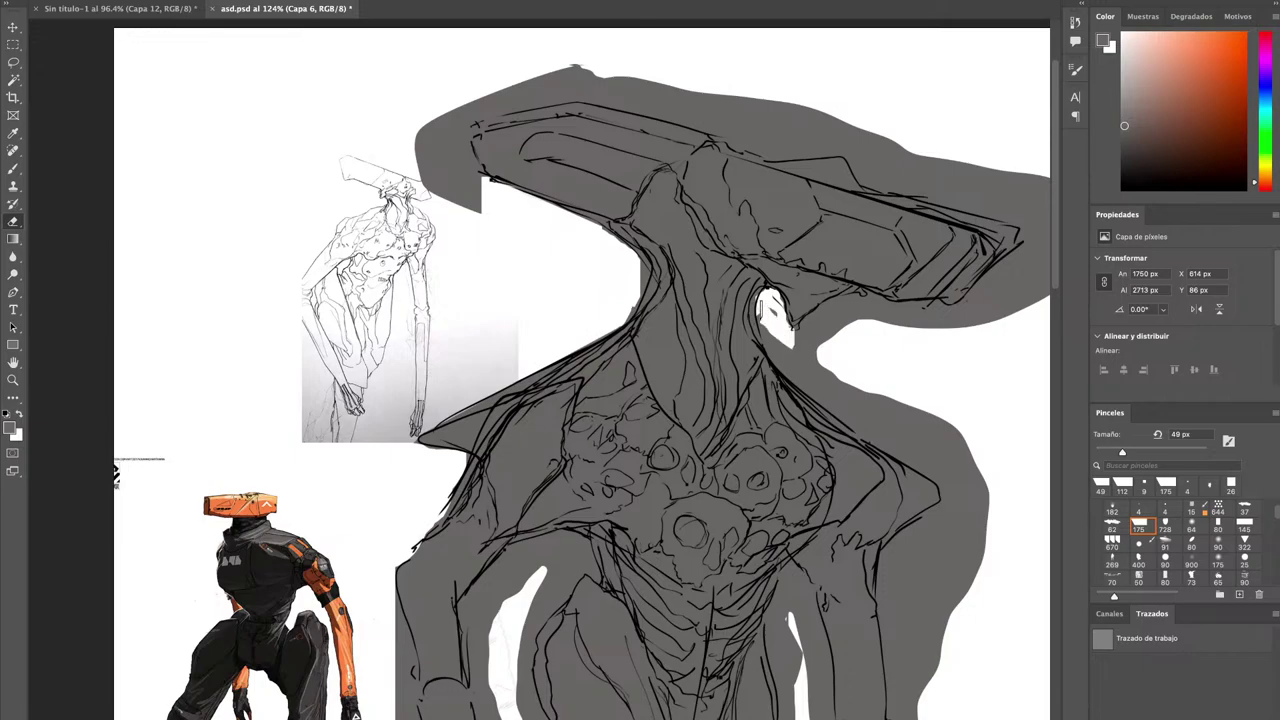
{"action": "left_click", "coordinate": [860, 432], "text": "shift"}
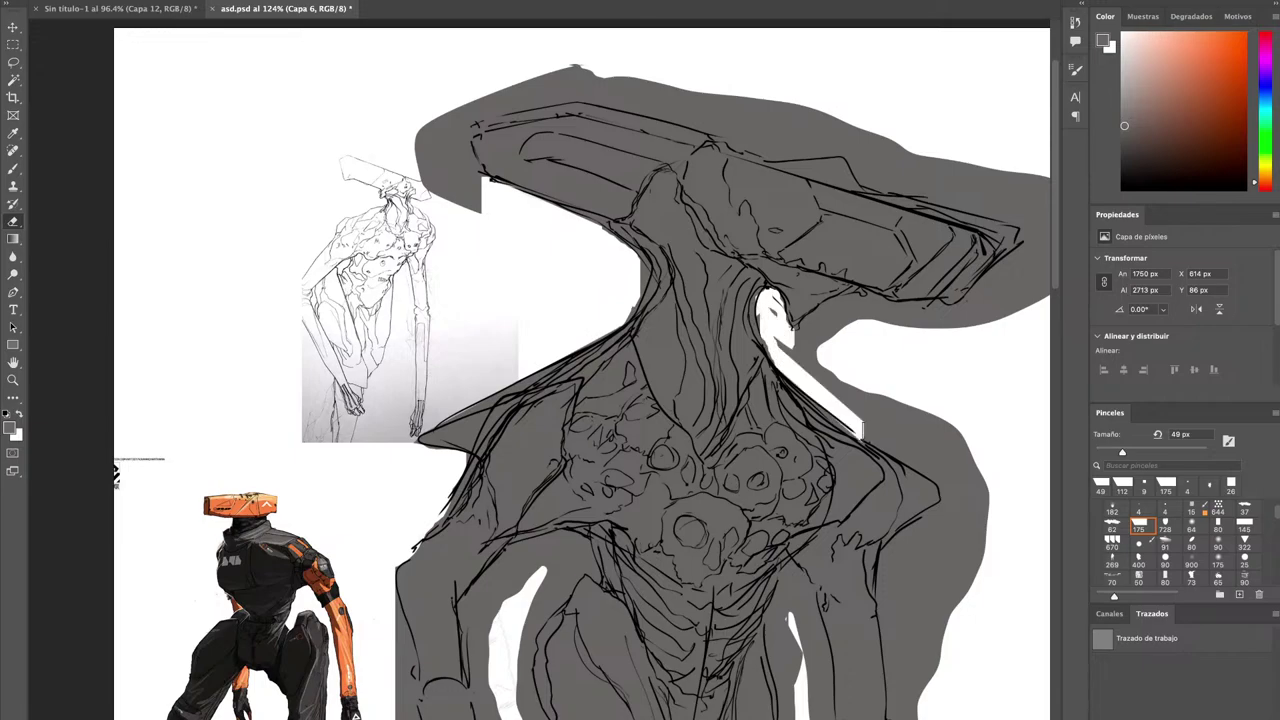
{"action": "left_click", "coordinate": [938, 472], "text": "shift"}
{"action": "left_click", "coordinate": [995, 497], "text": "shift"}
{"action": "left_click_drag", "start_coordinate": [987, 476], "coordinate": [869, 414]}
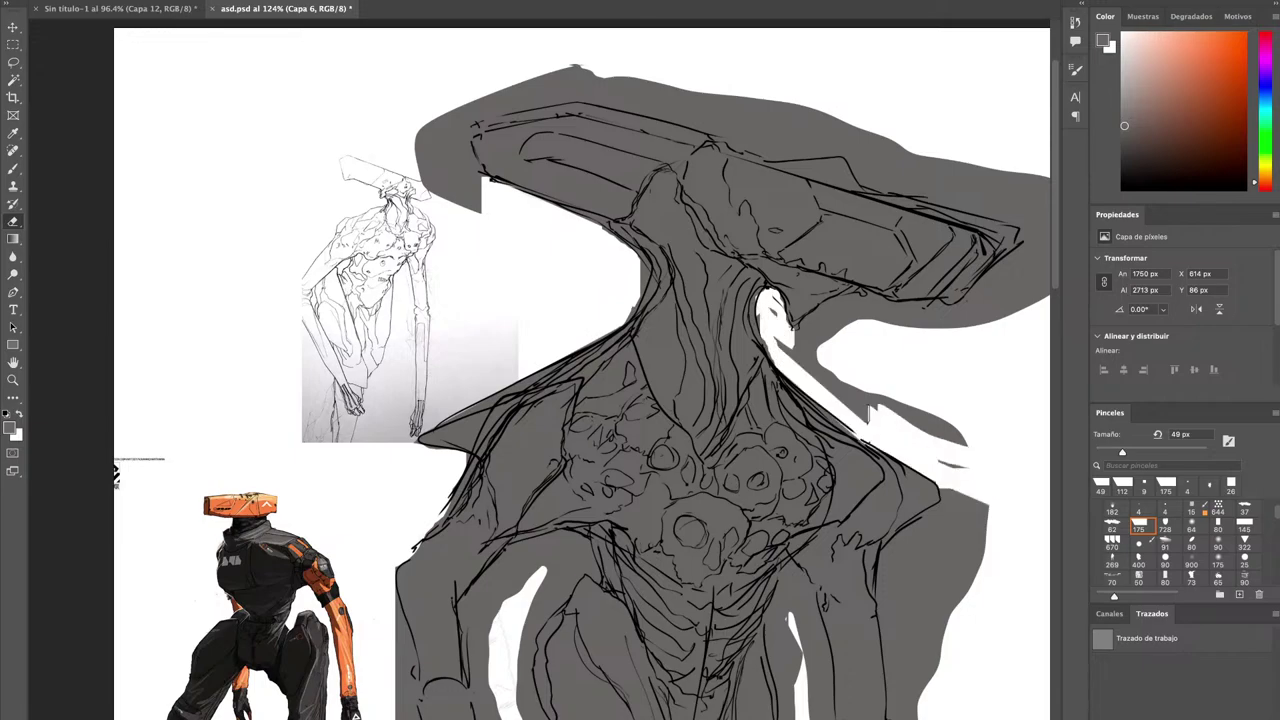
{"action": "mouse_move", "coordinate": [955, 460]}
{"action": "left_mouse_down"}
{"action": "mouse_move", "coordinate": [852, 404]}
{"action": "mouse_move", "coordinate": [852, 390]}
{"action": "left_mouse_up"}
{"action": "mouse_move", "coordinate": [938, 411]}
{"action": "left_mouse_down"}
{"action": "mouse_move", "coordinate": [807, 356]}
{"action": "mouse_move", "coordinate": [774, 326]}
{"action": "mouse_move", "coordinate": [844, 393]}
{"action": "left_mouse_up"}
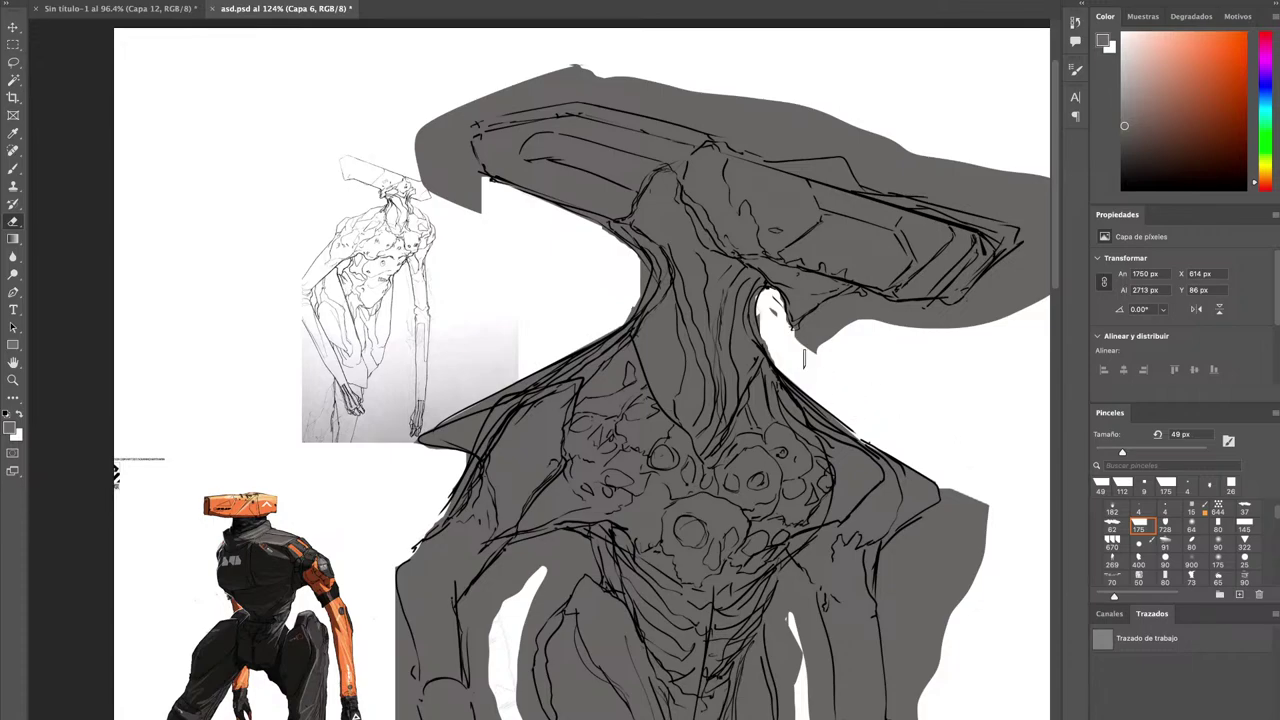
Erase the gray around the jaw, the head's right end and upper right edge, and its left tip.
{"action": "mouse_move", "coordinate": [788, 340]}
{"action": "left_mouse_down"}
{"action": "mouse_move", "coordinate": [836, 306]}
{"action": "mouse_move", "coordinate": [895, 311]}
{"action": "mouse_move", "coordinate": [861, 296]}
{"action": "mouse_move", "coordinate": [835, 325]}
{"action": "mouse_move", "coordinate": [885, 312]}
{"action": "mouse_move", "coordinate": [972, 322]}
{"action": "mouse_move", "coordinate": [960, 312]}
{"action": "mouse_move", "coordinate": [1018, 240]}
{"action": "left_mouse_up"}
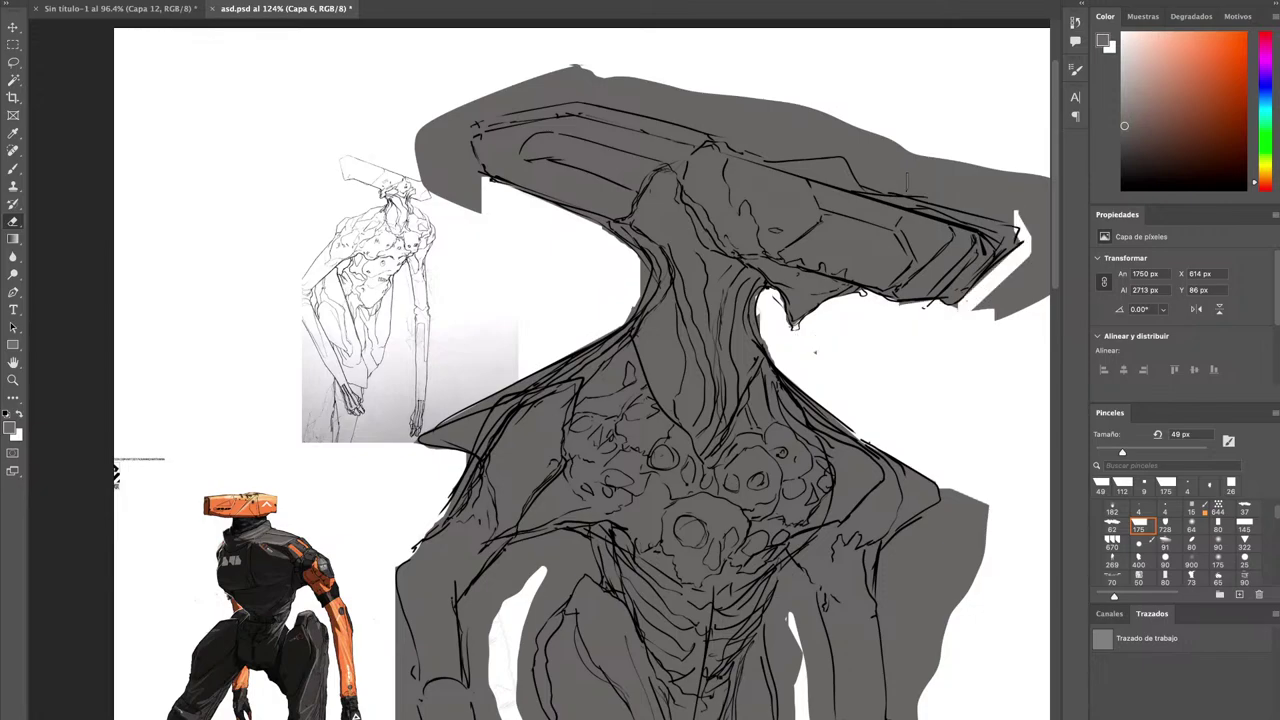
{"action": "mouse_move", "coordinate": [862, 184]}
{"action": "left_mouse_down"}
{"action": "mouse_move", "coordinate": [846, 148]}
{"action": "mouse_move", "coordinate": [778, 150]}
{"action": "mouse_move", "coordinate": [717, 118]}
{"action": "mouse_move", "coordinate": [951, 150]}
{"action": "mouse_move", "coordinate": [952, 172]}
{"action": "mouse_move", "coordinate": [884, 165]}
{"action": "mouse_move", "coordinate": [871, 178]}
{"action": "mouse_move", "coordinate": [1013, 218]}
{"action": "left_mouse_up"}
{"action": "left_click_drag", "start_coordinate": [870, 176], "coordinate": [1008, 212]}
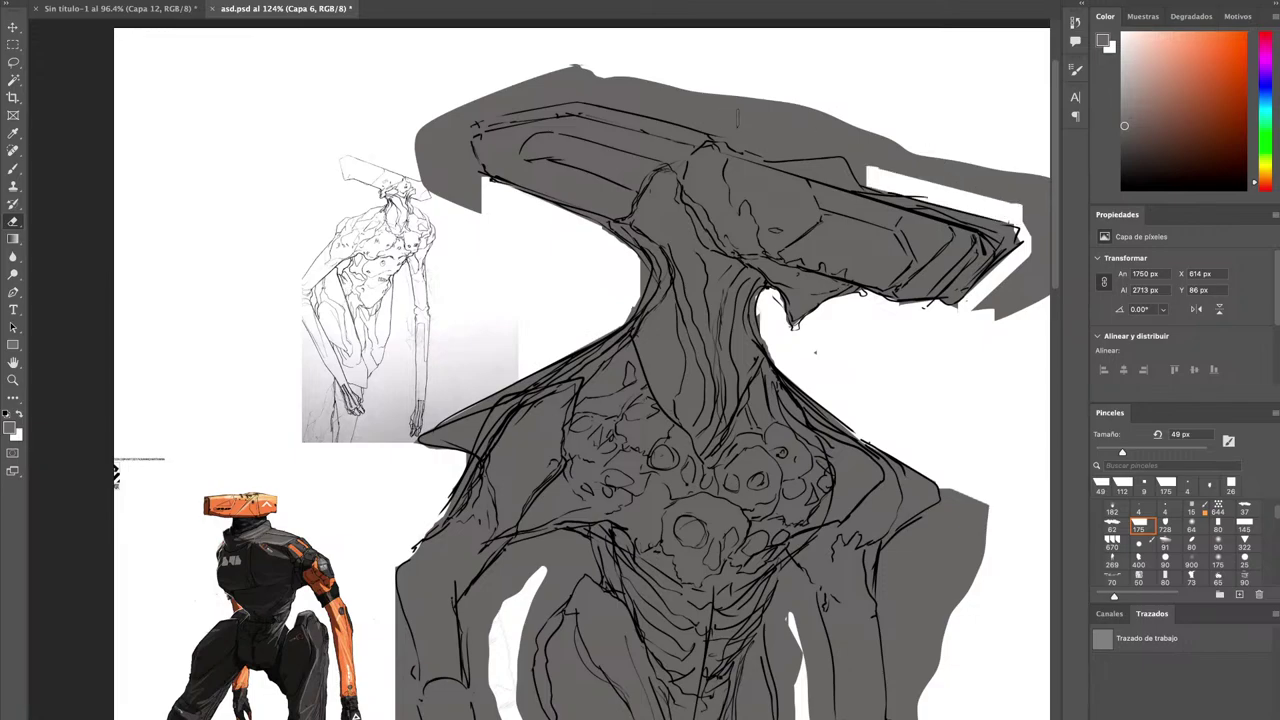
{"action": "mouse_move", "coordinate": [465, 151]}
{"action": "left_mouse_down"}
{"action": "mouse_move", "coordinate": [475, 178]}
{"action": "mouse_move", "coordinate": [460, 198]}
{"action": "mouse_move", "coordinate": [428, 170]}
{"action": "mouse_move", "coordinate": [435, 131]}
{"action": "mouse_move", "coordinate": [456, 145]}
{"action": "mouse_move", "coordinate": [443, 159]}
{"action": "mouse_move", "coordinate": [474, 107]}
{"action": "mouse_move", "coordinate": [598, 91]}
{"action": "mouse_move", "coordinate": [461, 88]}
{"action": "left_mouse_up"}
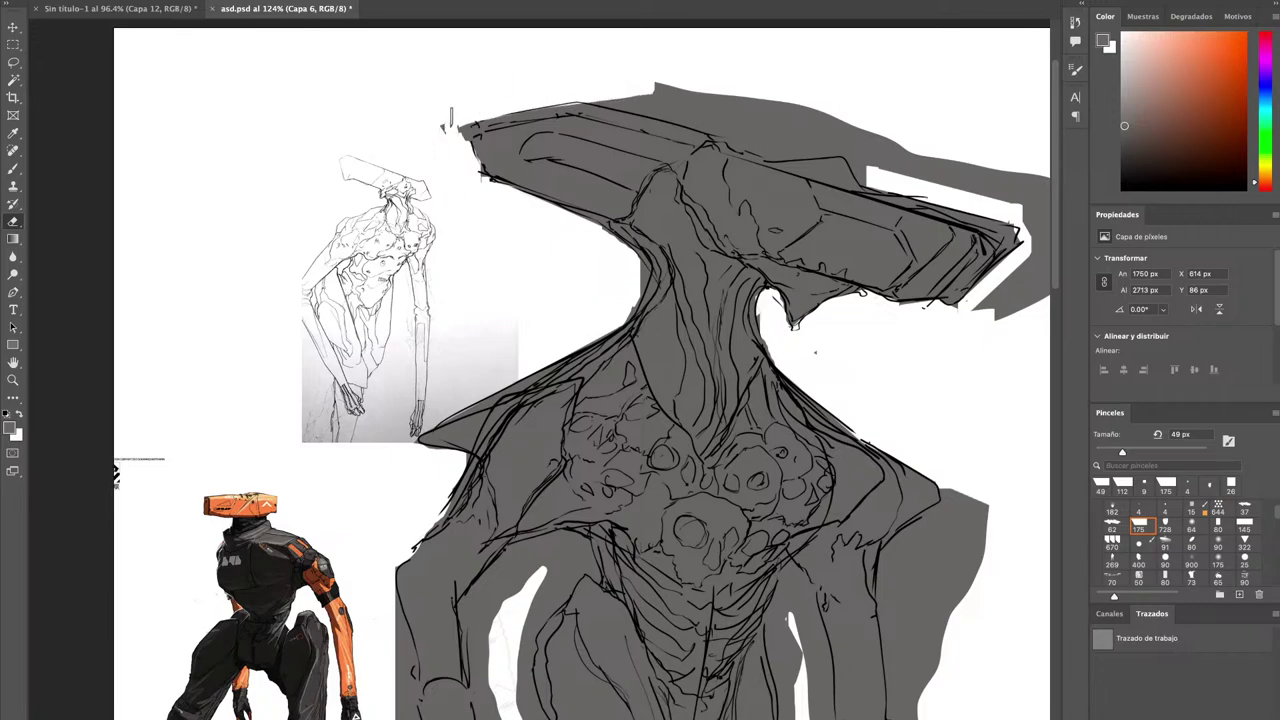
Clean the gray along the head's top edge and erase the leftover strip beyond its upper right side.
{"action": "left_click_drag", "start_coordinate": [714, 128], "coordinate": [721, 133]}
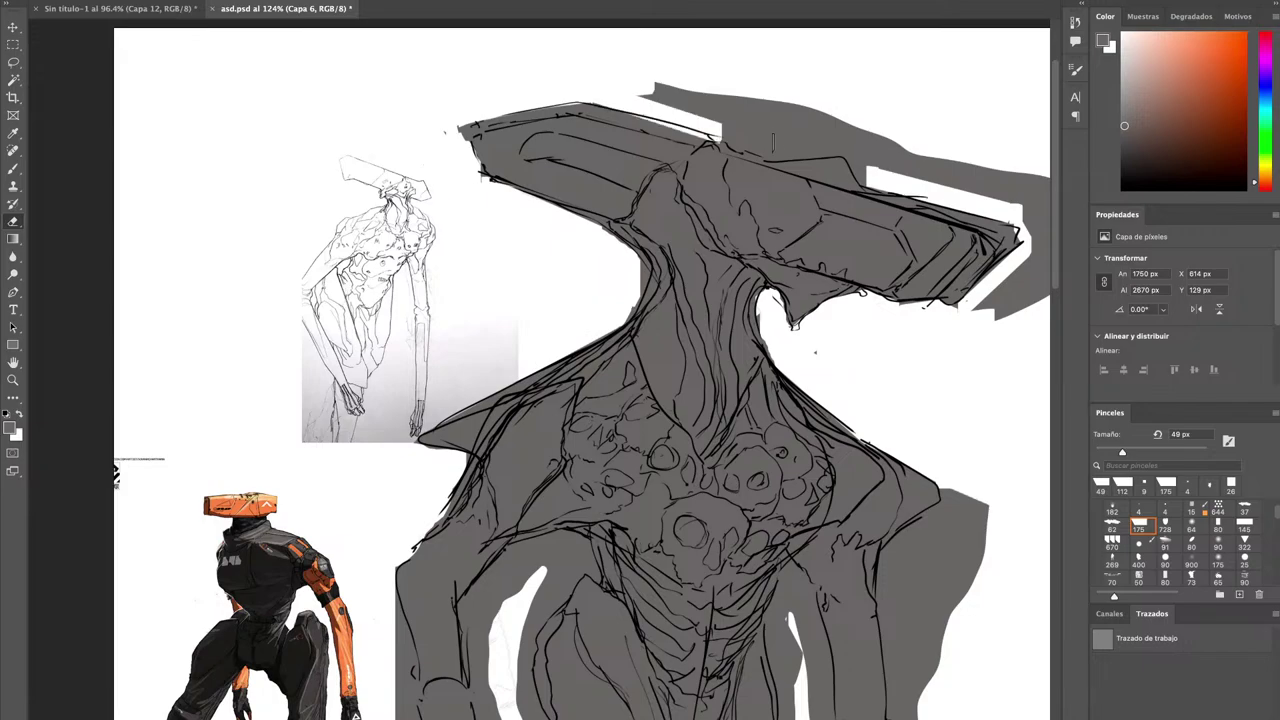
{"action": "key", "text": "ctrl+z"}
{"action": "mouse_move", "coordinate": [596, 91]}
{"action": "left_mouse_down"}
{"action": "mouse_move", "coordinate": [700, 119]}
{"action": "mouse_move", "coordinate": [608, 91]}
{"action": "mouse_move", "coordinate": [646, 104]}
{"action": "left_mouse_up"}
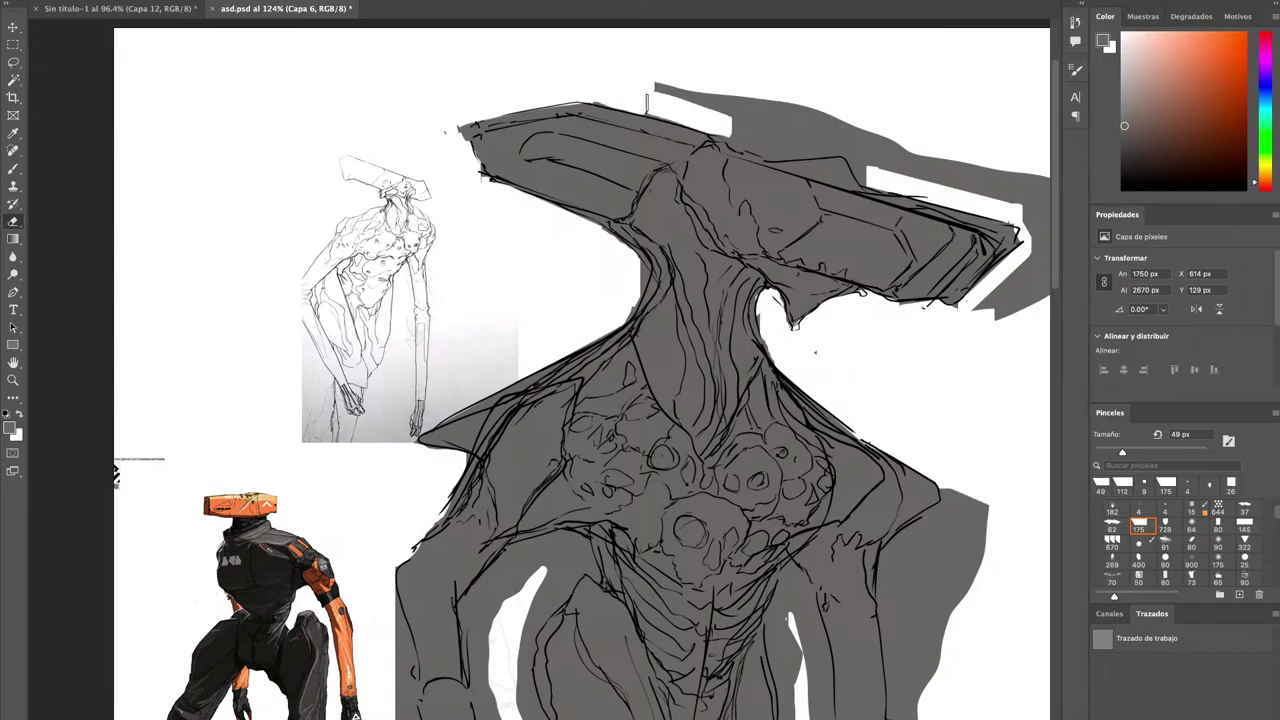
{"action": "mouse_move", "coordinate": [727, 125]}
{"action": "left_mouse_down"}
{"action": "mouse_move", "coordinate": [873, 140]}
{"action": "mouse_move", "coordinate": [862, 172]}
{"action": "mouse_move", "coordinate": [850, 148]}
{"action": "mouse_move", "coordinate": [856, 158]}
{"action": "mouse_move", "coordinate": [879, 138]}
{"action": "mouse_move", "coordinate": [771, 137]}
{"action": "mouse_move", "coordinate": [860, 130]}
{"action": "mouse_move", "coordinate": [707, 120]}
{"action": "left_mouse_up"}
{"action": "left_click_drag", "start_coordinate": [793, 223], "coordinate": [621, 197]}
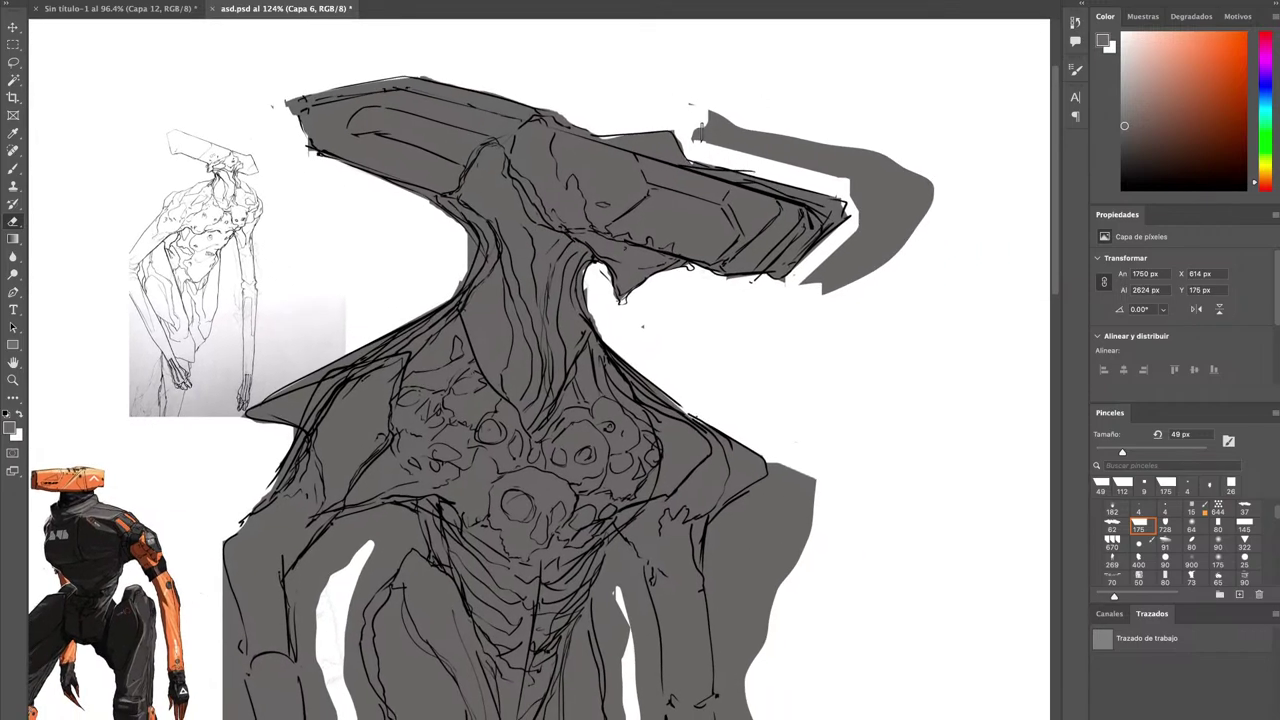
{"action": "mouse_move", "coordinate": [702, 133]}
{"action": "left_mouse_down"}
{"action": "mouse_move", "coordinate": [667, 92]}
{"action": "mouse_move", "coordinate": [784, 152]}
{"action": "mouse_move", "coordinate": [842, 172]}
{"action": "mouse_move", "coordinate": [860, 142]}
{"action": "mouse_move", "coordinate": [923, 192]}
{"action": "mouse_move", "coordinate": [940, 188]}
{"action": "mouse_move", "coordinate": [909, 185]}
{"action": "mouse_move", "coordinate": [906, 208]}
{"action": "mouse_move", "coordinate": [840, 185]}
{"action": "mouse_move", "coordinate": [887, 214]}
{"action": "mouse_move", "coordinate": [798, 292]}
{"action": "mouse_move", "coordinate": [824, 298]}
{"action": "mouse_move", "coordinate": [907, 210]}
{"action": "mouse_move", "coordinate": [867, 258]}
{"action": "left_mouse_up"}
Erase the gray outside the left arm, from the upper arm past the hand to the lower leg, finishing with a 99 px eraser.
{"action": "left_click_drag", "start_coordinate": [663, 348], "coordinate": [819, 172]}
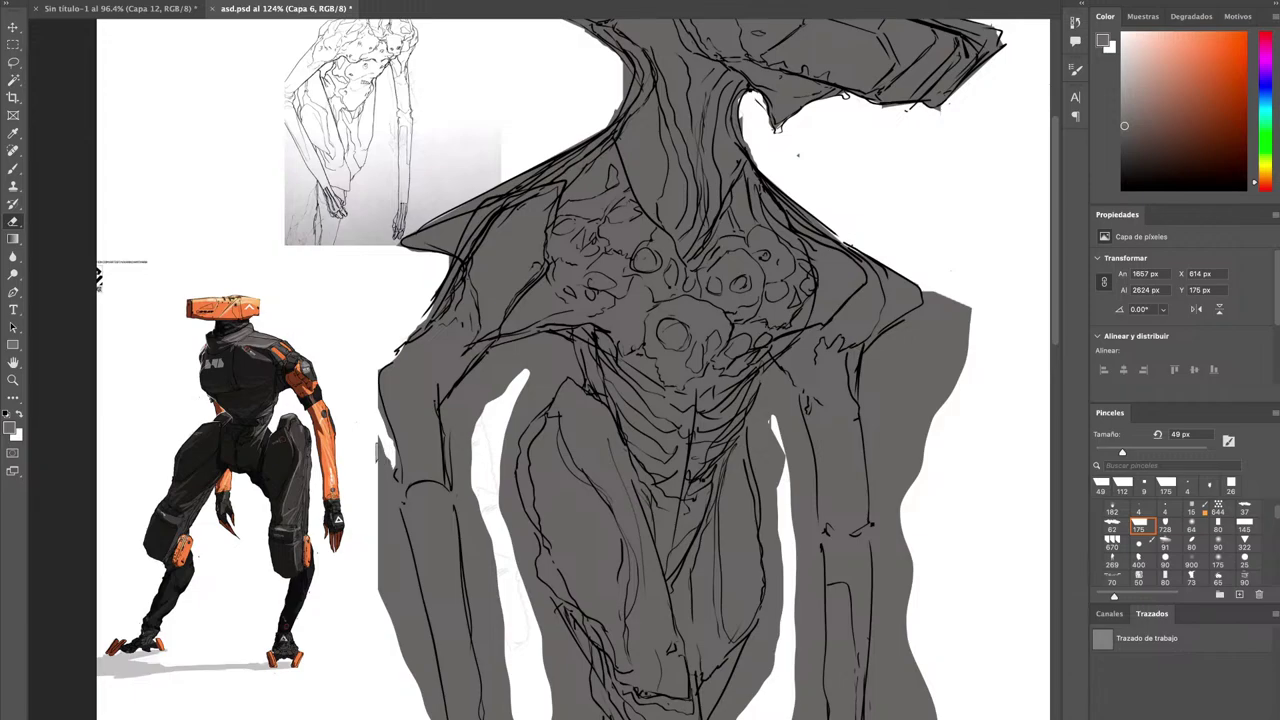
{"action": "mouse_move", "coordinate": [382, 410]}
{"action": "left_mouse_down"}
{"action": "mouse_move", "coordinate": [389, 438]}
{"action": "mouse_move", "coordinate": [372, 494]}
{"action": "left_mouse_up"}
{"action": "key", "text": "ctrl+z"}
{"action": "mouse_move", "coordinate": [429, 530]}
{"action": "left_mouse_down"}
{"action": "mouse_move", "coordinate": [443, 542]}
{"action": "mouse_move", "coordinate": [457, 378]}
{"action": "left_mouse_up"}
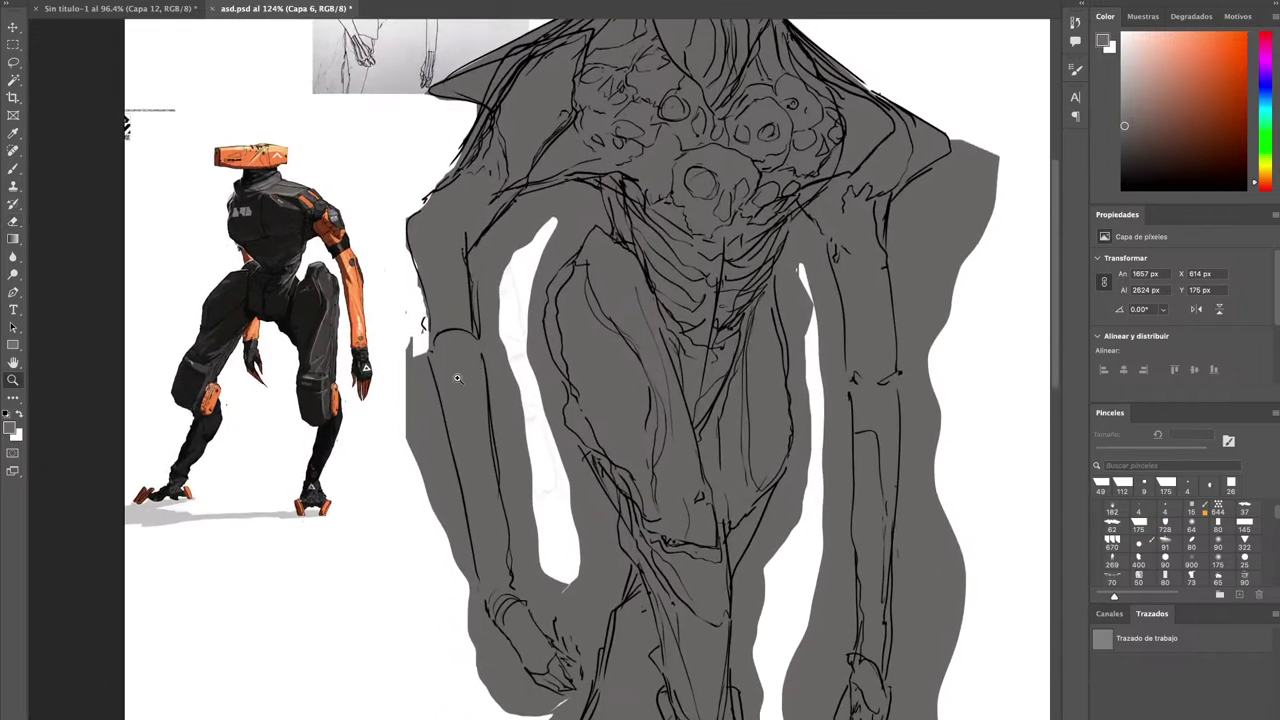
{"action": "key", "text": "b"}
{"action": "key", "text": "e"}
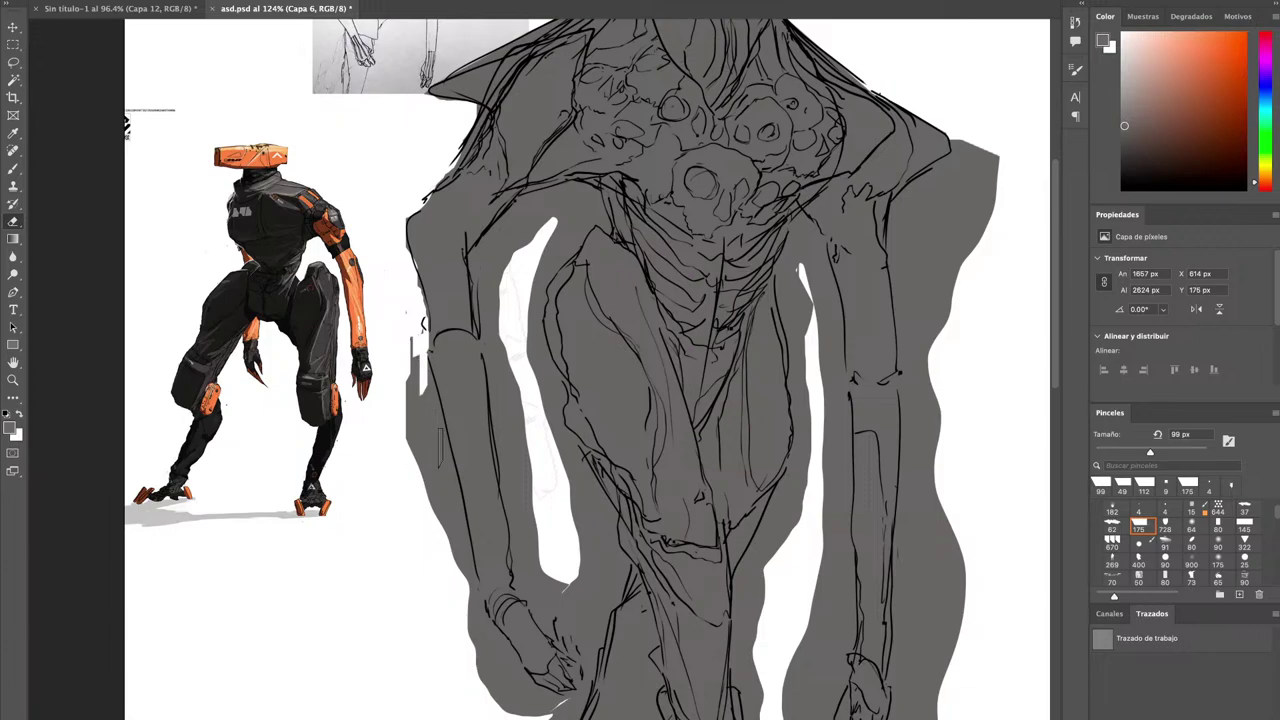
{"action": "left_click_drag", "start_coordinate": [467, 568], "coordinate": [429, 405]}
{"action": "mouse_move", "coordinate": [413, 360]}
{"action": "left_mouse_down"}
{"action": "mouse_move", "coordinate": [407, 418]}
{"action": "mouse_move", "coordinate": [415, 363]}
{"action": "mouse_move", "coordinate": [451, 528]}
{"action": "mouse_move", "coordinate": [429, 503]}
{"action": "mouse_move", "coordinate": [410, 358]}
{"action": "mouse_move", "coordinate": [452, 563]}
{"action": "mouse_move", "coordinate": [460, 523]}
{"action": "mouse_move", "coordinate": [448, 483]}
{"action": "mouse_move", "coordinate": [459, 558]}
{"action": "mouse_move", "coordinate": [437, 583]}
{"action": "mouse_move", "coordinate": [469, 588]}
{"action": "mouse_move", "coordinate": [475, 606]}
{"action": "mouse_move", "coordinate": [467, 583]}
{"action": "mouse_move", "coordinate": [471, 608]}
{"action": "mouse_move", "coordinate": [468, 573]}
{"action": "mouse_move", "coordinate": [473, 631]}
{"action": "mouse_move", "coordinate": [517, 683]}
{"action": "mouse_move", "coordinate": [494, 638]}
{"action": "mouse_move", "coordinate": [475, 358]}
{"action": "mouse_move", "coordinate": [470, 383]}
{"action": "mouse_move", "coordinate": [500, 443]}
{"action": "mouse_move", "coordinate": [558, 478]}
{"action": "mouse_move", "coordinate": [486, 608]}
{"action": "mouse_move", "coordinate": [516, 566]}
{"action": "mouse_move", "coordinate": [493, 618]}
{"action": "mouse_move", "coordinate": [519, 514]}
{"action": "mouse_move", "coordinate": [456, 636]}
{"action": "mouse_move", "coordinate": [462, 598]}
{"action": "left_mouse_up"}
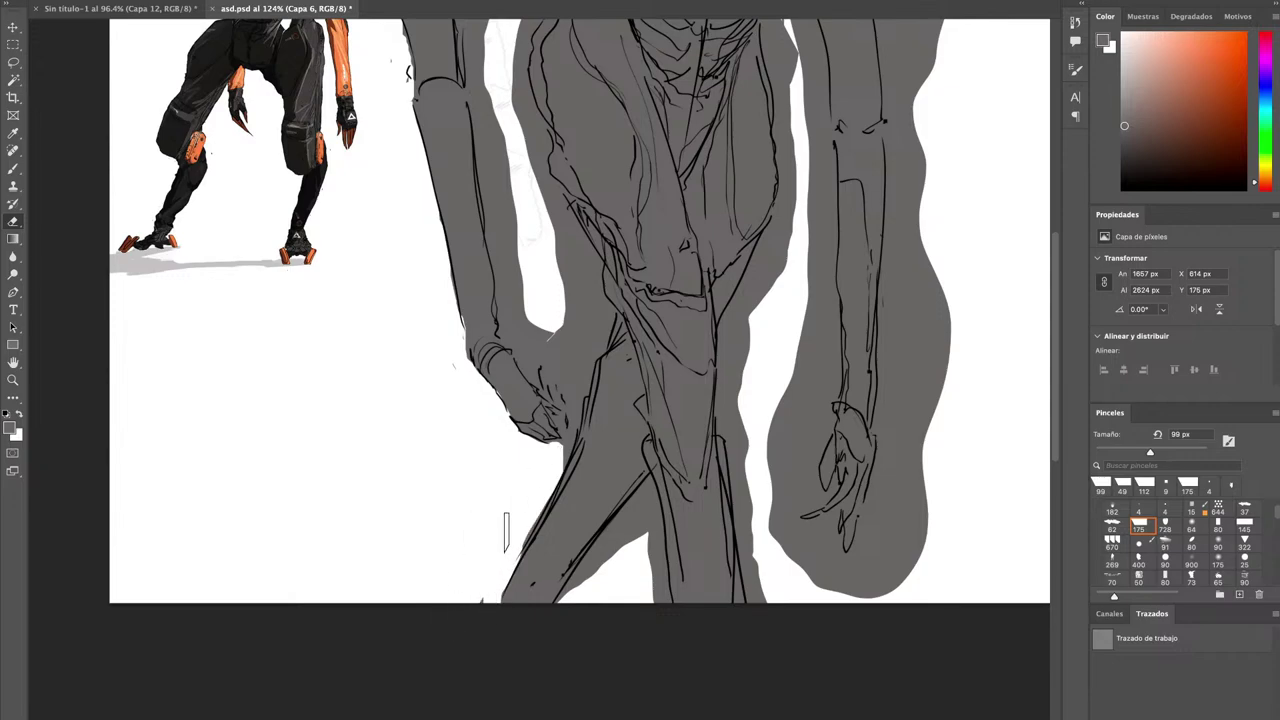
Erase the gray between the left hand and the legs and along the left arm's inner edge with a 62 px eraser.
{"action": "mouse_move", "coordinate": [507, 337]}
{"action": "left_mouse_down"}
{"action": "mouse_move", "coordinate": [574, 415]}
{"action": "mouse_move", "coordinate": [557, 455]}
{"action": "mouse_move", "coordinate": [569, 420]}
{"action": "mouse_move", "coordinate": [554, 403]}
{"action": "mouse_move", "coordinate": [561, 365]}
{"action": "mouse_move", "coordinate": [526, 330]}
{"action": "mouse_move", "coordinate": [551, 345]}
{"action": "mouse_move", "coordinate": [546, 335]}
{"action": "mouse_move", "coordinate": [573, 380]}
{"action": "mouse_move", "coordinate": [576, 355]}
{"action": "mouse_move", "coordinate": [608, 358]}
{"action": "mouse_move", "coordinate": [577, 388]}
{"action": "mouse_move", "coordinate": [569, 343]}
{"action": "mouse_move", "coordinate": [581, 323]}
{"action": "mouse_move", "coordinate": [603, 337]}
{"action": "mouse_move", "coordinate": [608, 315]}
{"action": "mouse_move", "coordinate": [592, 273]}
{"action": "mouse_move", "coordinate": [598, 295]}
{"action": "mouse_move", "coordinate": [596, 277]}
{"action": "mouse_move", "coordinate": [600, 287]}
{"action": "mouse_move", "coordinate": [562, 333]}
{"action": "left_mouse_up"}
{"action": "key", "text": "super+z"}
{"action": "key", "text": "super+shift+z"}
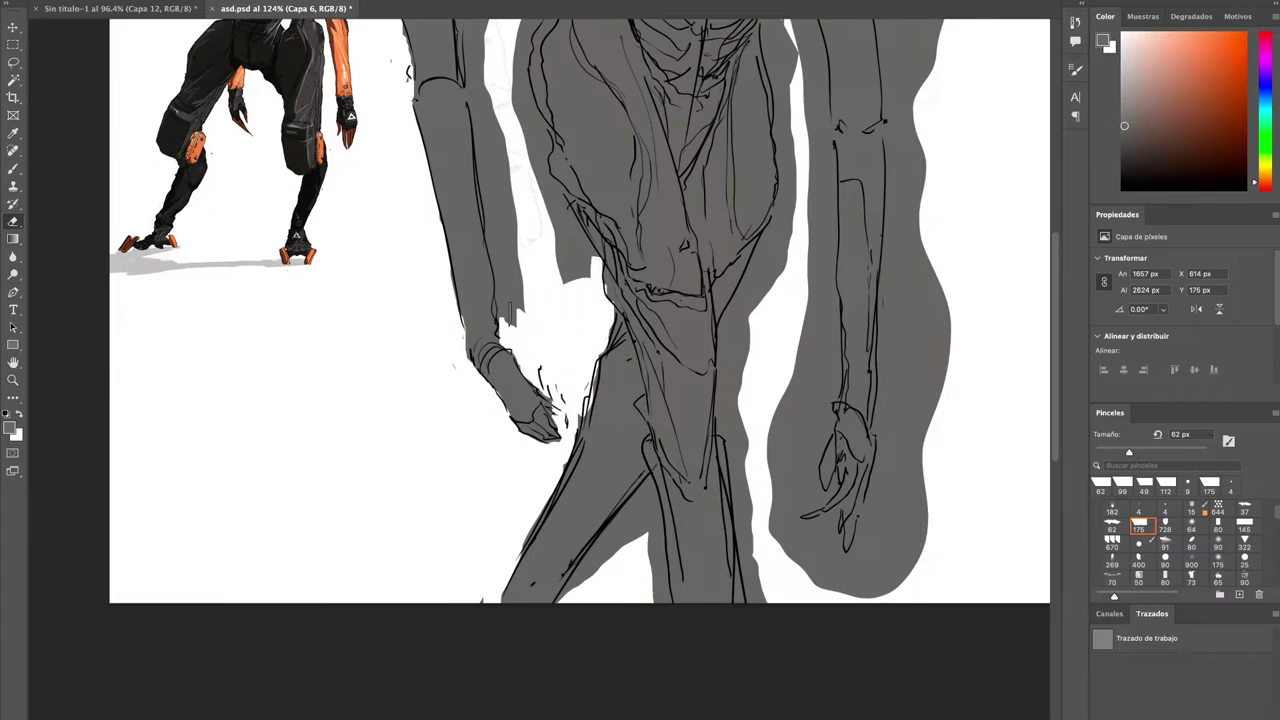
{"action": "left_click_drag", "start_coordinate": [478, 125], "coordinate": [470, 95]}
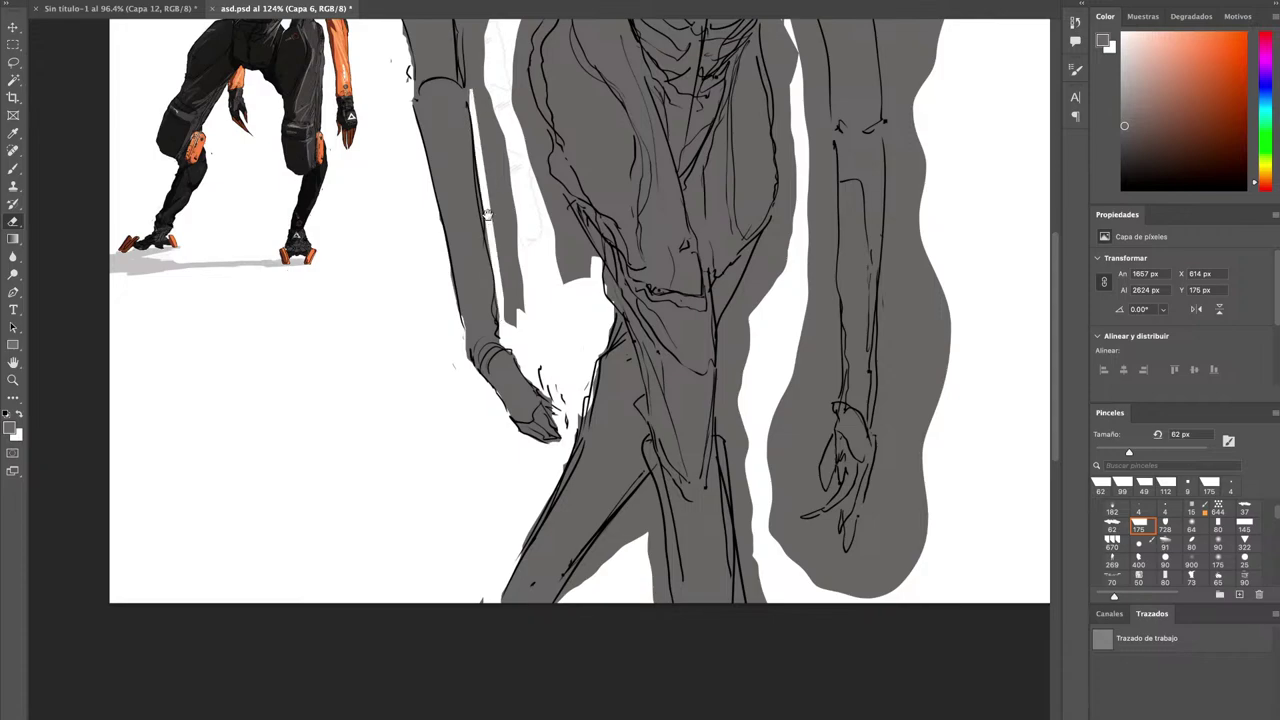
{"action": "scroll", "coordinate": [487, 214], "scroll_direction": "up", "scroll_amount": 5}
{"action": "left_click_drag", "start_coordinate": [448, 242], "coordinate": [464, 326]}
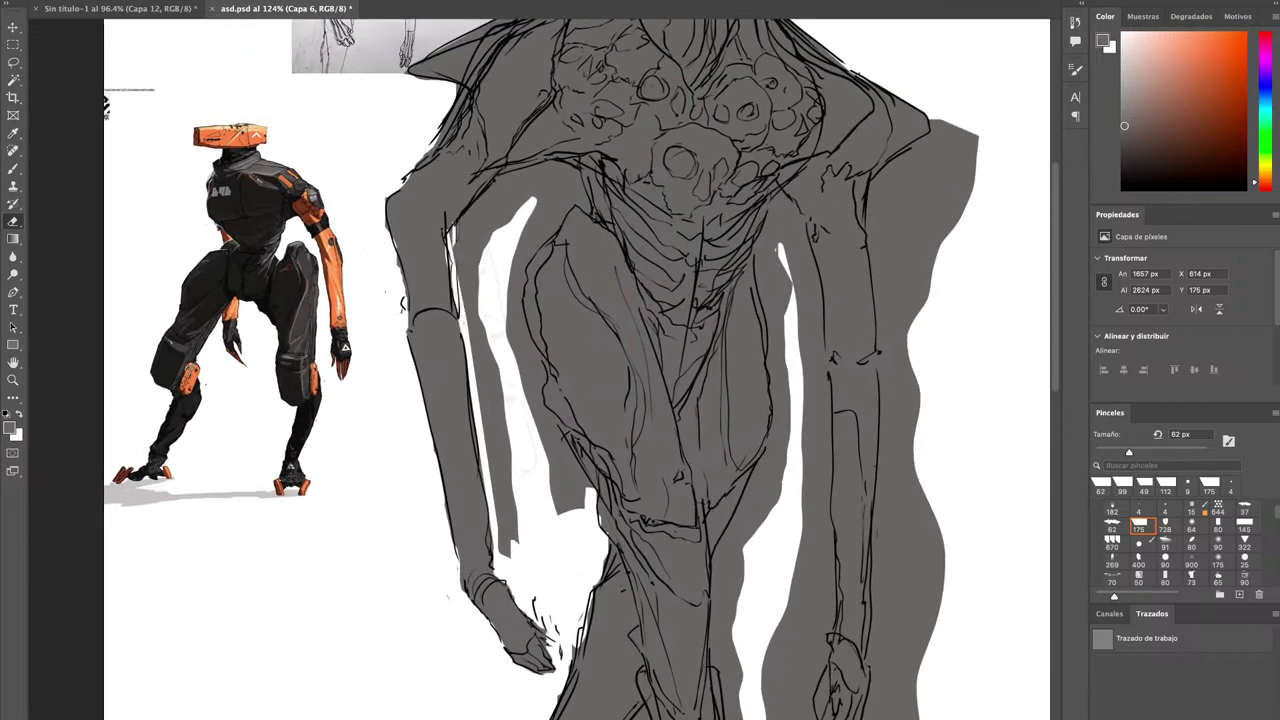
Erase the remaining gray between the left arm and the torso and thigh, from the armpit down to the knee.
{"action": "mouse_move", "coordinate": [455, 245]}
{"action": "left_mouse_down"}
{"action": "mouse_move", "coordinate": [508, 178]}
{"action": "mouse_move", "coordinate": [566, 170]}
{"action": "mouse_move", "coordinate": [580, 195]}
{"action": "mouse_move", "coordinate": [571, 190]}
{"action": "mouse_move", "coordinate": [520, 282]}
{"action": "mouse_move", "coordinate": [548, 196]}
{"action": "mouse_move", "coordinate": [452, 240]}
{"action": "mouse_move", "coordinate": [519, 207]}
{"action": "left_mouse_up"}
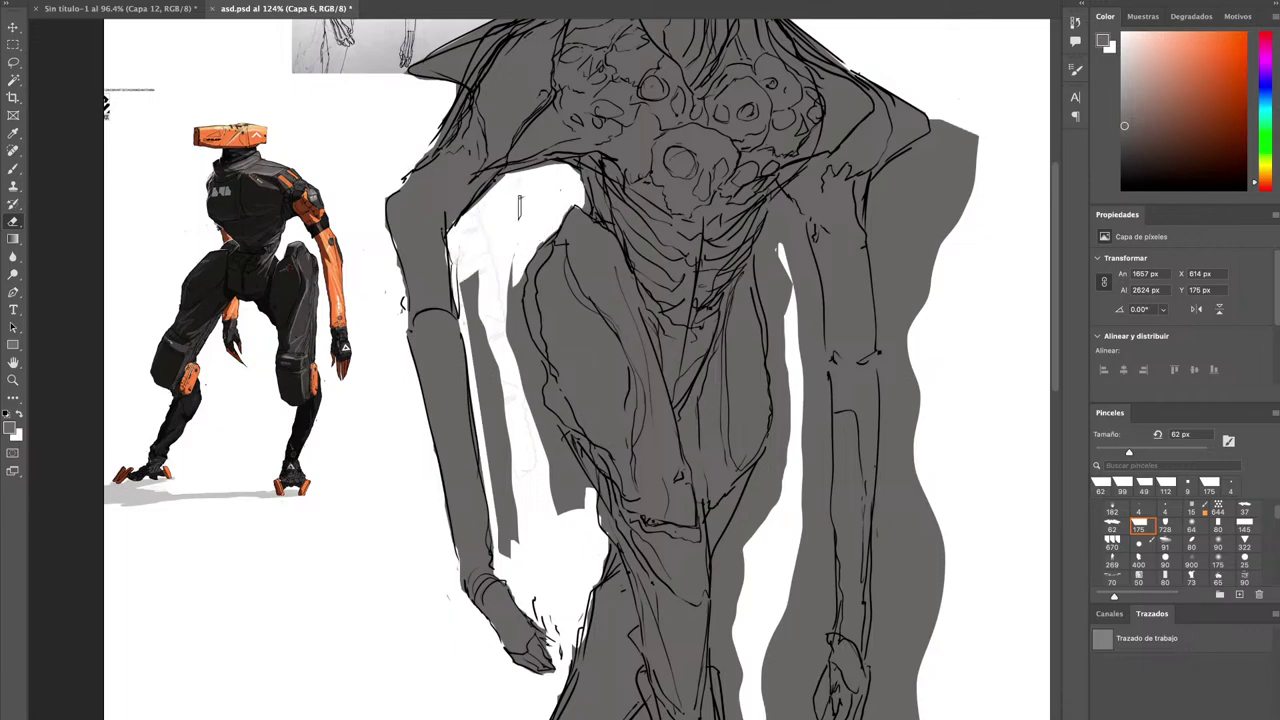
{"action": "mouse_move", "coordinate": [462, 275]}
{"action": "left_mouse_down"}
{"action": "mouse_move", "coordinate": [486, 458]}
{"action": "mouse_move", "coordinate": [492, 370]}
{"action": "left_mouse_up"}
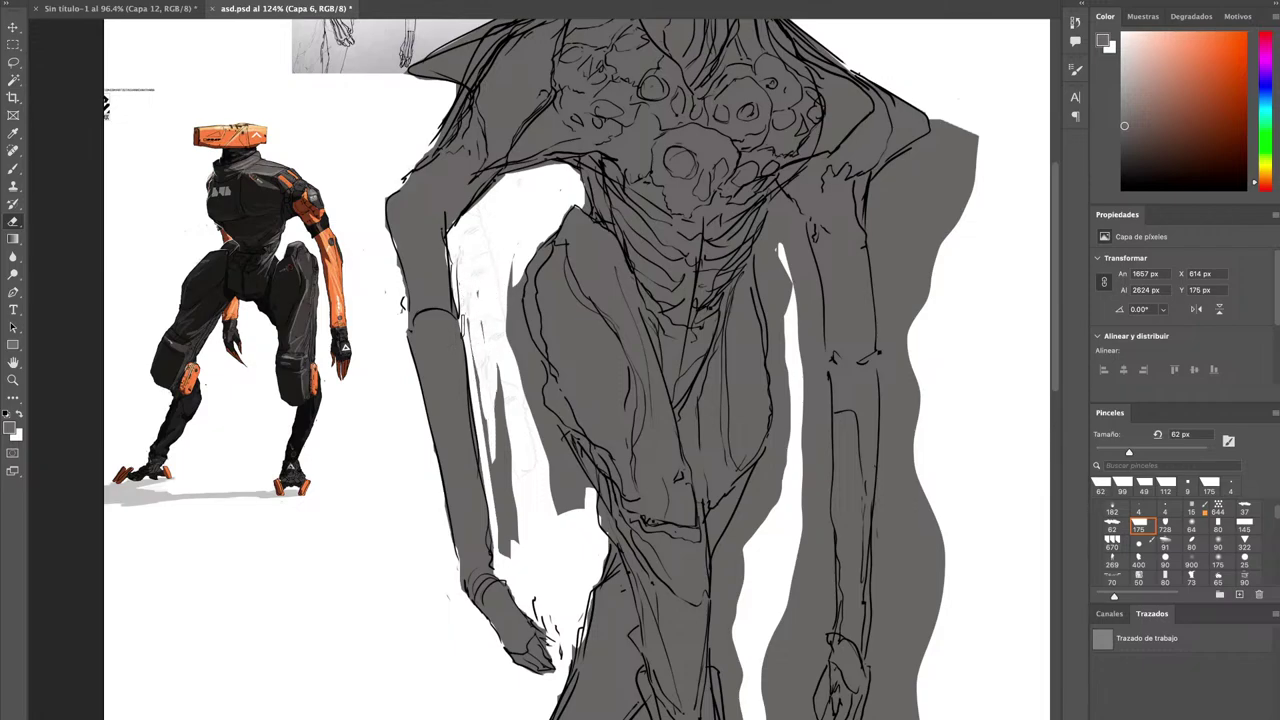
{"action": "left_click_drag", "start_coordinate": [512, 547], "coordinate": [474, 352]}
{"action": "mouse_move", "coordinate": [483, 420]}
{"action": "left_mouse_down"}
{"action": "mouse_move", "coordinate": [490, 528]}
{"action": "mouse_move", "coordinate": [500, 492]}
{"action": "mouse_move", "coordinate": [502, 525]}
{"action": "left_mouse_up"}
{"action": "mouse_move", "coordinate": [490, 470]}
{"action": "left_mouse_down"}
{"action": "mouse_move", "coordinate": [500, 545]}
{"action": "mouse_move", "coordinate": [524, 480]}
{"action": "mouse_move", "coordinate": [472, 273]}
{"action": "mouse_move", "coordinate": [515, 264]}
{"action": "mouse_move", "coordinate": [532, 420]}
{"action": "mouse_move", "coordinate": [548, 468]}
{"action": "mouse_move", "coordinate": [590, 510]}
{"action": "mouse_move", "coordinate": [561, 480]}
{"action": "mouse_move", "coordinate": [580, 500]}
{"action": "left_mouse_up"}
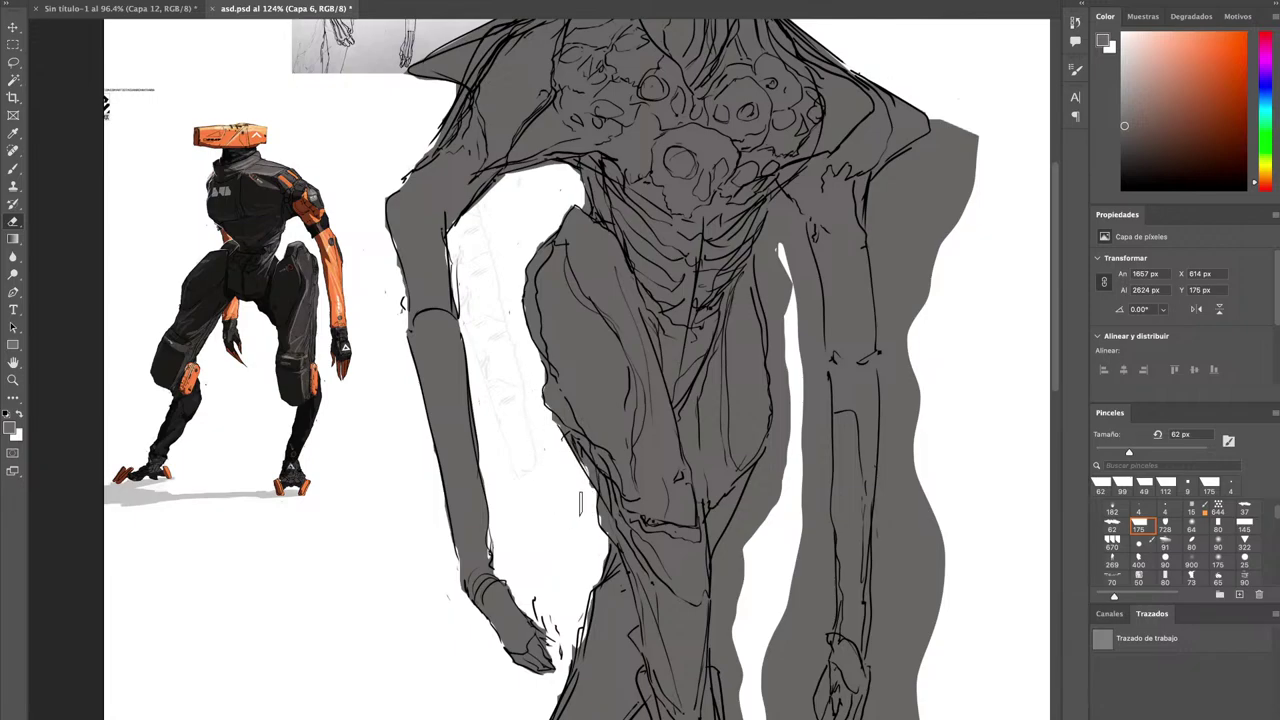
Erase the gray wedge between the two lower legs down to the canvas edge.
{"action": "scroll", "coordinate": [605, 360], "scroll_direction": "down", "scroll_amount": 6}
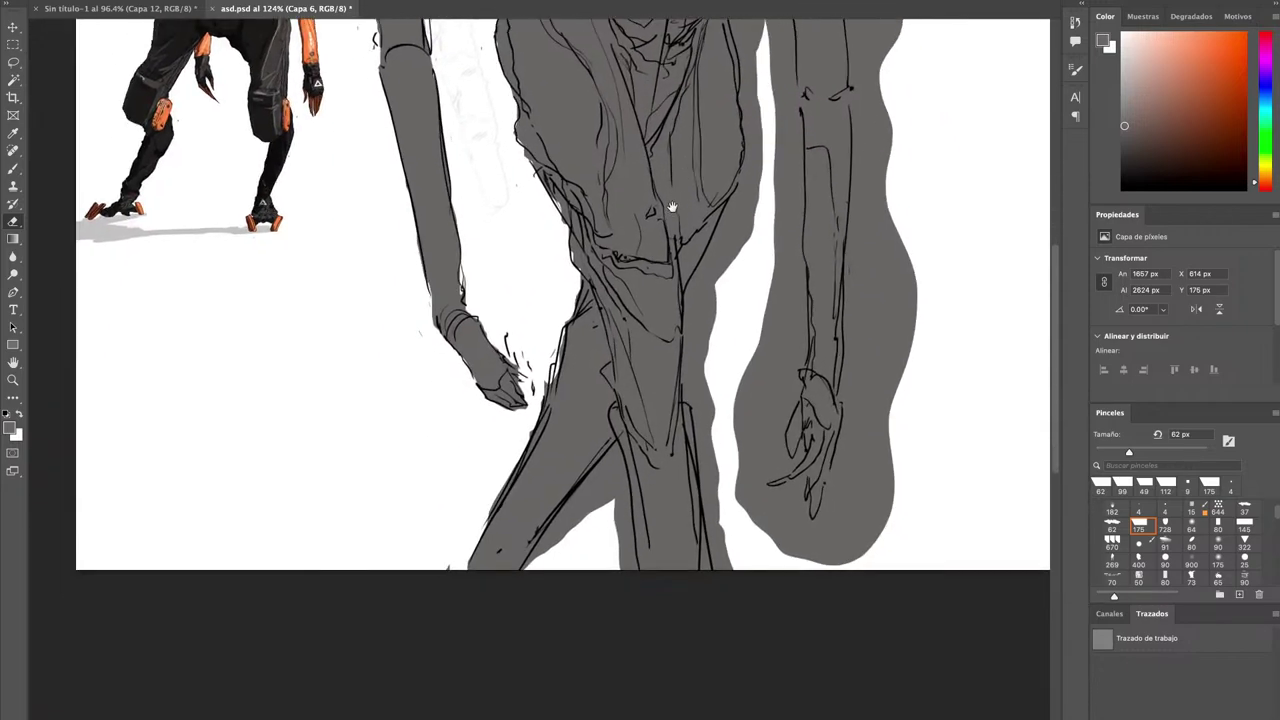
{"action": "left_click", "coordinate": [615, 422]}
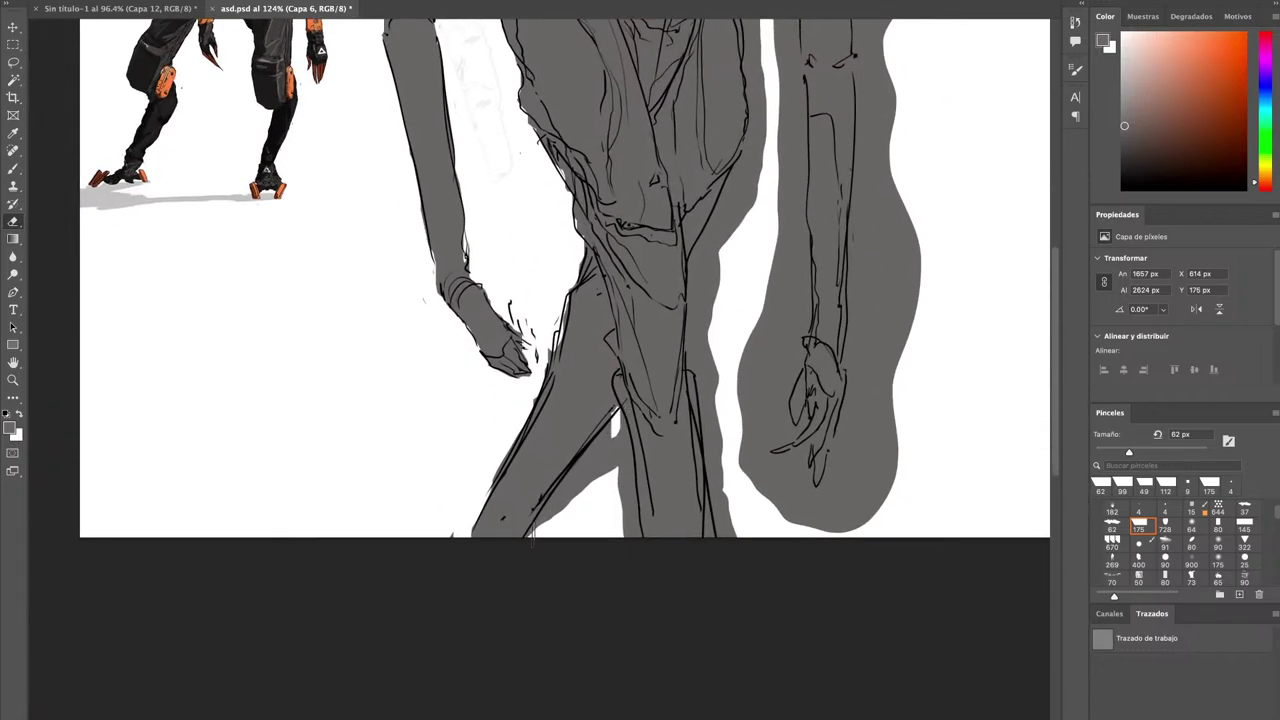
{"action": "mouse_move", "coordinate": [558, 510]}
{"action": "left_mouse_down"}
{"action": "mouse_move", "coordinate": [612, 420]}
{"action": "mouse_move", "coordinate": [627, 538]}
{"action": "mouse_move", "coordinate": [627, 440]}
{"action": "left_mouse_up"}
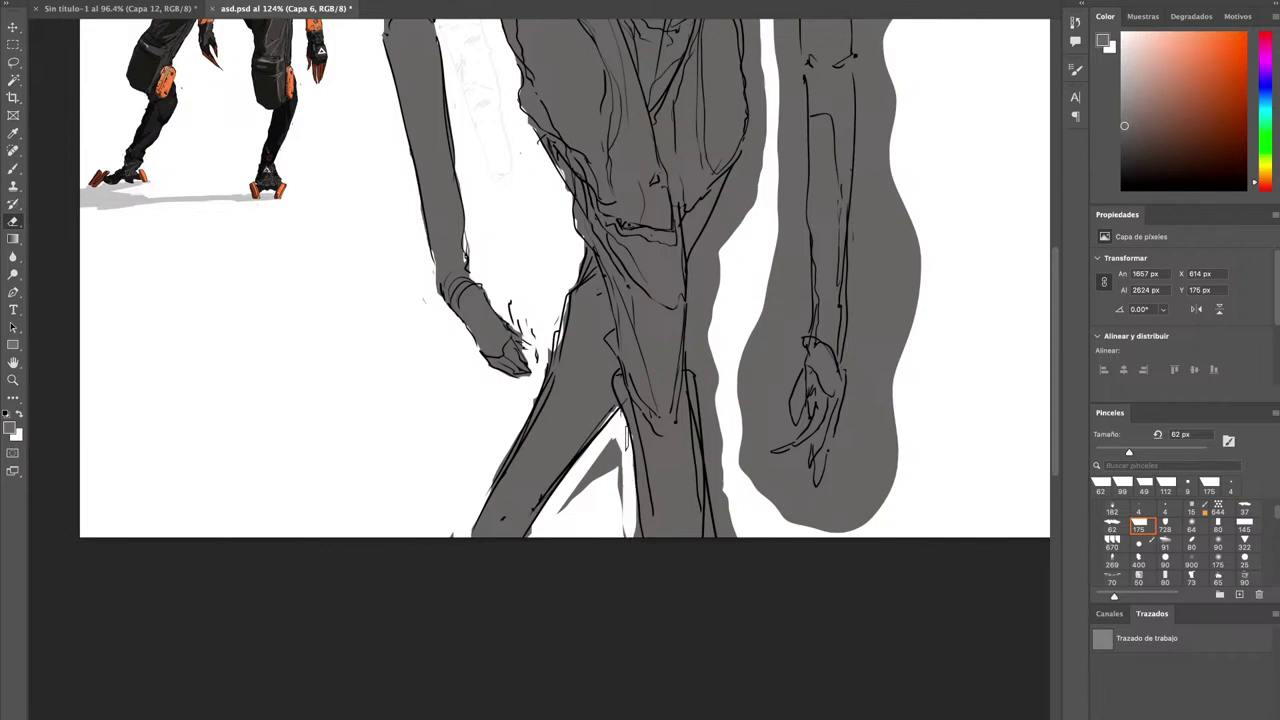
{"action": "key", "text": "ctrl+z"}
{"action": "key", "text": "ctrl+z"}
{"action": "key", "text": "ctrl+z"}
{"action": "key", "text": "ctrl+z"}
Erase the gray outside the right leg, from below the knee down to the canvas edge.
{"action": "left_click_drag", "start_coordinate": [689, 268], "coordinate": [711, 288]}
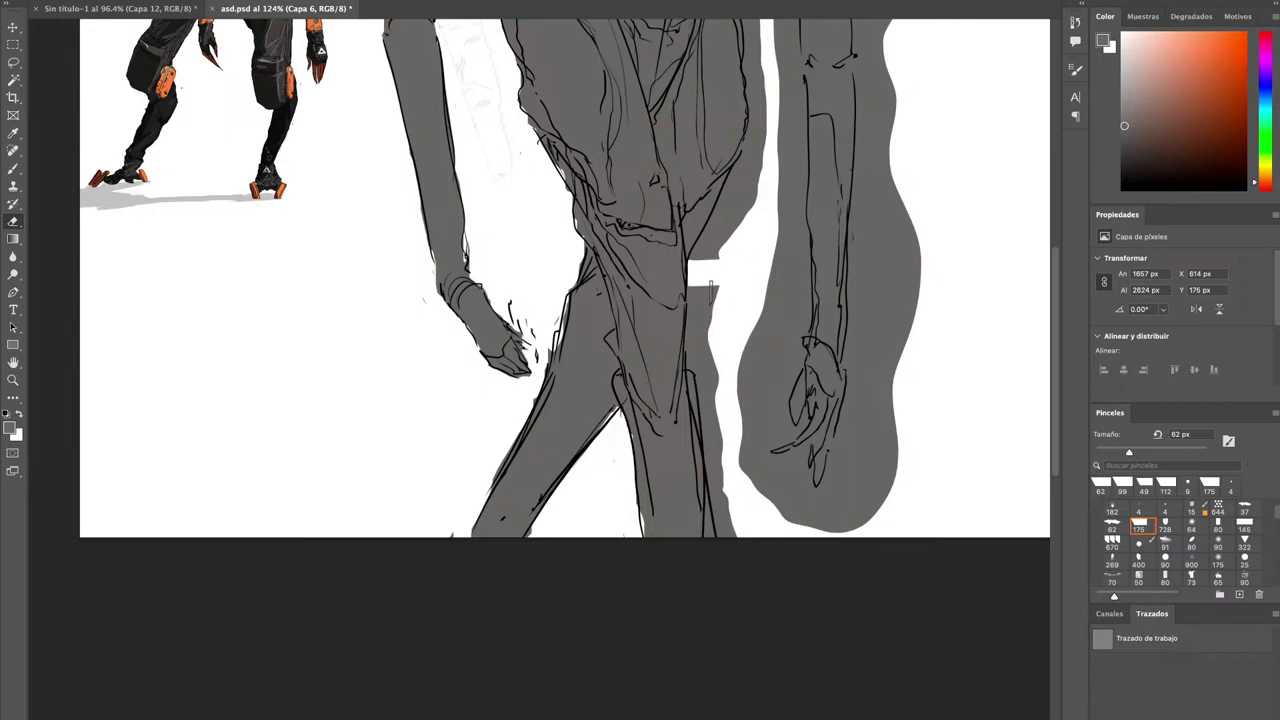
{"action": "mouse_move", "coordinate": [688, 355]}
{"action": "left_mouse_down"}
{"action": "mouse_move", "coordinate": [690, 368]}
{"action": "mouse_move", "coordinate": [712, 360]}
{"action": "mouse_move", "coordinate": [693, 312]}
{"action": "mouse_move", "coordinate": [704, 306]}
{"action": "left_mouse_up"}
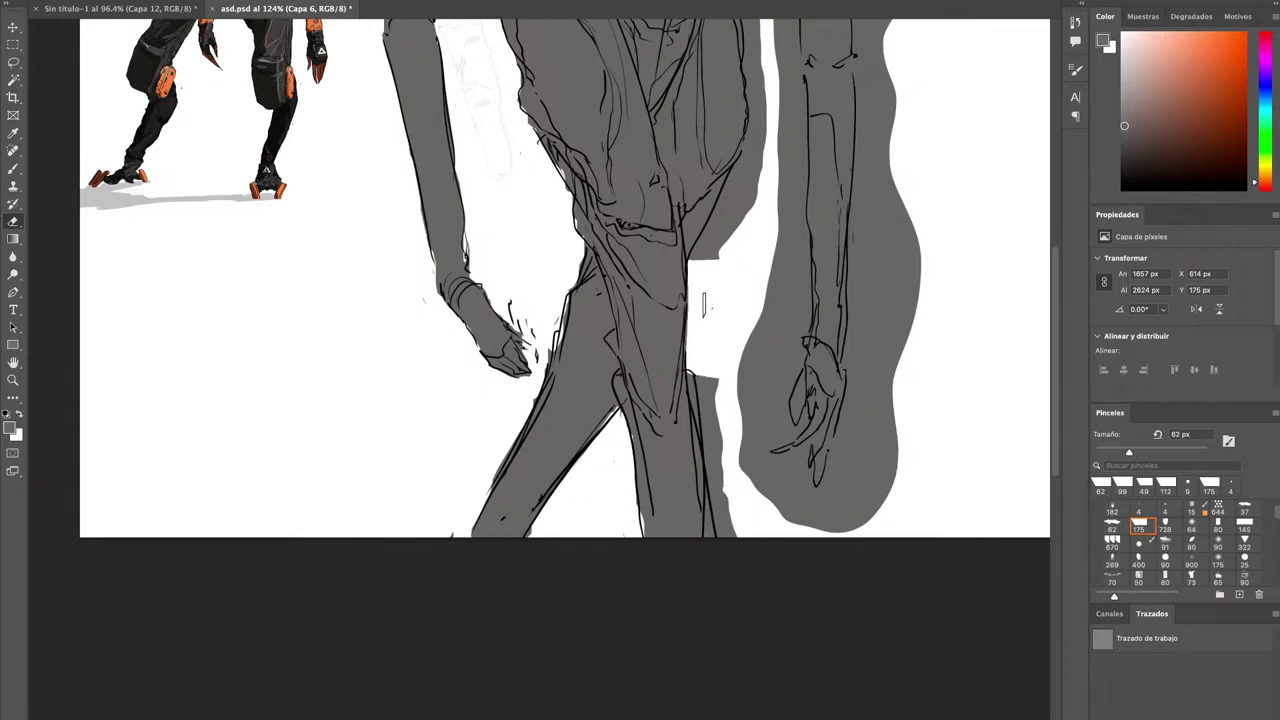
{"action": "mouse_move", "coordinate": [693, 372]}
{"action": "left_mouse_down"}
{"action": "mouse_move", "coordinate": [704, 500]}
{"action": "mouse_move", "coordinate": [722, 540]}
{"action": "mouse_move", "coordinate": [716, 470]}
{"action": "mouse_move", "coordinate": [728, 458]}
{"action": "mouse_move", "coordinate": [727, 474]}
{"action": "left_mouse_up"}
Erase the gray beside the right thigh and waist, up into the right armpit.
{"action": "scroll", "coordinate": [730, 437], "scroll_direction": "up", "scroll_amount": 10}
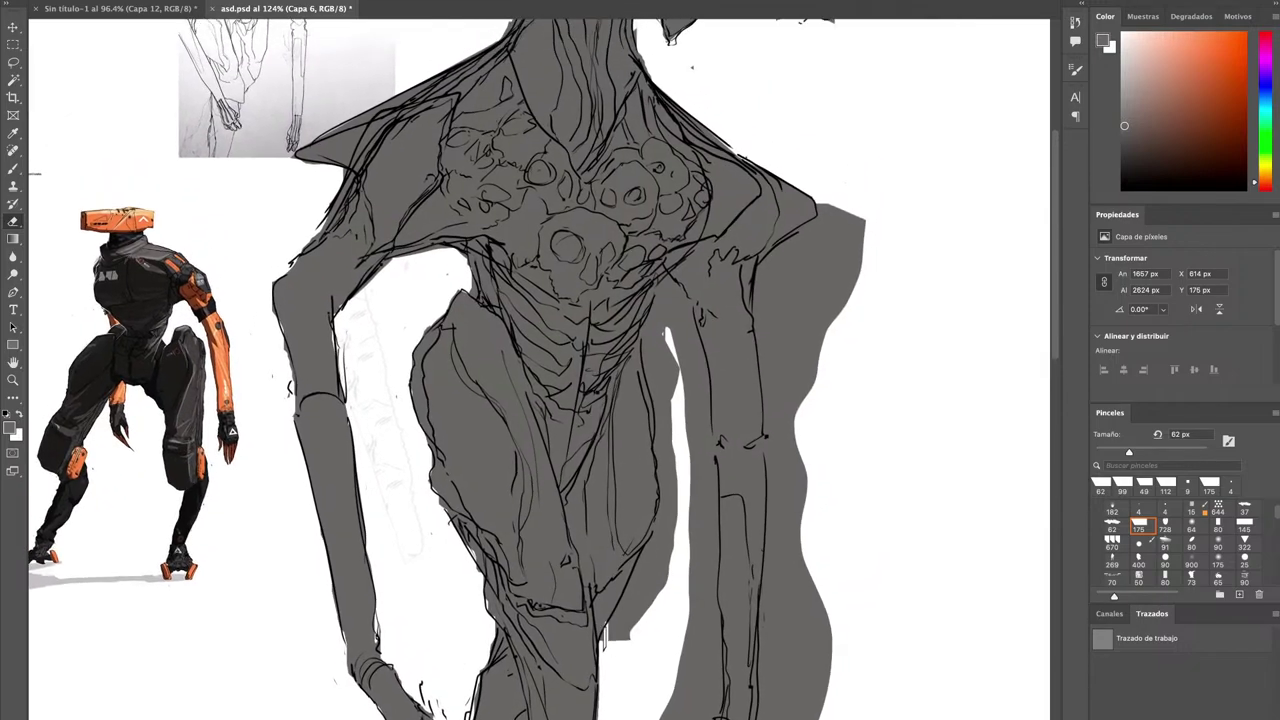
{"action": "left_click_drag", "start_coordinate": [613, 629], "coordinate": [661, 525]}
{"action": "left_click_drag", "start_coordinate": [656, 388], "coordinate": [652, 514]}
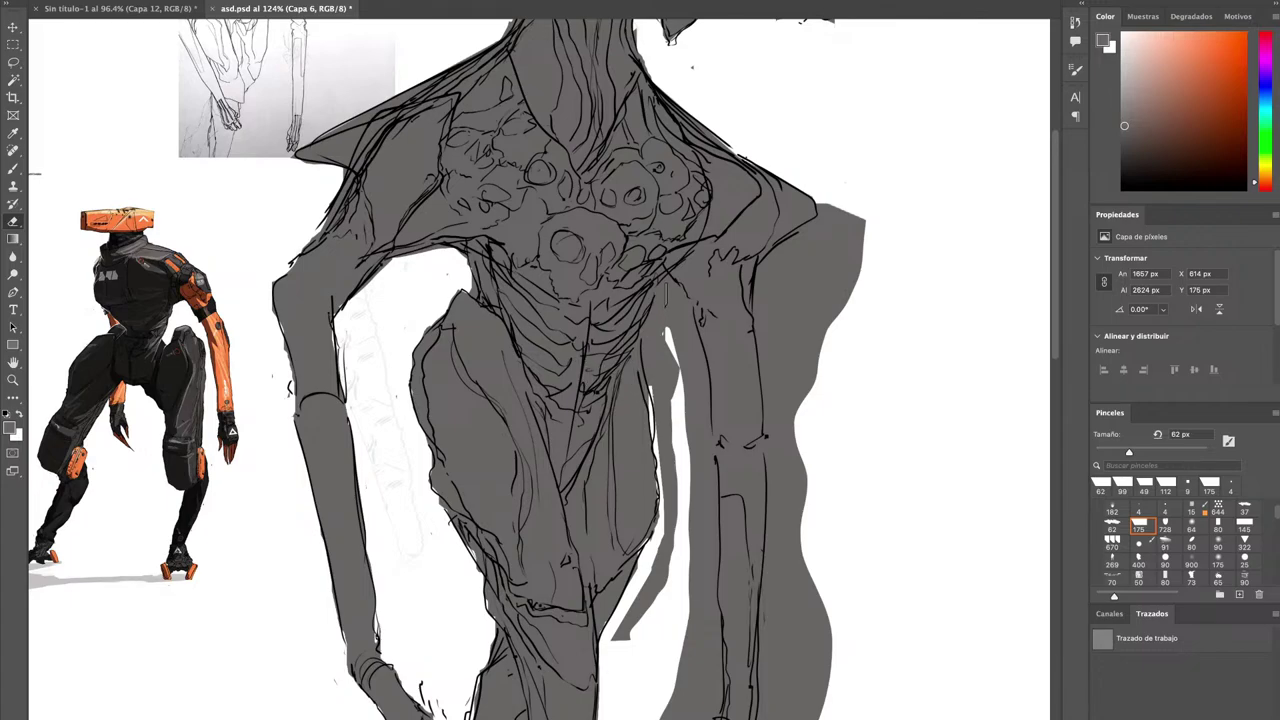
{"action": "mouse_move", "coordinate": [660, 290]}
{"action": "left_mouse_down"}
{"action": "mouse_move", "coordinate": [652, 388]}
{"action": "mouse_move", "coordinate": [665, 300]}
{"action": "mouse_move", "coordinate": [654, 342]}
{"action": "left_mouse_up"}
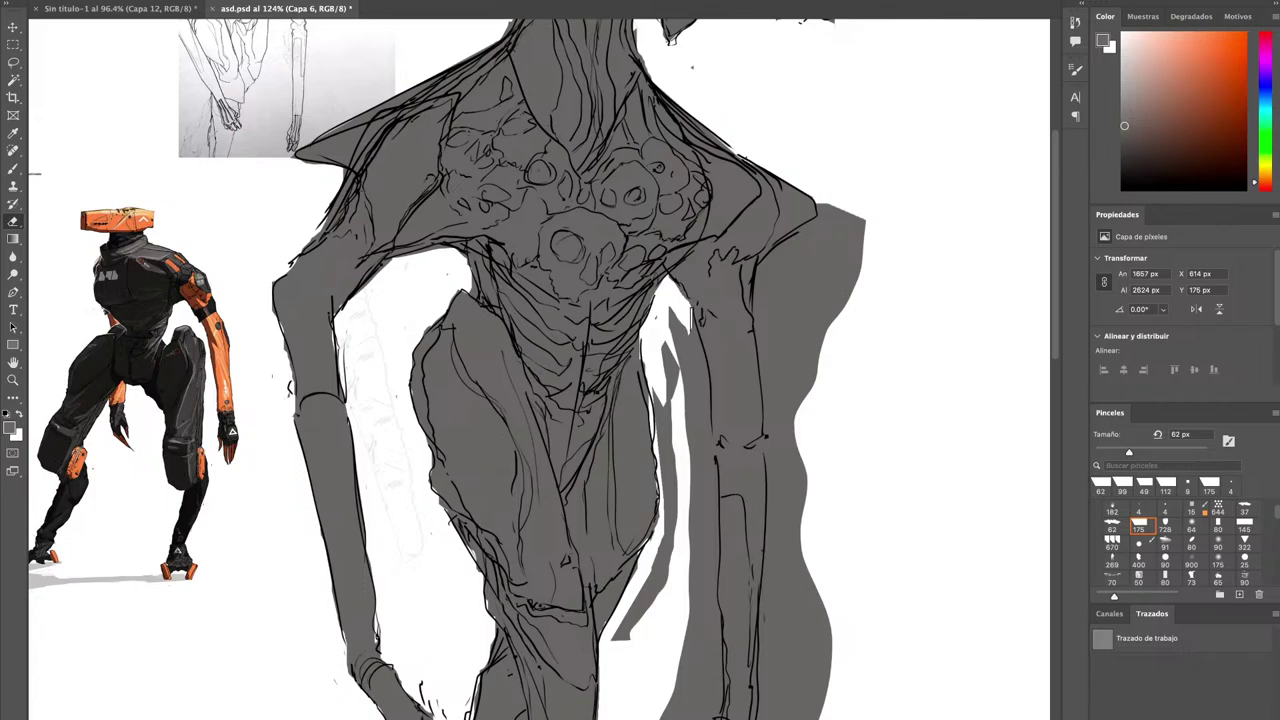
{"action": "mouse_move", "coordinate": [707, 392]}
{"action": "left_mouse_down"}
{"action": "mouse_move", "coordinate": [679, 324]}
{"action": "mouse_move", "coordinate": [676, 404]}
{"action": "mouse_move", "coordinate": [655, 367]}
{"action": "left_mouse_up"}
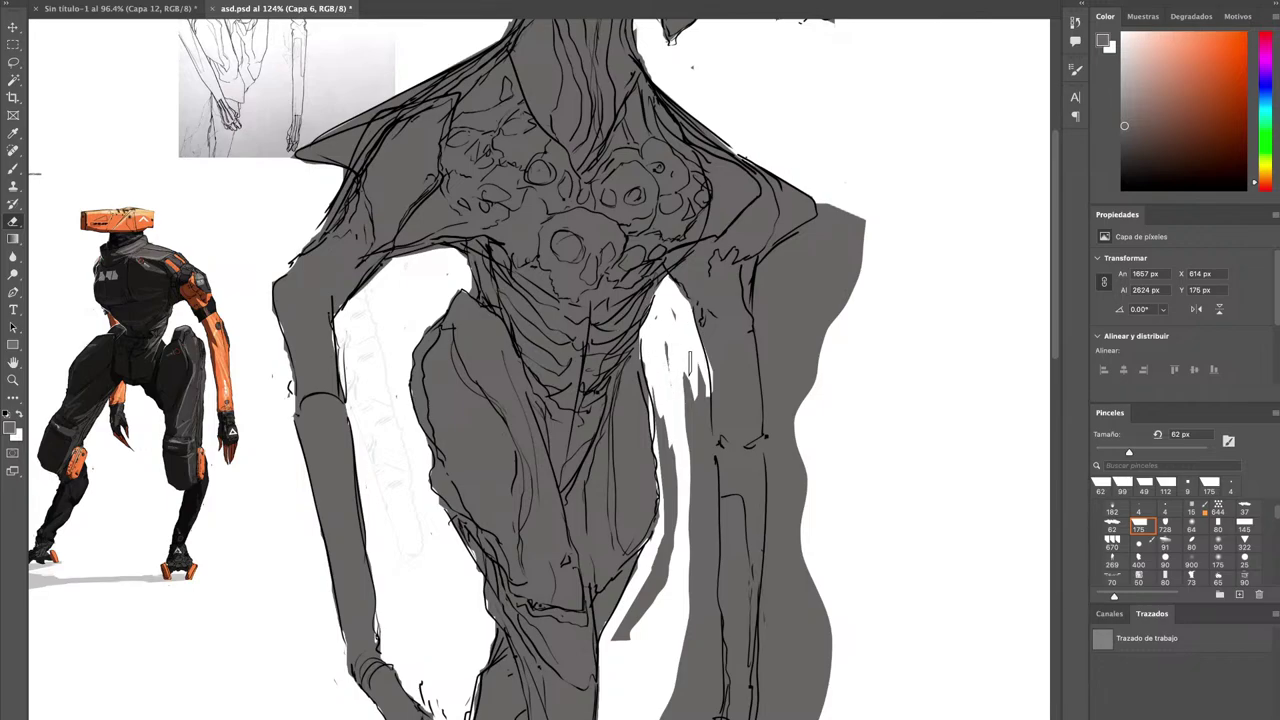
{"action": "left_click", "coordinate": [688, 368]}
{"action": "mouse_move", "coordinate": [660, 450]}
{"action": "left_mouse_down"}
{"action": "mouse_move", "coordinate": [661, 586]}
{"action": "mouse_move", "coordinate": [608, 638]}
{"action": "mouse_move", "coordinate": [661, 525]}
{"action": "left_mouse_up"}
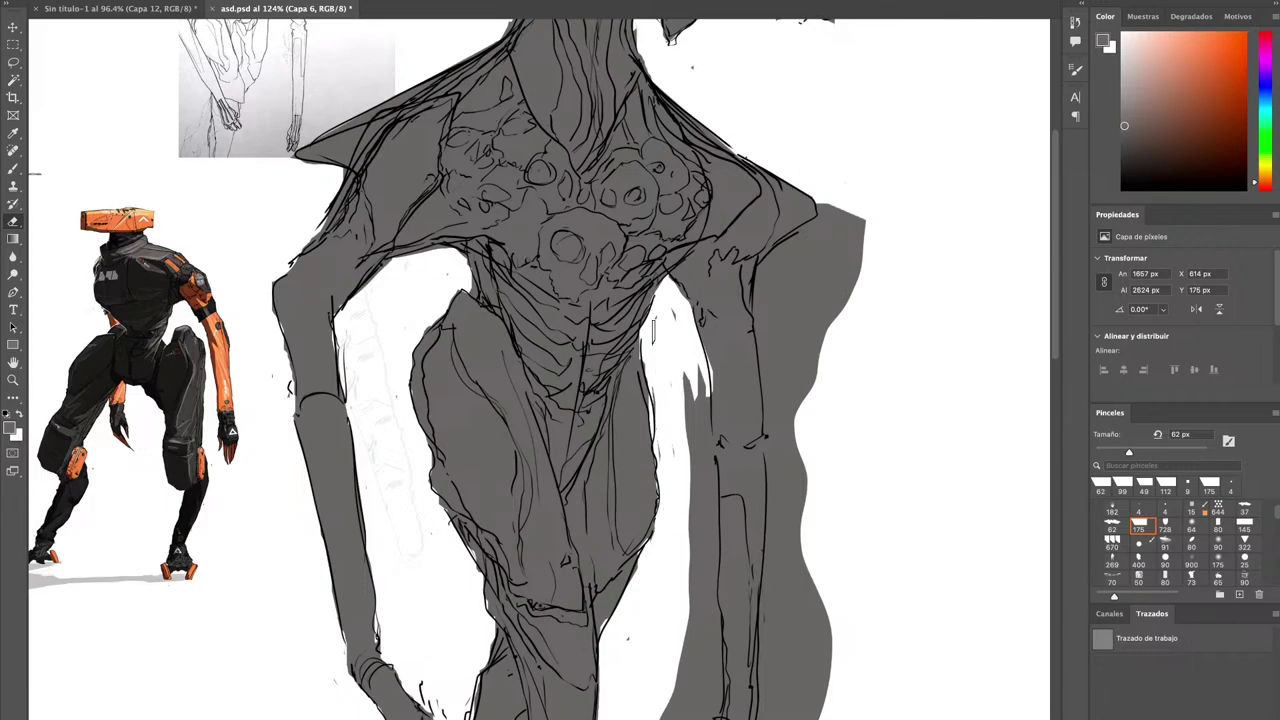
Erase the gray along the right arm's inner edge down to the wrist, using an 85 px and then a 152 px eraser.
{"action": "left_click_drag", "start_coordinate": [721, 377], "coordinate": [728, 377]}
{"action": "mouse_move", "coordinate": [688, 376]}
{"action": "left_mouse_down"}
{"action": "mouse_move", "coordinate": [687, 420]}
{"action": "mouse_move", "coordinate": [692, 388]}
{"action": "mouse_move", "coordinate": [706, 402]}
{"action": "mouse_move", "coordinate": [712, 510]}
{"action": "left_mouse_up"}
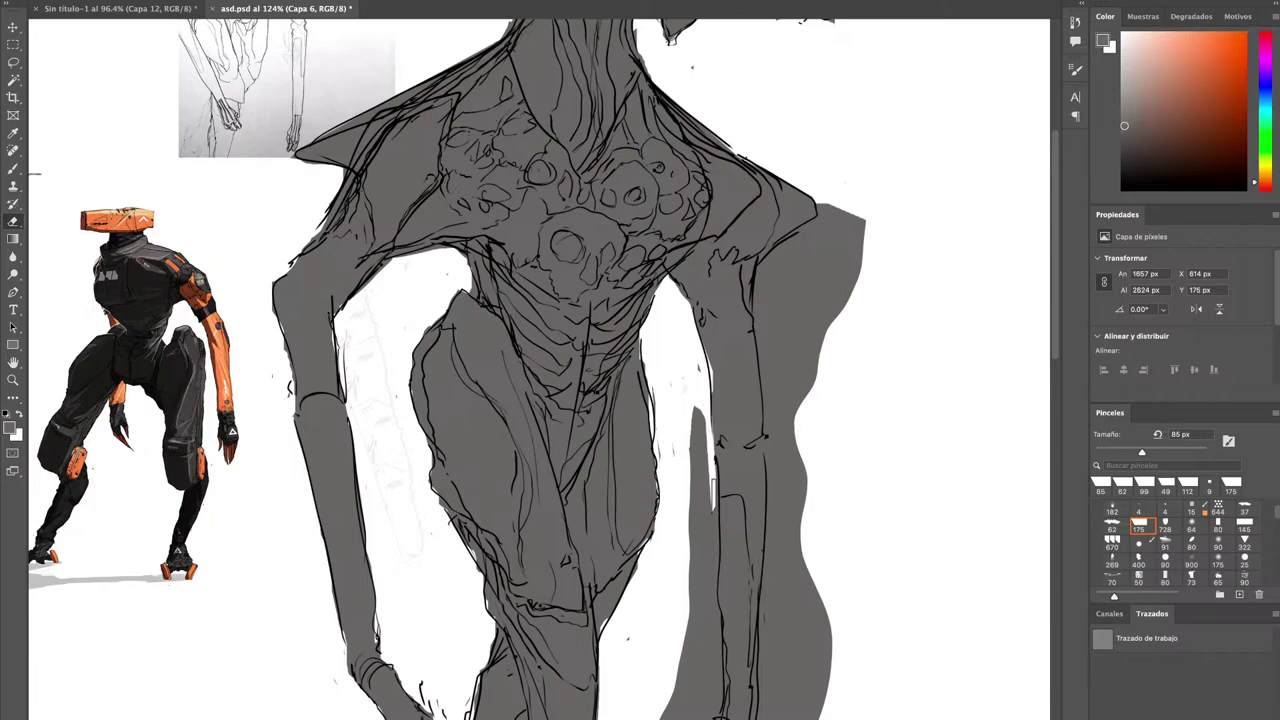
{"action": "mouse_move", "coordinate": [690, 402]}
{"action": "left_mouse_down"}
{"action": "mouse_move", "coordinate": [708, 518]}
{"action": "mouse_move", "coordinate": [702, 494]}
{"action": "mouse_move", "coordinate": [692, 552]}
{"action": "mouse_move", "coordinate": [716, 522]}
{"action": "left_mouse_up"}
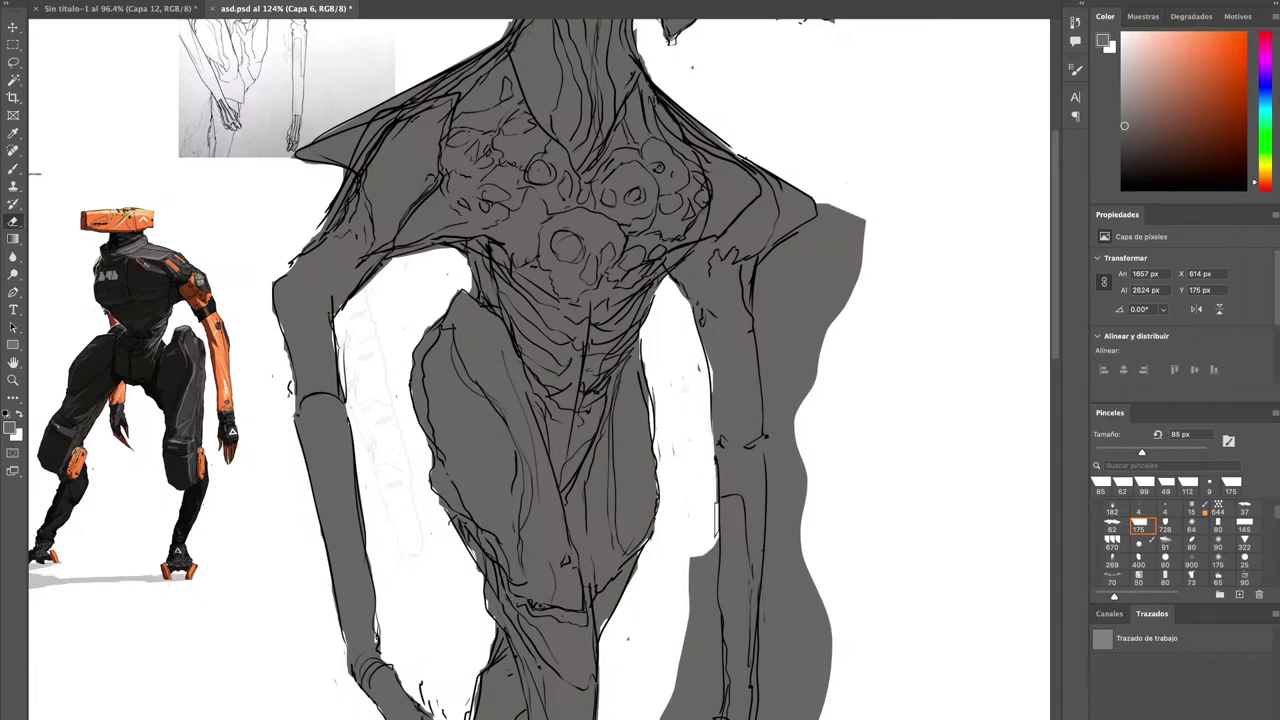
{"action": "scroll", "coordinate": [690, 470], "scroll_direction": "down", "scroll_amount": 5}
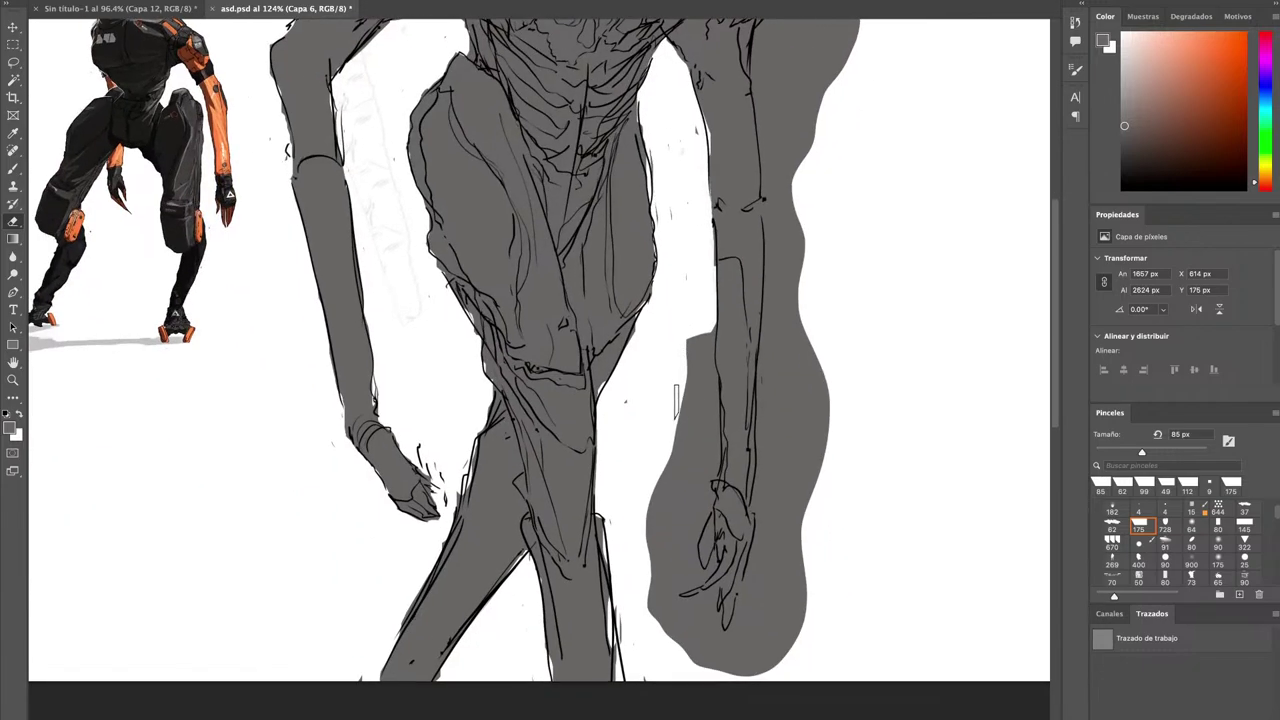
{"action": "mouse_move", "coordinate": [692, 400]}
{"action": "left_mouse_down"}
{"action": "mouse_move", "coordinate": [708, 315]}
{"action": "mouse_move", "coordinate": [708, 460]}
{"action": "mouse_move", "coordinate": [710, 400]}
{"action": "mouse_move", "coordinate": [712, 455]}
{"action": "mouse_move", "coordinate": [689, 430]}
{"action": "mouse_move", "coordinate": [712, 353]}
{"action": "left_mouse_up"}
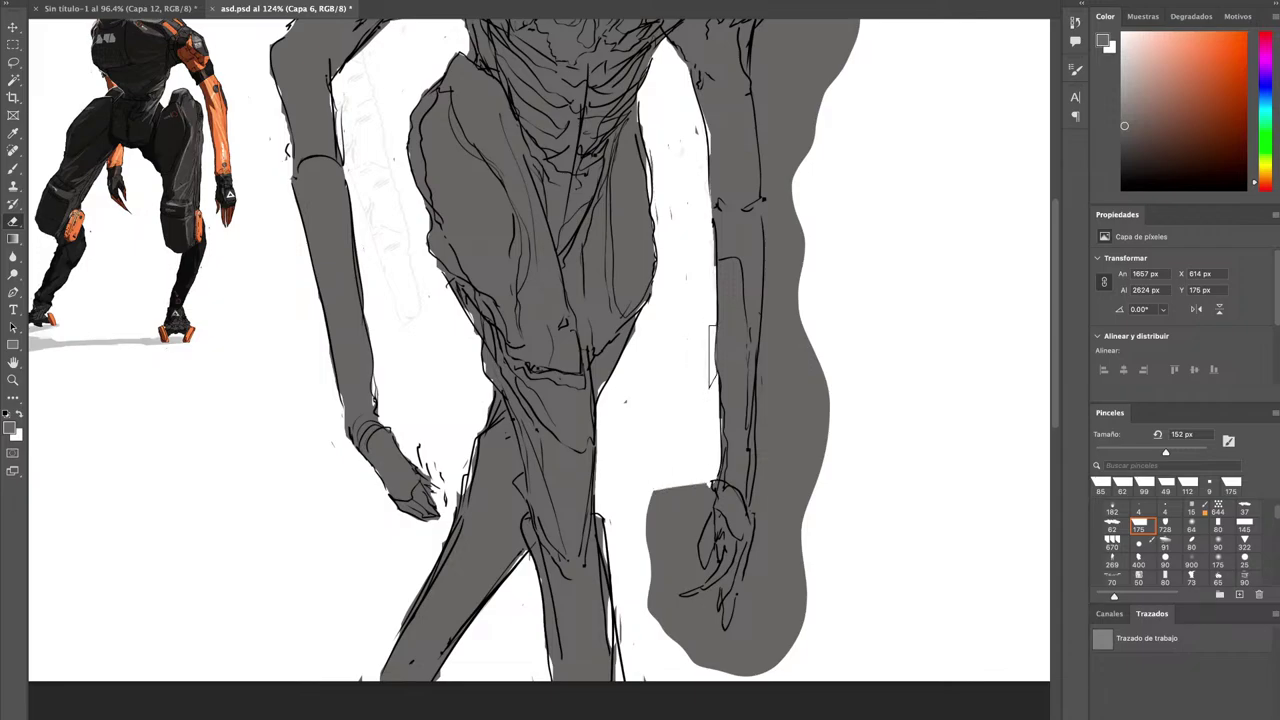
Erase the gray around the right hand at 152 px and clear the gap between its fingers at 48 px.
{"action": "mouse_move", "coordinate": [680, 488]}
{"action": "left_mouse_down"}
{"action": "mouse_move", "coordinate": [703, 514]}
{"action": "mouse_move", "coordinate": [677, 569]}
{"action": "mouse_move", "coordinate": [656, 569]}
{"action": "mouse_move", "coordinate": [650, 621]}
{"action": "mouse_move", "coordinate": [666, 661]}
{"action": "mouse_move", "coordinate": [679, 560]}
{"action": "left_mouse_up"}
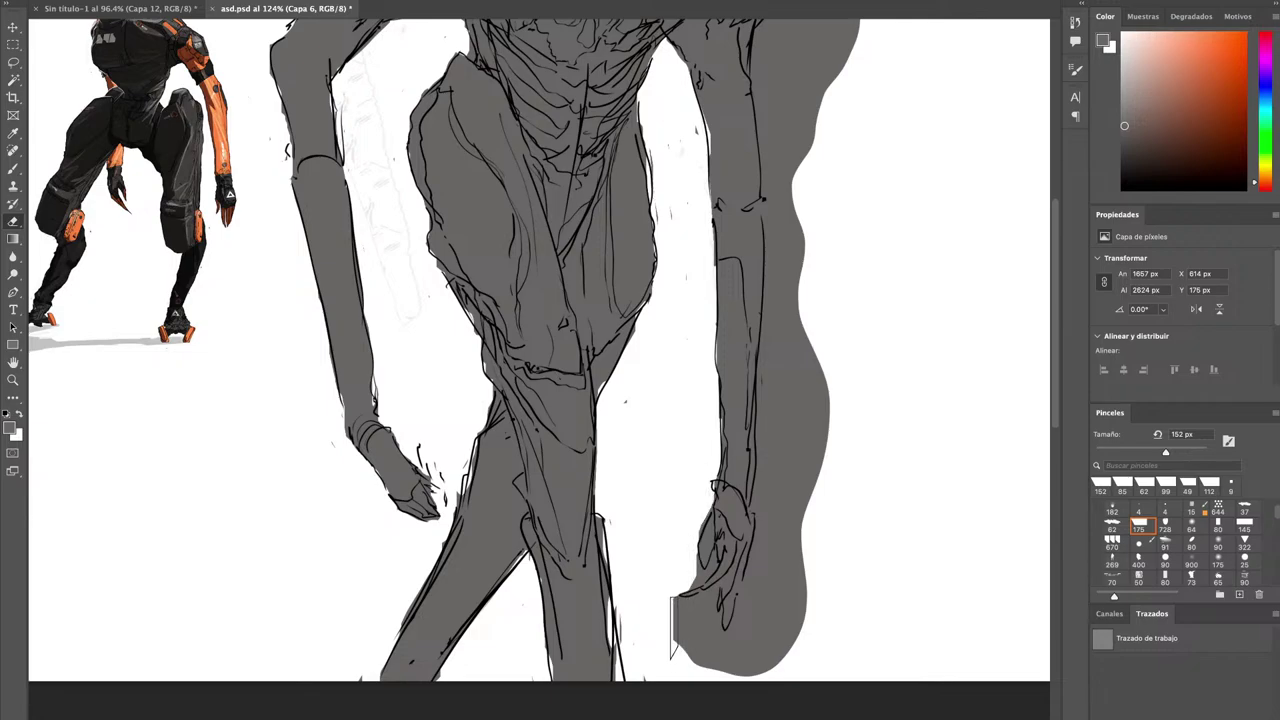
{"action": "mouse_move", "coordinate": [674, 628]}
{"action": "left_mouse_down"}
{"action": "mouse_move", "coordinate": [712, 626]}
{"action": "mouse_move", "coordinate": [707, 660]}
{"action": "mouse_move", "coordinate": [740, 648]}
{"action": "mouse_move", "coordinate": [755, 590]}
{"action": "mouse_move", "coordinate": [806, 628]}
{"action": "mouse_move", "coordinate": [770, 565]}
{"action": "mouse_move", "coordinate": [772, 585]}
{"action": "mouse_move", "coordinate": [788, 500]}
{"action": "left_mouse_up"}
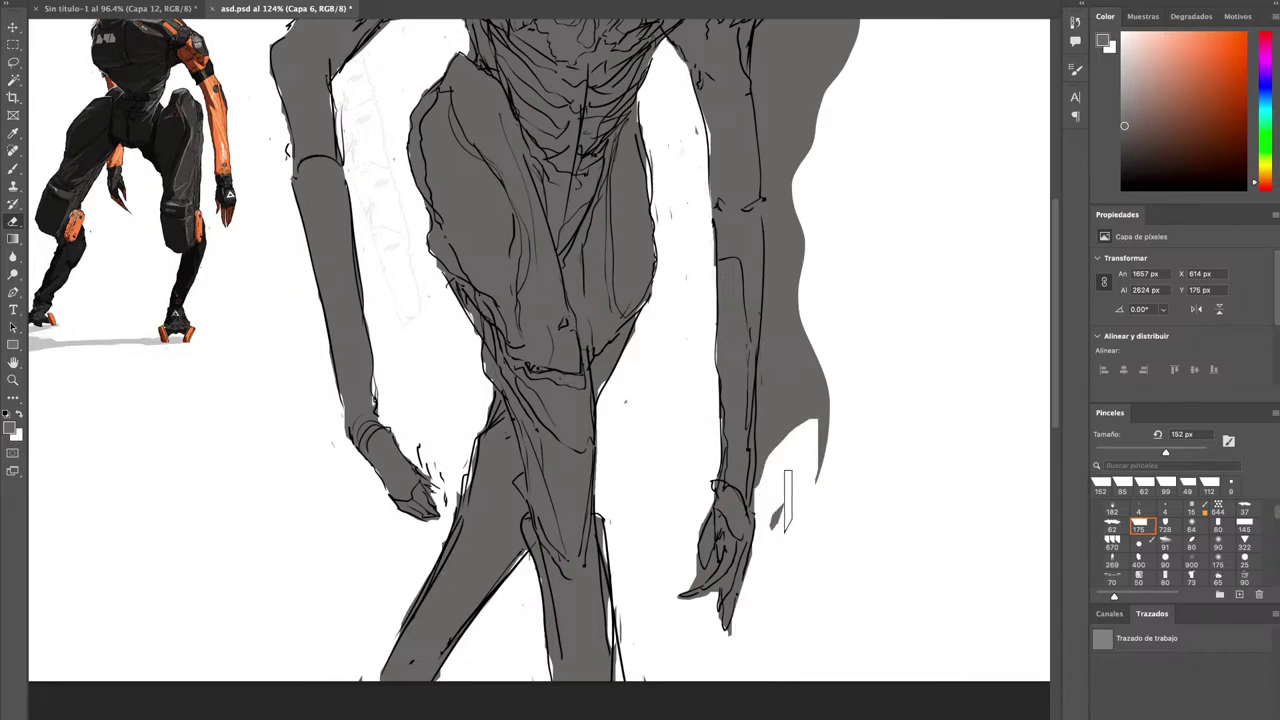
{"action": "left_click_drag", "start_coordinate": [633, 554], "coordinate": [627, 555]}
{"action": "left_click_drag", "start_coordinate": [692, 580], "coordinate": [706, 572]}
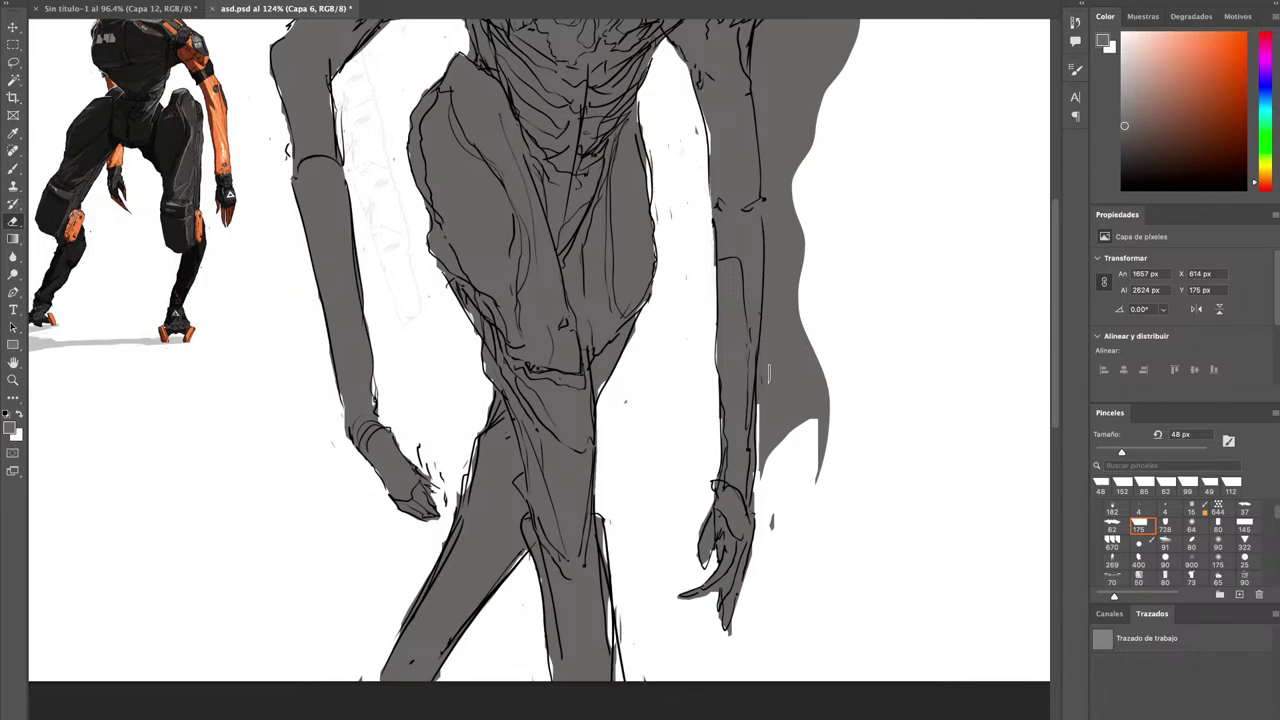
Erase the gray outside the right arm from wrist to shoulder, trimming the forearm at 48 px and clearing the rest at 149 px.
{"action": "left_click_drag", "start_coordinate": [767, 211], "coordinate": [762, 332]}
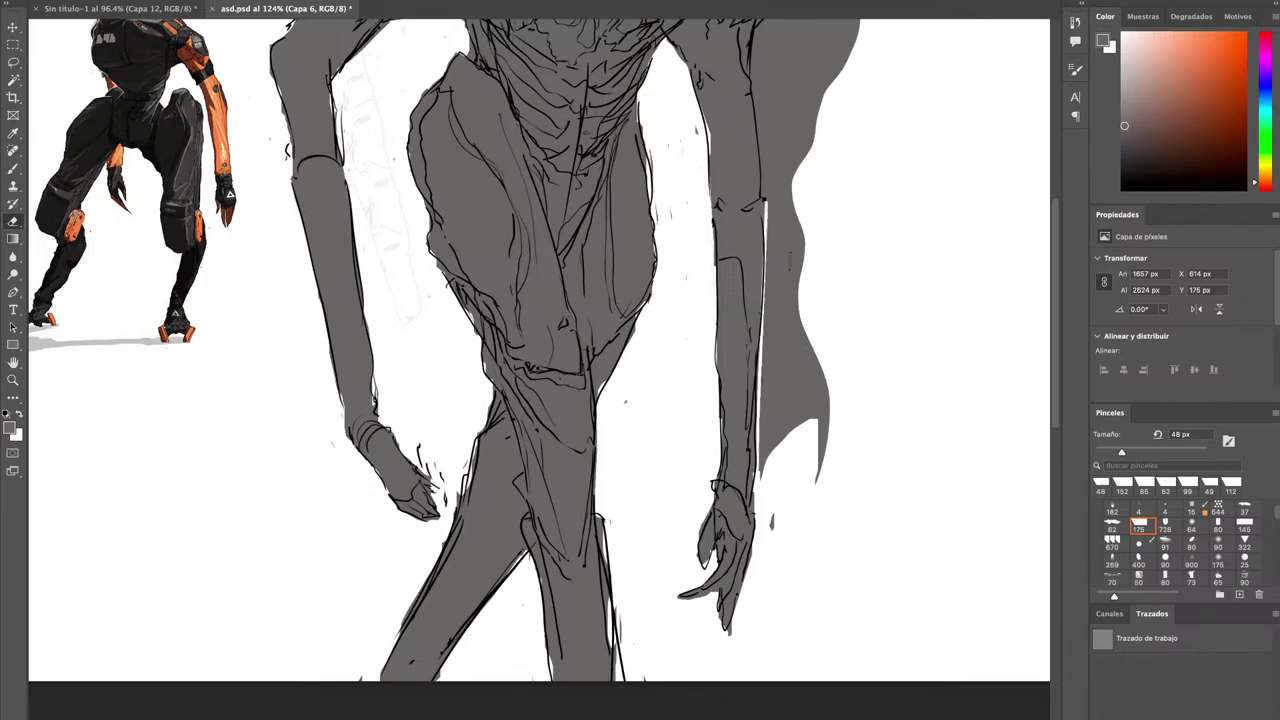
{"action": "left_click_drag", "start_coordinate": [789, 377], "coordinate": [833, 386]}
{"action": "mouse_move", "coordinate": [765, 445]}
{"action": "left_mouse_down"}
{"action": "mouse_move", "coordinate": [802, 452]}
{"action": "mouse_move", "coordinate": [764, 400]}
{"action": "mouse_move", "coordinate": [831, 386]}
{"action": "mouse_move", "coordinate": [766, 340]}
{"action": "mouse_move", "coordinate": [799, 352]}
{"action": "mouse_move", "coordinate": [766, 543]}
{"action": "left_mouse_up"}
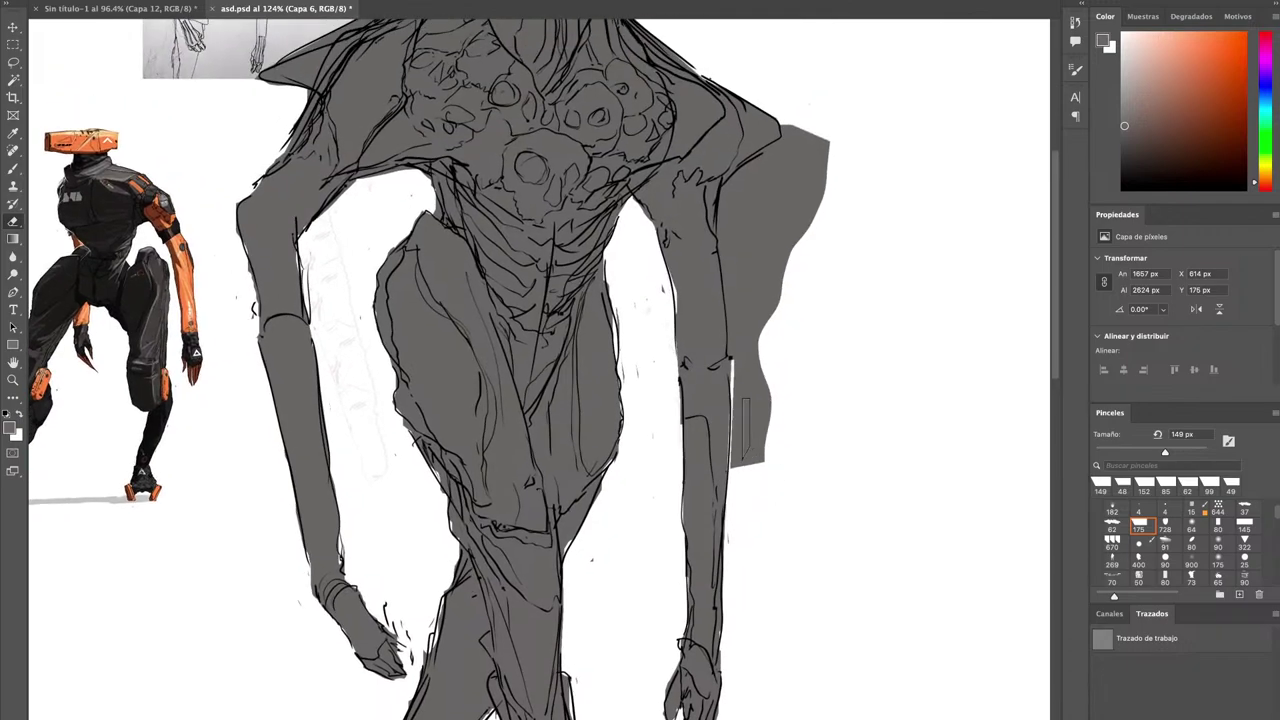
{"action": "mouse_move", "coordinate": [736, 448]}
{"action": "left_mouse_down"}
{"action": "mouse_move", "coordinate": [733, 410]}
{"action": "mouse_move", "coordinate": [758, 413]}
{"action": "mouse_move", "coordinate": [746, 328]}
{"action": "mouse_move", "coordinate": [830, 186]}
{"action": "mouse_move", "coordinate": [739, 236]}
{"action": "mouse_move", "coordinate": [799, 185]}
{"action": "mouse_move", "coordinate": [782, 183]}
{"action": "mouse_move", "coordinate": [825, 182]}
{"action": "mouse_move", "coordinate": [759, 245]}
{"action": "mouse_move", "coordinate": [724, 245]}
{"action": "mouse_move", "coordinate": [726, 288]}
{"action": "mouse_move", "coordinate": [777, 300]}
{"action": "left_mouse_up"}
Check the trimmed silhouette as a whole and save the document.
{"action": "key", "text": "z"}
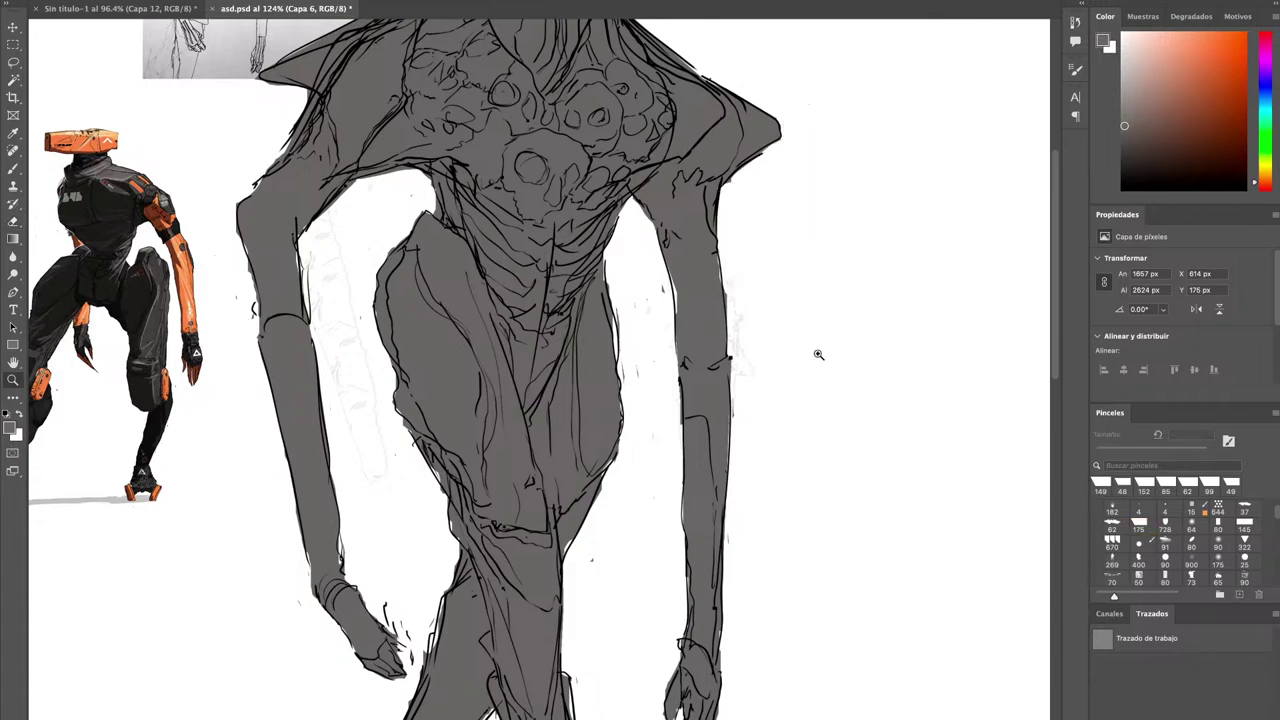
{"action": "left_click_drag", "start_coordinate": [817, 354], "coordinate": [728, 452]}
{"action": "left_click_drag", "start_coordinate": [690, 313], "coordinate": [723, 308]}
{"action": "scroll", "coordinate": [728, 315], "scroll_direction": "up", "scroll_amount": 2}
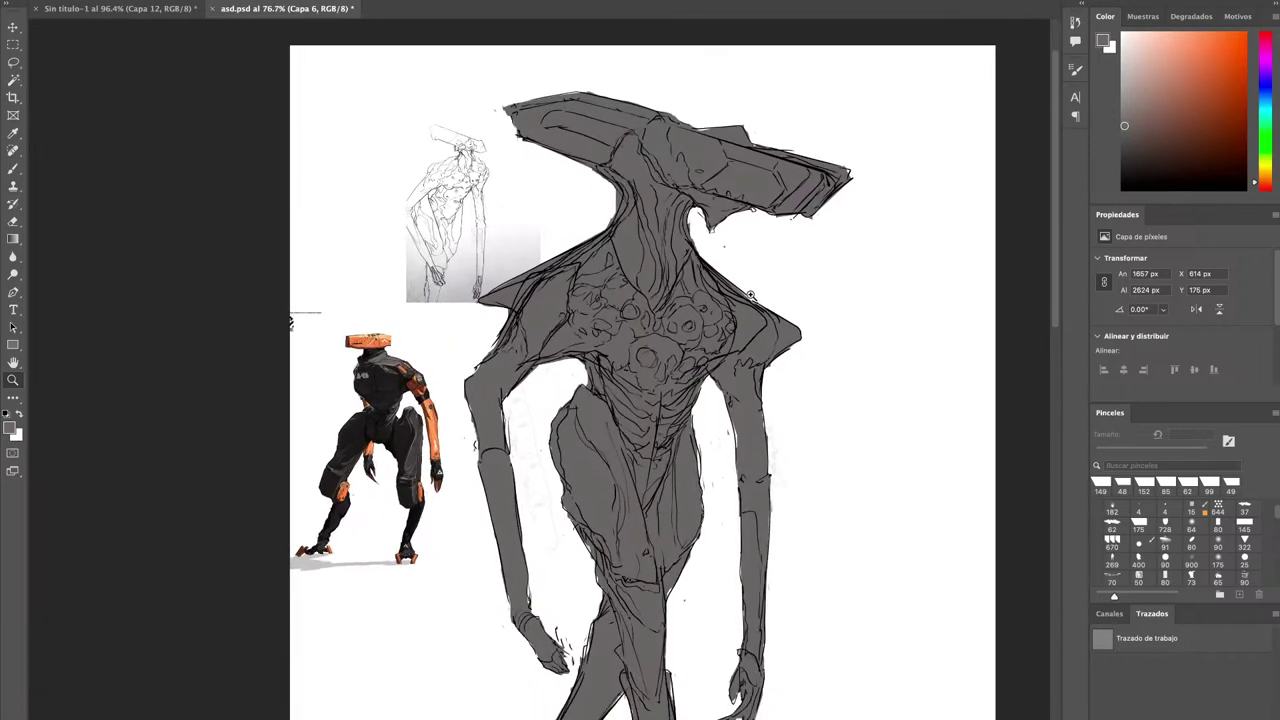
{"action": "key", "text": "v"}
{"action": "key", "text": "ctrl+s"}
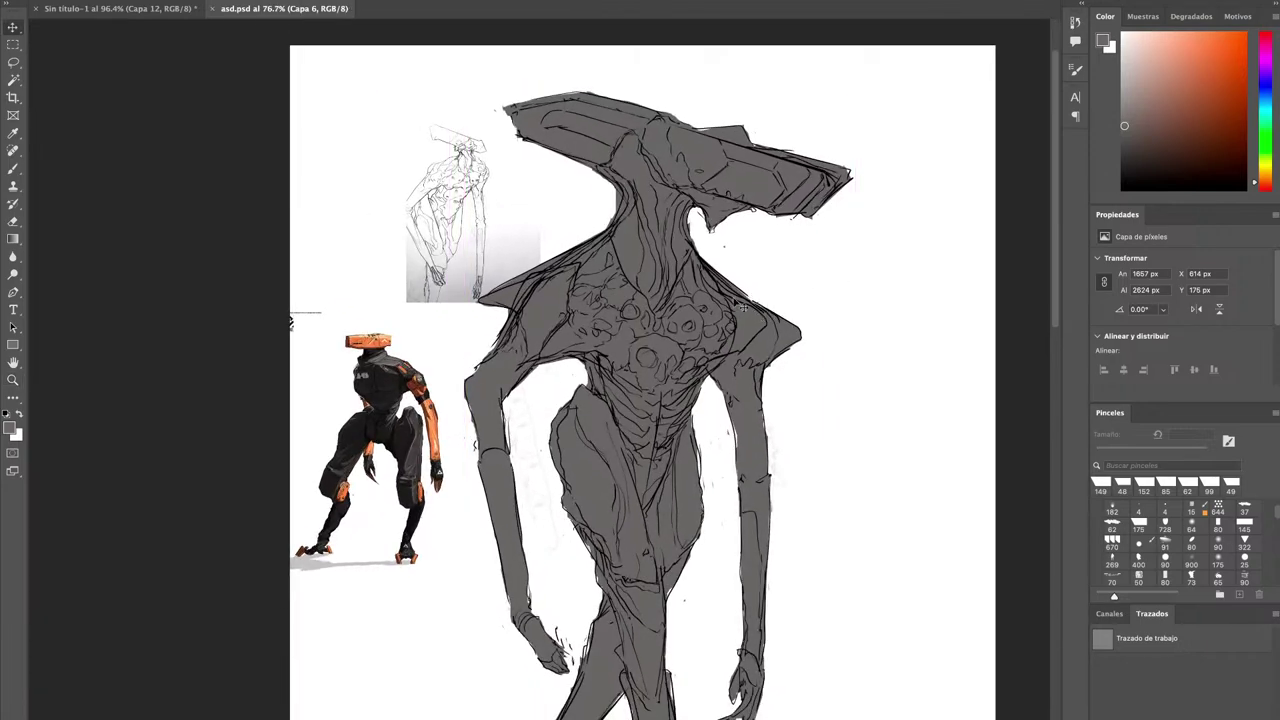
Duplicate the gray base layer and darken the copy to a very dark gray.
{"action": "key", "text": "z"}
{"action": "scroll", "coordinate": [745, 305], "scroll_direction": "up", "scroll_amount": 1}
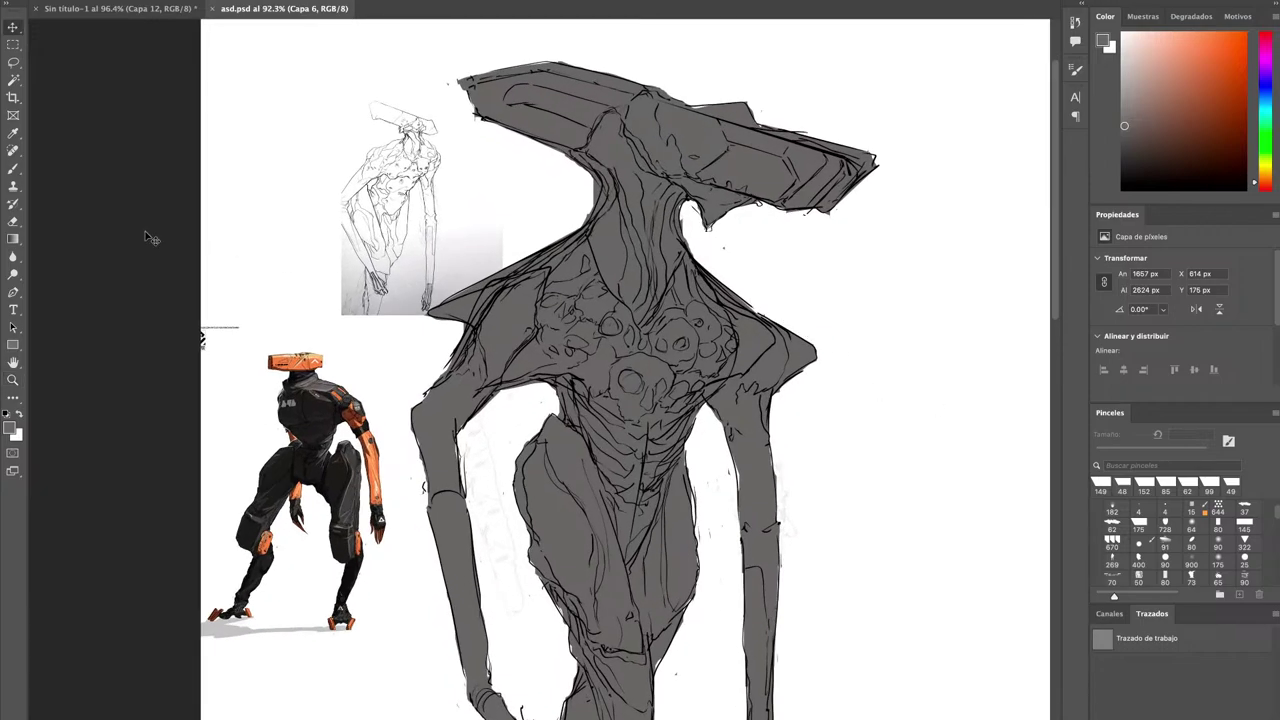
{"action": "key", "text": "ctrl+j"}
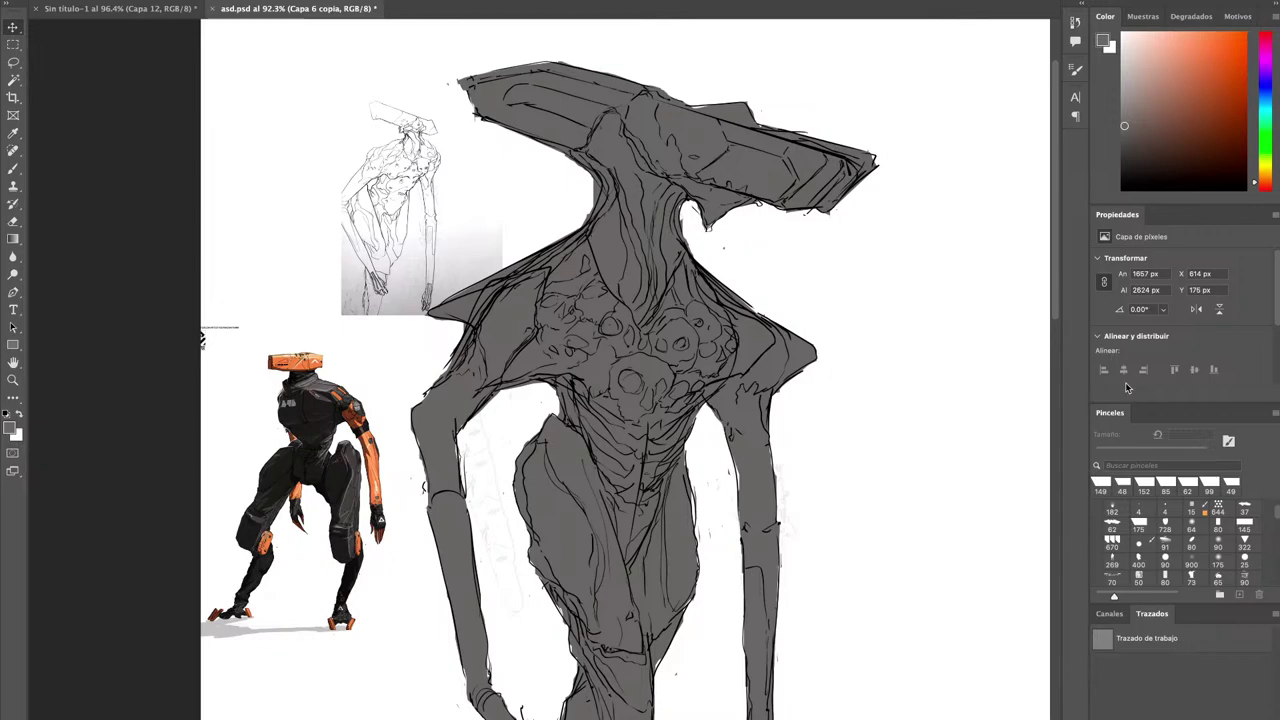
{"action": "key", "text": "o"}
{"action": "key", "text": "z"}
{"action": "mouse_move", "coordinate": [337, 371]}
{"action": "left_mouse_down"}
{"action": "mouse_move", "coordinate": [453, 316]}
{"action": "mouse_move", "coordinate": [405, 389]}
{"action": "left_mouse_up"}
{"action": "key", "text": "v"}
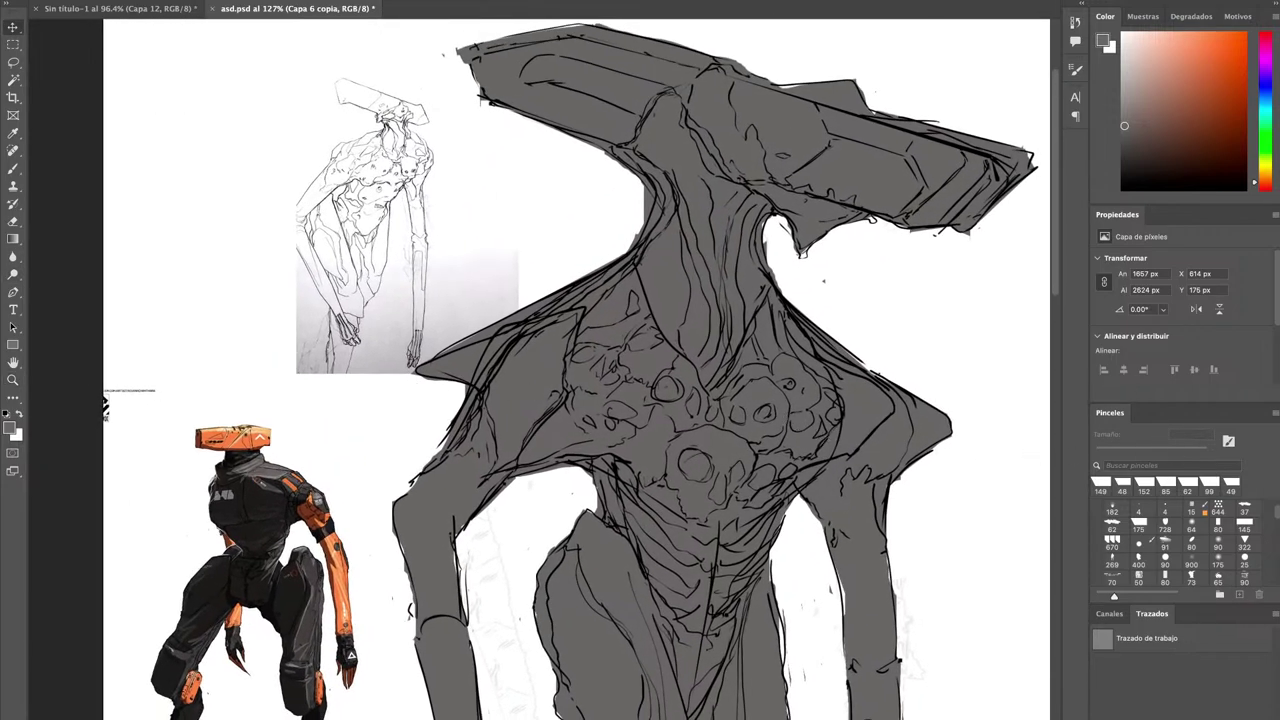
{"action": "key", "text": "i"}
{"action": "left_click_drag", "start_coordinate": [645, 181], "coordinate": [642, 181]}
{"action": "key", "text": "v"}
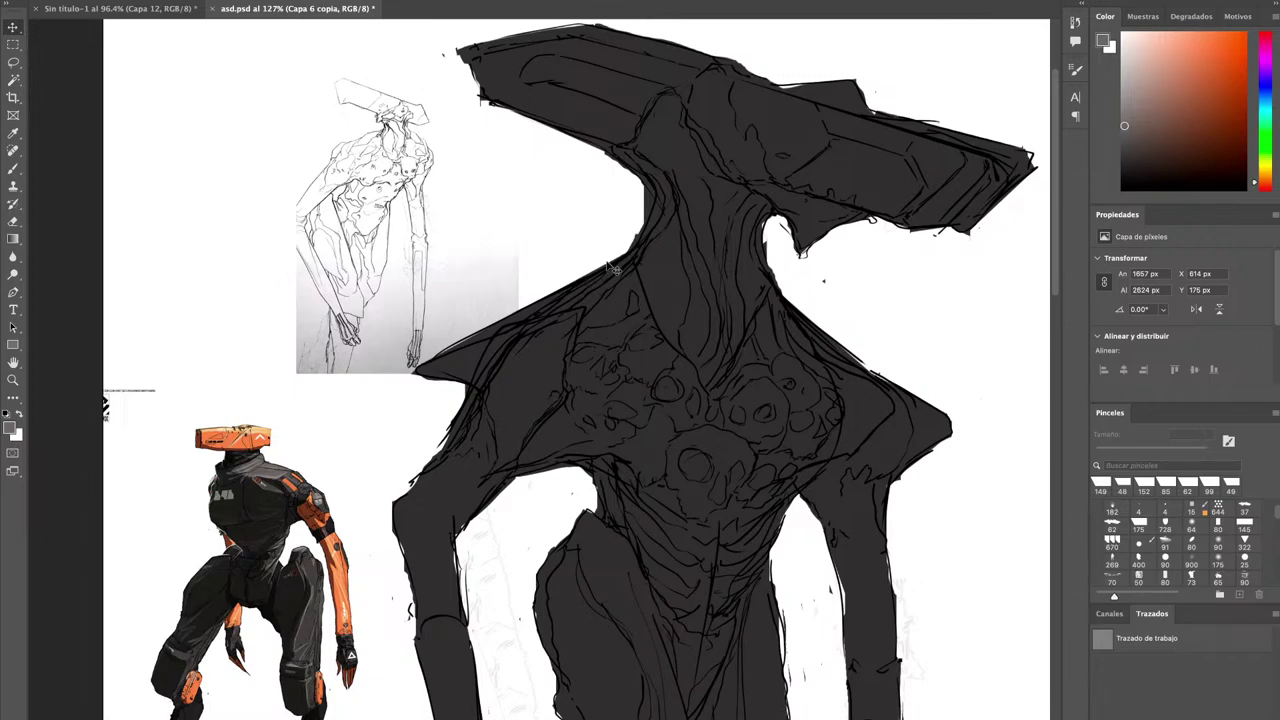
Lighten the upper surface of the head with the Dodge tool, using a textured brush at 356 px.
{"action": "key", "text": "o"}
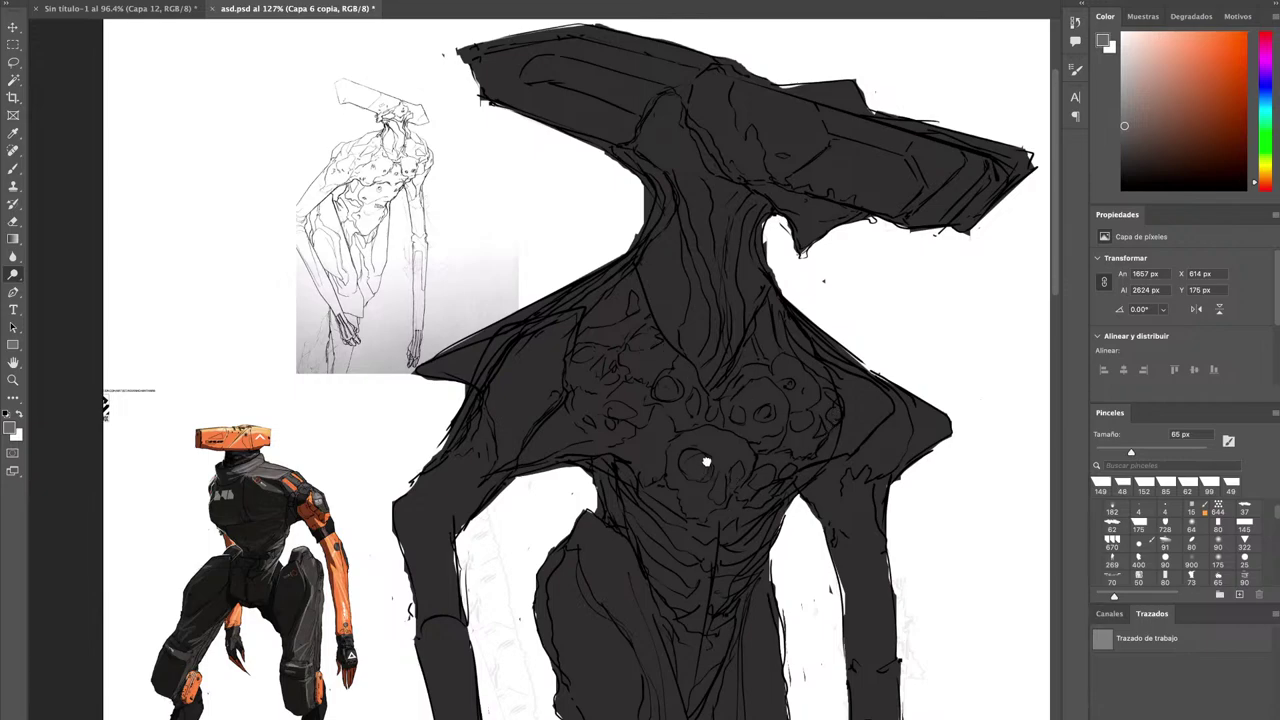
{"action": "left_click", "coordinate": [1165, 543]}
{"action": "left_click_drag", "start_coordinate": [544, 332], "coordinate": [745, 333]}
{"action": "left_click_drag", "start_coordinate": [991, 144], "coordinate": [889, 116]}
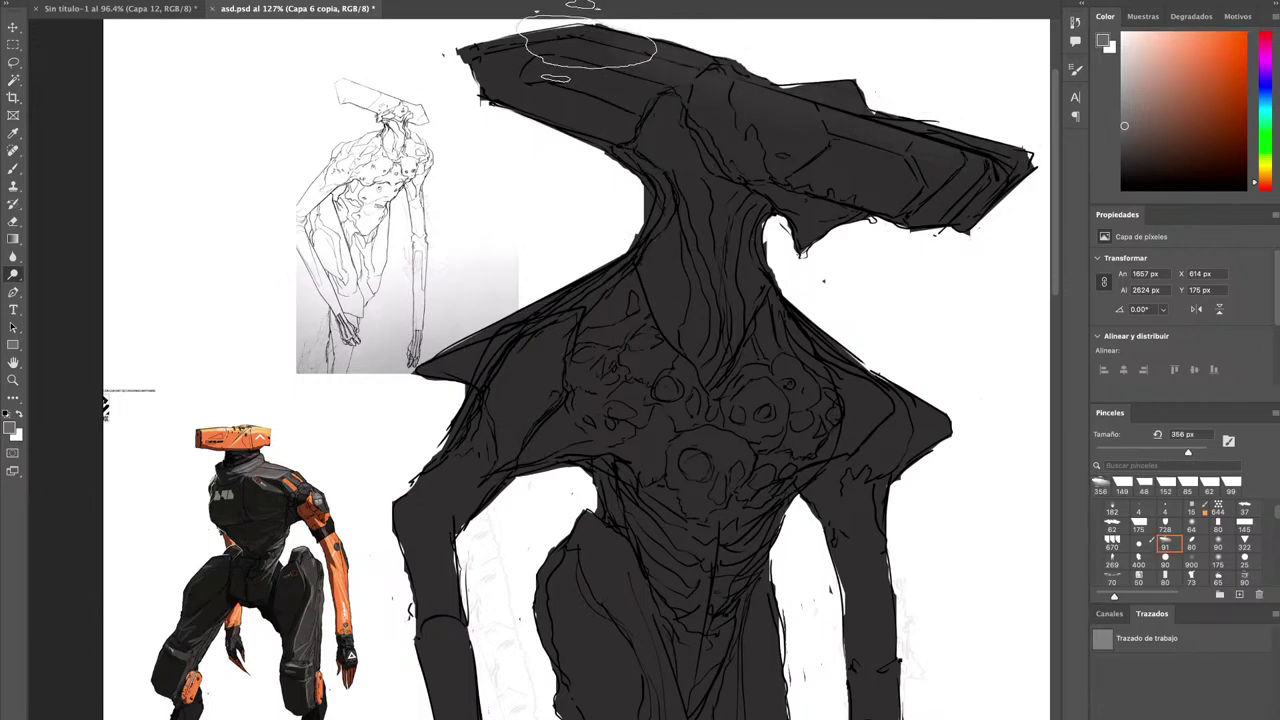
{"action": "mouse_move", "coordinate": [587, 42]}
{"action": "left_mouse_down"}
{"action": "mouse_move", "coordinate": [1032, 138]}
{"action": "mouse_move", "coordinate": [575, 30]}
{"action": "mouse_move", "coordinate": [1000, 128]}
{"action": "left_mouse_up"}
{"action": "key", "text": "super+z"}
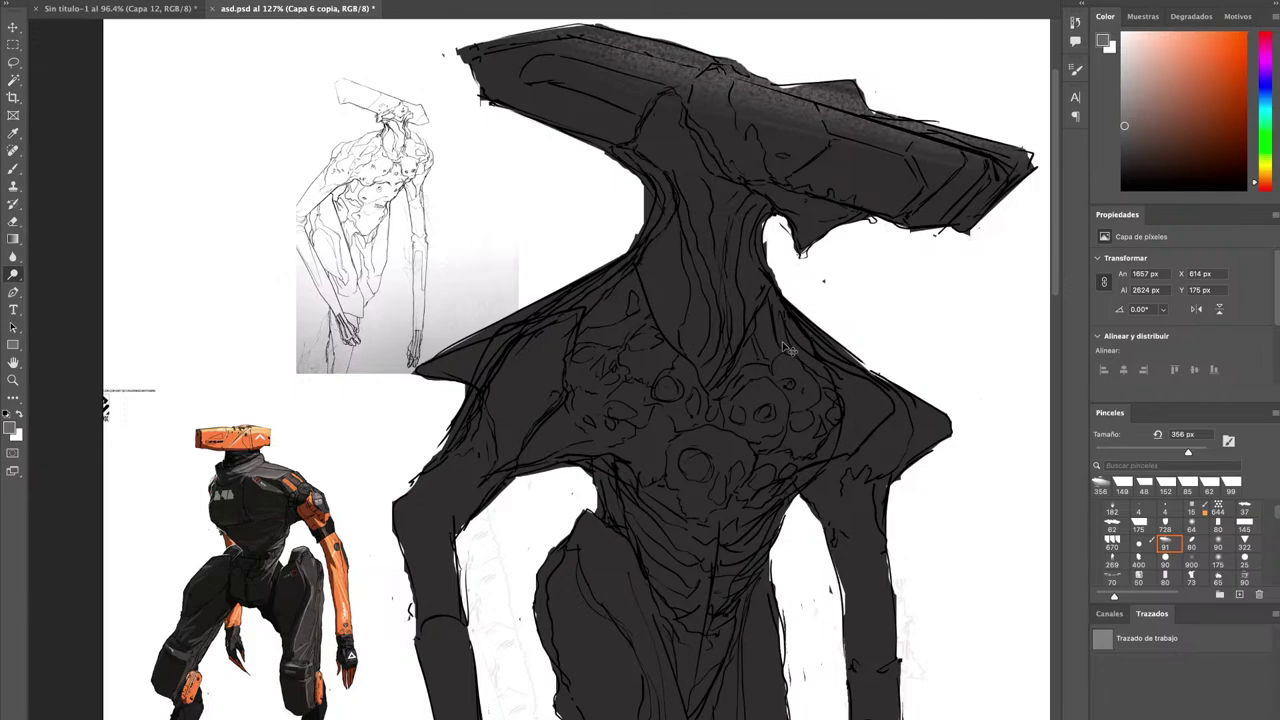
Undo the textured dodge strokes on the upper surface of the head.
{"action": "key", "text": "ctrl+z"}
{"action": "key", "text": "ctrl+z"}
{"action": "key", "text": "ctrl+z"}
Sample orange from the reference robot's head and paint the left section of the creature's head with a square brush at 58 px.
{"action": "key", "text": "b"}
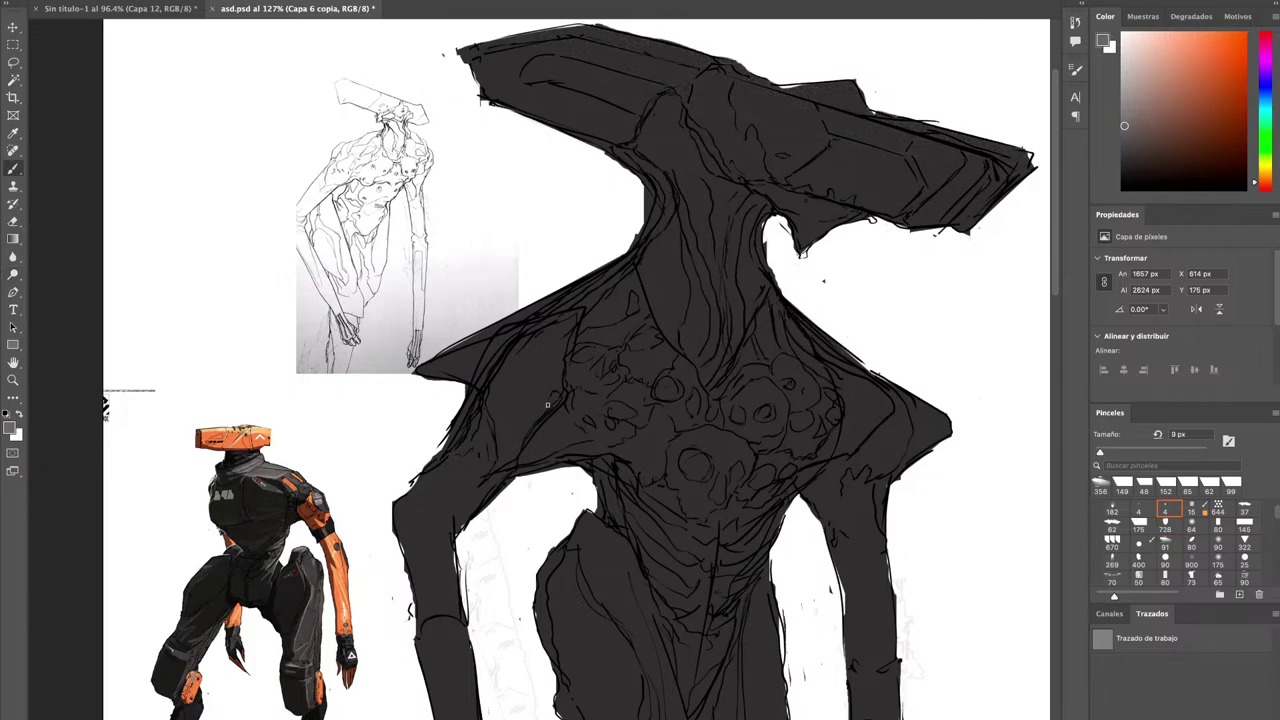
{"action": "left_click", "coordinate": [233, 434], "text": "alt"}
{"action": "left_click_drag", "start_coordinate": [756, 164], "coordinate": [780, 167]}
{"action": "mouse_move", "coordinate": [498, 91]}
{"action": "left_mouse_down"}
{"action": "mouse_move", "coordinate": [618, 134]}
{"action": "mouse_move", "coordinate": [646, 91]}
{"action": "mouse_move", "coordinate": [671, 81]}
{"action": "left_mouse_up"}
{"action": "mouse_move", "coordinate": [494, 50]}
{"action": "left_mouse_down"}
{"action": "mouse_move", "coordinate": [470, 48]}
{"action": "mouse_move", "coordinate": [480, 88]}
{"action": "mouse_move", "coordinate": [470, 55]}
{"action": "mouse_move", "coordinate": [586, 35]}
{"action": "mouse_move", "coordinate": [517, 42]}
{"action": "mouse_move", "coordinate": [598, 36]}
{"action": "mouse_move", "coordinate": [712, 67]}
{"action": "mouse_move", "coordinate": [677, 90]}
{"action": "mouse_move", "coordinate": [676, 69]}
{"action": "mouse_move", "coordinate": [590, 46]}
{"action": "mouse_move", "coordinate": [550, 51]}
{"action": "mouse_move", "coordinate": [549, 88]}
{"action": "mouse_move", "coordinate": [600, 118]}
{"action": "mouse_move", "coordinate": [600, 60]}
{"action": "mouse_move", "coordinate": [658, 70]}
{"action": "mouse_move", "coordinate": [590, 100]}
{"action": "mouse_move", "coordinate": [600, 110]}
{"action": "mouse_move", "coordinate": [630, 90]}
{"action": "left_mouse_up"}
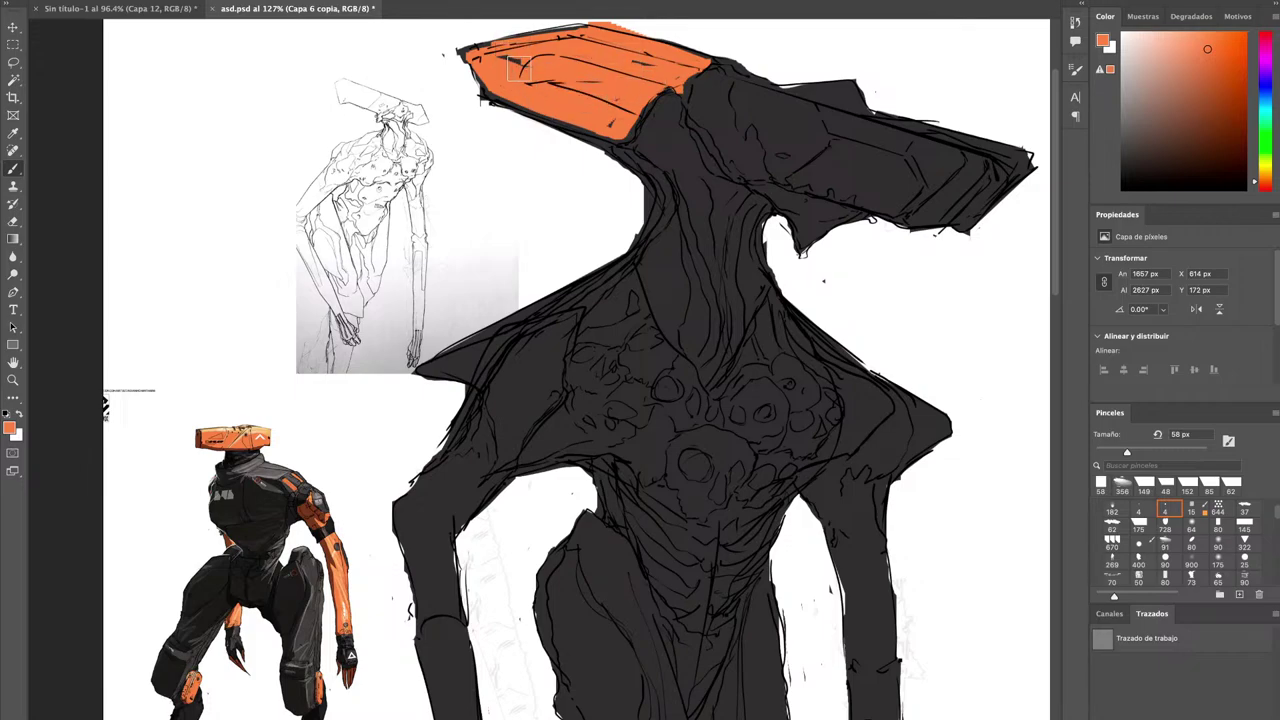
{"action": "mouse_move", "coordinate": [493, 89]}
{"action": "left_mouse_down"}
{"action": "mouse_move", "coordinate": [617, 151]}
{"action": "mouse_move", "coordinate": [615, 139]}
{"action": "mouse_move", "coordinate": [649, 128]}
{"action": "mouse_move", "coordinate": [660, 146]}
{"action": "mouse_move", "coordinate": [633, 149]}
{"action": "mouse_move", "coordinate": [615, 133]}
{"action": "mouse_move", "coordinate": [663, 85]}
{"action": "left_mouse_up"}
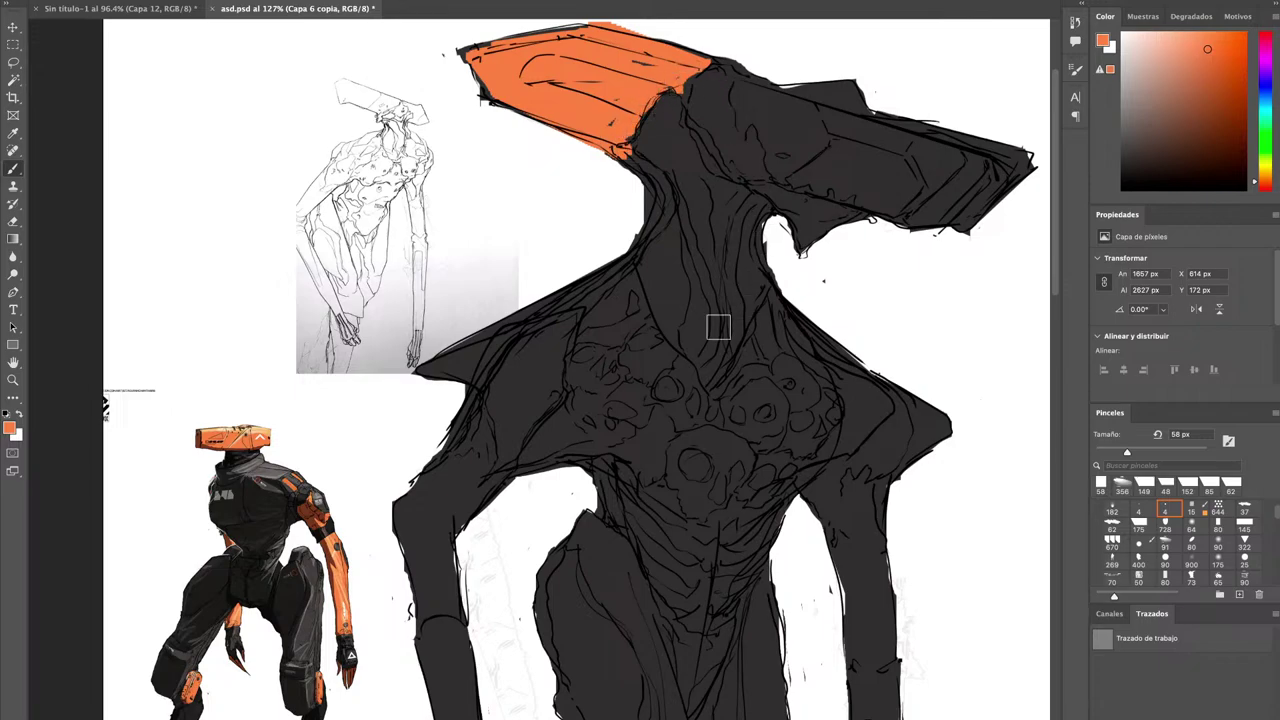
Paint the creature's left upper arm orange from under the shoulder spike down to the elbow.
{"action": "mouse_move", "coordinate": [523, 416]}
{"action": "left_mouse_down"}
{"action": "mouse_move", "coordinate": [554, 363]}
{"action": "mouse_move", "coordinate": [555, 342]}
{"action": "mouse_move", "coordinate": [460, 382]}
{"action": "mouse_move", "coordinate": [512, 306]}
{"action": "mouse_move", "coordinate": [468, 369]}
{"action": "mouse_move", "coordinate": [519, 364]}
{"action": "mouse_move", "coordinate": [518, 394]}
{"action": "mouse_move", "coordinate": [482, 436]}
{"action": "mouse_move", "coordinate": [526, 396]}
{"action": "mouse_move", "coordinate": [483, 415]}
{"action": "mouse_move", "coordinate": [450, 403]}
{"action": "mouse_move", "coordinate": [464, 386]}
{"action": "mouse_move", "coordinate": [449, 396]}
{"action": "mouse_move", "coordinate": [499, 348]}
{"action": "mouse_move", "coordinate": [494, 389]}
{"action": "mouse_move", "coordinate": [504, 343]}
{"action": "mouse_move", "coordinate": [497, 396]}
{"action": "mouse_move", "coordinate": [512, 373]}
{"action": "mouse_move", "coordinate": [497, 403]}
{"action": "mouse_move", "coordinate": [472, 383]}
{"action": "left_mouse_up"}
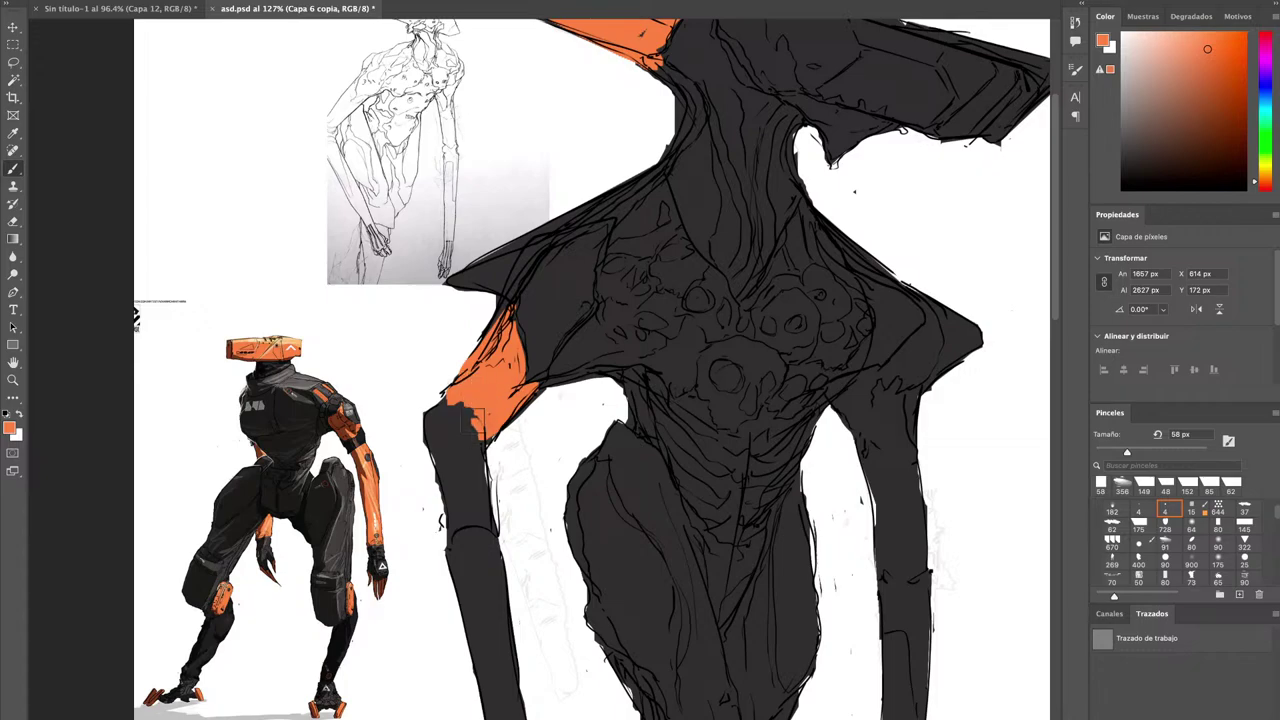
{"action": "left_click_drag", "start_coordinate": [441, 403], "coordinate": [486, 438]}
{"action": "mouse_move", "coordinate": [508, 346]}
{"action": "left_mouse_down"}
{"action": "mouse_move", "coordinate": [502, 304]}
{"action": "mouse_move", "coordinate": [502, 317]}
{"action": "left_mouse_up"}
Paint two orange bands across the left arm below the elbow, redoing the first band until its shape is clean.
{"action": "mouse_move", "coordinate": [481, 434]}
{"action": "left_mouse_down"}
{"action": "mouse_move", "coordinate": [505, 262]}
{"action": "mouse_move", "coordinate": [497, 296]}
{"action": "left_mouse_up"}
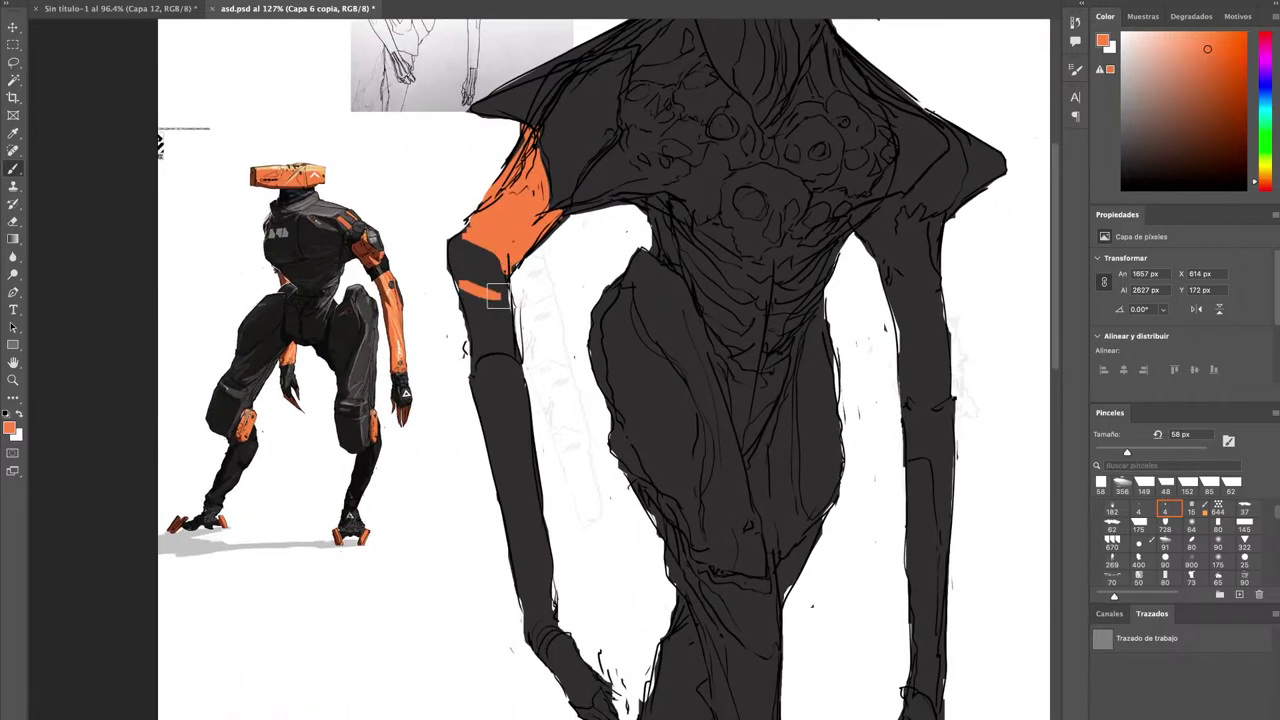
{"action": "key", "text": "ctrl+z"}
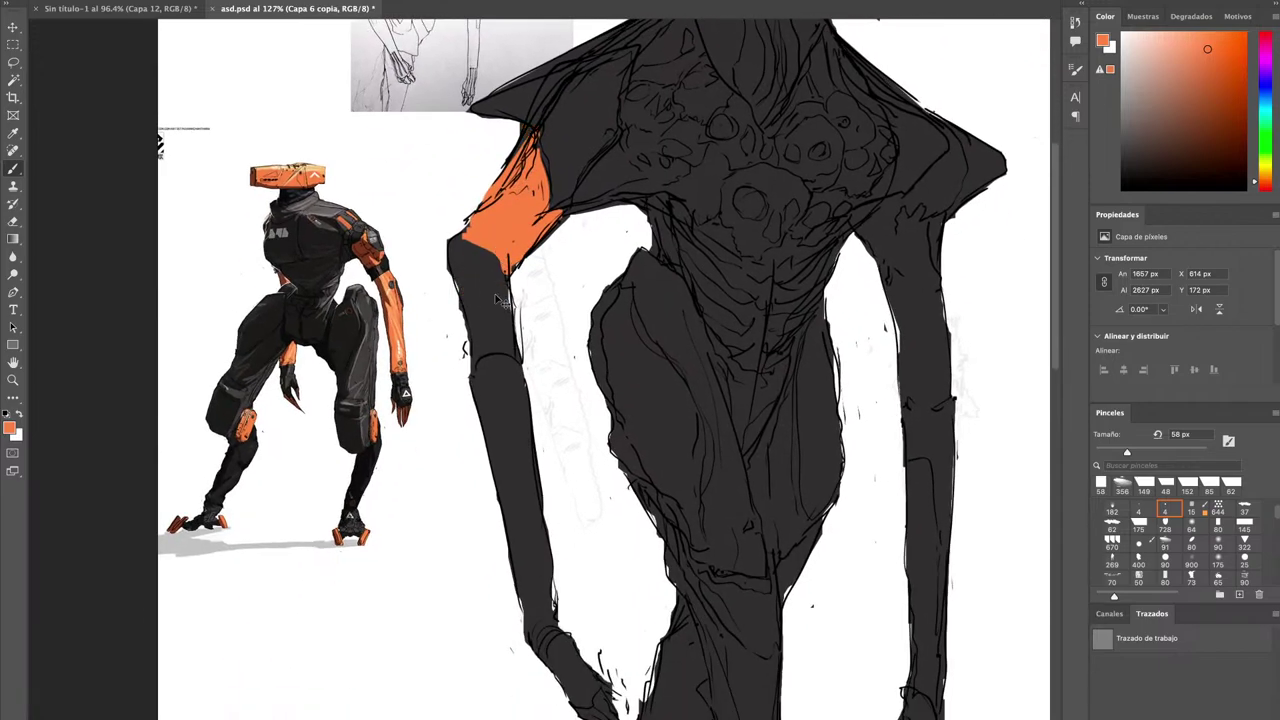
{"action": "mouse_move", "coordinate": [495, 292]}
{"action": "left_mouse_down"}
{"action": "mouse_move", "coordinate": [462, 296]}
{"action": "mouse_move", "coordinate": [515, 298]}
{"action": "mouse_move", "coordinate": [465, 312]}
{"action": "mouse_move", "coordinate": [500, 308]}
{"action": "left_mouse_up"}
{"action": "key", "text": "ctrl+z"}
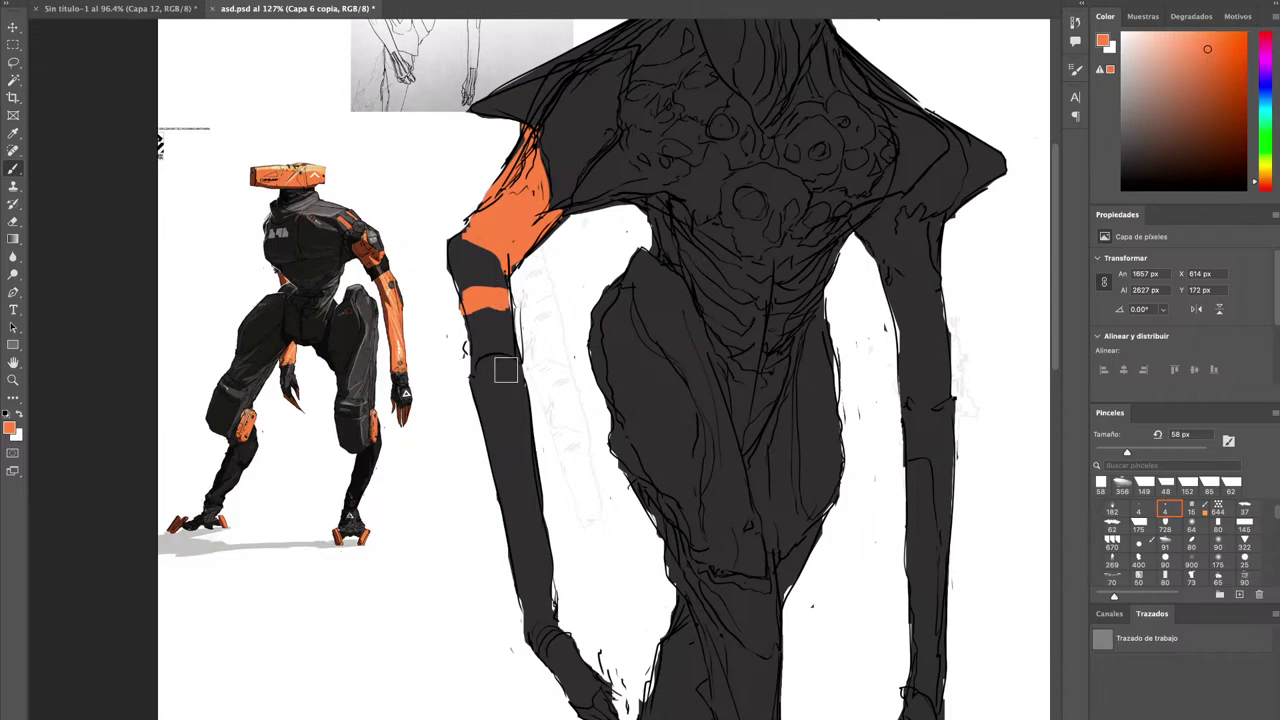
{"action": "mouse_move", "coordinate": [477, 352]}
{"action": "left_mouse_down"}
{"action": "mouse_move", "coordinate": [508, 356]}
{"action": "mouse_move", "coordinate": [494, 337]}
{"action": "left_mouse_up"}
{"action": "left_click_drag", "start_coordinate": [495, 401], "coordinate": [494, 351]}
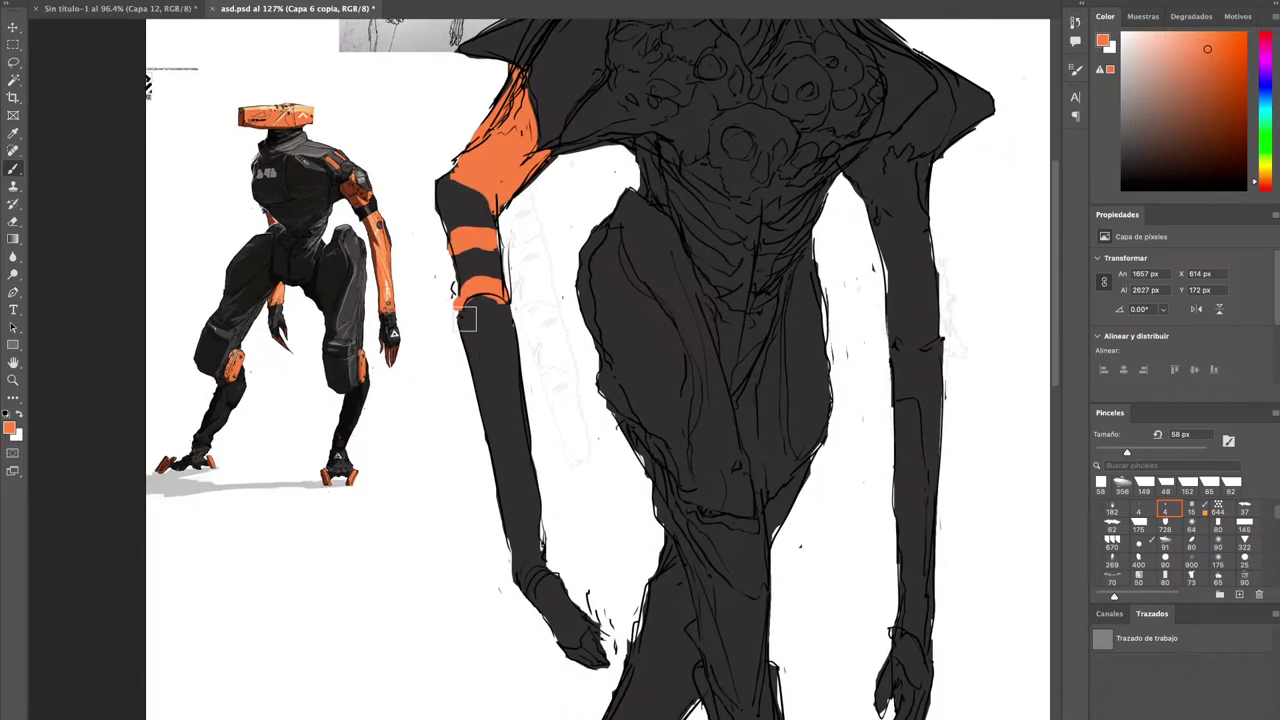
Fill the left forearm down to the wrist and the fingers with orange, erasing the spill beside the forearm at 149 px.
{"action": "left_click", "coordinate": [462, 318]}
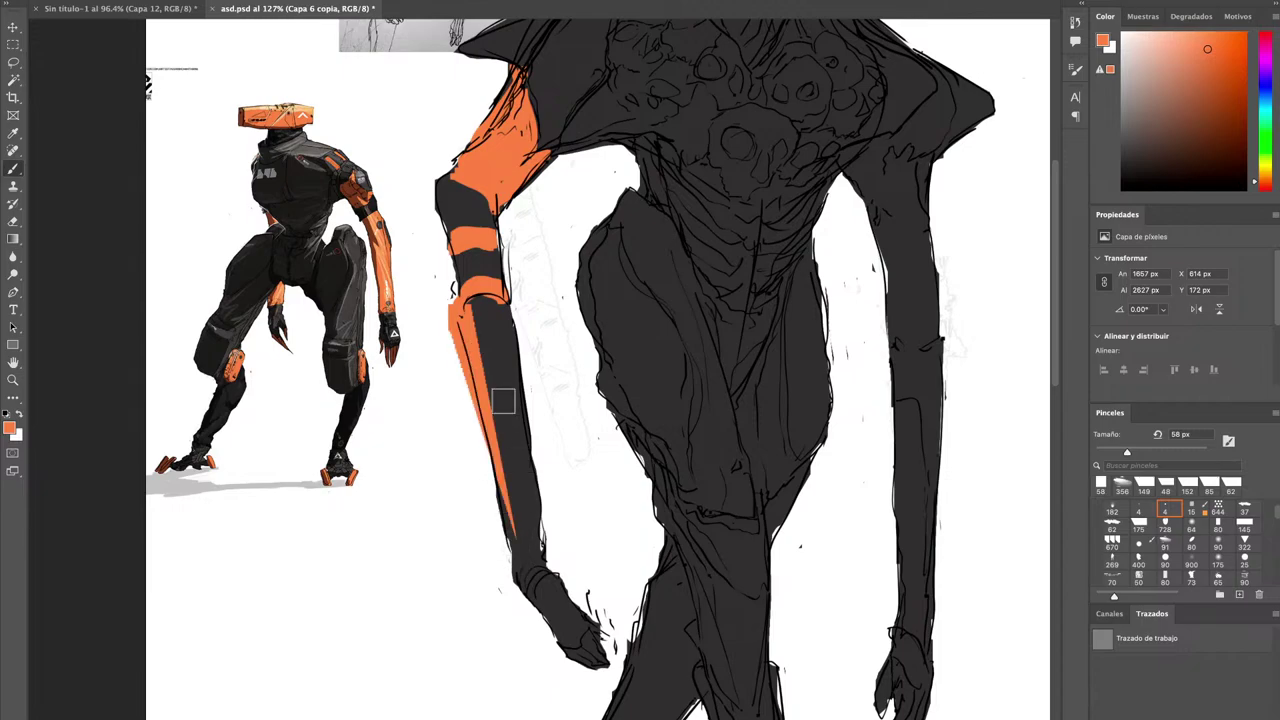
{"action": "left_click_drag", "start_coordinate": [468, 340], "coordinate": [510, 545]}
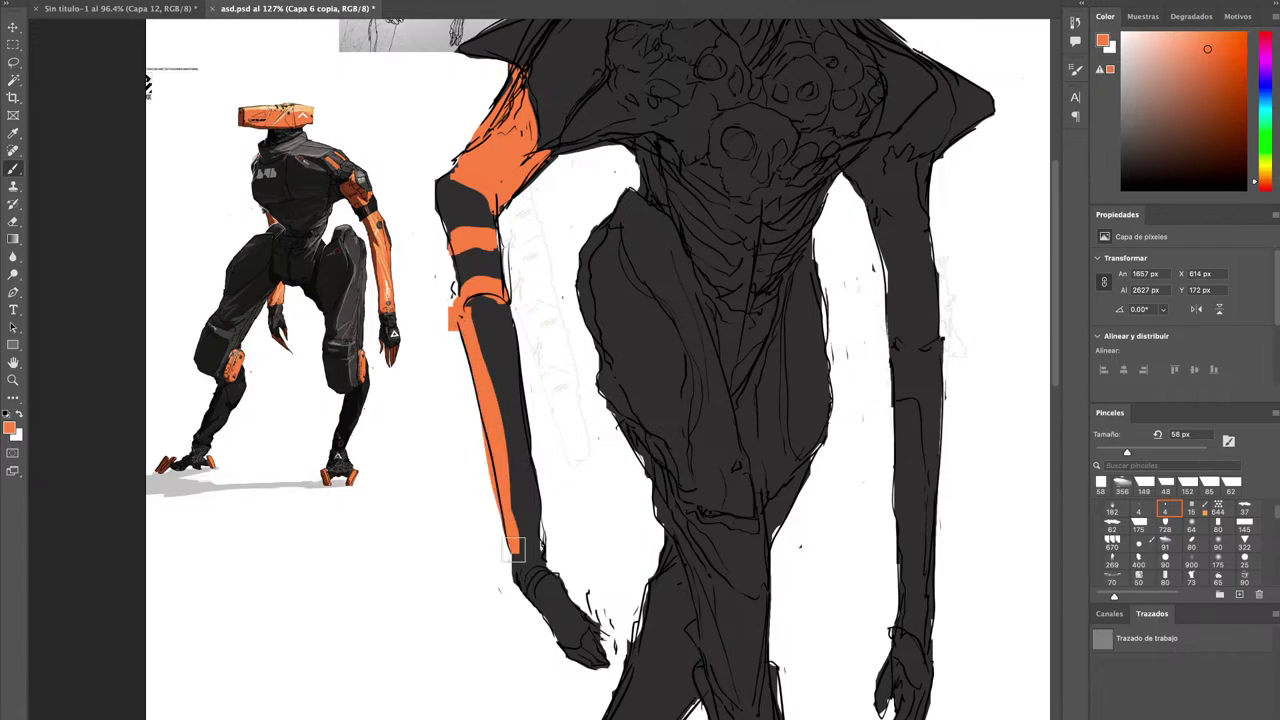
{"action": "mouse_move", "coordinate": [500, 364]}
{"action": "left_mouse_down"}
{"action": "mouse_move", "coordinate": [517, 498]}
{"action": "mouse_move", "coordinate": [482, 301]}
{"action": "mouse_move", "coordinate": [487, 320]}
{"action": "mouse_move", "coordinate": [477, 306]}
{"action": "mouse_move", "coordinate": [472, 325]}
{"action": "mouse_move", "coordinate": [487, 307]}
{"action": "mouse_move", "coordinate": [499, 363]}
{"action": "mouse_move", "coordinate": [499, 310]}
{"action": "mouse_move", "coordinate": [527, 523]}
{"action": "mouse_move", "coordinate": [509, 416]}
{"action": "left_mouse_up"}
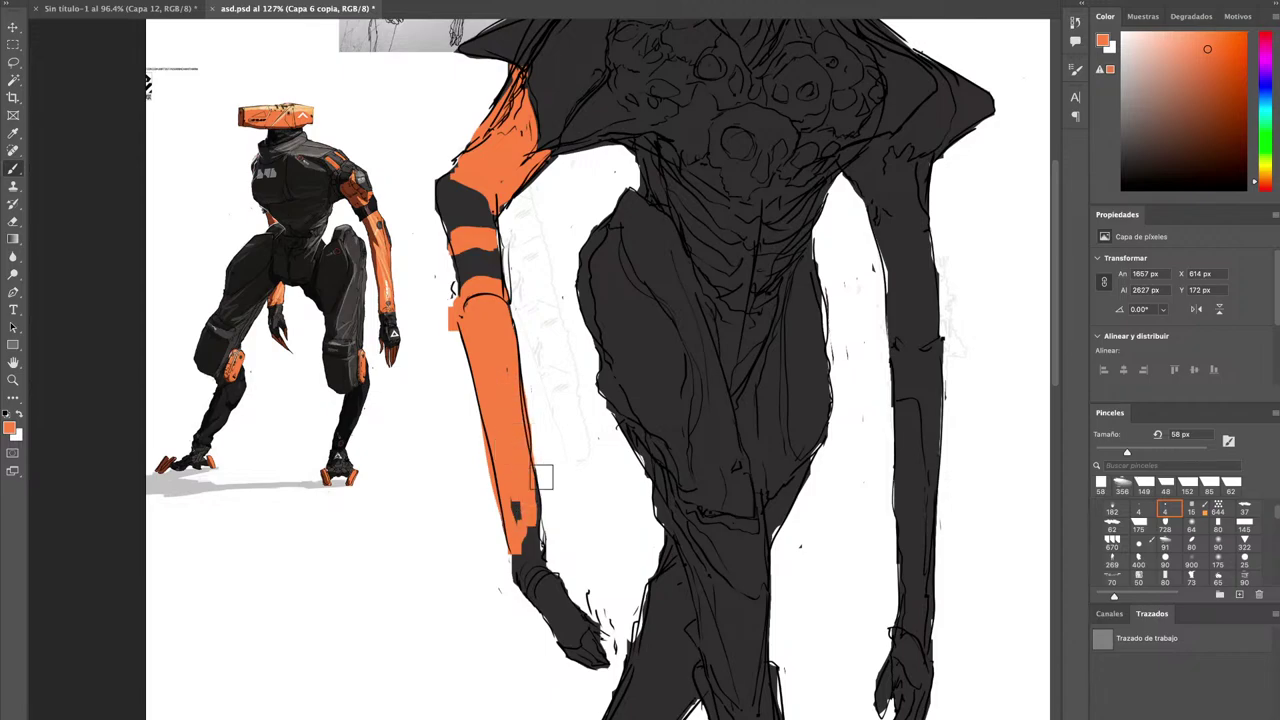
{"action": "mouse_move", "coordinate": [541, 477]}
{"action": "left_mouse_down"}
{"action": "mouse_move", "coordinate": [515, 505]}
{"action": "mouse_move", "coordinate": [518, 580]}
{"action": "mouse_move", "coordinate": [530, 513]}
{"action": "left_mouse_up"}
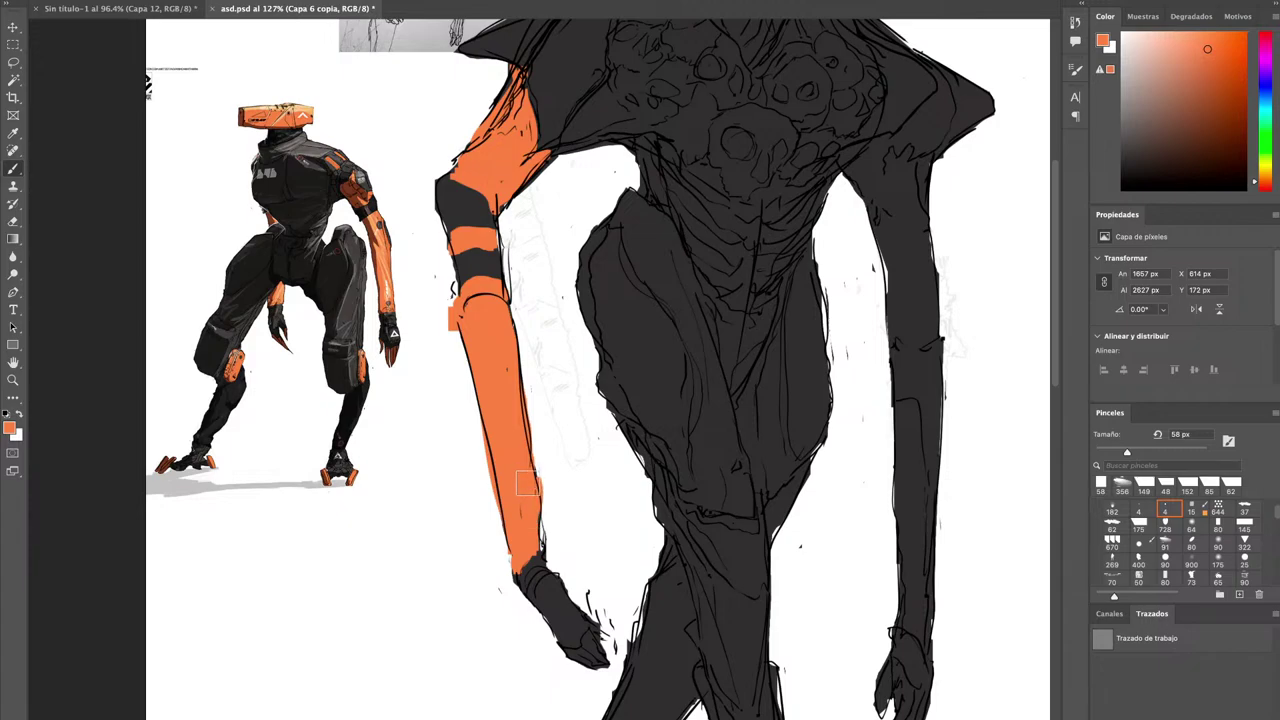
{"action": "key", "text": "e"}
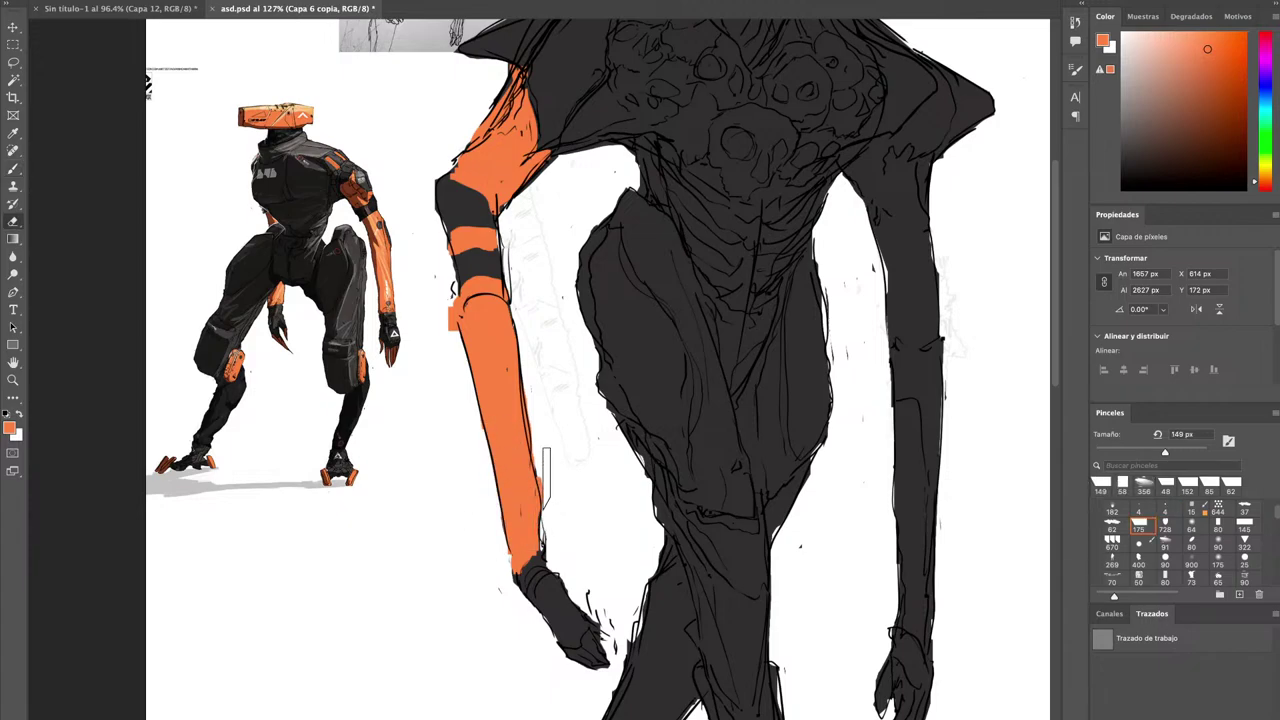
{"action": "key", "text": "b"}
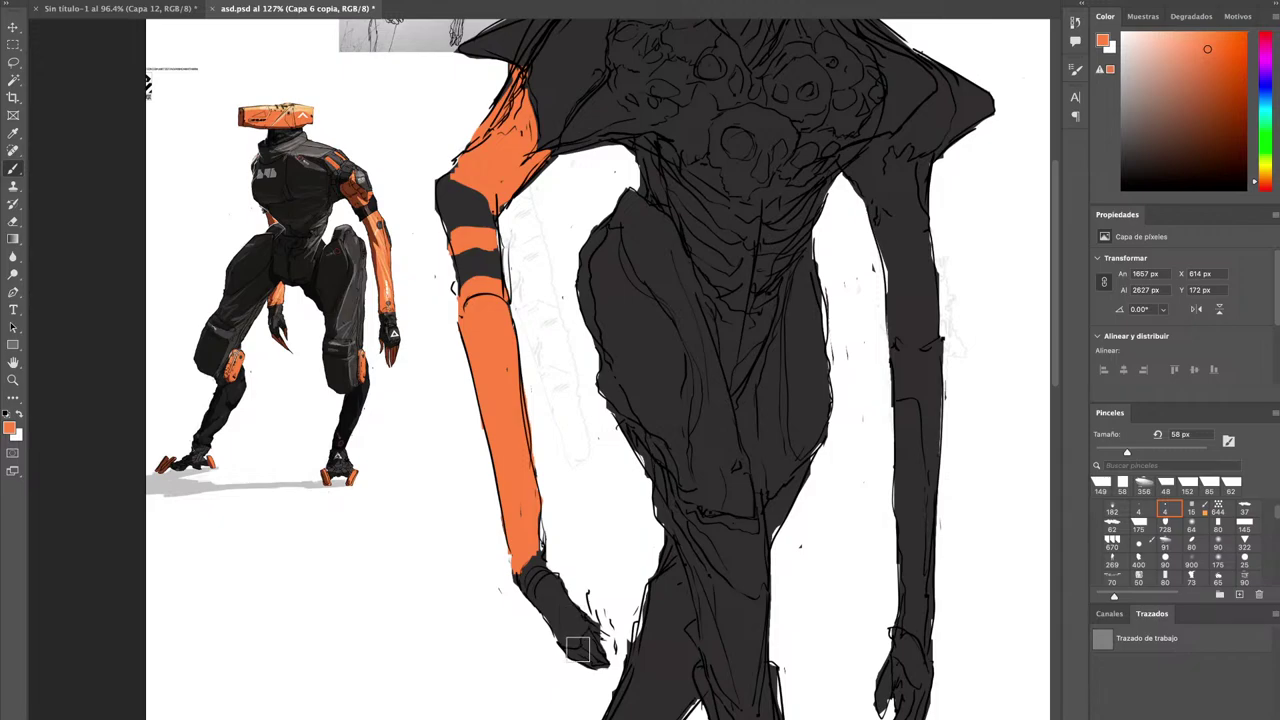
{"action": "mouse_move", "coordinate": [577, 648]}
{"action": "left_mouse_down"}
{"action": "mouse_move", "coordinate": [586, 640]}
{"action": "mouse_move", "coordinate": [598, 660]}
{"action": "mouse_move", "coordinate": [578, 655]}
{"action": "mouse_move", "coordinate": [593, 628]}
{"action": "left_mouse_up"}
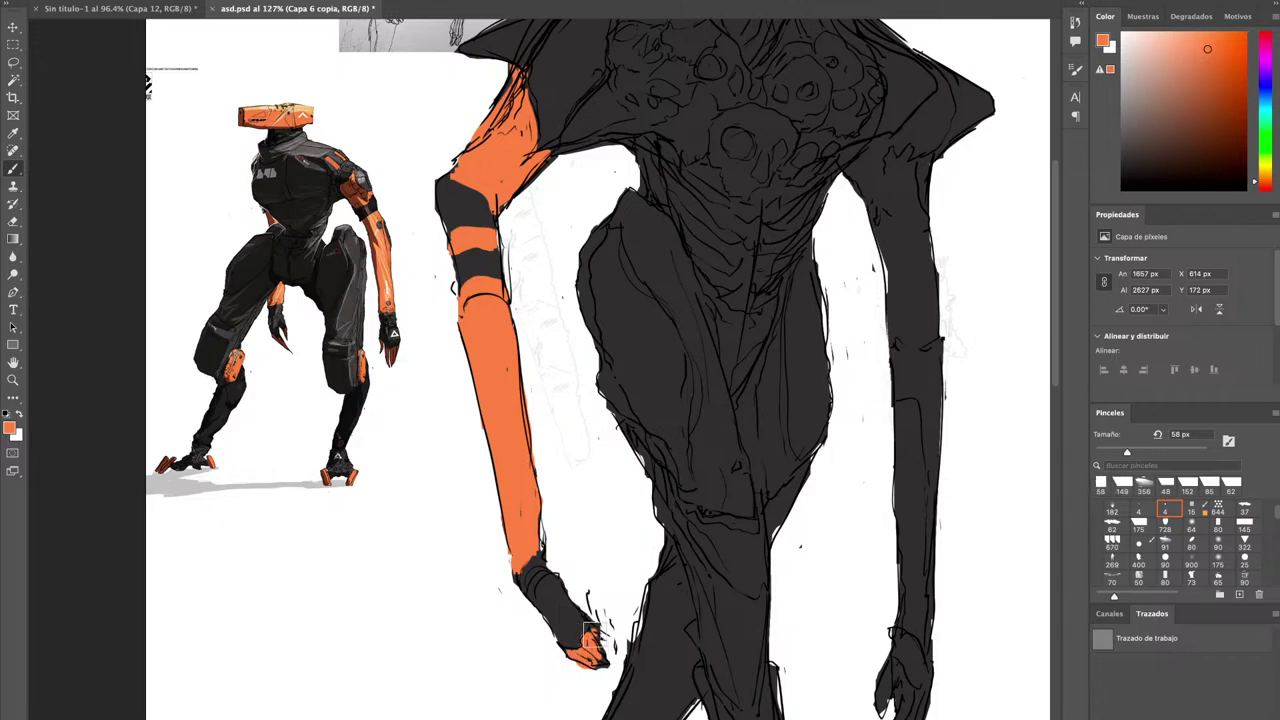
Paint the right upper arm orange up to the underside of the shoulder spike and add an orange band below it.
{"action": "left_click_drag", "start_coordinate": [758, 404], "coordinate": [670, 474]}
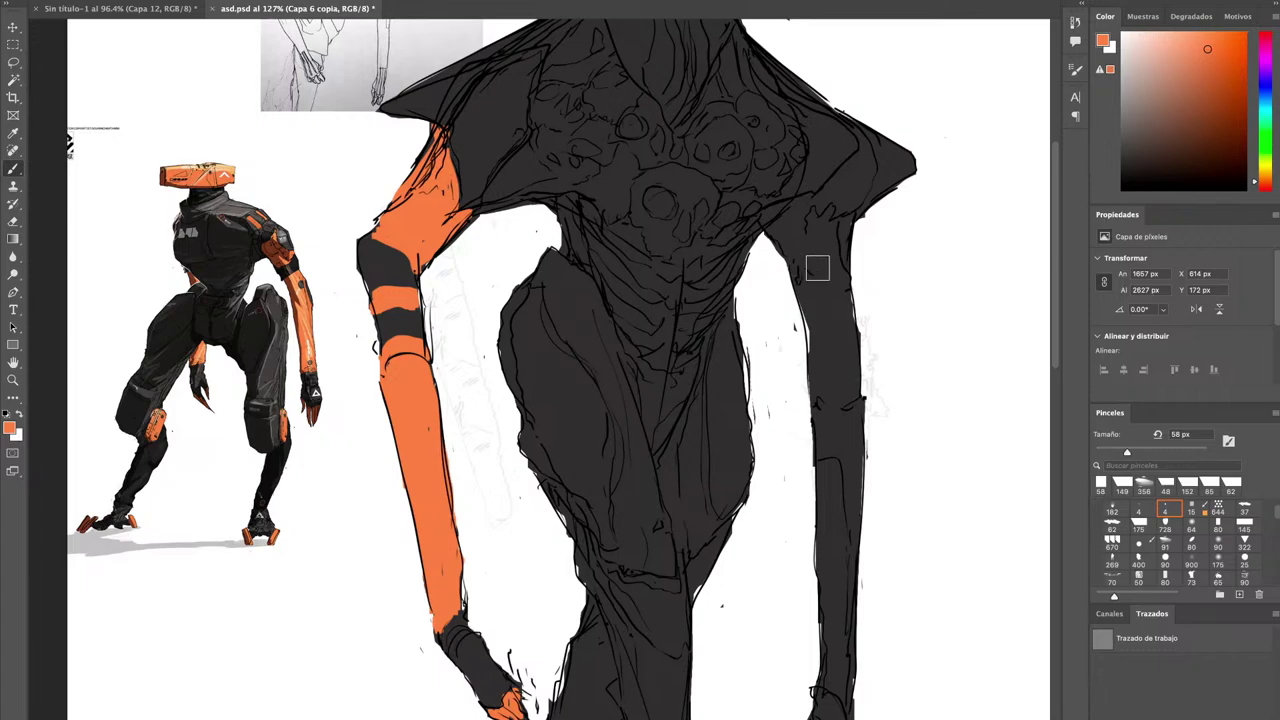
{"action": "left_click_drag", "start_coordinate": [789, 251], "coordinate": [896, 161]}
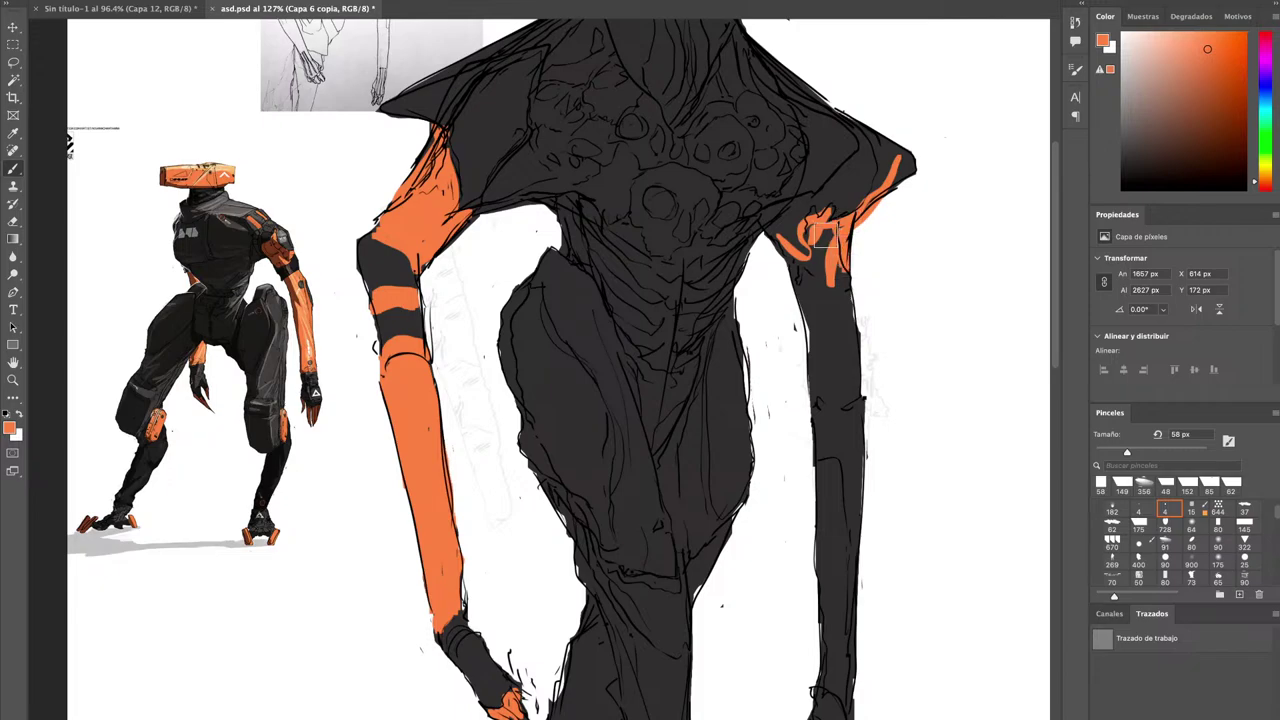
{"action": "mouse_move", "coordinate": [814, 243]}
{"action": "left_mouse_down"}
{"action": "mouse_move", "coordinate": [781, 238]}
{"action": "mouse_move", "coordinate": [802, 290]}
{"action": "mouse_move", "coordinate": [781, 240]}
{"action": "left_mouse_up"}
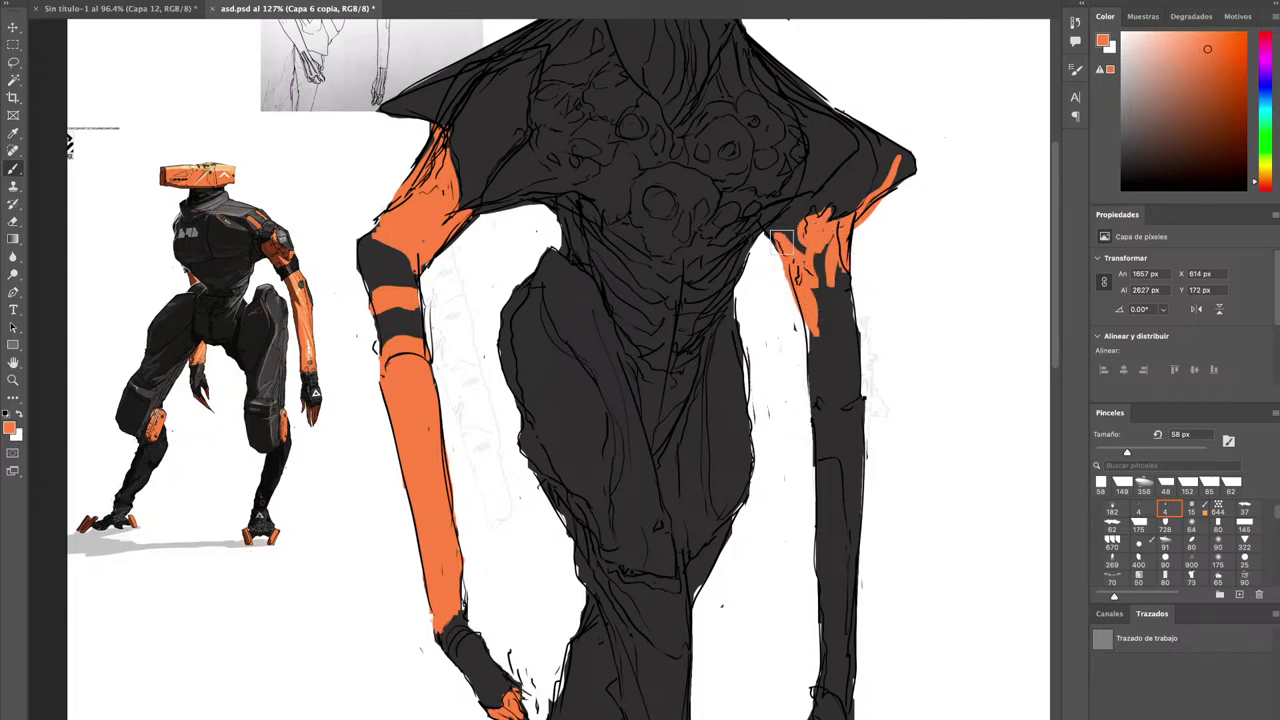
{"action": "left_click_drag", "start_coordinate": [809, 312], "coordinate": [818, 330]}
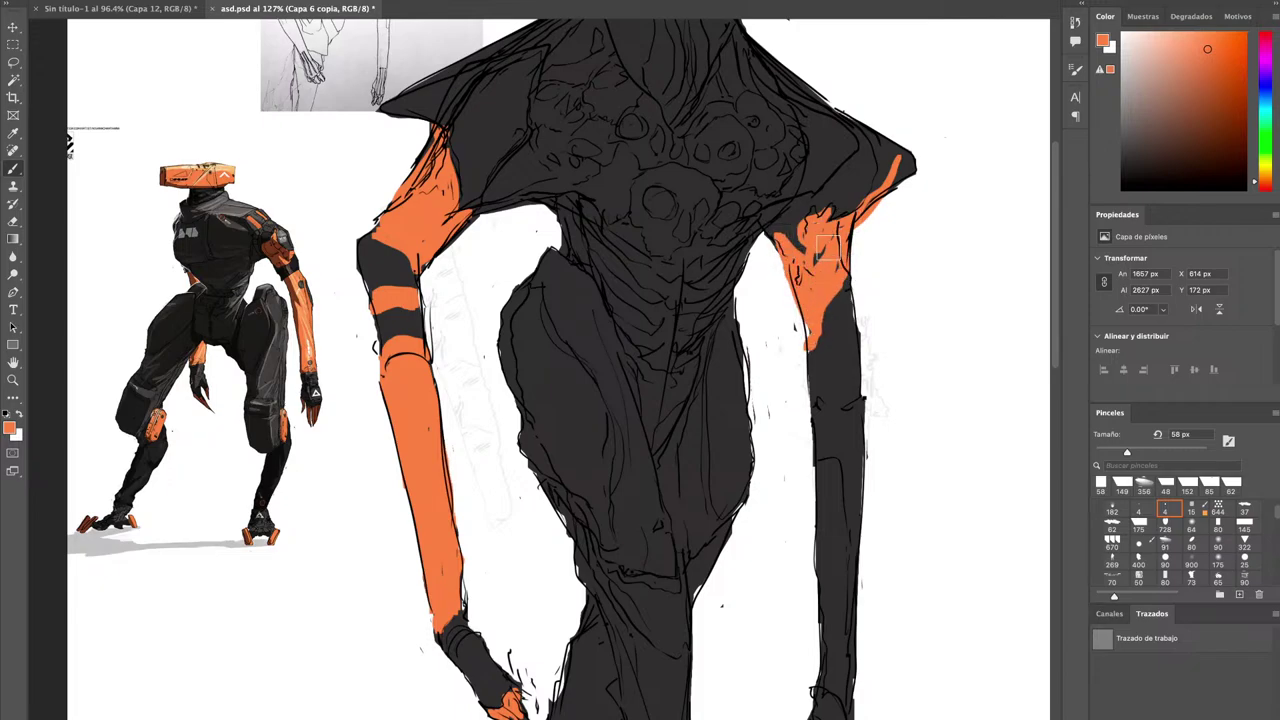
{"action": "left_click_drag", "start_coordinate": [842, 208], "coordinate": [886, 165]}
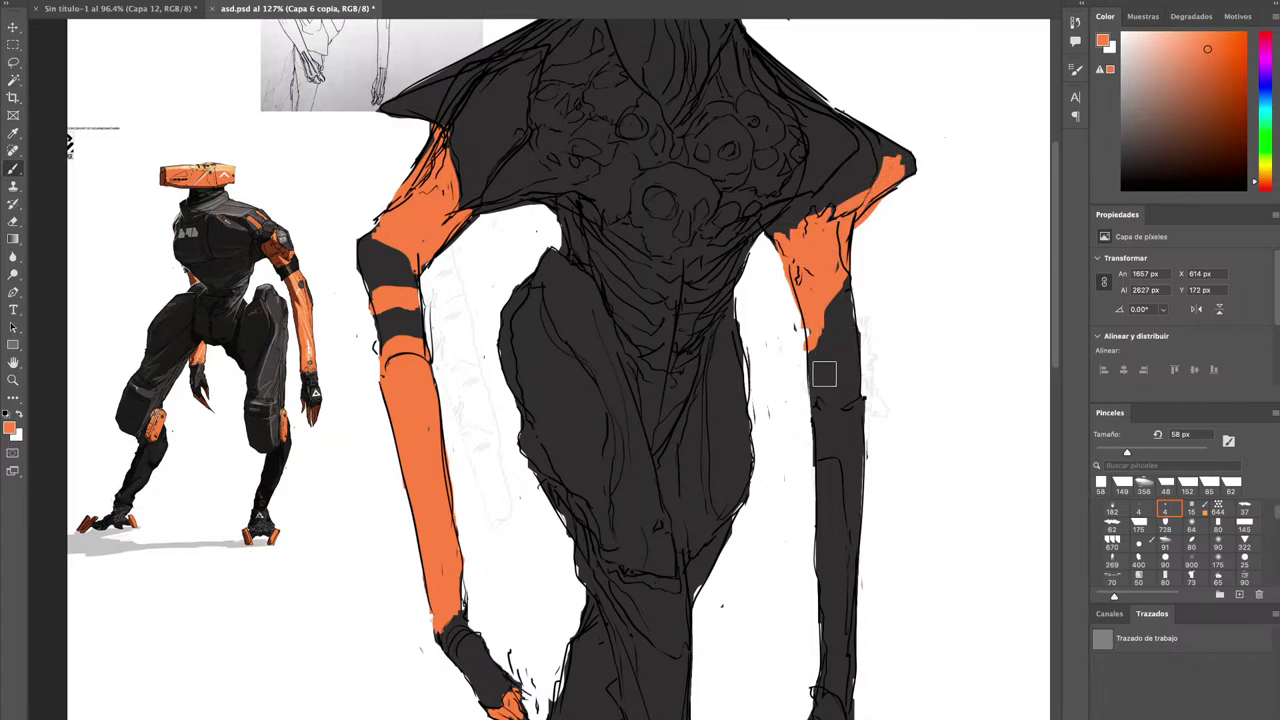
{"action": "left_click_drag", "start_coordinate": [816, 372], "coordinate": [856, 364]}
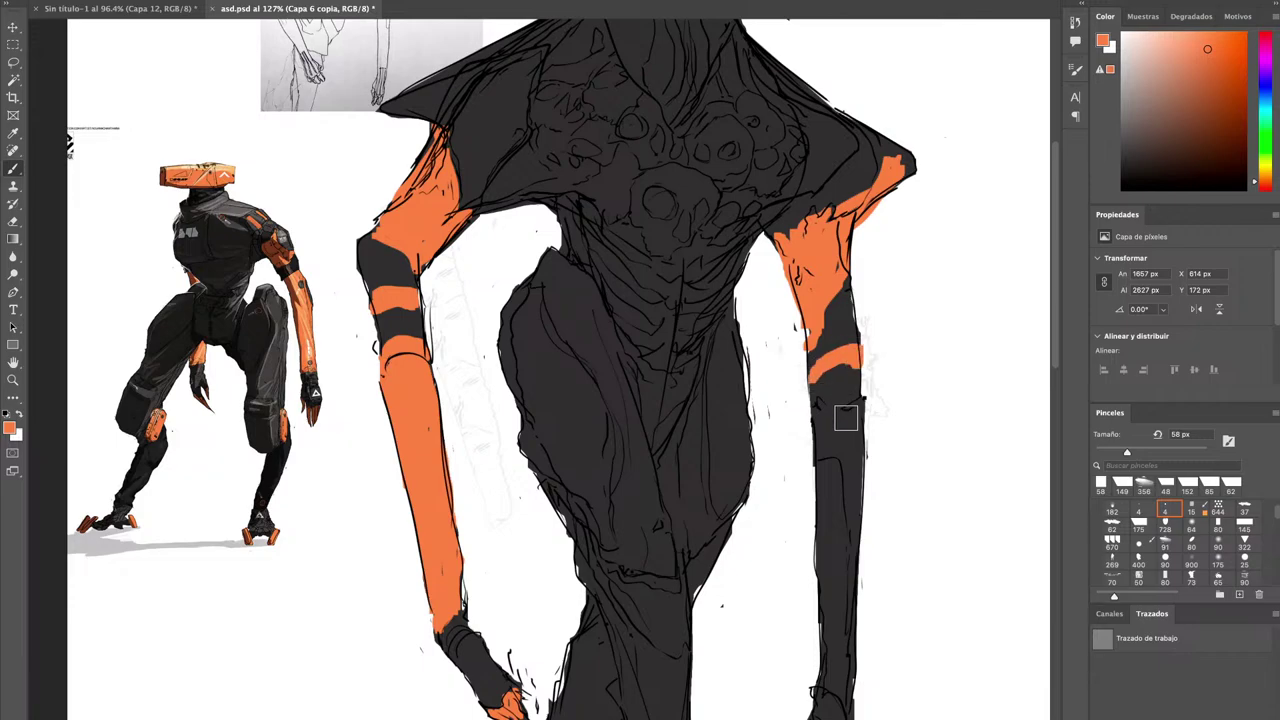
Fill the right forearm with orange down to the wrist and erase the excess along its inner edge at 149 px.
{"action": "mouse_move", "coordinate": [807, 433]}
{"action": "left_mouse_down"}
{"action": "mouse_move", "coordinate": [800, 280]}
{"action": "mouse_move", "coordinate": [825, 285]}
{"action": "left_mouse_up"}
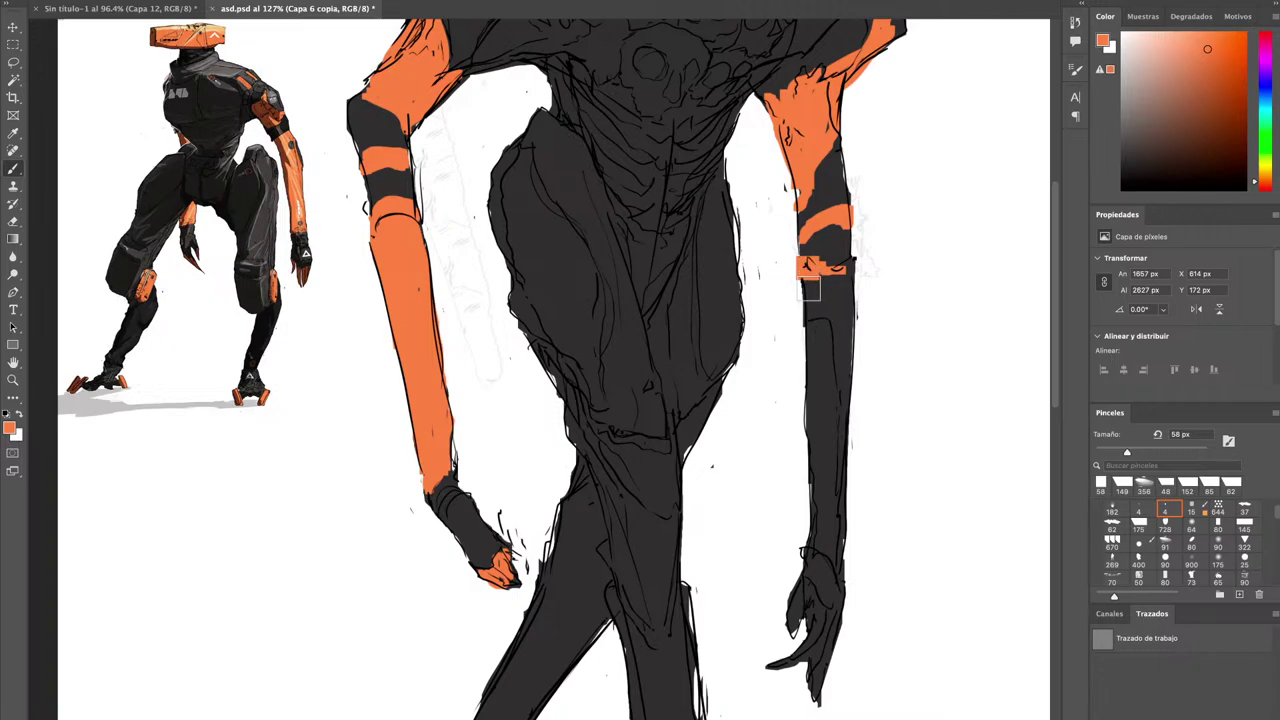
{"action": "mouse_move", "coordinate": [816, 471]}
{"action": "left_mouse_down"}
{"action": "mouse_move", "coordinate": [818, 282]}
{"action": "mouse_move", "coordinate": [840, 284]}
{"action": "left_mouse_up"}
{"action": "mouse_move", "coordinate": [841, 330]}
{"action": "left_mouse_down"}
{"action": "mouse_move", "coordinate": [830, 295]}
{"action": "mouse_move", "coordinate": [846, 332]}
{"action": "mouse_move", "coordinate": [846, 280]}
{"action": "mouse_move", "coordinate": [836, 513]}
{"action": "mouse_move", "coordinate": [831, 431]}
{"action": "mouse_move", "coordinate": [828, 490]}
{"action": "mouse_move", "coordinate": [813, 458]}
{"action": "mouse_move", "coordinate": [814, 547]}
{"action": "left_mouse_up"}
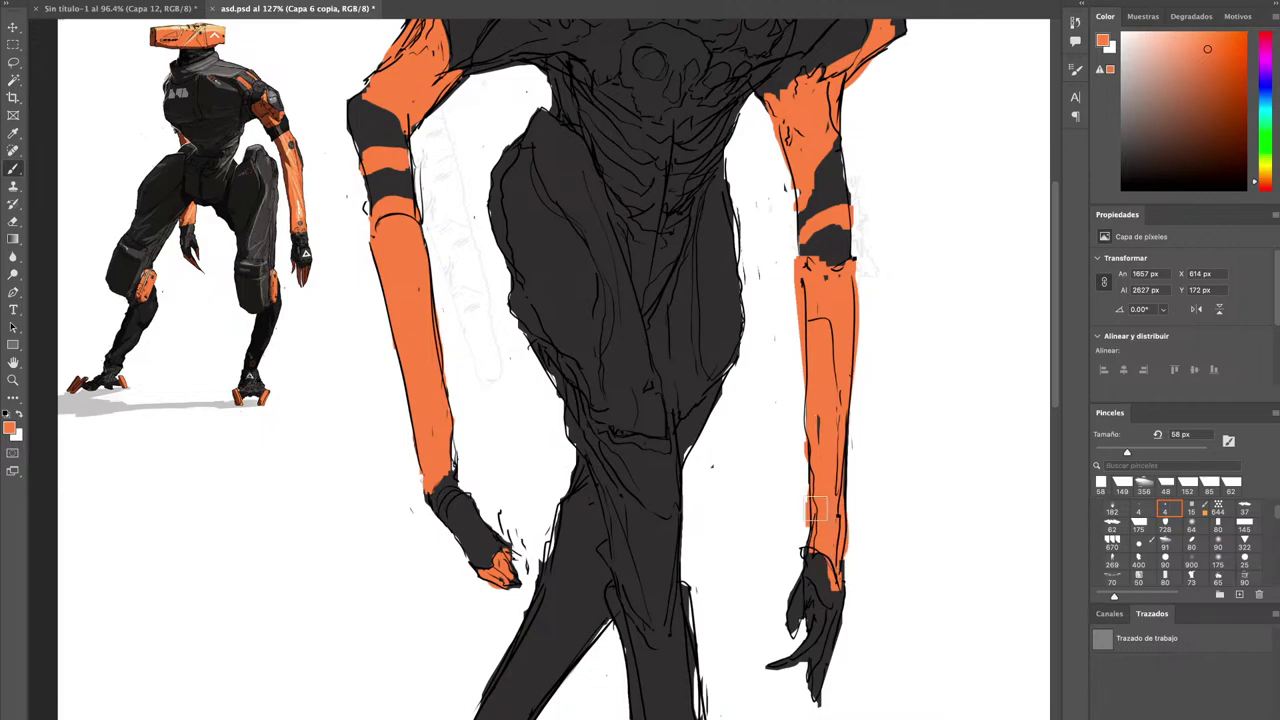
{"action": "key", "text": "e"}
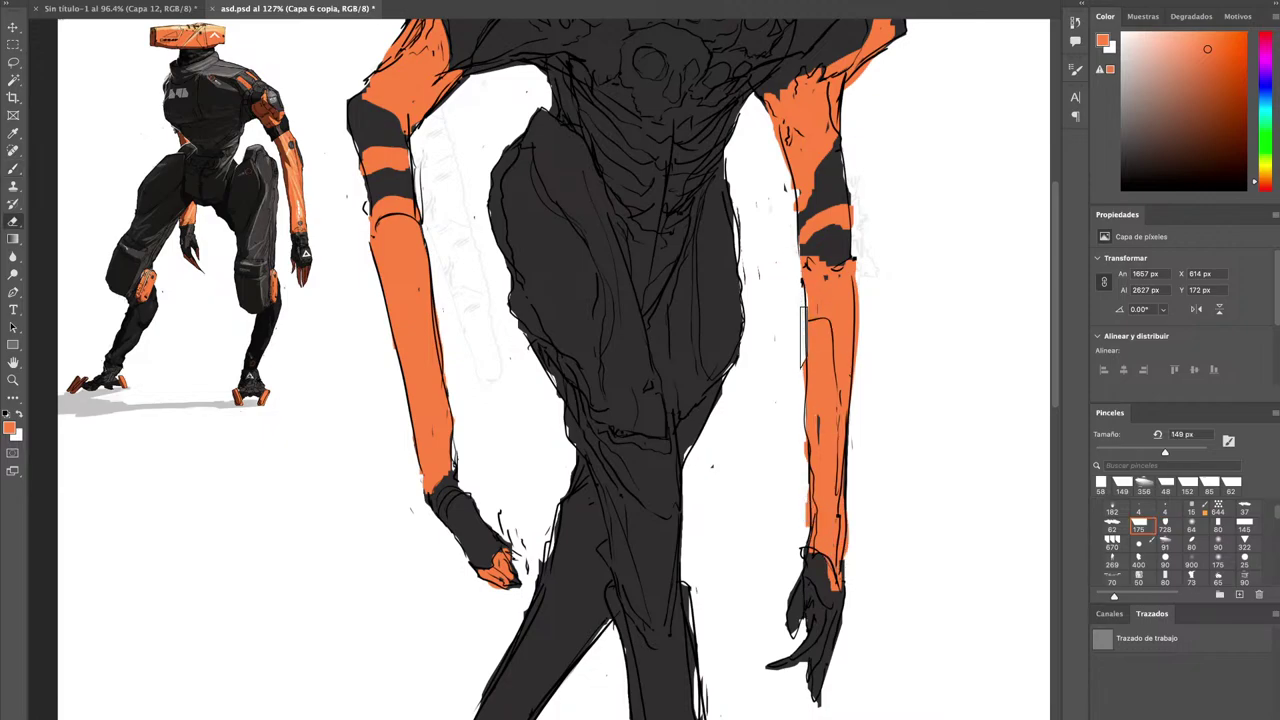
Paint the fingers of the right hand orange with the 58 px brush.
{"action": "key", "text": "b"}
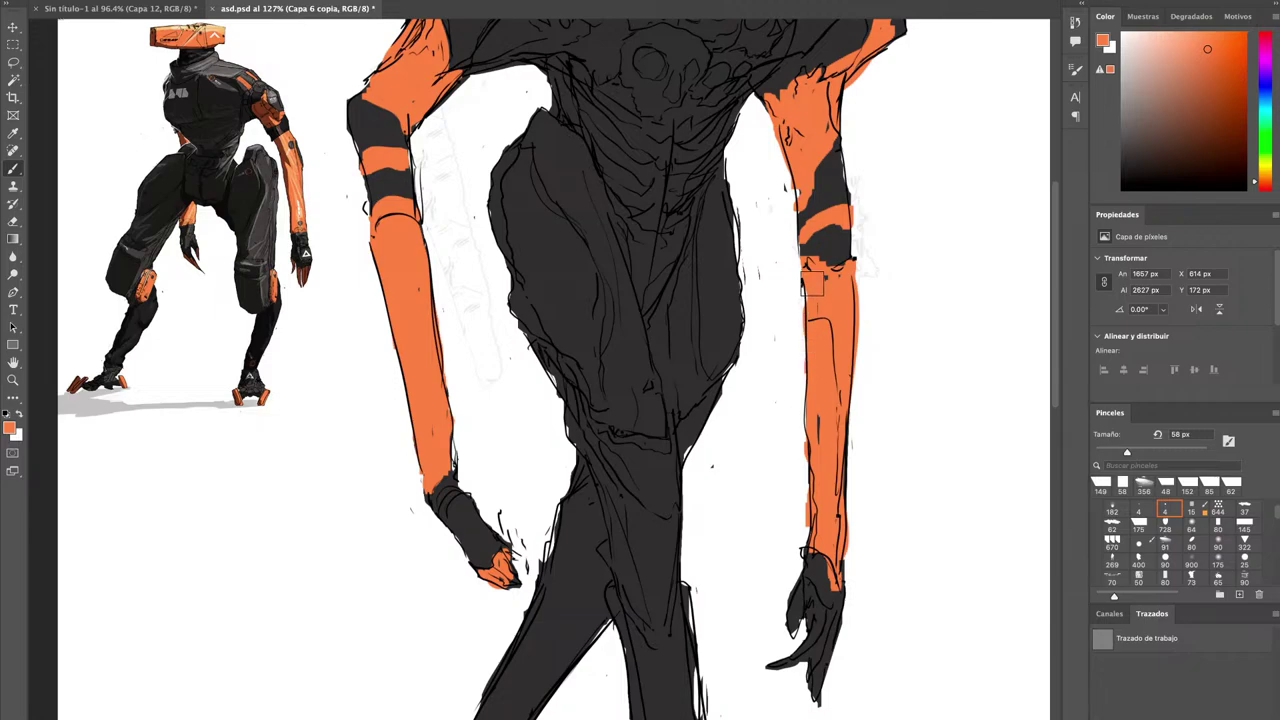
{"action": "scroll", "coordinate": [803, 510], "scroll_direction": "down", "scroll_amount": 3}
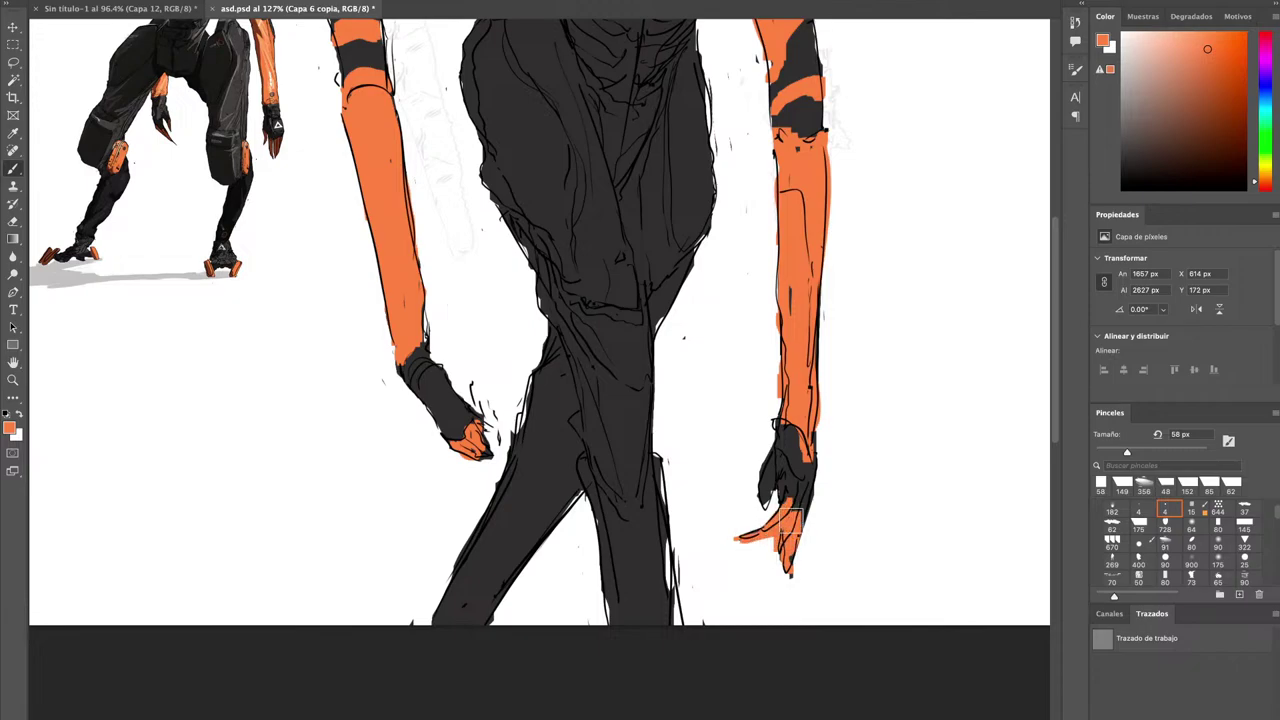
{"action": "left_click", "coordinate": [810, 454]}
Sample mid gray from the reference robot's chest and fill the creature's chest and abdomen with it, enlarging the brush to 147 px.
{"action": "key", "text": "z"}
{"action": "left_click_drag", "start_coordinate": [798, 380], "coordinate": [745, 384]}
{"action": "left_click_drag", "start_coordinate": [803, 336], "coordinate": [764, 551]}
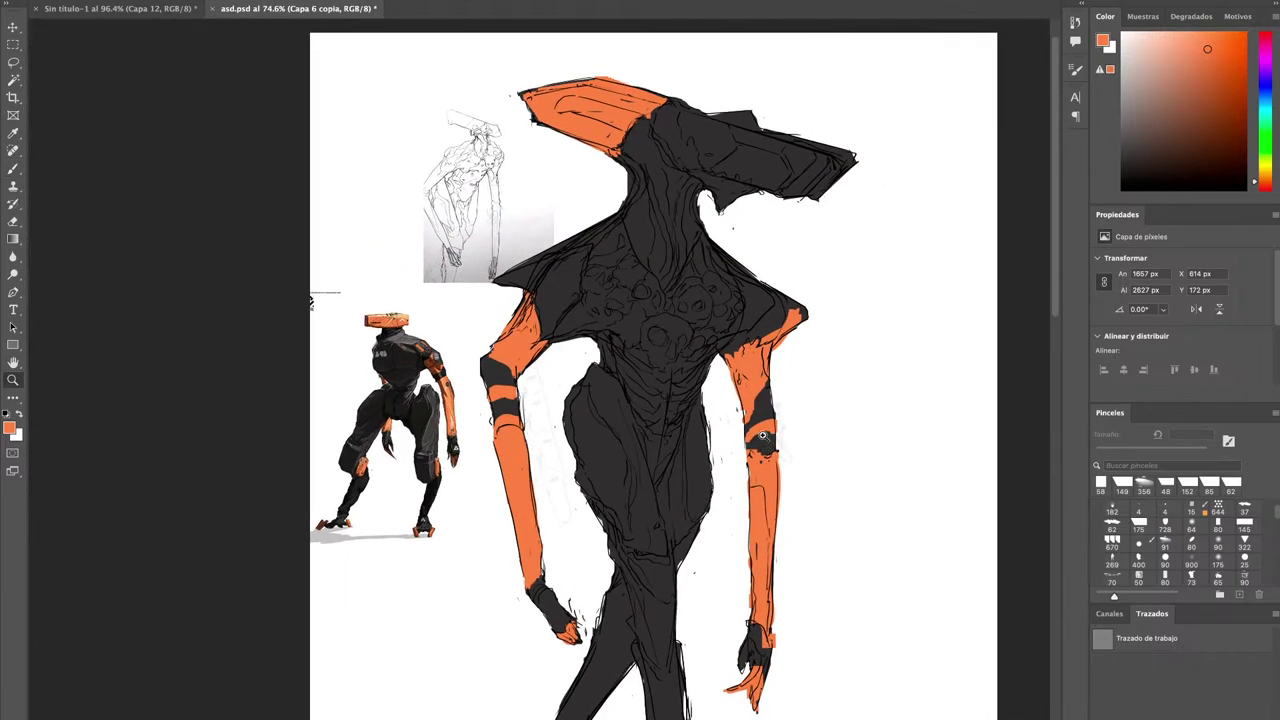
{"action": "left_click_drag", "start_coordinate": [713, 277], "coordinate": [680, 266]}
{"action": "key", "text": "b"}
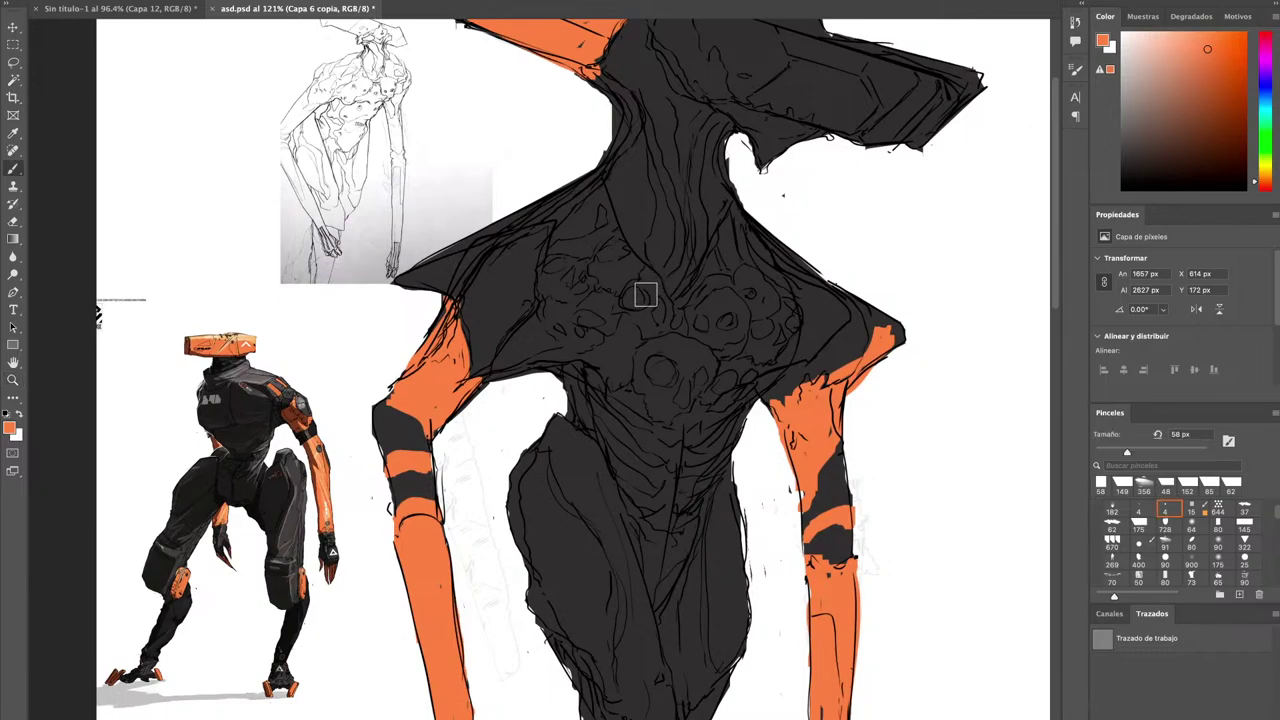
{"action": "left_click", "coordinate": [220, 400], "text": "alt"}
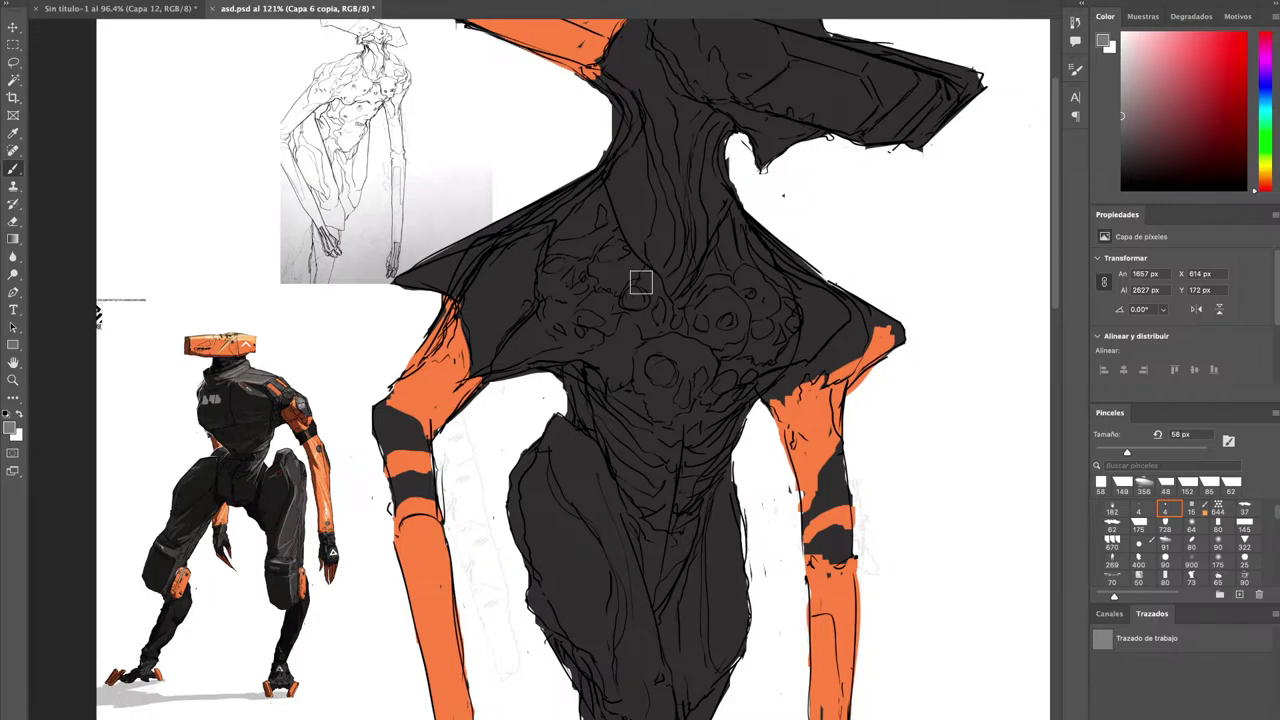
{"action": "left_click_drag", "start_coordinate": [598, 296], "coordinate": [573, 364]}
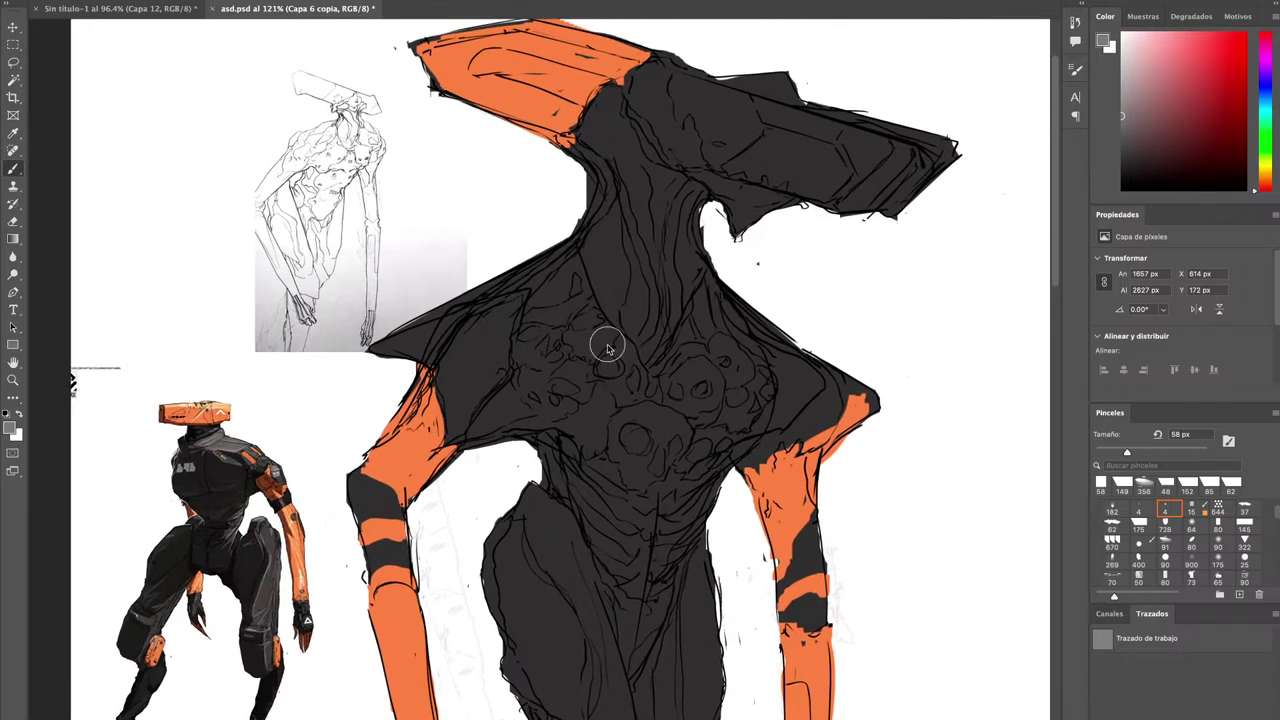
{"action": "mouse_move", "coordinate": [582, 281]}
{"action": "left_mouse_down"}
{"action": "mouse_move", "coordinate": [547, 327]}
{"action": "mouse_move", "coordinate": [559, 304]}
{"action": "mouse_move", "coordinate": [531, 325]}
{"action": "mouse_move", "coordinate": [552, 319]}
{"action": "mouse_move", "coordinate": [558, 271]}
{"action": "mouse_move", "coordinate": [527, 291]}
{"action": "mouse_move", "coordinate": [562, 263]}
{"action": "mouse_move", "coordinate": [554, 291]}
{"action": "mouse_move", "coordinate": [582, 299]}
{"action": "mouse_move", "coordinate": [570, 299]}
{"action": "mouse_move", "coordinate": [624, 359]}
{"action": "mouse_move", "coordinate": [604, 313]}
{"action": "mouse_move", "coordinate": [632, 363]}
{"action": "mouse_move", "coordinate": [638, 426]}
{"action": "mouse_move", "coordinate": [575, 313]}
{"action": "mouse_move", "coordinate": [580, 406]}
{"action": "mouse_move", "coordinate": [597, 419]}
{"action": "mouse_move", "coordinate": [532, 361]}
{"action": "mouse_move", "coordinate": [524, 376]}
{"action": "mouse_move", "coordinate": [557, 431]}
{"action": "mouse_move", "coordinate": [444, 446]}
{"action": "mouse_move", "coordinate": [502, 436]}
{"action": "mouse_move", "coordinate": [547, 399]}
{"action": "mouse_move", "coordinate": [575, 411]}
{"action": "mouse_move", "coordinate": [590, 446]}
{"action": "mouse_move", "coordinate": [550, 446]}
{"action": "mouse_move", "coordinate": [602, 511]}
{"action": "mouse_move", "coordinate": [550, 461]}
{"action": "mouse_move", "coordinate": [632, 591]}
{"action": "mouse_move", "coordinate": [577, 398]}
{"action": "mouse_move", "coordinate": [612, 436]}
{"action": "mouse_move", "coordinate": [640, 426]}
{"action": "mouse_move", "coordinate": [662, 443]}
{"action": "mouse_move", "coordinate": [706, 374]}
{"action": "mouse_move", "coordinate": [687, 363]}
{"action": "mouse_move", "coordinate": [722, 331]}
{"action": "mouse_move", "coordinate": [704, 372]}
{"action": "mouse_move", "coordinate": [699, 329]}
{"action": "mouse_move", "coordinate": [768, 380]}
{"action": "mouse_move", "coordinate": [761, 354]}
{"action": "mouse_move", "coordinate": [772, 375]}
{"action": "mouse_move", "coordinate": [722, 425]}
{"action": "mouse_move", "coordinate": [746, 367]}
{"action": "mouse_move", "coordinate": [736, 386]}
{"action": "mouse_move", "coordinate": [687, 382]}
{"action": "mouse_move", "coordinate": [701, 417]}
{"action": "mouse_move", "coordinate": [690, 480]}
{"action": "mouse_move", "coordinate": [630, 560]}
{"action": "left_mouse_up"}
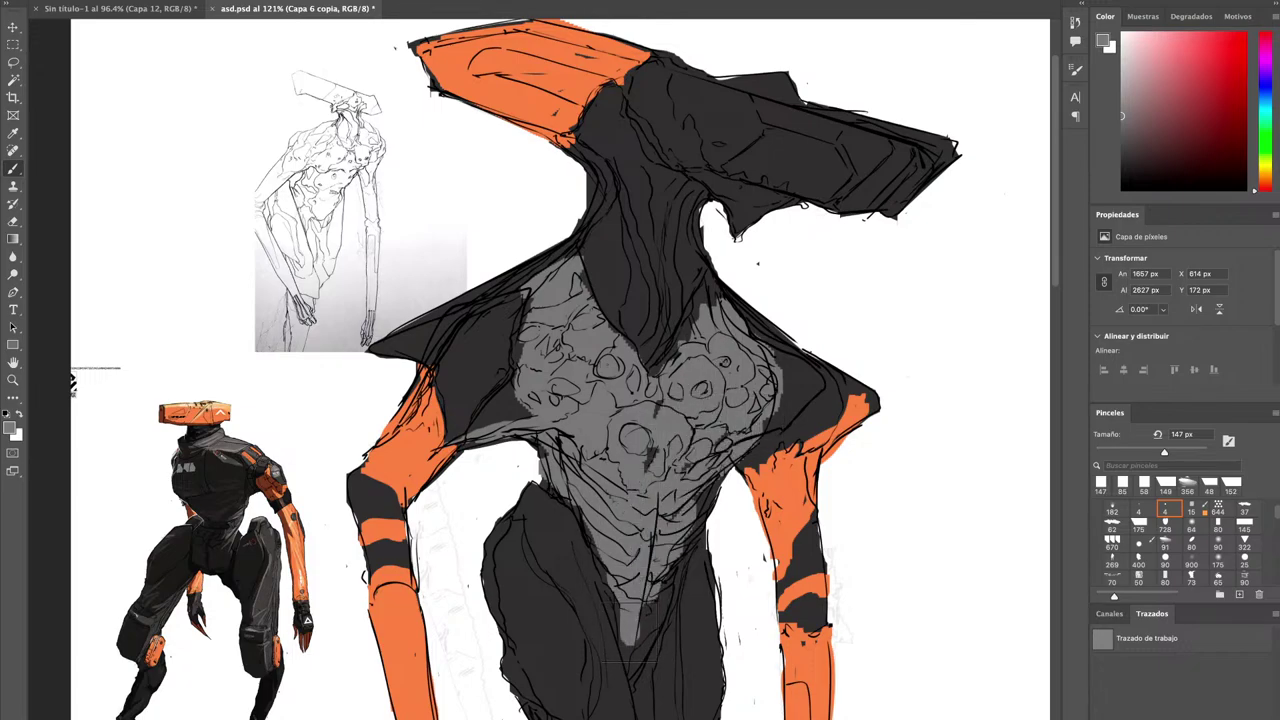
{"action": "mouse_move", "coordinate": [709, 465]}
{"action": "left_mouse_down"}
{"action": "mouse_move", "coordinate": [669, 439]}
{"action": "mouse_move", "coordinate": [663, 400]}
{"action": "mouse_move", "coordinate": [652, 444]}
{"action": "mouse_move", "coordinate": [616, 456]}
{"action": "left_mouse_up"}
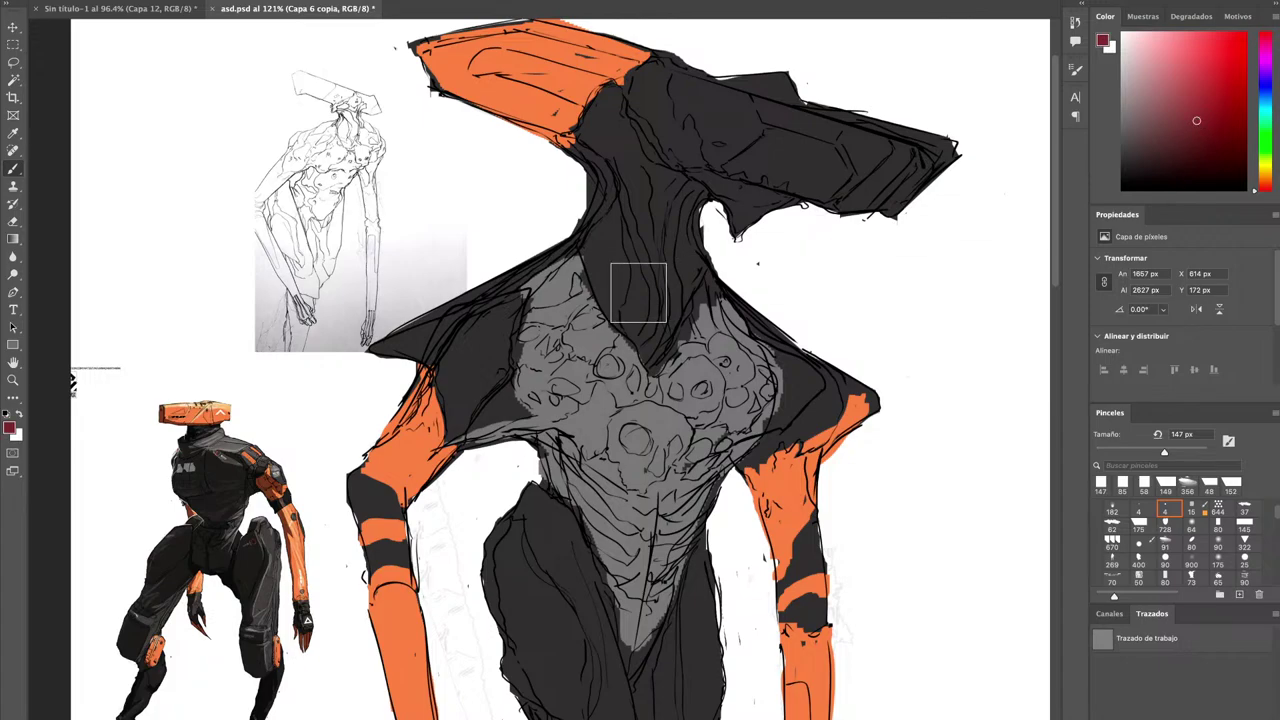
Paint the neck, its point on the chest and the jagged piece under the head dark red at 147 px.
{"action": "mouse_move", "coordinate": [638, 292]}
{"action": "left_mouse_down"}
{"action": "mouse_move", "coordinate": [649, 363]}
{"action": "mouse_move", "coordinate": [622, 271]}
{"action": "mouse_move", "coordinate": [619, 297]}
{"action": "mouse_move", "coordinate": [589, 245]}
{"action": "mouse_move", "coordinate": [589, 259]}
{"action": "mouse_move", "coordinate": [652, 350]}
{"action": "mouse_move", "coordinate": [597, 246]}
{"action": "mouse_move", "coordinate": [602, 177]}
{"action": "mouse_move", "coordinate": [589, 145]}
{"action": "mouse_move", "coordinate": [610, 102]}
{"action": "mouse_move", "coordinate": [651, 233]}
{"action": "mouse_move", "coordinate": [637, 100]}
{"action": "mouse_move", "coordinate": [647, 80]}
{"action": "mouse_move", "coordinate": [627, 97]}
{"action": "mouse_move", "coordinate": [657, 73]}
{"action": "mouse_move", "coordinate": [656, 142]}
{"action": "mouse_move", "coordinate": [682, 167]}
{"action": "mouse_move", "coordinate": [688, 130]}
{"action": "mouse_move", "coordinate": [690, 176]}
{"action": "mouse_move", "coordinate": [684, 194]}
{"action": "mouse_move", "coordinate": [643, 102]}
{"action": "mouse_move", "coordinate": [652, 248]}
{"action": "mouse_move", "coordinate": [621, 211]}
{"action": "mouse_move", "coordinate": [609, 242]}
{"action": "mouse_move", "coordinate": [650, 147]}
{"action": "mouse_move", "coordinate": [658, 268]}
{"action": "mouse_move", "coordinate": [669, 201]}
{"action": "mouse_move", "coordinate": [706, 297]}
{"action": "mouse_move", "coordinate": [677, 313]}
{"action": "mouse_move", "coordinate": [665, 289]}
{"action": "mouse_move", "coordinate": [639, 400]}
{"action": "left_mouse_up"}
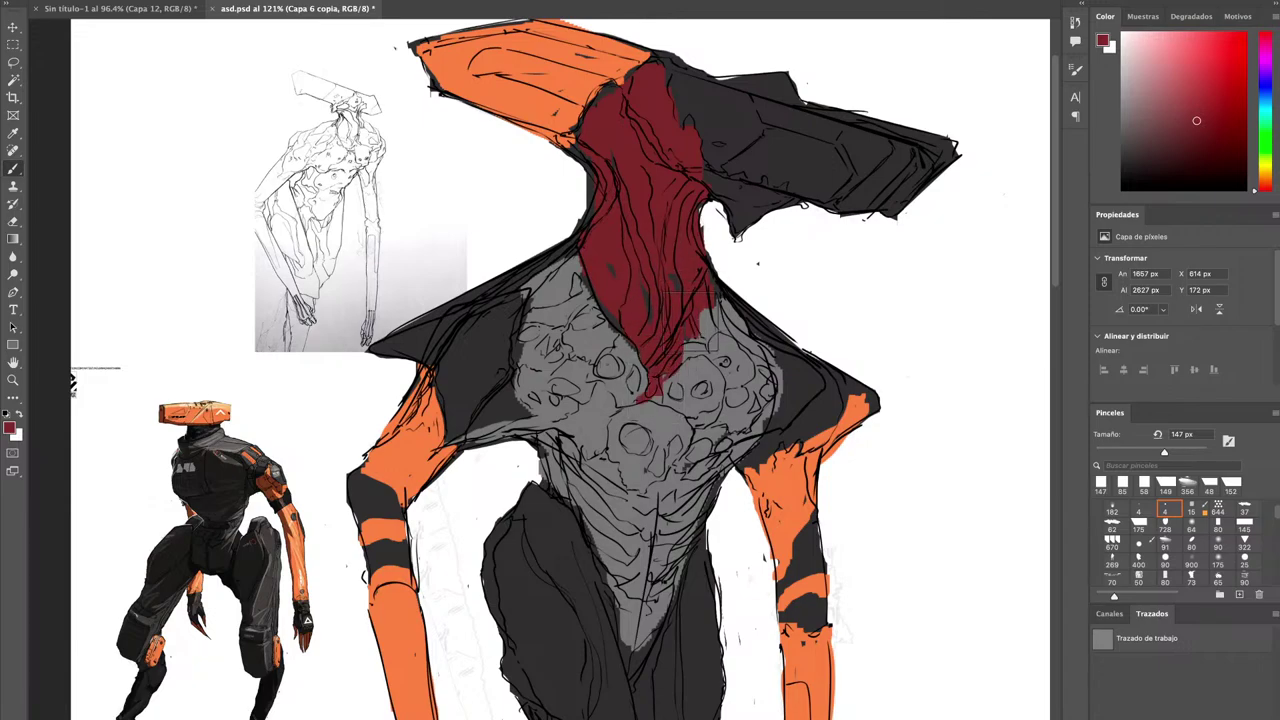
{"action": "mouse_move", "coordinate": [646, 245]}
{"action": "left_mouse_down"}
{"action": "mouse_move", "coordinate": [627, 269]}
{"action": "mouse_move", "coordinate": [631, 329]}
{"action": "left_mouse_up"}
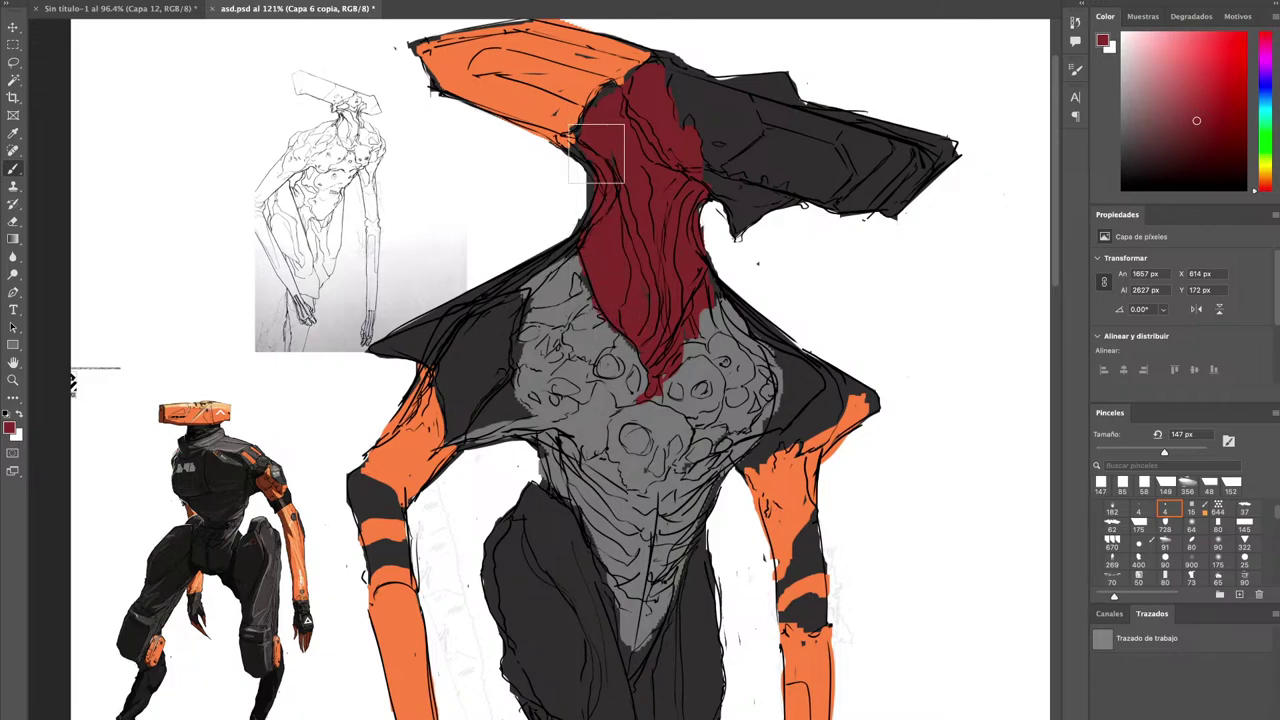
{"action": "mouse_move", "coordinate": [690, 140]}
{"action": "left_mouse_down"}
{"action": "mouse_move", "coordinate": [737, 201]}
{"action": "mouse_move", "coordinate": [739, 217]}
{"action": "mouse_move", "coordinate": [725, 188]}
{"action": "mouse_move", "coordinate": [732, 227]}
{"action": "mouse_move", "coordinate": [788, 200]}
{"action": "mouse_move", "coordinate": [717, 176]}
{"action": "mouse_move", "coordinate": [794, 187]}
{"action": "left_mouse_up"}
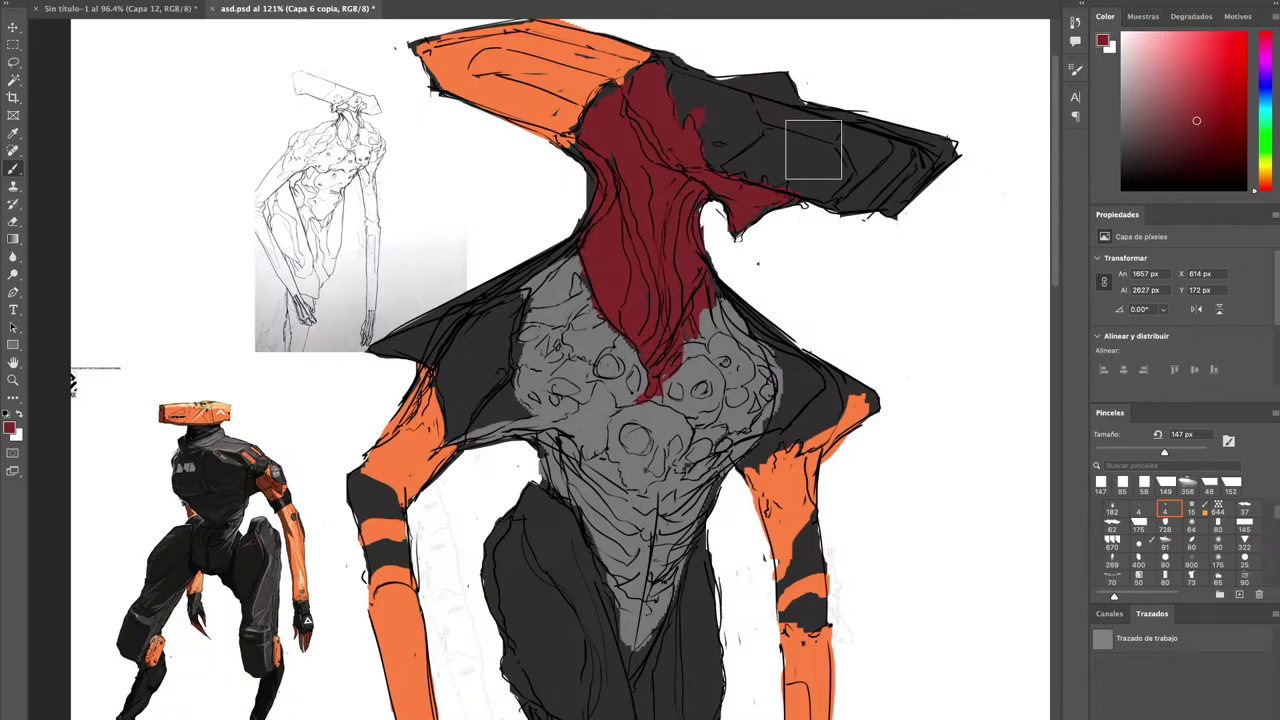
Paint the groove in the head's orange end, the left side of the waist and the left shoulder dark red at 147 px.
{"action": "mouse_move", "coordinate": [613, 96]}
{"action": "left_mouse_down"}
{"action": "mouse_move", "coordinate": [535, 70]}
{"action": "mouse_move", "coordinate": [566, 72]}
{"action": "mouse_move", "coordinate": [474, 62]}
{"action": "left_mouse_up"}
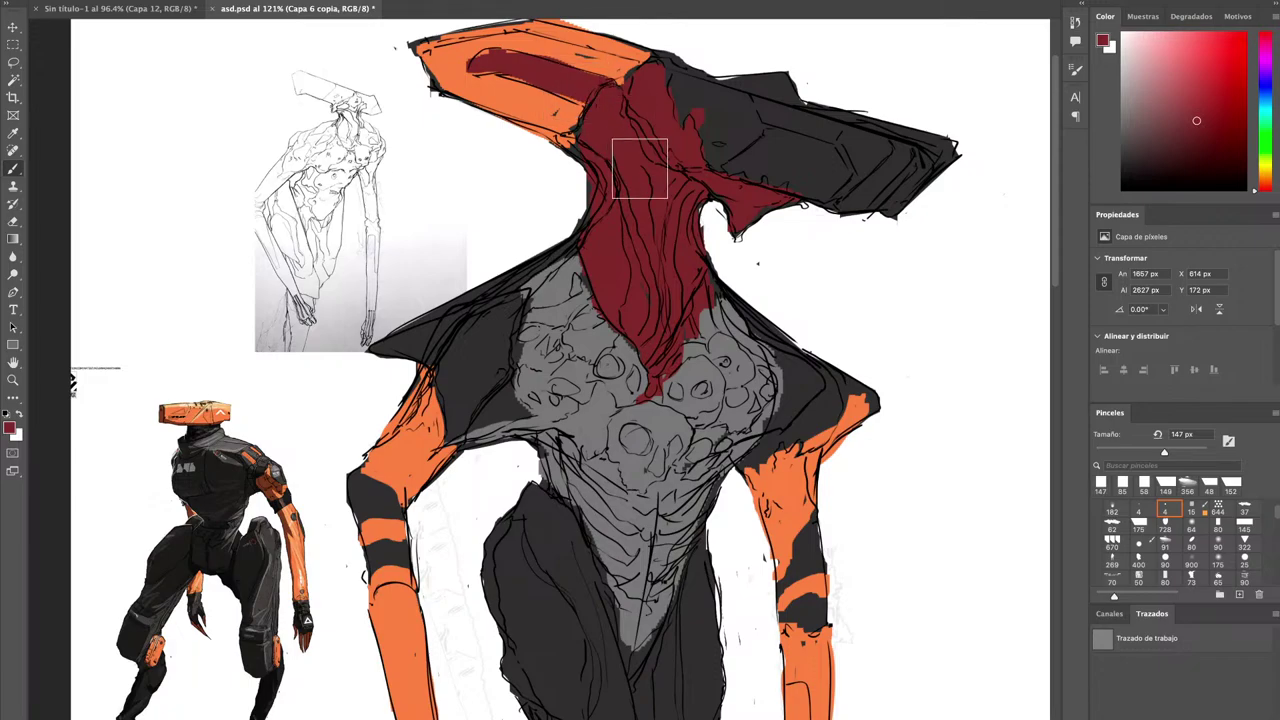
{"action": "mouse_move", "coordinate": [781, 166]}
{"action": "left_mouse_down"}
{"action": "mouse_move", "coordinate": [751, 234]}
{"action": "mouse_move", "coordinate": [808, 158]}
{"action": "mouse_move", "coordinate": [776, 196]}
{"action": "left_mouse_up"}
{"action": "left_click_drag", "start_coordinate": [654, 360], "coordinate": [667, 286]}
{"action": "left_click_drag", "start_coordinate": [590, 500], "coordinate": [576, 405]}
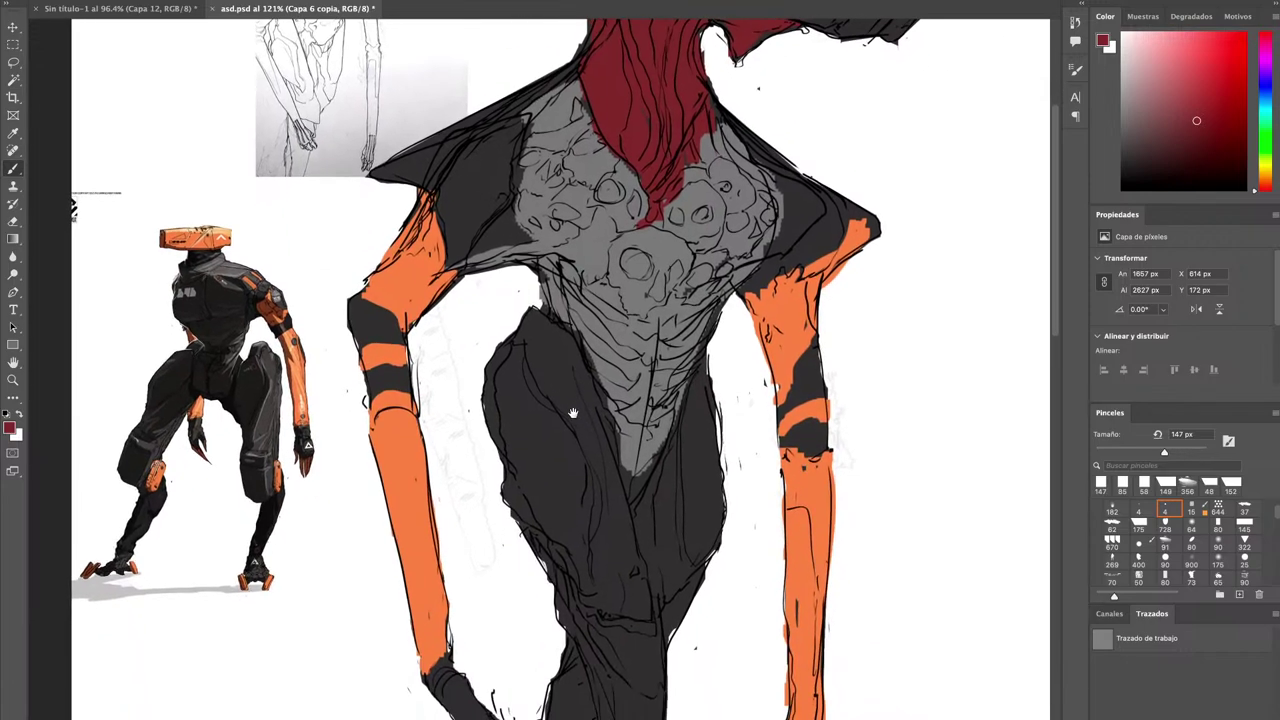
{"action": "mouse_move", "coordinate": [562, 278]}
{"action": "left_mouse_down"}
{"action": "mouse_move", "coordinate": [637, 328]}
{"action": "mouse_move", "coordinate": [548, 268]}
{"action": "mouse_move", "coordinate": [550, 297]}
{"action": "mouse_move", "coordinate": [541, 262]}
{"action": "mouse_move", "coordinate": [578, 318]}
{"action": "mouse_move", "coordinate": [554, 297]}
{"action": "mouse_move", "coordinate": [561, 272]}
{"action": "mouse_move", "coordinate": [543, 236]}
{"action": "mouse_move", "coordinate": [467, 265]}
{"action": "left_mouse_up"}
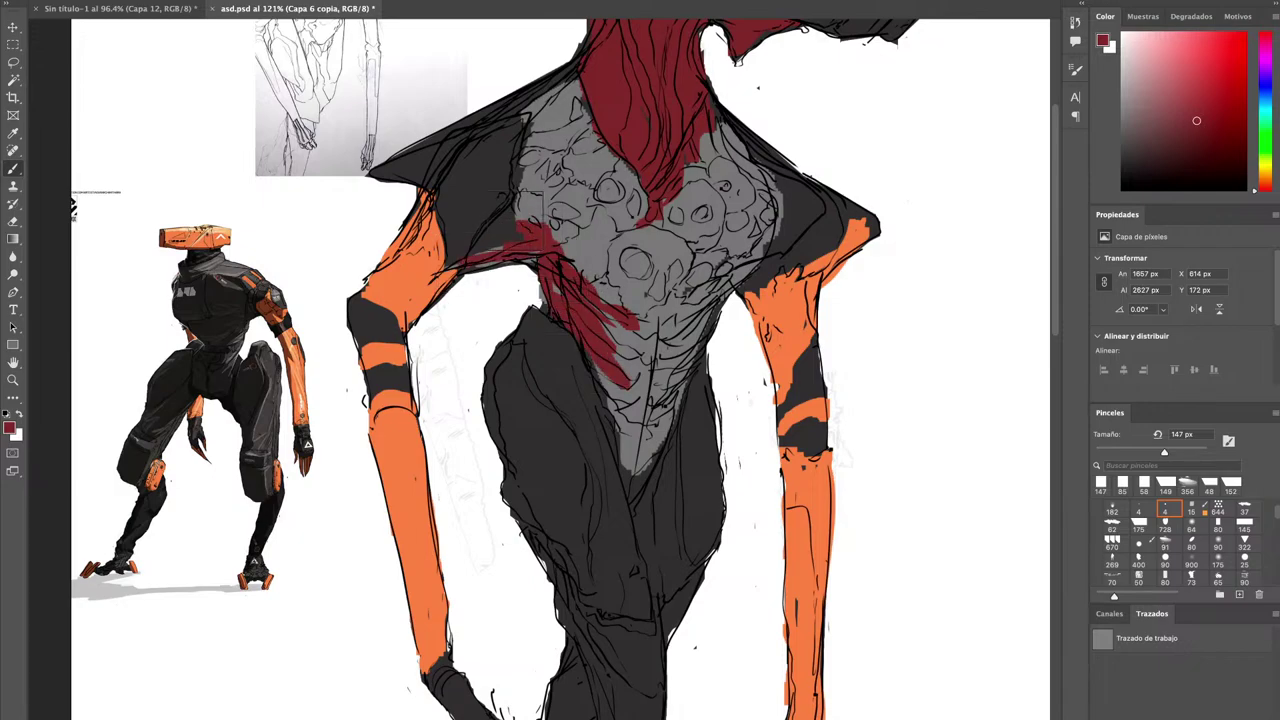
{"action": "mouse_move", "coordinate": [500, 150]}
{"action": "left_mouse_down"}
{"action": "mouse_move", "coordinate": [476, 216]}
{"action": "mouse_move", "coordinate": [459, 205]}
{"action": "left_mouse_up"}
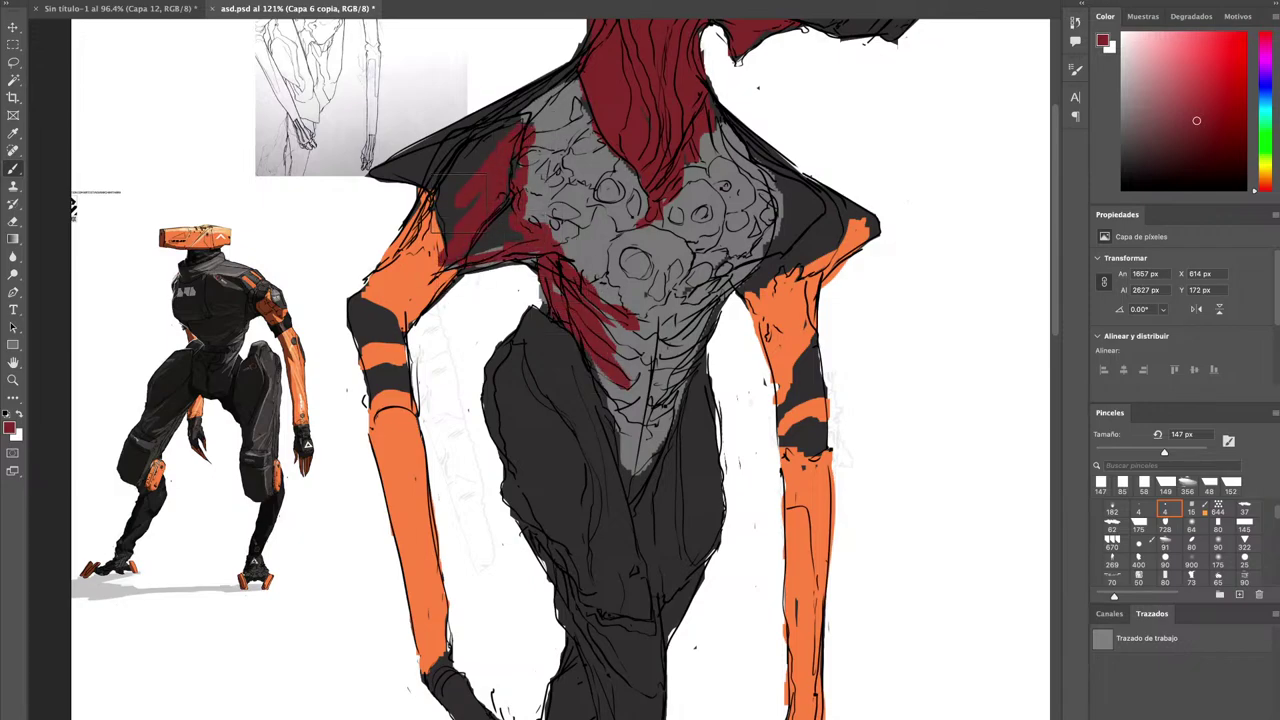
{"action": "mouse_move", "coordinate": [505, 122]}
{"action": "left_mouse_down"}
{"action": "mouse_move", "coordinate": [476, 142]}
{"action": "mouse_move", "coordinate": [573, 75]}
{"action": "left_mouse_up"}
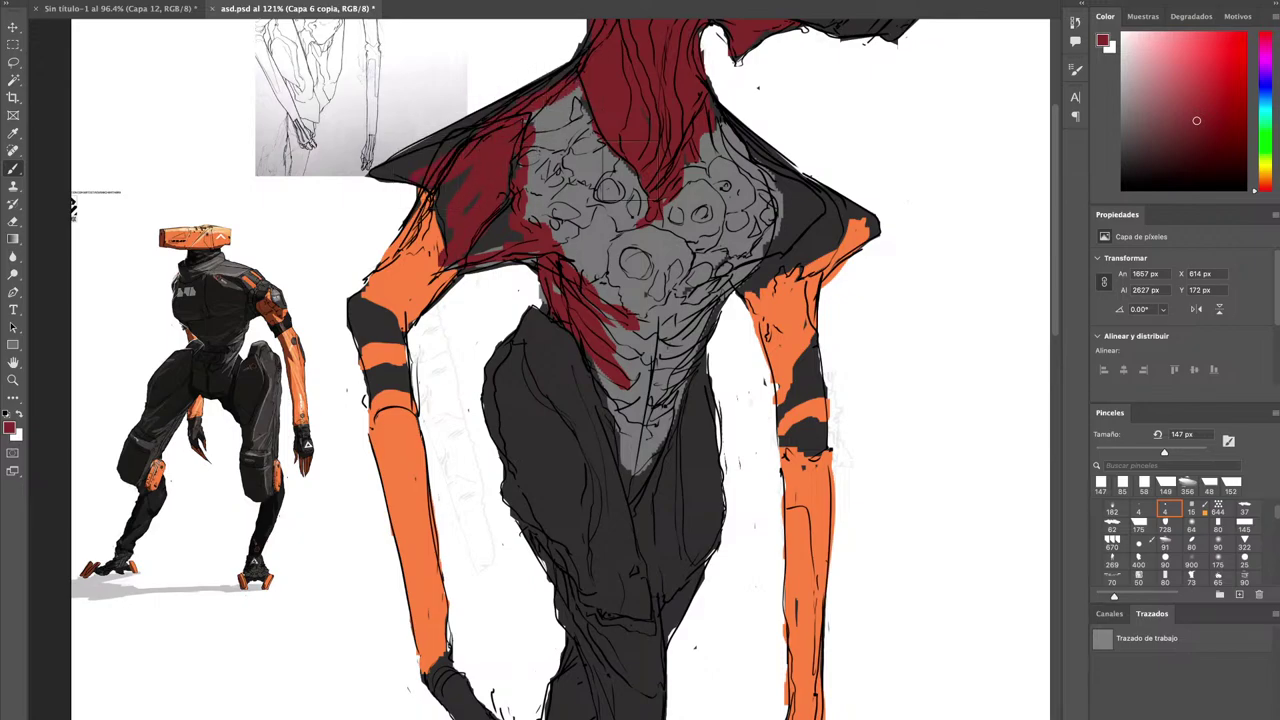
Paint the right shoulder dark red and streak the same red across the ribs down to the abdomen's lower tip.
{"action": "mouse_move", "coordinate": [678, 114]}
{"action": "left_mouse_down"}
{"action": "mouse_move", "coordinate": [798, 197]}
{"action": "mouse_move", "coordinate": [810, 189]}
{"action": "mouse_move", "coordinate": [811, 240]}
{"action": "mouse_move", "coordinate": [828, 234]}
{"action": "mouse_move", "coordinate": [740, 279]}
{"action": "mouse_move", "coordinate": [798, 224]}
{"action": "mouse_move", "coordinate": [792, 244]}
{"action": "mouse_move", "coordinate": [840, 228]}
{"action": "left_mouse_up"}
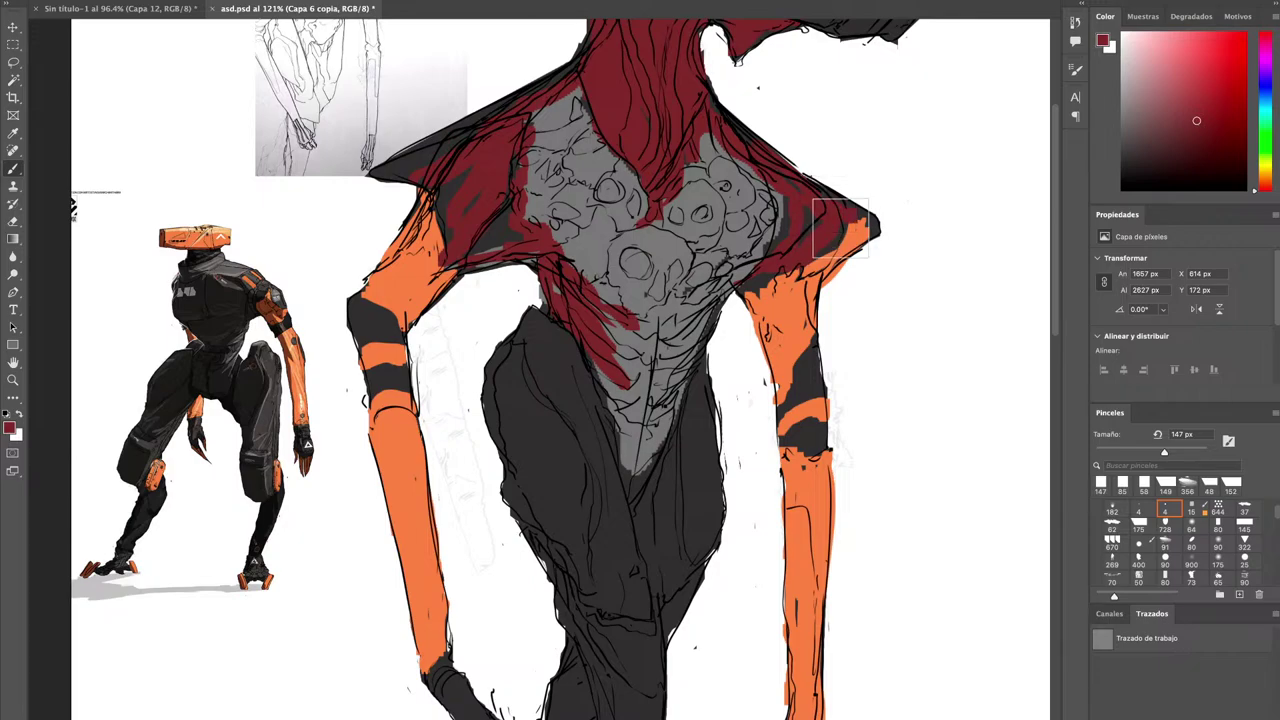
{"action": "left_click_drag", "start_coordinate": [779, 294], "coordinate": [811, 202]}
{"action": "mouse_move", "coordinate": [740, 206]}
{"action": "left_mouse_down"}
{"action": "mouse_move", "coordinate": [689, 276]}
{"action": "mouse_move", "coordinate": [691, 316]}
{"action": "mouse_move", "coordinate": [652, 320]}
{"action": "mouse_move", "coordinate": [645, 360]}
{"action": "left_mouse_up"}
{"action": "left_click_drag", "start_coordinate": [623, 330], "coordinate": [604, 199]}
{"action": "left_click_drag", "start_coordinate": [671, 238], "coordinate": [613, 272]}
{"action": "left_click_drag", "start_coordinate": [613, 272], "coordinate": [569, 457]}
{"action": "left_click_drag", "start_coordinate": [642, 374], "coordinate": [651, 375]}
{"action": "left_click_drag", "start_coordinate": [652, 375], "coordinate": [662, 381]}
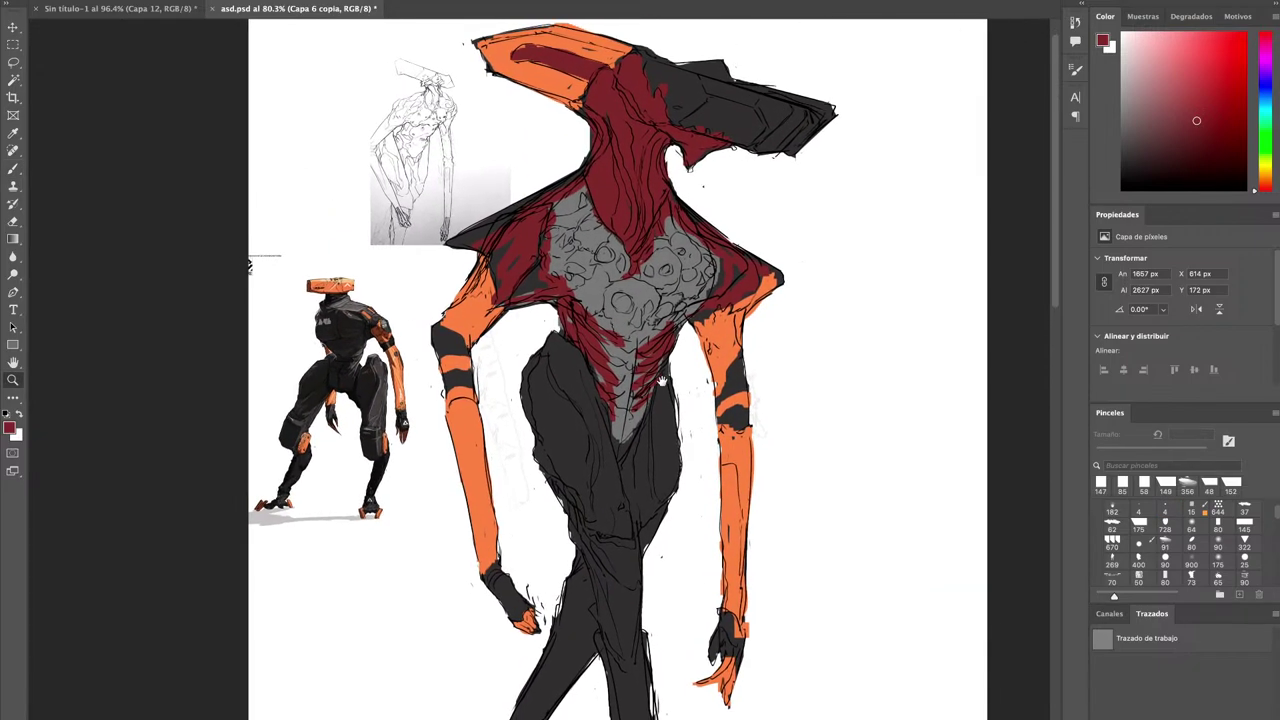
{"action": "scroll", "coordinate": [674, 433], "scroll_direction": "up", "scroll_amount": 2}
{"action": "key", "text": "b"}
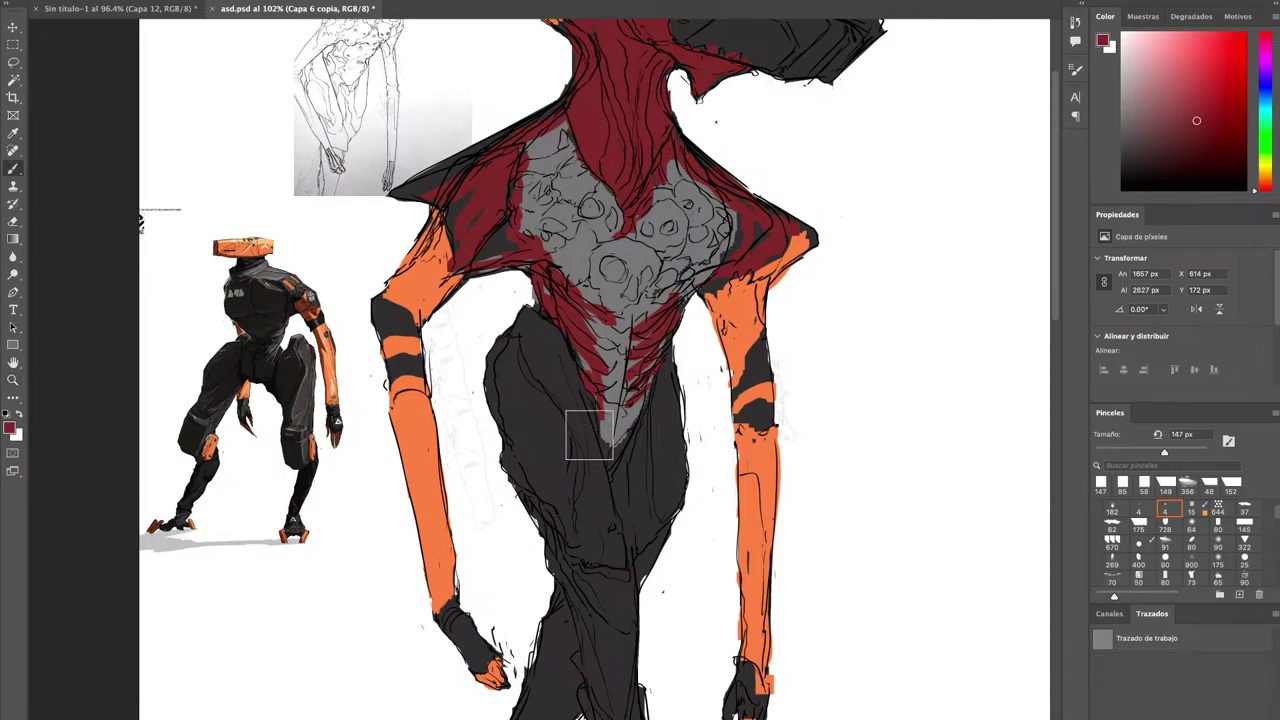
{"action": "left_click_drag", "start_coordinate": [614, 455], "coordinate": [608, 434]}
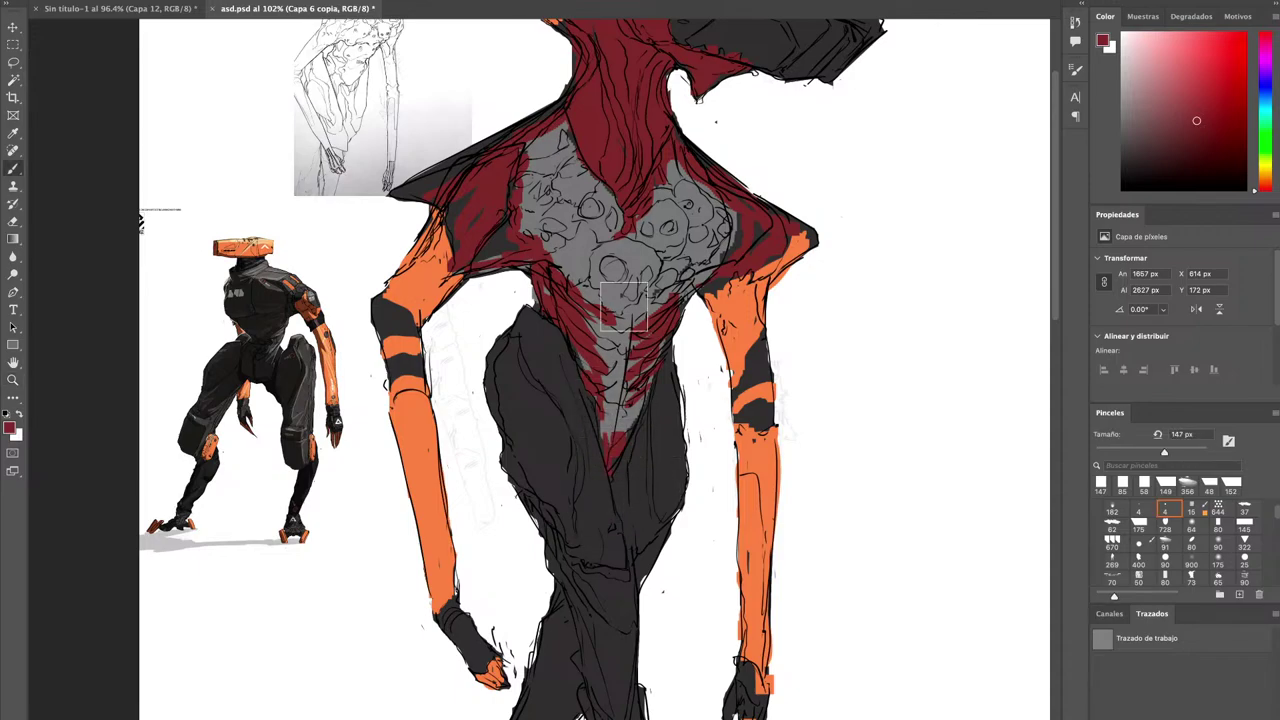
Fill the eye sockets and gaps of the chest skulls with dark gray, reducing the brush to 30 px for the smaller ones.
{"action": "left_click", "coordinate": [587, 209]}
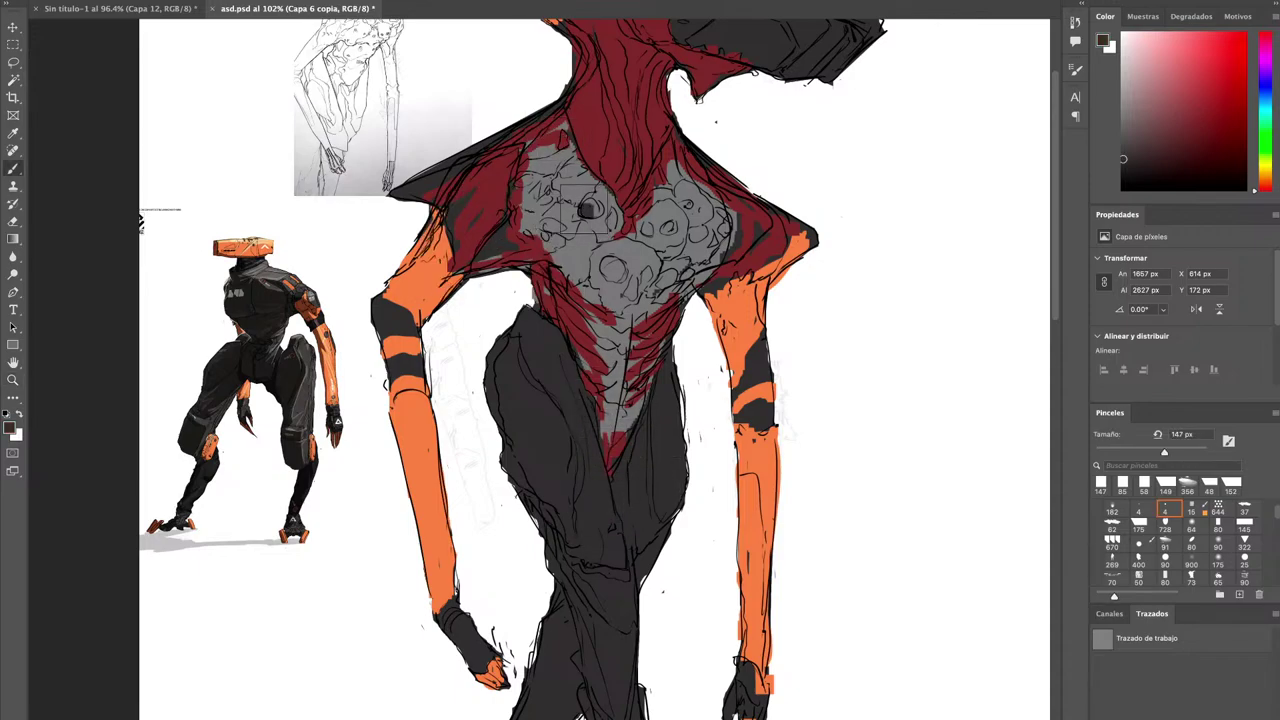
{"action": "left_click", "coordinate": [611, 267]}
{"action": "left_click", "coordinate": [672, 226]}
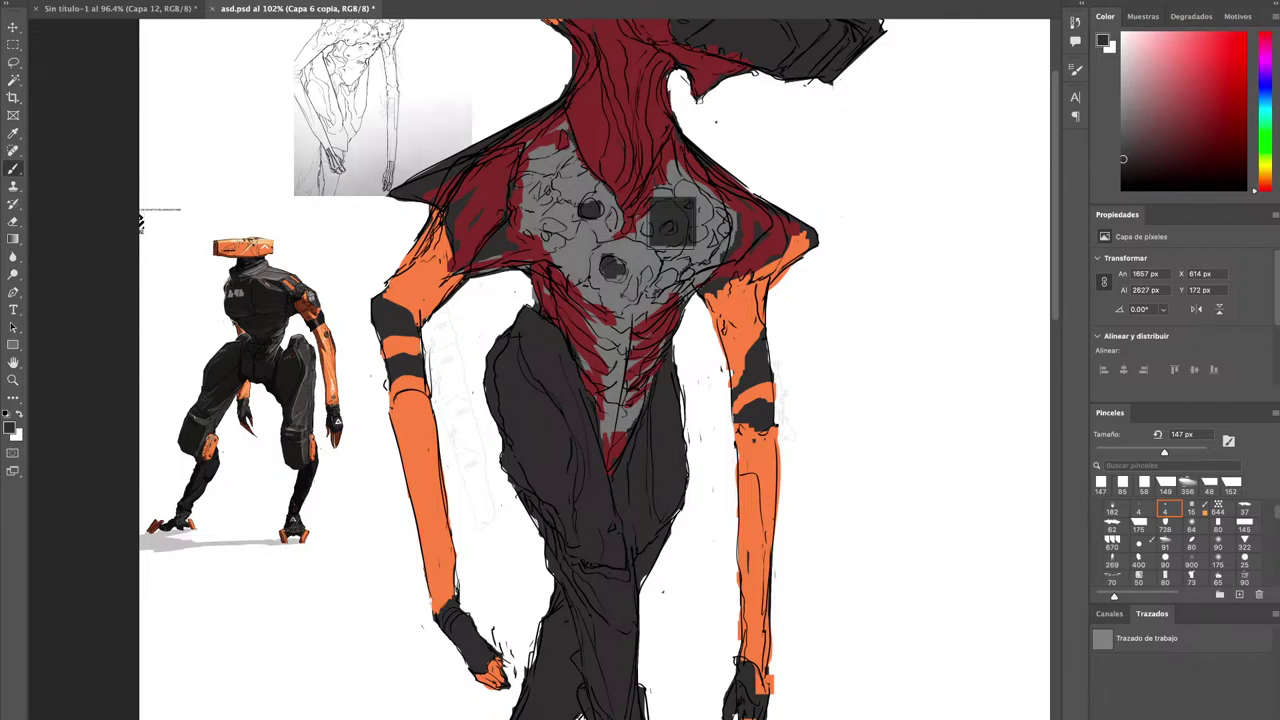
{"action": "key", "text": "ctrl+z"}
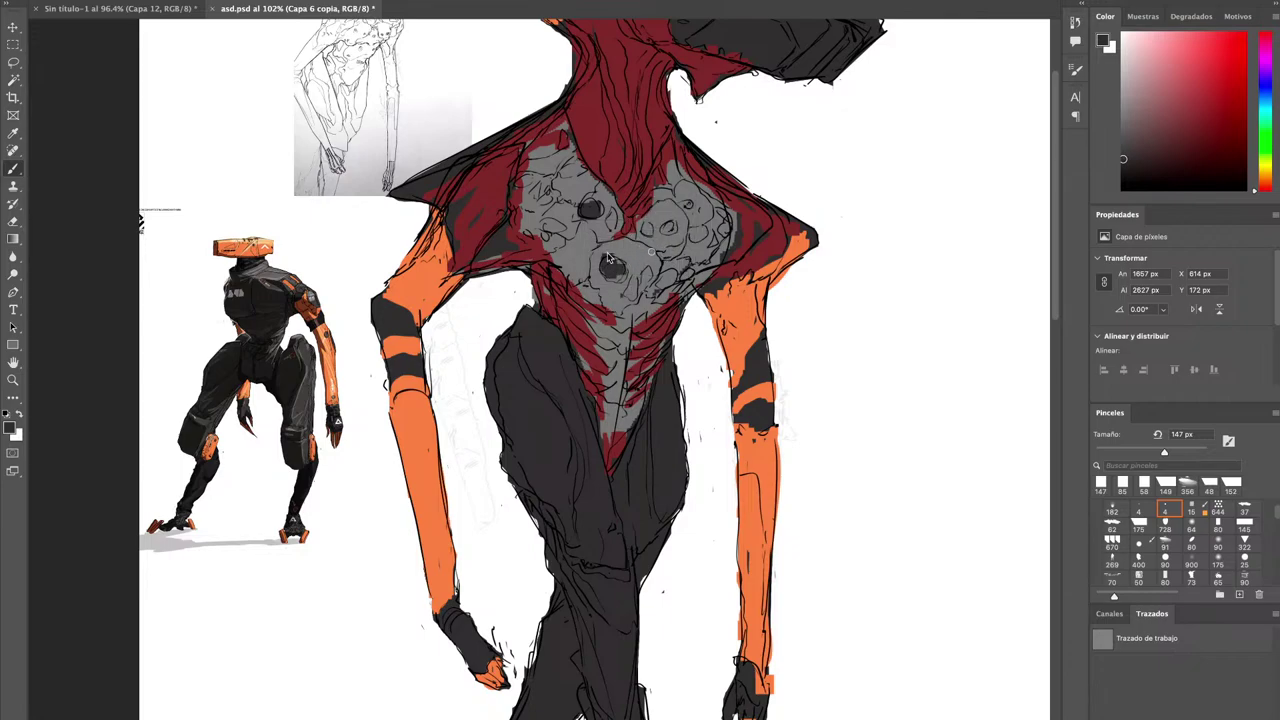
{"action": "left_click", "coordinate": [647, 226]}
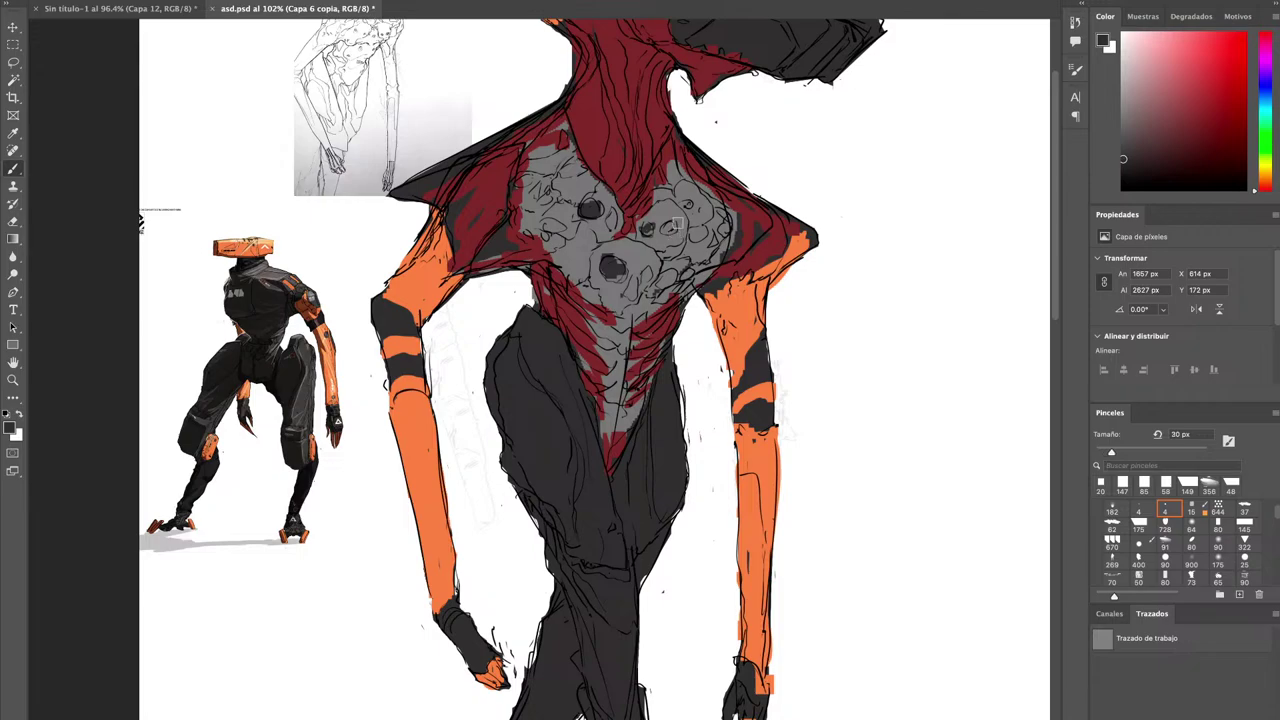
{"action": "left_click", "coordinate": [667, 227]}
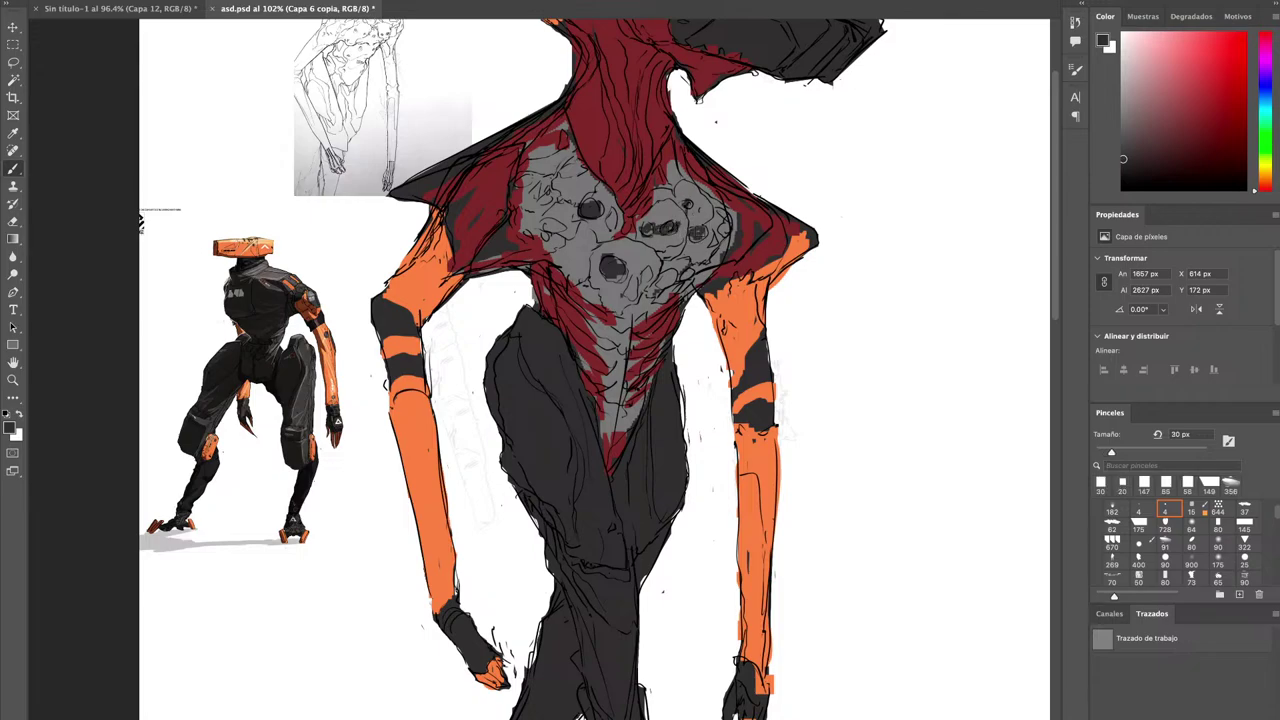
{"action": "left_click_drag", "start_coordinate": [652, 270], "coordinate": [671, 276]}
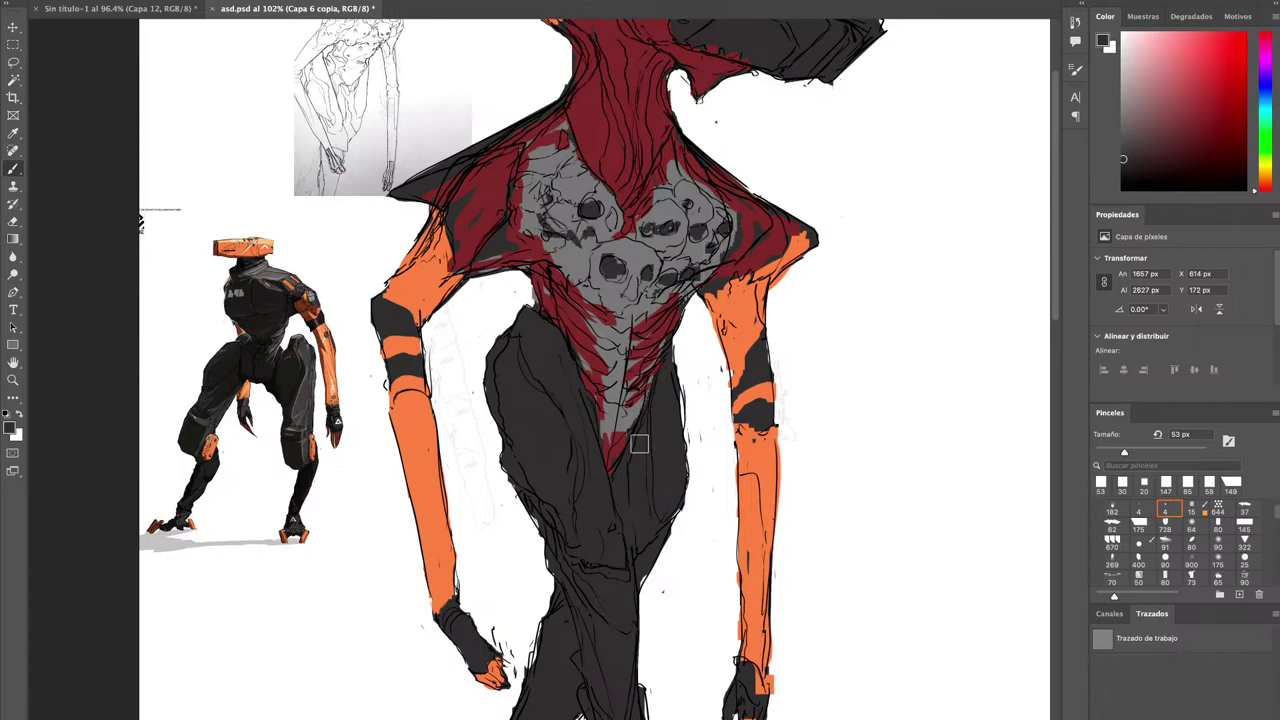
Sample a lighter gray and paint highlight streaks down the left thigh and lower leg.
{"action": "left_click", "coordinate": [582, 253], "text": "alt"}
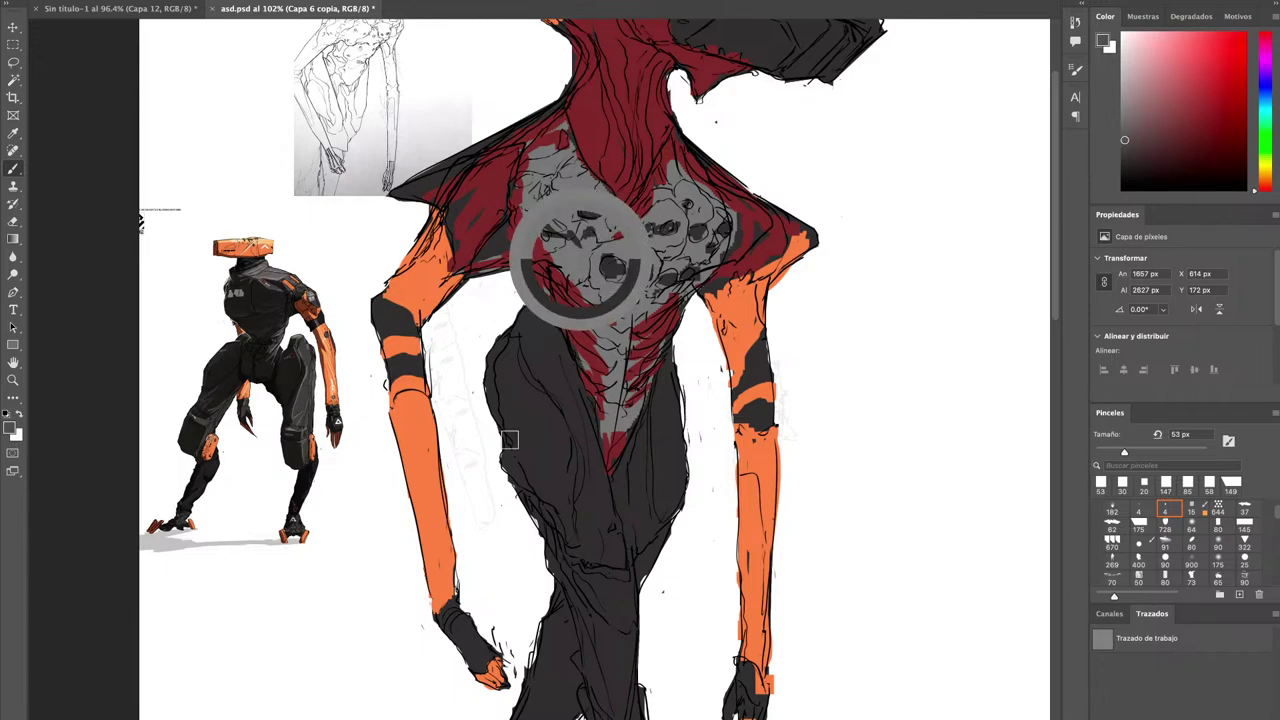
{"action": "left_click_drag", "start_coordinate": [540, 417], "coordinate": [556, 417]}
{"action": "left_click_drag", "start_coordinate": [540, 365], "coordinate": [579, 523]}
{"action": "mouse_move", "coordinate": [528, 344]}
{"action": "left_mouse_down"}
{"action": "mouse_move", "coordinate": [577, 449]}
{"action": "mouse_move", "coordinate": [509, 357]}
{"action": "mouse_move", "coordinate": [525, 510]}
{"action": "mouse_move", "coordinate": [586, 563]}
{"action": "mouse_move", "coordinate": [629, 634]}
{"action": "mouse_move", "coordinate": [597, 649]}
{"action": "mouse_move", "coordinate": [552, 552]}
{"action": "mouse_move", "coordinate": [566, 566]}
{"action": "mouse_move", "coordinate": [517, 366]}
{"action": "mouse_move", "coordinate": [542, 326]}
{"action": "mouse_move", "coordinate": [656, 443]}
{"action": "left_mouse_up"}
Sample the legs' dark gray and trim the highlight streaks on the left leg with a 98 px brush.
{"action": "left_click", "coordinate": [549, 402], "text": "alt"}
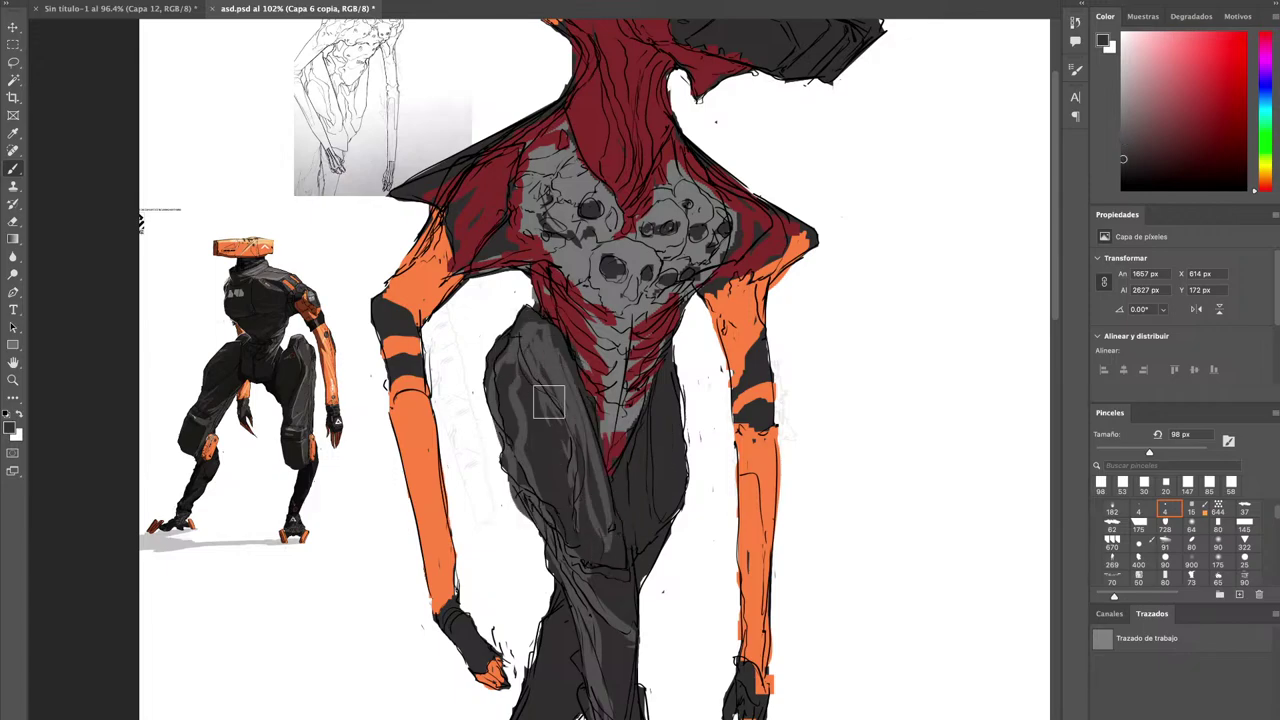
{"action": "left_click_drag", "start_coordinate": [519, 441], "coordinate": [503, 374]}
{"action": "left_click_drag", "start_coordinate": [537, 480], "coordinate": [555, 545]}
{"action": "left_click_drag", "start_coordinate": [531, 371], "coordinate": [565, 475]}
{"action": "left_click_drag", "start_coordinate": [540, 347], "coordinate": [509, 391]}
{"action": "mouse_move", "coordinate": [578, 572]}
{"action": "left_mouse_down"}
{"action": "mouse_move", "coordinate": [591, 669]}
{"action": "mouse_move", "coordinate": [574, 566]}
{"action": "left_mouse_up"}
{"action": "left_click_drag", "start_coordinate": [613, 628], "coordinate": [621, 603]}
Duplicate the color layer and try to lighten the upper planes of the head with the Dodge tool at 402 px.
{"action": "left_click_drag", "start_coordinate": [638, 311], "coordinate": [643, 516]}
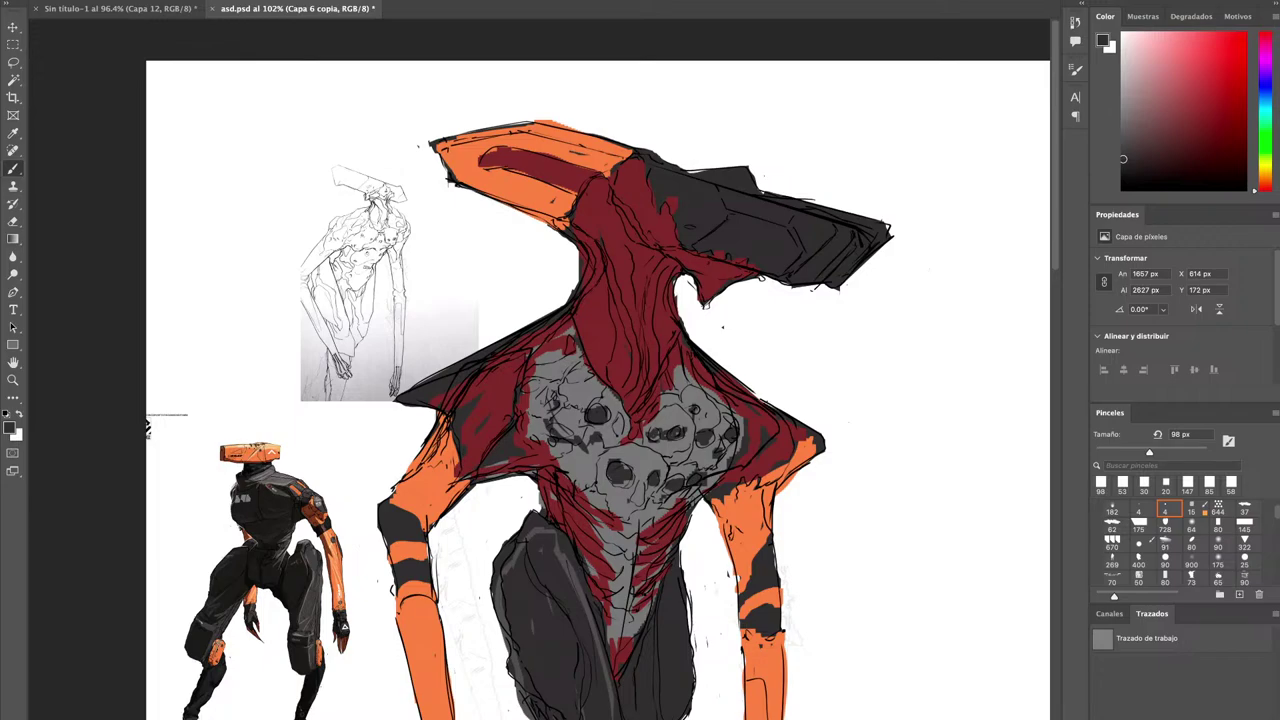
{"action": "key", "text": "o"}
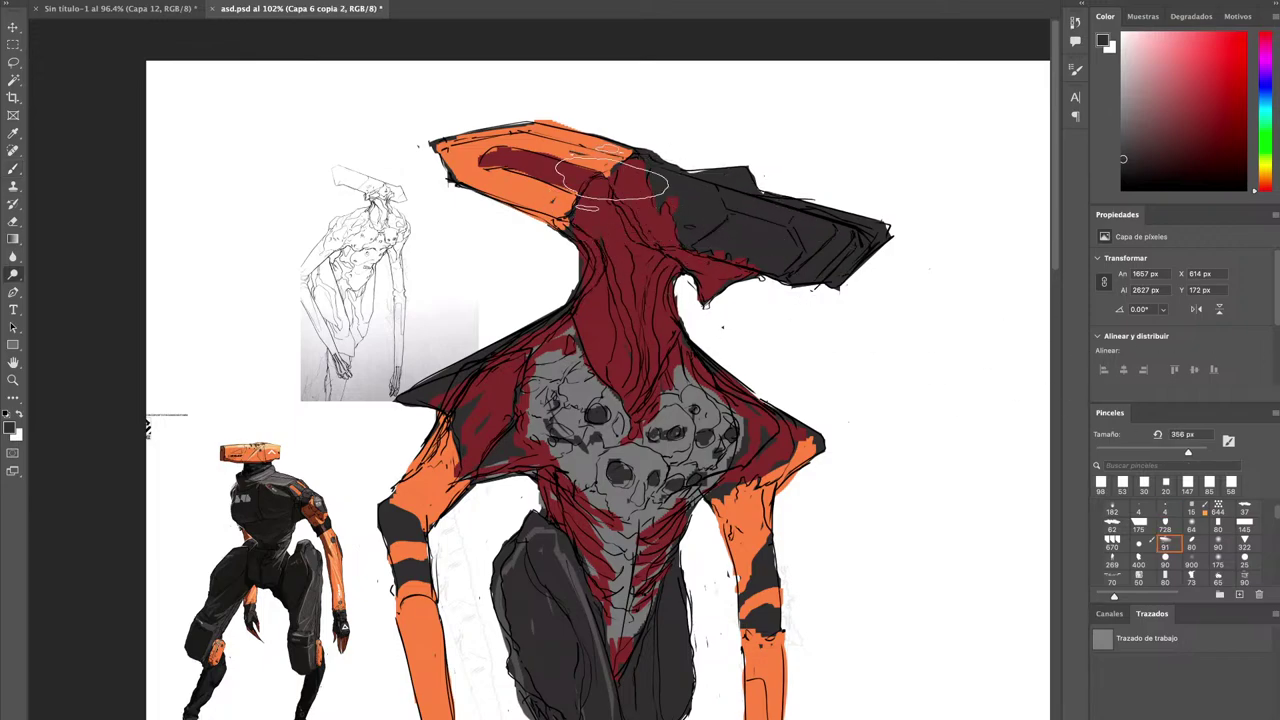
{"action": "left_click_drag", "start_coordinate": [627, 209], "coordinate": [632, 168]}
{"action": "left_click_drag", "start_coordinate": [768, 211], "coordinate": [788, 209]}
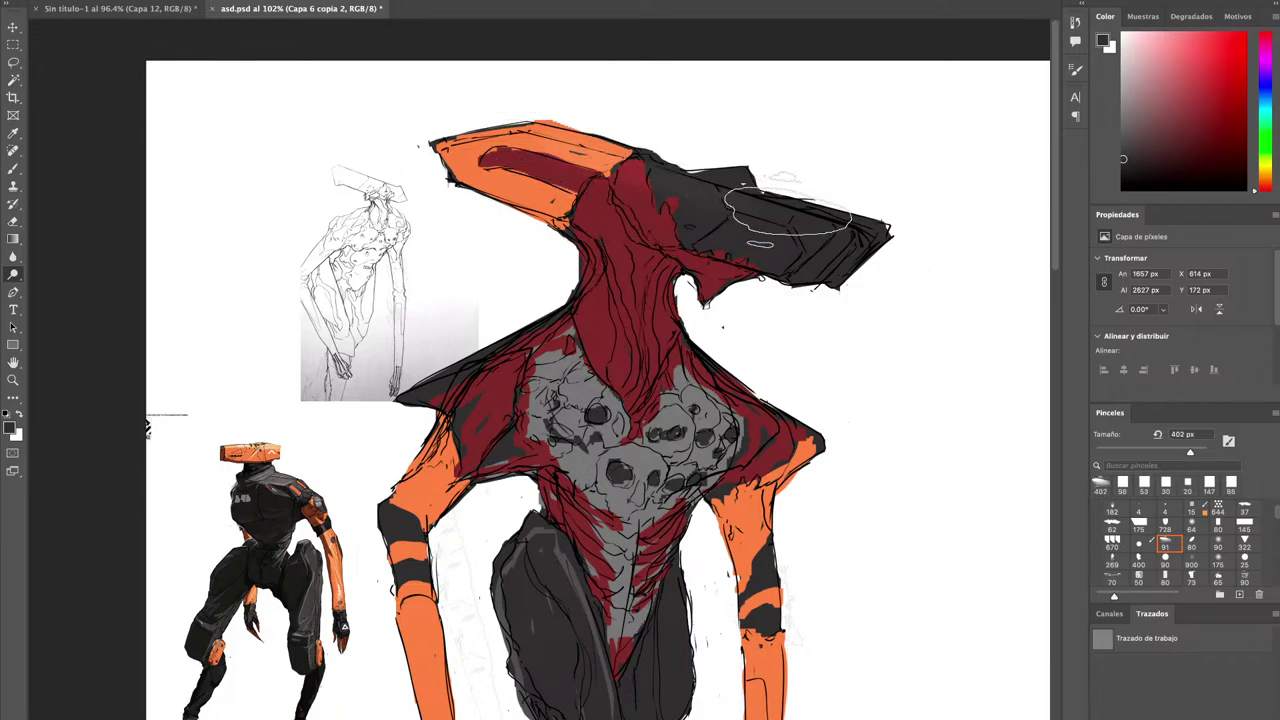
{"action": "mouse_move", "coordinate": [873, 218]}
{"action": "left_mouse_down"}
{"action": "mouse_move", "coordinate": [563, 150]}
{"action": "mouse_move", "coordinate": [901, 237]}
{"action": "mouse_move", "coordinate": [486, 103]}
{"action": "mouse_move", "coordinate": [920, 225]}
{"action": "mouse_move", "coordinate": [900, 232]}
{"action": "mouse_move", "coordinate": [915, 238]}
{"action": "left_mouse_up"}
{"action": "left_click_drag", "start_coordinate": [787, 456], "coordinate": [763, 406]}
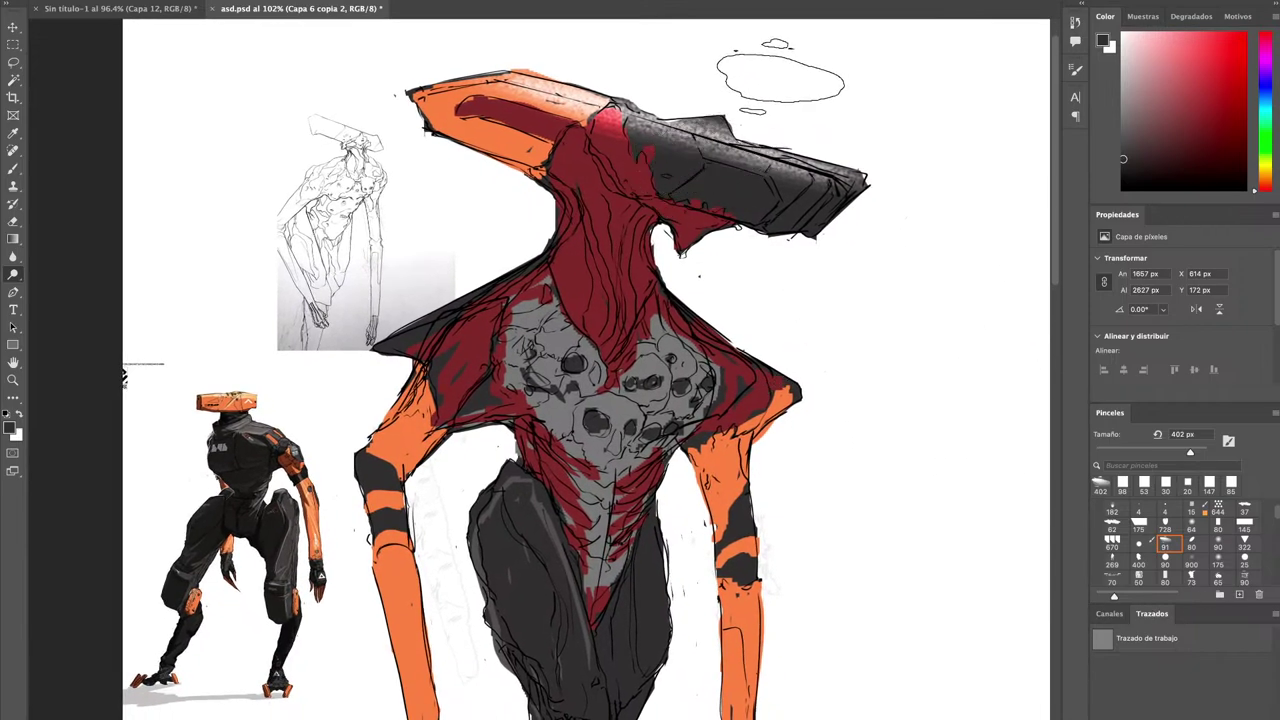
Undo the Dodge strokes on the head.
{"action": "key", "text": "ctrl+z"}
{"action": "key", "text": "ctrl+z"}
{"action": "key", "text": "ctrl+z"}
{"action": "key", "text": "ctrl+z"}
{"action": "key", "text": "ctrl+z"}
{"action": "key", "text": "ctrl+z"}
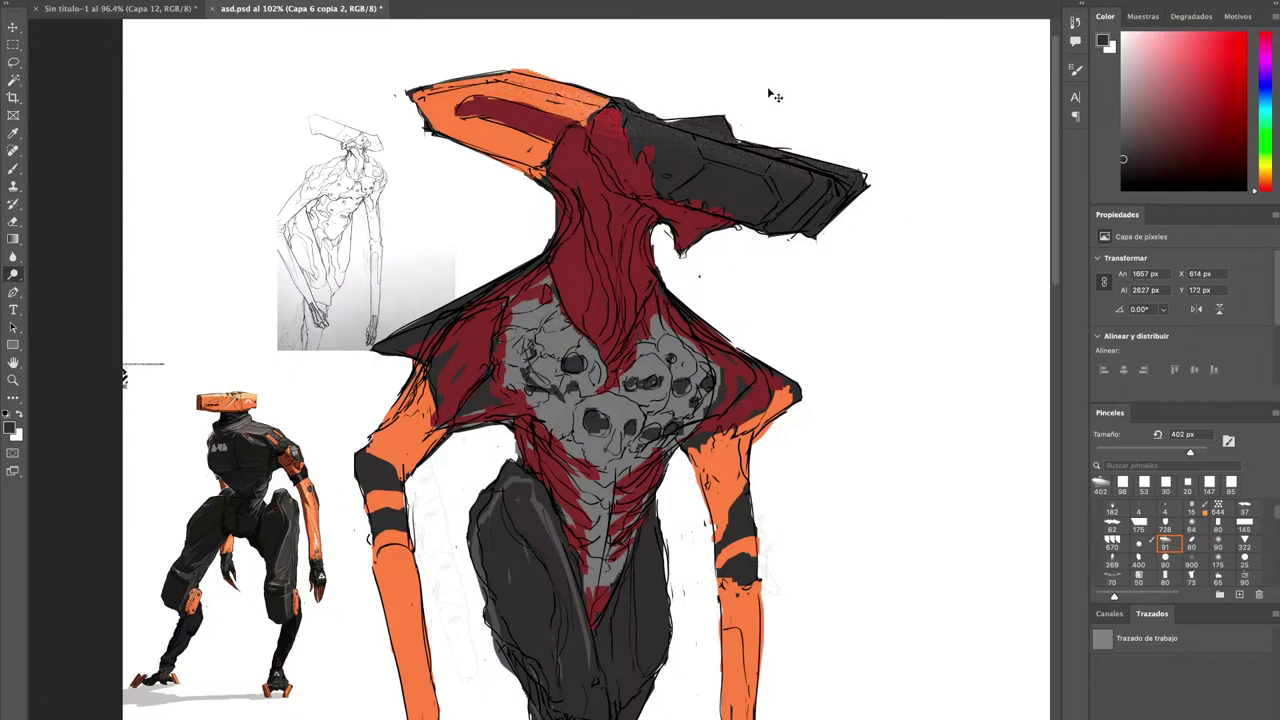
{"action": "key", "text": "ctrl+z"}
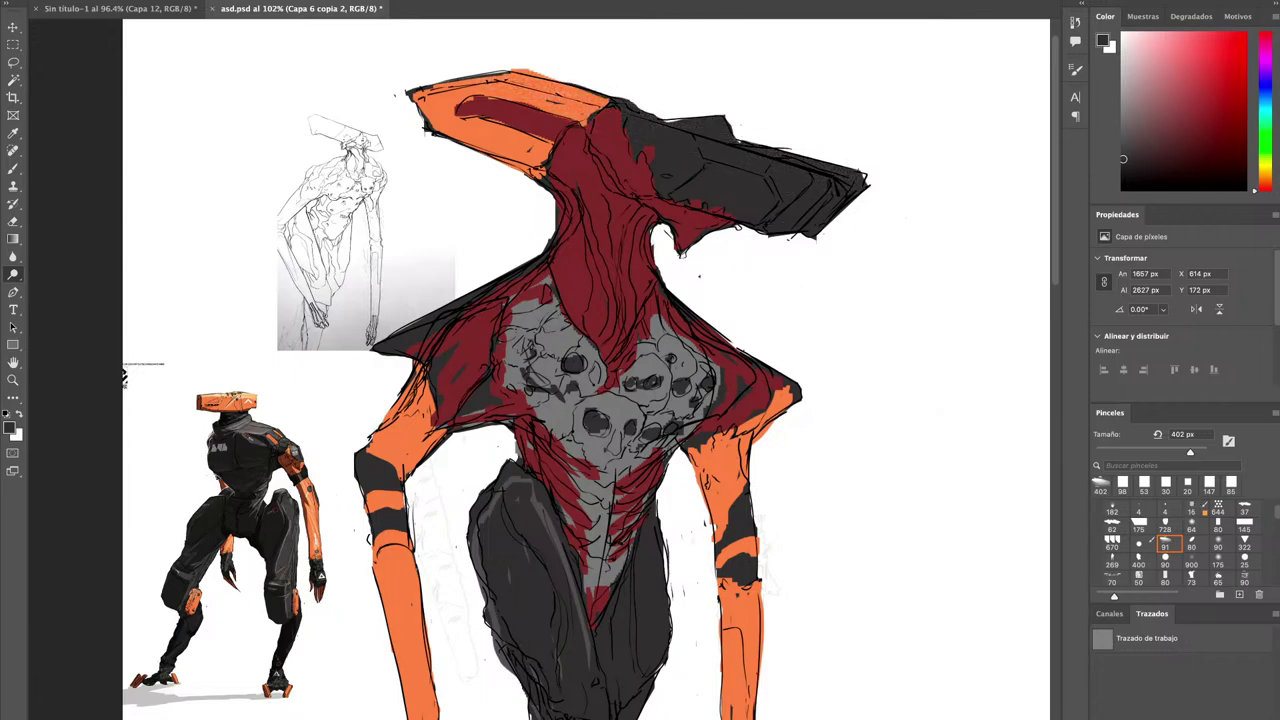
Try a darkening blend on the duplicated color layer and compare it by toggling layer visibility.
{"action": "key", "text": "super+z"}
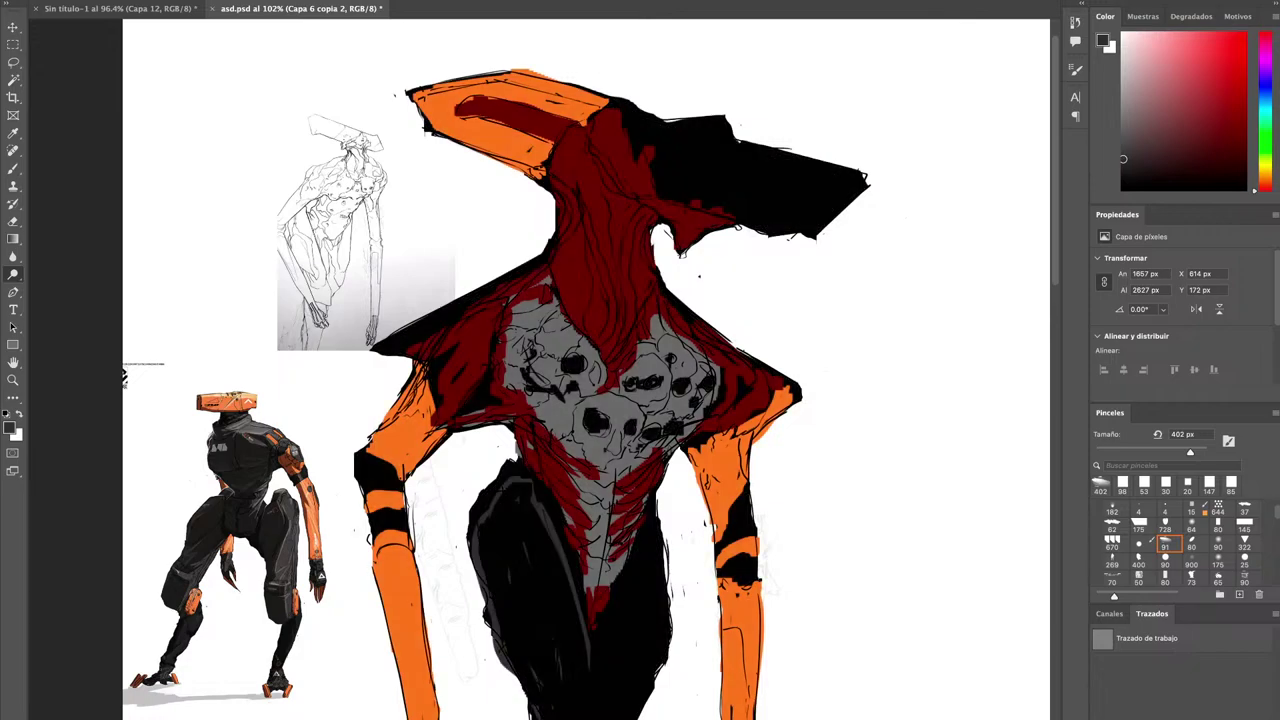
{"action": "key", "text": "ctrl+shift+alt+n"}
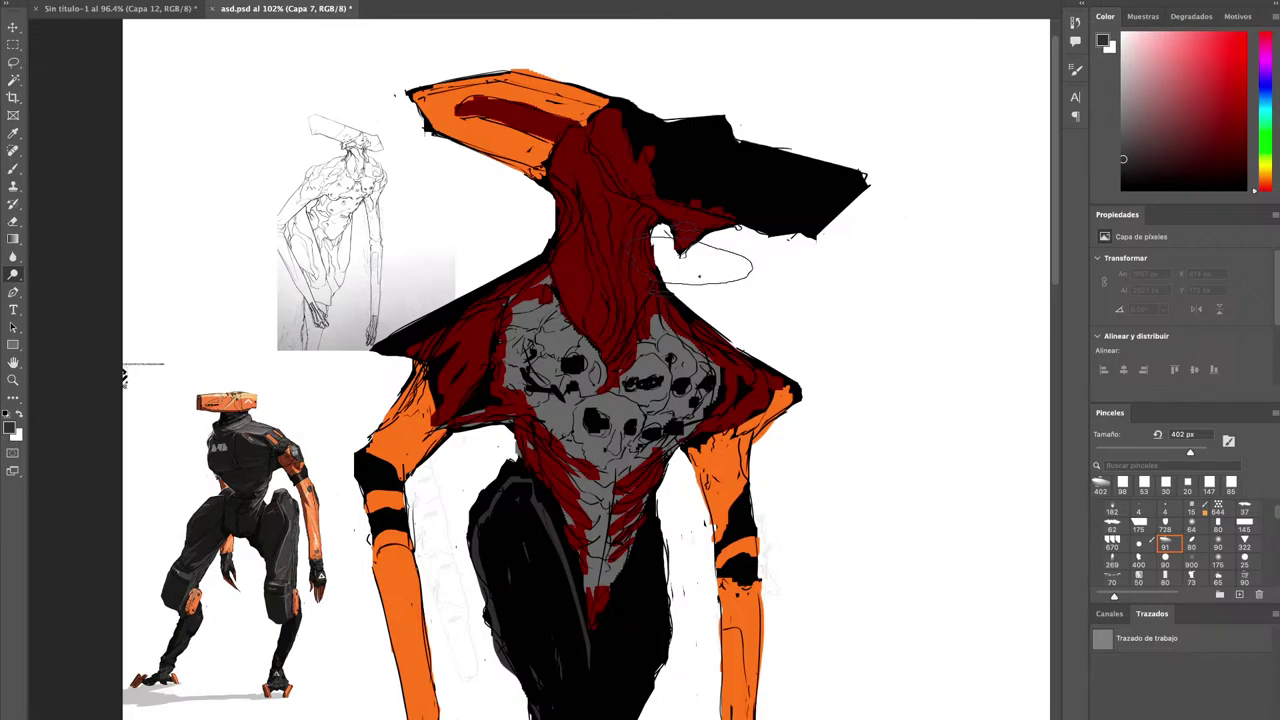
{"action": "key", "text": "ctrl+z"}
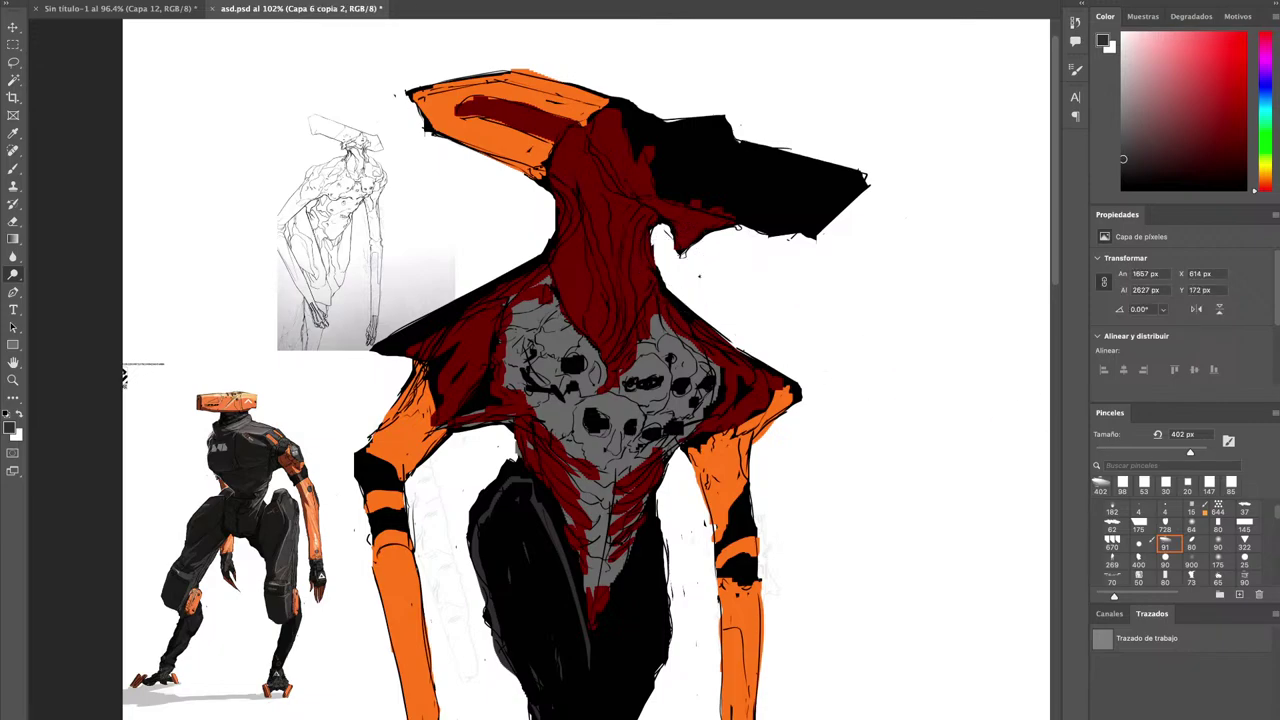
{"action": "key", "text": "v"}
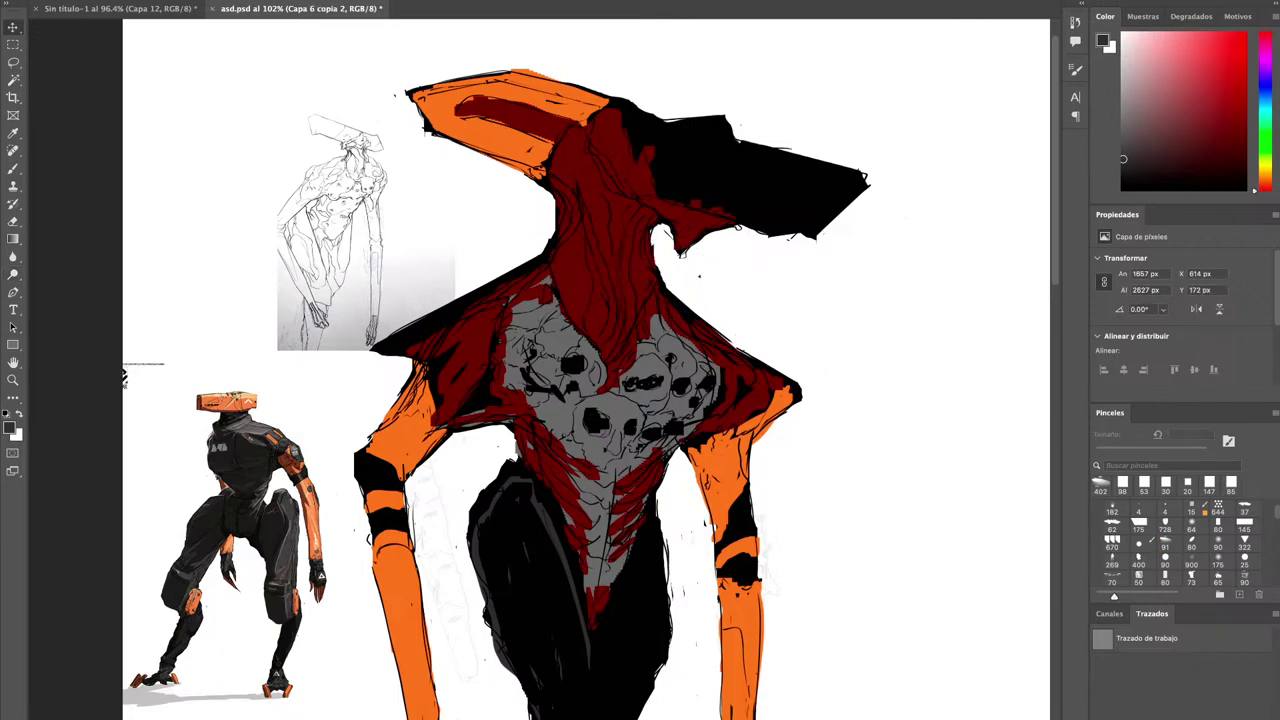
{"action": "key", "text": "ctrl+comma"}
{"action": "key", "text": "ctrl+comma"}
{"action": "key", "text": "ctrl+comma"}
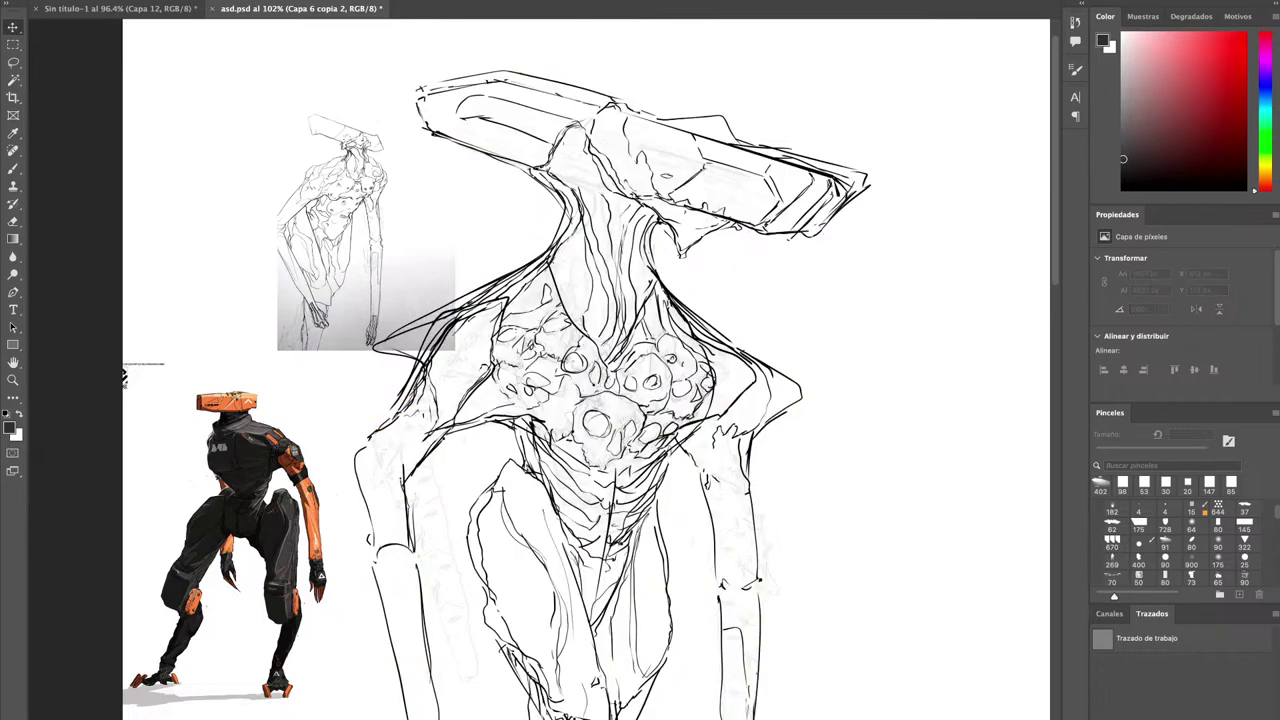
{"action": "key", "text": "ctrl+comma"}
{"action": "key", "text": "ctrl+z"}
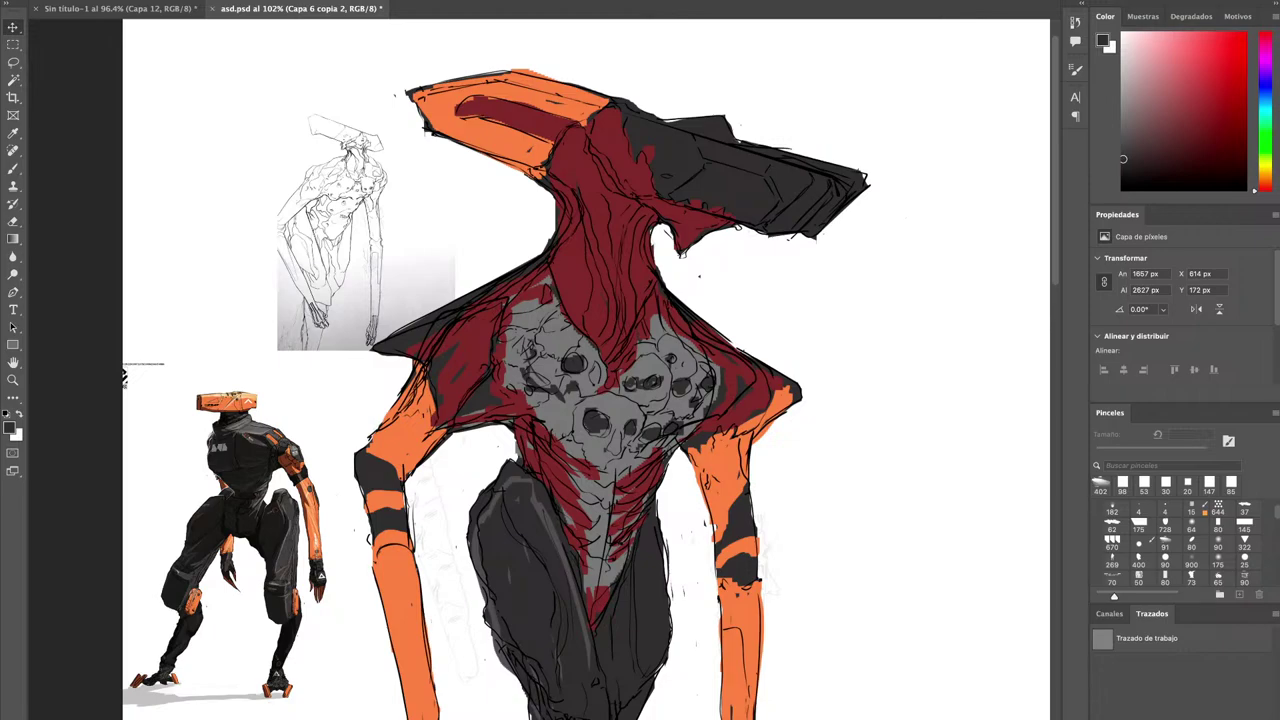
Add a new layer above the colors and choose a dark violet for the 98 px brush.
{"action": "key", "text": "ctrl+shift+alt+n"}
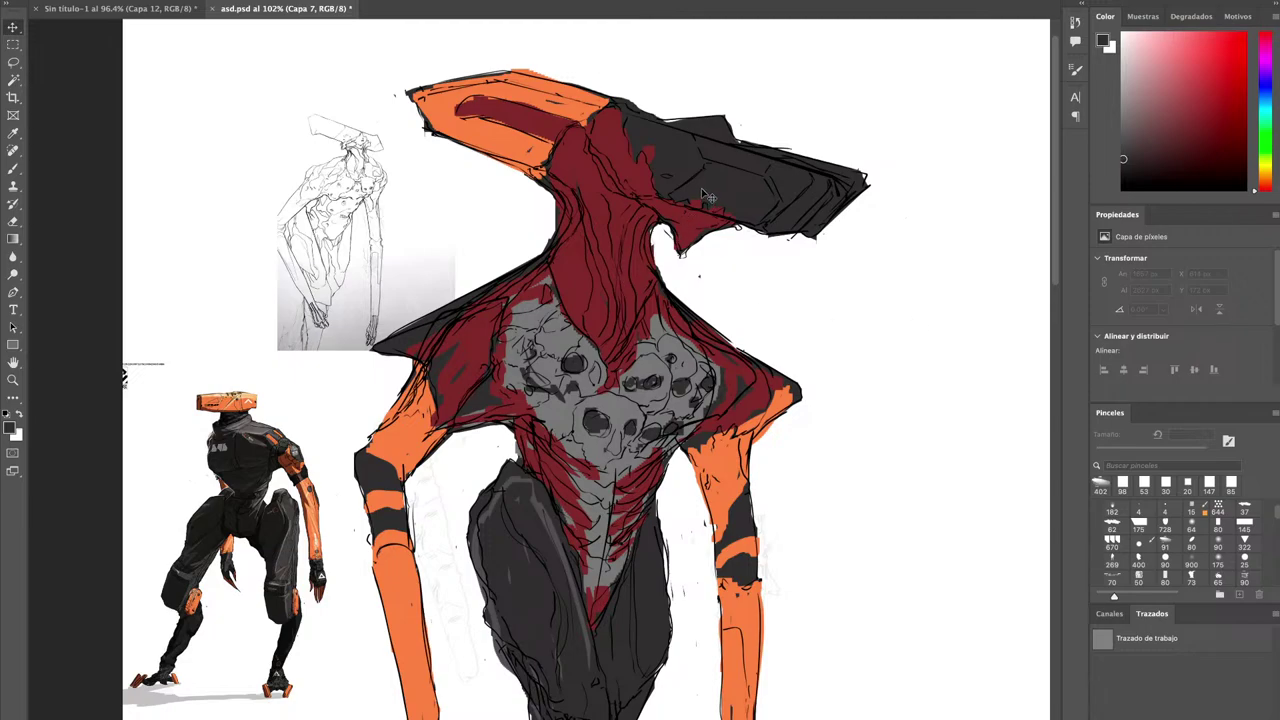
{"action": "key", "text": "b"}
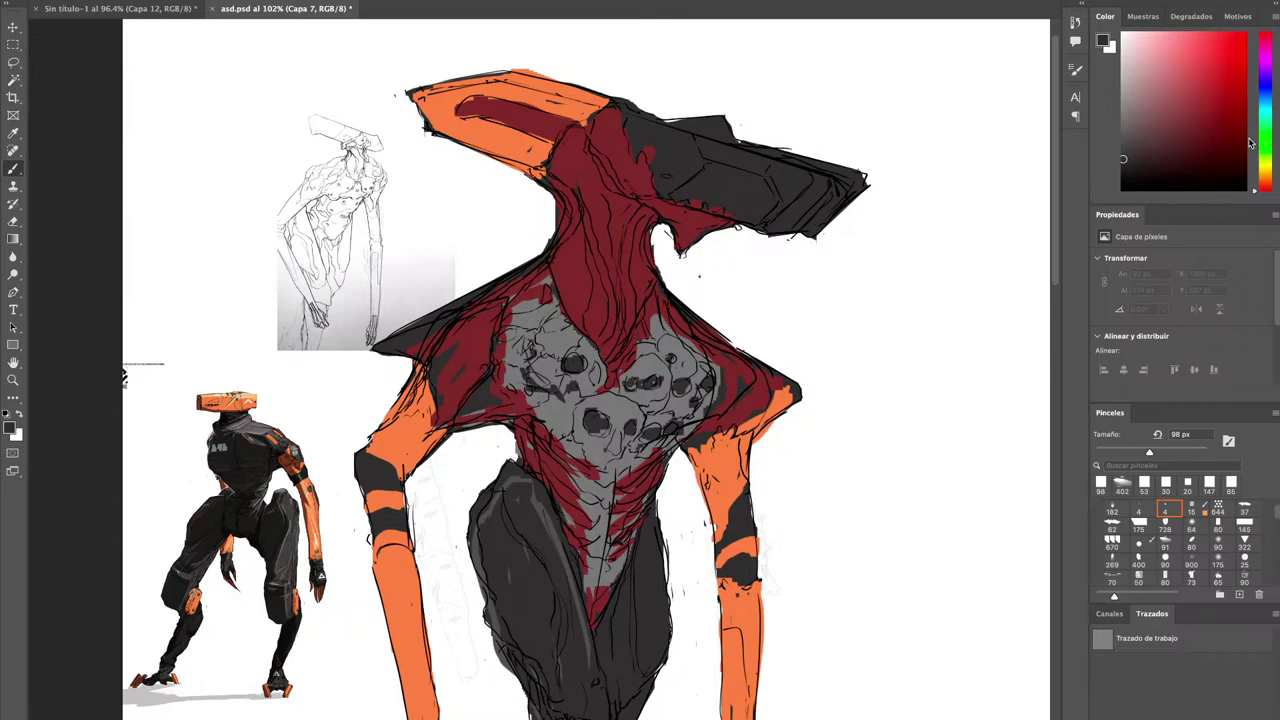
{"action": "left_click_drag", "start_coordinate": [1268, 85], "coordinate": [1268, 82]}
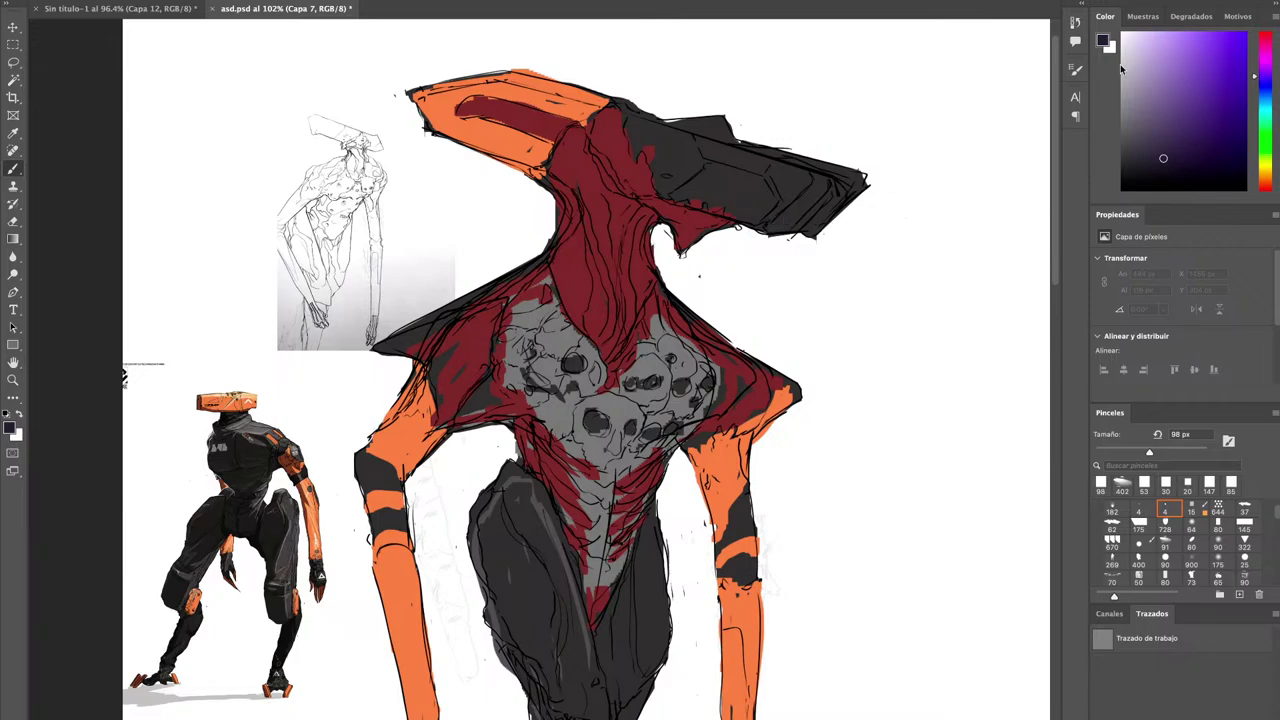
{"action": "key", "text": "v"}
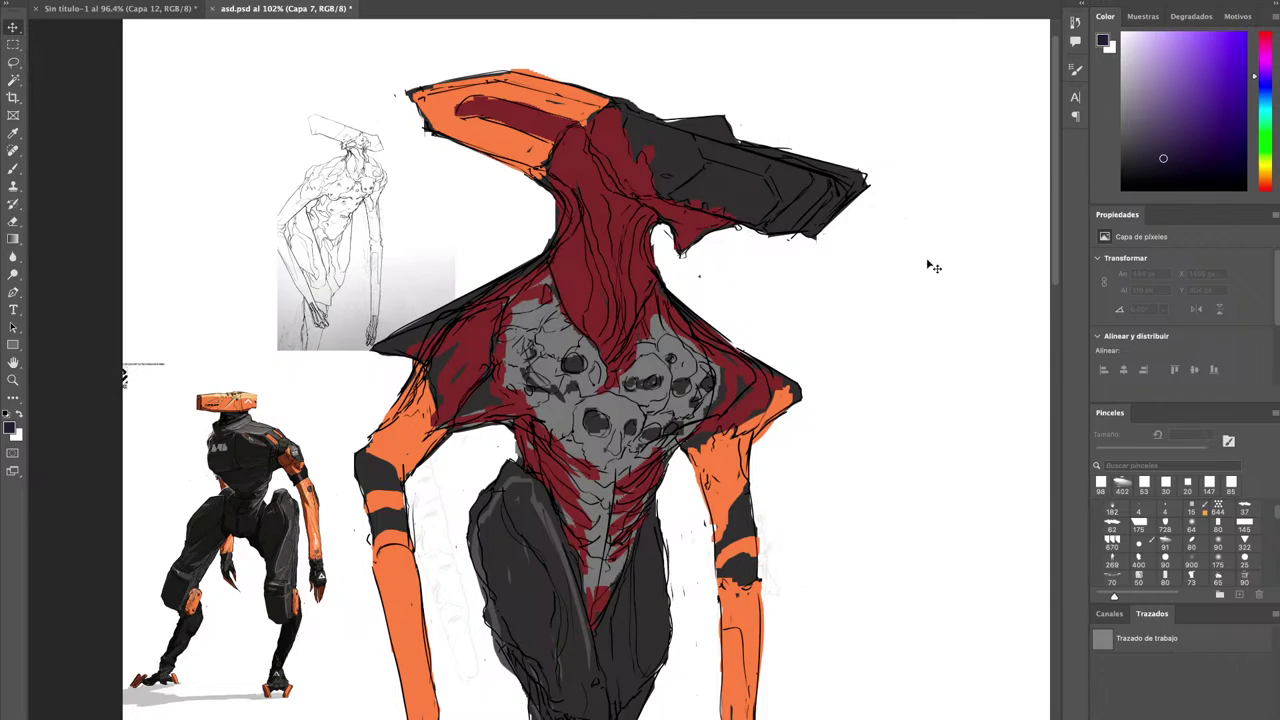
{"action": "key", "text": "b"}
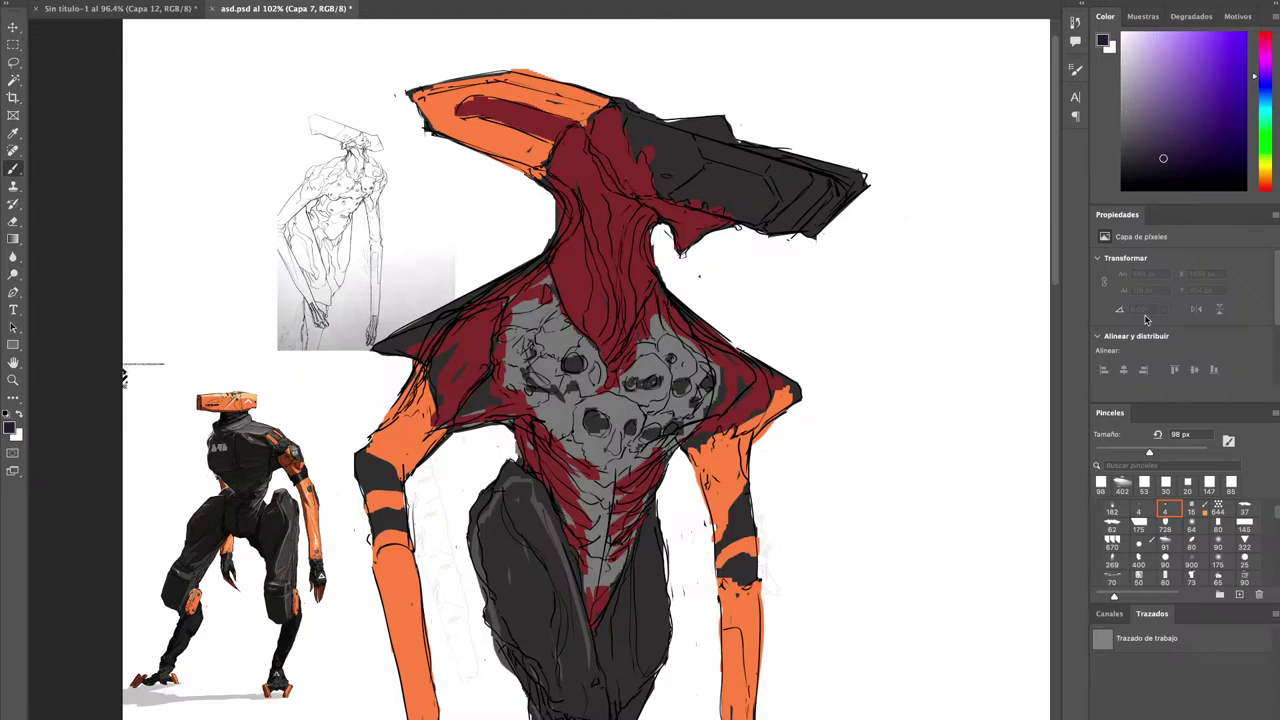
Paint dark violet shadows over the underside of the head, down the neck and onto the upper chest.
{"action": "left_click_drag", "start_coordinate": [647, 133], "coordinate": [770, 171]}
{"action": "key", "text": "super+z"}
{"action": "left_click_drag", "start_coordinate": [430, 122], "coordinate": [584, 159]}
{"action": "key", "text": "ctrl+z"}
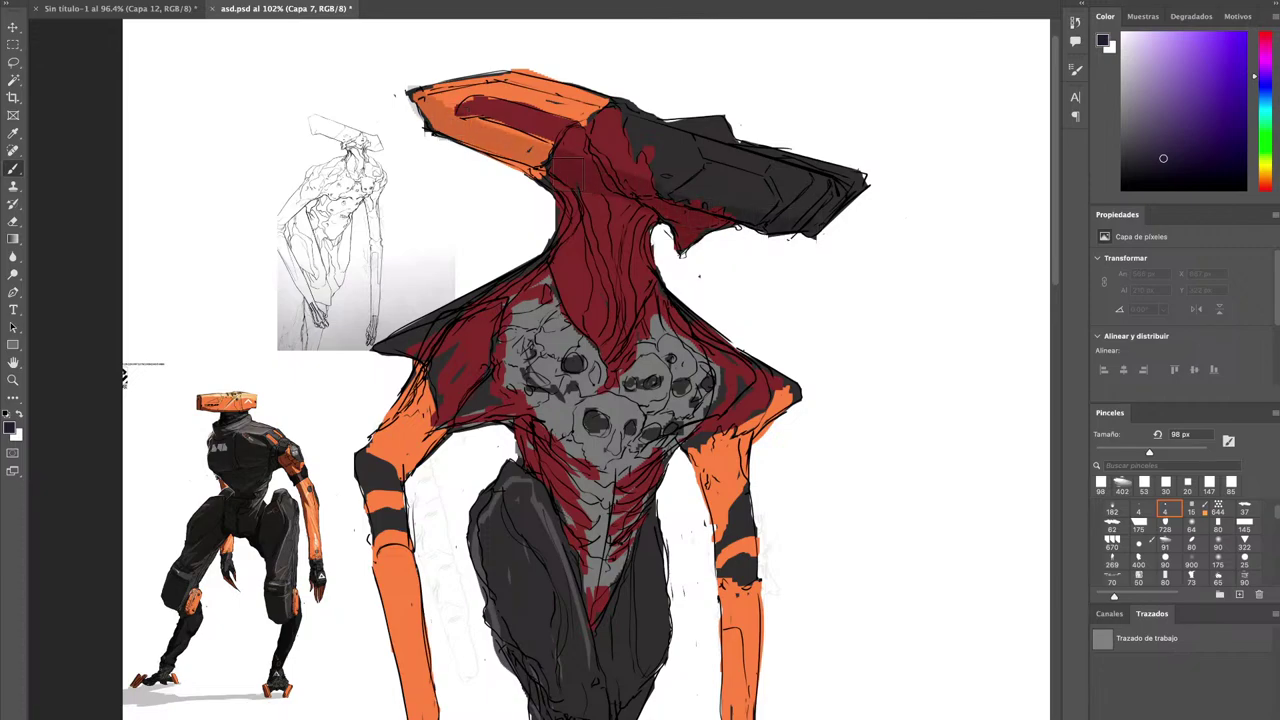
{"action": "mouse_move", "coordinate": [595, 250]}
{"action": "left_mouse_down"}
{"action": "mouse_move", "coordinate": [570, 257]}
{"action": "mouse_move", "coordinate": [619, 230]}
{"action": "left_mouse_up"}
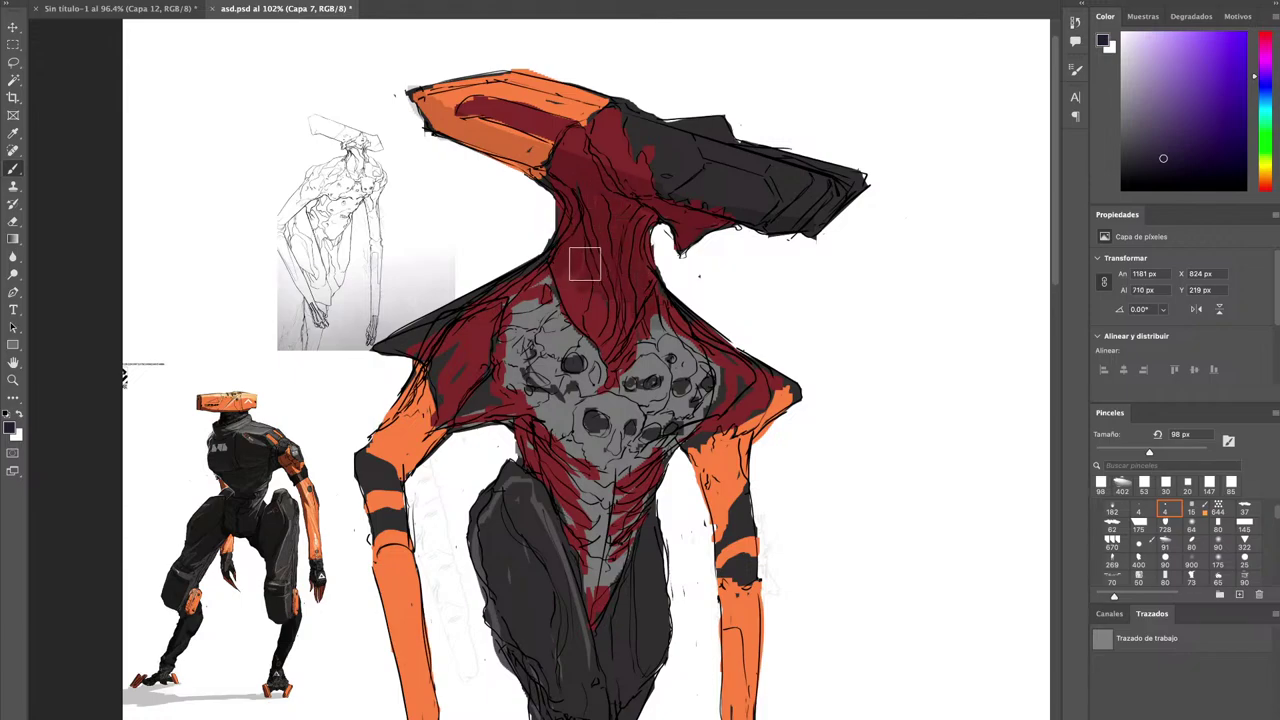
{"action": "left_click_drag", "start_coordinate": [553, 283], "coordinate": [536, 291]}
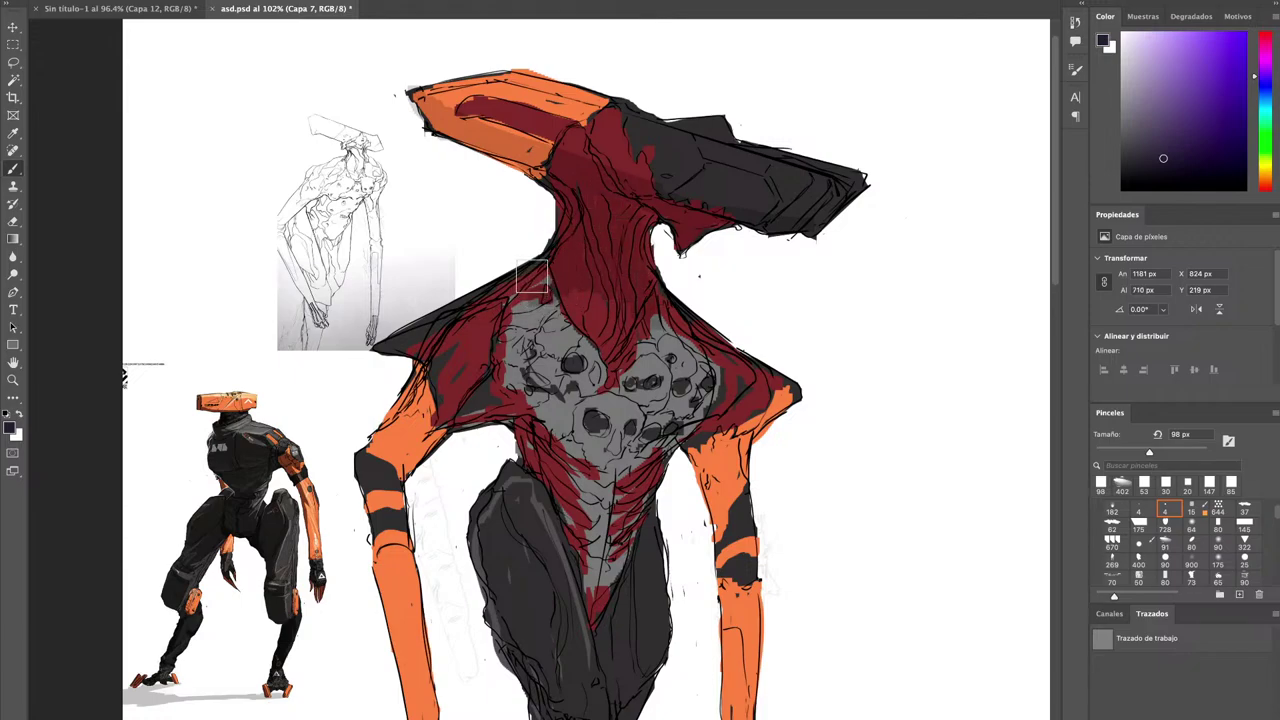
Try several opacity levels for the shadow layer and keep a low one for faint shading.
{"action": "key", "text": "v"}
{"action": "key", "text": "7"}
{"action": "key", "text": "6"}
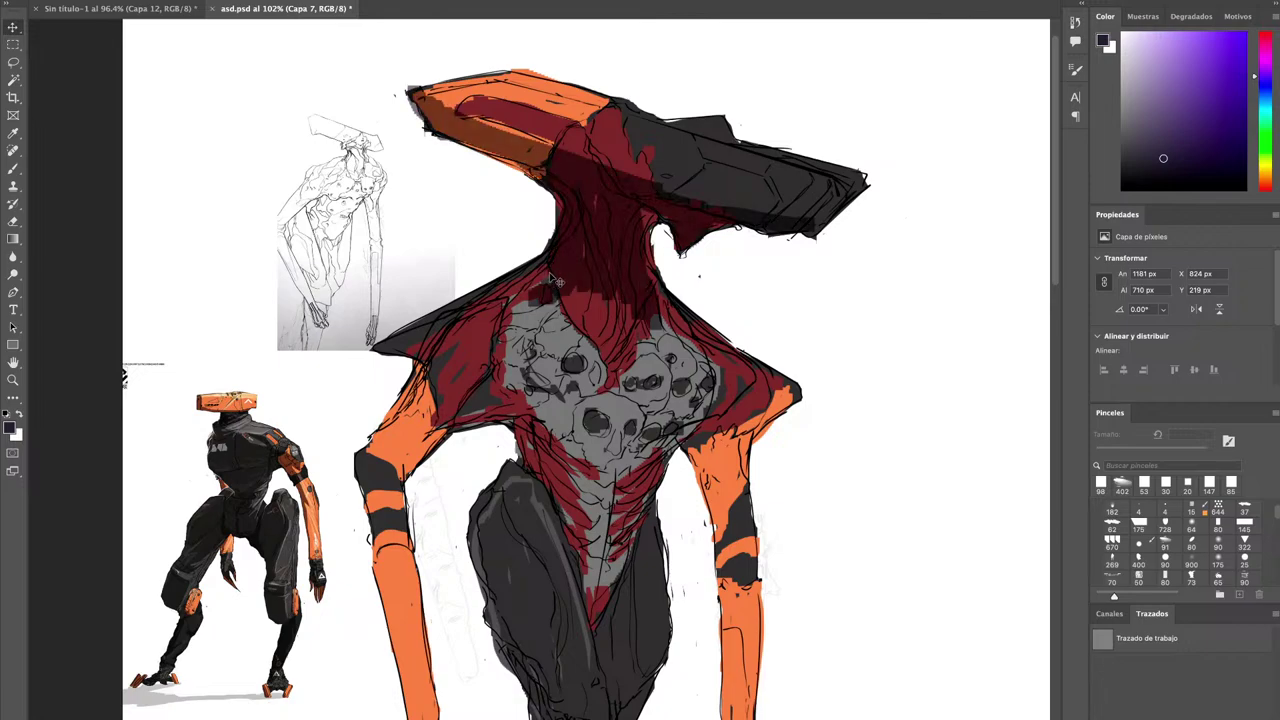
{"action": "key", "text": "4"}
{"action": "key", "text": "1"}
{"action": "key", "text": "2"}
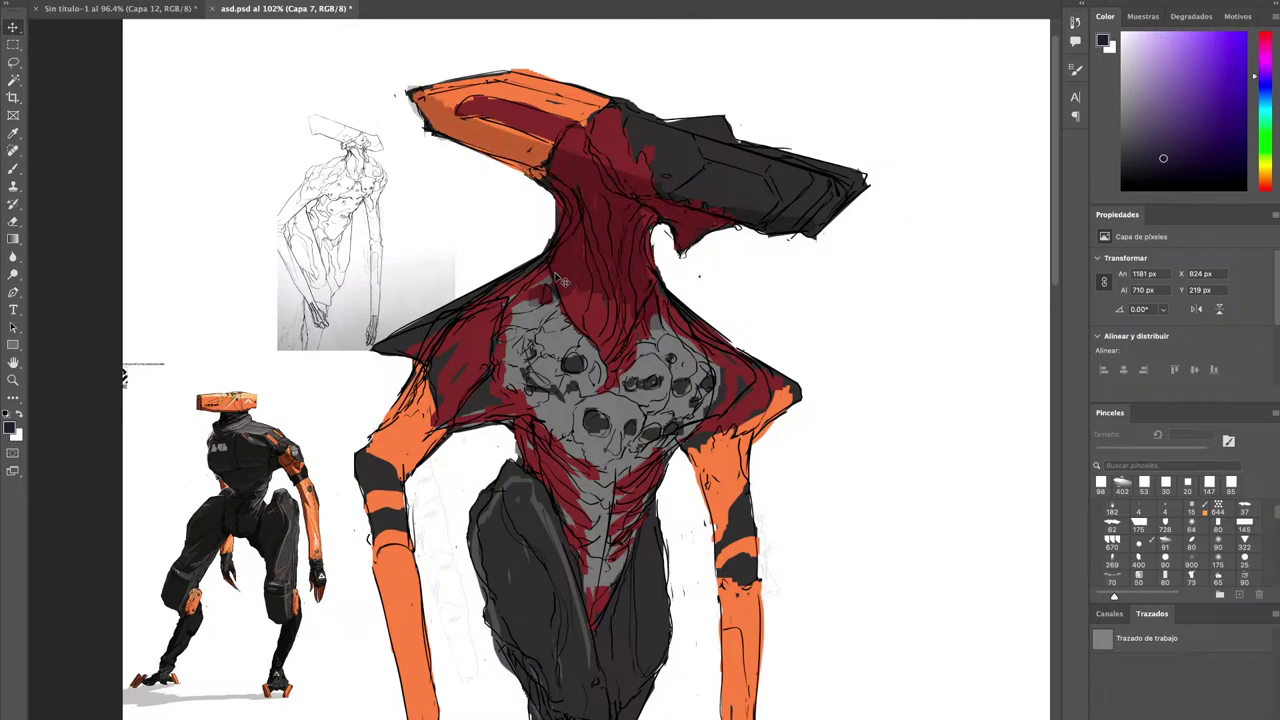
Deepen the shadow on the orange side of the head and its red stripe, then shade the neck base.
{"action": "key", "text": "b"}
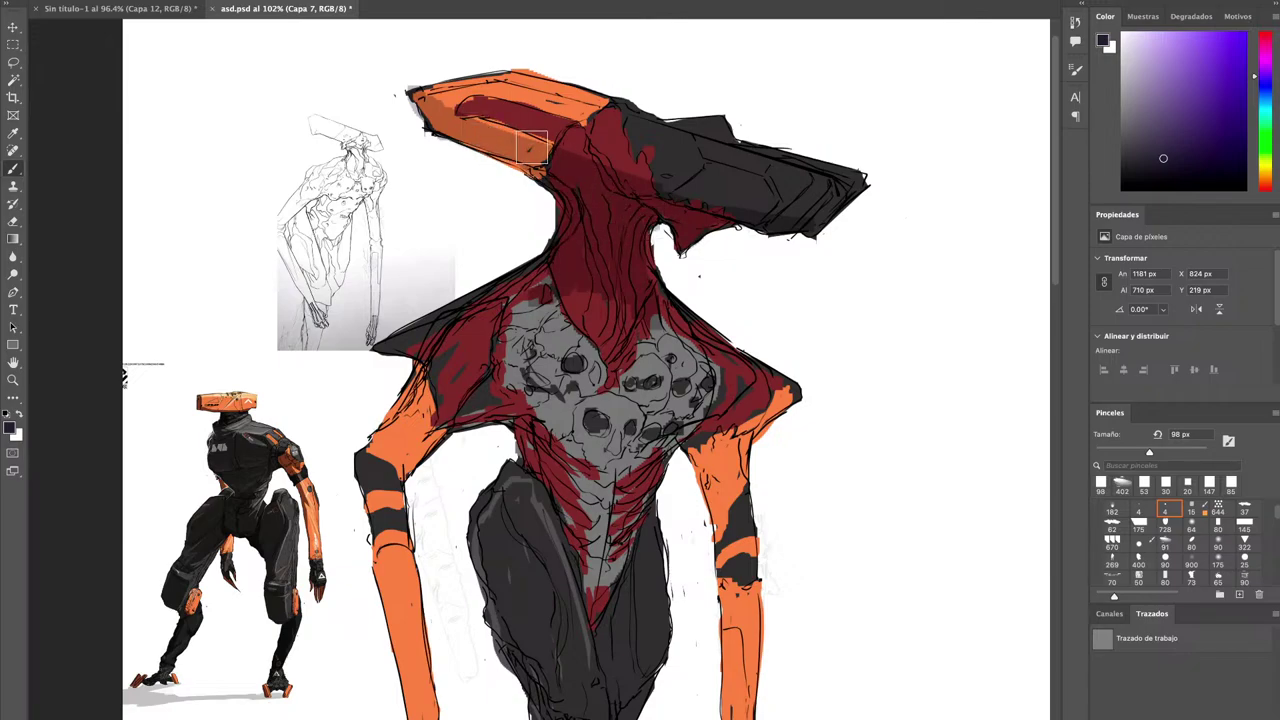
{"action": "left_click_drag", "start_coordinate": [532, 147], "coordinate": [445, 109]}
{"action": "left_click_drag", "start_coordinate": [532, 148], "coordinate": [536, 160]}
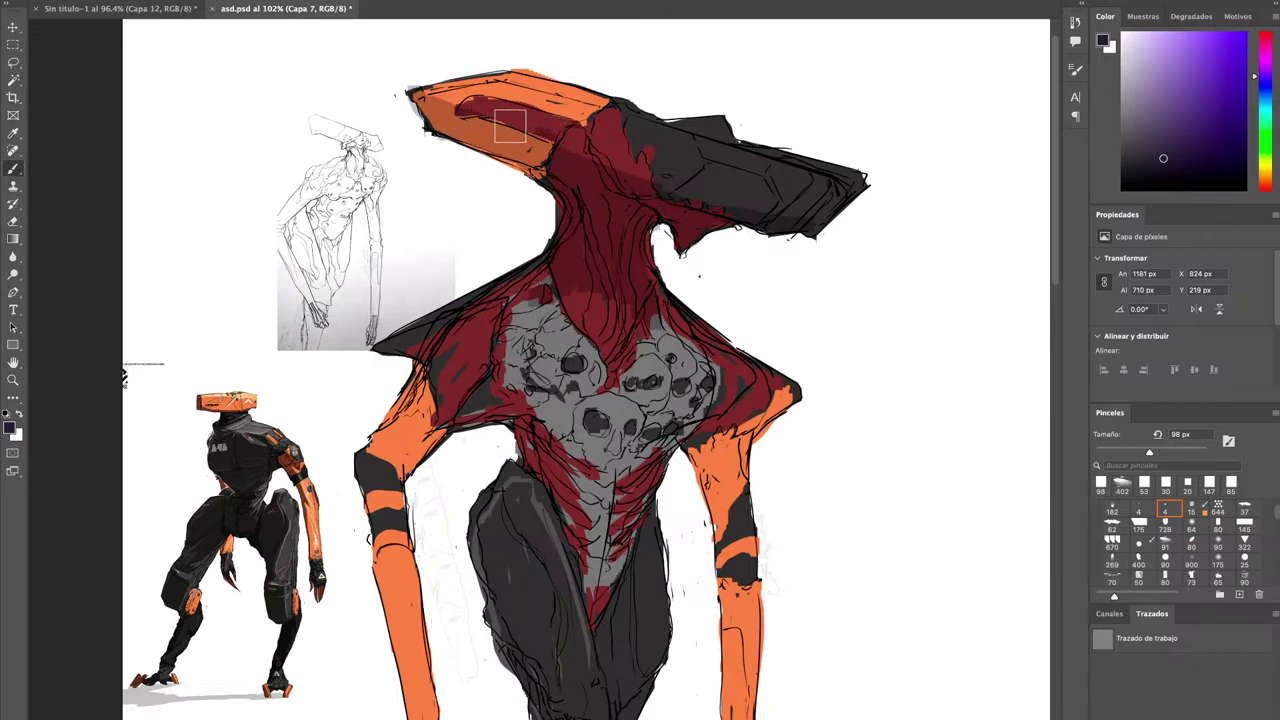
{"action": "left_click_drag", "start_coordinate": [487, 114], "coordinate": [580, 145]}
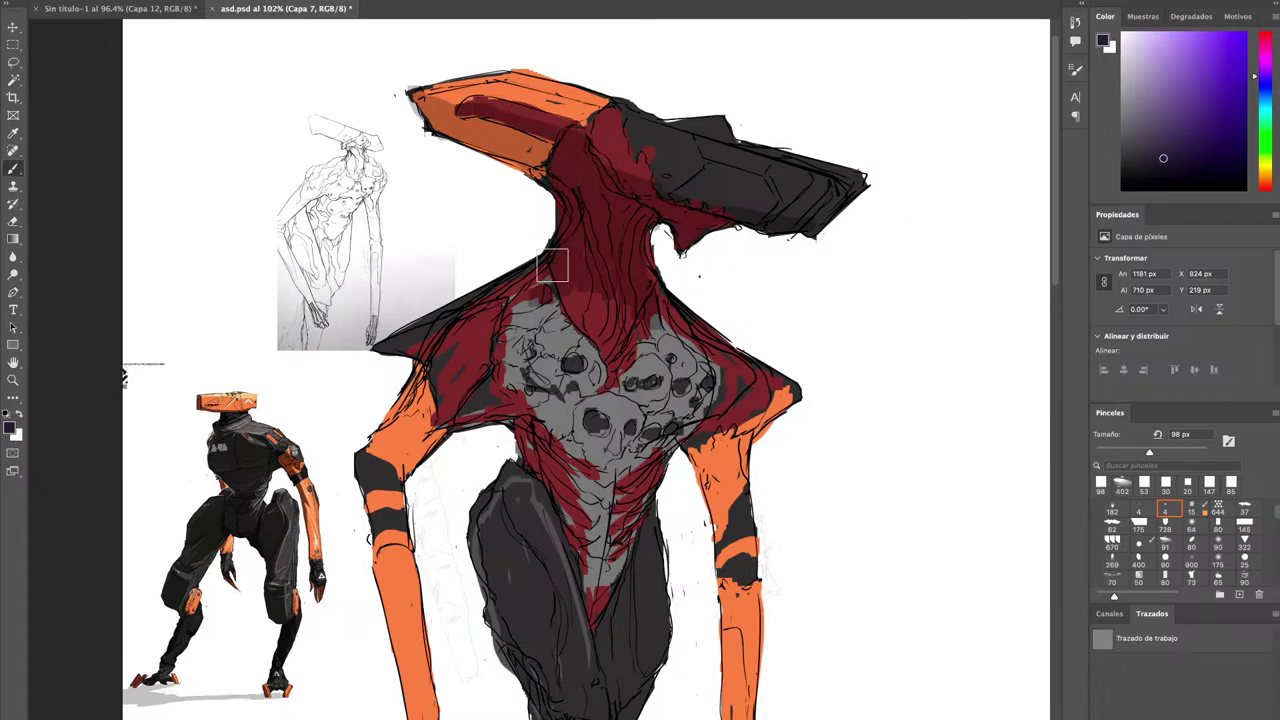
{"action": "left_click_drag", "start_coordinate": [543, 272], "coordinate": [497, 293]}
Shade below the left shoulder, then cover the skull-filled chest with an enlarged brush.
{"action": "mouse_move", "coordinate": [438, 416]}
{"action": "left_mouse_down"}
{"action": "mouse_move", "coordinate": [431, 375]}
{"action": "mouse_move", "coordinate": [419, 404]}
{"action": "mouse_move", "coordinate": [433, 419]}
{"action": "mouse_move", "coordinate": [405, 445]}
{"action": "mouse_move", "coordinate": [491, 397]}
{"action": "mouse_move", "coordinate": [406, 459]}
{"action": "mouse_move", "coordinate": [437, 395]}
{"action": "mouse_move", "coordinate": [438, 428]}
{"action": "mouse_move", "coordinate": [490, 348]}
{"action": "mouse_move", "coordinate": [462, 358]}
{"action": "mouse_move", "coordinate": [450, 340]}
{"action": "mouse_move", "coordinate": [456, 393]}
{"action": "mouse_move", "coordinate": [448, 381]}
{"action": "mouse_move", "coordinate": [476, 393]}
{"action": "mouse_move", "coordinate": [500, 333]}
{"action": "mouse_move", "coordinate": [513, 386]}
{"action": "mouse_move", "coordinate": [535, 364]}
{"action": "mouse_move", "coordinate": [566, 392]}
{"action": "left_mouse_up"}
{"action": "key", "text": "]"}
{"action": "key", "text": "]"}
{"action": "key", "text": "]"}
{"action": "key", "text": "]"}
{"action": "key", "text": "]"}
{"action": "mouse_move", "coordinate": [557, 327]}
{"action": "left_mouse_down"}
{"action": "mouse_move", "coordinate": [562, 409]}
{"action": "mouse_move", "coordinate": [551, 341]}
{"action": "mouse_move", "coordinate": [567, 426]}
{"action": "mouse_move", "coordinate": [593, 399]}
{"action": "mouse_move", "coordinate": [613, 456]}
{"action": "mouse_move", "coordinate": [719, 372]}
{"action": "mouse_move", "coordinate": [656, 430]}
{"action": "mouse_move", "coordinate": [719, 396]}
{"action": "mouse_move", "coordinate": [731, 416]}
{"action": "mouse_move", "coordinate": [767, 395]}
{"action": "mouse_move", "coordinate": [717, 434]}
{"action": "mouse_move", "coordinate": [671, 427]}
{"action": "left_mouse_up"}
Reduce the brush to 113 px and shade the center of the chest, the ribs and the inner thigh.
{"action": "key", "text": "["}
{"action": "key", "text": "["}
{"action": "key", "text": "["}
{"action": "key", "text": "["}
{"action": "key", "text": "["}
{"action": "left_click_drag", "start_coordinate": [648, 340], "coordinate": [621, 343]}
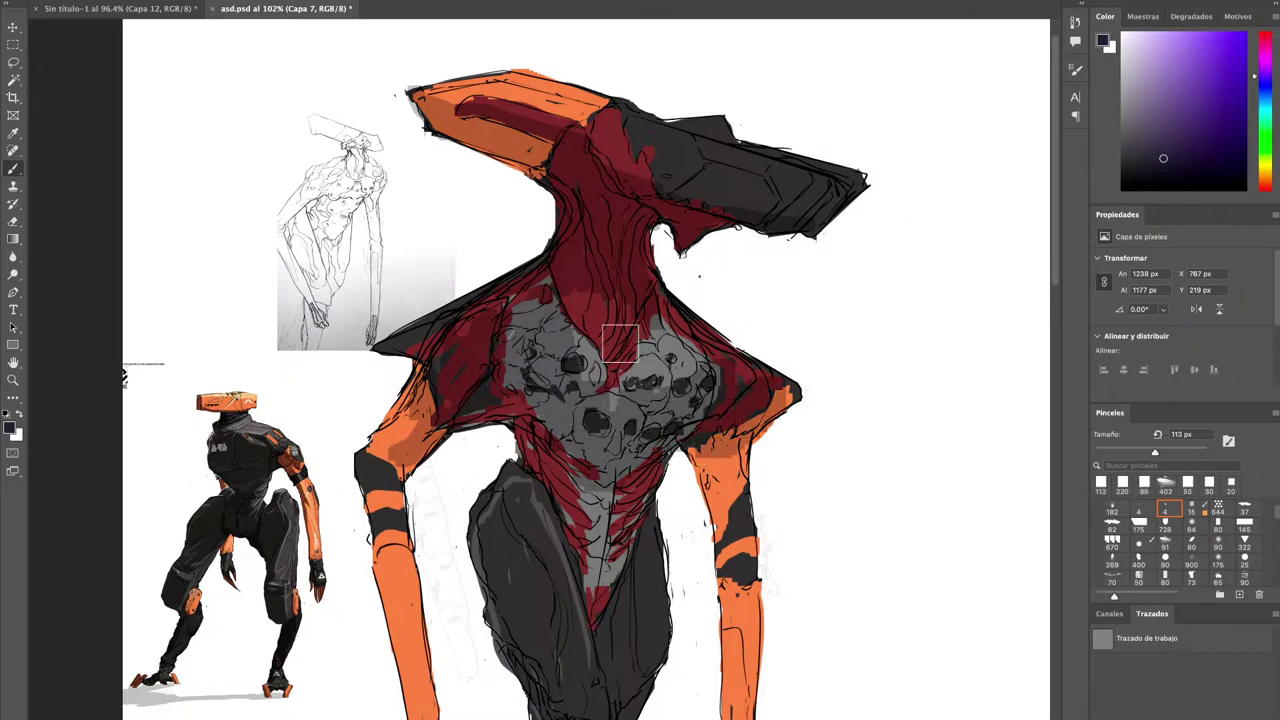
{"action": "left_click_drag", "start_coordinate": [520, 298], "coordinate": [550, 398]}
{"action": "mouse_move", "coordinate": [566, 486]}
{"action": "left_mouse_down"}
{"action": "mouse_move", "coordinate": [528, 434]}
{"action": "mouse_move", "coordinate": [580, 505]}
{"action": "mouse_move", "coordinate": [536, 435]}
{"action": "left_mouse_up"}
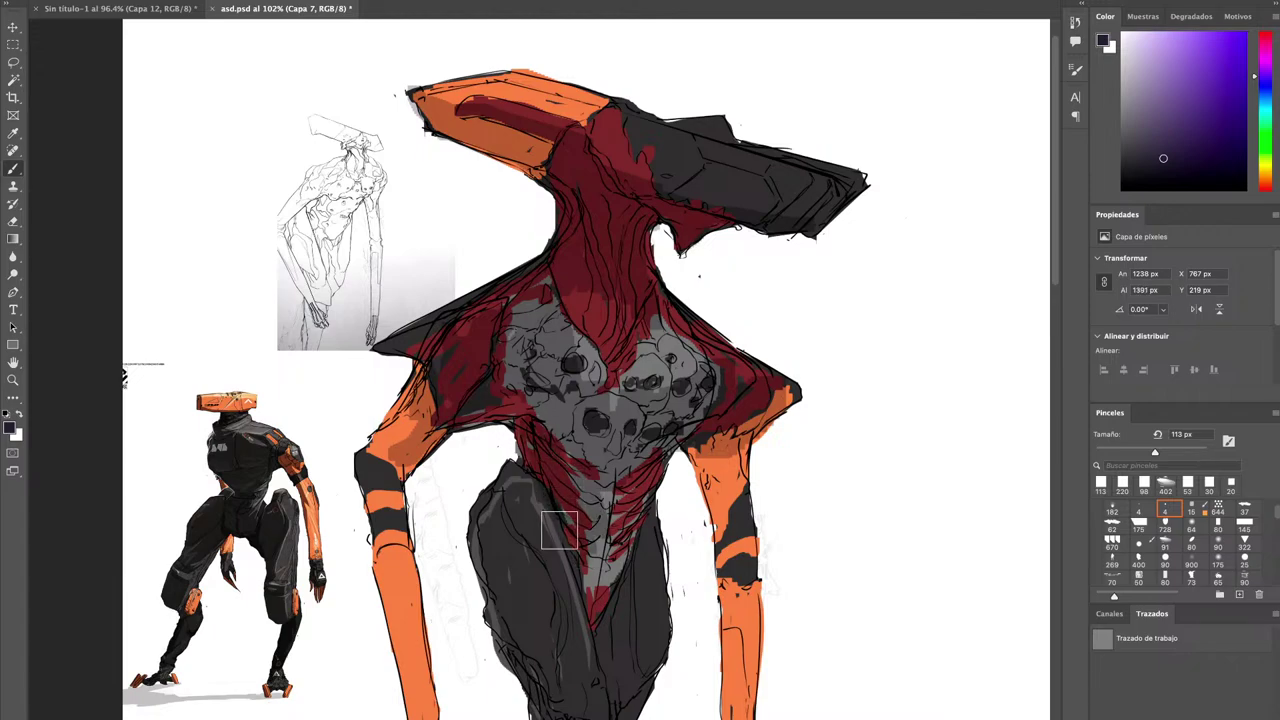
{"action": "mouse_move", "coordinate": [554, 523]}
{"action": "left_mouse_down"}
{"action": "mouse_move", "coordinate": [545, 565]}
{"action": "mouse_move", "coordinate": [506, 415]}
{"action": "left_mouse_up"}
{"action": "mouse_move", "coordinate": [480, 350]}
{"action": "left_mouse_down"}
{"action": "mouse_move", "coordinate": [490, 448]}
{"action": "mouse_move", "coordinate": [536, 527]}
{"action": "mouse_move", "coordinate": [468, 390]}
{"action": "mouse_move", "coordinate": [521, 520]}
{"action": "mouse_move", "coordinate": [483, 361]}
{"action": "mouse_move", "coordinate": [507, 329]}
{"action": "mouse_move", "coordinate": [494, 339]}
{"action": "mouse_move", "coordinate": [529, 464]}
{"action": "mouse_move", "coordinate": [547, 513]}
{"action": "mouse_move", "coordinate": [565, 512]}
{"action": "mouse_move", "coordinate": [523, 408]}
{"action": "mouse_move", "coordinate": [486, 371]}
{"action": "mouse_move", "coordinate": [569, 536]}
{"action": "mouse_move", "coordinate": [546, 487]}
{"action": "mouse_move", "coordinate": [565, 523]}
{"action": "mouse_move", "coordinate": [532, 537]}
{"action": "mouse_move", "coordinate": [581, 617]}
{"action": "mouse_move", "coordinate": [621, 402]}
{"action": "mouse_move", "coordinate": [588, 496]}
{"action": "mouse_move", "coordinate": [631, 390]}
{"action": "mouse_move", "coordinate": [628, 488]}
{"action": "mouse_move", "coordinate": [622, 380]}
{"action": "mouse_move", "coordinate": [636, 491]}
{"action": "mouse_move", "coordinate": [618, 559]}
{"action": "mouse_move", "coordinate": [612, 420]}
{"action": "left_mouse_up"}
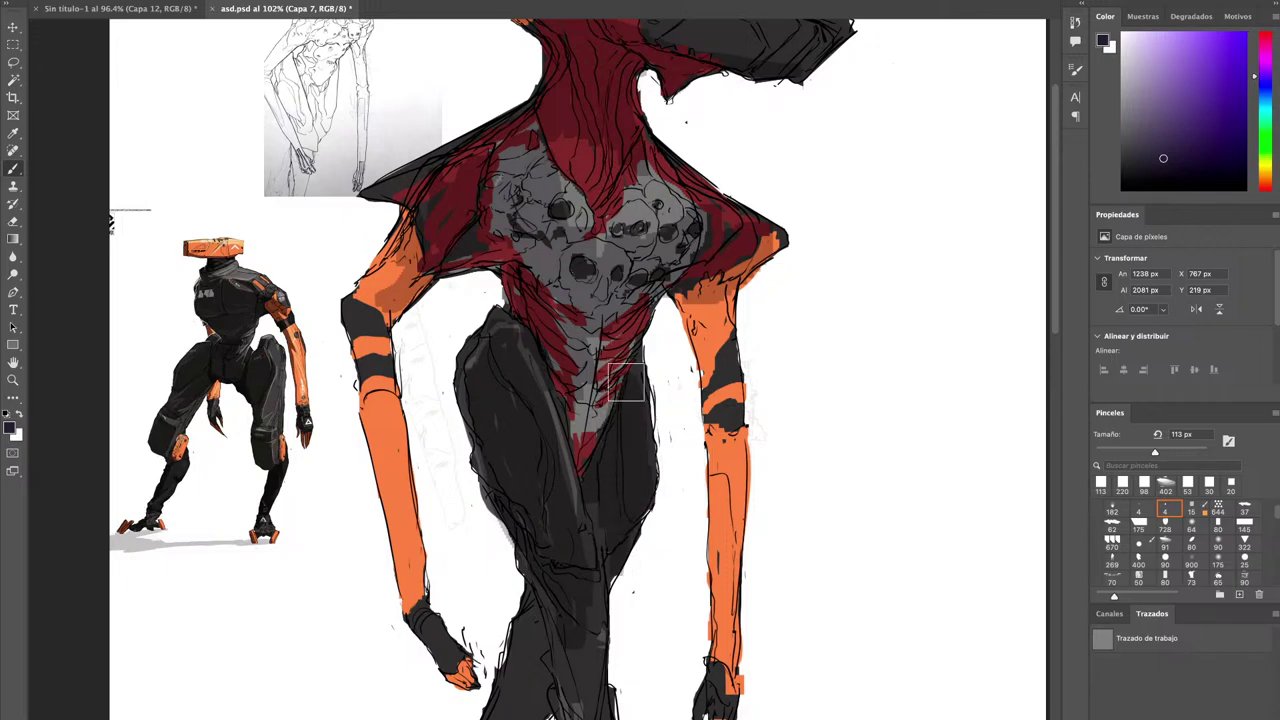
Shade the right upper arm and lay a shadow strip along the outer edge of the left forearm.
{"action": "mouse_move", "coordinate": [698, 333]}
{"action": "left_mouse_down"}
{"action": "mouse_move", "coordinate": [717, 321]}
{"action": "mouse_move", "coordinate": [718, 460]}
{"action": "mouse_move", "coordinate": [710, 370]}
{"action": "mouse_move", "coordinate": [733, 412]}
{"action": "mouse_move", "coordinate": [691, 369]}
{"action": "mouse_move", "coordinate": [686, 298]}
{"action": "left_mouse_up"}
{"action": "mouse_move", "coordinate": [391, 182]}
{"action": "left_mouse_down"}
{"action": "mouse_move", "coordinate": [377, 217]}
{"action": "mouse_move", "coordinate": [378, 205]}
{"action": "mouse_move", "coordinate": [398, 368]}
{"action": "mouse_move", "coordinate": [404, 283]}
{"action": "mouse_move", "coordinate": [380, 231]}
{"action": "mouse_move", "coordinate": [373, 293]}
{"action": "mouse_move", "coordinate": [403, 480]}
{"action": "left_mouse_up"}
{"action": "key", "text": "super+z"}
{"action": "left_click_drag", "start_coordinate": [354, 232], "coordinate": [407, 486]}
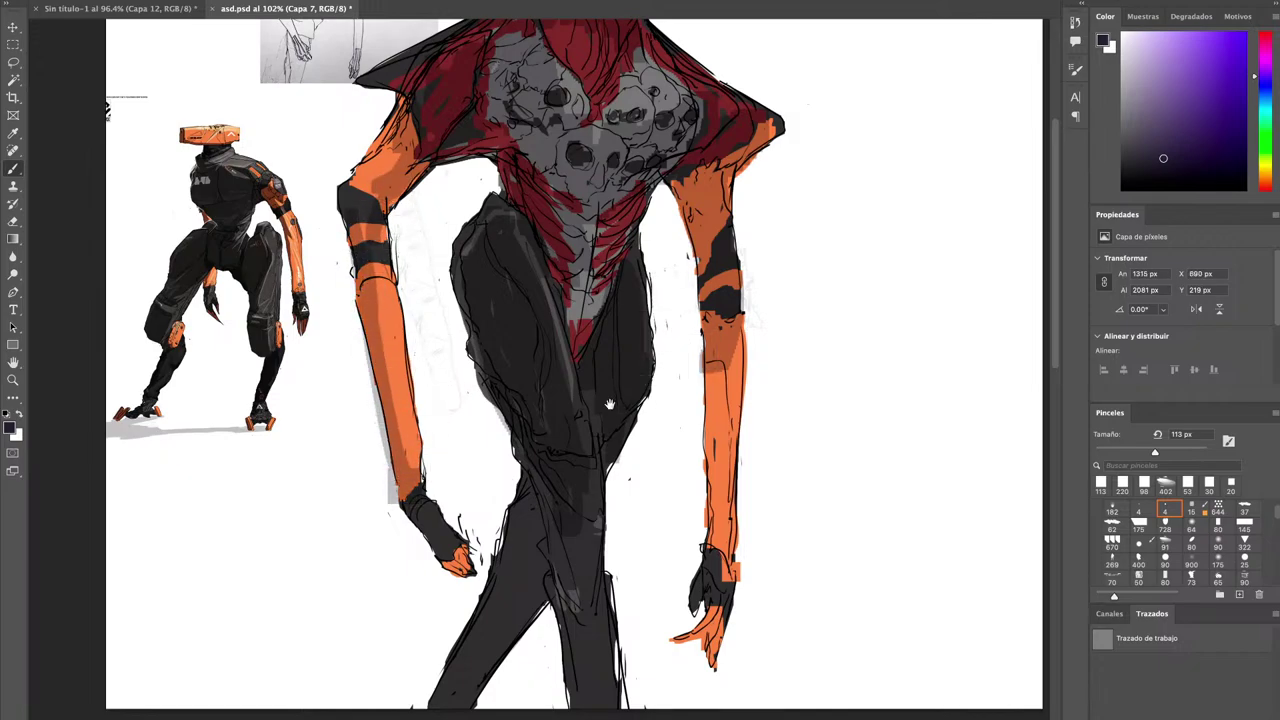
Darken the knee area and the rear lower leg where the legs cross.
{"action": "scroll", "coordinate": [609, 406], "scroll_direction": "down", "scroll_amount": 1}
{"action": "mouse_move", "coordinate": [546, 468]}
{"action": "left_mouse_down"}
{"action": "mouse_move", "coordinate": [555, 546]}
{"action": "mouse_move", "coordinate": [548, 515]}
{"action": "mouse_move", "coordinate": [462, 643]}
{"action": "mouse_move", "coordinate": [549, 549]}
{"action": "left_mouse_up"}
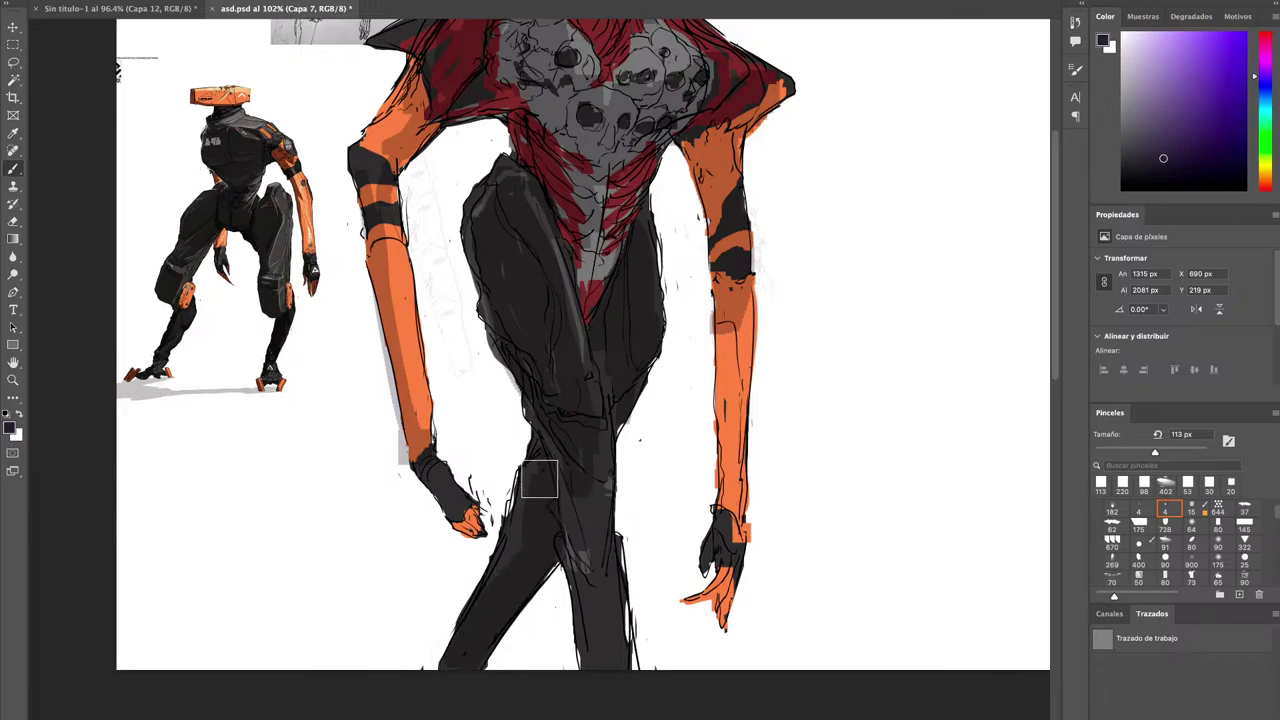
{"action": "left_click_drag", "start_coordinate": [540, 480], "coordinate": [470, 637]}
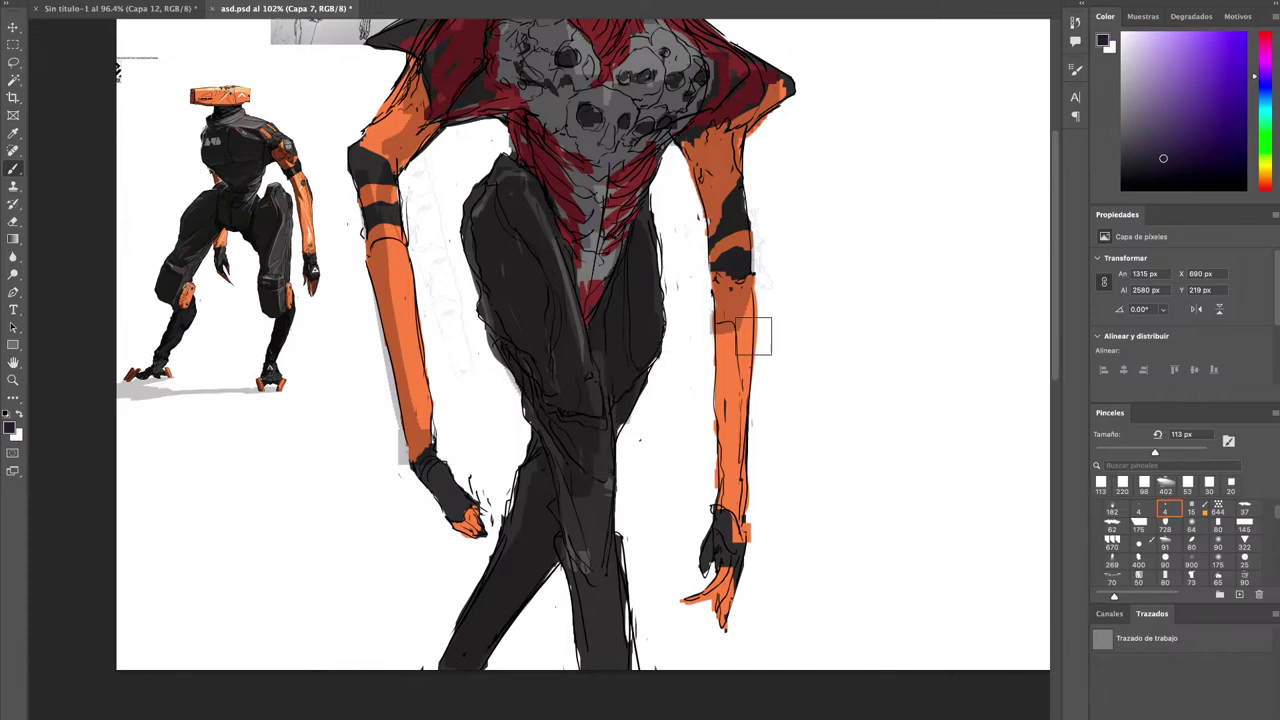
Shade the inner edge of the right forearm down to the hand, replacing the overly wide stroke.
{"action": "left_click_drag", "start_coordinate": [724, 350], "coordinate": [721, 522]}
{"action": "left_click_drag", "start_coordinate": [730, 314], "coordinate": [736, 510]}
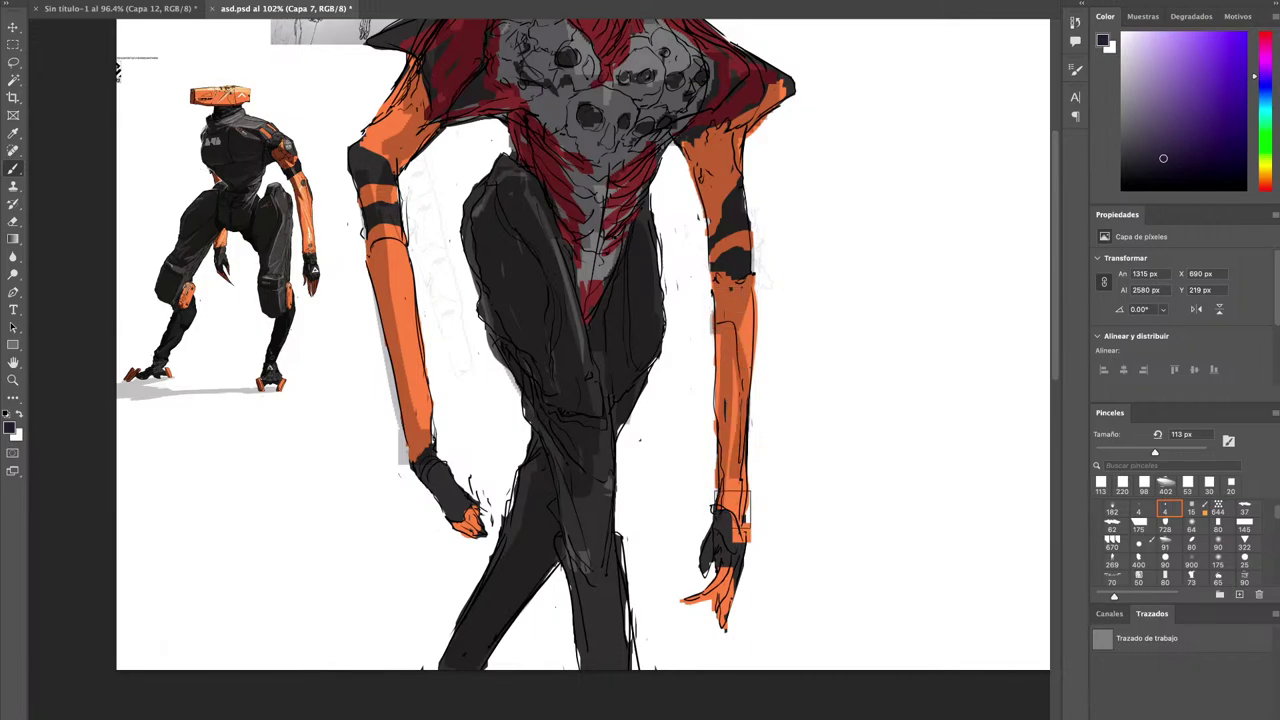
{"action": "key", "text": "ctrl+z"}
{"action": "mouse_move", "coordinate": [721, 334]}
{"action": "left_mouse_down"}
{"action": "mouse_move", "coordinate": [721, 520]}
{"action": "mouse_move", "coordinate": [735, 537]}
{"action": "mouse_move", "coordinate": [719, 590]}
{"action": "left_mouse_up"}
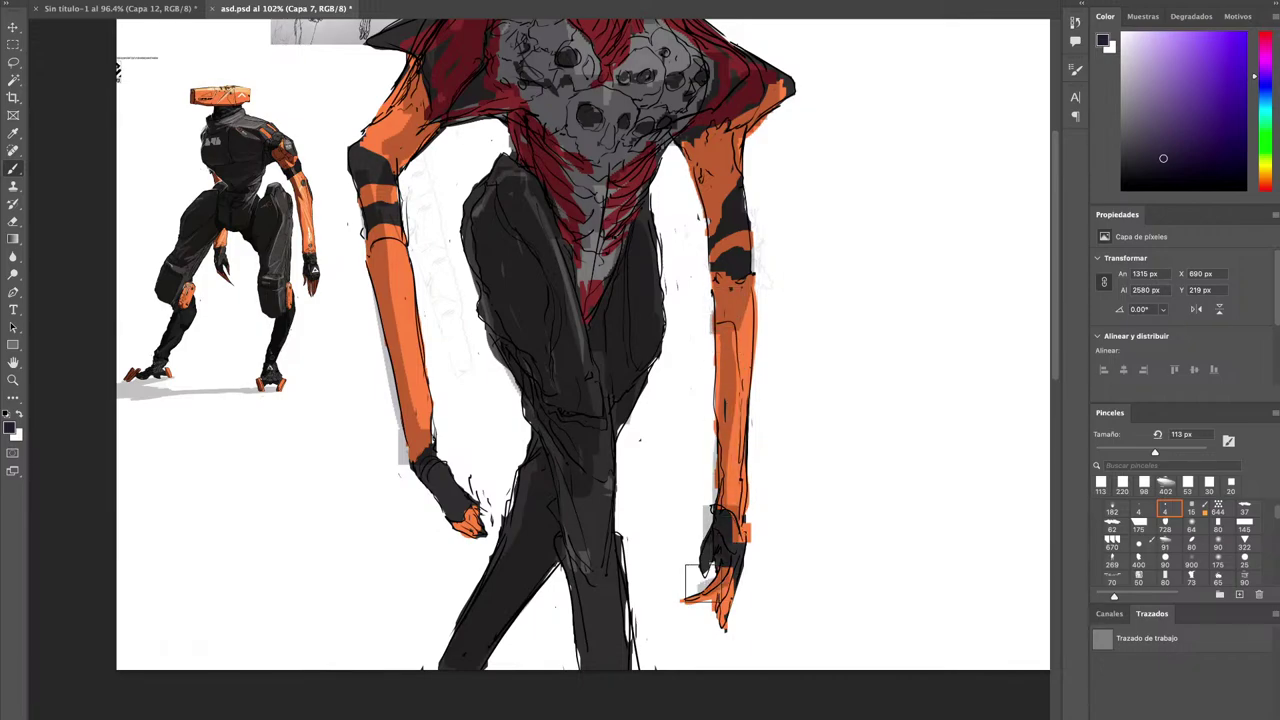
Extend the shadows over the chest skulls and the red and black parts where the neck meets the head.
{"action": "left_click_drag", "start_coordinate": [692, 367], "coordinate": [687, 475]}
{"action": "left_click_drag", "start_coordinate": [676, 308], "coordinate": [668, 422]}
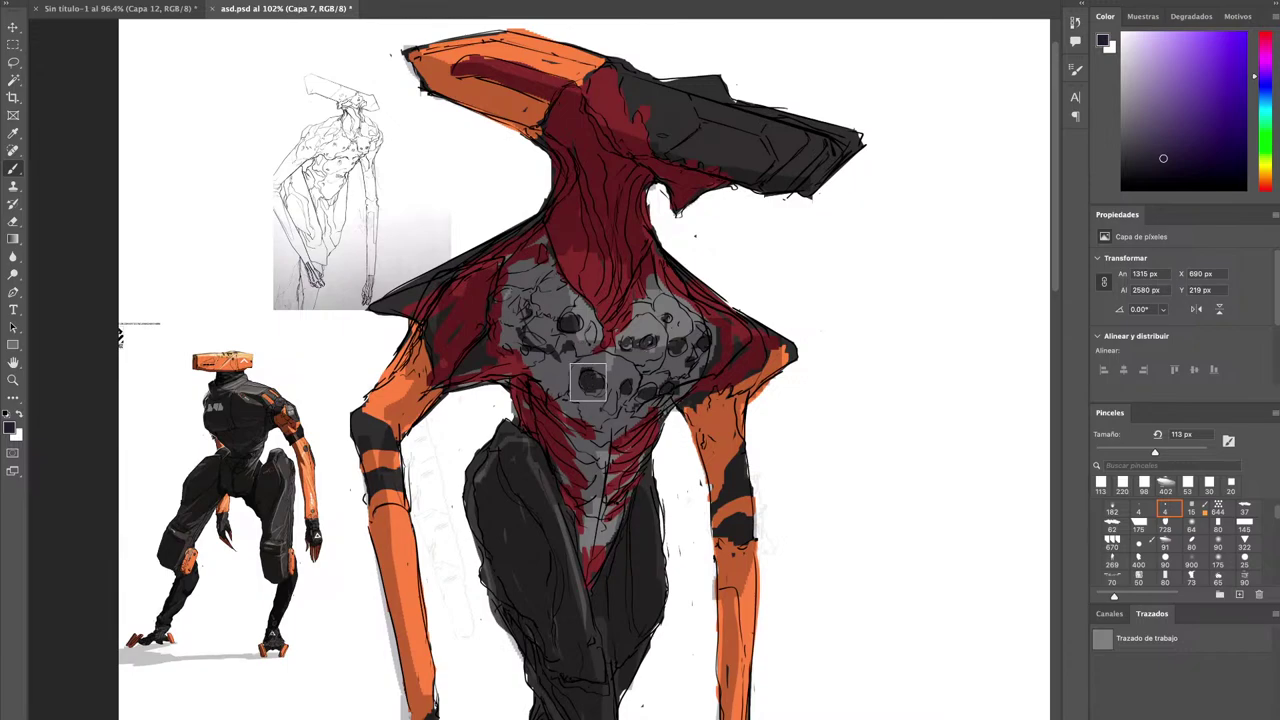
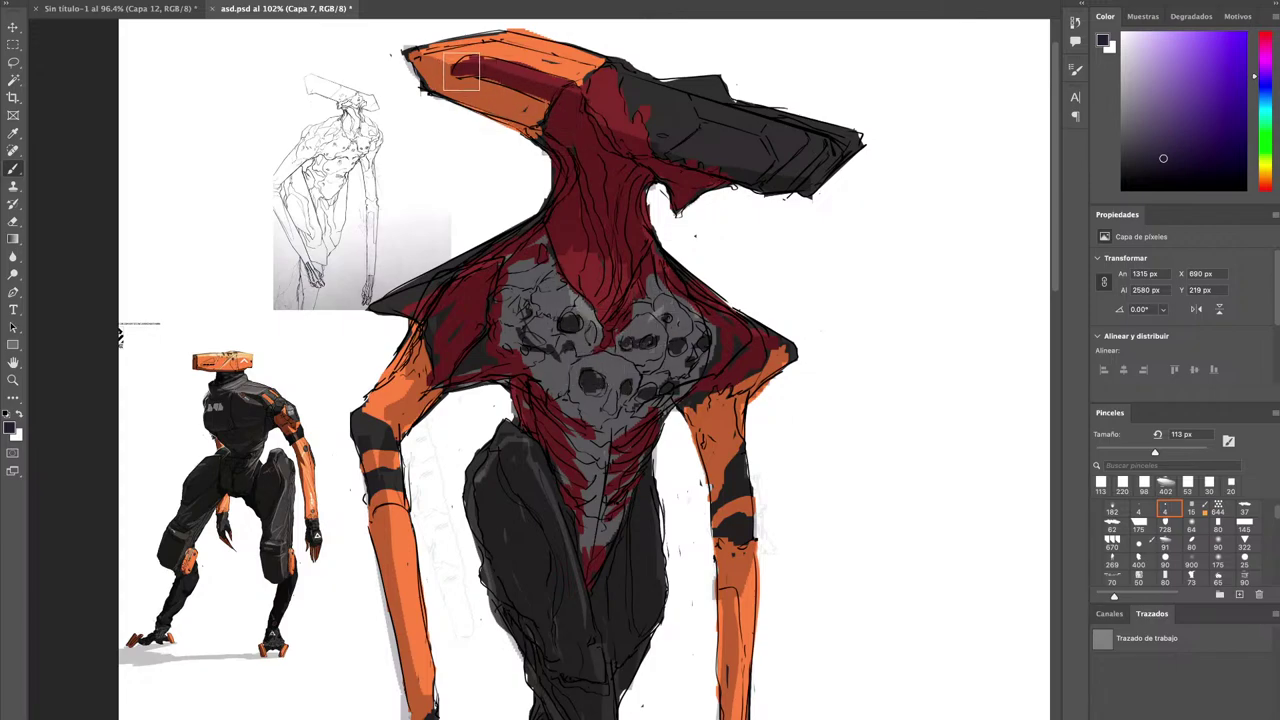
{"action": "mouse_move", "coordinate": [652, 148]}
{"action": "left_mouse_down"}
{"action": "mouse_move", "coordinate": [705, 136]}
{"action": "mouse_move", "coordinate": [745, 152]}
{"action": "mouse_move", "coordinate": [722, 147]}
{"action": "mouse_move", "coordinate": [738, 161]}
{"action": "mouse_move", "coordinate": [772, 156]}
{"action": "mouse_move", "coordinate": [761, 166]}
{"action": "mouse_move", "coordinate": [845, 145]}
{"action": "mouse_move", "coordinate": [787, 174]}
{"action": "mouse_move", "coordinate": [657, 143]}
{"action": "mouse_move", "coordinate": [610, 113]}
{"action": "left_mouse_up"}
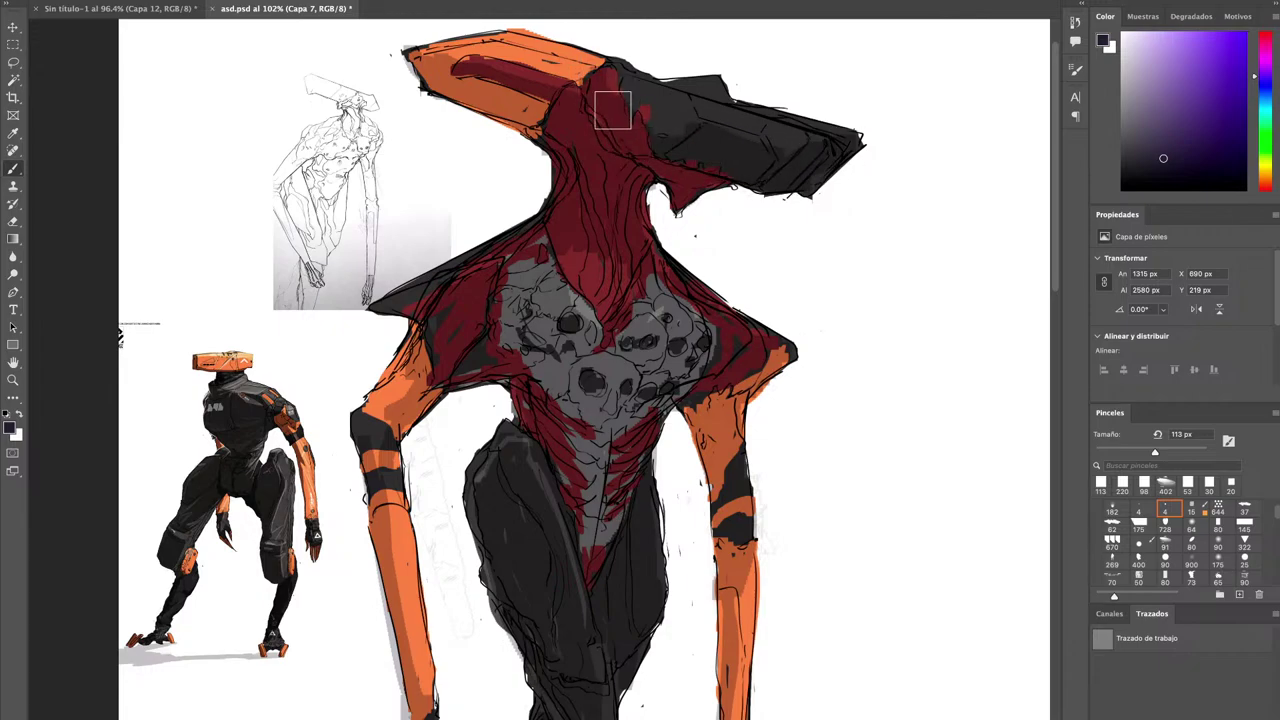
Add a new layer for highlights and choose a muted grayish red for the brush.
{"action": "key", "text": "ctrl+space"}
{"action": "left_click_drag", "start_coordinate": [578, 207], "coordinate": [540, 258]}
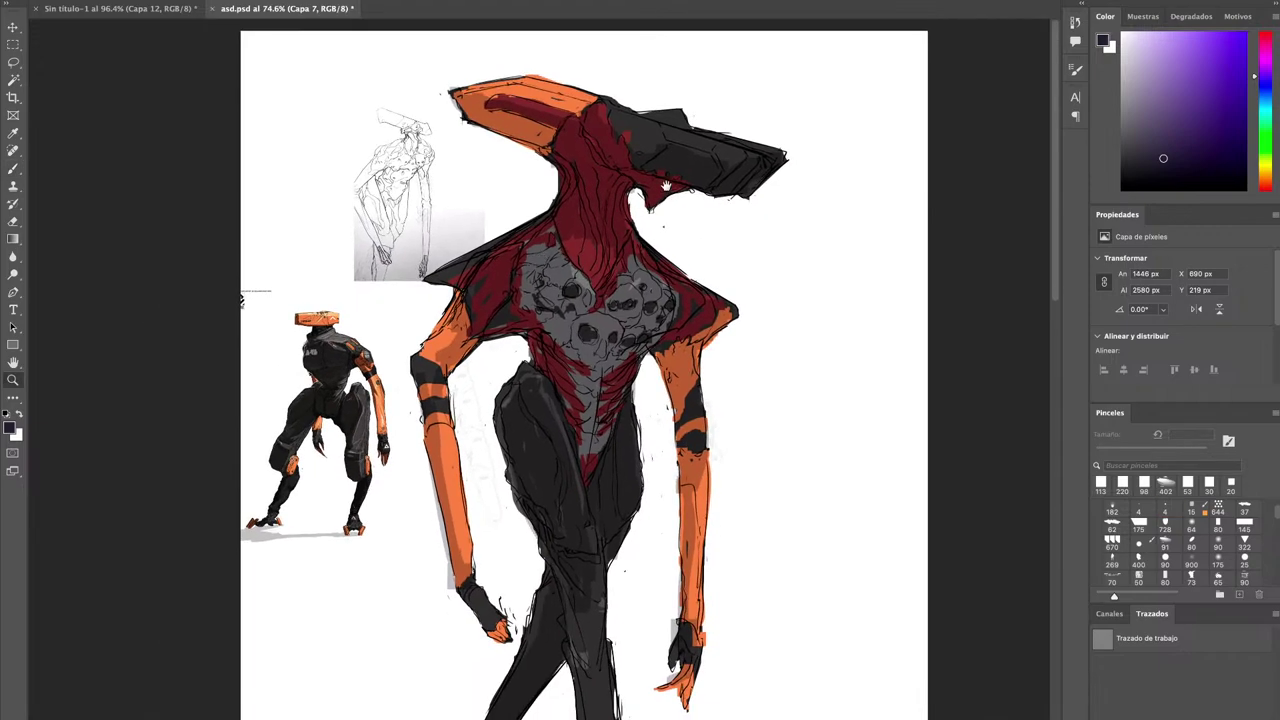
{"action": "left_click_drag", "start_coordinate": [666, 186], "coordinate": [660, 190]}
{"action": "left_click_drag", "start_coordinate": [650, 179], "coordinate": [656, 236]}
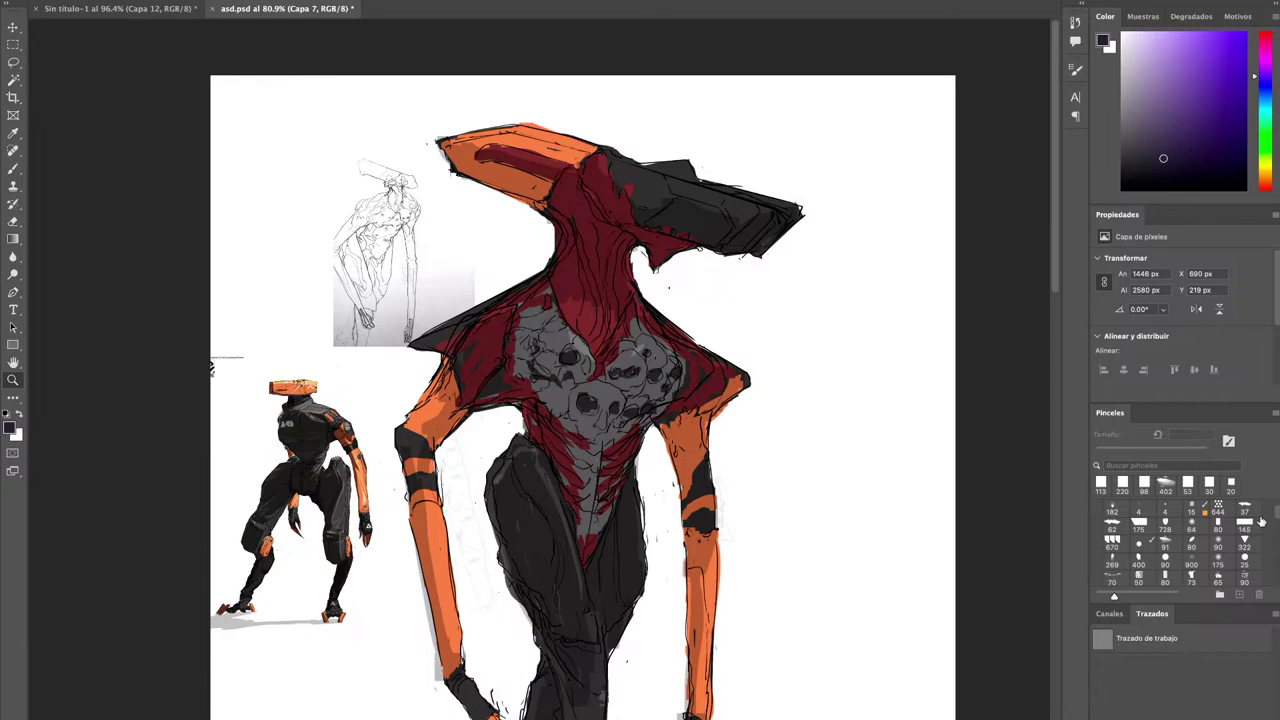
{"action": "key", "text": "ctrl+shift+alt+n"}
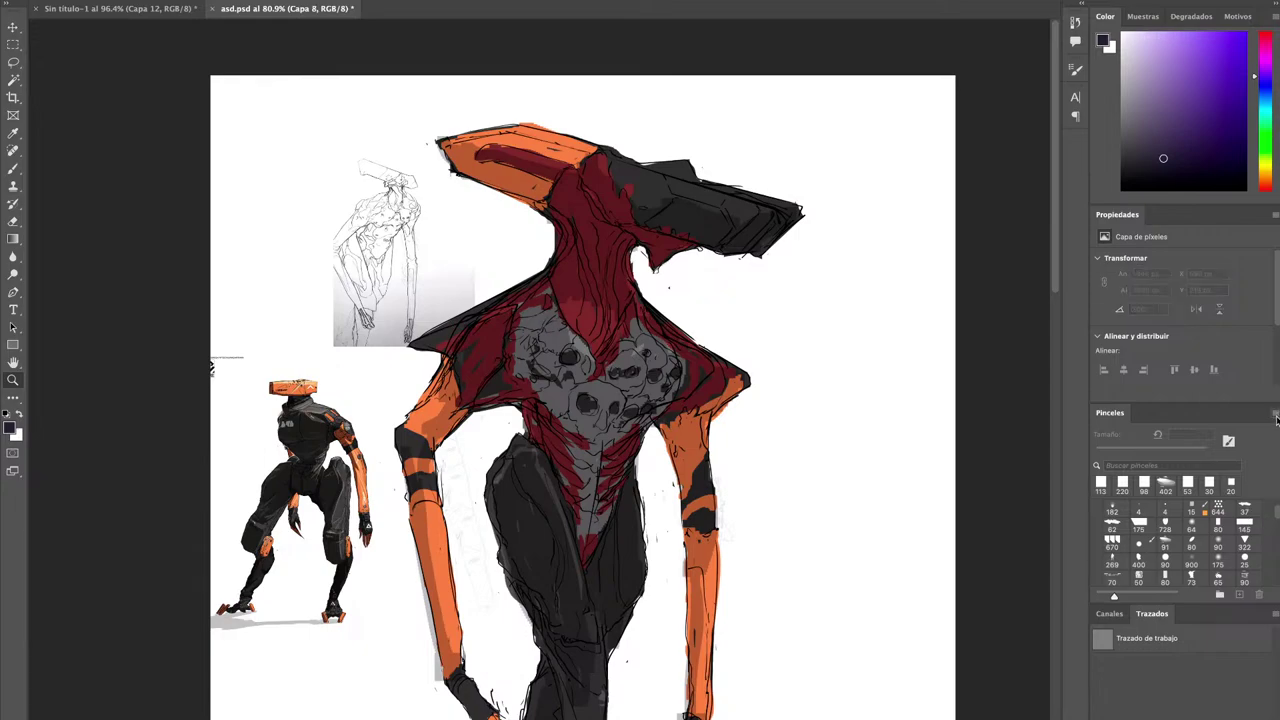
{"action": "key", "text": "d"}
{"action": "key", "text": "x"}
{"action": "key", "text": "b"}
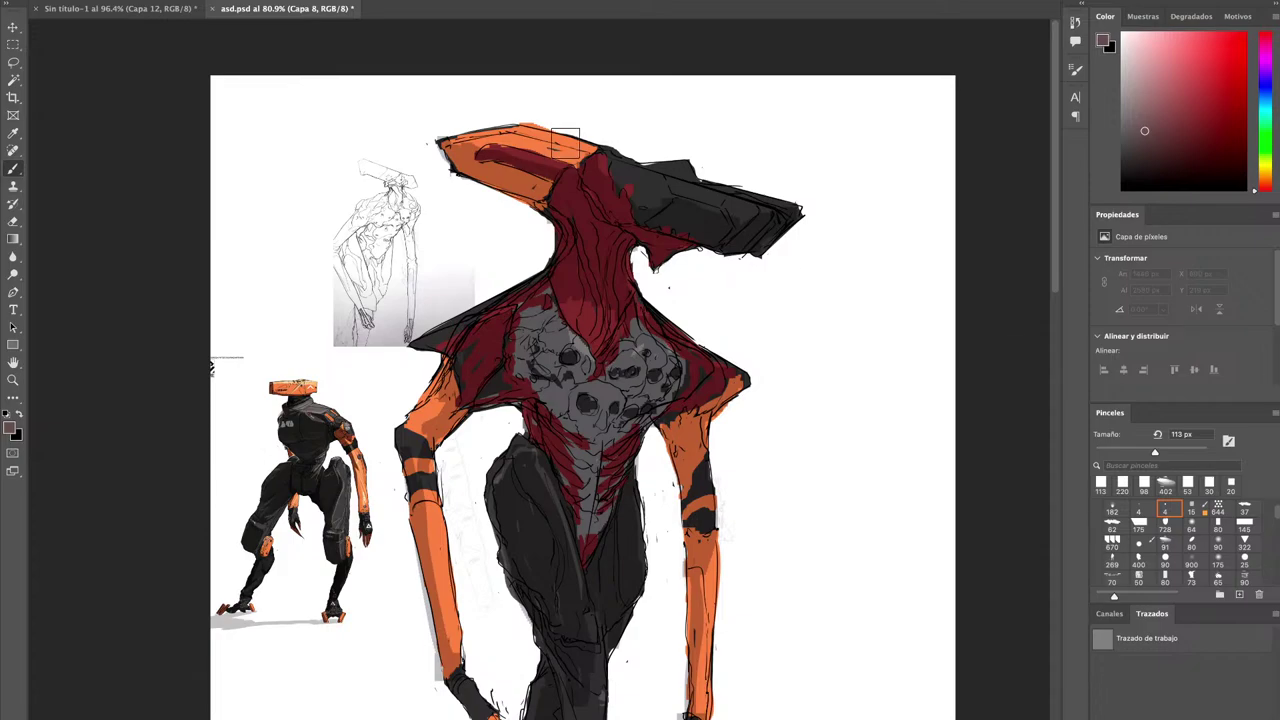
Lighten the upper planes of the head's orange and black sections with the 113 px brush.
{"action": "left_click_drag", "start_coordinate": [560, 150], "coordinate": [697, 193]}
{"action": "key", "text": "ctrl+z"}
{"action": "key", "text": "v"}
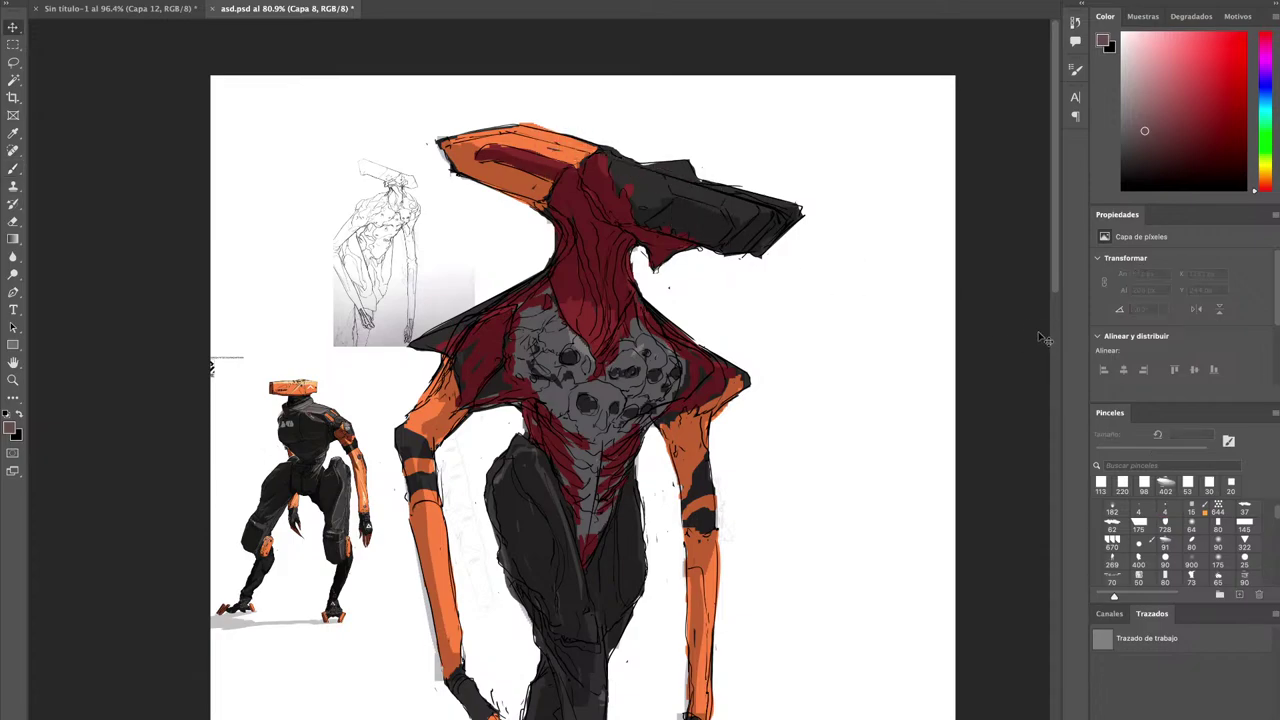
{"action": "key", "text": "b"}
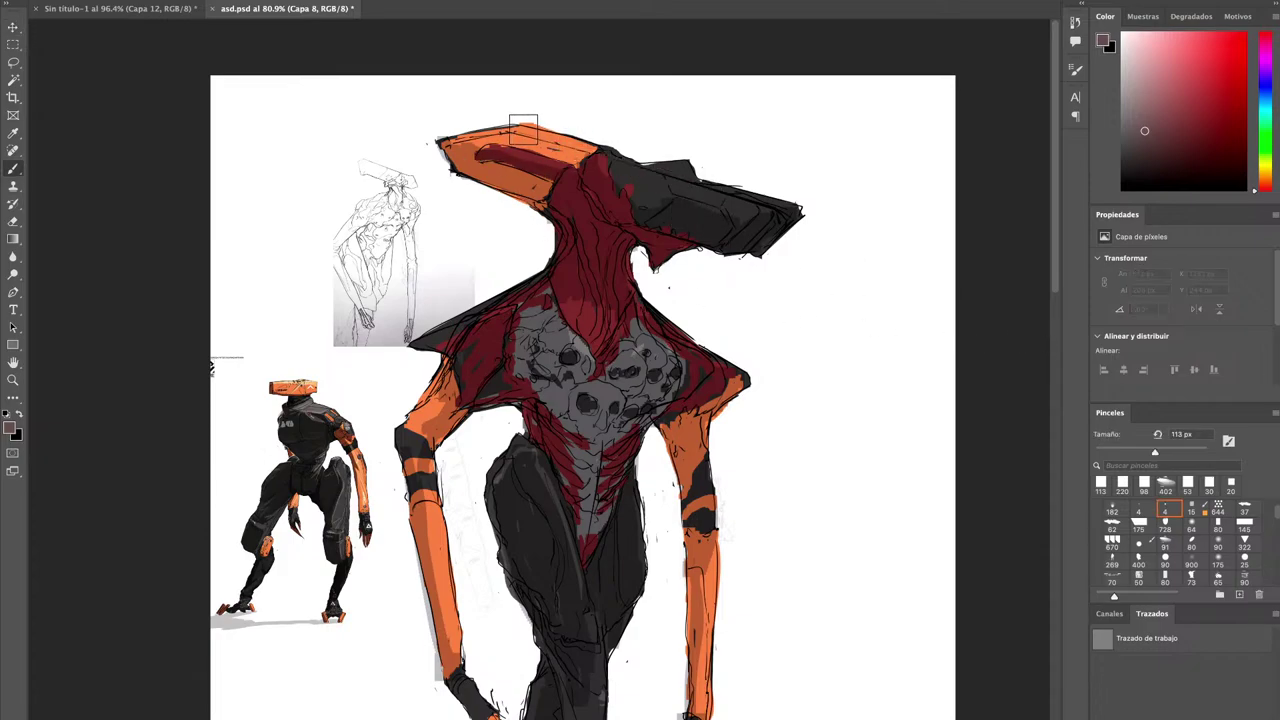
{"action": "left_click_drag", "start_coordinate": [518, 136], "coordinate": [724, 187]}
{"action": "mouse_move", "coordinate": [545, 130]}
{"action": "left_mouse_down"}
{"action": "mouse_move", "coordinate": [777, 210]}
{"action": "mouse_move", "coordinate": [658, 195]}
{"action": "mouse_move", "coordinate": [623, 166]}
{"action": "mouse_move", "coordinate": [656, 199]}
{"action": "mouse_move", "coordinate": [765, 214]}
{"action": "left_mouse_up"}
Brighten the remaining top face of the orange head section.
{"action": "key", "text": "z"}
{"action": "mouse_move", "coordinate": [566, 126]}
{"action": "left_mouse_down"}
{"action": "mouse_move", "coordinate": [606, 124]}
{"action": "mouse_move", "coordinate": [607, 138]}
{"action": "left_mouse_up"}
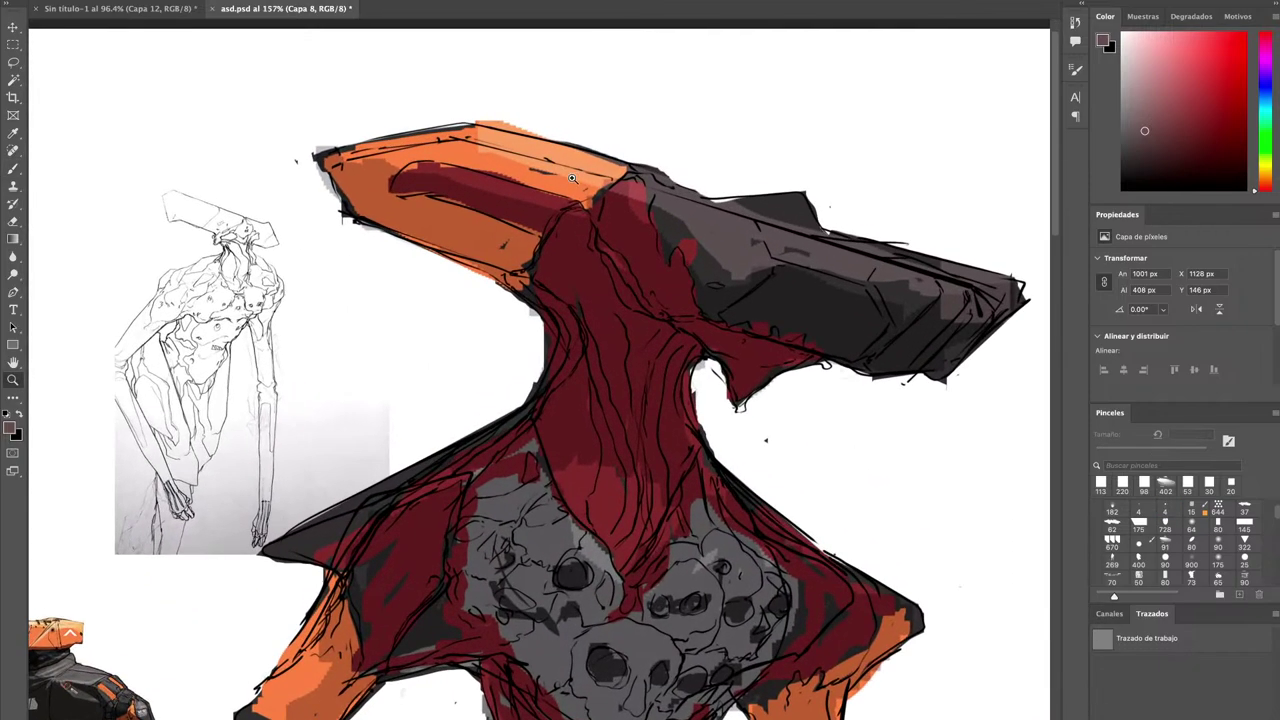
{"action": "key", "text": "b"}
{"action": "mouse_move", "coordinate": [489, 157]}
{"action": "left_mouse_down"}
{"action": "mouse_move", "coordinate": [406, 148]}
{"action": "mouse_move", "coordinate": [460, 149]}
{"action": "mouse_move", "coordinate": [564, 190]}
{"action": "left_mouse_up"}
Try highlight streaks along the neck folds with a 45 px brush.
{"action": "left_click_drag", "start_coordinate": [572, 314], "coordinate": [557, 303]}
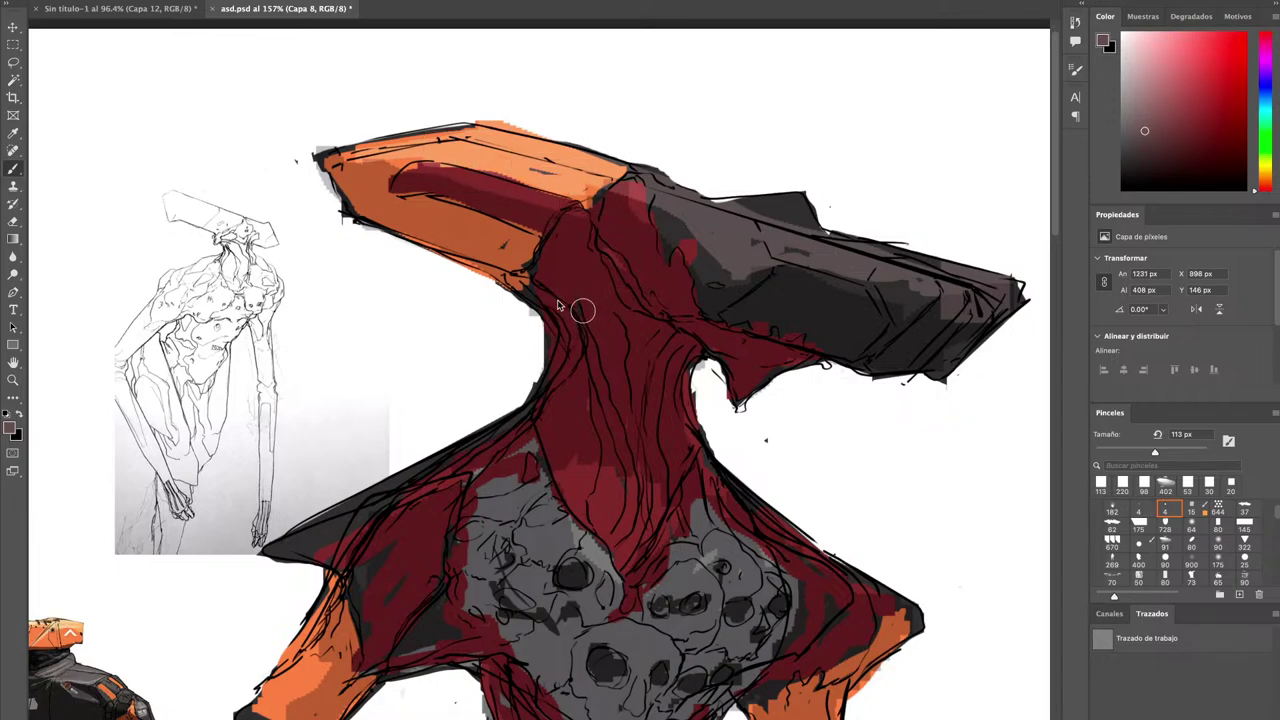
{"action": "left_click_drag", "start_coordinate": [583, 347], "coordinate": [587, 476]}
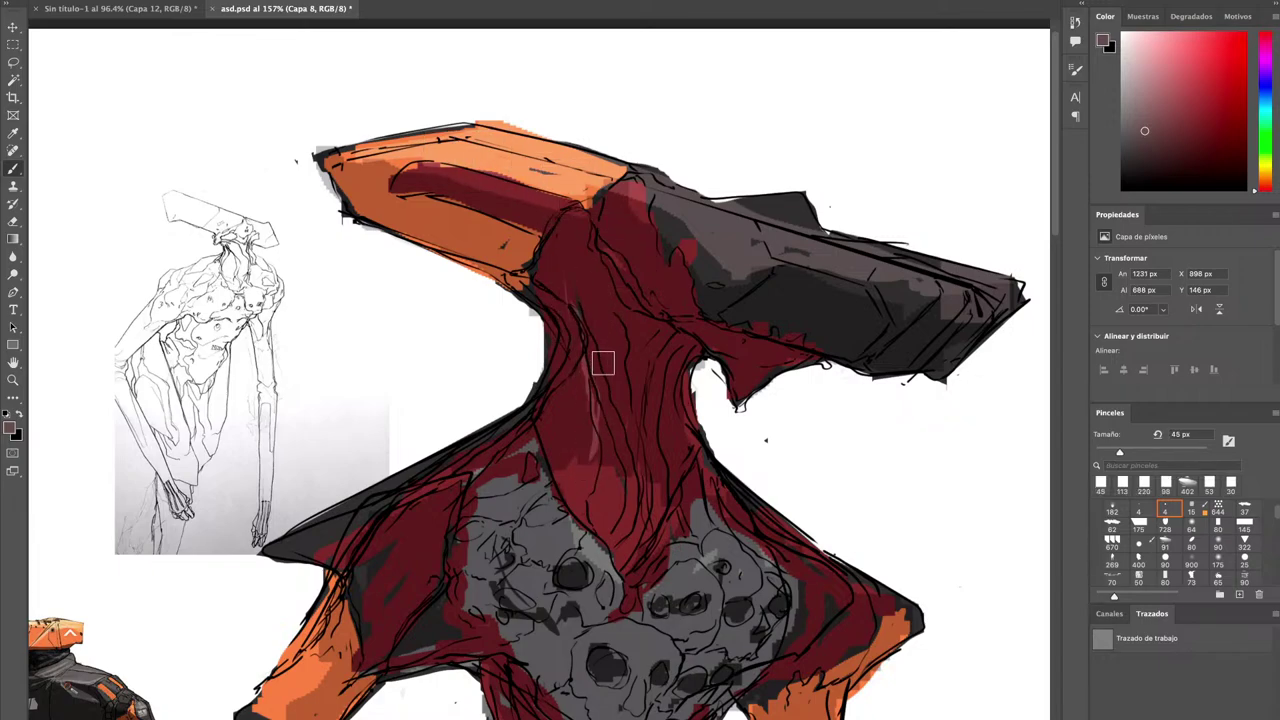
{"action": "key", "text": "super+z"}
Add highlights to the red area joining the head sections and compare the head with and without the last stroke.
{"action": "left_click_drag", "start_coordinate": [655, 257], "coordinate": [671, 258]}
{"action": "mouse_move", "coordinate": [460, 167]}
{"action": "left_mouse_down"}
{"action": "mouse_move", "coordinate": [869, 275]}
{"action": "mouse_move", "coordinate": [950, 315]}
{"action": "left_mouse_up"}
{"action": "mouse_move", "coordinate": [763, 255]}
{"action": "left_mouse_down"}
{"action": "mouse_move", "coordinate": [955, 309]}
{"action": "mouse_move", "coordinate": [715, 343]}
{"action": "mouse_move", "coordinate": [630, 247]}
{"action": "left_mouse_up"}
{"action": "left_click_drag", "start_coordinate": [622, 247], "coordinate": [645, 251]}
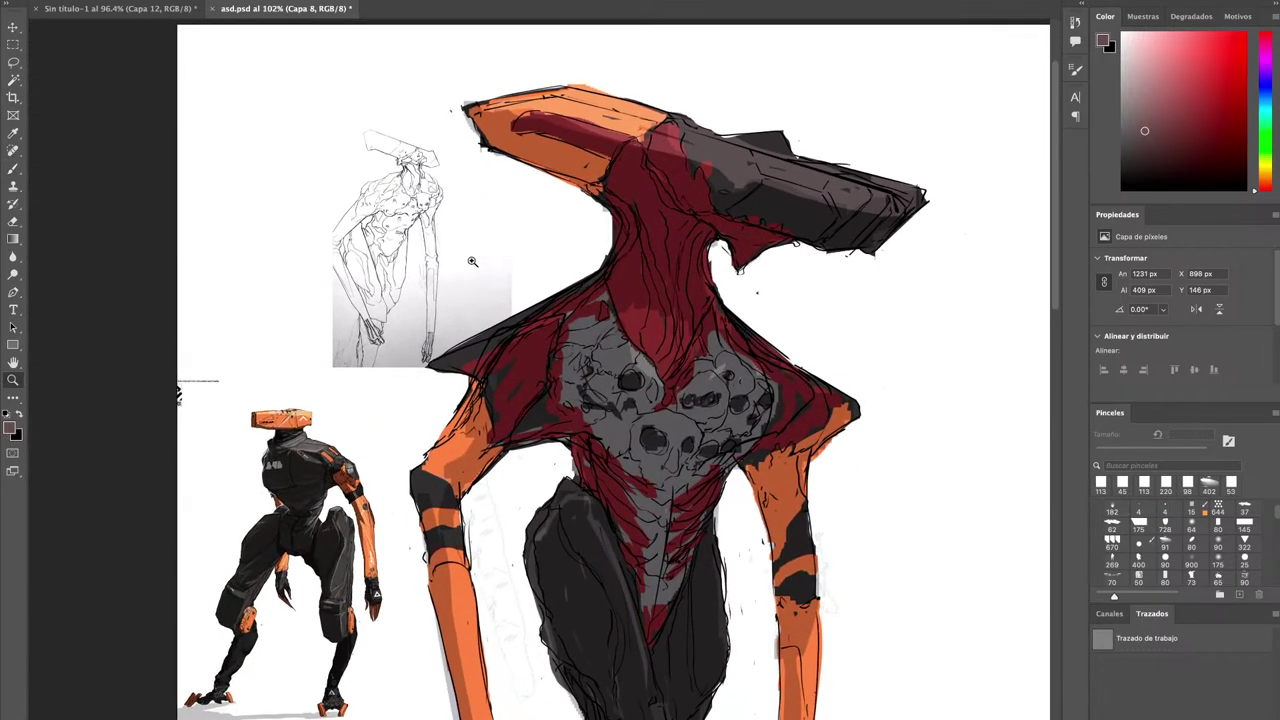
{"action": "key", "text": "super+z"}
{"action": "key", "text": "super+shift+z"}
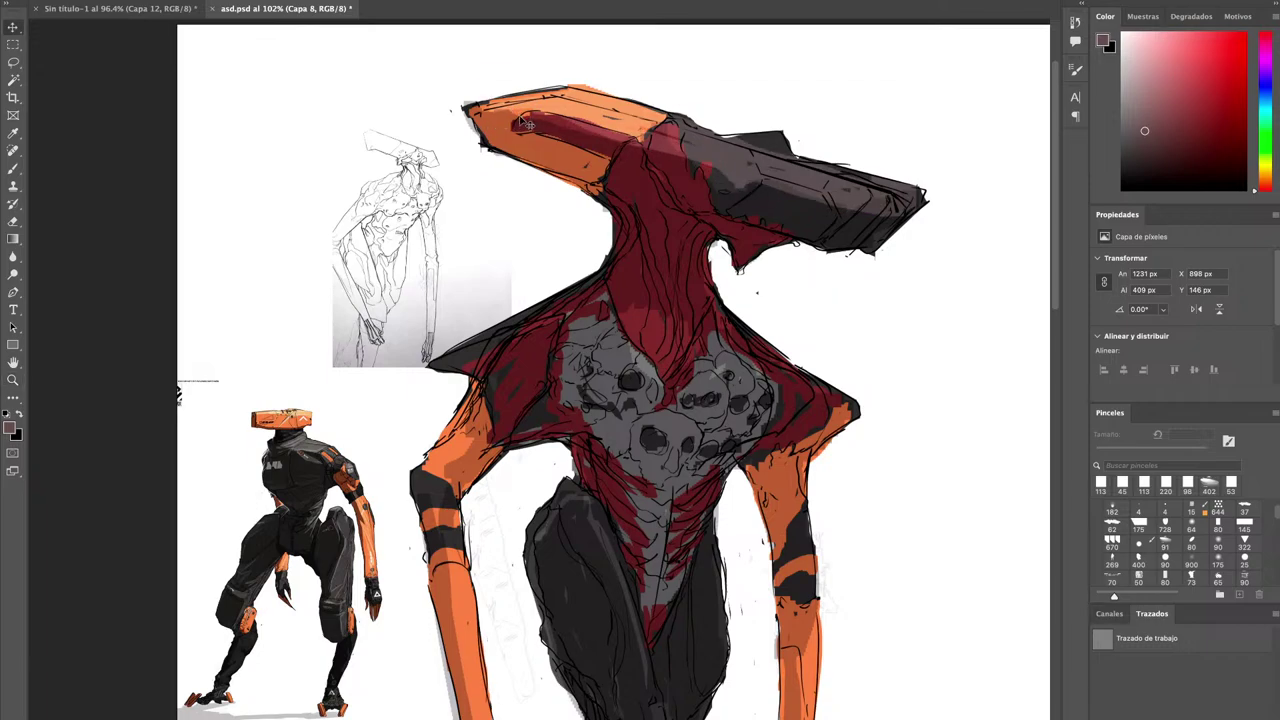
Lighten the top of the left shoulder spike and the orange upper arm below it.
{"action": "left_click_drag", "start_coordinate": [488, 112], "coordinate": [494, 130]}
{"action": "mouse_move", "coordinate": [467, 358]}
{"action": "left_mouse_down"}
{"action": "mouse_move", "coordinate": [560, 339]}
{"action": "mouse_move", "coordinate": [558, 305]}
{"action": "left_mouse_up"}
{"action": "left_click_drag", "start_coordinate": [531, 361], "coordinate": [543, 349]}
{"action": "left_click_drag", "start_coordinate": [534, 359], "coordinate": [508, 402]}
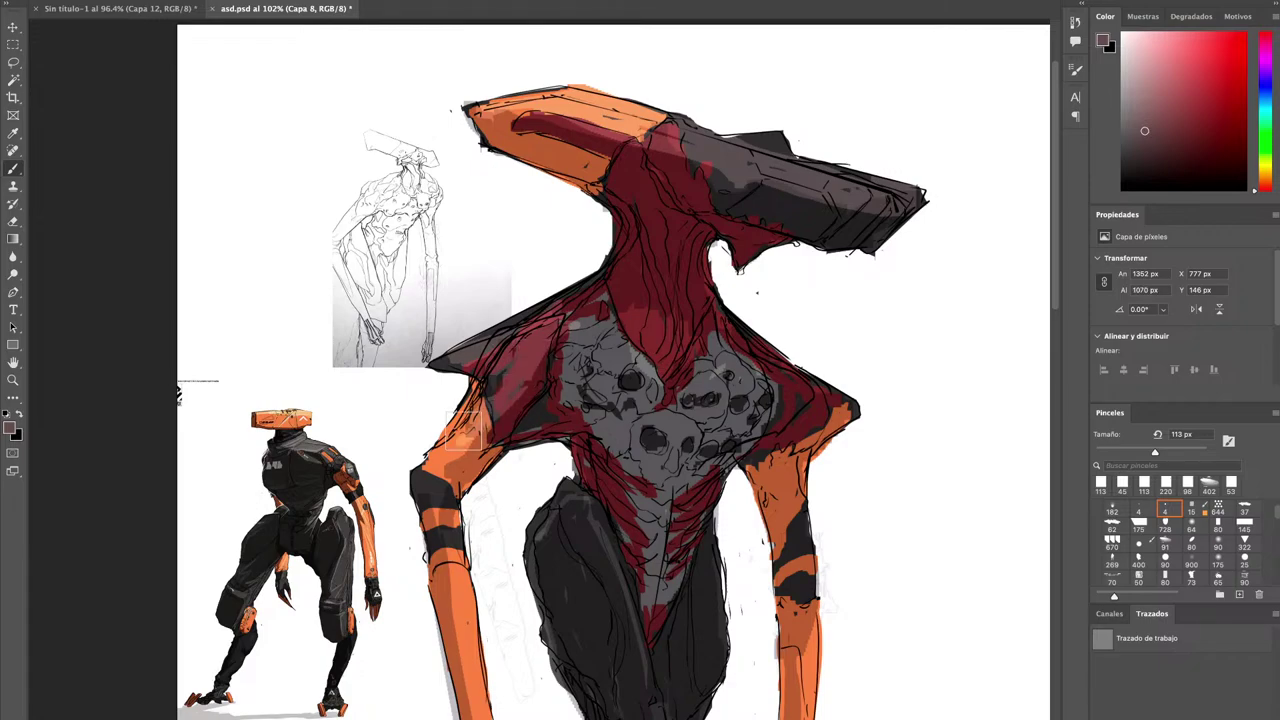
Lighten the top of the right shoulder and the black patch on the arm below it.
{"action": "left_click_drag", "start_coordinate": [769, 375], "coordinate": [834, 400]}
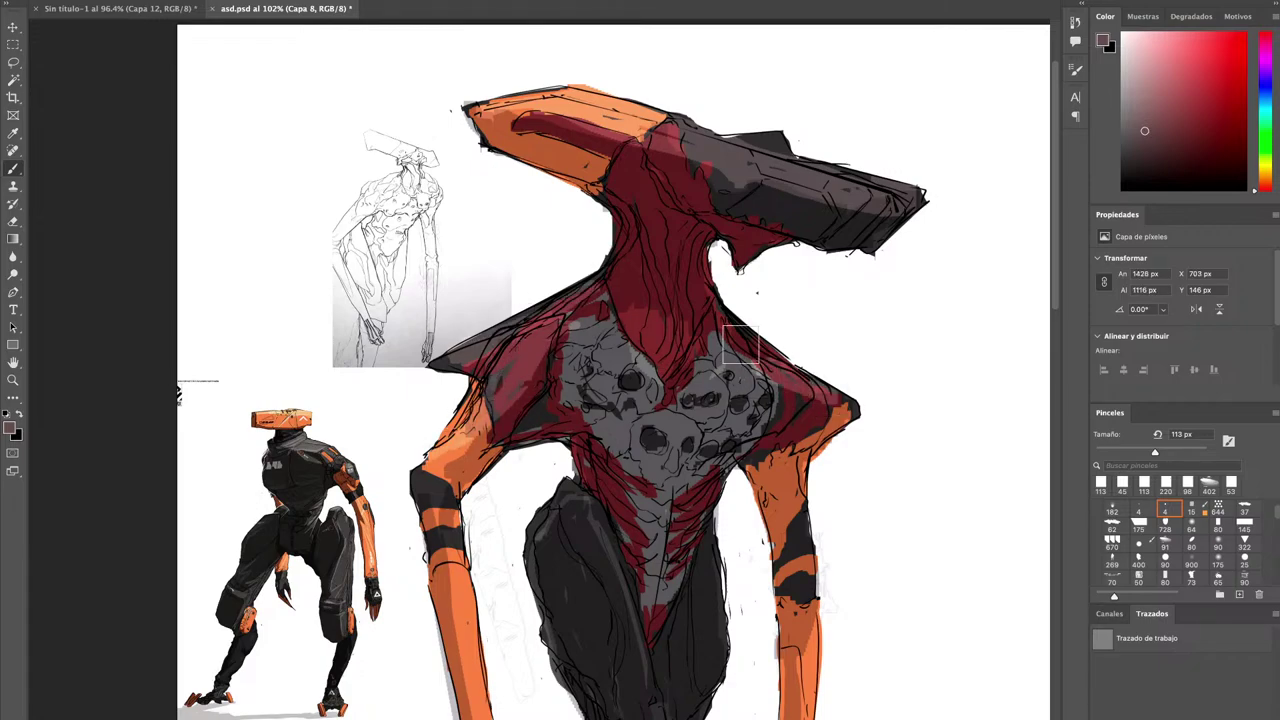
{"action": "left_click_drag", "start_coordinate": [726, 320], "coordinate": [800, 403]}
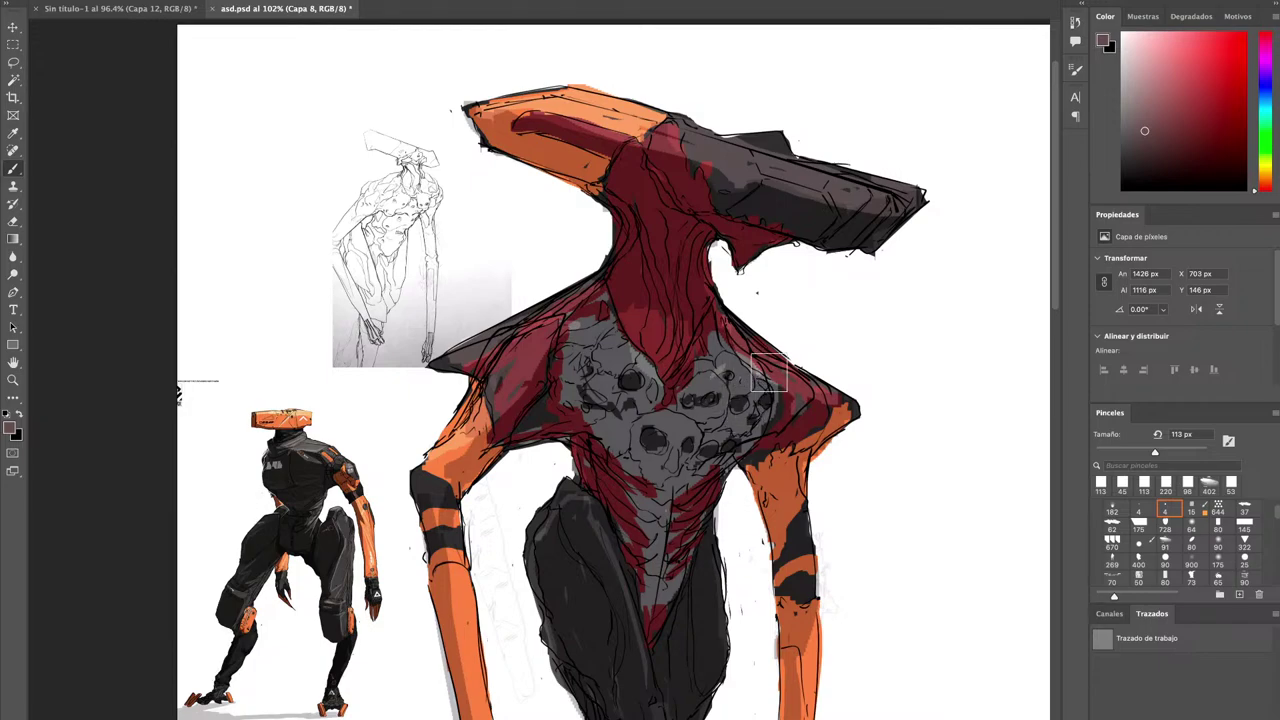
{"action": "mouse_move", "coordinate": [769, 374]}
{"action": "left_mouse_down"}
{"action": "mouse_move", "coordinate": [785, 403]}
{"action": "mouse_move", "coordinate": [818, 416]}
{"action": "left_mouse_up"}
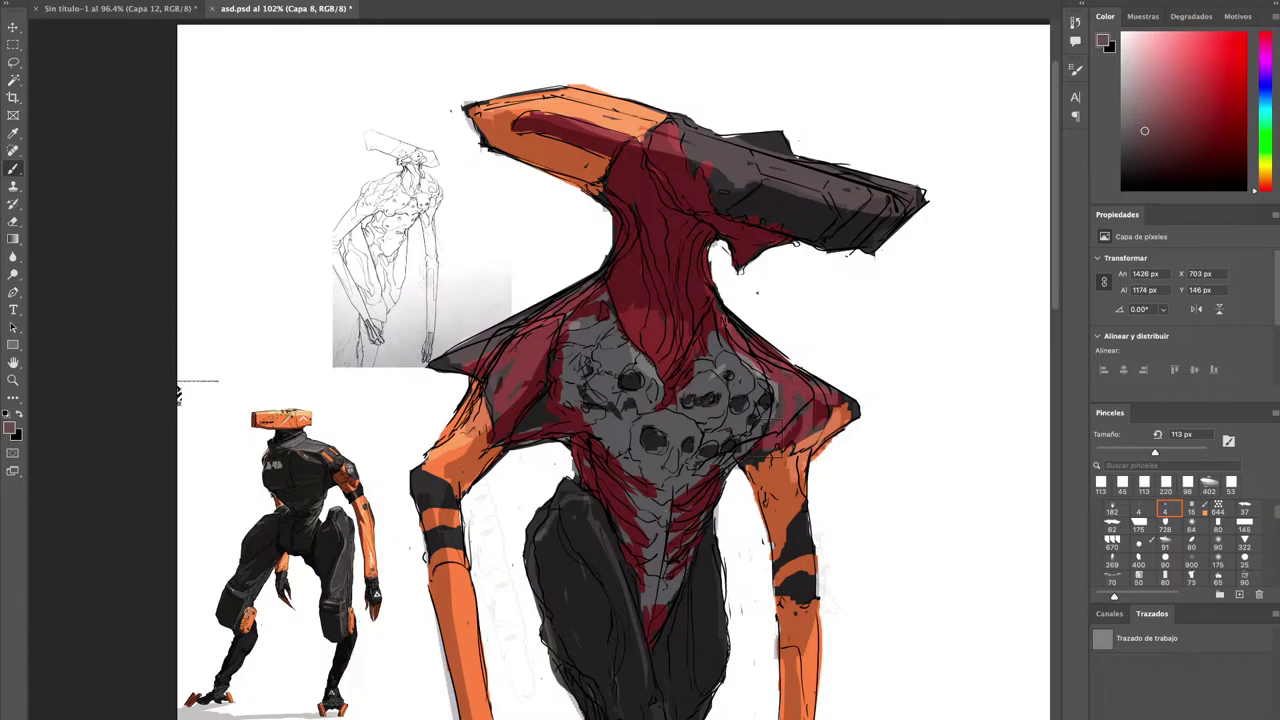
{"action": "left_click_drag", "start_coordinate": [795, 500], "coordinate": [791, 569]}
{"action": "left_click_drag", "start_coordinate": [738, 495], "coordinate": [717, 320]}
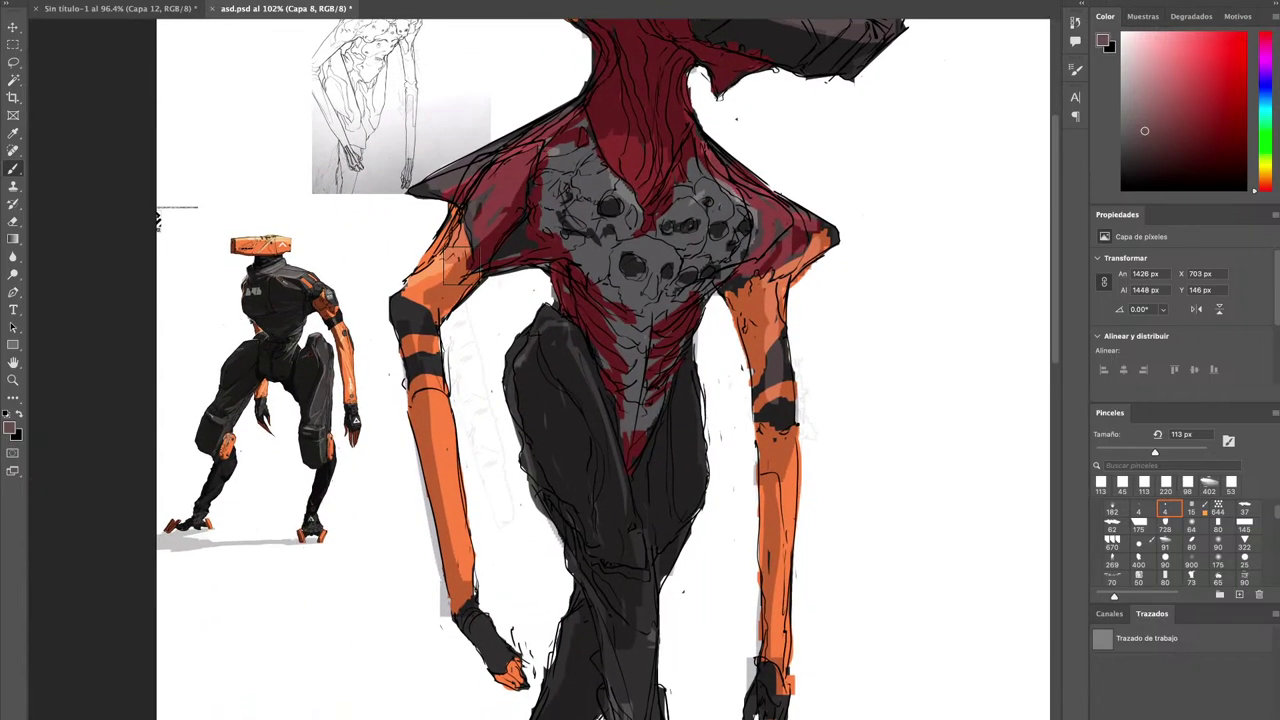
Lighten the orange areas of both upper arms with the 113 px brush.
{"action": "mouse_move", "coordinate": [455, 256]}
{"action": "left_mouse_down"}
{"action": "mouse_move", "coordinate": [433, 310]}
{"action": "mouse_move", "coordinate": [422, 290]}
{"action": "mouse_move", "coordinate": [410, 308]}
{"action": "mouse_move", "coordinate": [438, 263]}
{"action": "mouse_move", "coordinate": [443, 304]}
{"action": "left_mouse_up"}
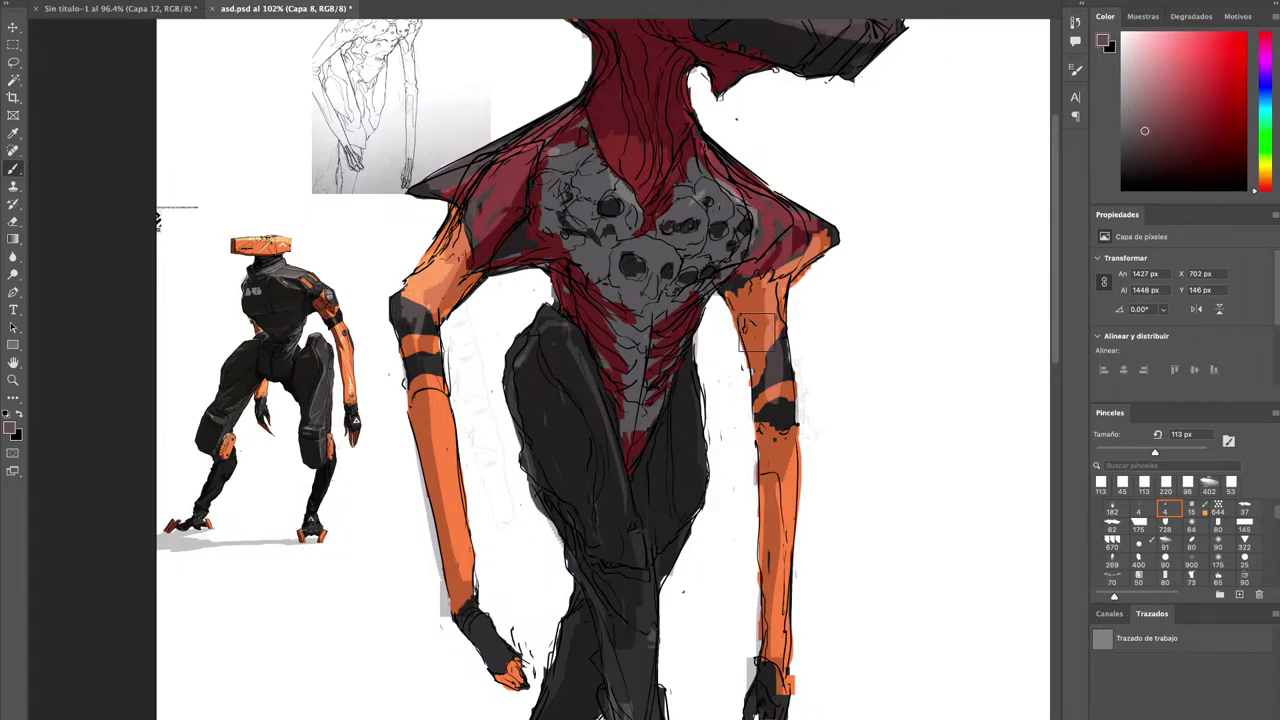
{"action": "mouse_move", "coordinate": [742, 307]}
{"action": "left_mouse_down"}
{"action": "mouse_move", "coordinate": [728, 274]}
{"action": "mouse_move", "coordinate": [786, 267]}
{"action": "left_mouse_up"}
{"action": "left_click_drag", "start_coordinate": [725, 348], "coordinate": [740, 305]}
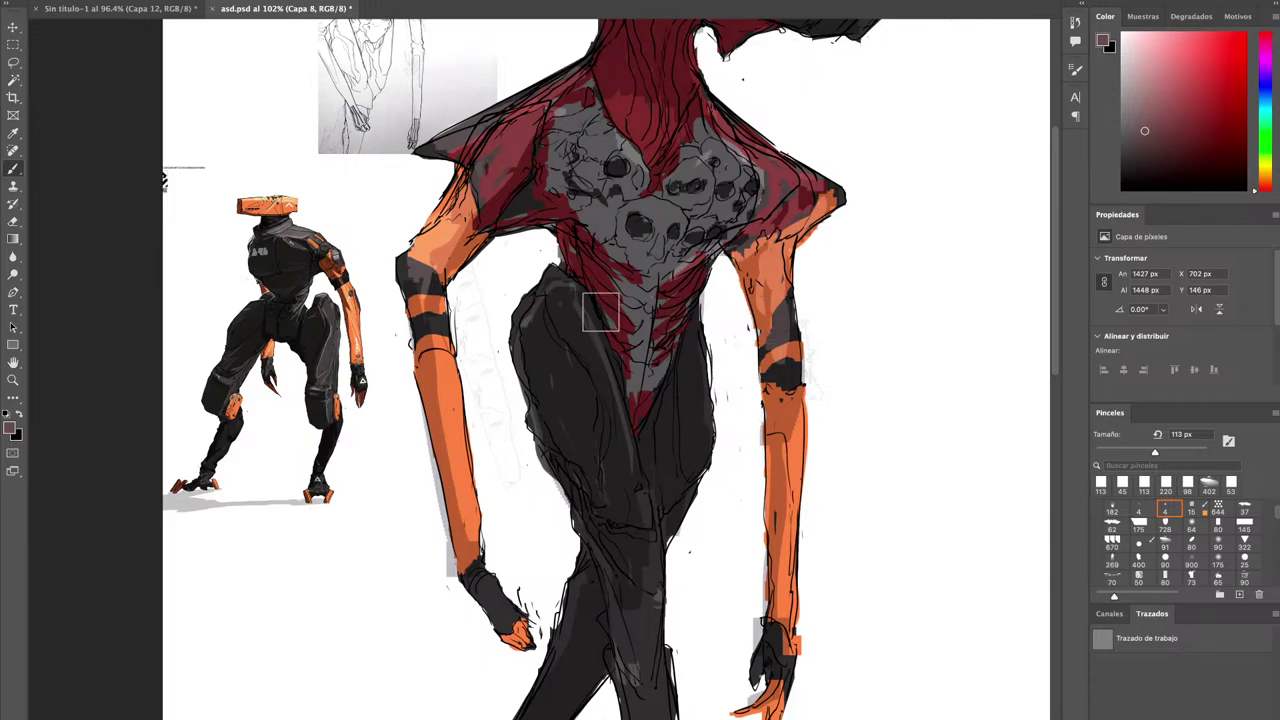
Lighten the front leg with a 243 px brush, then the rear thigh and rear lower leg with 78 and 111 px brushes.
{"action": "left_click_drag", "start_coordinate": [539, 524], "coordinate": [514, 390]}
{"action": "left_click_drag", "start_coordinate": [738, 522], "coordinate": [740, 560]}
{"action": "mouse_move", "coordinate": [574, 247]}
{"action": "left_mouse_down"}
{"action": "mouse_move", "coordinate": [625, 442]}
{"action": "mouse_move", "coordinate": [645, 413]}
{"action": "left_mouse_up"}
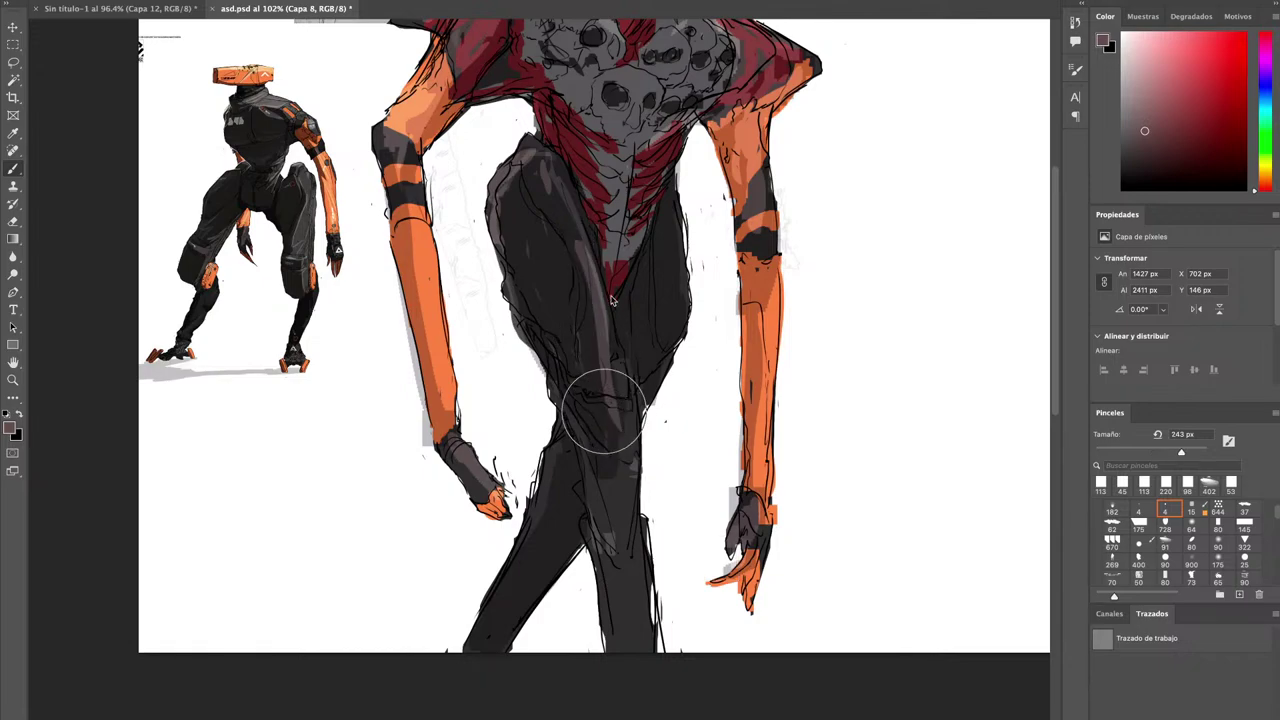
{"action": "mouse_move", "coordinate": [551, 196]}
{"action": "left_mouse_down"}
{"action": "mouse_move", "coordinate": [618, 445]}
{"action": "mouse_move", "coordinate": [536, 192]}
{"action": "mouse_move", "coordinate": [517, 211]}
{"action": "mouse_move", "coordinate": [517, 195]}
{"action": "mouse_move", "coordinate": [578, 348]}
{"action": "mouse_move", "coordinate": [552, 188]}
{"action": "mouse_move", "coordinate": [586, 375]}
{"action": "mouse_move", "coordinate": [543, 289]}
{"action": "mouse_move", "coordinate": [610, 456]}
{"action": "mouse_move", "coordinate": [630, 600]}
{"action": "mouse_move", "coordinate": [586, 433]}
{"action": "mouse_move", "coordinate": [599, 460]}
{"action": "mouse_move", "coordinate": [613, 408]}
{"action": "left_mouse_up"}
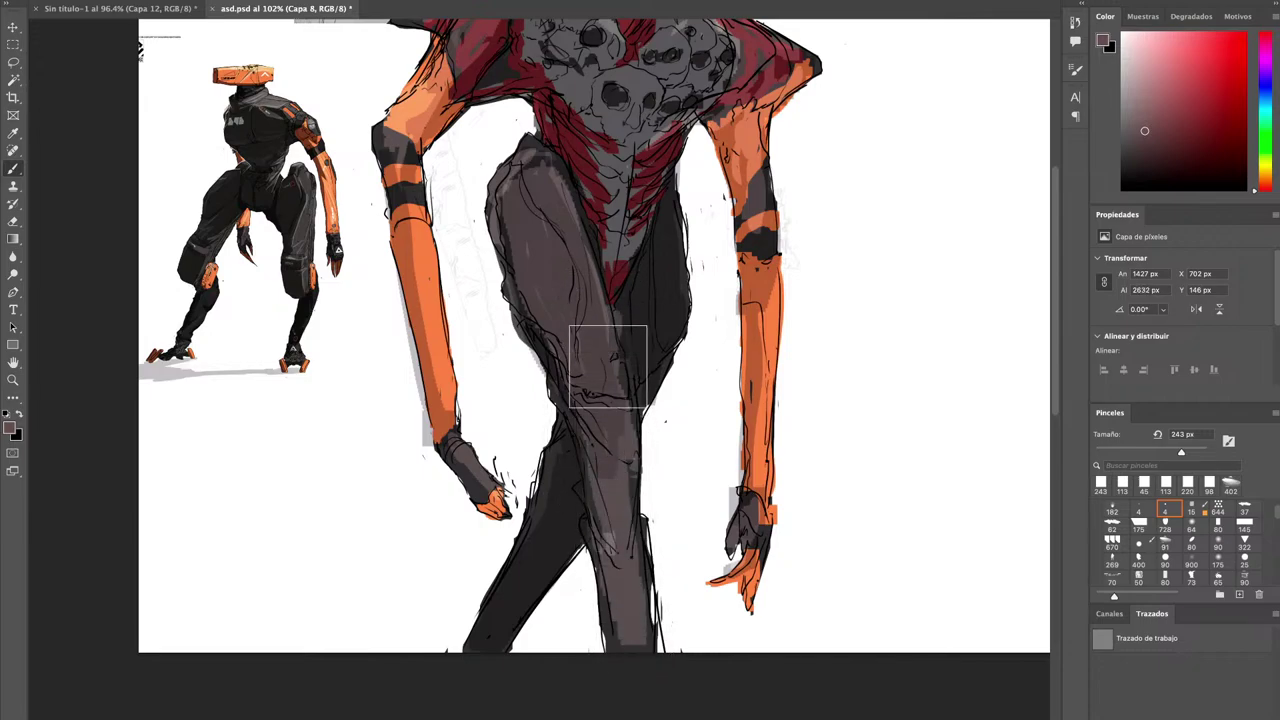
{"action": "mouse_move", "coordinate": [664, 224]}
{"action": "left_mouse_down"}
{"action": "mouse_move", "coordinate": [663, 265]}
{"action": "mouse_move", "coordinate": [635, 276]}
{"action": "mouse_move", "coordinate": [653, 305]}
{"action": "mouse_move", "coordinate": [642, 288]}
{"action": "mouse_move", "coordinate": [647, 380]}
{"action": "mouse_move", "coordinate": [670, 212]}
{"action": "mouse_move", "coordinate": [662, 345]}
{"action": "left_mouse_up"}
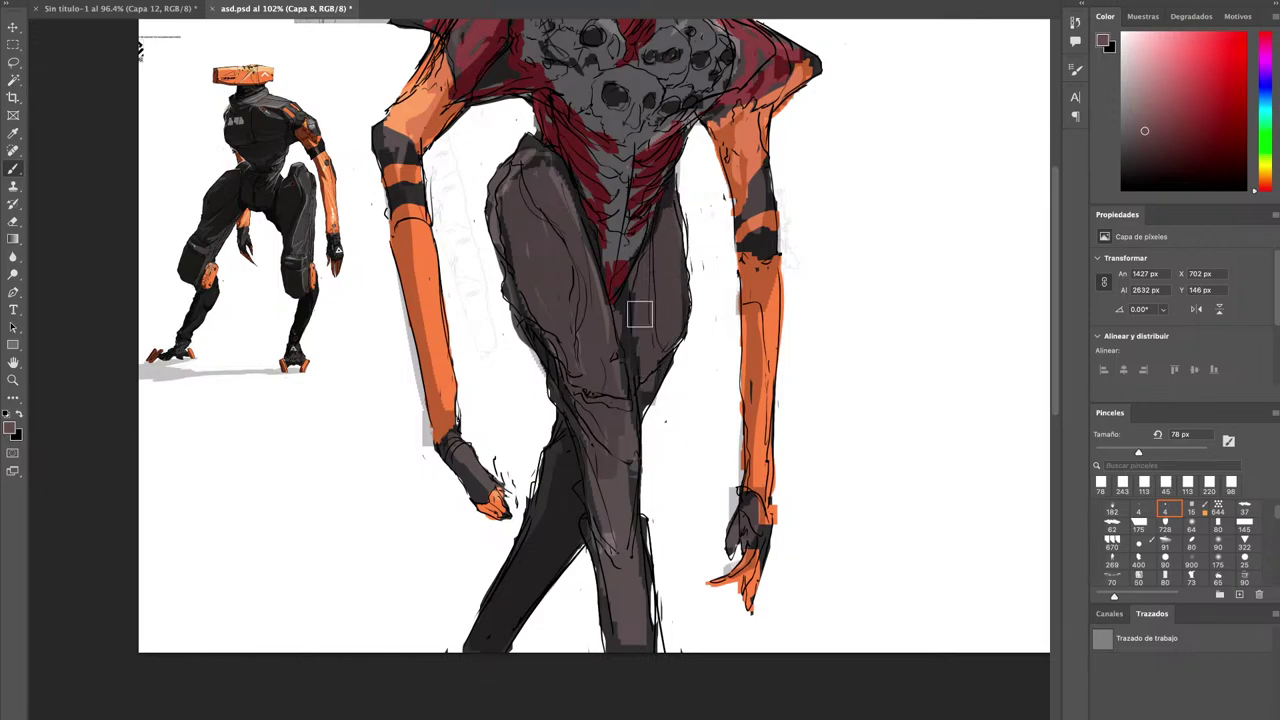
{"action": "mouse_move", "coordinate": [553, 472]}
{"action": "left_mouse_down"}
{"action": "mouse_move", "coordinate": [547, 503]}
{"action": "mouse_move", "coordinate": [560, 484]}
{"action": "left_mouse_up"}
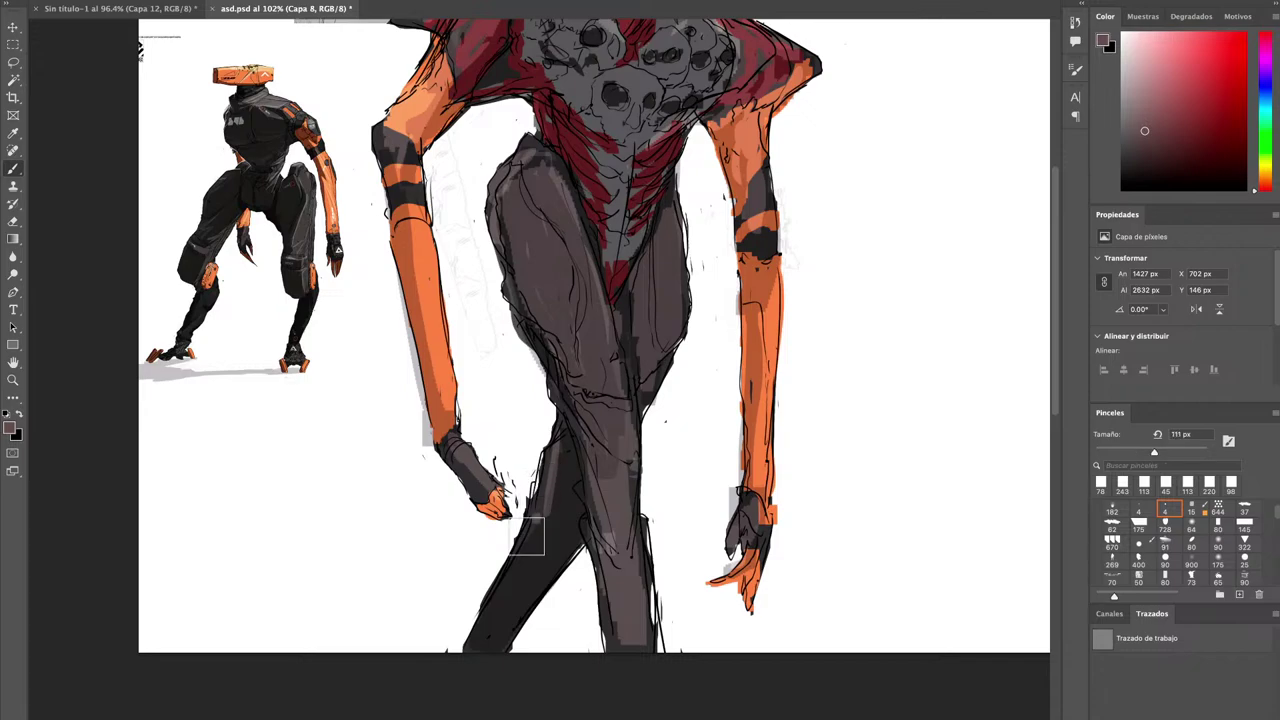
{"action": "left_click_drag", "start_coordinate": [526, 536], "coordinate": [477, 641]}
Move the line sketch reference away from the creature toward the canvas's left edge.
{"action": "key", "text": "alt+space"}
{"action": "left_click", "coordinate": [584, 430], "text": "alt"}
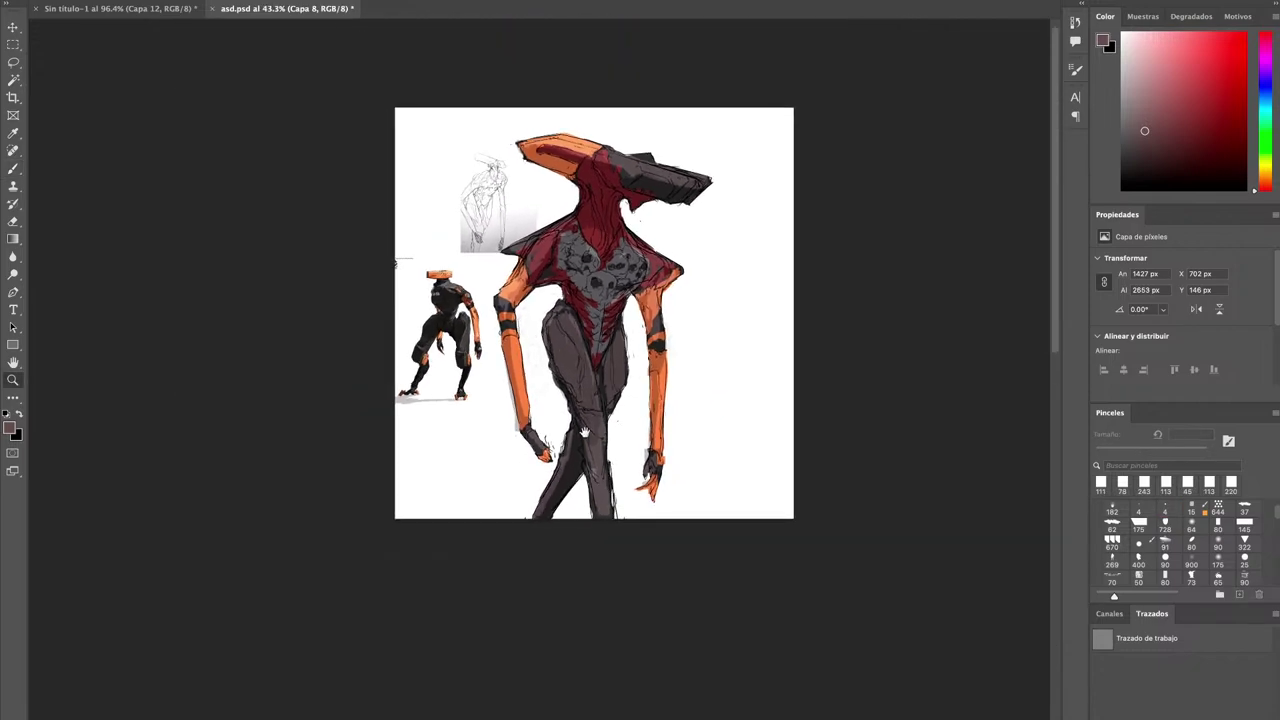
{"action": "left_click_drag", "start_coordinate": [608, 363], "coordinate": [654, 323]}
{"action": "mouse_move", "coordinate": [685, 150]}
{"action": "left_mouse_down"}
{"action": "mouse_move", "coordinate": [620, 313]}
{"action": "mouse_move", "coordinate": [646, 320]}
{"action": "left_mouse_up"}
{"action": "left_click_drag", "start_coordinate": [591, 362], "coordinate": [669, 284]}
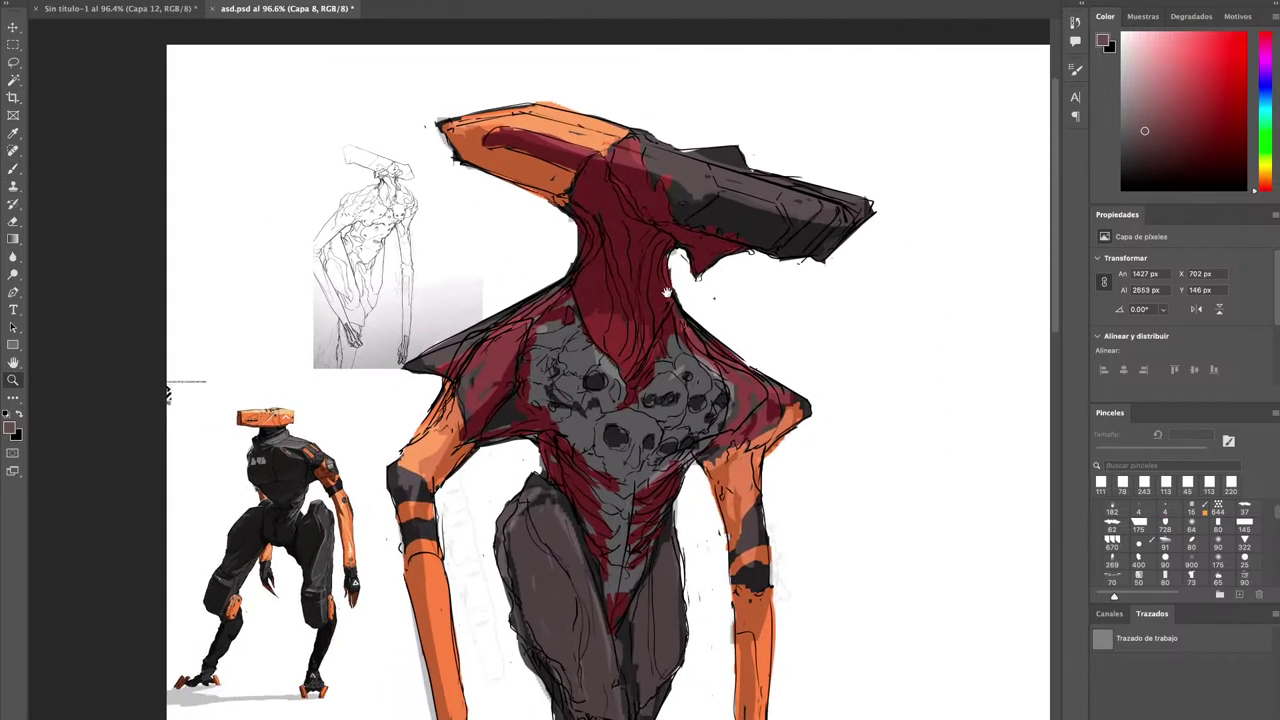
{"action": "key", "text": "v"}
{"action": "mouse_move", "coordinate": [445, 265]}
{"action": "left_mouse_down"}
{"action": "mouse_move", "coordinate": [379, 253]}
{"action": "mouse_move", "coordinate": [395, 246]}
{"action": "left_mouse_up"}
Create a new layer above the creature's color layer Capa 3 and restore the silhouette selection.
{"action": "left_click", "coordinate": [700, 188]}
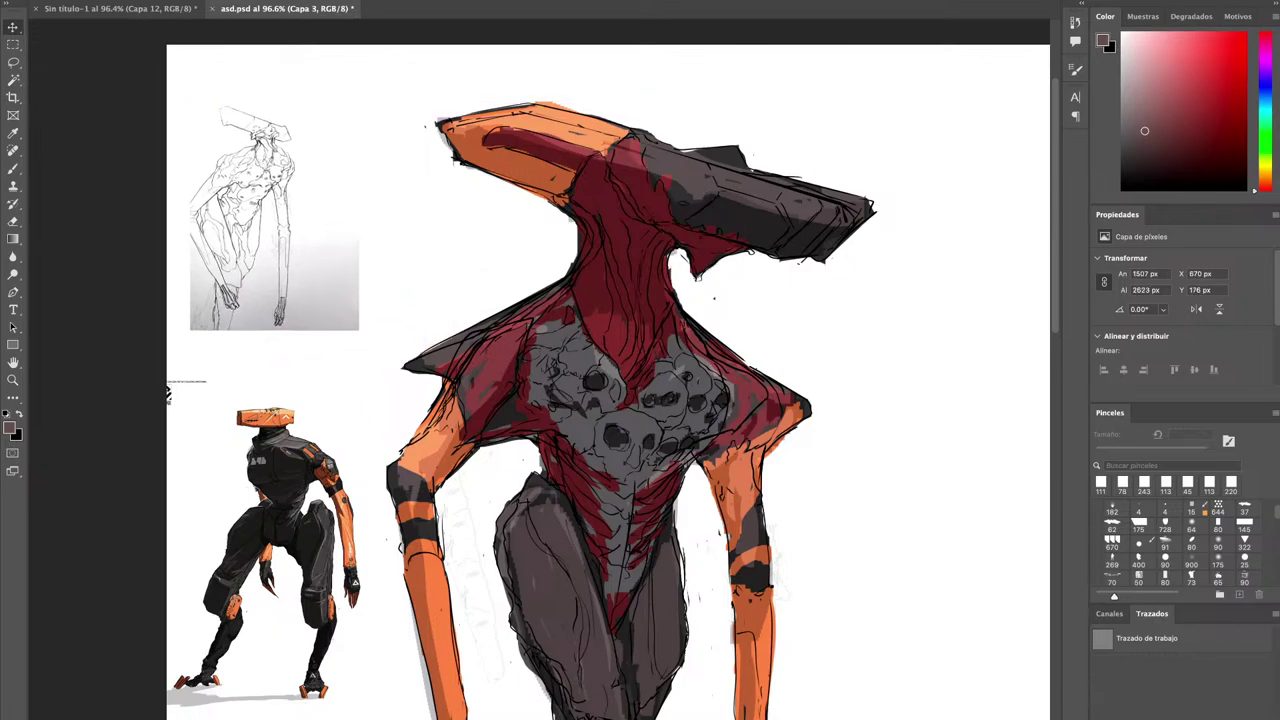
{"action": "key", "text": "alt+shift+super+n"}
{"action": "key", "text": "shift+super+d"}
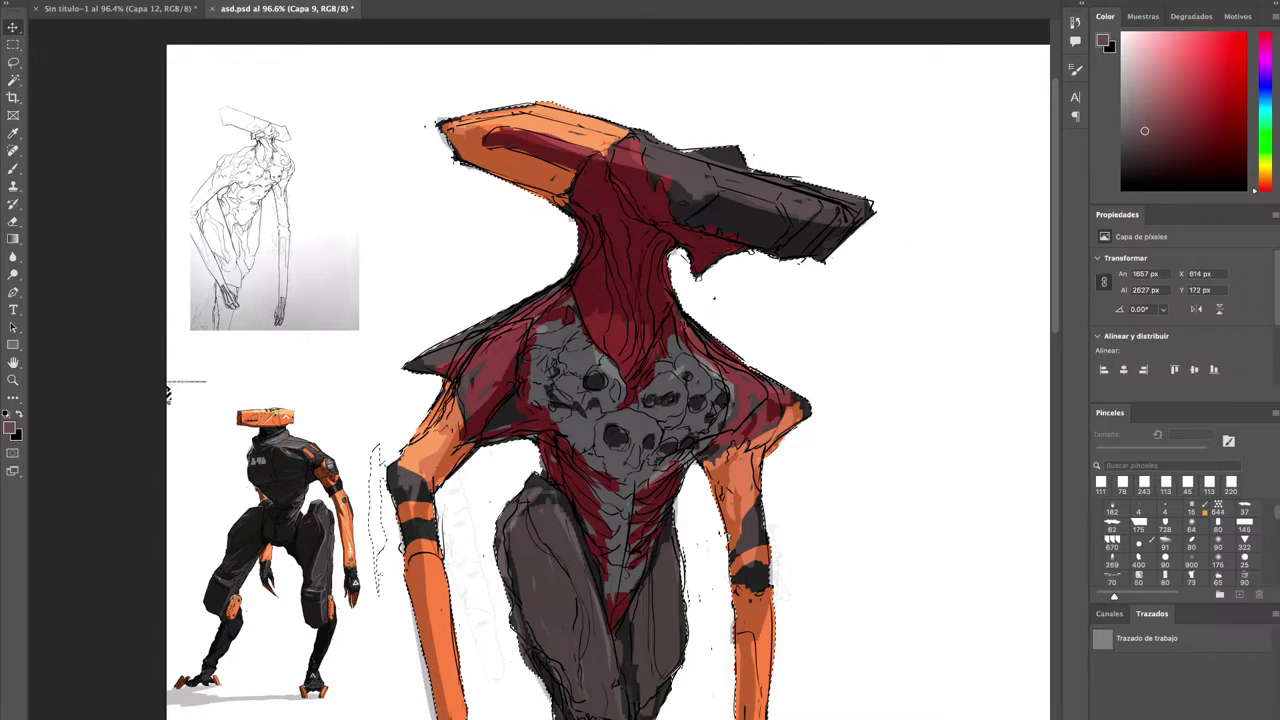
Fill the selected silhouette with dark purple as a shadow over the whole creature and clear the selection.
{"action": "key", "text": "b"}
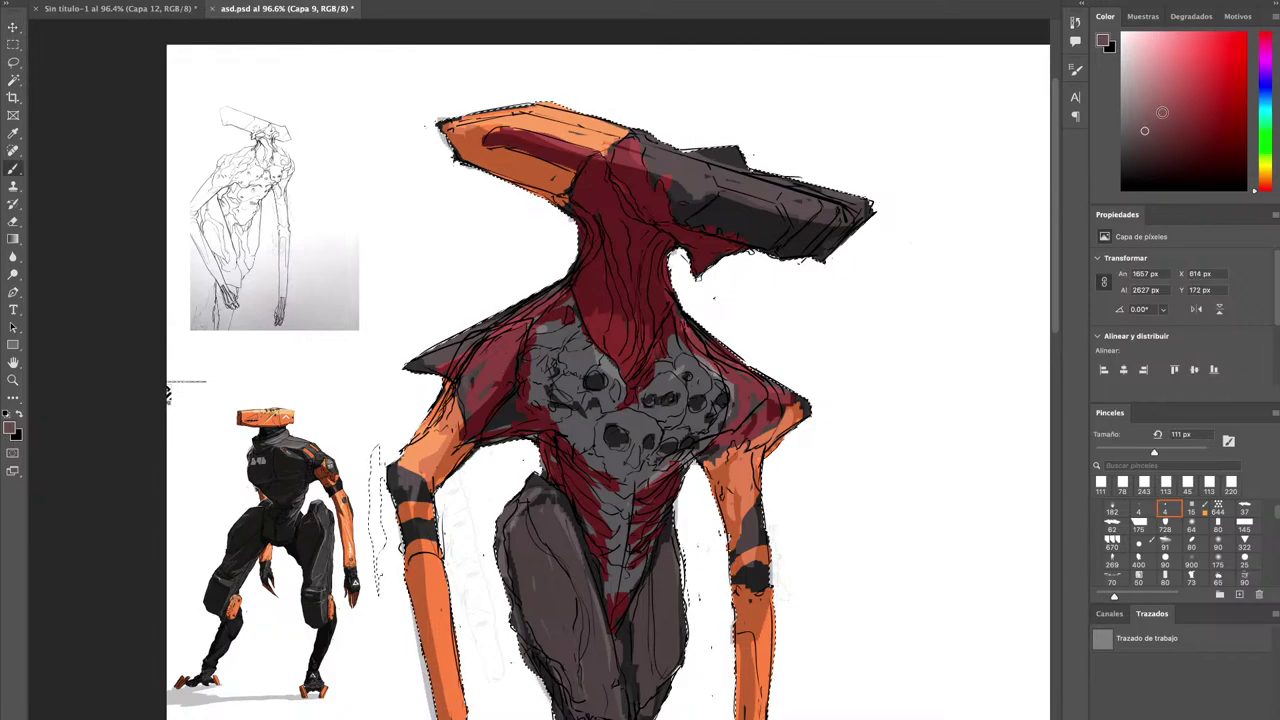
{"action": "left_click_drag", "start_coordinate": [1266, 100], "coordinate": [1266, 74]}
{"action": "left_click", "coordinate": [1162, 154]}
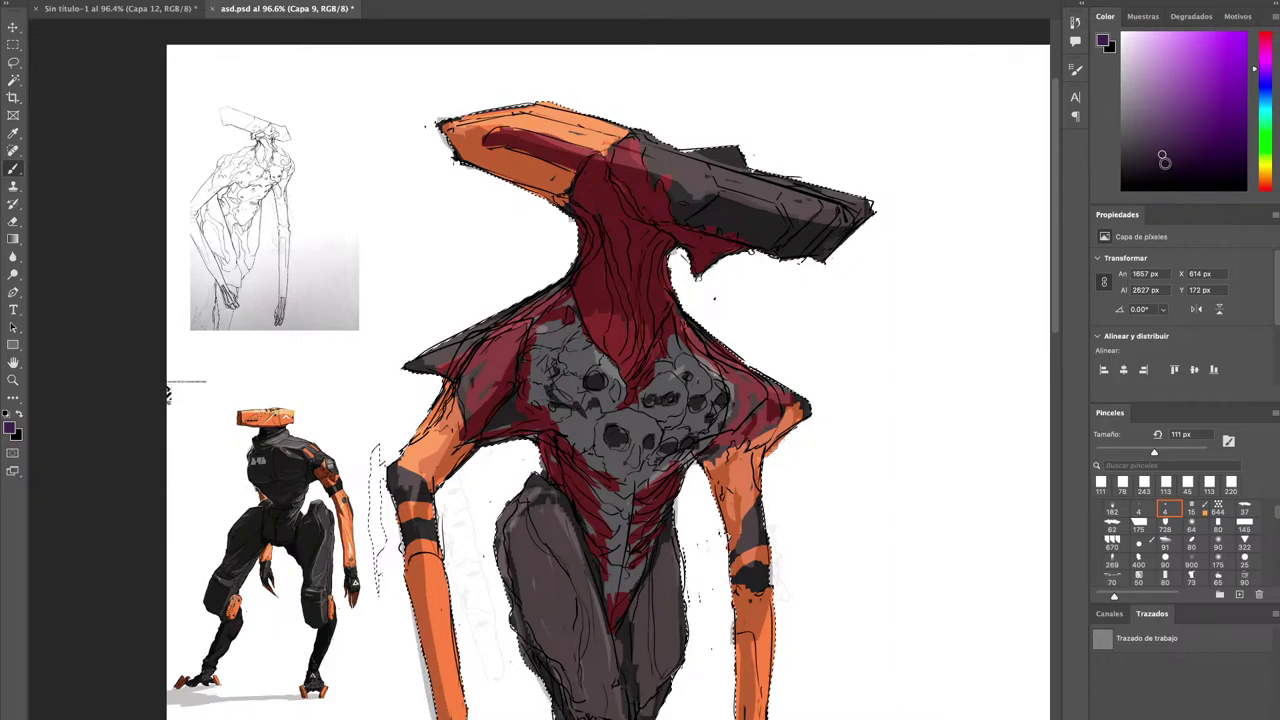
{"action": "key", "text": "alt+BackSpace"}
{"action": "key", "text": "z"}
{"action": "key", "text": "v"}
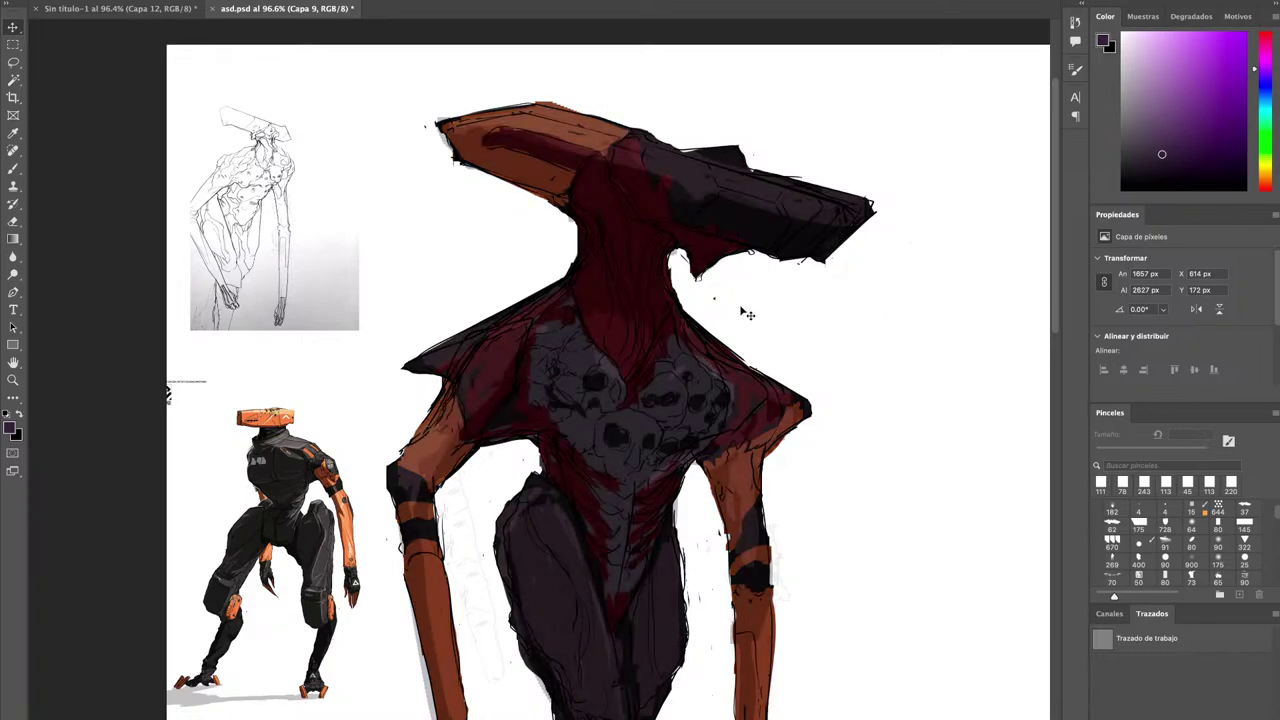
Erase the purple shadow from the upper head with the soft round eraser enlarged to 480 px.
{"action": "key", "text": "e"}
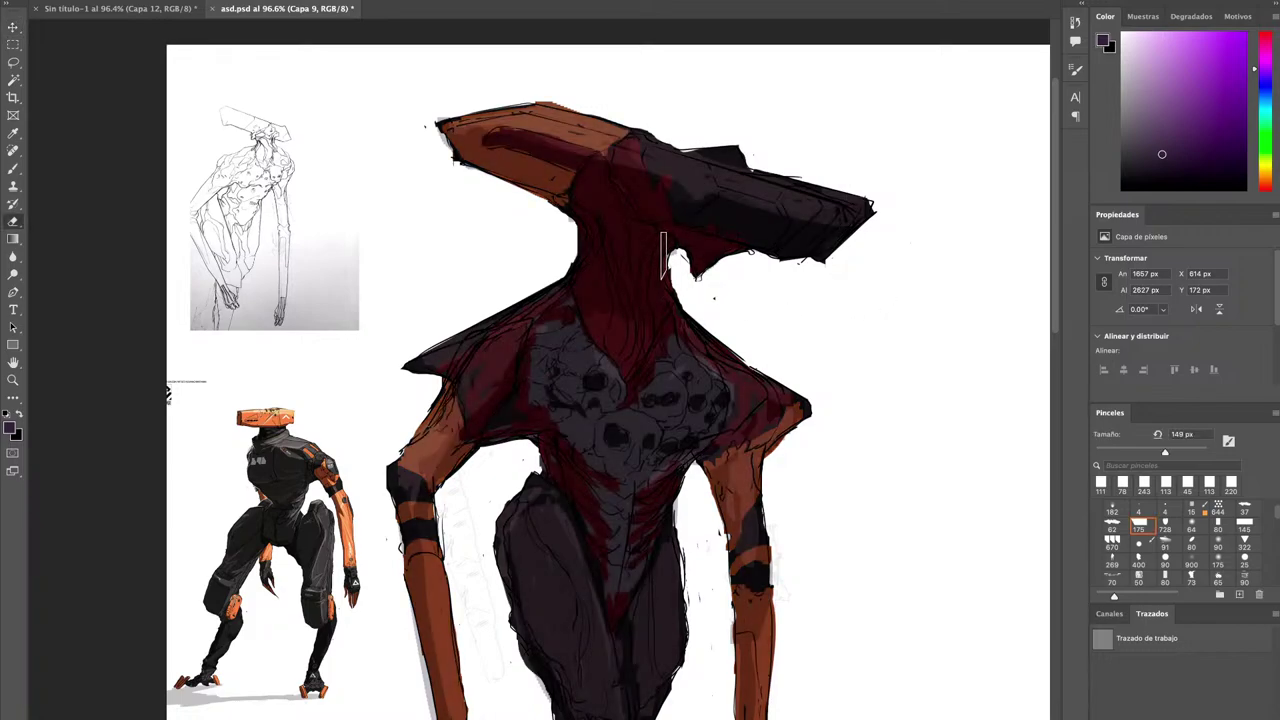
{"action": "left_click", "coordinate": [1191, 522]}
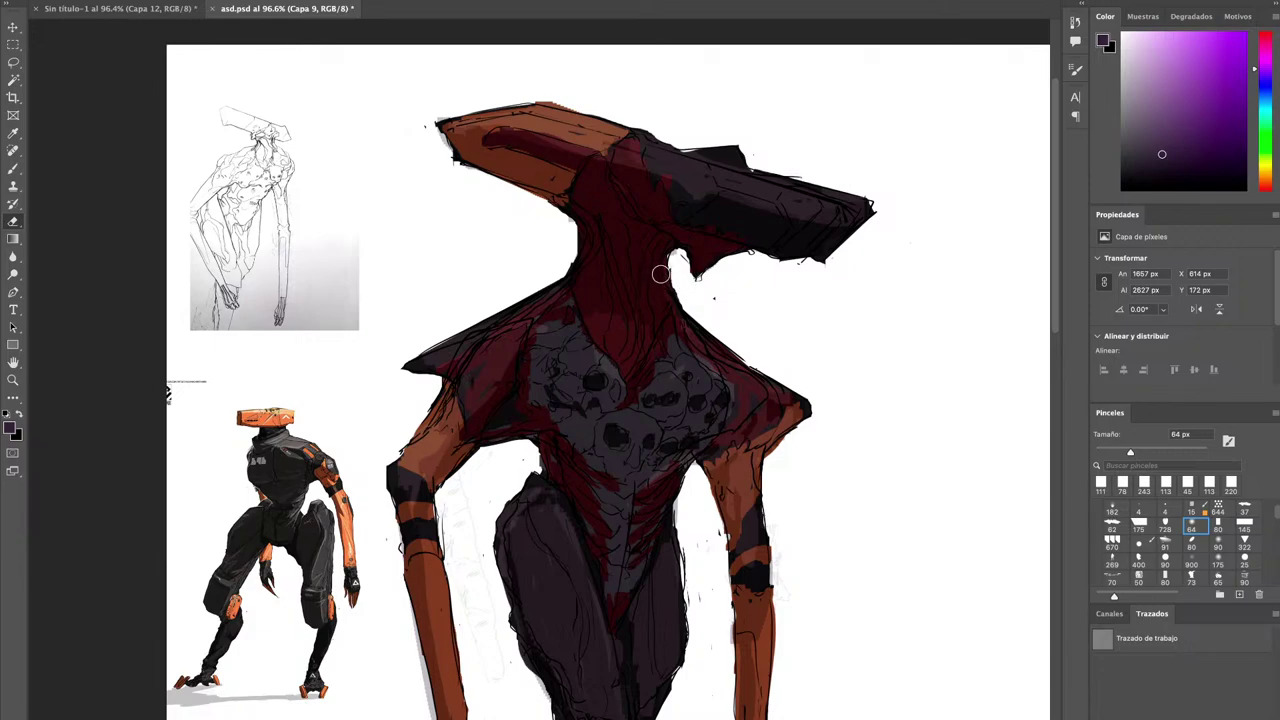
{"action": "left_click_drag", "start_coordinate": [684, 277], "coordinate": [818, 277]}
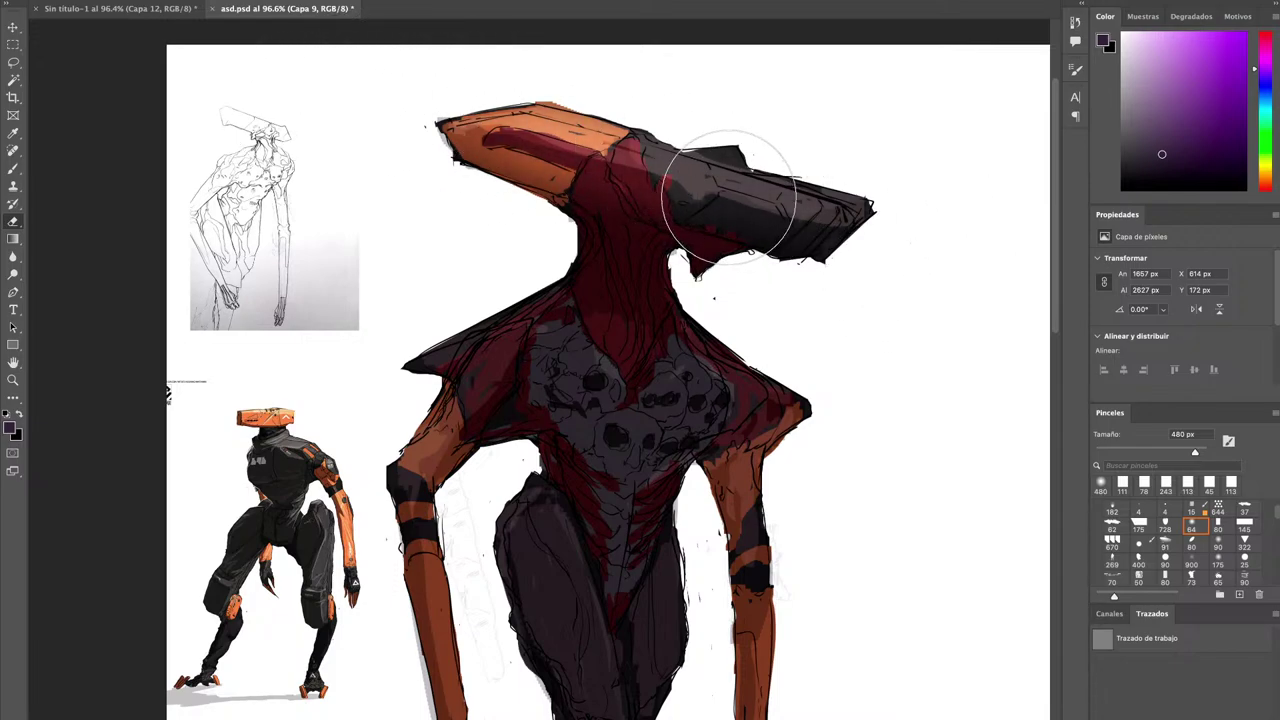
Erase the purple shadow from the shoulders, neck base and skull-covered chest with soft erasers between 534 and 815 px.
{"action": "left_click", "coordinate": [518, 358]}
{"action": "left_click_drag", "start_coordinate": [628, 365], "coordinate": [620, 365]}
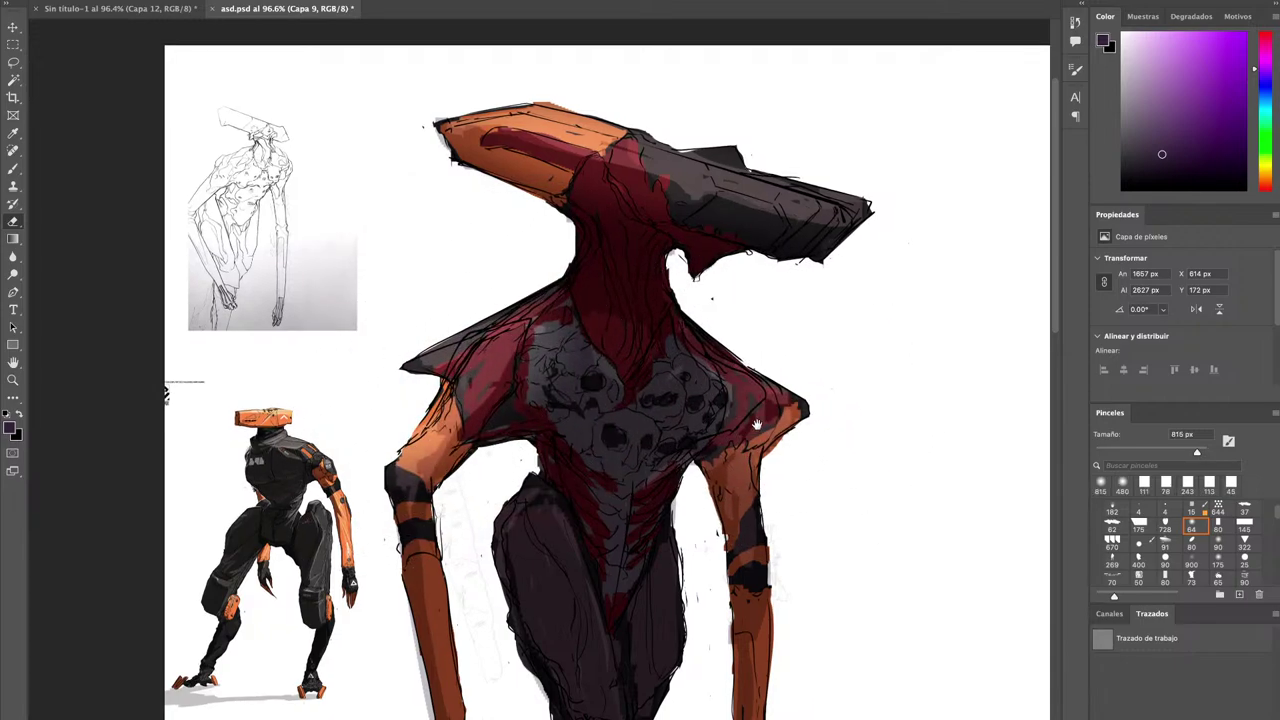
{"action": "left_click_drag", "start_coordinate": [800, 229], "coordinate": [750, 229]}
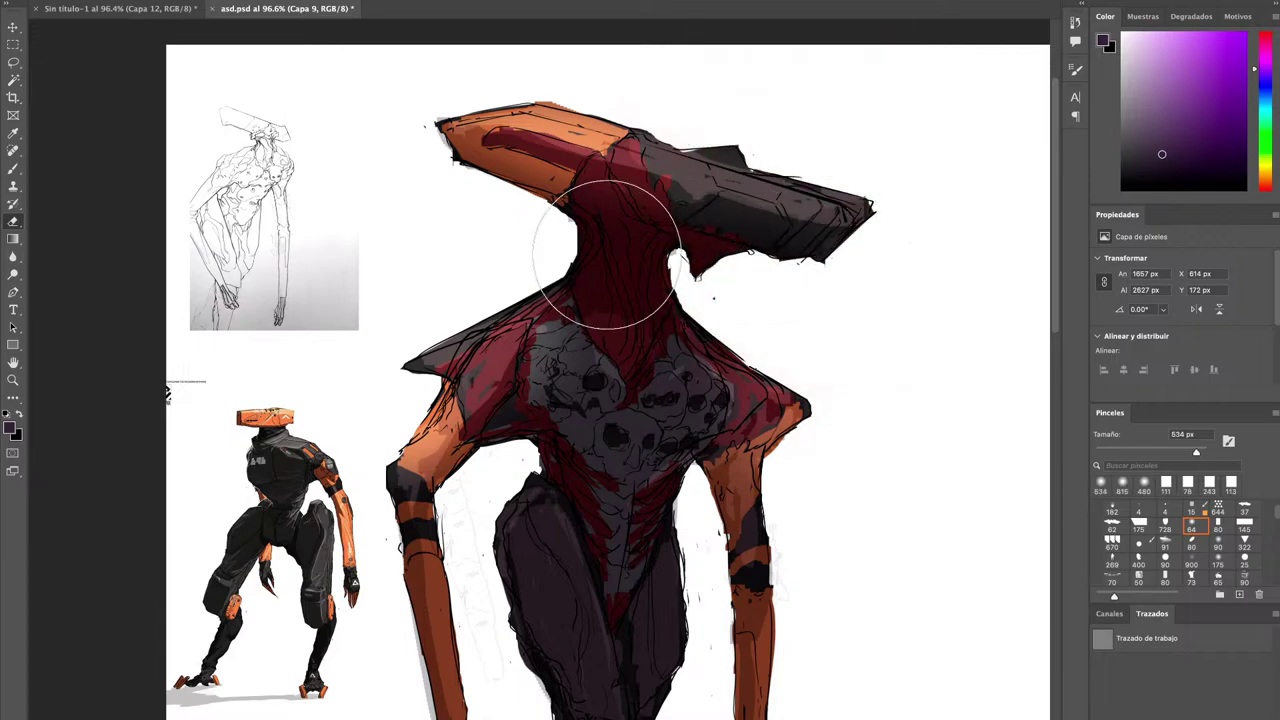
{"action": "left_click_drag", "start_coordinate": [586, 320], "coordinate": [640, 320]}
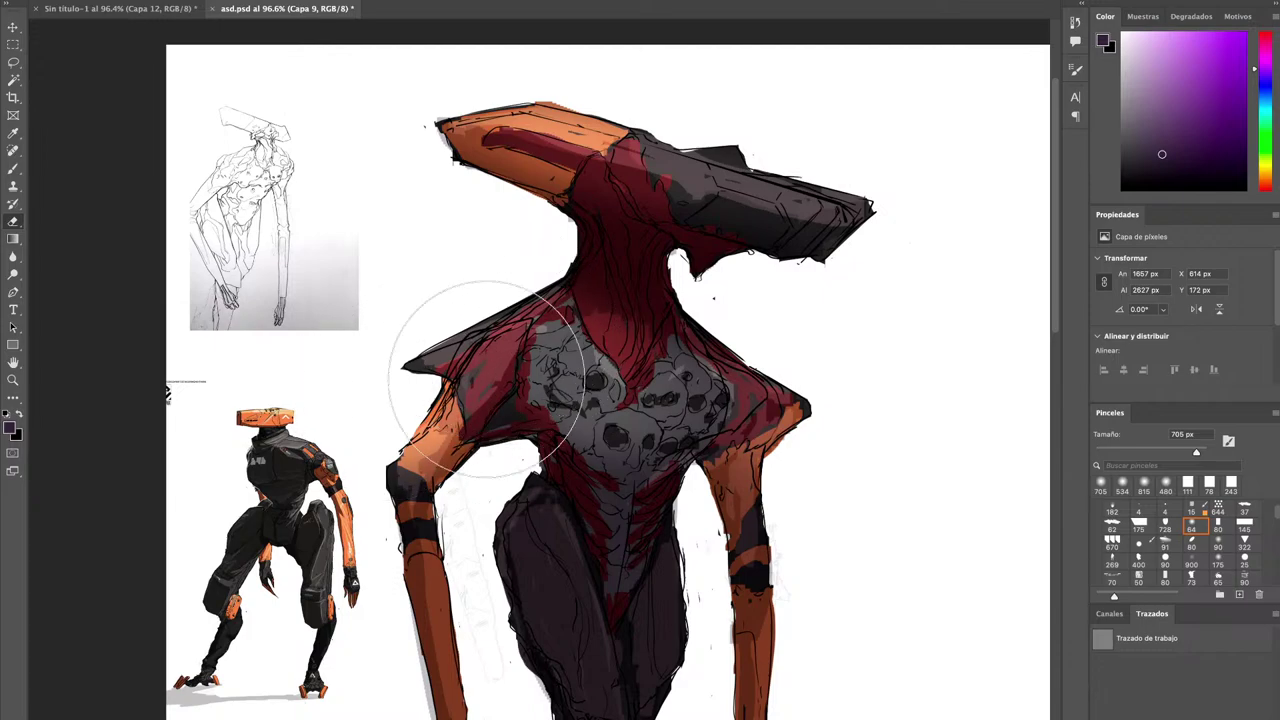
{"action": "left_click_drag", "start_coordinate": [608, 452], "coordinate": [620, 410]}
Erase the purple shadow along both arms with a 455 px soft eraser.
{"action": "scroll", "coordinate": [619, 410], "scroll_direction": "up", "scroll_amount": 2}
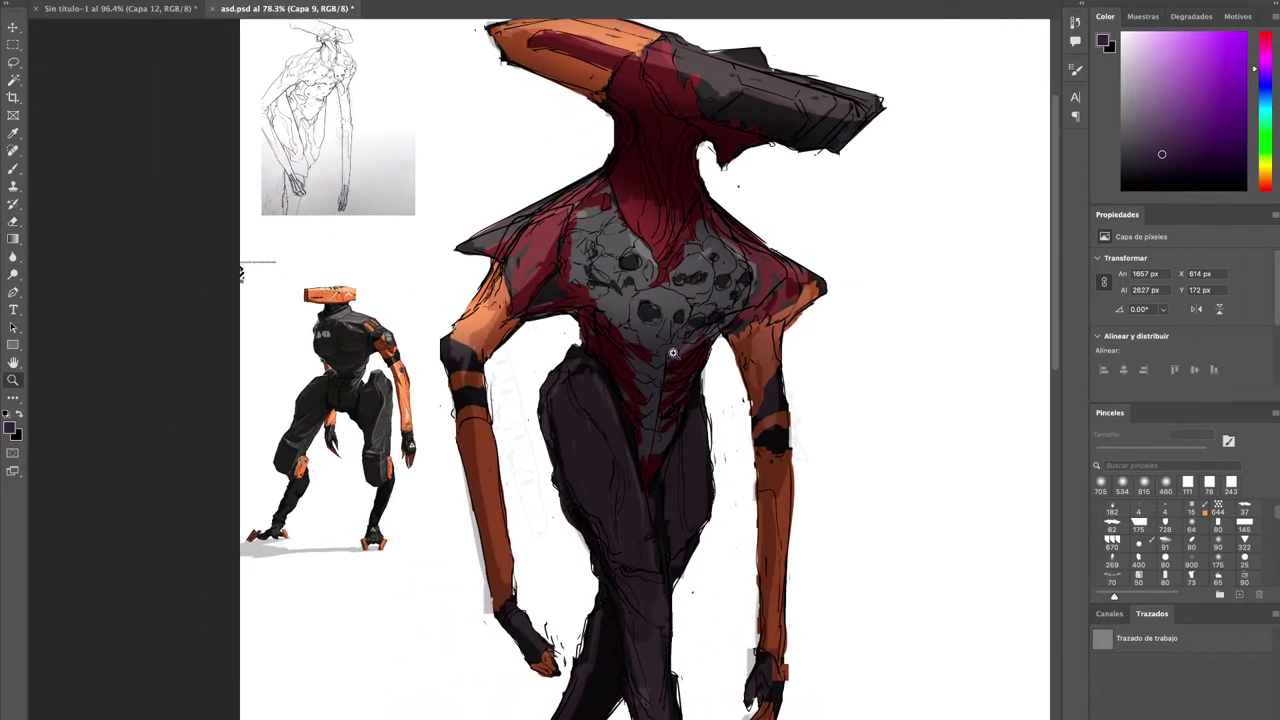
{"action": "left_click_drag", "start_coordinate": [605, 470], "coordinate": [520, 493]}
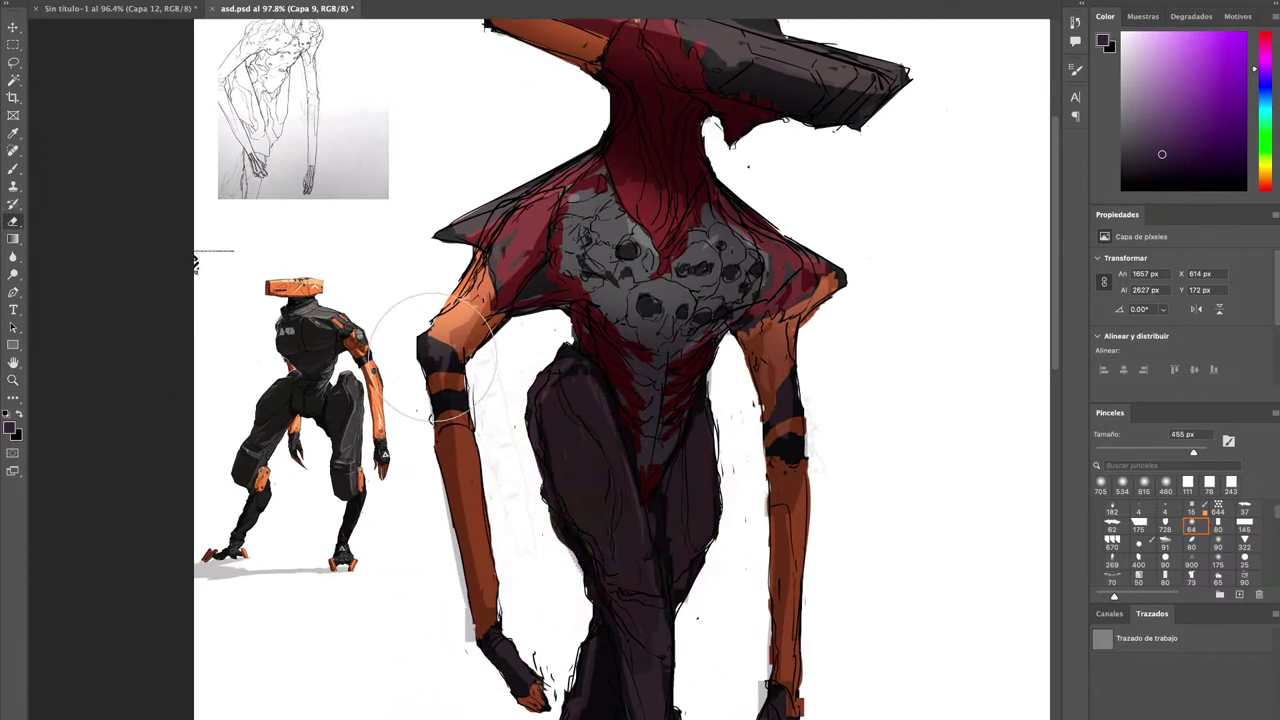
{"action": "left_click_drag", "start_coordinate": [450, 335], "coordinate": [477, 471]}
{"action": "left_click_drag", "start_coordinate": [456, 304], "coordinate": [496, 612]}
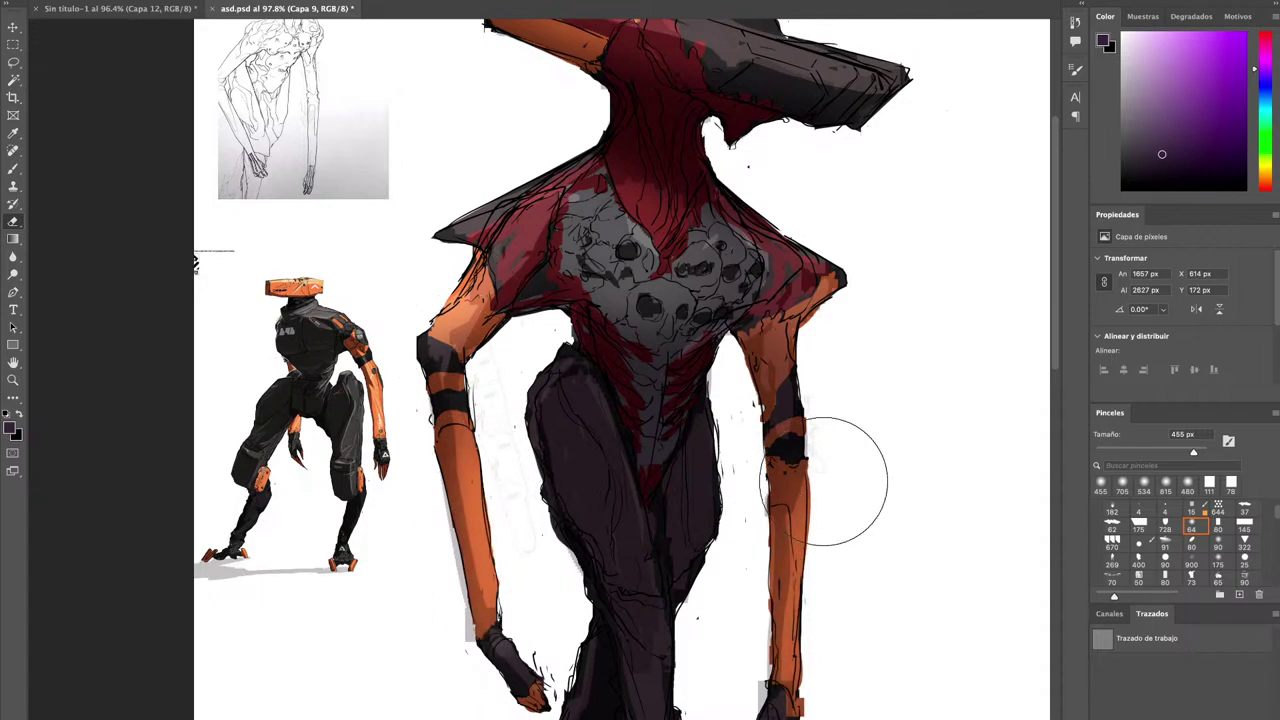
Soften the purple shadow over the thighs with the large soft eraser.
{"action": "left_click_drag", "start_coordinate": [717, 594], "coordinate": [729, 420]}
{"action": "left_click_drag", "start_coordinate": [689, 468], "coordinate": [690, 467]}
{"action": "mouse_move", "coordinate": [601, 316]}
{"action": "left_mouse_down"}
{"action": "mouse_move", "coordinate": [599, 363]}
{"action": "mouse_move", "coordinate": [642, 463]}
{"action": "mouse_move", "coordinate": [634, 448]}
{"action": "mouse_move", "coordinate": [631, 528]}
{"action": "left_mouse_up"}
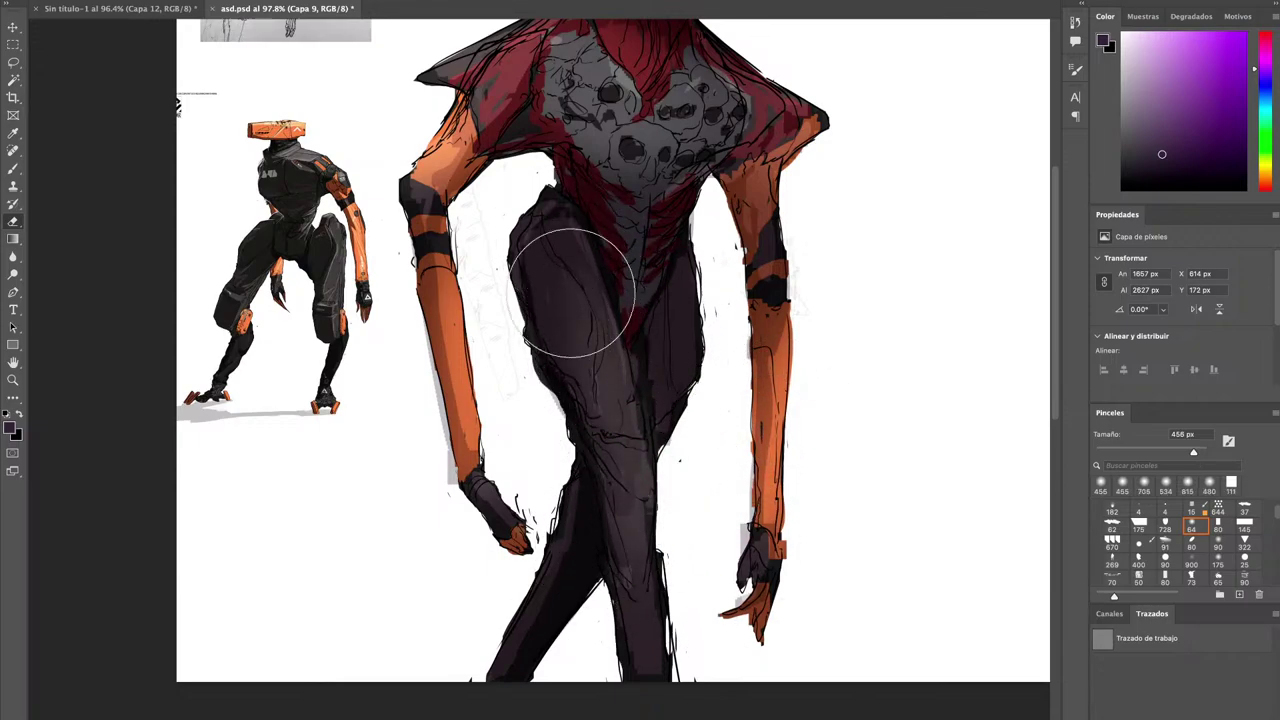
Erase more shadow along the top of the head with a 234 px soft eraser.
{"action": "scroll", "coordinate": [580, 290], "scroll_direction": "up", "scroll_amount": 4}
{"action": "left_click_drag", "start_coordinate": [598, 110], "coordinate": [560, 110]}
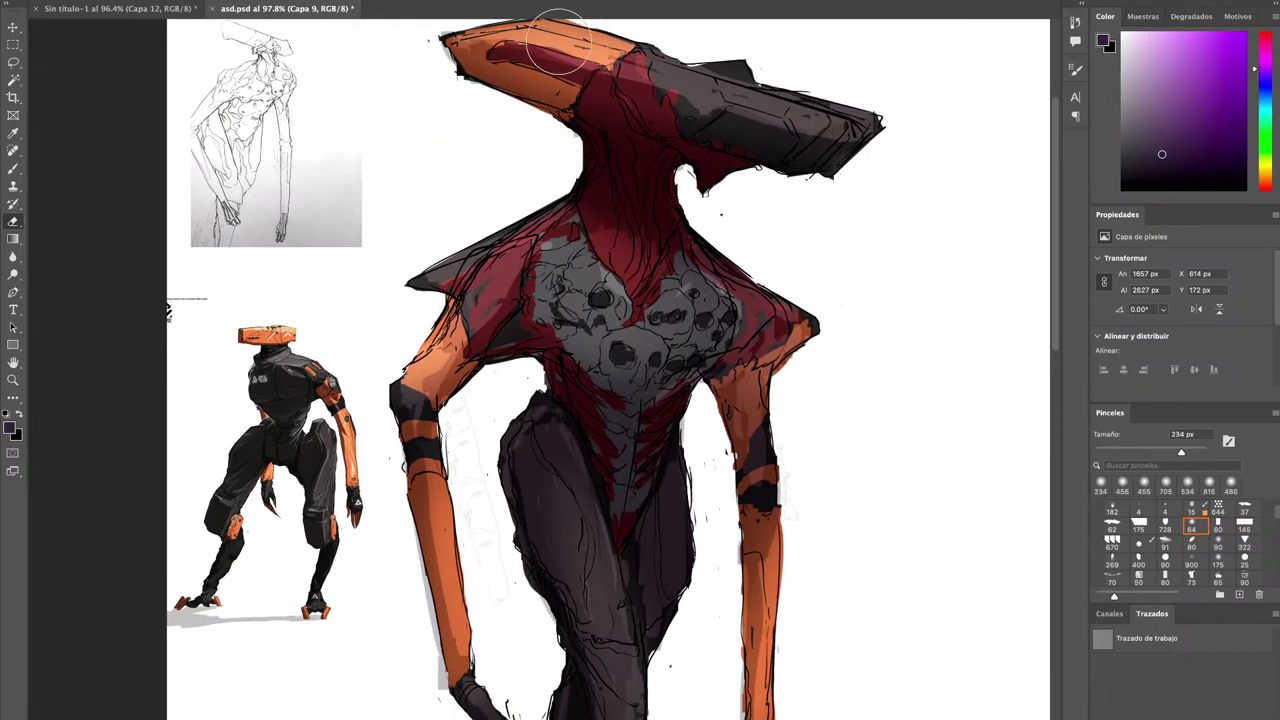
{"action": "left_click_drag", "start_coordinate": [778, 127], "coordinate": [750, 210]}
Paint the small fin on top of the black head section dark purple on Capa 8 with a 46 px brush.
{"action": "left_click_drag", "start_coordinate": [718, 139], "coordinate": [794, 122]}
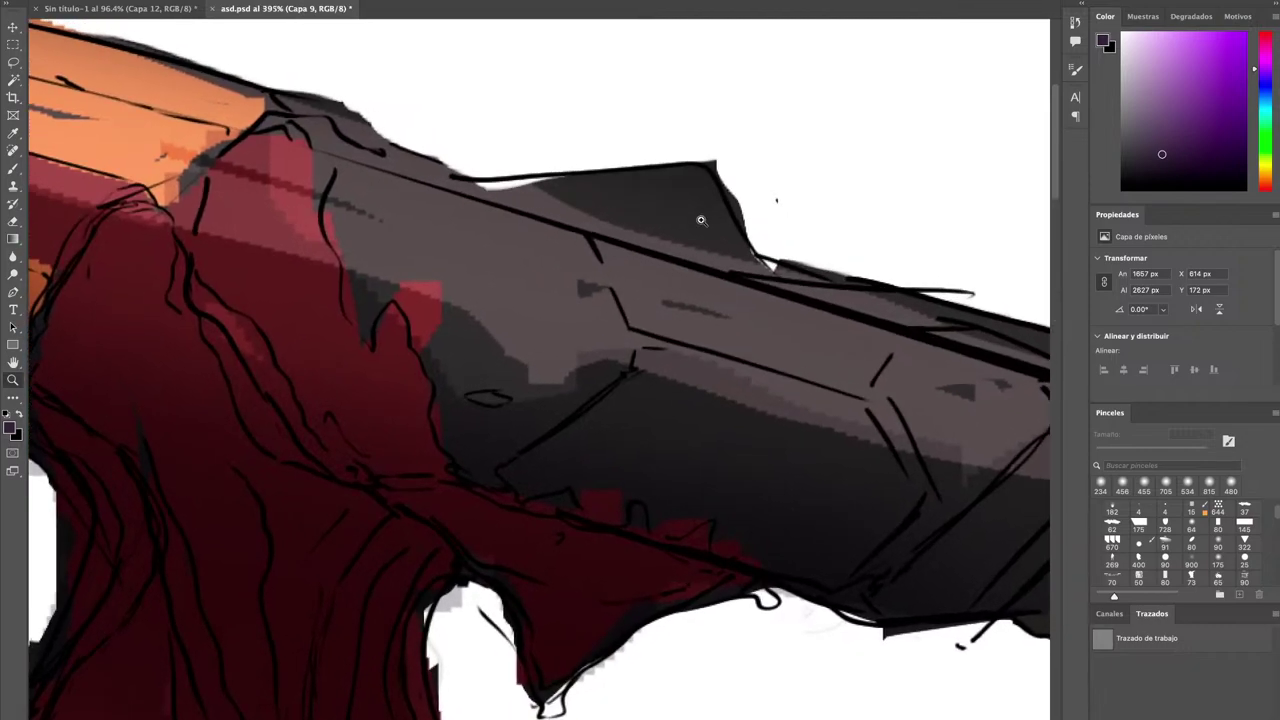
{"action": "key", "text": "v"}
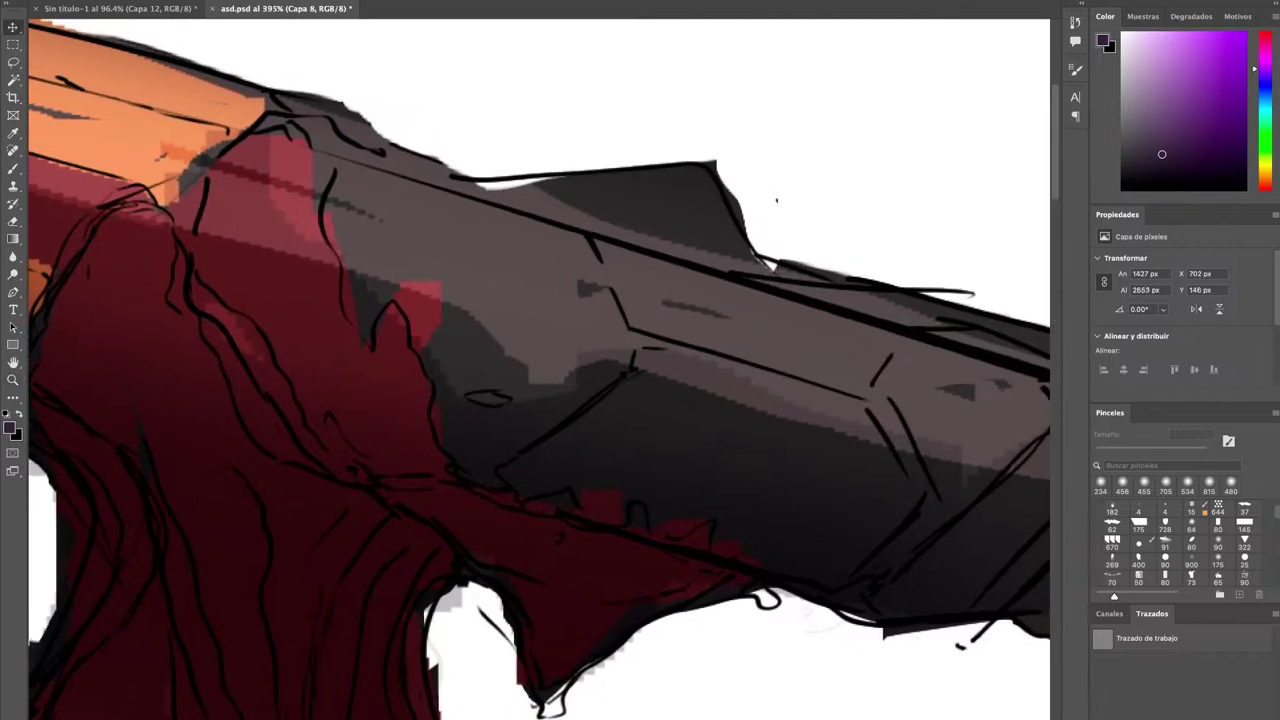
{"action": "key", "text": "b"}
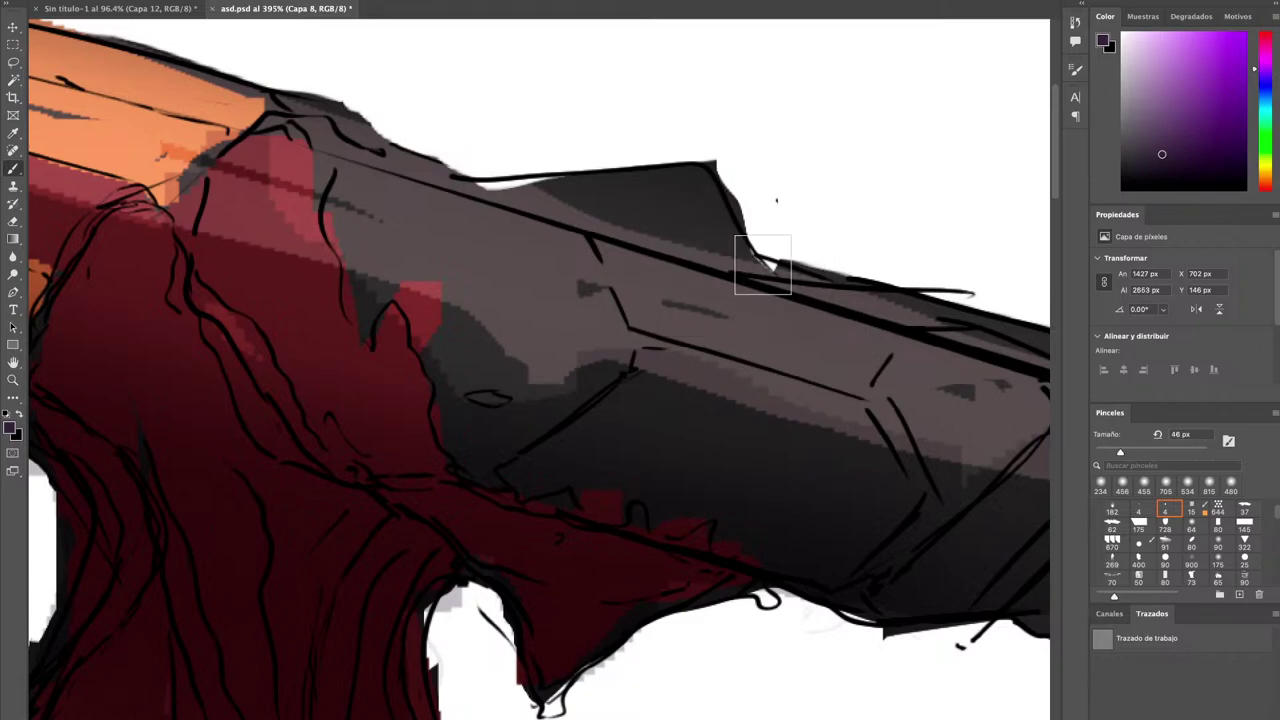
{"action": "mouse_move", "coordinate": [763, 265]}
{"action": "left_mouse_down"}
{"action": "mouse_move", "coordinate": [651, 225]}
{"action": "mouse_move", "coordinate": [676, 191]}
{"action": "mouse_move", "coordinate": [590, 187]}
{"action": "mouse_move", "coordinate": [700, 177]}
{"action": "mouse_move", "coordinate": [748, 243]}
{"action": "mouse_move", "coordinate": [525, 183]}
{"action": "mouse_move", "coordinate": [706, 240]}
{"action": "left_mouse_up"}
{"action": "key", "text": "z"}
{"action": "left_click_drag", "start_coordinate": [812, 309], "coordinate": [749, 351]}
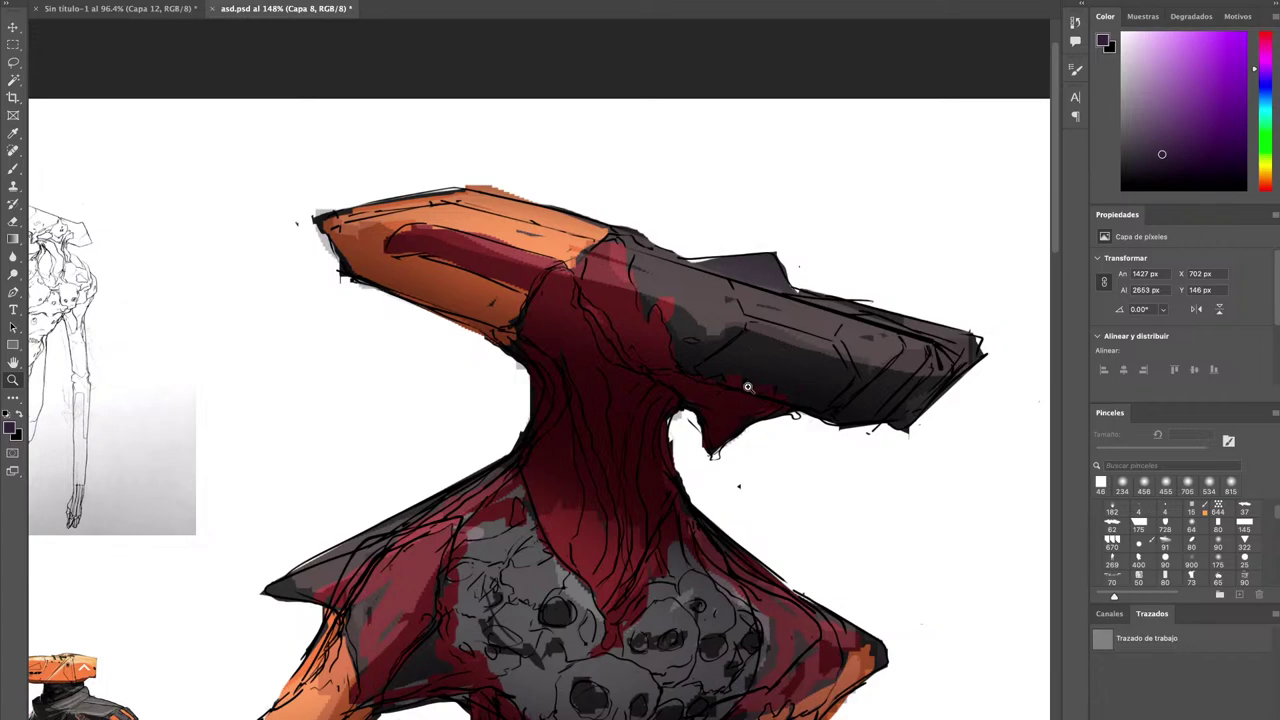
Add purple accents to the small oval, panel edge and teeth under the black head section, reducing the brush to 20 px.
{"action": "scroll", "coordinate": [747, 386], "scroll_direction": "up", "scroll_amount": 5}
{"action": "key", "text": "b"}
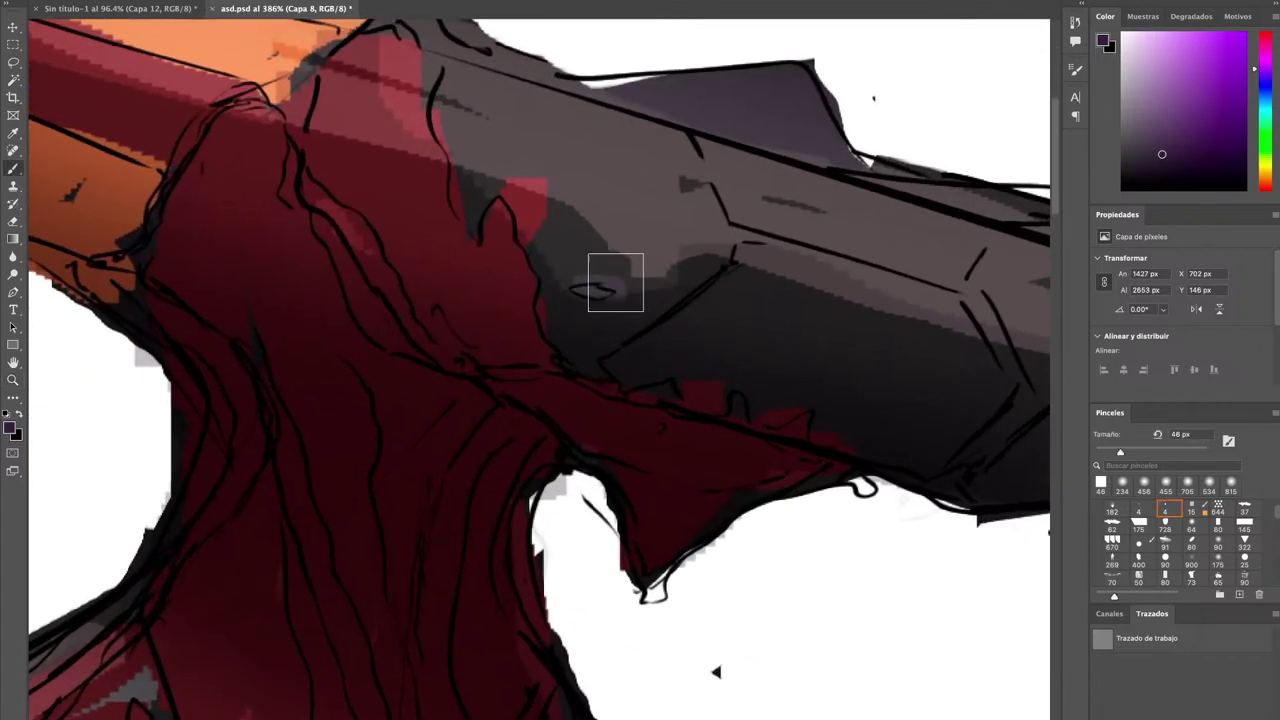
{"action": "key", "text": "bracketleft"}
{"action": "key", "text": "bracketleft"}
{"action": "key", "text": "bracketleft"}
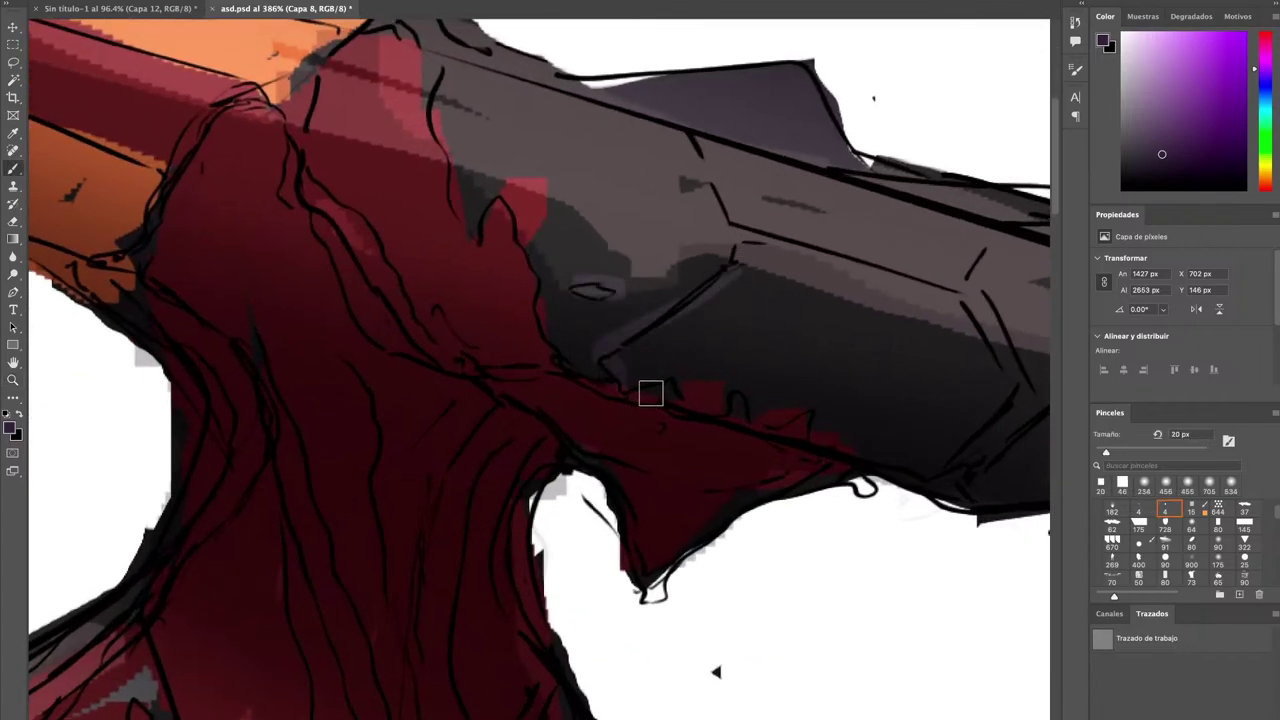
{"action": "left_click_drag", "start_coordinate": [738, 384], "coordinate": [736, 406]}
{"action": "mouse_move", "coordinate": [826, 431]}
{"action": "left_mouse_down"}
{"action": "mouse_move", "coordinate": [853, 441]}
{"action": "mouse_move", "coordinate": [687, 437]}
{"action": "left_mouse_up"}
Pick a dark mauve and paint lighter strokes on the panels at the tip of the black head section.
{"action": "left_click_drag", "start_coordinate": [1266, 94], "coordinate": [1265, 46]}
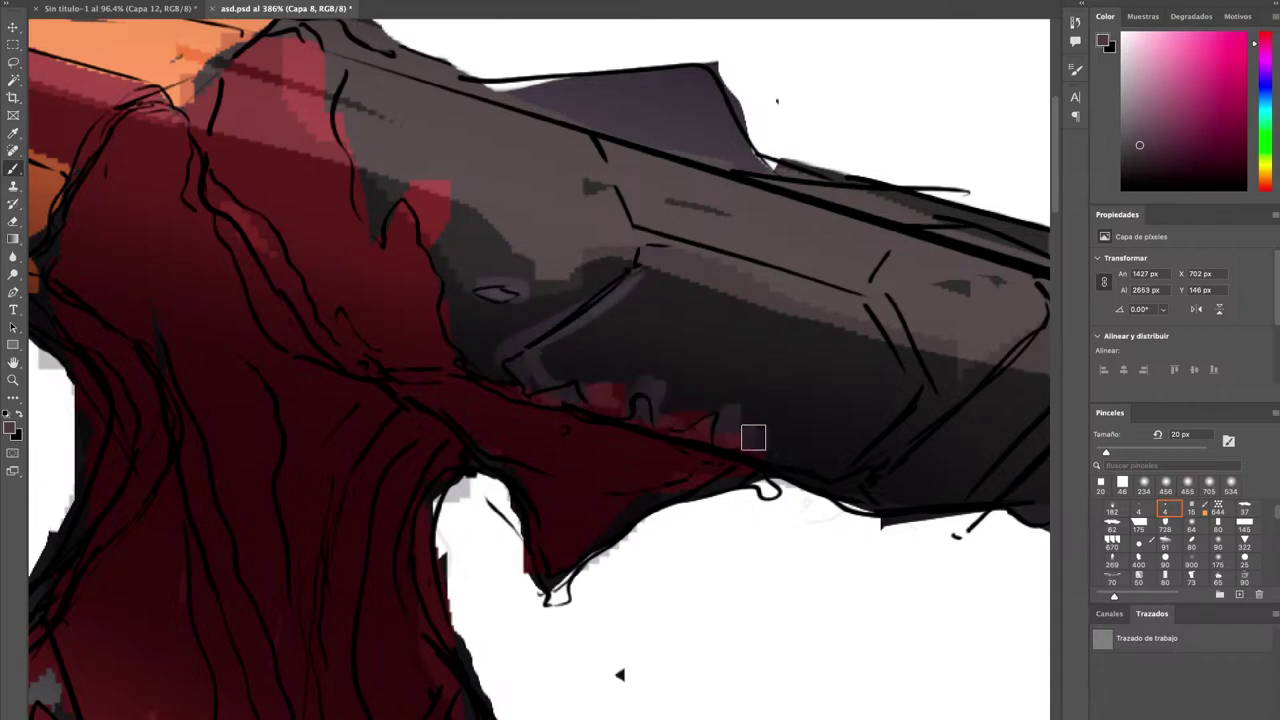
{"action": "mouse_move", "coordinate": [753, 437]}
{"action": "left_mouse_down"}
{"action": "mouse_move", "coordinate": [646, 417]}
{"action": "mouse_move", "coordinate": [517, 347]}
{"action": "left_mouse_up"}
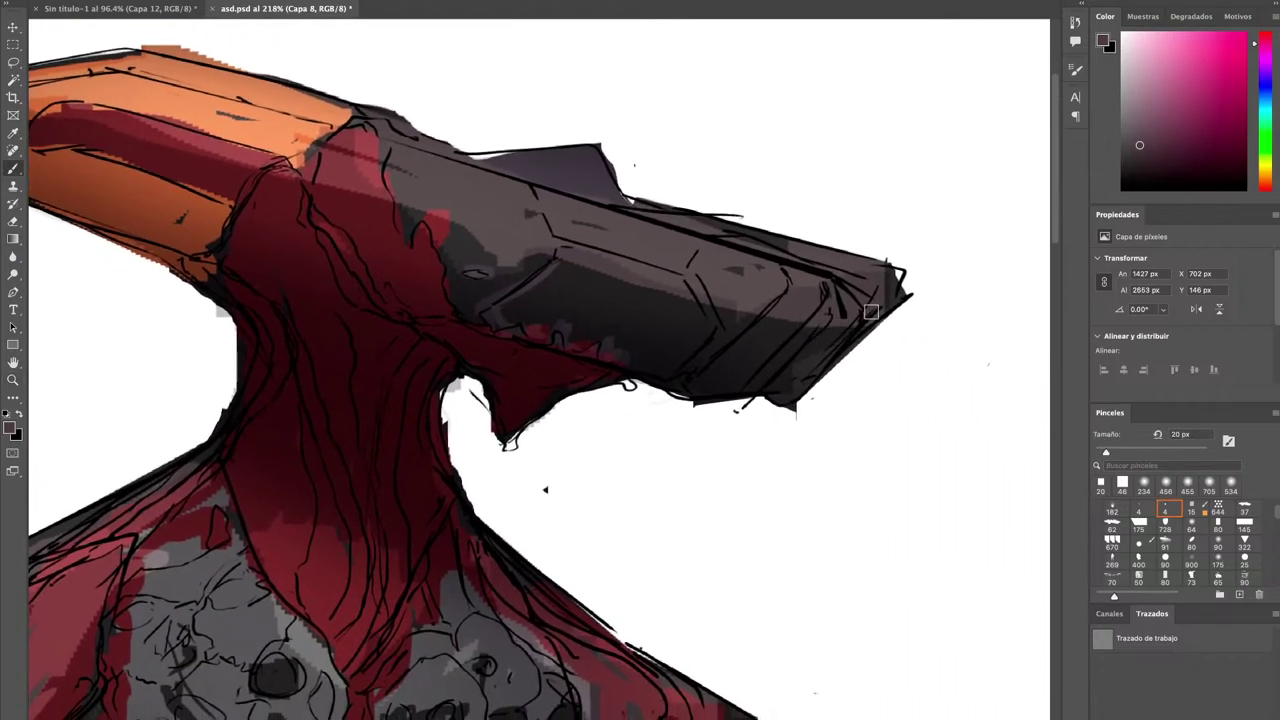
{"action": "left_click_drag", "start_coordinate": [844, 315], "coordinate": [769, 376]}
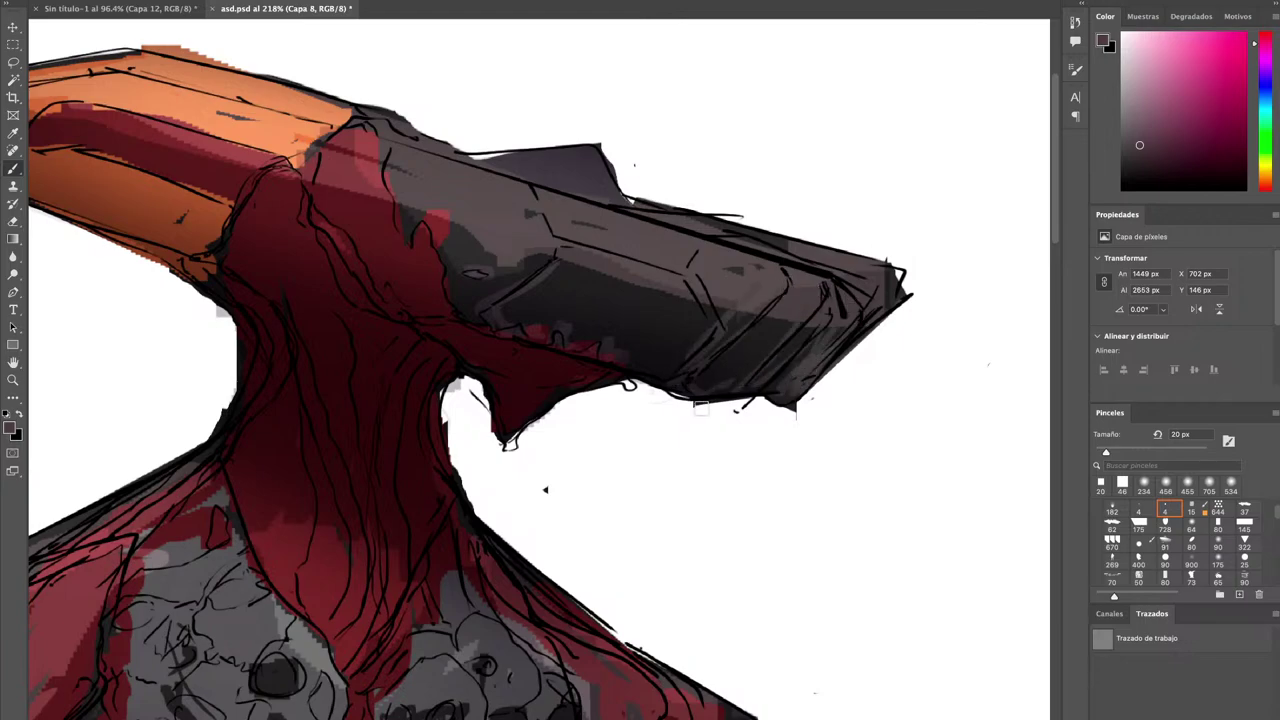
{"action": "left_click_drag", "start_coordinate": [545, 489], "coordinate": [656, 395]}
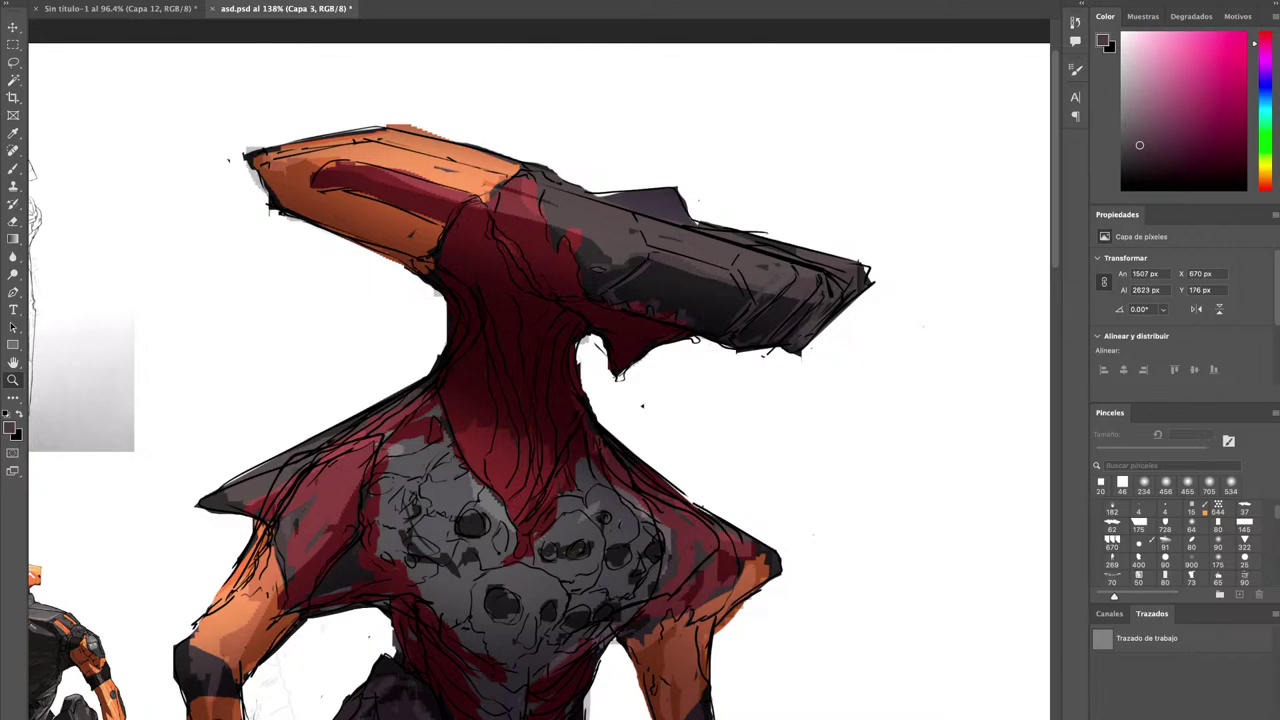
Create a new layer and try a light orange line along the panel edge on the black head section.
{"action": "key", "text": "alt+shift+super+n"}
{"action": "left_click_drag", "start_coordinate": [566, 265], "coordinate": [586, 263]}
{"action": "key", "text": "b"}
{"action": "left_click", "coordinate": [380, 88], "text": "alt"}
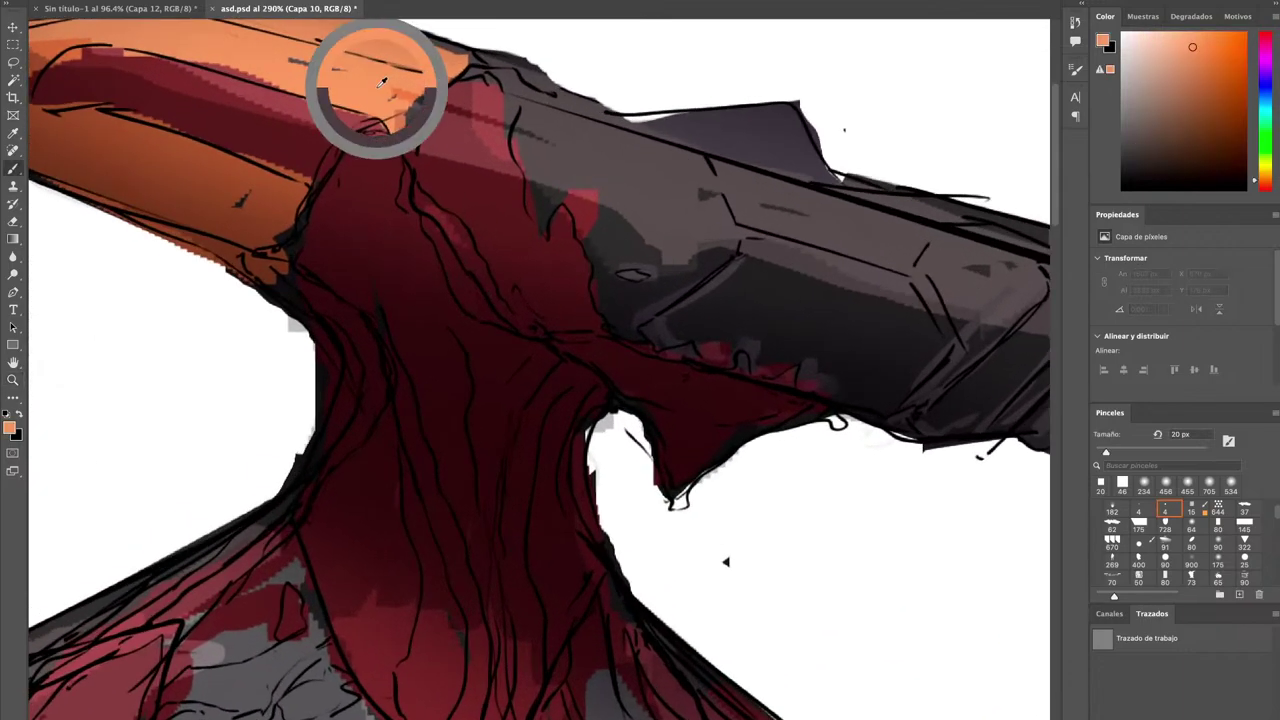
{"action": "left_click_drag", "start_coordinate": [745, 248], "coordinate": [655, 315]}
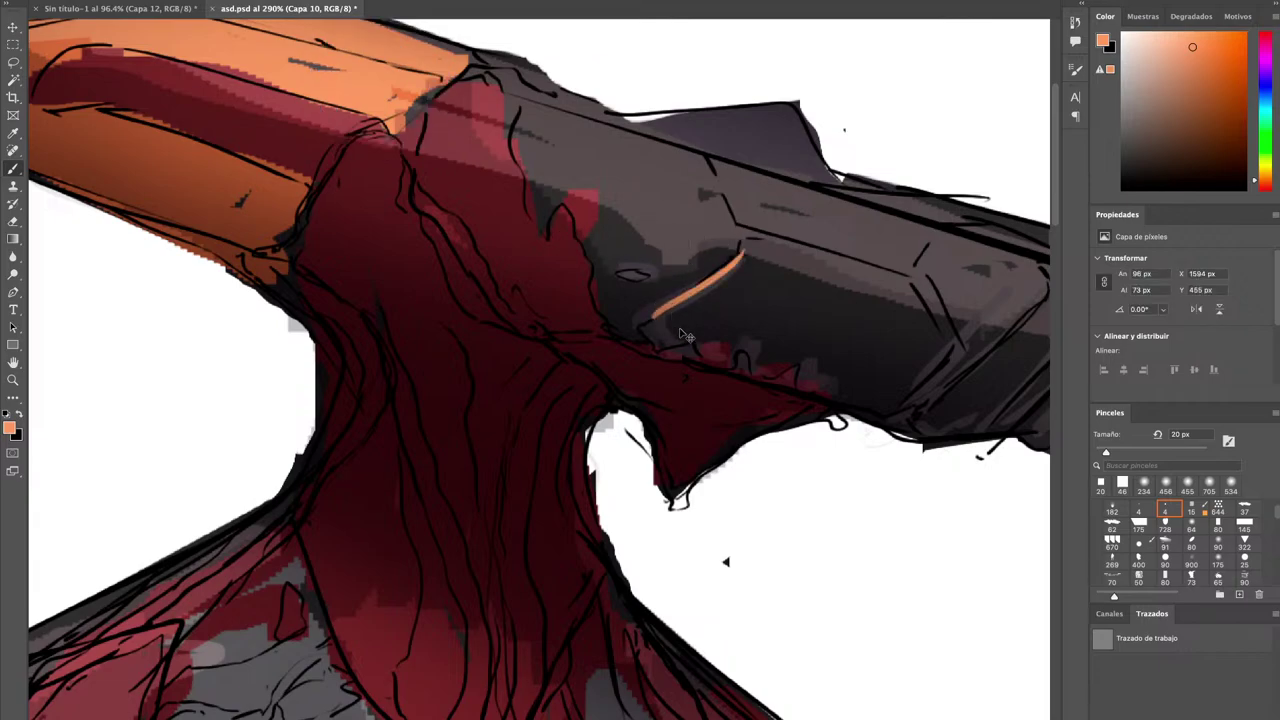
{"action": "key", "text": "ctrl+z"}
Sample a mid grey and draw 20 px edge lines along the neck ridge to the hanging spike and down the back of the neck.
{"action": "left_click", "coordinate": [606, 470], "text": "alt"}
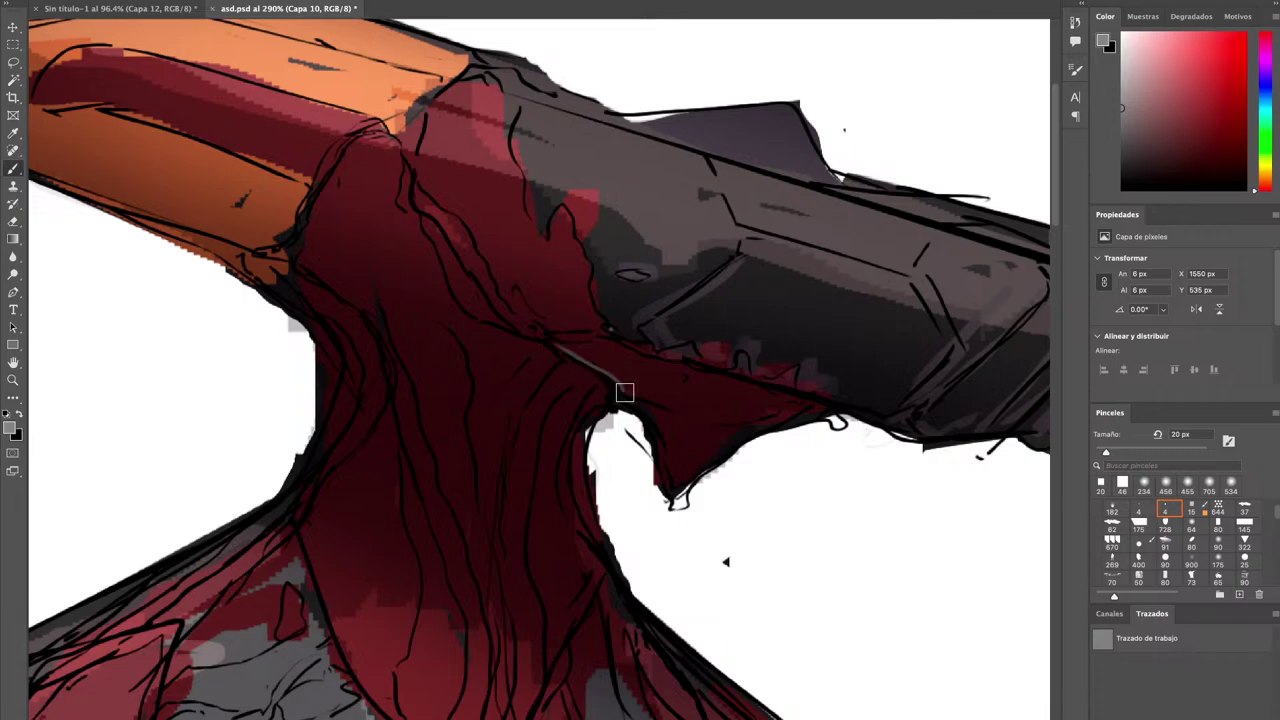
{"action": "left_click_drag", "start_coordinate": [624, 392], "coordinate": [664, 476]}
{"action": "mouse_move", "coordinate": [613, 383]}
{"action": "left_mouse_down"}
{"action": "mouse_move", "coordinate": [475, 288]}
{"action": "mouse_move", "coordinate": [442, 207]}
{"action": "left_mouse_up"}
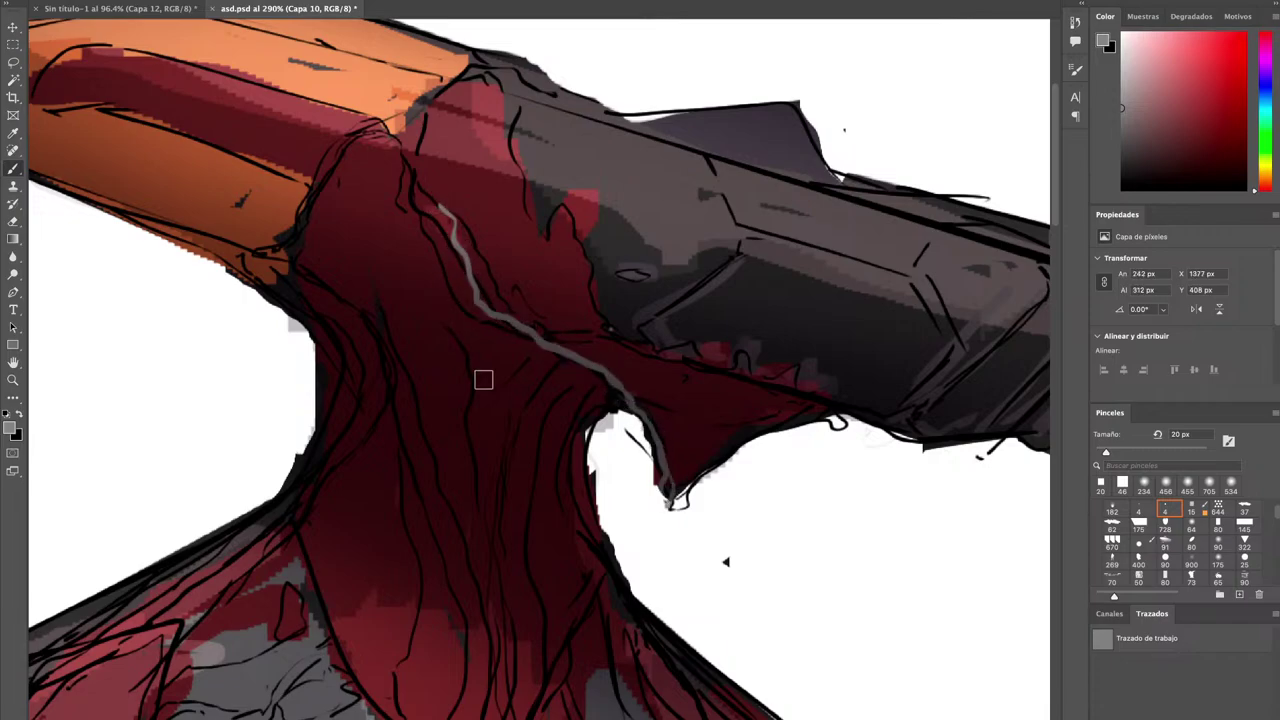
{"action": "key", "text": "z"}
{"action": "mouse_move", "coordinate": [484, 380]}
{"action": "left_mouse_down"}
{"action": "mouse_move", "coordinate": [460, 430]}
{"action": "mouse_move", "coordinate": [540, 410]}
{"action": "left_mouse_up"}
{"action": "scroll", "coordinate": [510, 388], "scroll_direction": "up", "scroll_amount": 2}
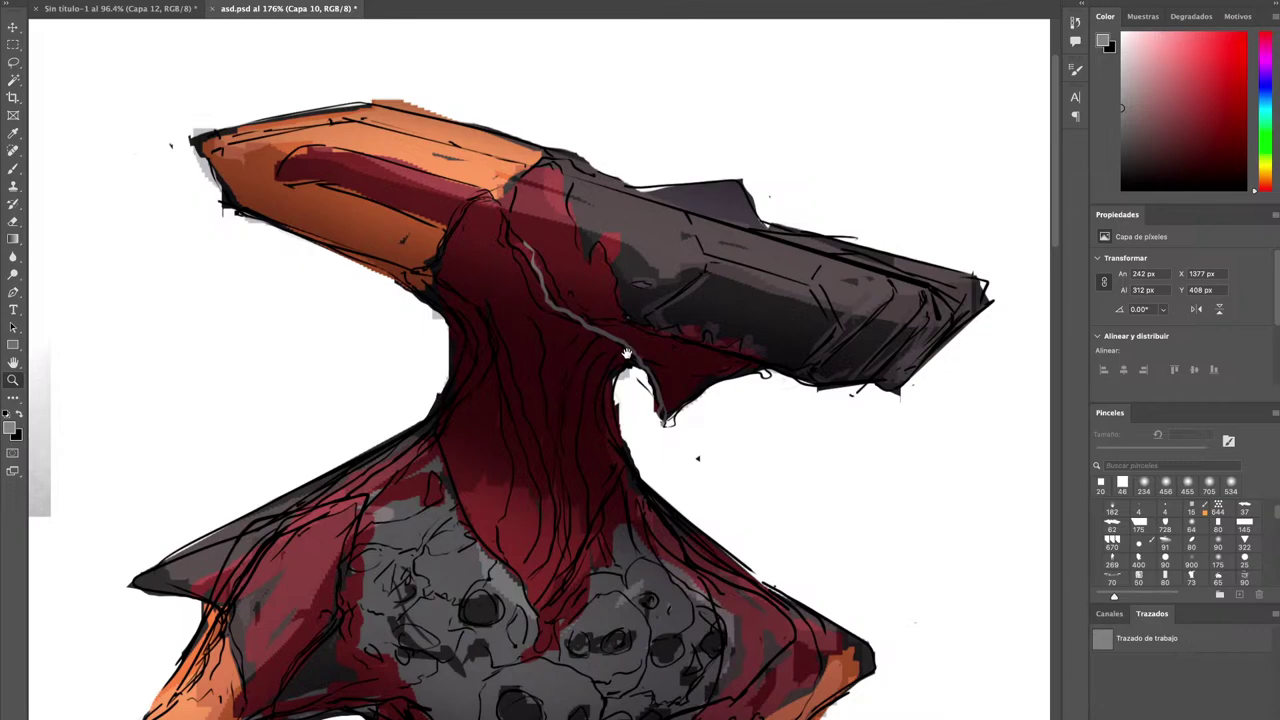
{"action": "left_click_drag", "start_coordinate": [626, 352], "coordinate": [654, 323]}
{"action": "scroll", "coordinate": [487, 300], "scroll_direction": "up", "scroll_amount": 2}
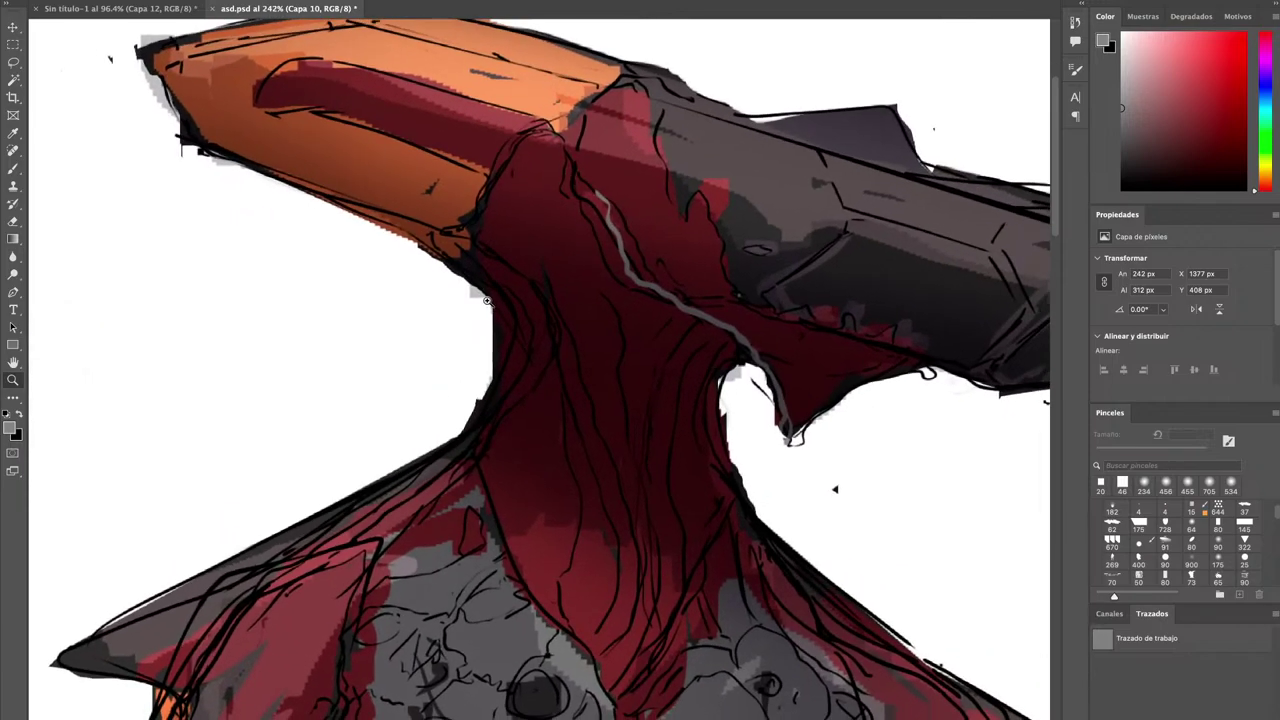
{"action": "key", "text": "b"}
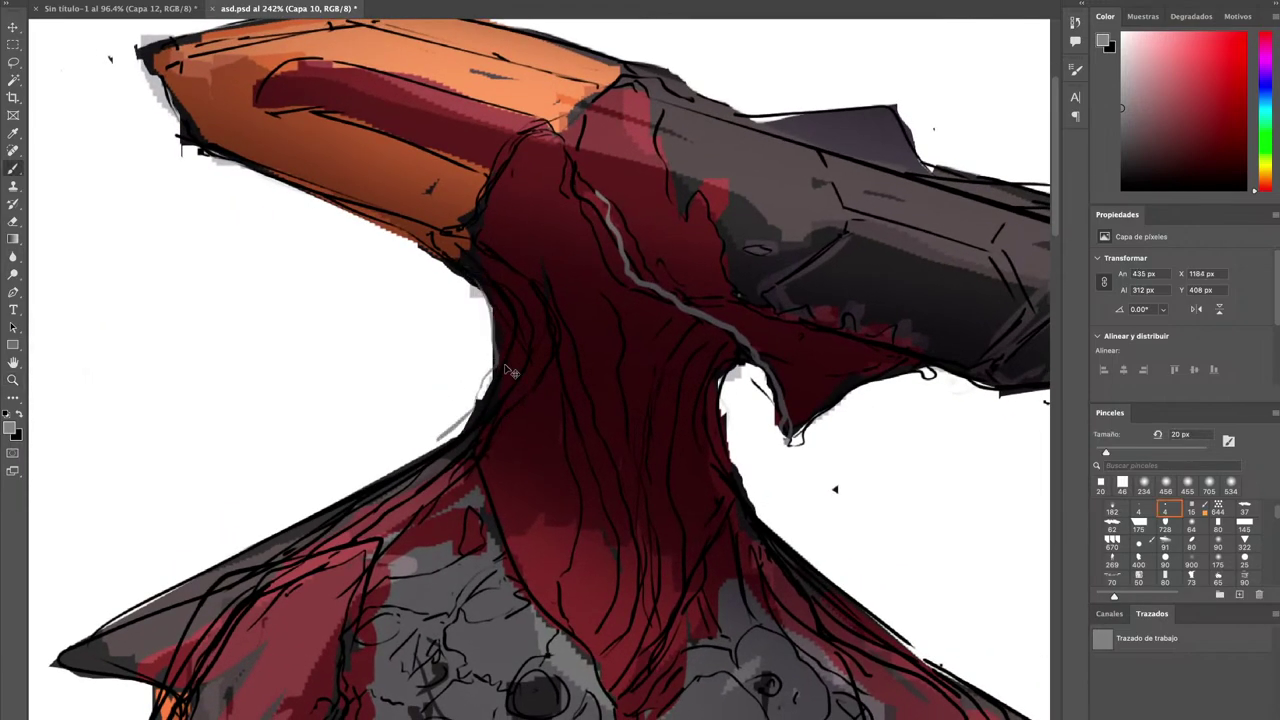
{"action": "mouse_move", "coordinate": [448, 442]}
{"action": "left_mouse_down"}
{"action": "mouse_move", "coordinate": [486, 414]}
{"action": "mouse_move", "coordinate": [531, 323]}
{"action": "mouse_move", "coordinate": [470, 250]}
{"action": "left_mouse_up"}
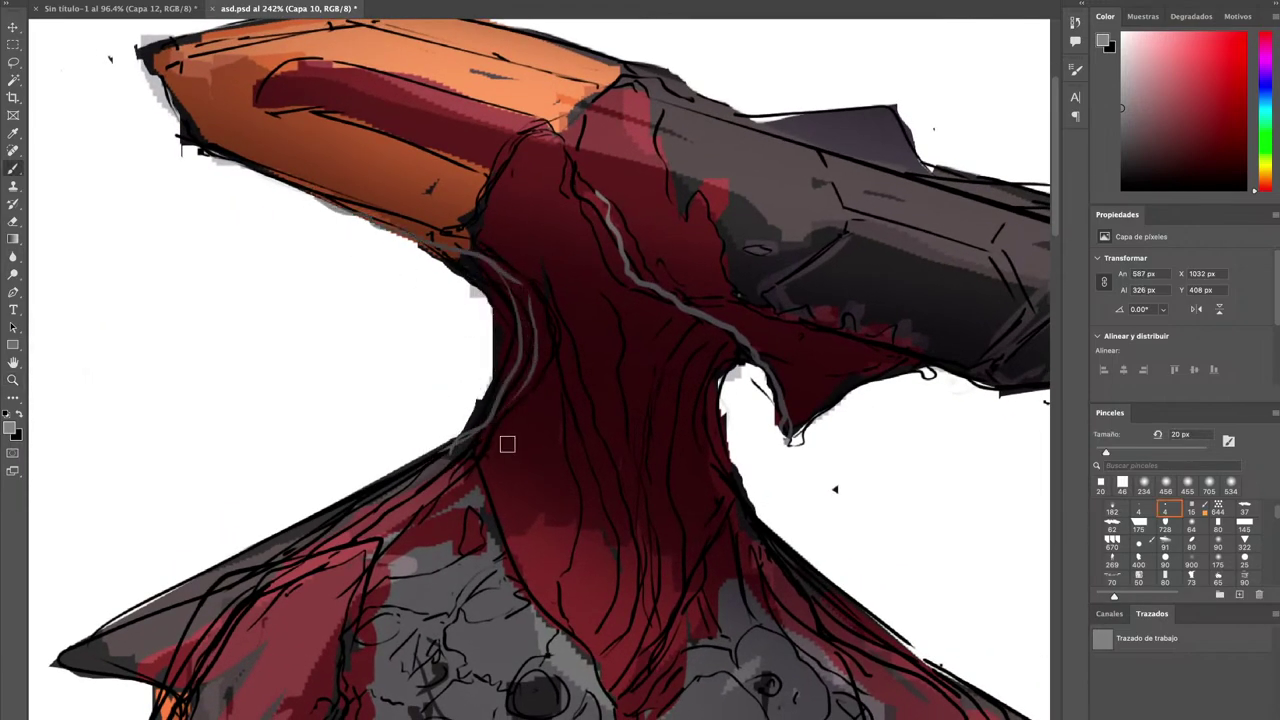
Draw grey edge lines around the shoulder and armpit and along the chest's lower edge across to the opposite arm.
{"action": "scroll", "coordinate": [507, 443], "scroll_direction": "down", "scroll_amount": 5}
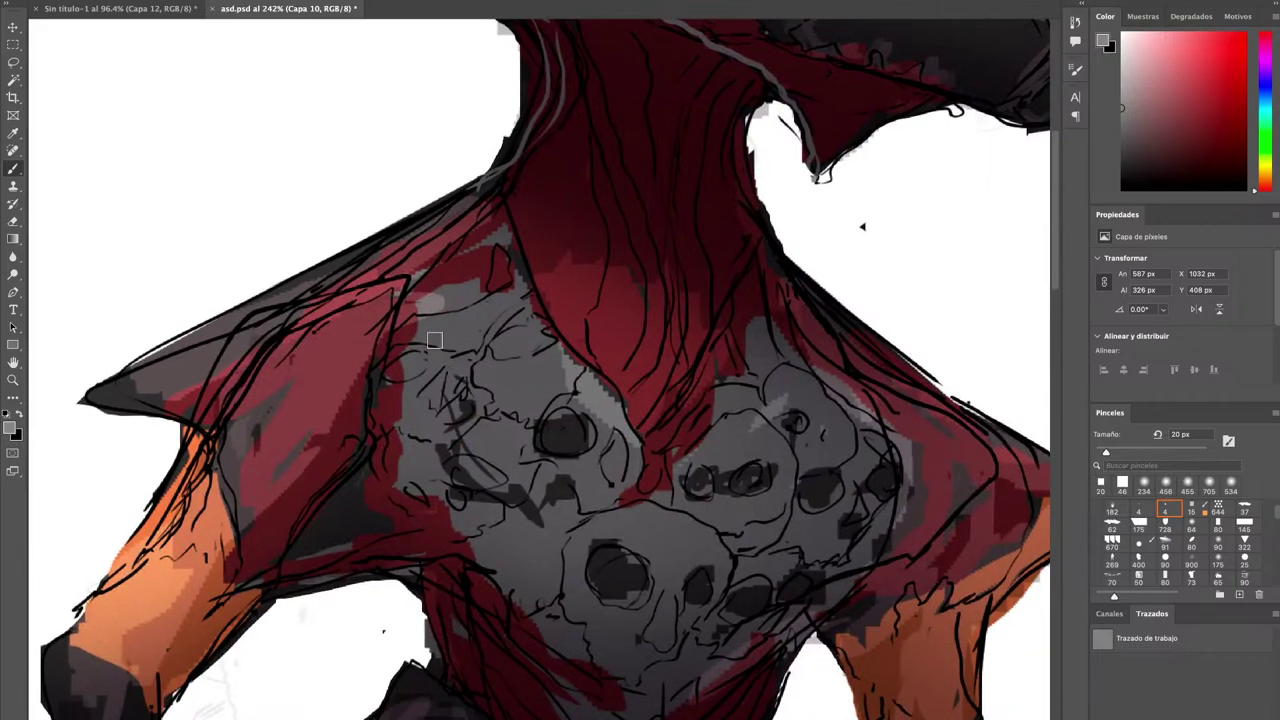
{"action": "left_click_drag", "start_coordinate": [295, 373], "coordinate": [335, 316]}
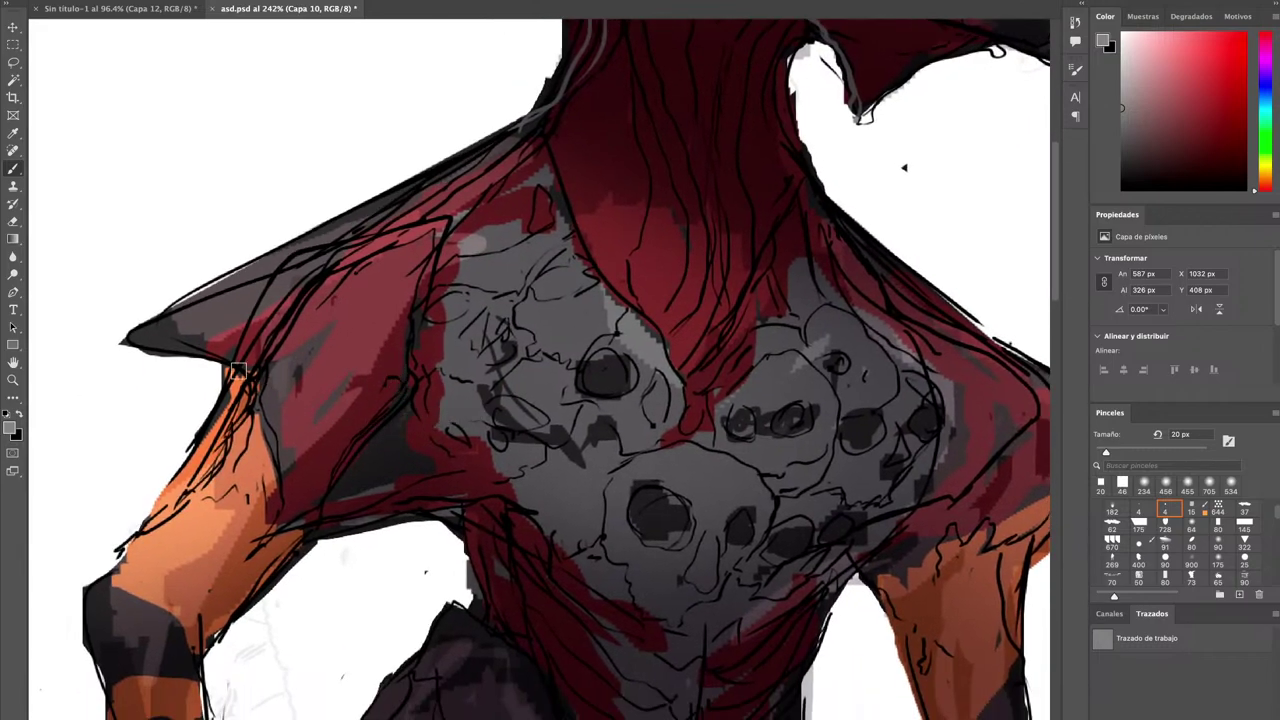
{"action": "left_click_drag", "start_coordinate": [274, 425], "coordinate": [271, 503]}
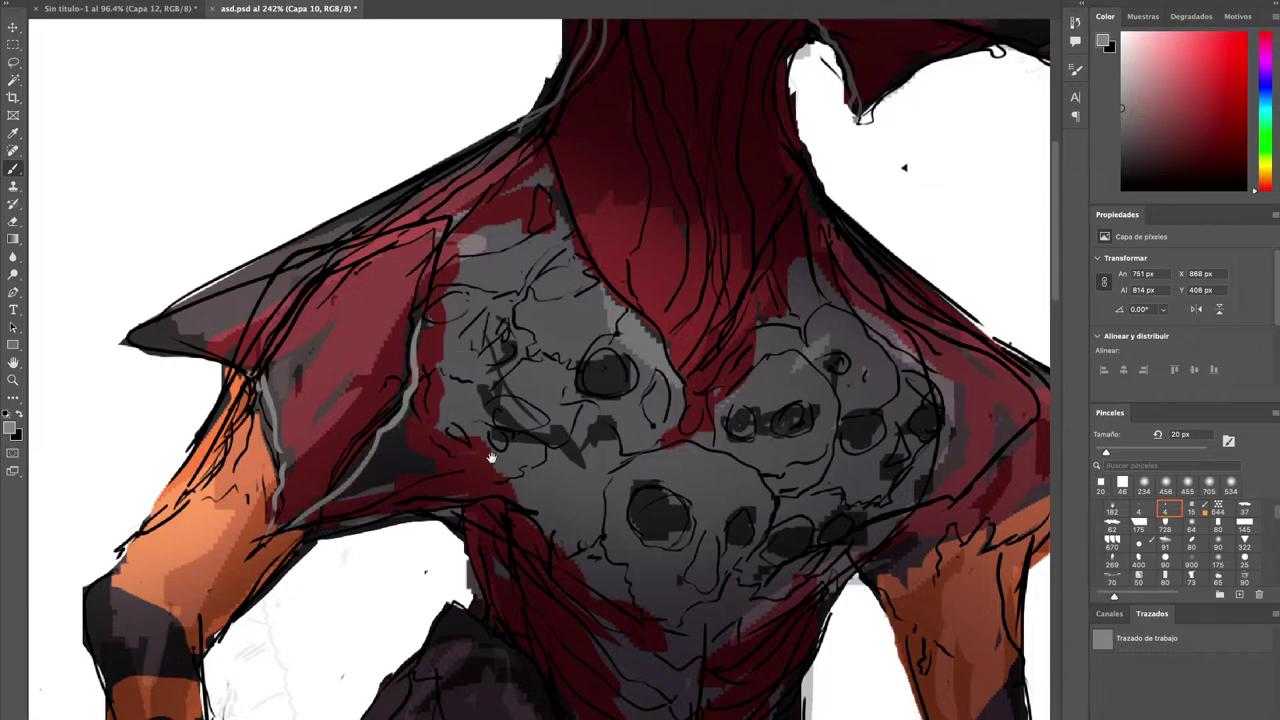
{"action": "left_click_drag", "start_coordinate": [433, 322], "coordinate": [438, 269]}
{"action": "left_click_drag", "start_coordinate": [494, 540], "coordinate": [444, 330]}
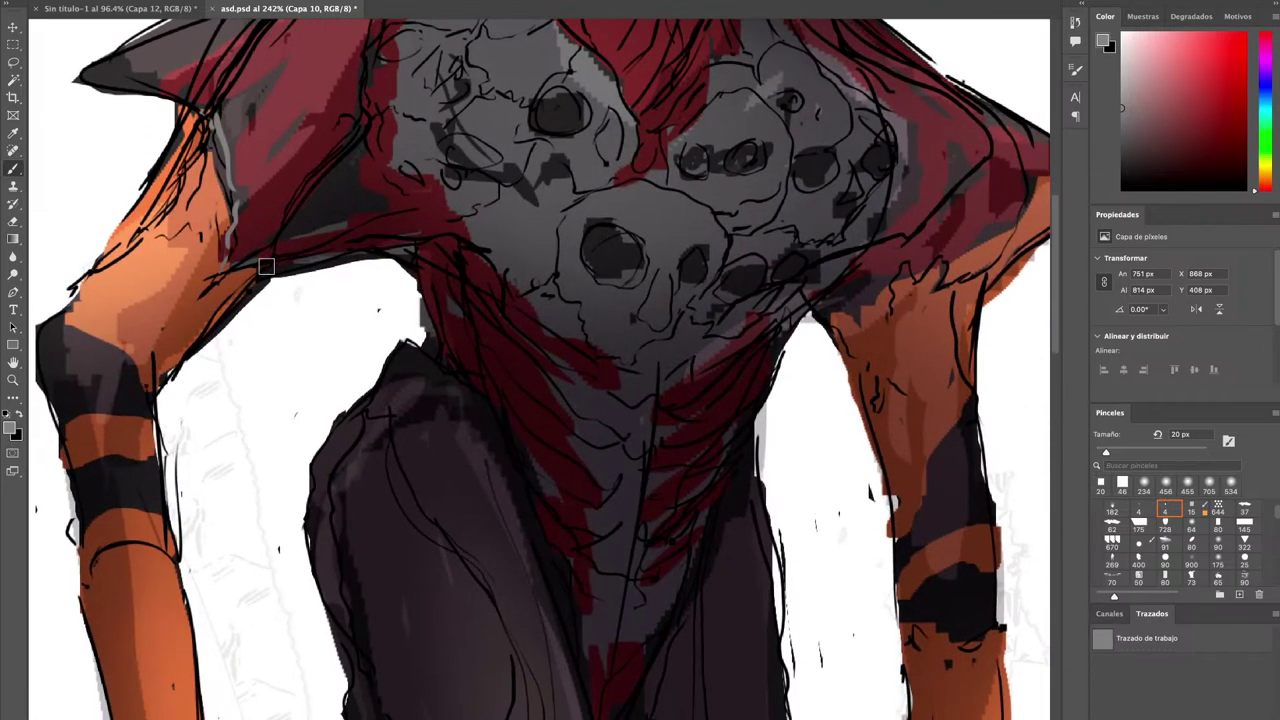
{"action": "left_click_drag", "start_coordinate": [266, 266], "coordinate": [481, 242]}
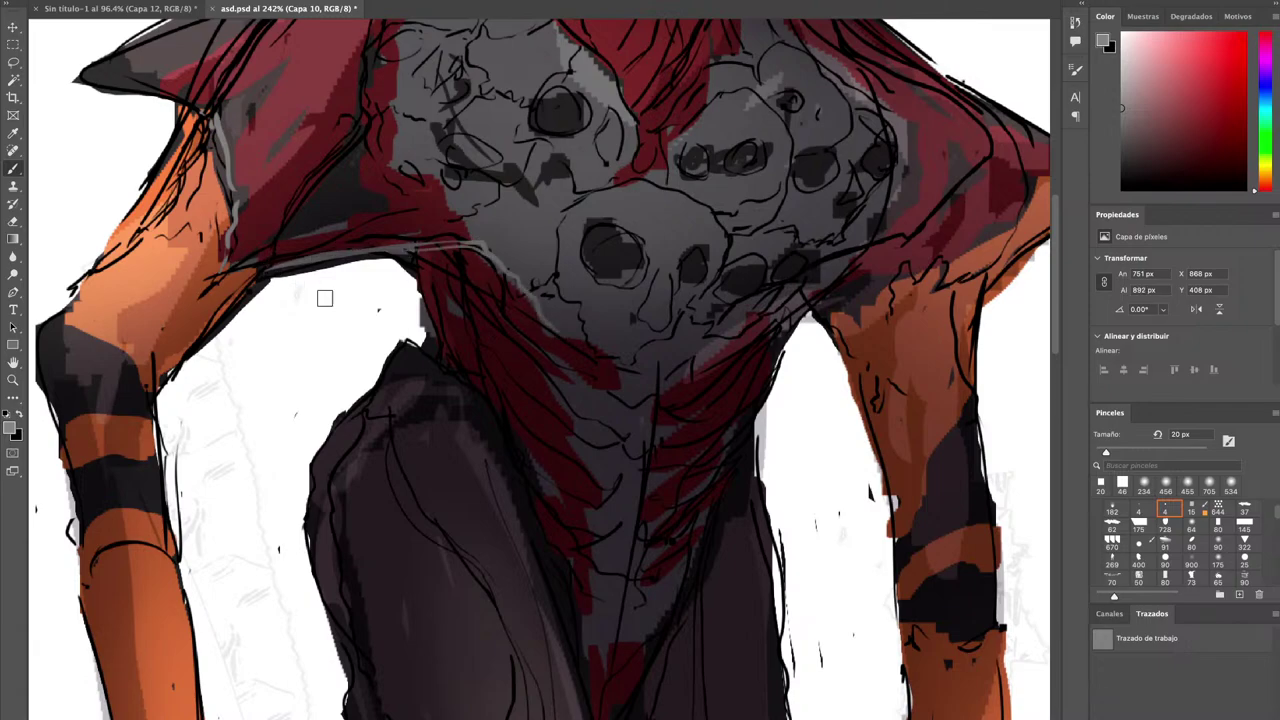
{"action": "scroll", "coordinate": [517, 349], "scroll_direction": "down", "scroll_amount": 3}
{"action": "scroll", "coordinate": [517, 349], "scroll_direction": "right", "scroll_amount": 3}
{"action": "left_click_drag", "start_coordinate": [752, 197], "coordinate": [868, 186]}
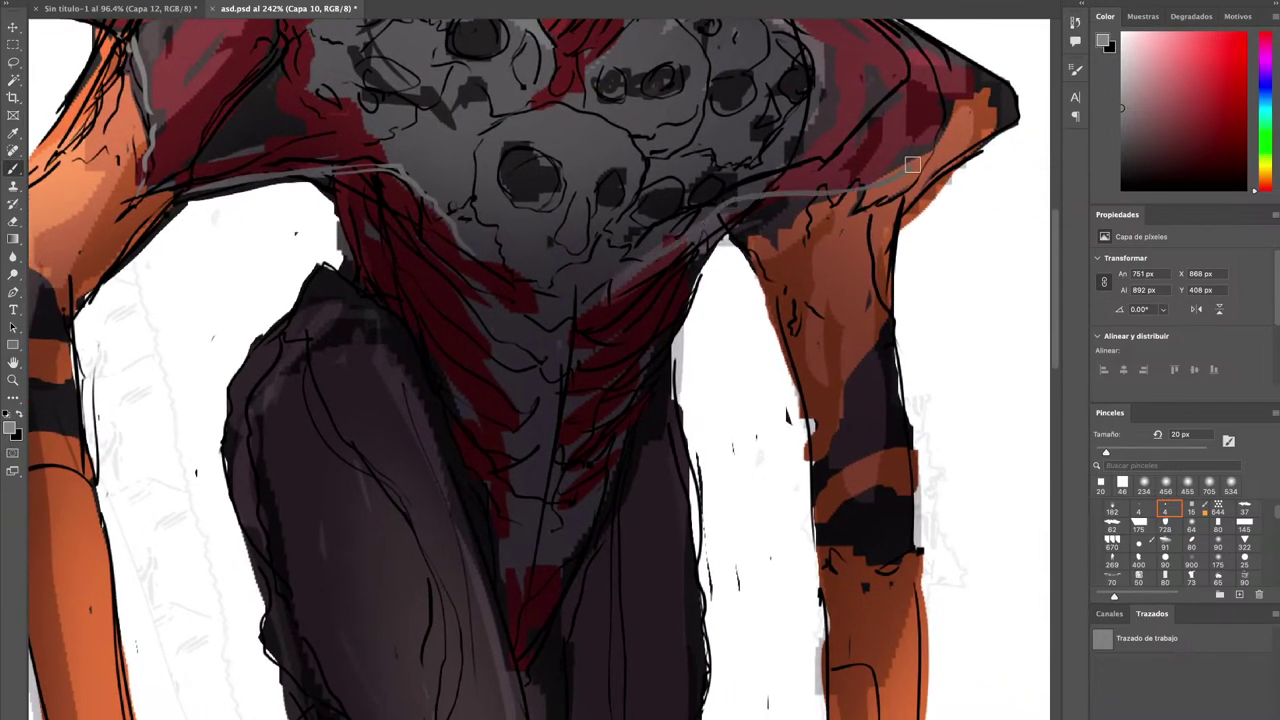
Draw grey edge lines along the front leg's thigh and shin and on both edges of the rear leg.
{"action": "left_click_drag", "start_coordinate": [380, 250], "coordinate": [378, 224]}
{"action": "mouse_move", "coordinate": [350, 192]}
{"action": "left_mouse_down"}
{"action": "mouse_move", "coordinate": [415, 271]}
{"action": "mouse_move", "coordinate": [472, 486]}
{"action": "mouse_move", "coordinate": [454, 277]}
{"action": "left_mouse_up"}
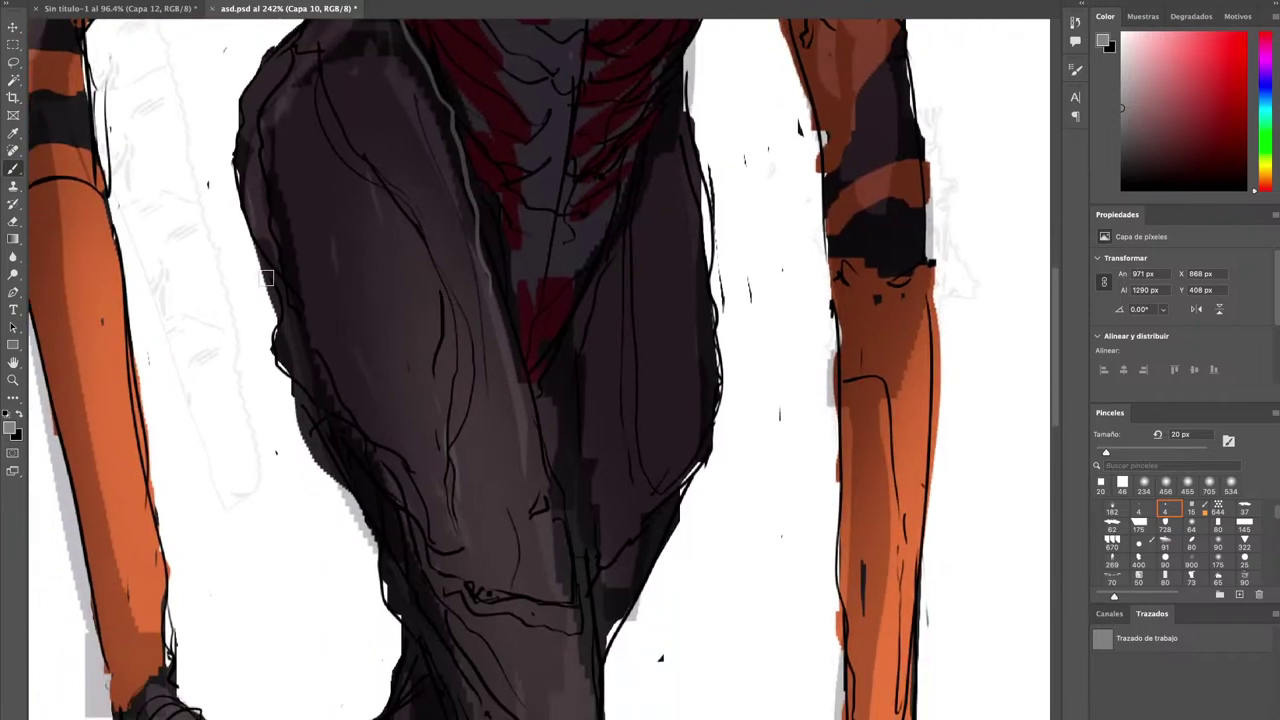
{"action": "mouse_move", "coordinate": [267, 278]}
{"action": "left_mouse_down"}
{"action": "mouse_move", "coordinate": [386, 543]}
{"action": "mouse_move", "coordinate": [443, 614]}
{"action": "left_mouse_up"}
{"action": "scroll", "coordinate": [477, 417], "scroll_direction": "down", "scroll_amount": 5}
{"action": "mouse_move", "coordinate": [433, 369]}
{"action": "left_mouse_down"}
{"action": "mouse_move", "coordinate": [476, 539]}
{"action": "mouse_move", "coordinate": [500, 631]}
{"action": "left_mouse_up"}
{"action": "scroll", "coordinate": [520, 364], "scroll_direction": "down", "scroll_amount": 5}
{"action": "left_click_drag", "start_coordinate": [520, 364], "coordinate": [565, 666]}
{"action": "mouse_move", "coordinate": [515, 476]}
{"action": "left_mouse_down"}
{"action": "mouse_move", "coordinate": [406, 593]}
{"action": "mouse_move", "coordinate": [350, 692]}
{"action": "left_mouse_up"}
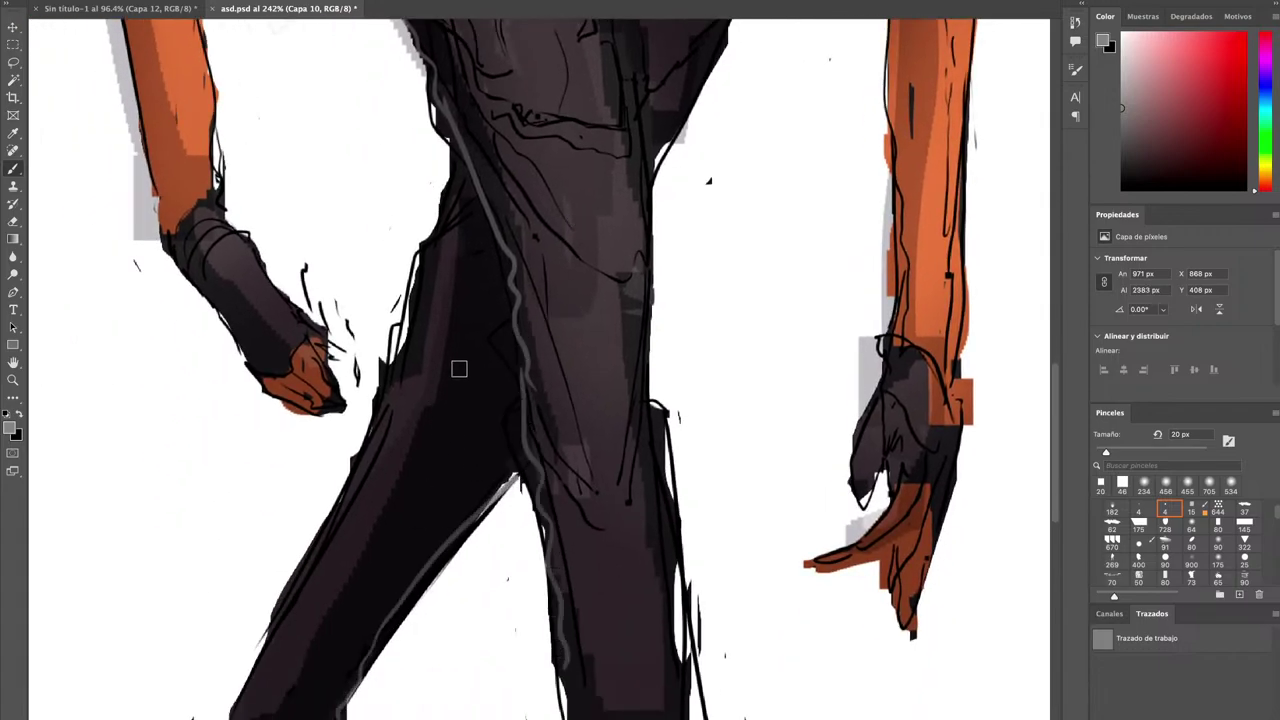
{"action": "mouse_move", "coordinate": [463, 217]}
{"action": "left_mouse_down"}
{"action": "mouse_move", "coordinate": [388, 356]}
{"action": "mouse_move", "coordinate": [310, 565]}
{"action": "left_mouse_up"}
Redraw the grey edge line on the front thigh from the crotch down to the knee.
{"action": "scroll", "coordinate": [383, 537], "scroll_direction": "up", "scroll_amount": 10}
{"action": "scroll", "coordinate": [383, 537], "scroll_direction": "right", "scroll_amount": 5}
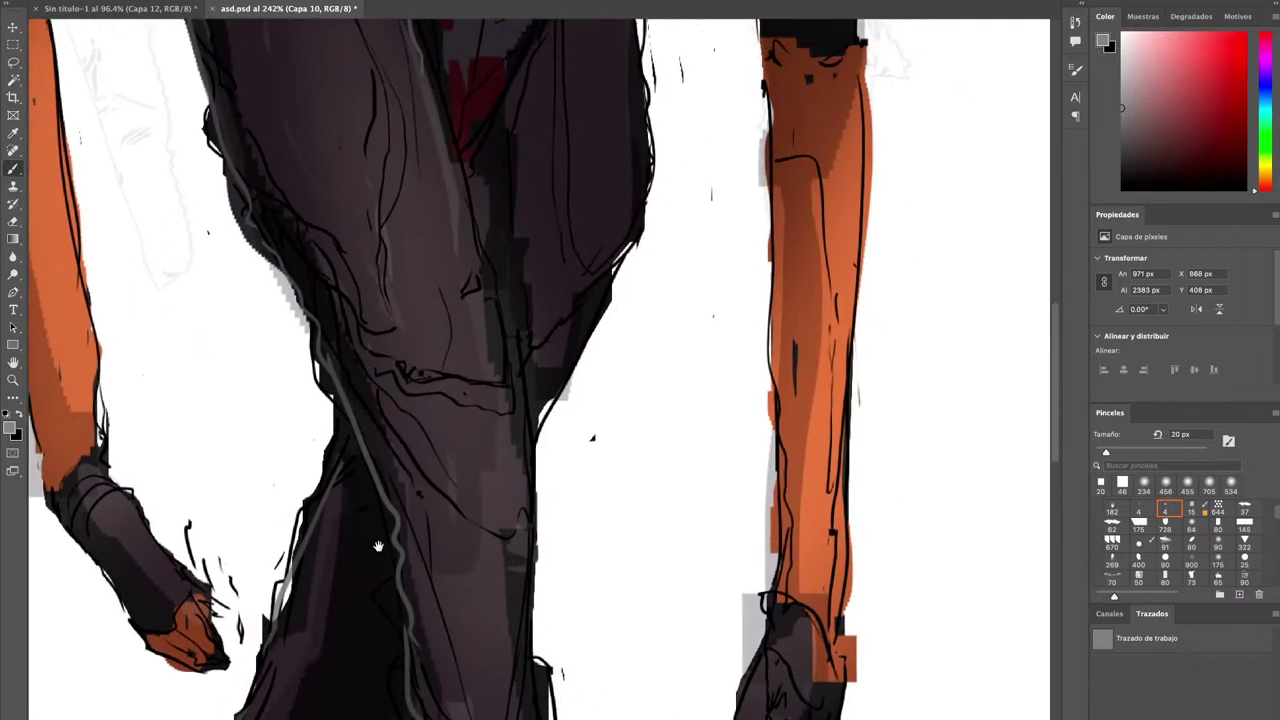
{"action": "key", "text": "ctrl+z"}
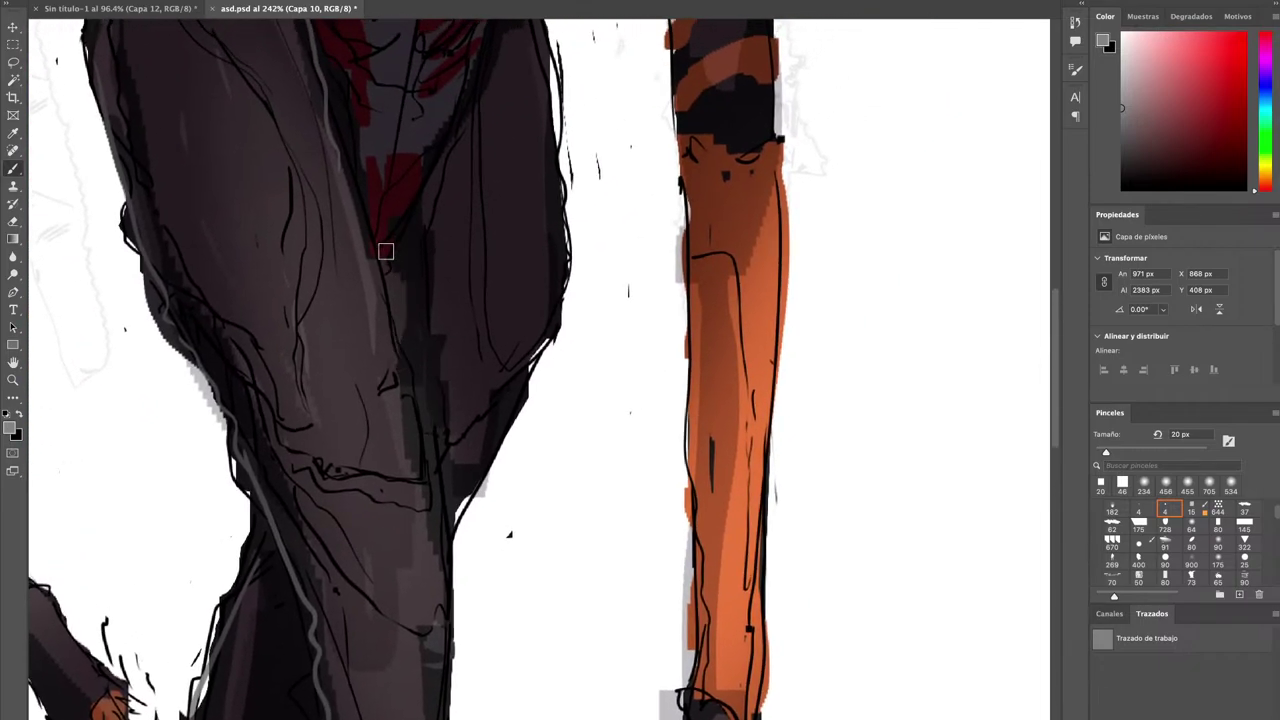
{"action": "mouse_move", "coordinate": [386, 251]}
{"action": "left_mouse_down"}
{"action": "mouse_move", "coordinate": [435, 543]}
{"action": "mouse_move", "coordinate": [453, 576]}
{"action": "left_mouse_up"}
{"action": "key", "text": "ctrl+z"}
{"action": "mouse_move", "coordinate": [382, 299]}
{"action": "left_mouse_down"}
{"action": "mouse_move", "coordinate": [440, 493]}
{"action": "mouse_move", "coordinate": [446, 588]}
{"action": "left_mouse_up"}
Draw curved grey rib lines over the red muscle on the side of the torso beside the banded arm.
{"action": "left_click_drag", "start_coordinate": [545, 405], "coordinate": [477, 377]}
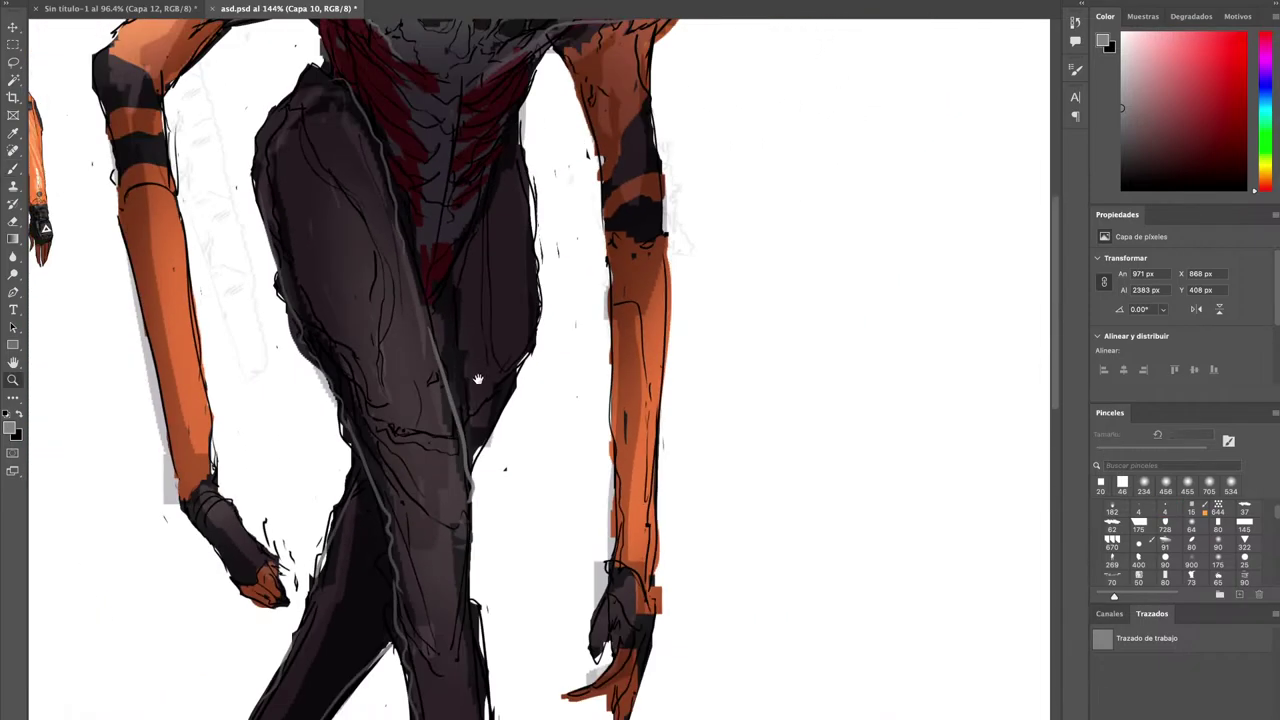
{"action": "left_click_drag", "start_coordinate": [460, 240], "coordinate": [511, 363]}
{"action": "left_click_drag", "start_coordinate": [595, 309], "coordinate": [515, 453]}
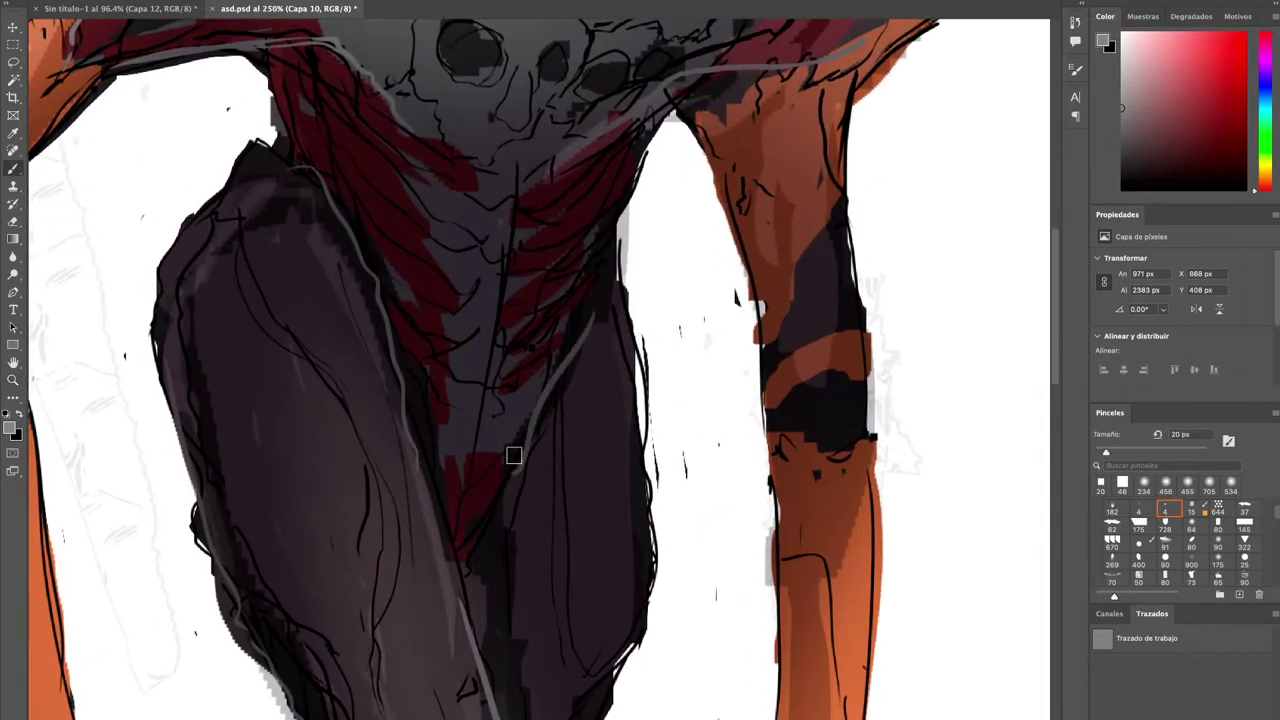
{"action": "key", "text": "ctrl+z"}
{"action": "left_click_drag", "start_coordinate": [588, 302], "coordinate": [492, 383]}
{"action": "left_click_drag", "start_coordinate": [582, 273], "coordinate": [508, 309]}
{"action": "left_click_drag", "start_coordinate": [600, 242], "coordinate": [572, 270]}
{"action": "left_click_drag", "start_coordinate": [602, 232], "coordinate": [520, 258]}
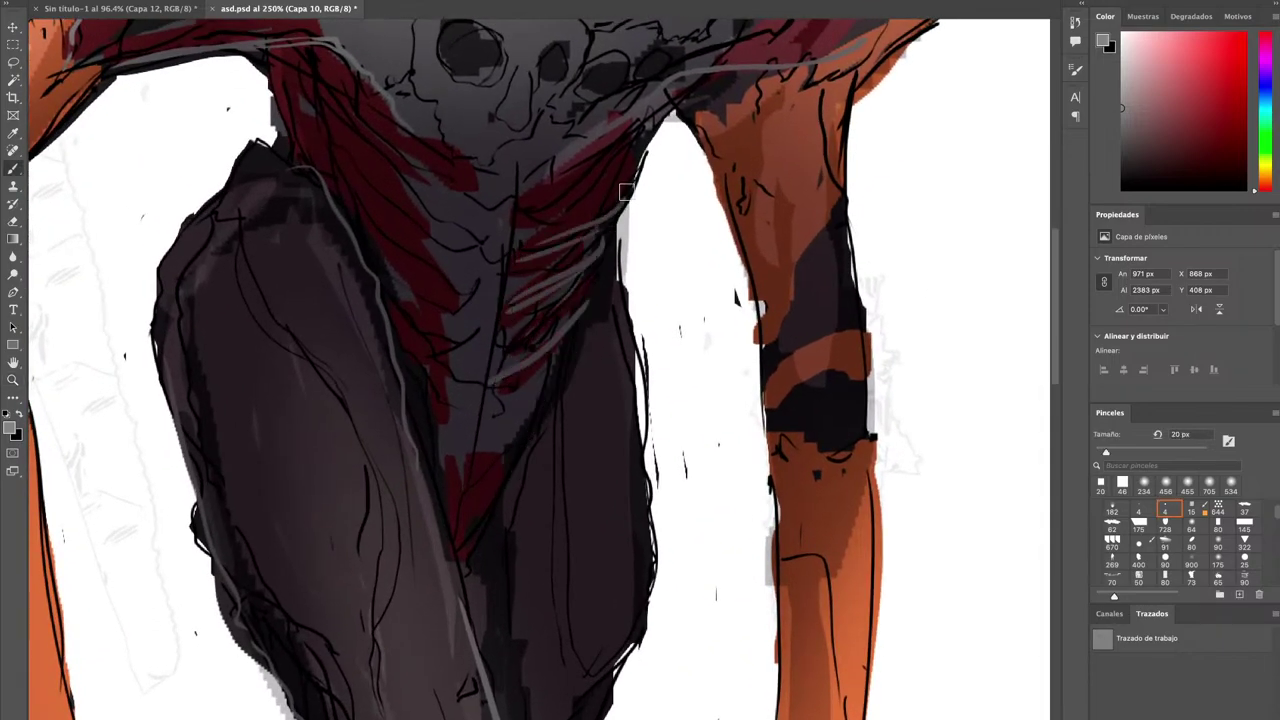
{"action": "left_click_drag", "start_coordinate": [624, 192], "coordinate": [514, 225]}
{"action": "left_click_drag", "start_coordinate": [634, 172], "coordinate": [526, 196]}
Add matching grey rib lines on the opposite side of the torso and extend them down the lower abdomen.
{"action": "left_click_drag", "start_coordinate": [333, 97], "coordinate": [474, 191]}
{"action": "left_click_drag", "start_coordinate": [325, 123], "coordinate": [474, 208]}
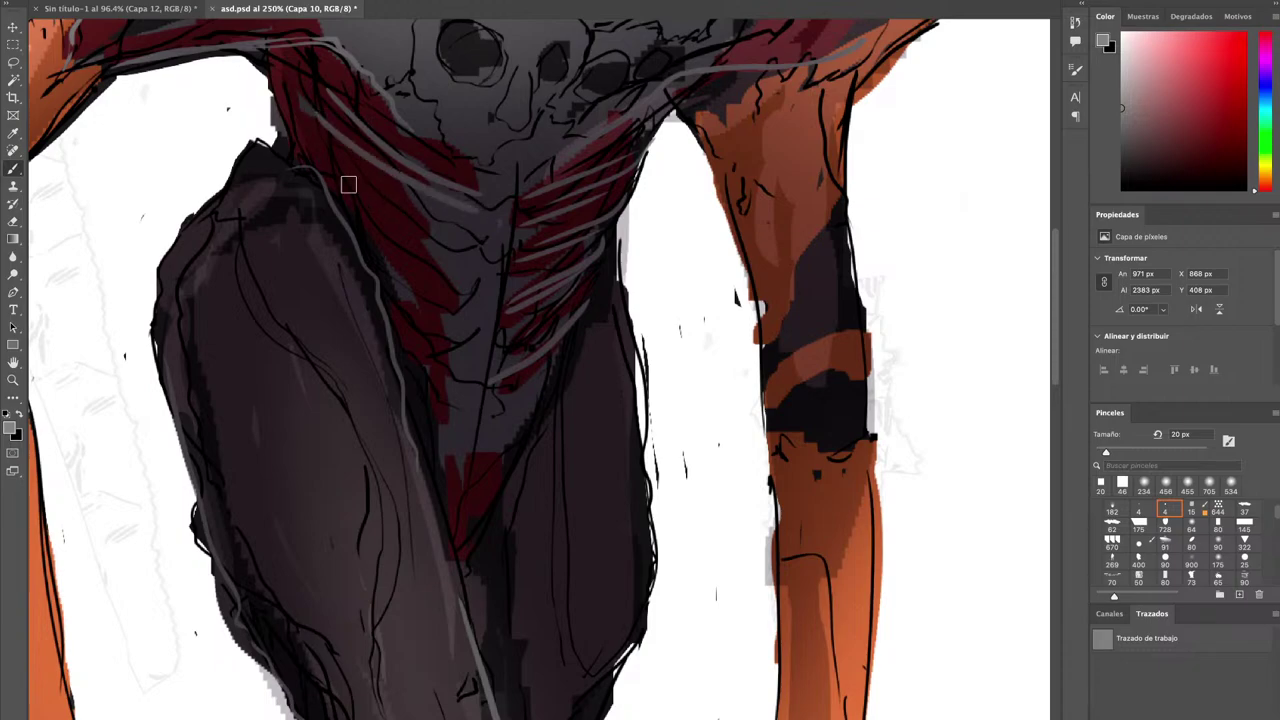
{"action": "left_click_drag", "start_coordinate": [321, 149], "coordinate": [468, 251]}
{"action": "mouse_move", "coordinate": [356, 195]}
{"action": "left_mouse_down"}
{"action": "mouse_move", "coordinate": [467, 251]}
{"action": "mouse_move", "coordinate": [422, 289]}
{"action": "mouse_move", "coordinate": [451, 354]}
{"action": "left_mouse_up"}
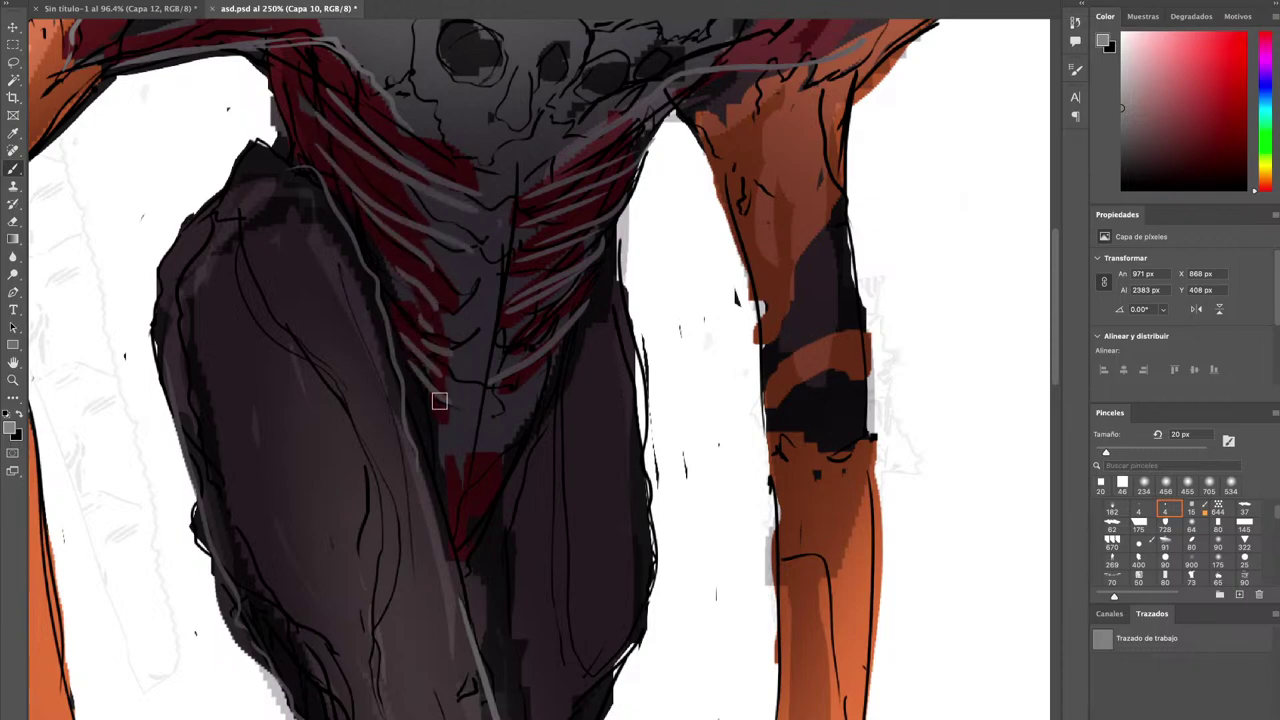
{"action": "mouse_move", "coordinate": [470, 493]}
{"action": "left_mouse_down"}
{"action": "mouse_move", "coordinate": [533, 409]}
{"action": "mouse_move", "coordinate": [481, 471]}
{"action": "mouse_move", "coordinate": [549, 347]}
{"action": "mouse_move", "coordinate": [512, 404]}
{"action": "mouse_move", "coordinate": [573, 339]}
{"action": "mouse_move", "coordinate": [525, 393]}
{"action": "left_mouse_up"}
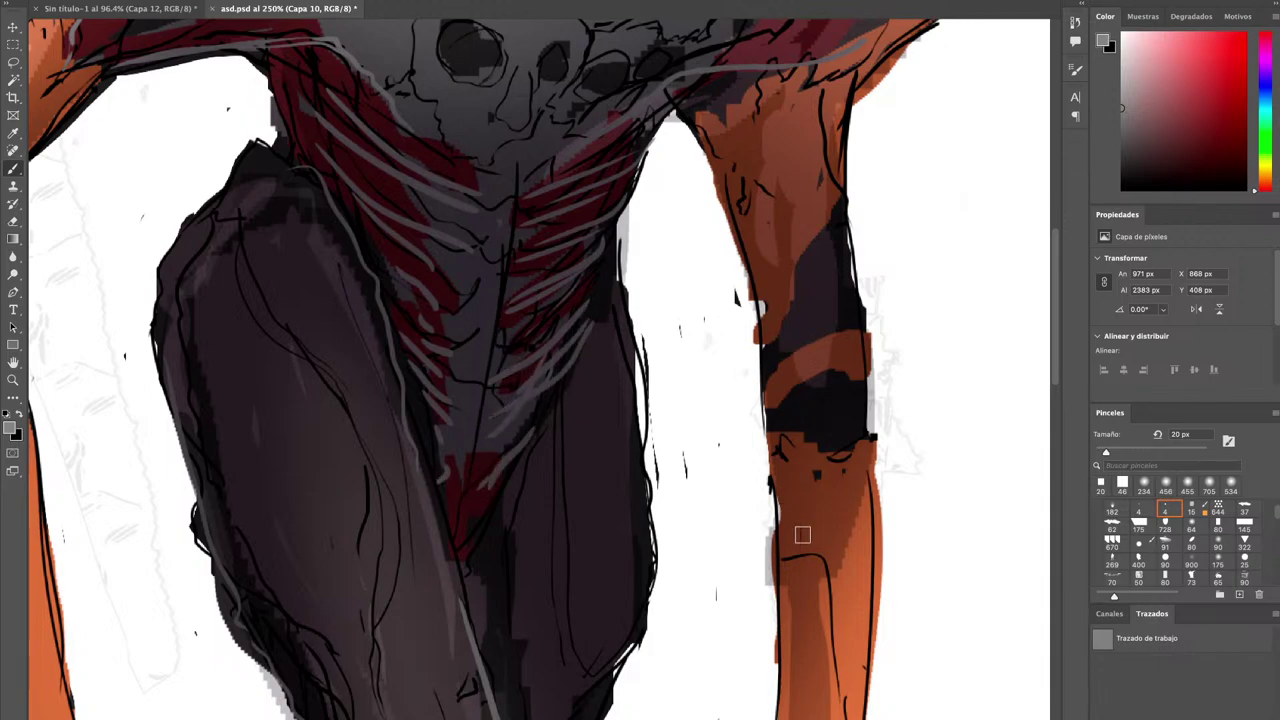
Outline the orange forearm's panel with grey, then sample white and paint highlights along its edge.
{"action": "mouse_move", "coordinate": [785, 556]}
{"action": "left_mouse_down"}
{"action": "mouse_move", "coordinate": [811, 546]}
{"action": "mouse_move", "coordinate": [830, 576]}
{"action": "mouse_move", "coordinate": [831, 564]}
{"action": "mouse_move", "coordinate": [835, 645]}
{"action": "left_mouse_up"}
{"action": "left_click", "coordinate": [753, 467], "text": "alt"}
{"action": "mouse_move", "coordinate": [811, 585]}
{"action": "left_mouse_down"}
{"action": "mouse_move", "coordinate": [767, 282]}
{"action": "mouse_move", "coordinate": [802, 412]}
{"action": "left_mouse_up"}
{"action": "left_click_drag", "start_coordinate": [785, 278], "coordinate": [809, 563]}
Sample a deep red and paint strokes over the line art on the neck.
{"action": "key", "text": "z"}
{"action": "mouse_move", "coordinate": [809, 388]}
{"action": "left_mouse_down"}
{"action": "mouse_move", "coordinate": [784, 415]}
{"action": "mouse_move", "coordinate": [766, 406]}
{"action": "left_mouse_up"}
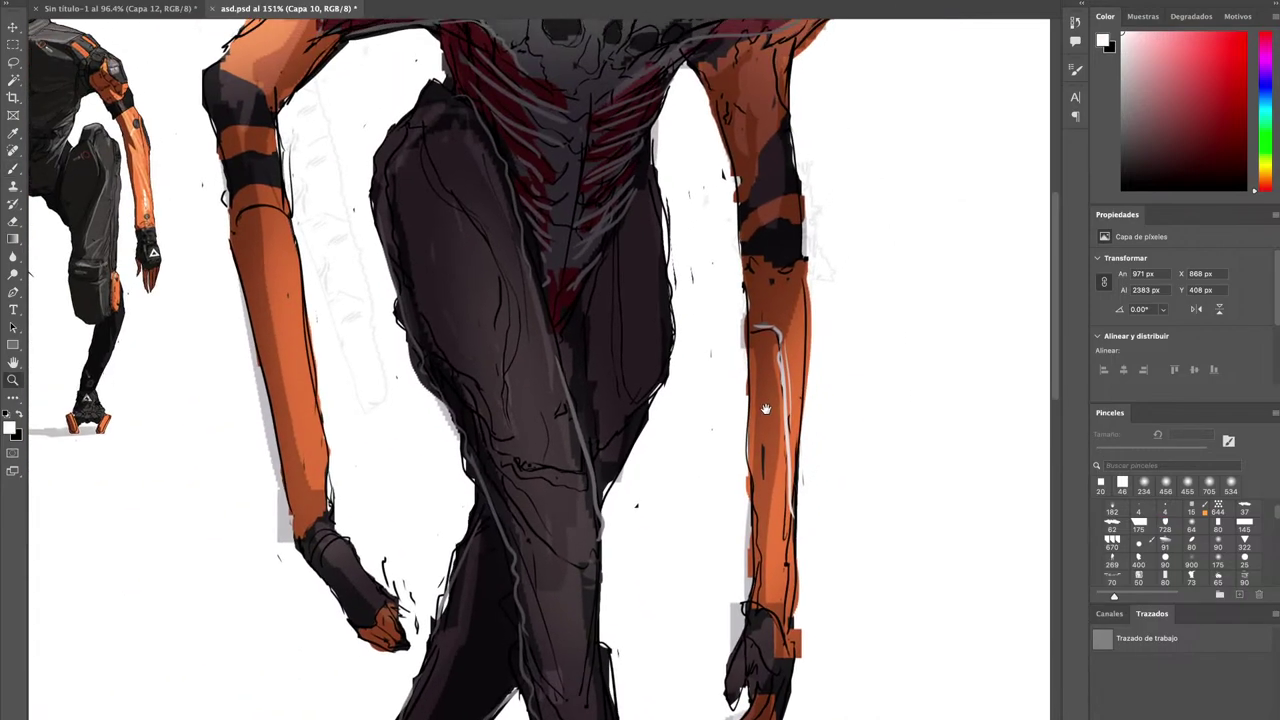
{"action": "left_click_drag", "start_coordinate": [770, 342], "coordinate": [810, 340]}
{"action": "left_click_drag", "start_coordinate": [744, 258], "coordinate": [774, 449]}
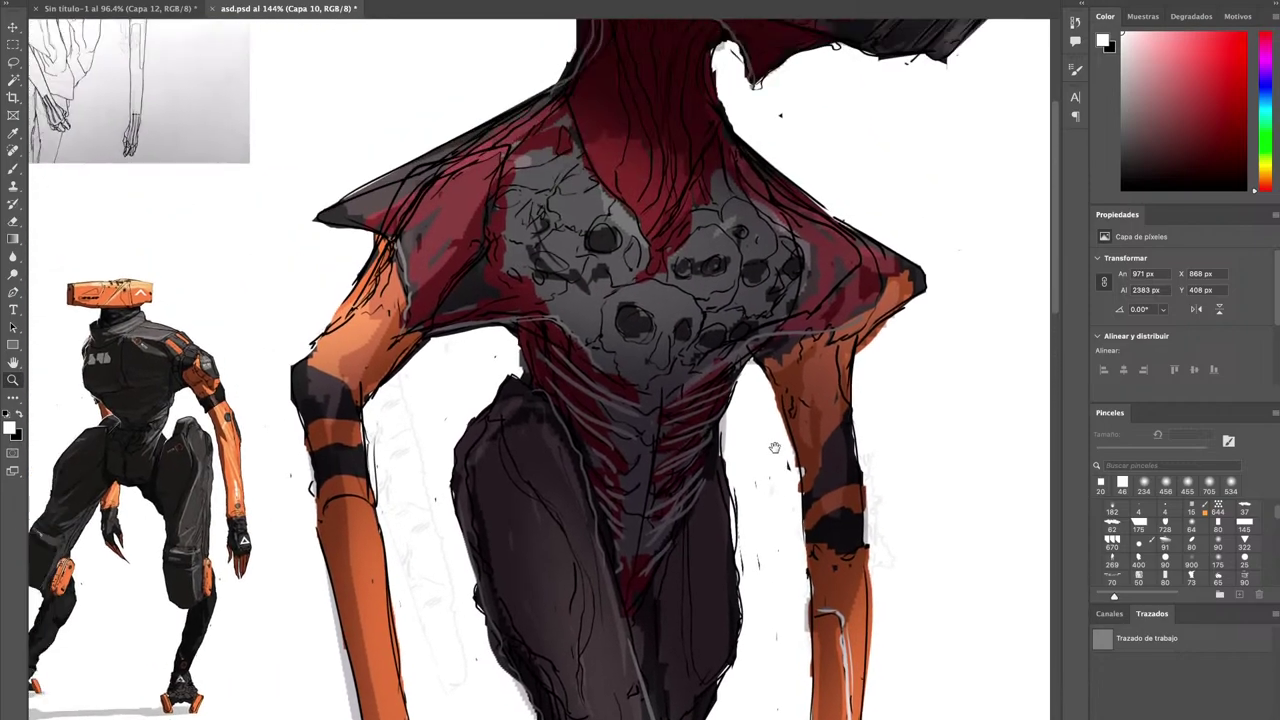
{"action": "left_click_drag", "start_coordinate": [682, 282], "coordinate": [656, 460]}
{"action": "left_click_drag", "start_coordinate": [642, 257], "coordinate": [655, 240]}
{"action": "scroll", "coordinate": [655, 240], "scroll_direction": "up", "scroll_amount": 2}
{"action": "key", "text": "b"}
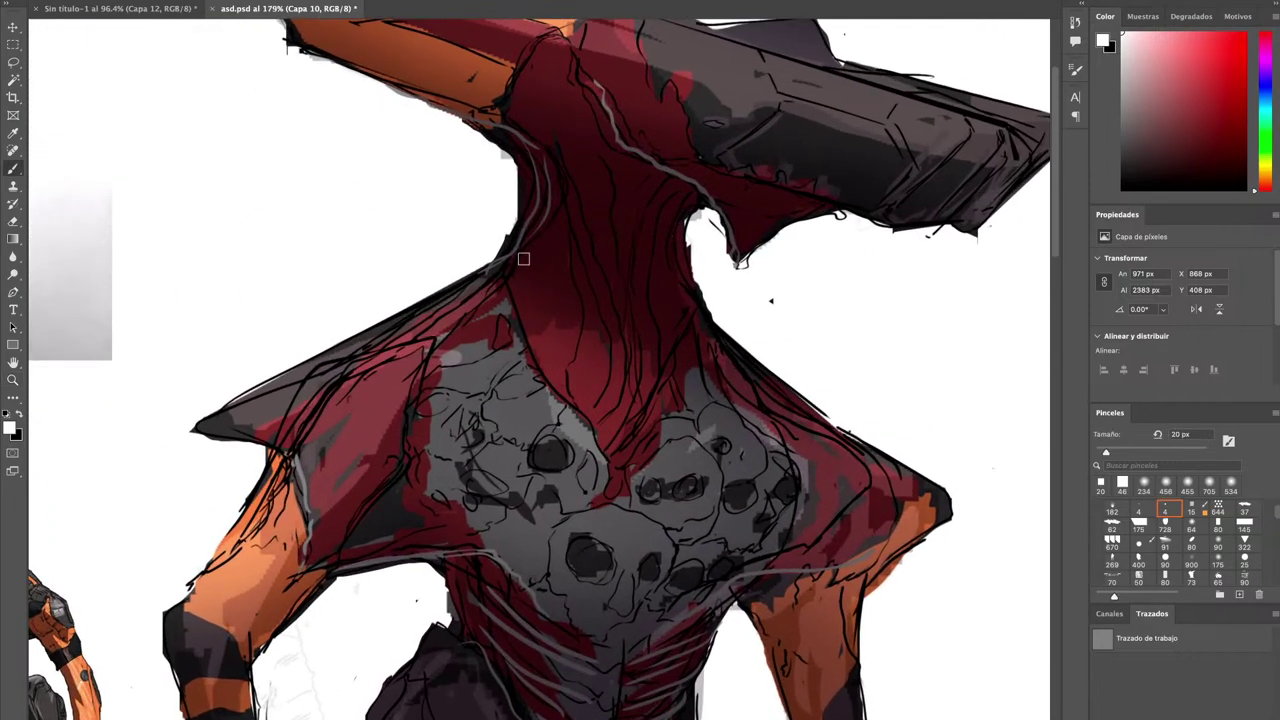
{"action": "left_click", "coordinate": [545, 340], "text": "alt"}
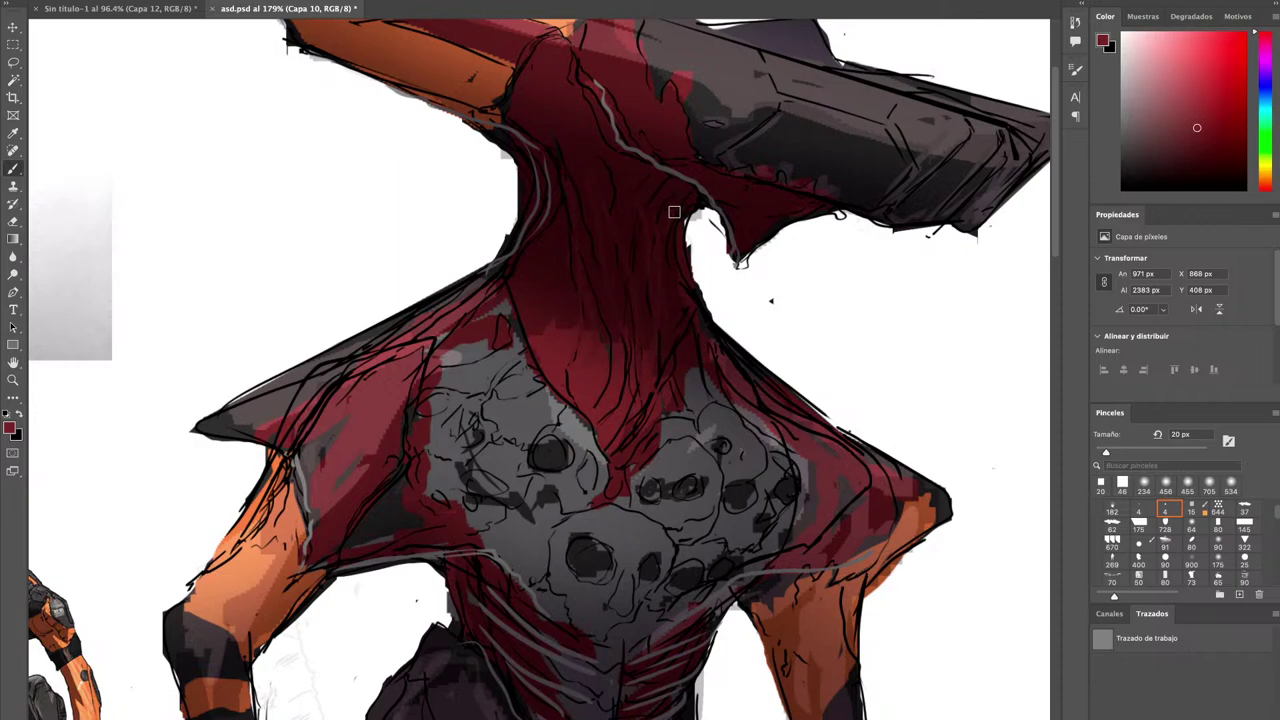
{"action": "key", "text": "z"}
{"action": "scroll", "coordinate": [765, 305], "scroll_direction": "down", "scroll_amount": 1}
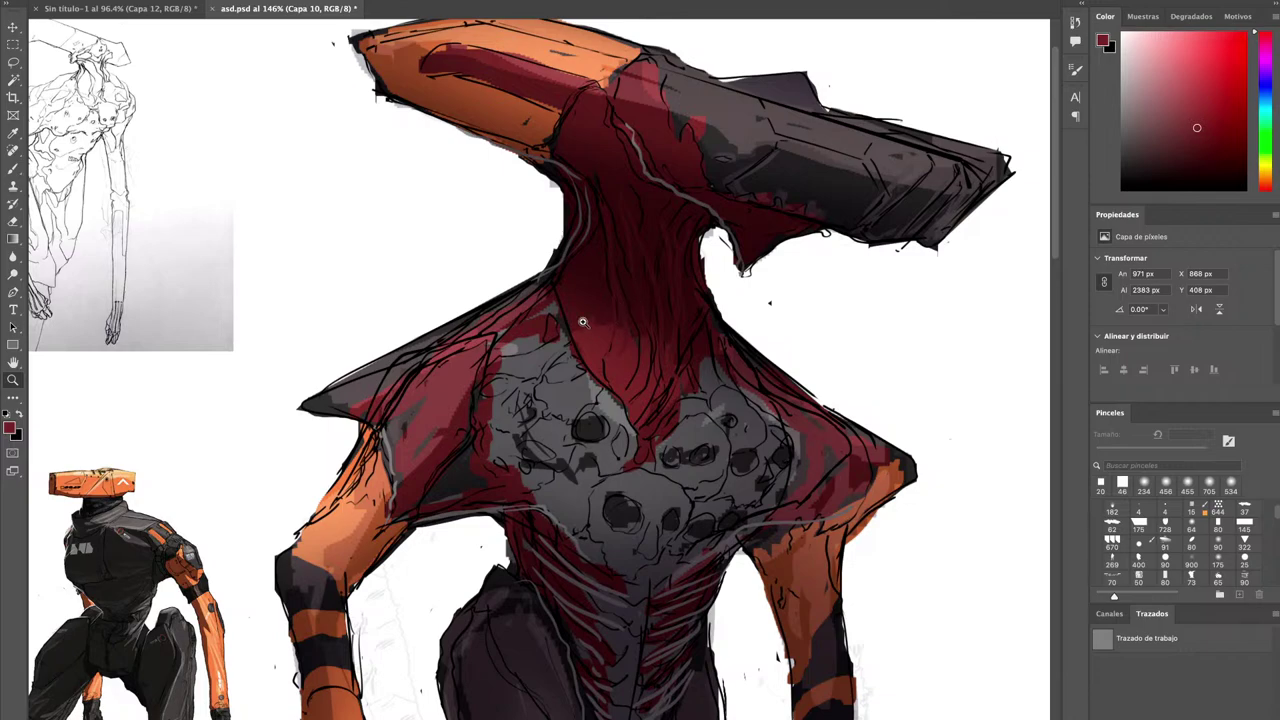
Sample a lighter red and paint muscle strokes on the shoulder and along the upper edges of both shoulders.
{"action": "key", "text": "b"}
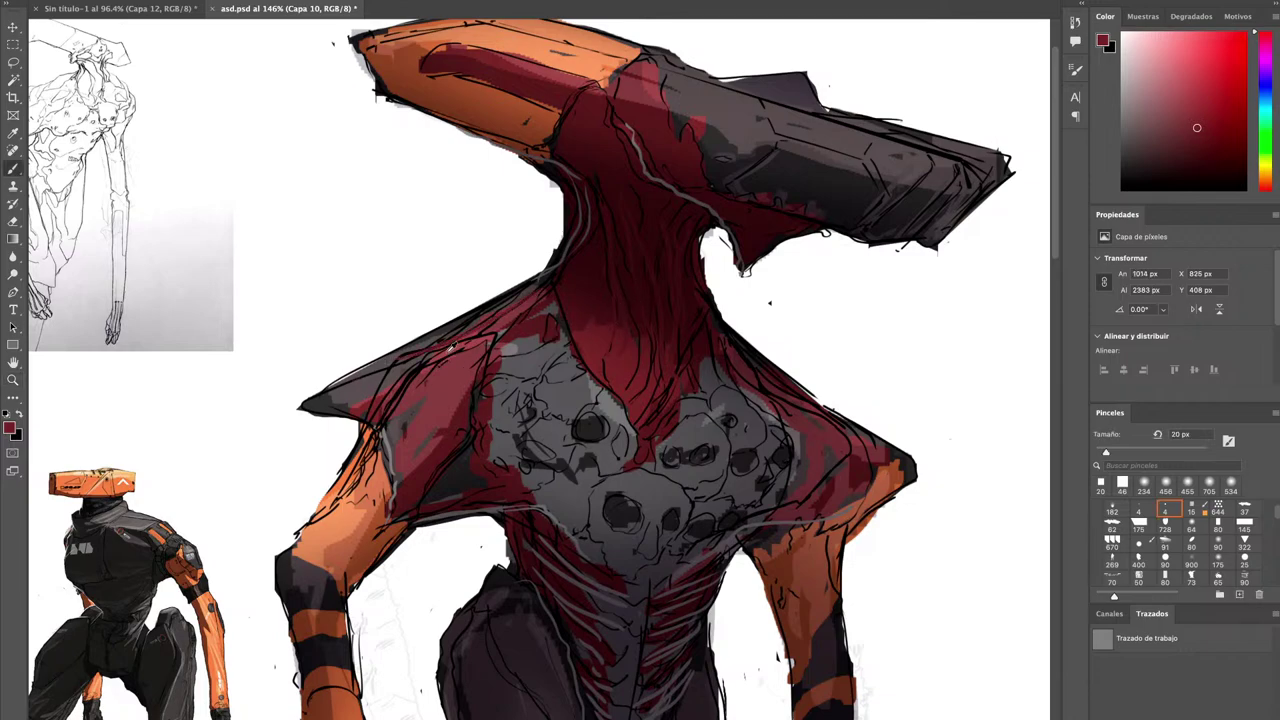
{"action": "left_click", "coordinate": [451, 344], "text": "alt"}
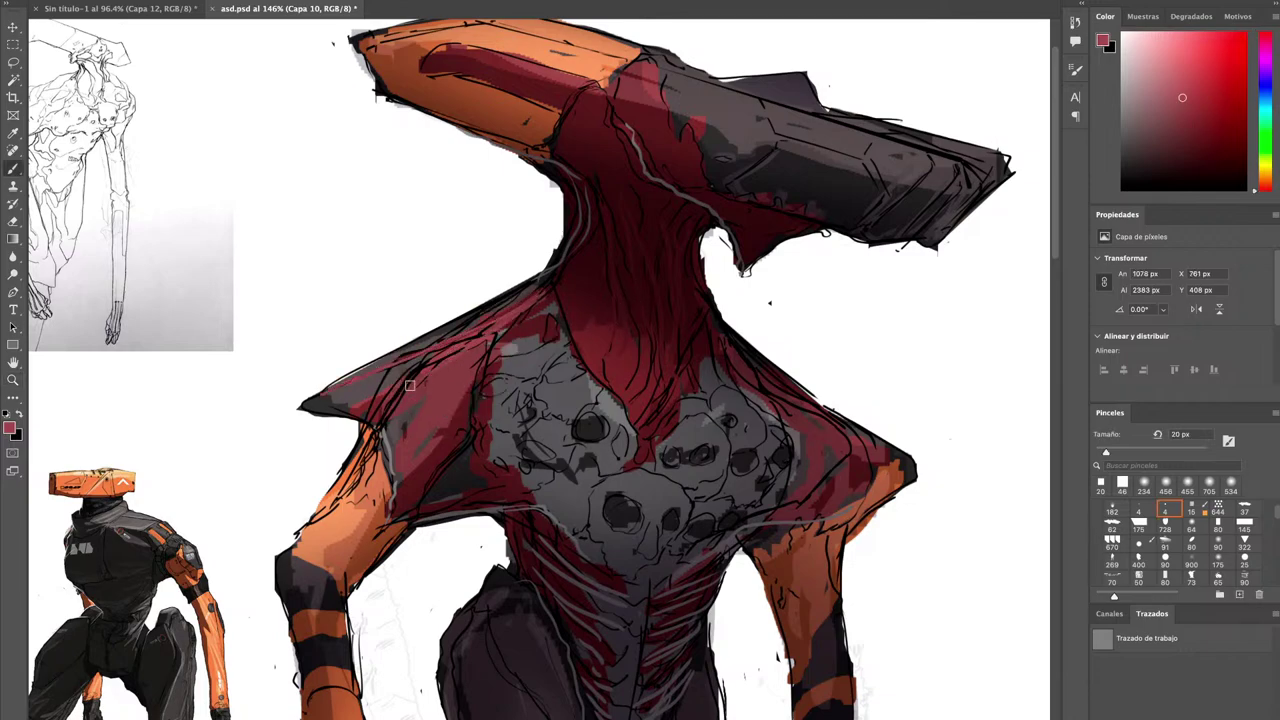
{"action": "left_click_drag", "start_coordinate": [412, 378], "coordinate": [468, 338]}
{"action": "mouse_move", "coordinate": [373, 410]}
{"action": "left_mouse_down"}
{"action": "mouse_move", "coordinate": [467, 338]}
{"action": "mouse_move", "coordinate": [456, 419]}
{"action": "left_mouse_up"}
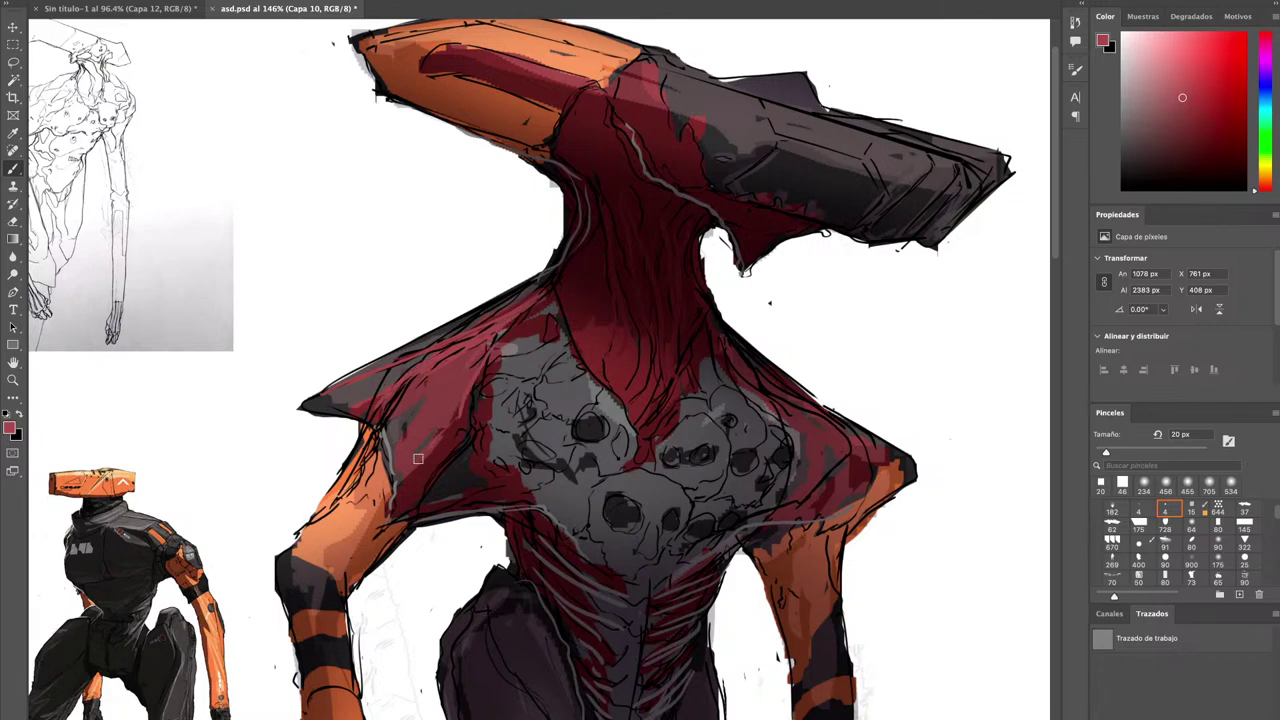
{"action": "left_click_drag", "start_coordinate": [418, 459], "coordinate": [408, 479]}
{"action": "mouse_move", "coordinate": [526, 286]}
{"action": "left_mouse_down"}
{"action": "mouse_move", "coordinate": [384, 362]}
{"action": "mouse_move", "coordinate": [428, 346]}
{"action": "mouse_move", "coordinate": [312, 390]}
{"action": "left_mouse_up"}
{"action": "mouse_move", "coordinate": [758, 366]}
{"action": "left_mouse_down"}
{"action": "mouse_move", "coordinate": [880, 440]}
{"action": "mouse_move", "coordinate": [820, 405]}
{"action": "mouse_move", "coordinate": [885, 455]}
{"action": "mouse_move", "coordinate": [890, 476]}
{"action": "left_mouse_up"}
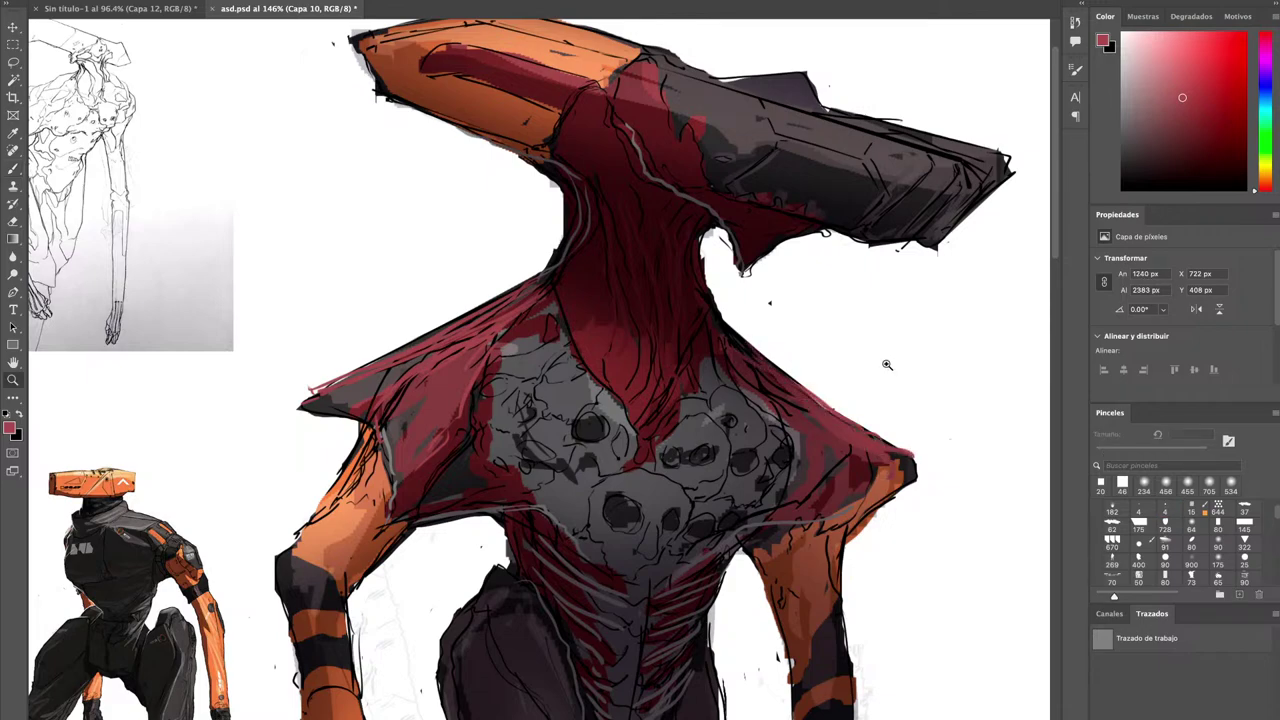
Switch to full-screen view and paint thin lighter red strokes down the front of the neck.
{"action": "key", "text": "f"}
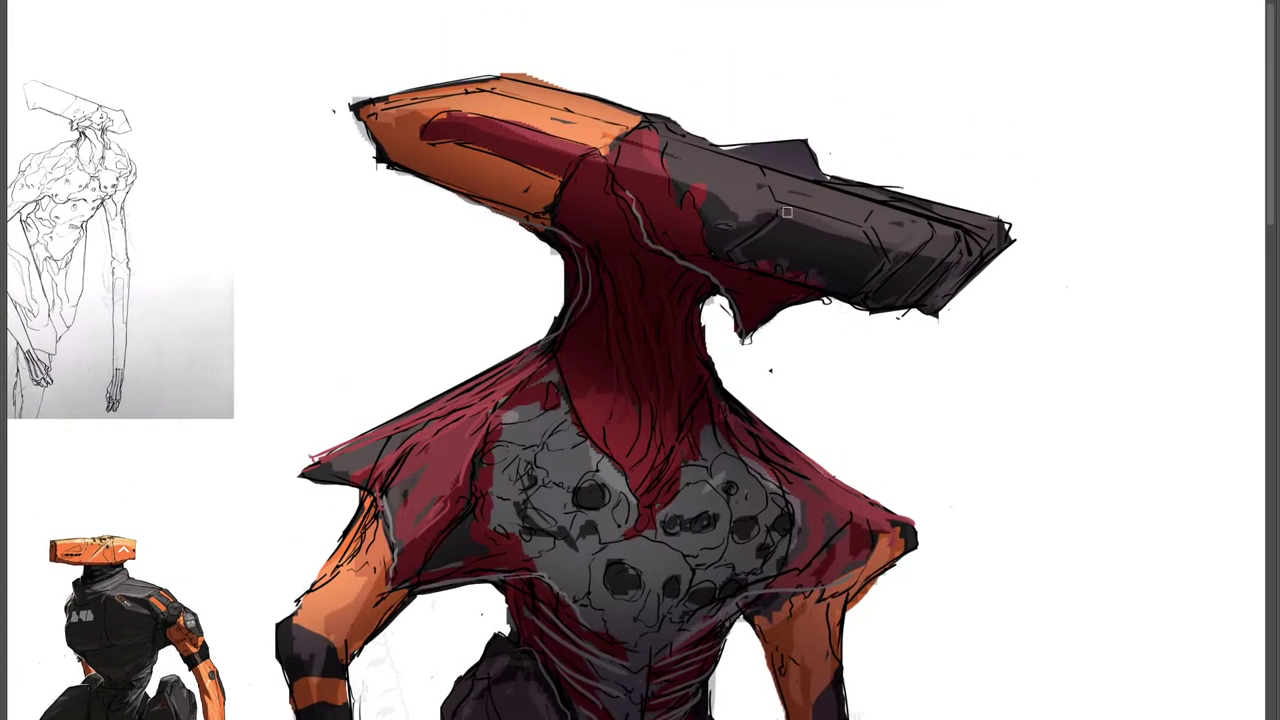
{"action": "left_click_drag", "start_coordinate": [606, 320], "coordinate": [617, 453]}
{"action": "left_click_drag", "start_coordinate": [633, 387], "coordinate": [634, 470]}
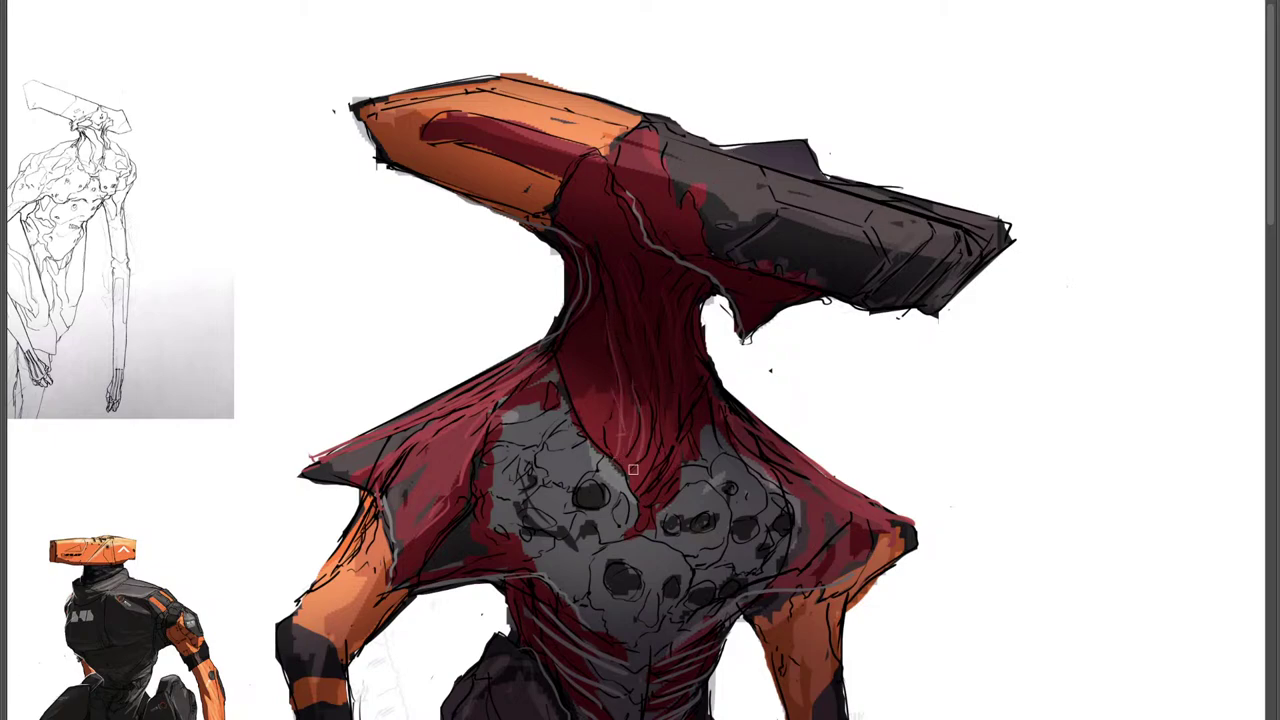
Paint thin light red muscle strokes fanning down the lower front and side of the neck.
{"action": "mouse_move", "coordinate": [647, 415]}
{"action": "left_mouse_down"}
{"action": "mouse_move", "coordinate": [648, 468]}
{"action": "mouse_move", "coordinate": [631, 500]}
{"action": "left_mouse_up"}
{"action": "left_click_drag", "start_coordinate": [650, 452], "coordinate": [630, 482]}
{"action": "left_click_drag", "start_coordinate": [610, 380], "coordinate": [604, 445]}
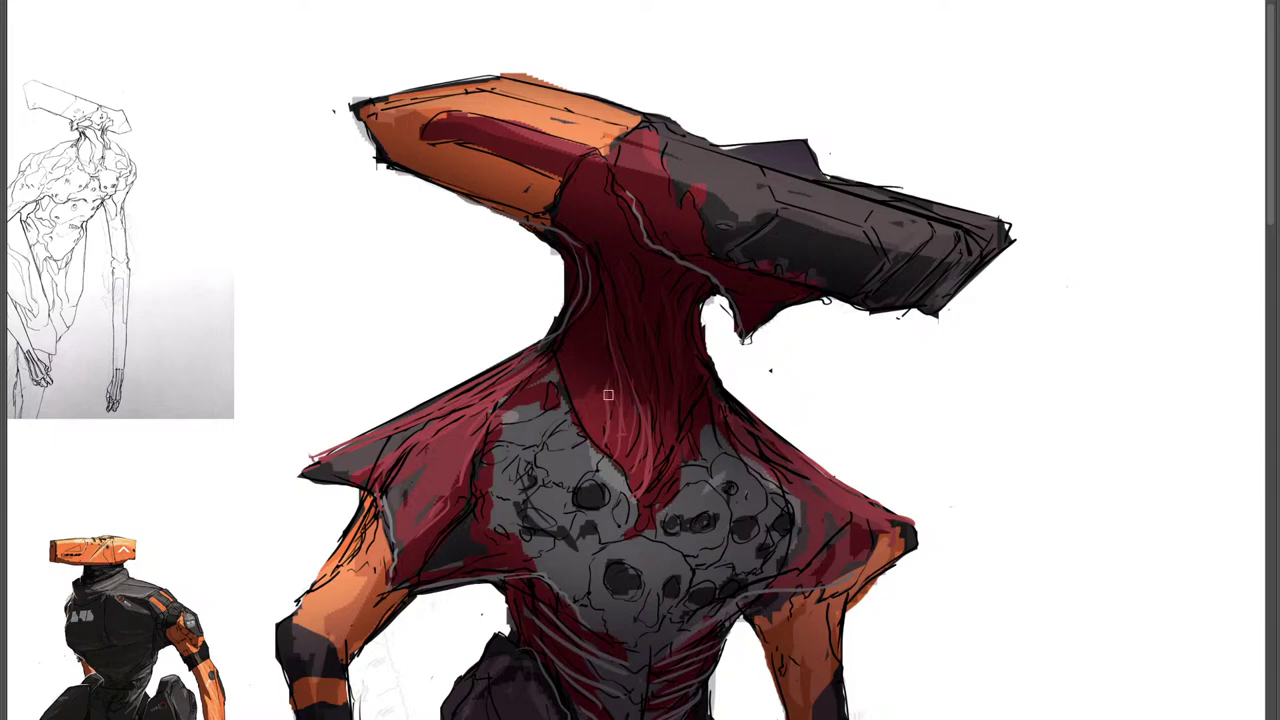
{"action": "left_click_drag", "start_coordinate": [604, 330], "coordinate": [596, 430]}
{"action": "left_click_drag", "start_coordinate": [594, 284], "coordinate": [580, 405]}
{"action": "left_click_drag", "start_coordinate": [588, 346], "coordinate": [581, 394]}
{"action": "mouse_move", "coordinate": [592, 314]}
{"action": "left_mouse_down"}
{"action": "mouse_move", "coordinate": [568, 370]}
{"action": "mouse_move", "coordinate": [617, 349]}
{"action": "mouse_move", "coordinate": [638, 355]}
{"action": "mouse_move", "coordinate": [630, 422]}
{"action": "left_mouse_up"}
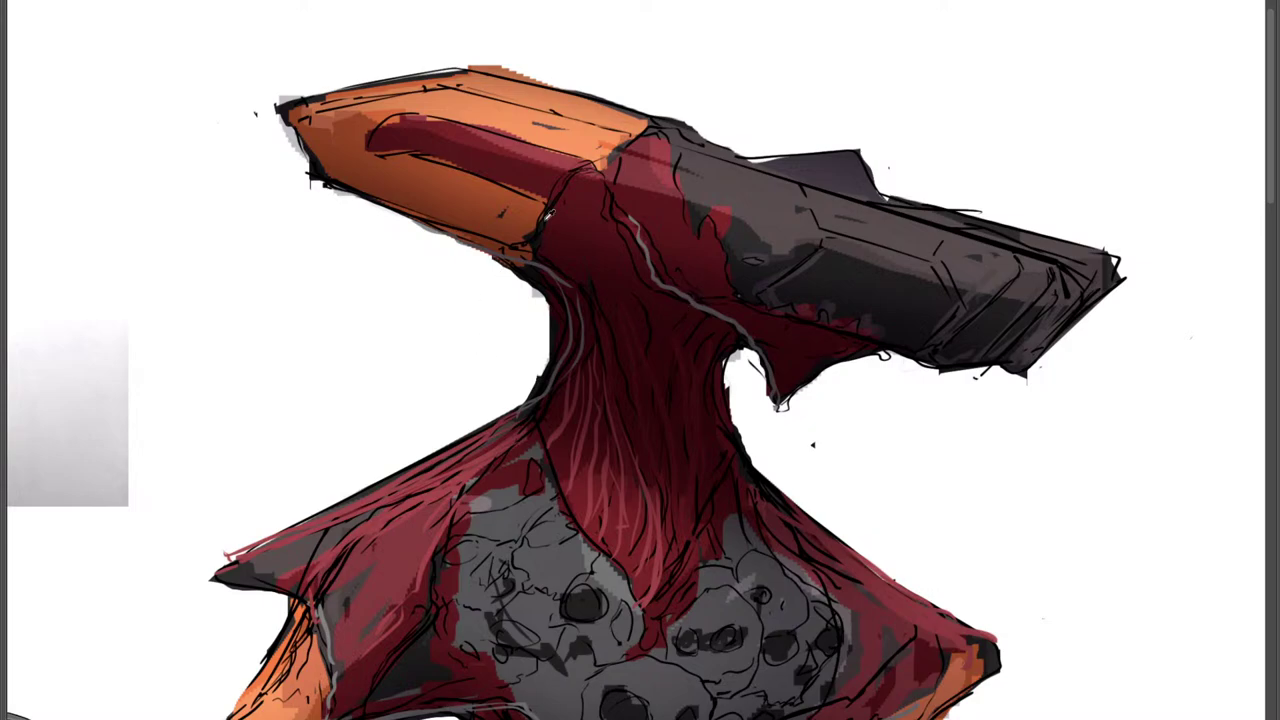
Pick a light grey and outline the jagged border between the red flesh and the dark head casing.
{"action": "key", "text": "Tab"}
{"action": "left_click", "coordinate": [1134, 104]}
{"action": "key", "text": "Tab"}
{"action": "mouse_move", "coordinate": [683, 179]}
{"action": "left_mouse_down"}
{"action": "mouse_move", "coordinate": [697, 221]}
{"action": "mouse_move", "coordinate": [709, 214]}
{"action": "mouse_move", "coordinate": [757, 255]}
{"action": "left_mouse_up"}
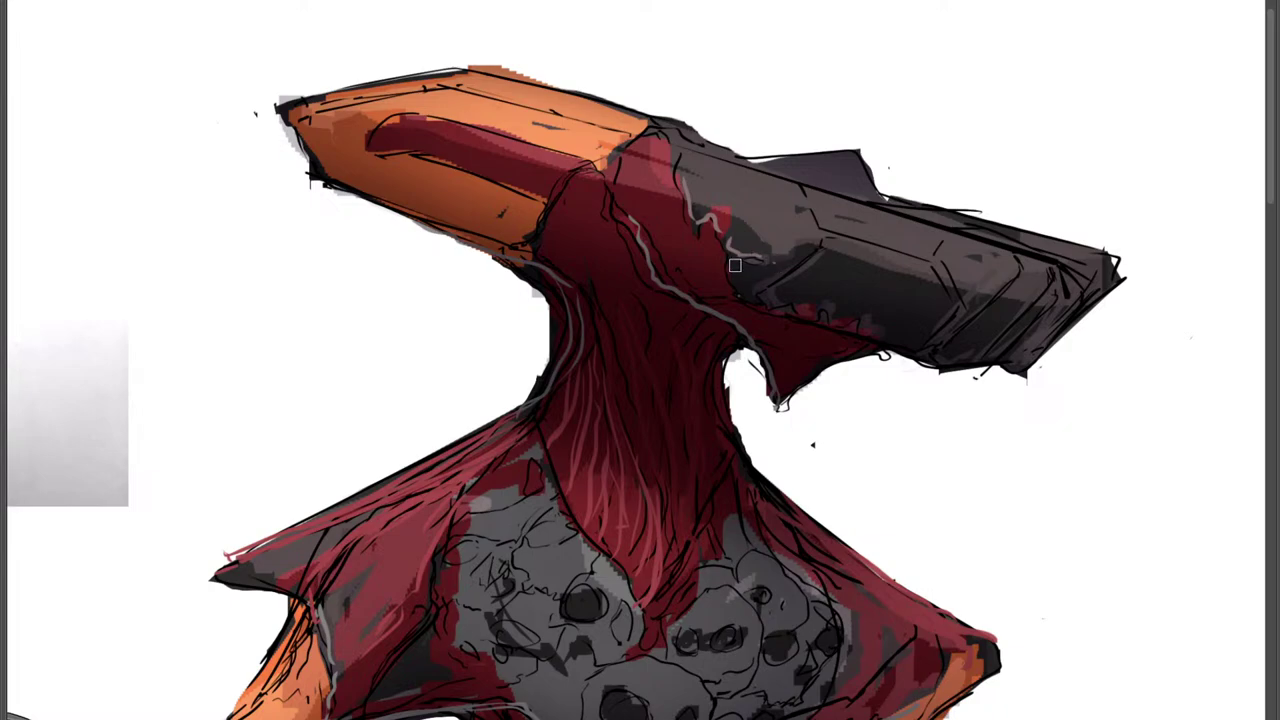
Paint light grey highlights along the dark head casing's panel edge and a long straight one along its upper edge.
{"action": "left_click_drag", "start_coordinate": [830, 241], "coordinate": [957, 293]}
{"action": "left_click_drag", "start_coordinate": [815, 220], "coordinate": [925, 256]}
{"action": "key", "text": "ctrl+z"}
{"action": "left_click_drag", "start_coordinate": [669, 146], "coordinate": [1073, 260]}
{"action": "key", "text": "ctrl+z"}
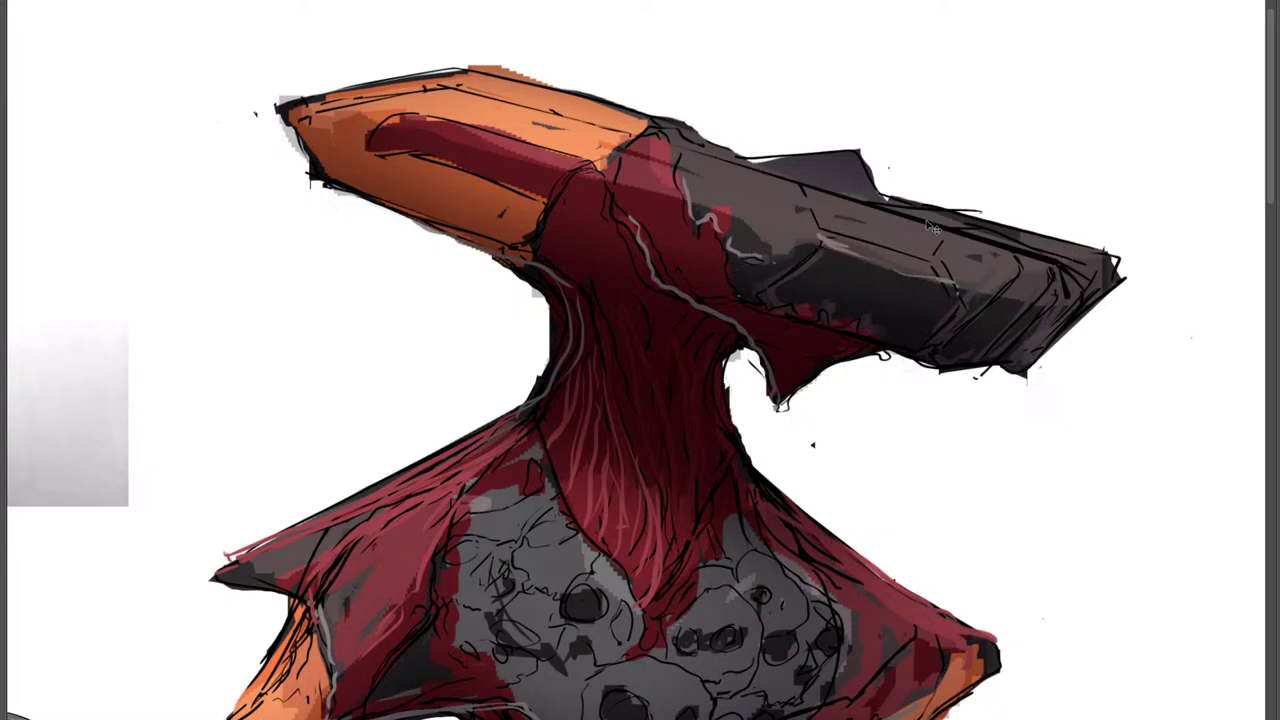
{"action": "left_click_drag", "start_coordinate": [782, 174], "coordinate": [1073, 263]}
{"action": "left_click", "coordinate": [686, 142], "text": "shift"}
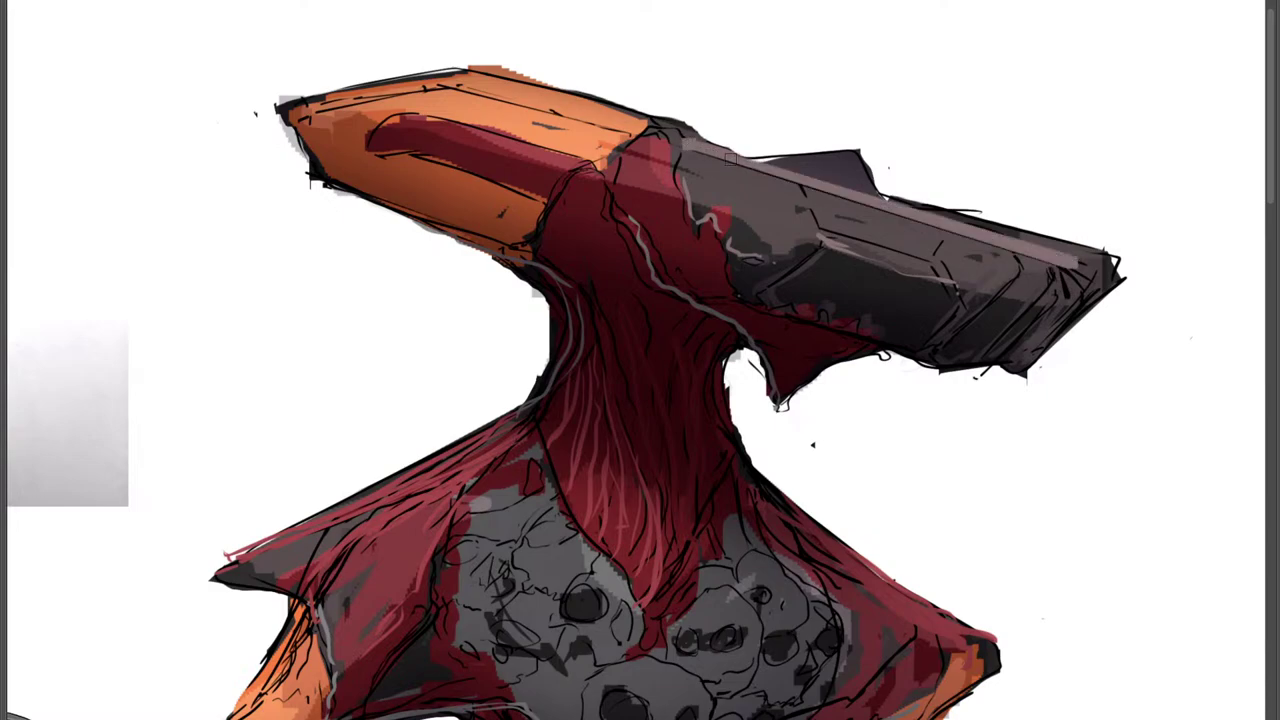
Replace the grey stroke on the orange head section with a highlight along its upper edge in a sampled light orange.
{"action": "left_click_drag", "start_coordinate": [641, 128], "coordinate": [471, 84]}
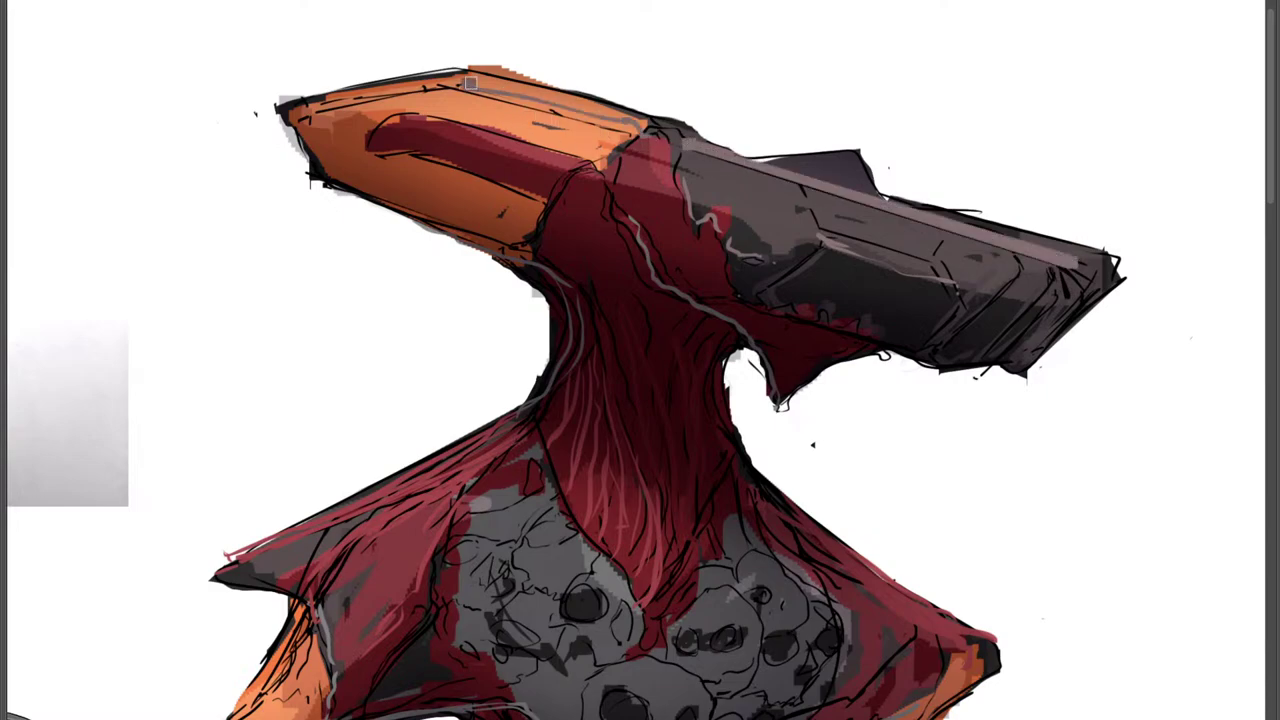
{"action": "key", "text": "ctrl+z"}
{"action": "left_click", "coordinate": [547, 99], "text": "alt"}
{"action": "mouse_move", "coordinate": [651, 128]}
{"action": "left_mouse_down"}
{"action": "mouse_move", "coordinate": [489, 84]}
{"action": "mouse_move", "coordinate": [411, 83]}
{"action": "left_mouse_up"}
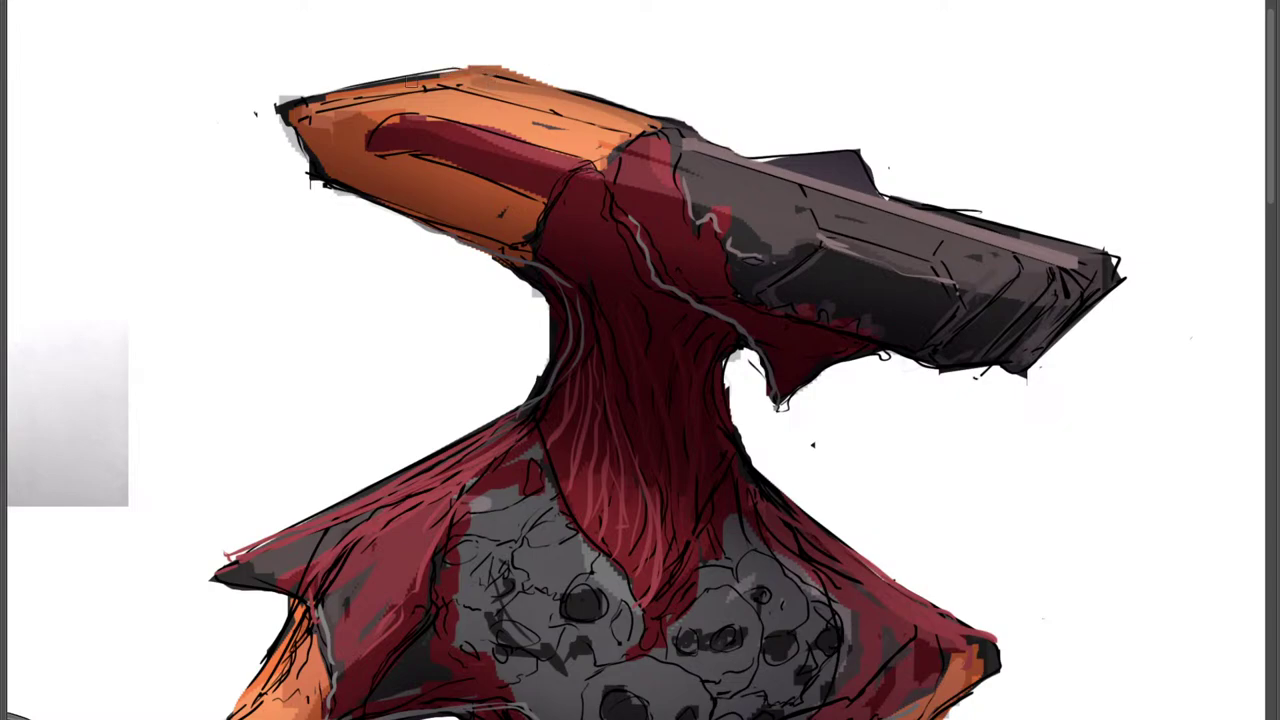
{"action": "mouse_move", "coordinate": [529, 173]}
{"action": "left_mouse_down"}
{"action": "mouse_move", "coordinate": [497, 222]}
{"action": "mouse_move", "coordinate": [577, 119]}
{"action": "mouse_move", "coordinate": [540, 194]}
{"action": "mouse_move", "coordinate": [565, 216]}
{"action": "left_mouse_up"}
{"action": "left_click_drag", "start_coordinate": [662, 265], "coordinate": [712, 224]}
{"action": "left_click_drag", "start_coordinate": [706, 219], "coordinate": [754, 306]}
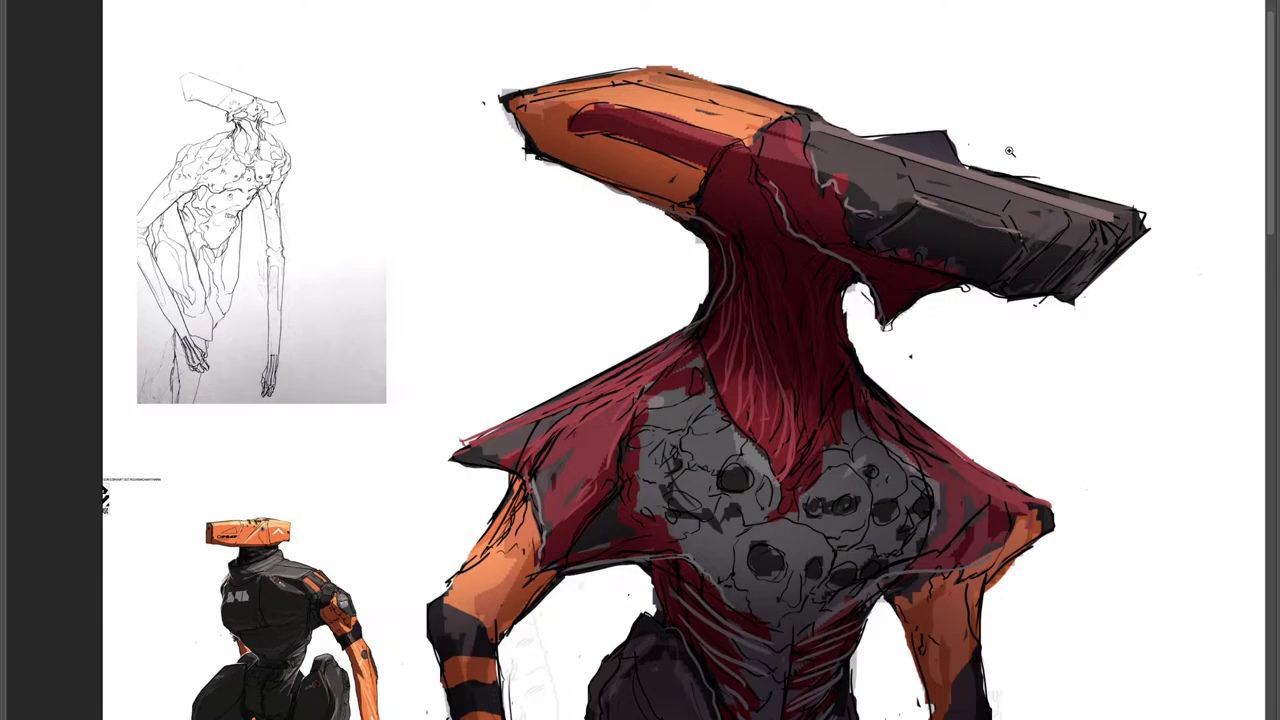
{"action": "scroll", "coordinate": [1009, 151], "scroll_direction": "down", "scroll_amount": 1}
{"action": "scroll", "coordinate": [1009, 151], "scroll_direction": "down", "scroll_amount": 5}
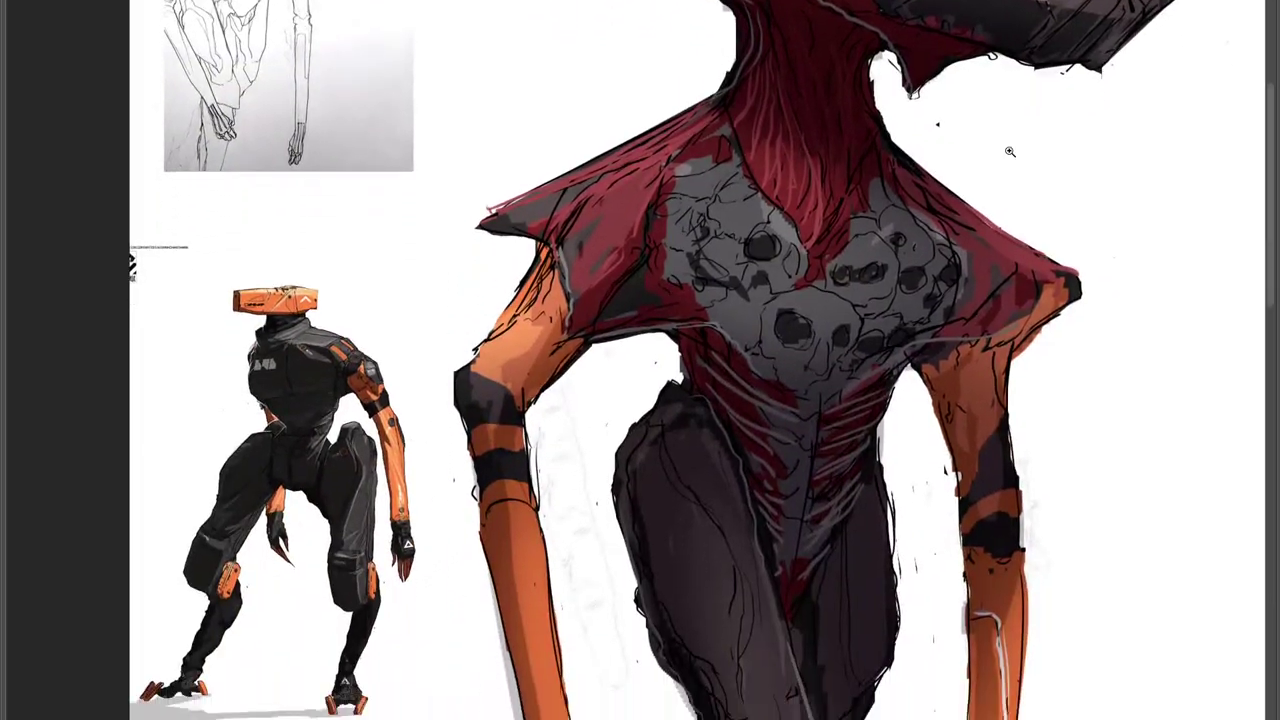
{"action": "scroll", "coordinate": [1009, 151], "scroll_direction": "up", "scroll_amount": 4}
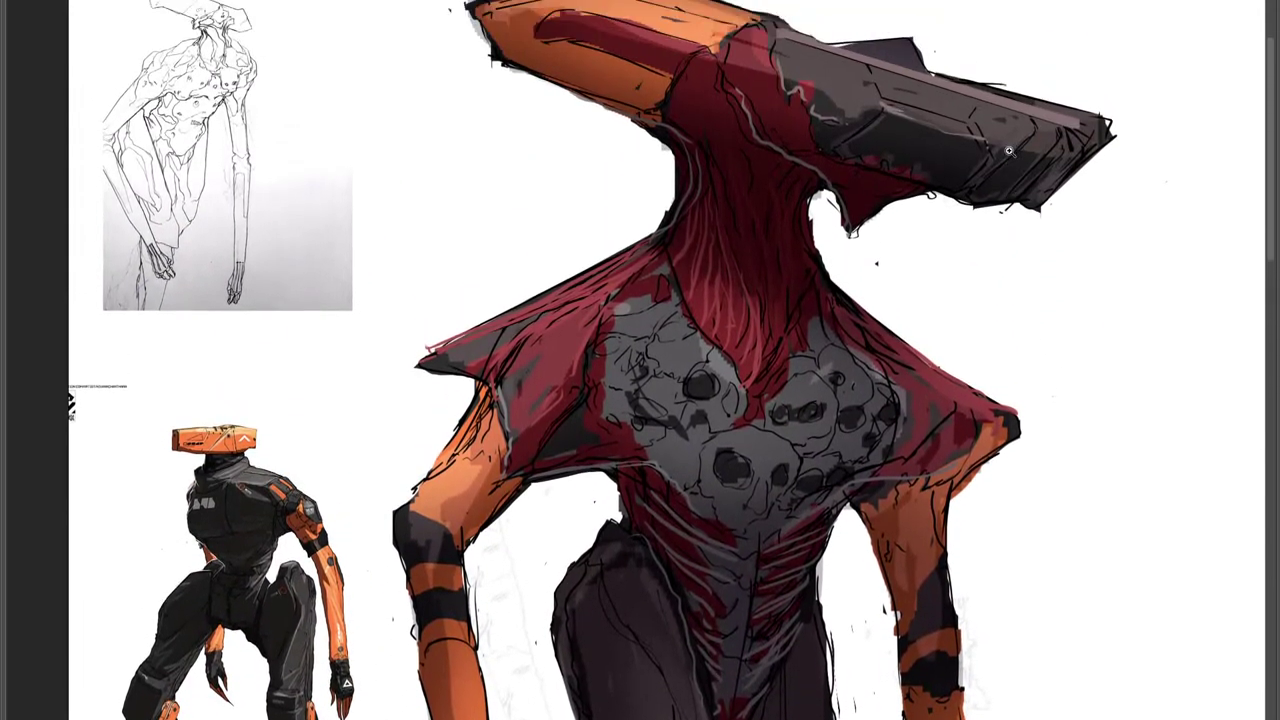
{"action": "scroll", "coordinate": [1009, 151], "scroll_direction": "left", "scroll_amount": 1}
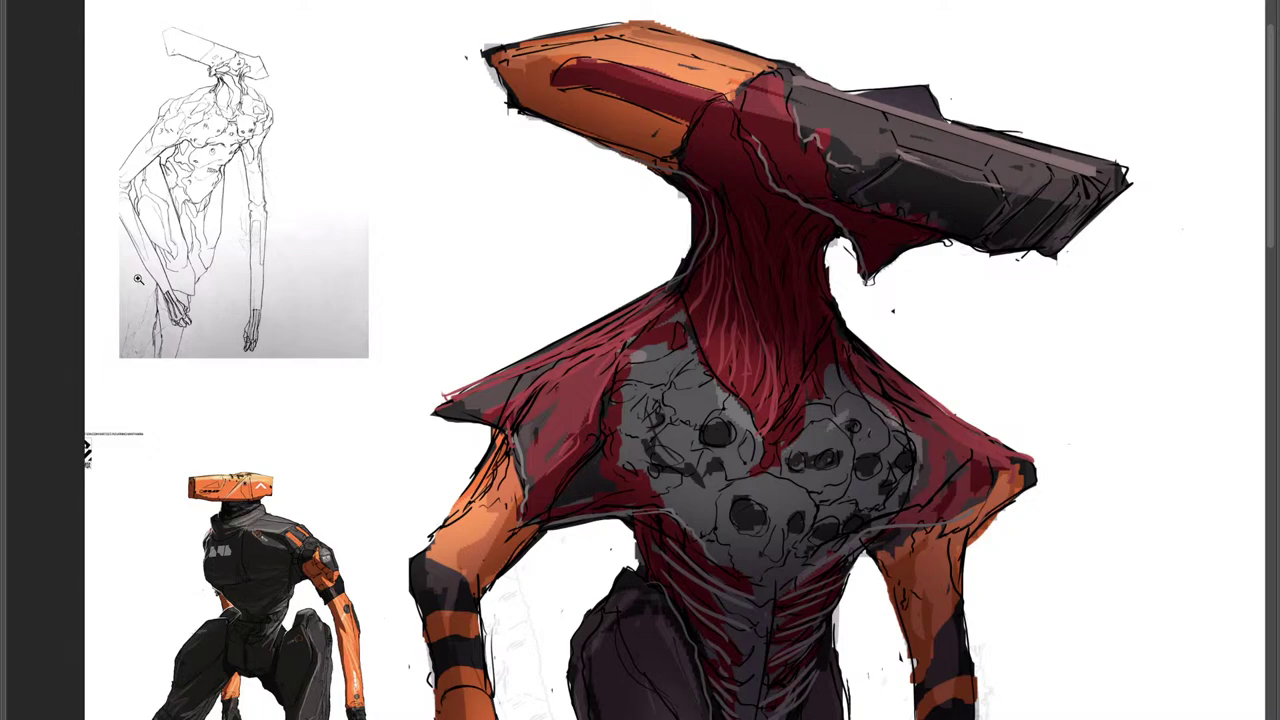
{"action": "left_click", "coordinate": [668, 306]}
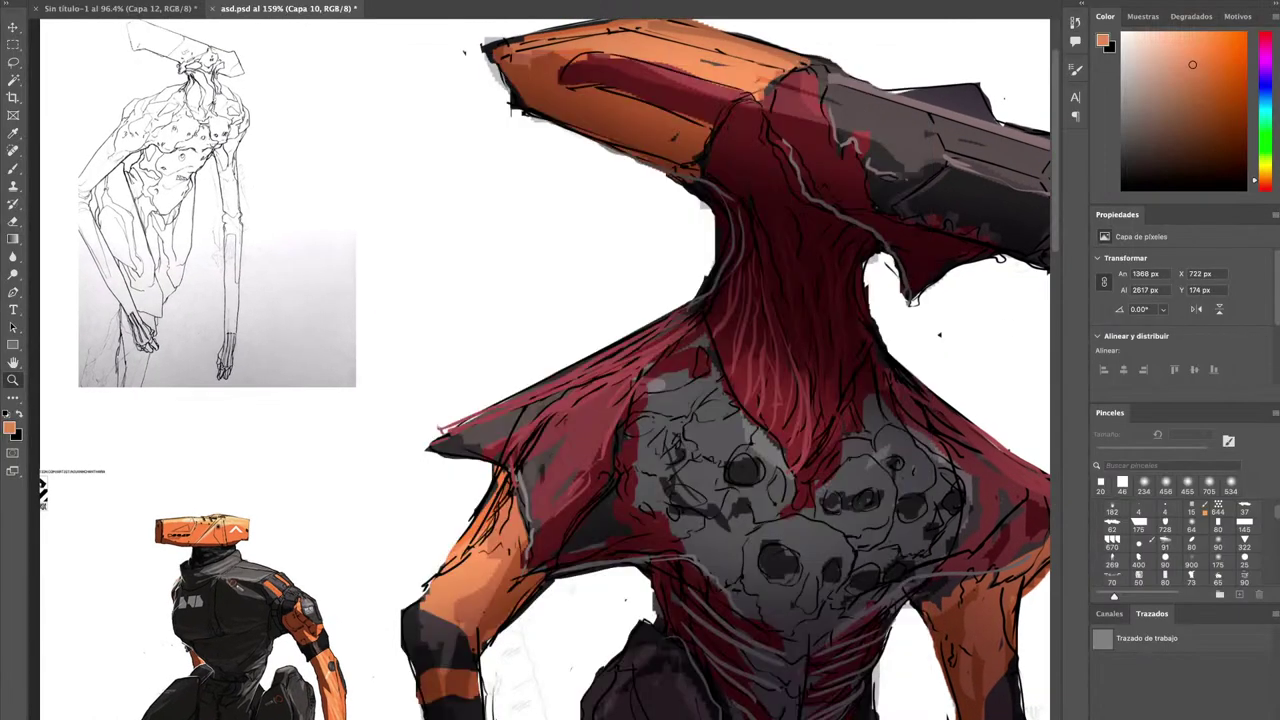
Paste the armoured soldier painting and enlarge it in full-screen view.
{"action": "key", "text": "super+v"}
{"action": "left_click_drag", "start_coordinate": [862, 288], "coordinate": [890, 335]}
{"action": "left_click_drag", "start_coordinate": [612, 376], "coordinate": [815, 480]}
{"action": "key", "text": "Tab"}
Examine the armoured soldier painting from helmet to boots, including its worn armour edges and red markings.
{"action": "left_click_drag", "start_coordinate": [682, 249], "coordinate": [713, 238]}
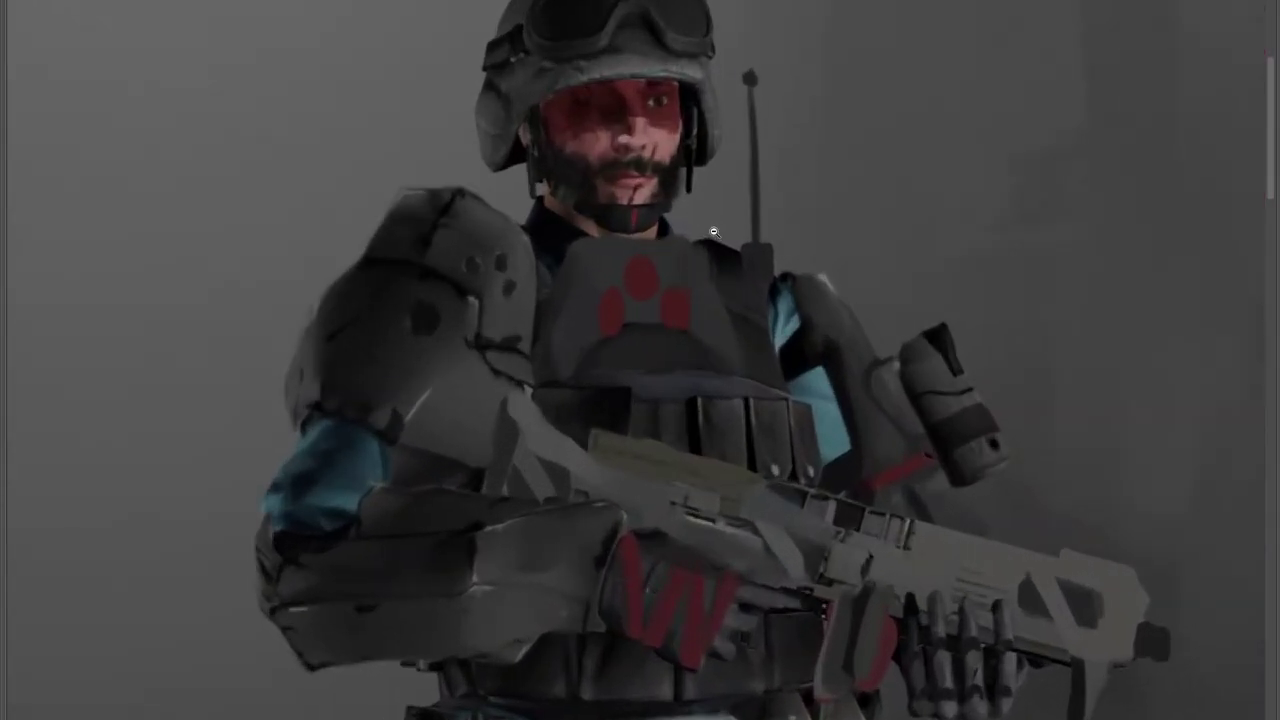
{"action": "scroll", "coordinate": [712, 240], "scroll_direction": "up", "scroll_amount": 3}
{"action": "scroll", "coordinate": [712, 239], "scroll_direction": "down", "scroll_amount": 1}
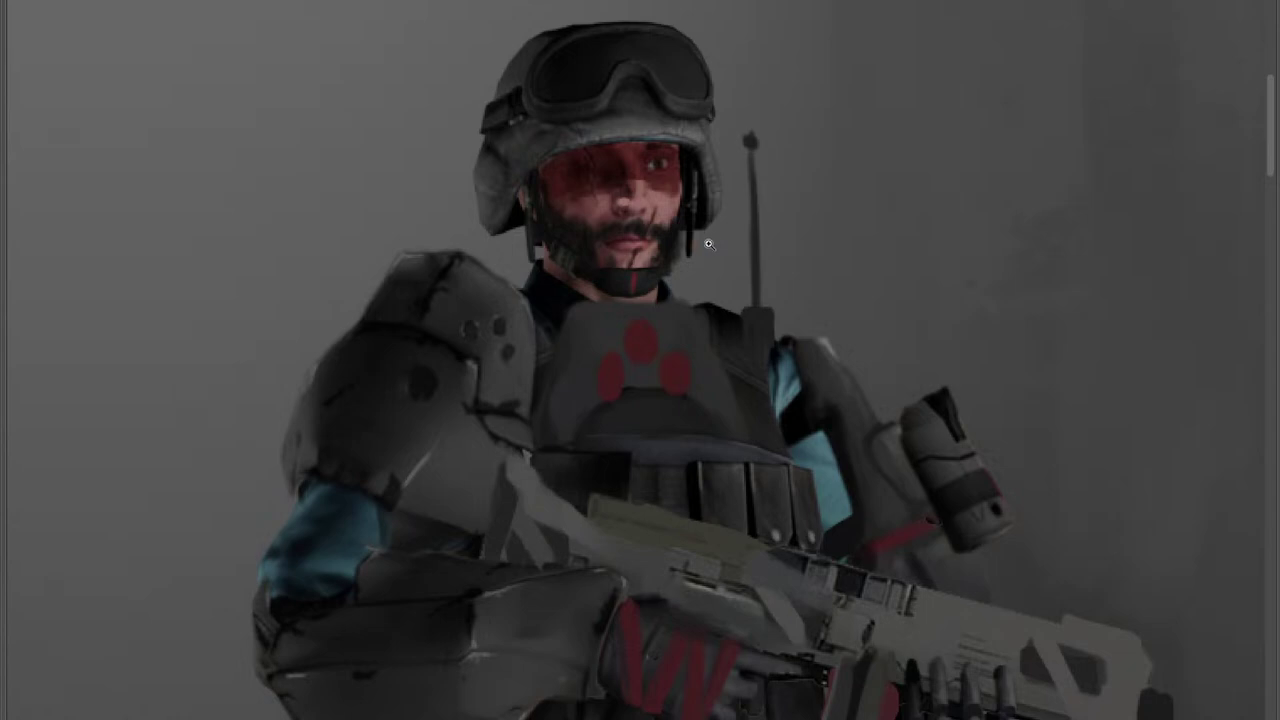
{"action": "scroll", "coordinate": [730, 360], "scroll_direction": "down", "scroll_amount": 5}
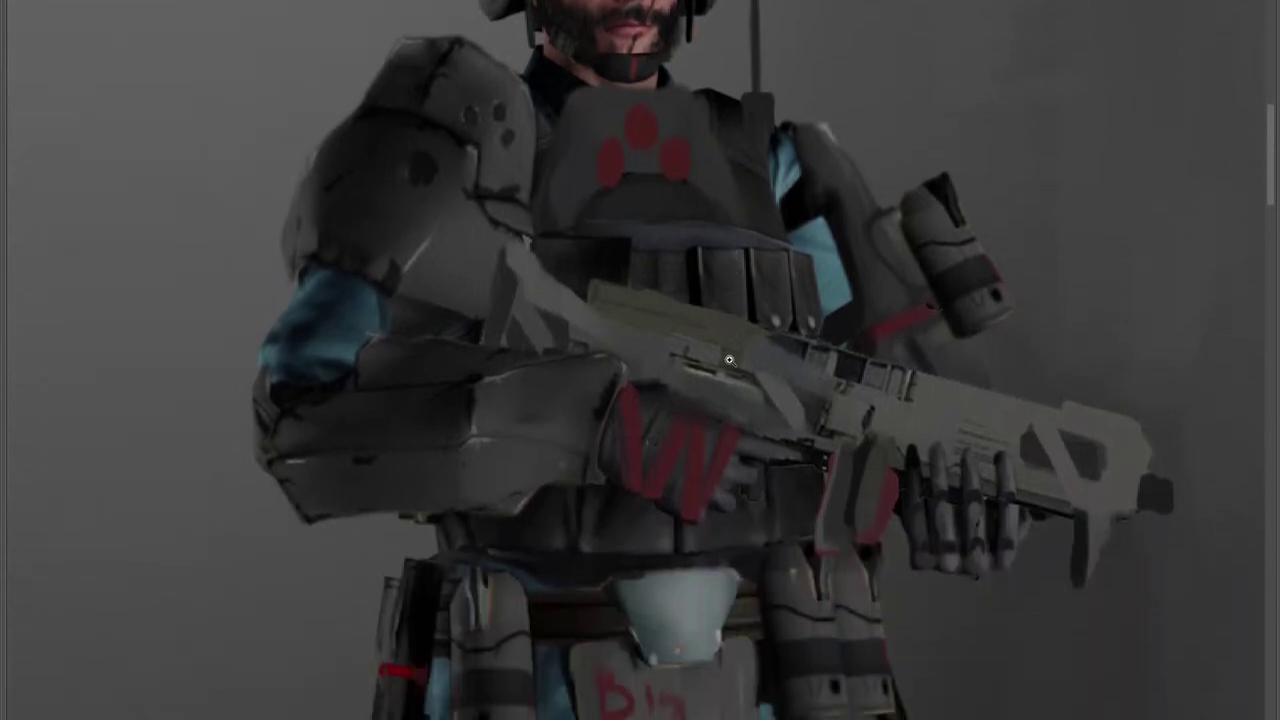
{"action": "scroll", "coordinate": [730, 360], "scroll_direction": "down", "scroll_amount": 10}
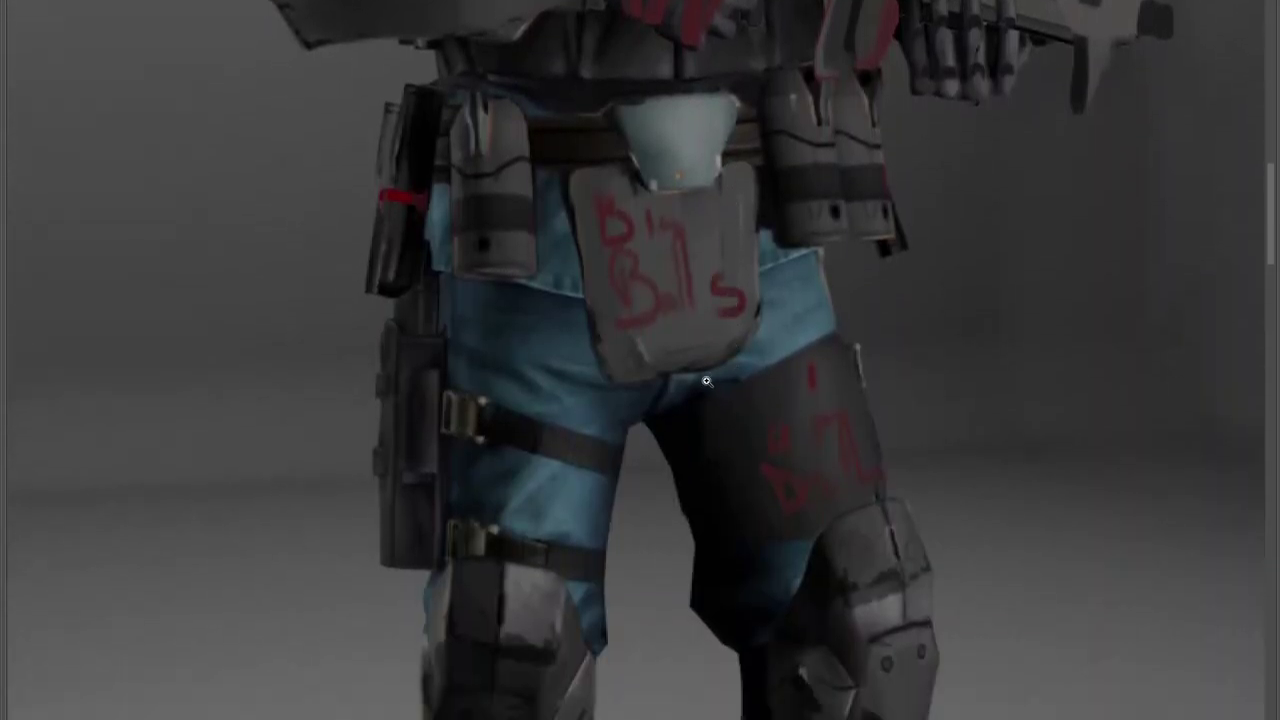
{"action": "scroll", "coordinate": [706, 381], "scroll_direction": "down", "scroll_amount": 12}
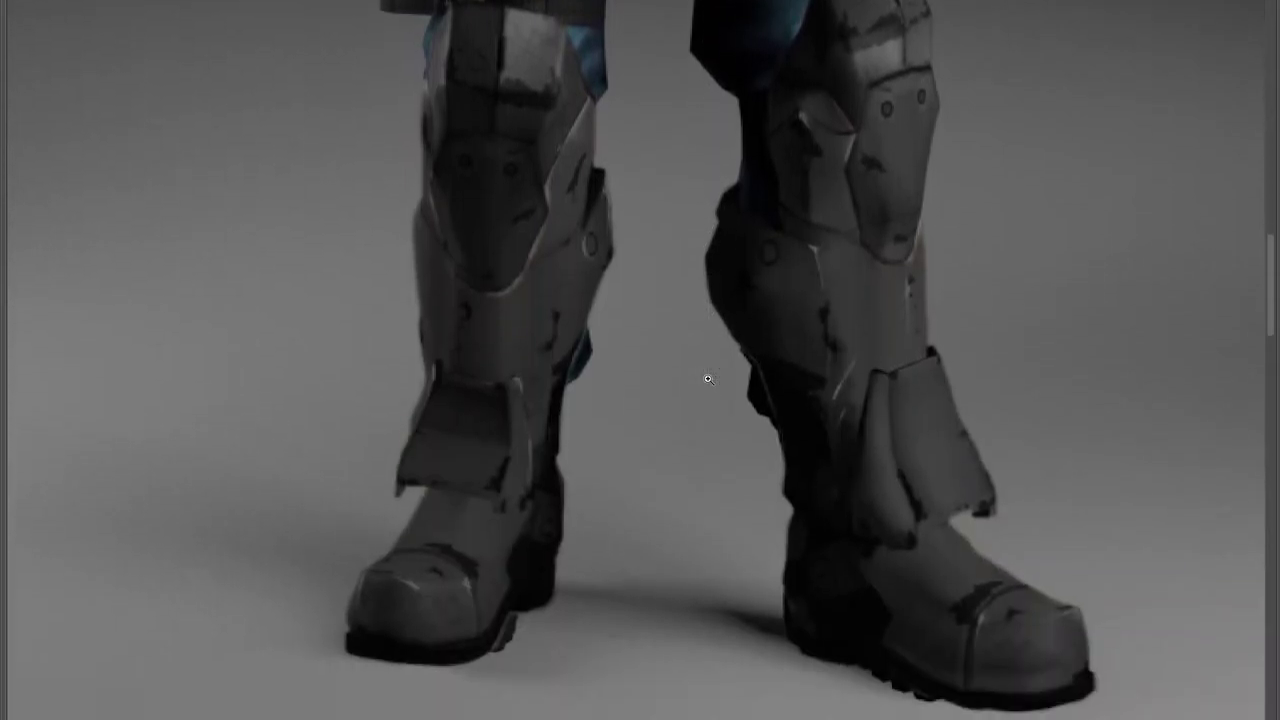
{"action": "scroll", "coordinate": [707, 379], "scroll_direction": "up", "scroll_amount": 20}
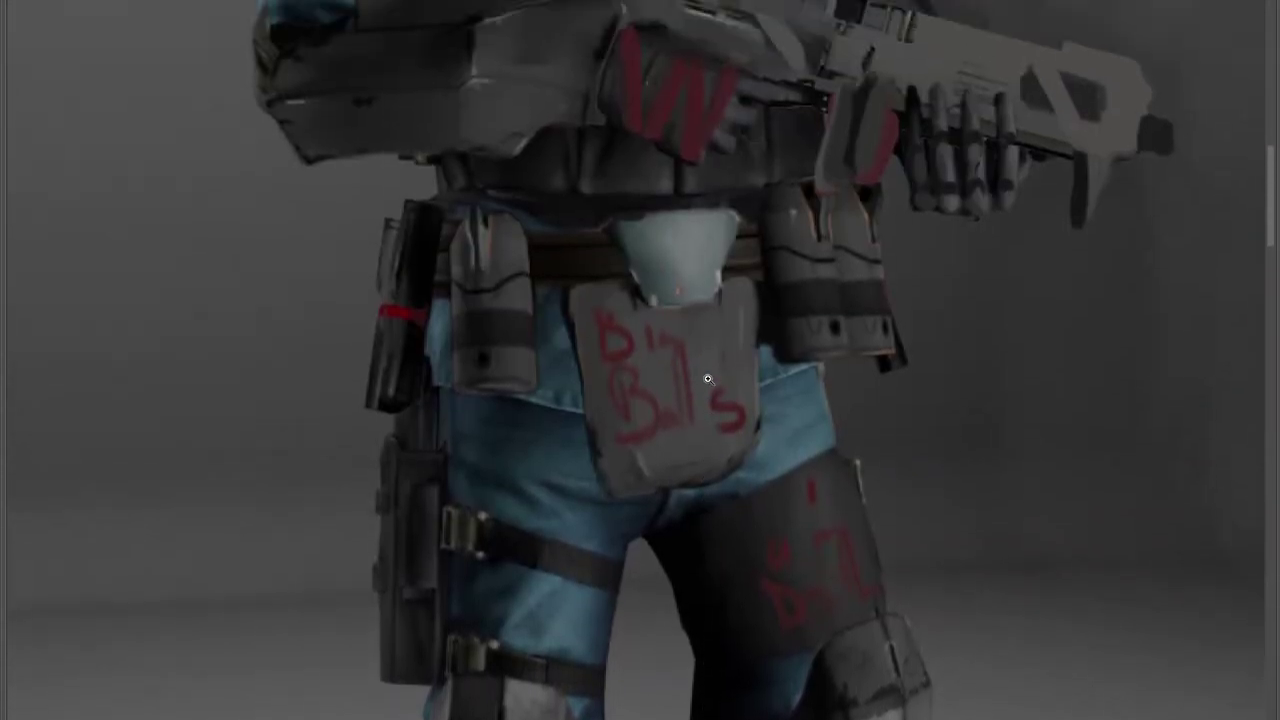
{"action": "scroll", "coordinate": [707, 379], "scroll_direction": "up", "scroll_amount": 3}
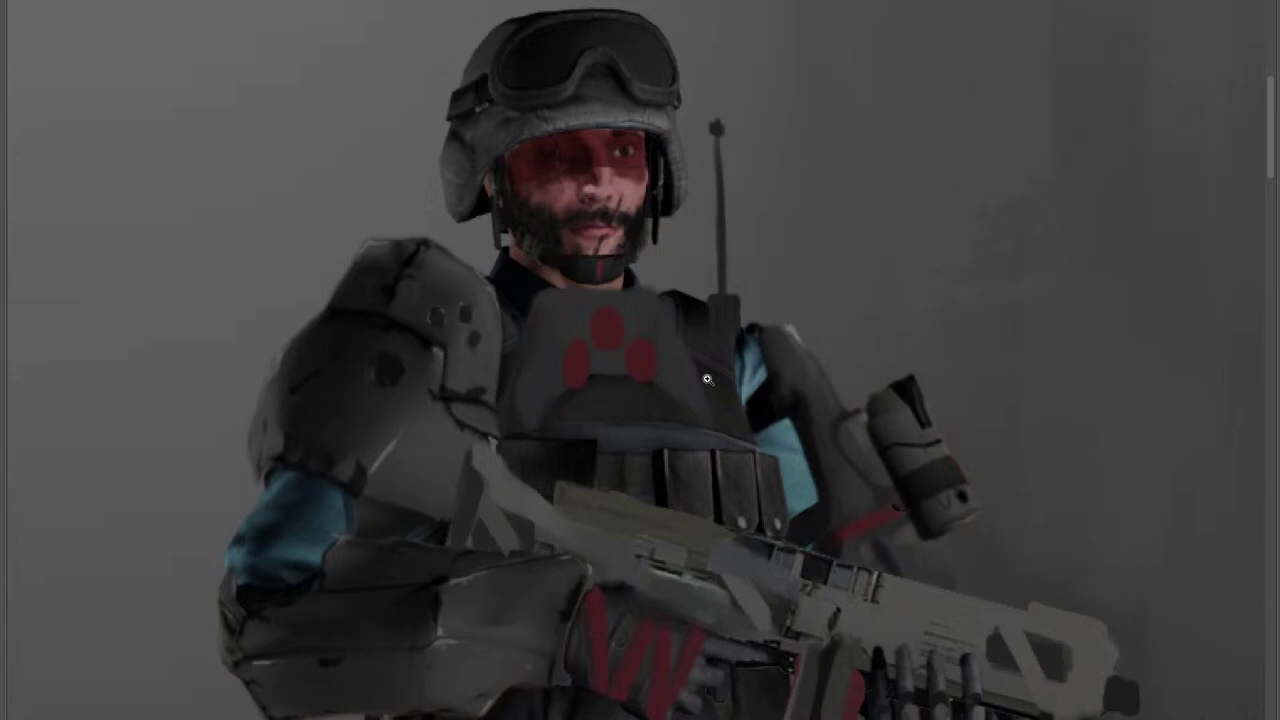
{"action": "scroll", "coordinate": [707, 379], "scroll_direction": "up", "scroll_amount": 1}
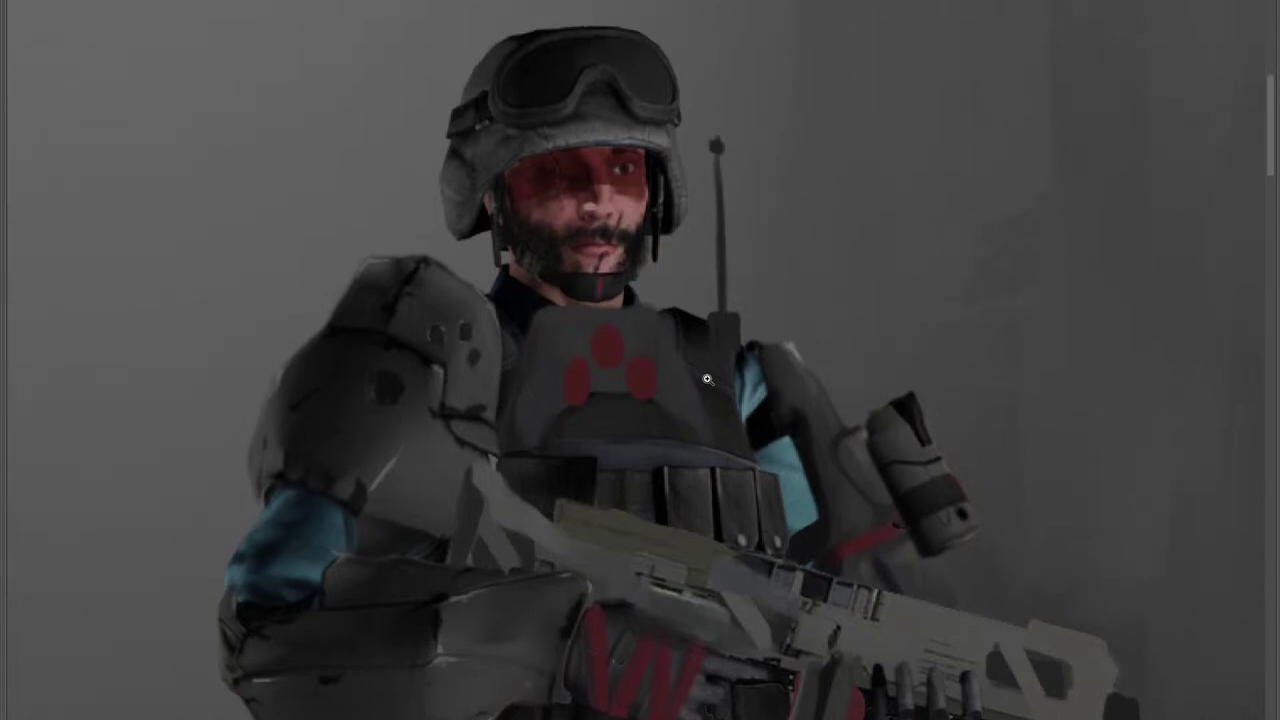
{"action": "scroll", "coordinate": [707, 379], "scroll_direction": "down", "scroll_amount": 1}
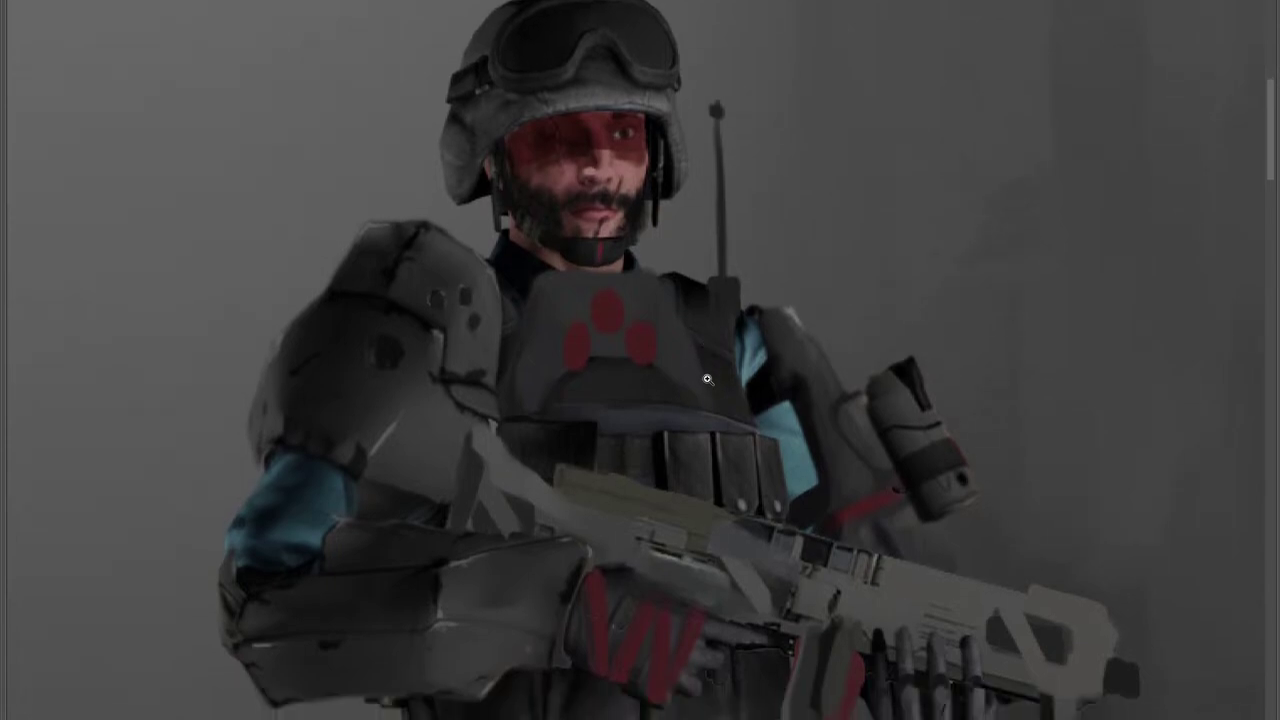
{"action": "scroll", "coordinate": [707, 379], "scroll_direction": "up", "scroll_amount": 1}
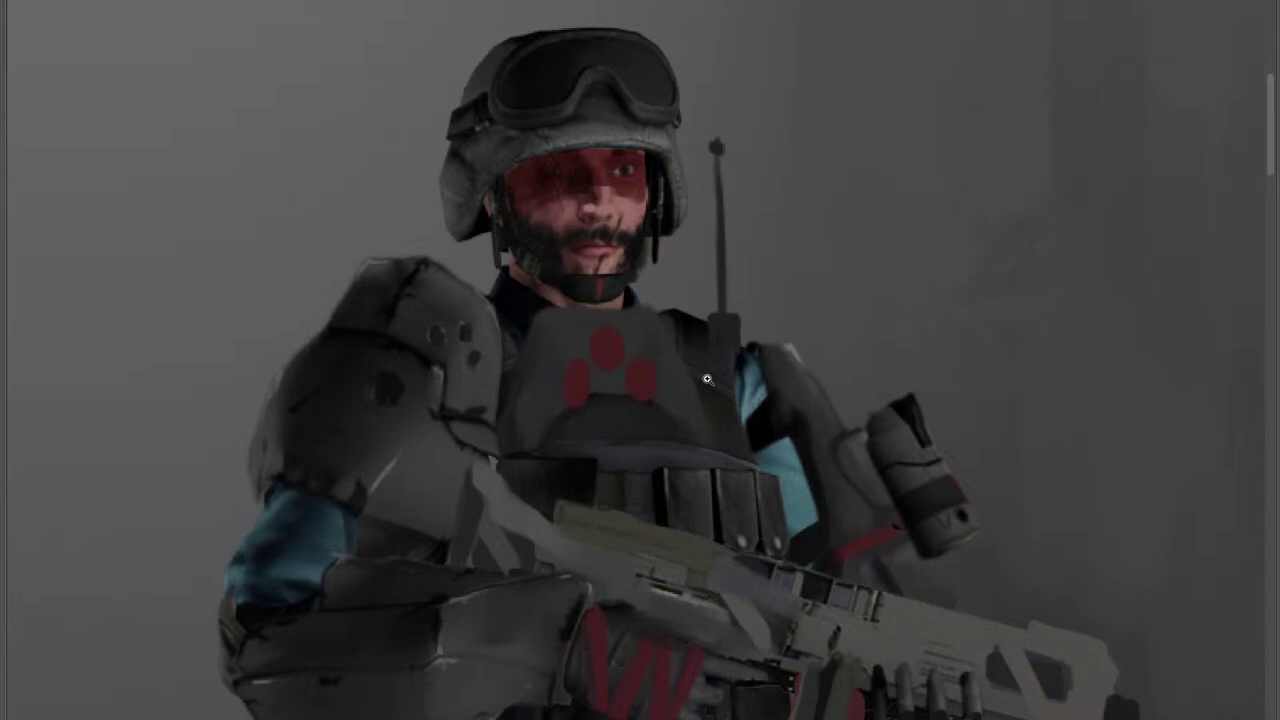